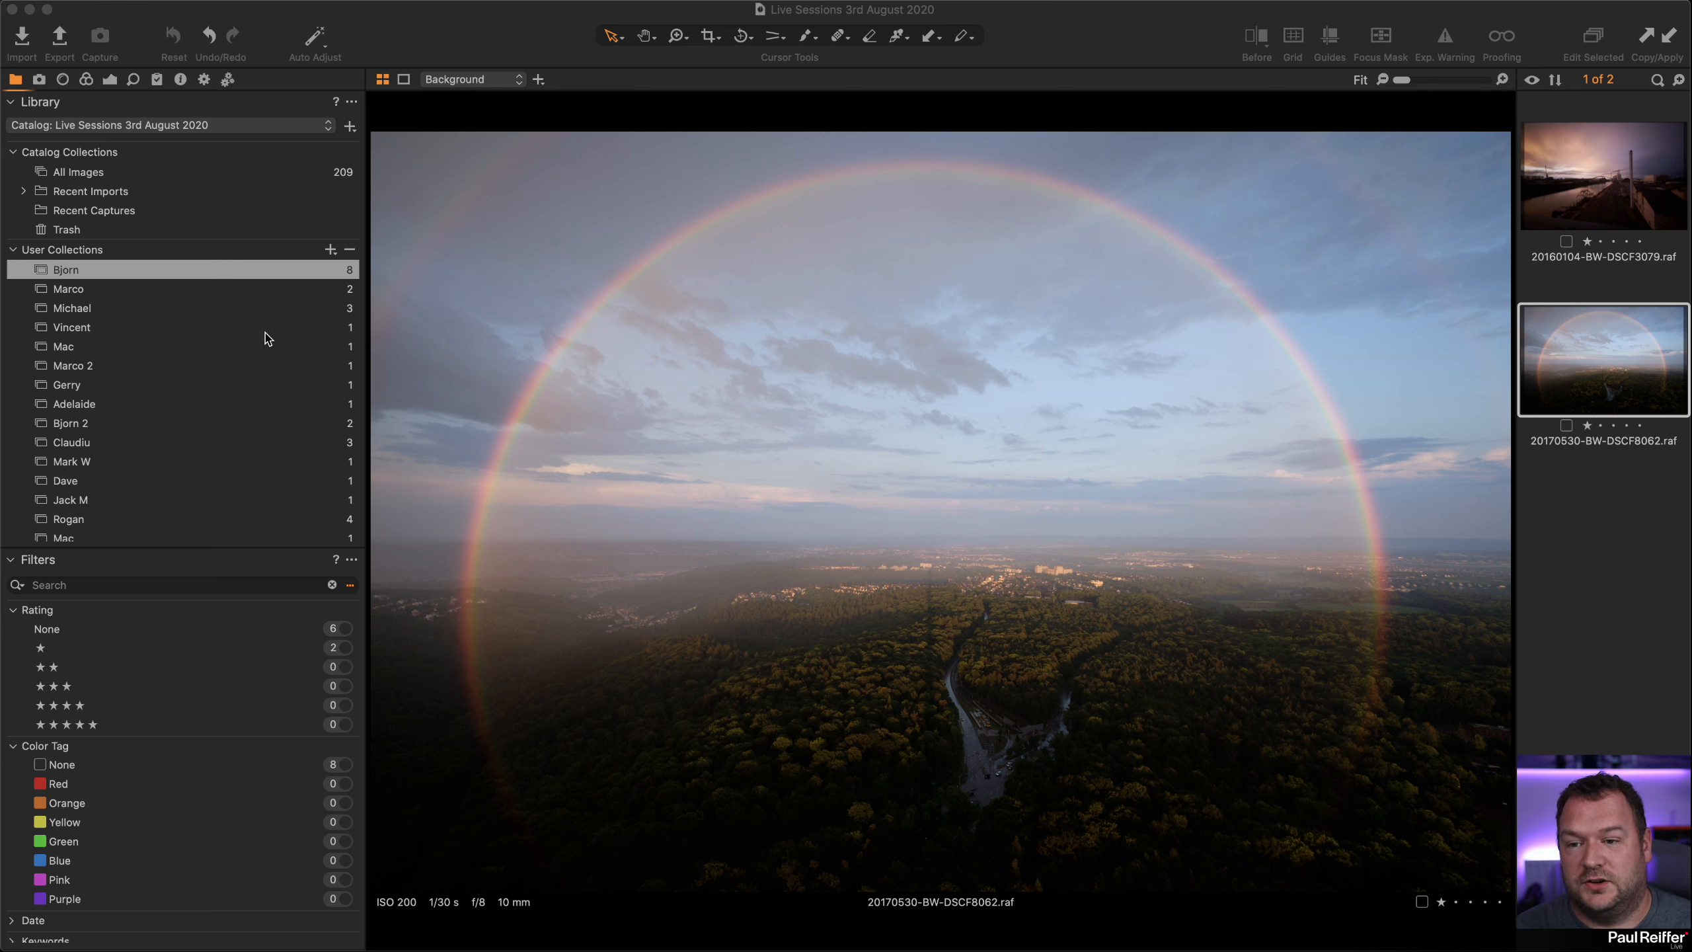
Review the lens correction settings of the rainbow photo, including the available lens profiles and the chromatic aberration options
{"action": "scroll", "coordinate": [136, 356], "scroll_direction": "up", "scroll_amount": 1}
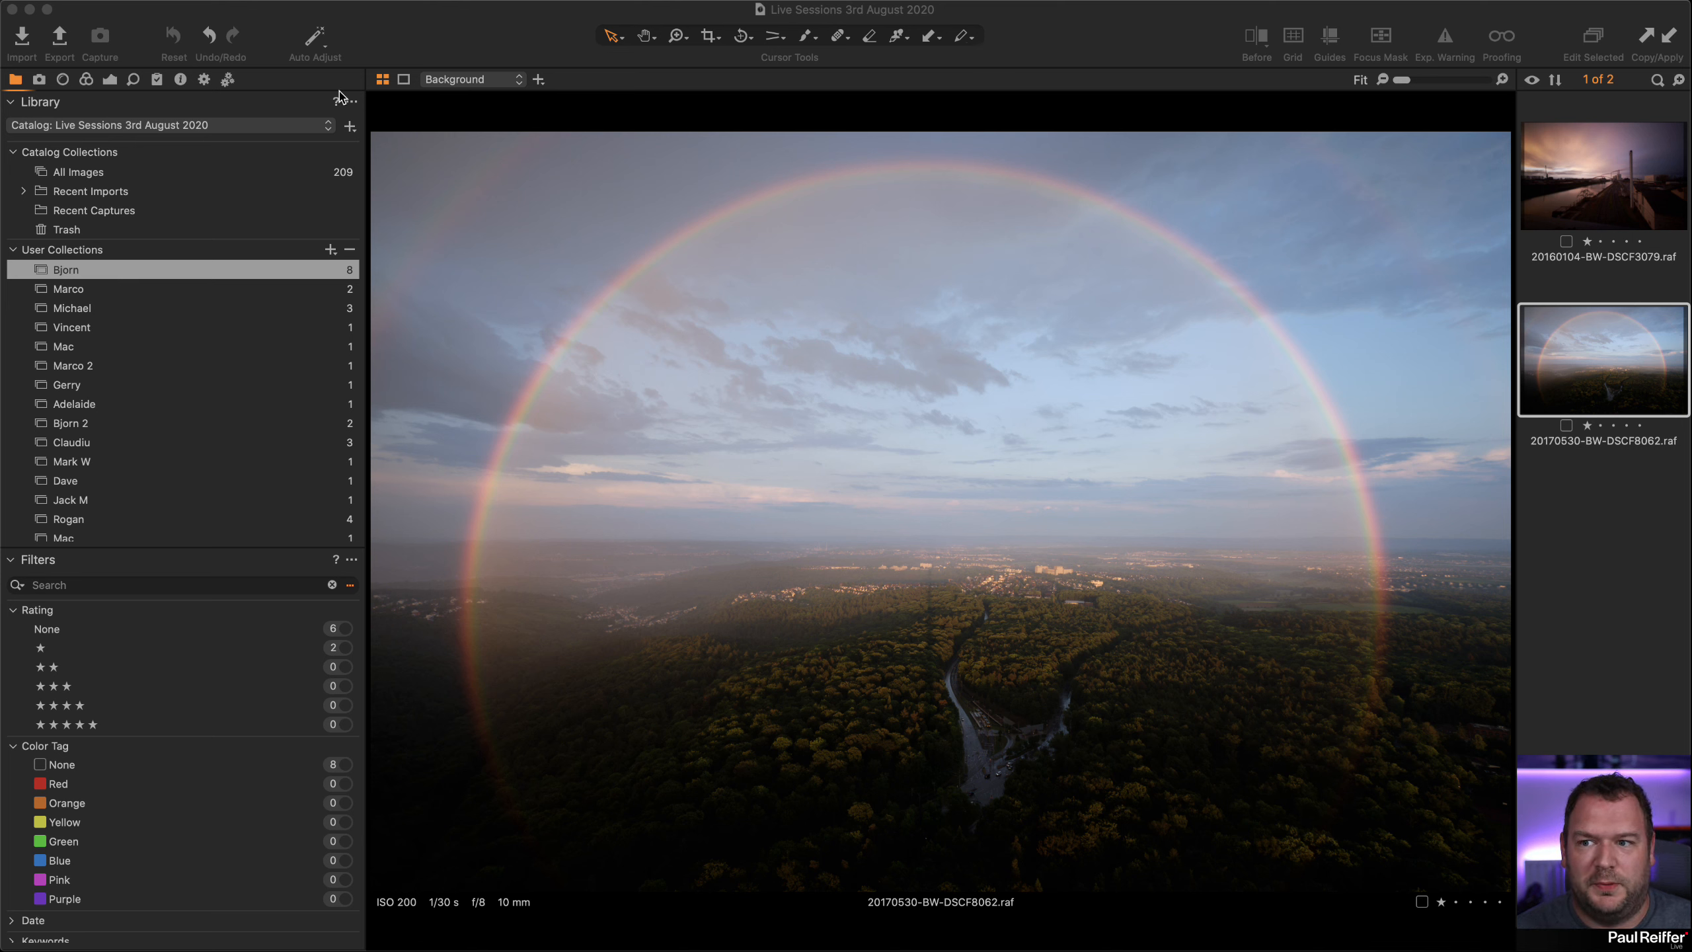
{"action": "left_click", "coordinate": [110, 81]}
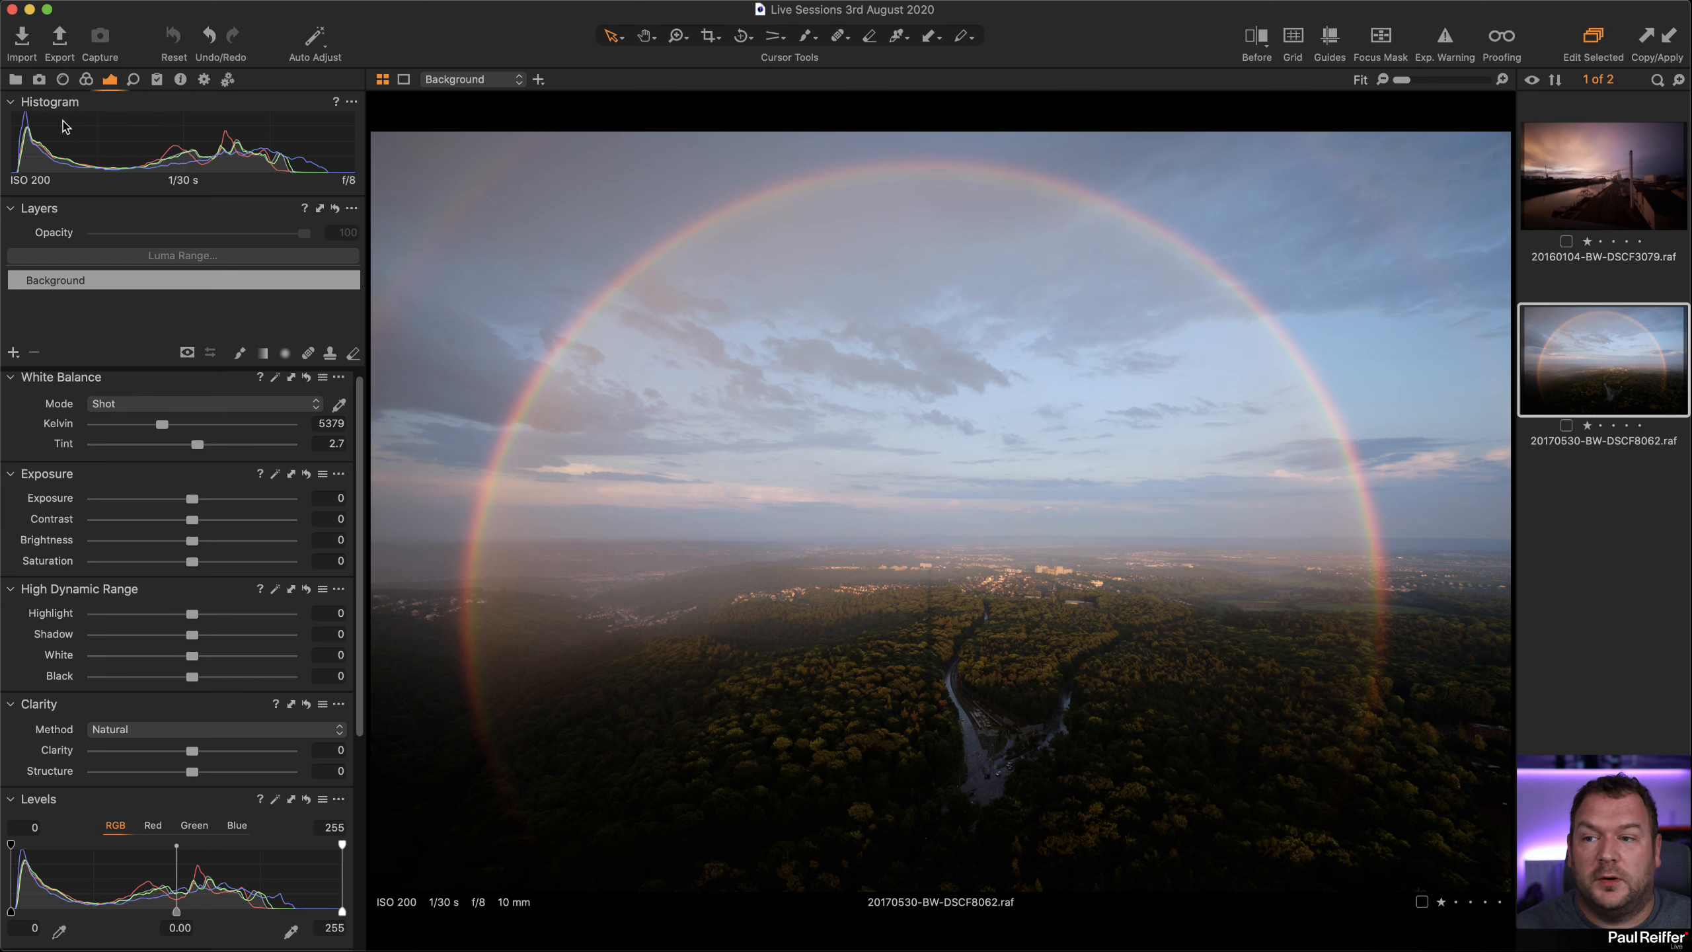
{"action": "left_click", "coordinate": [63, 80]}
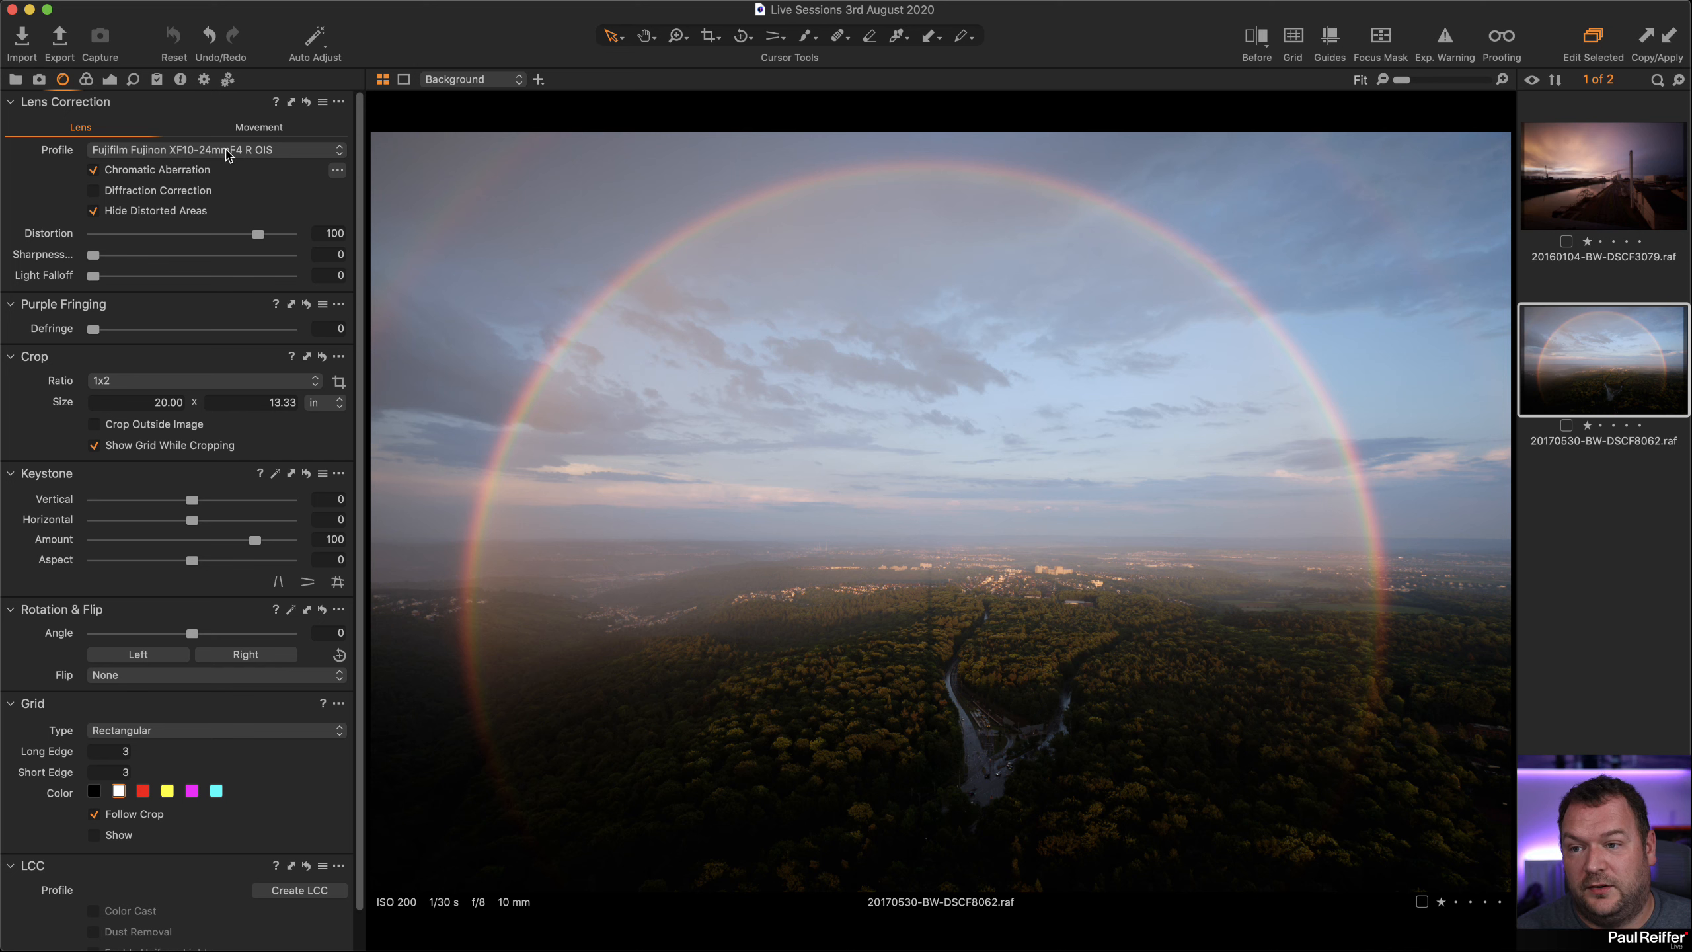
{"action": "left_click", "coordinate": [228, 153]}
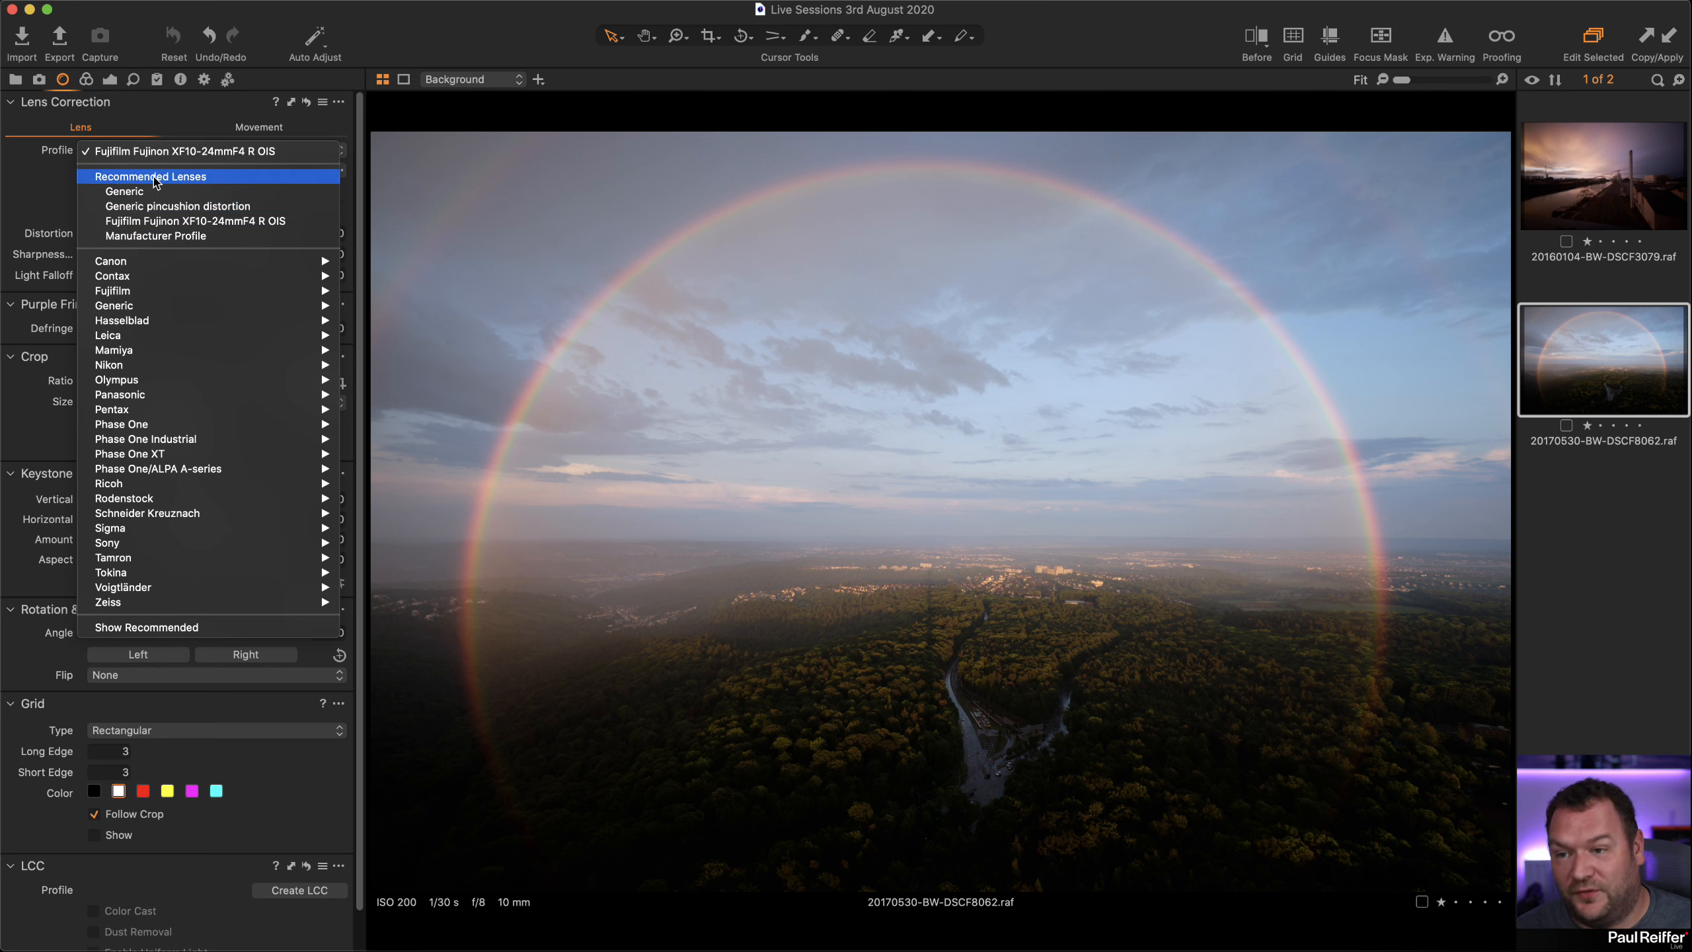
{"action": "left_click", "coordinate": [36, 185]}
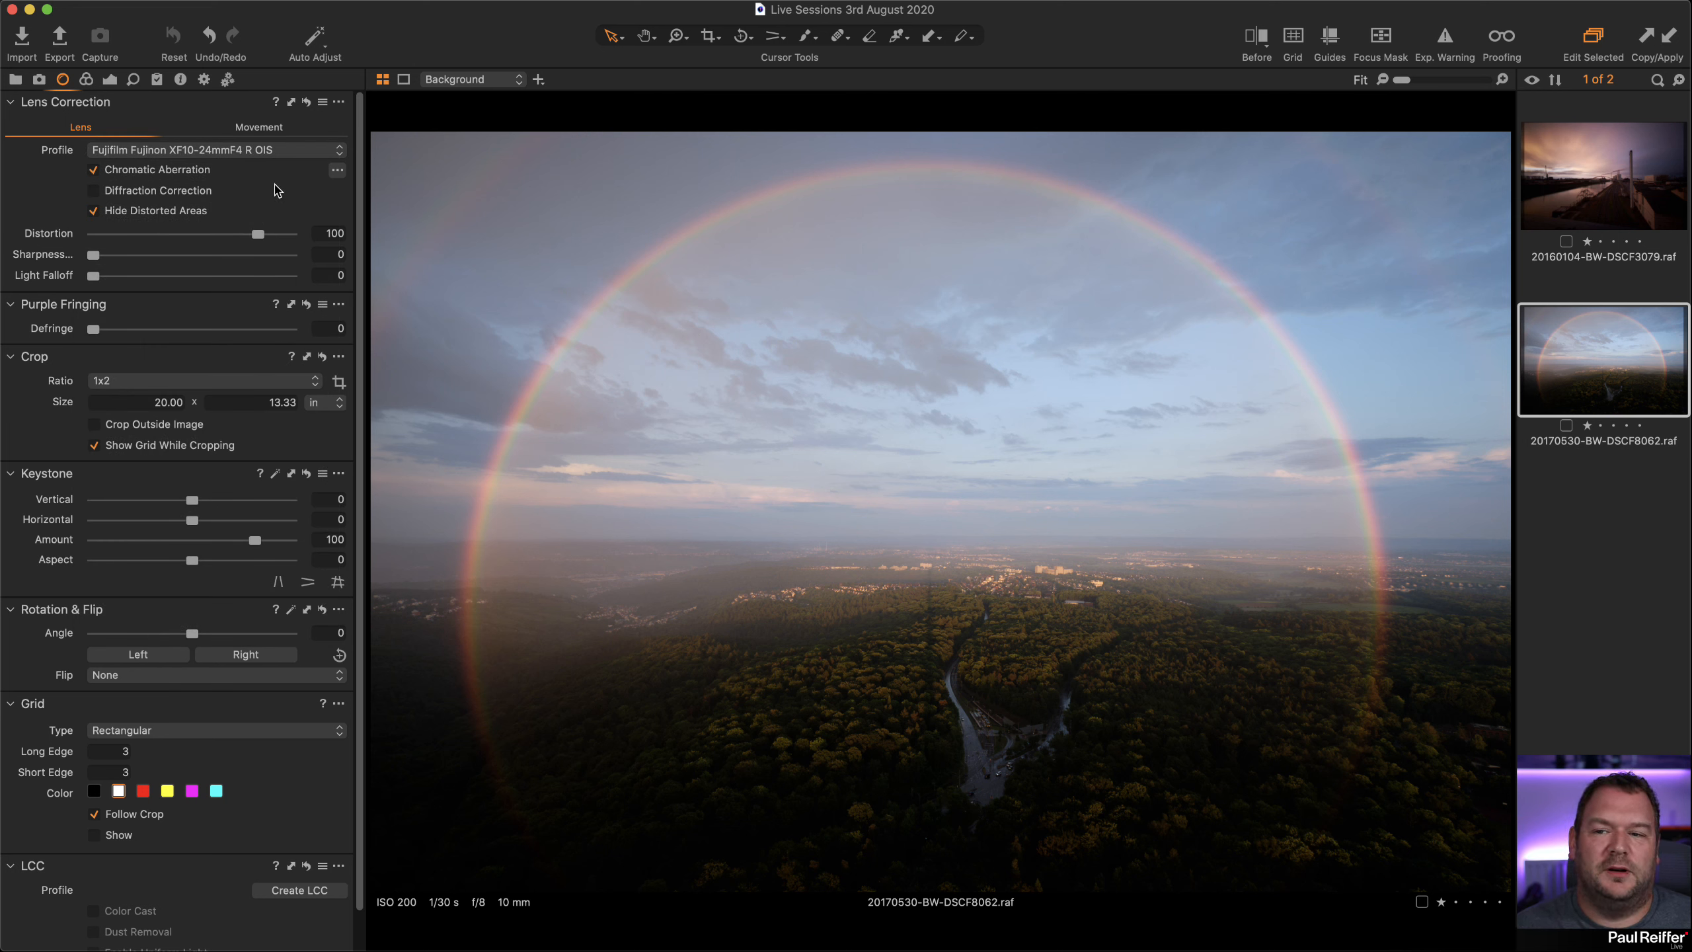
{"action": "left_click", "coordinate": [337, 170]}
{"action": "left_click", "coordinate": [365, 177]}
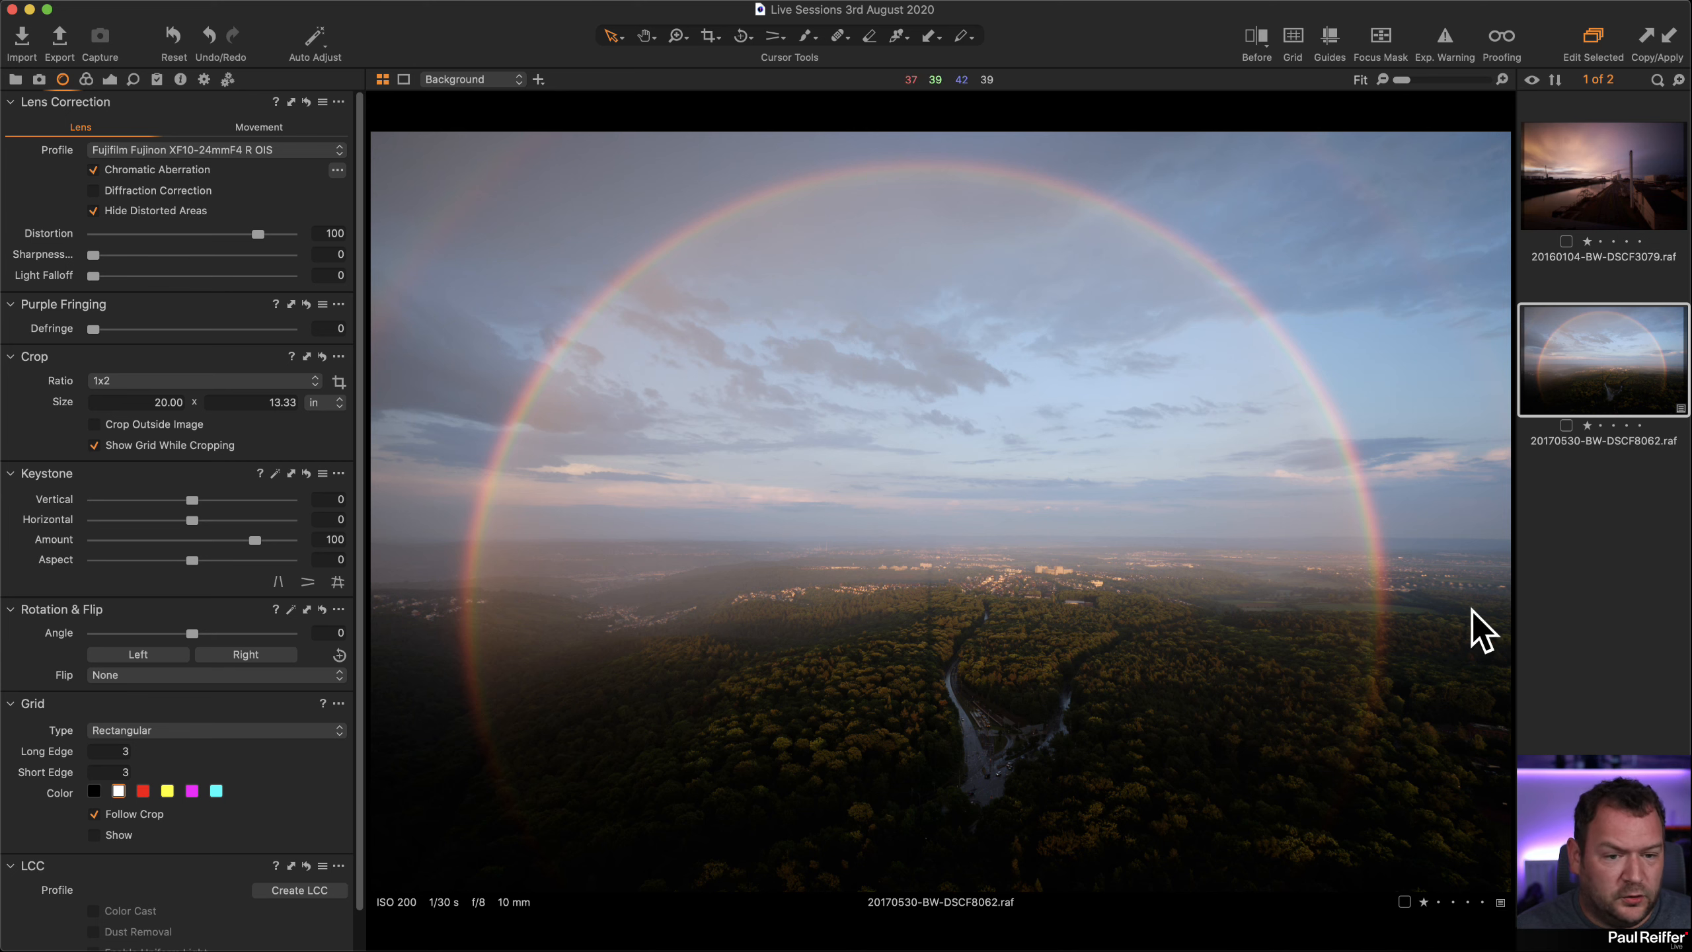
Inspect the rainbow's edge over the forest at 100% and return to the full image view
{"action": "key", "text": "h"}
{"action": "double_click", "coordinate": [1436, 585]}
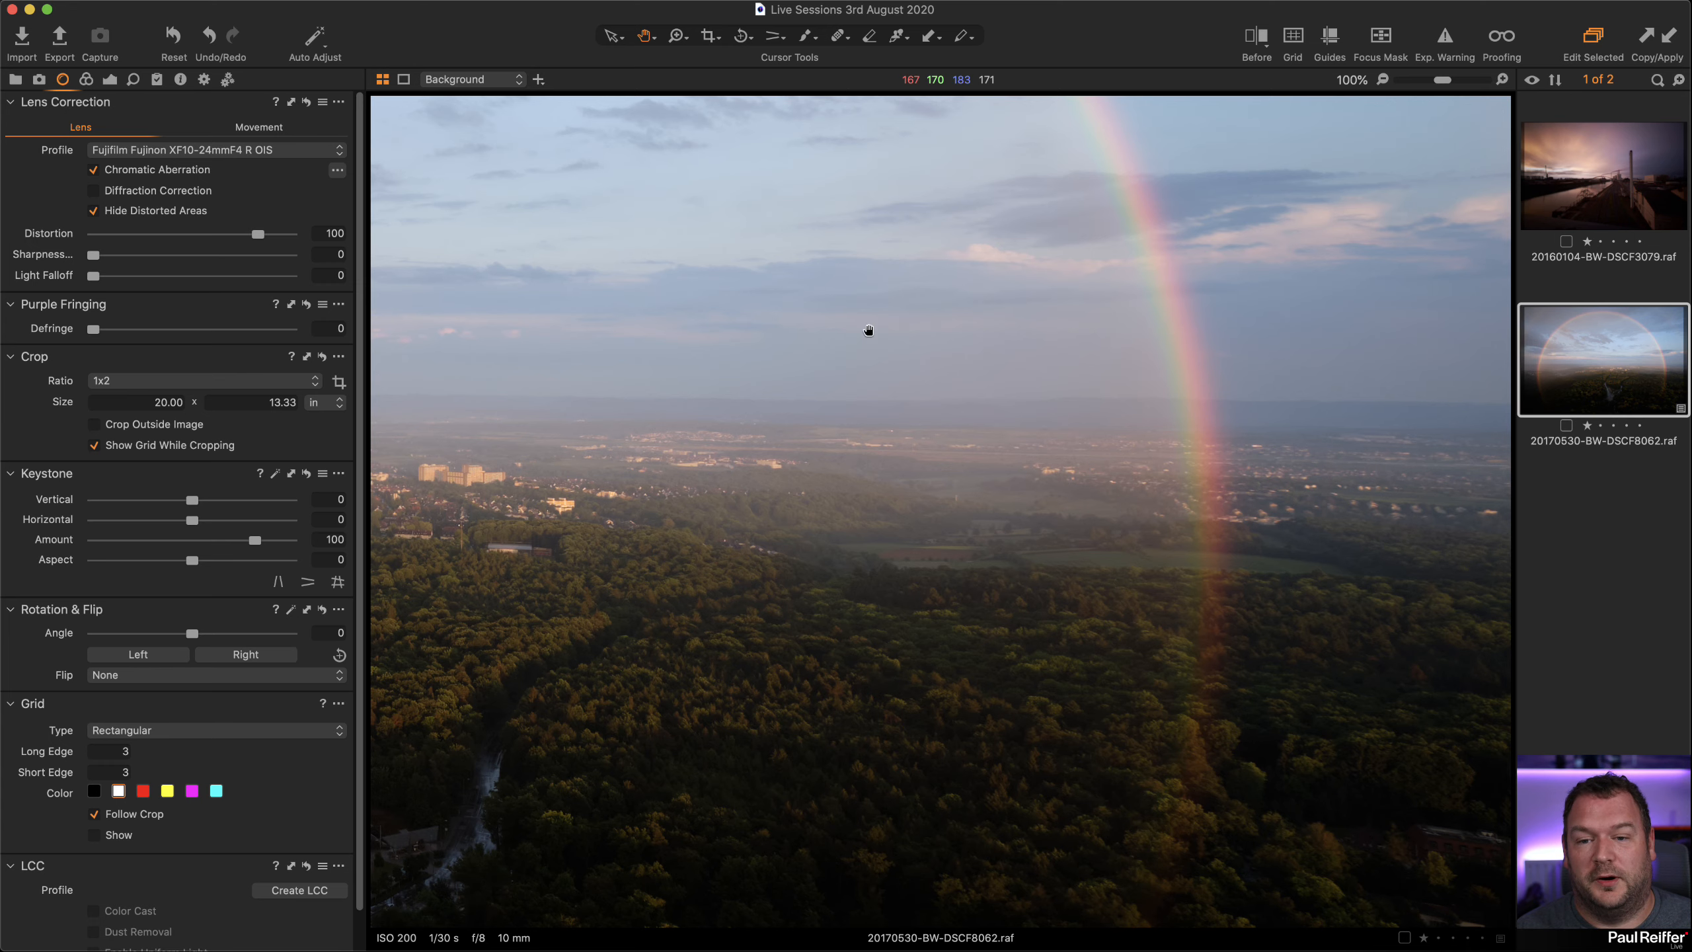
{"action": "double_click", "coordinate": [857, 330]}
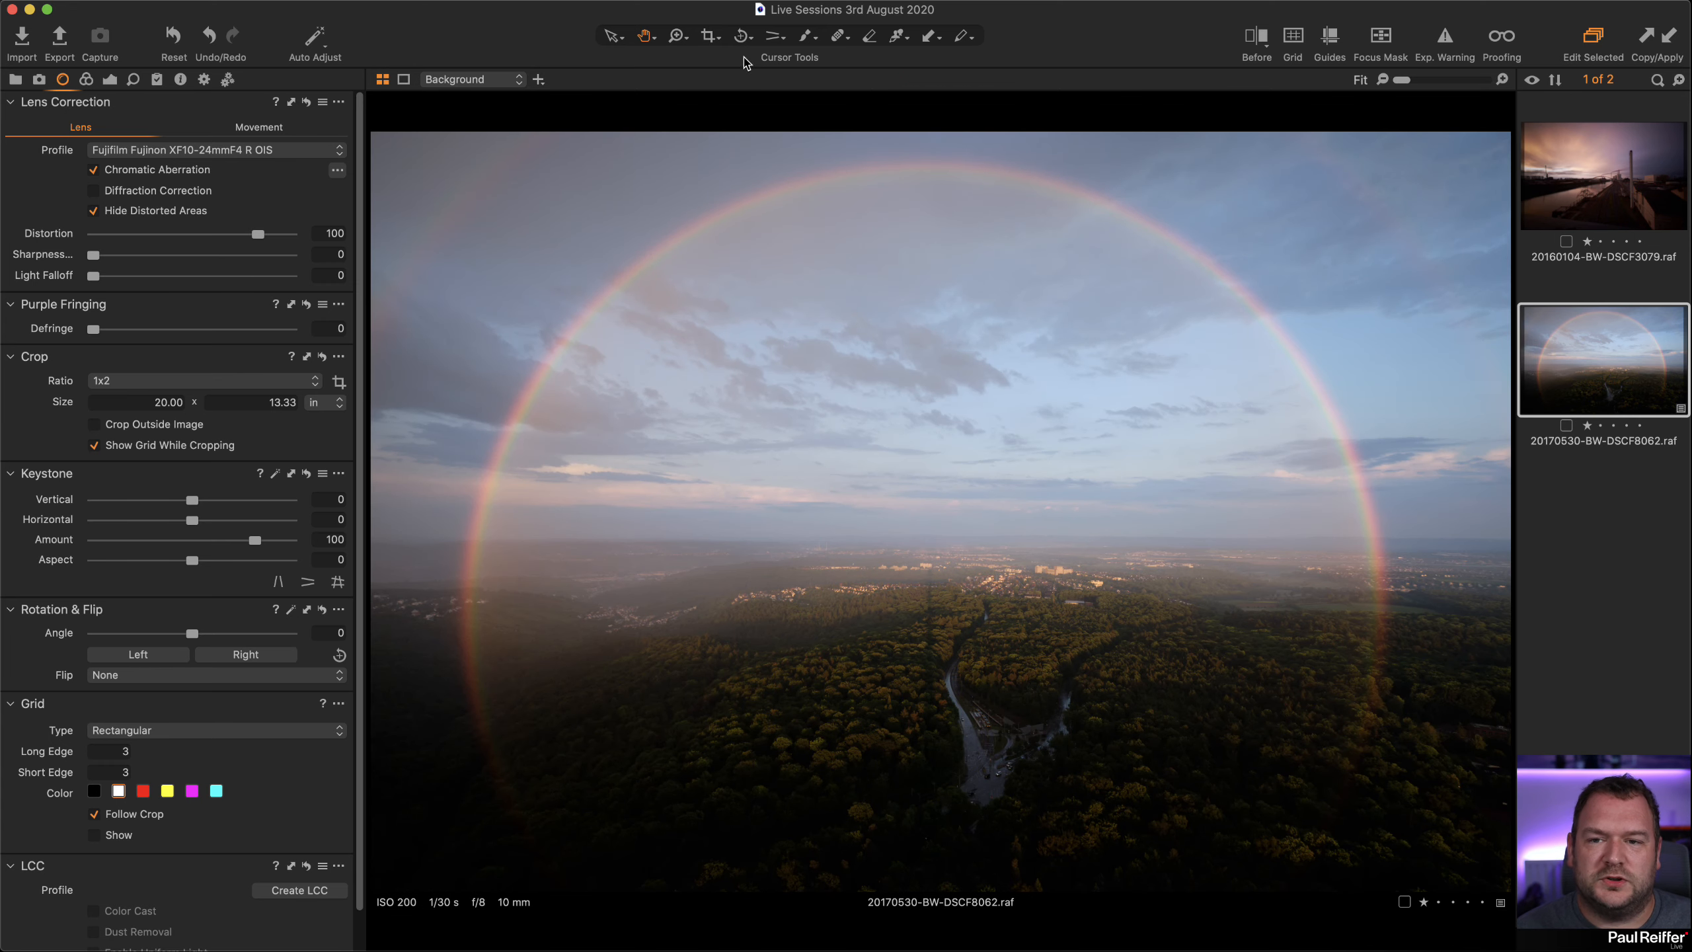
Display the crop frame and compare the usable image area with lens Distortion at 0 and at 100
{"action": "left_click", "coordinate": [707, 37]}
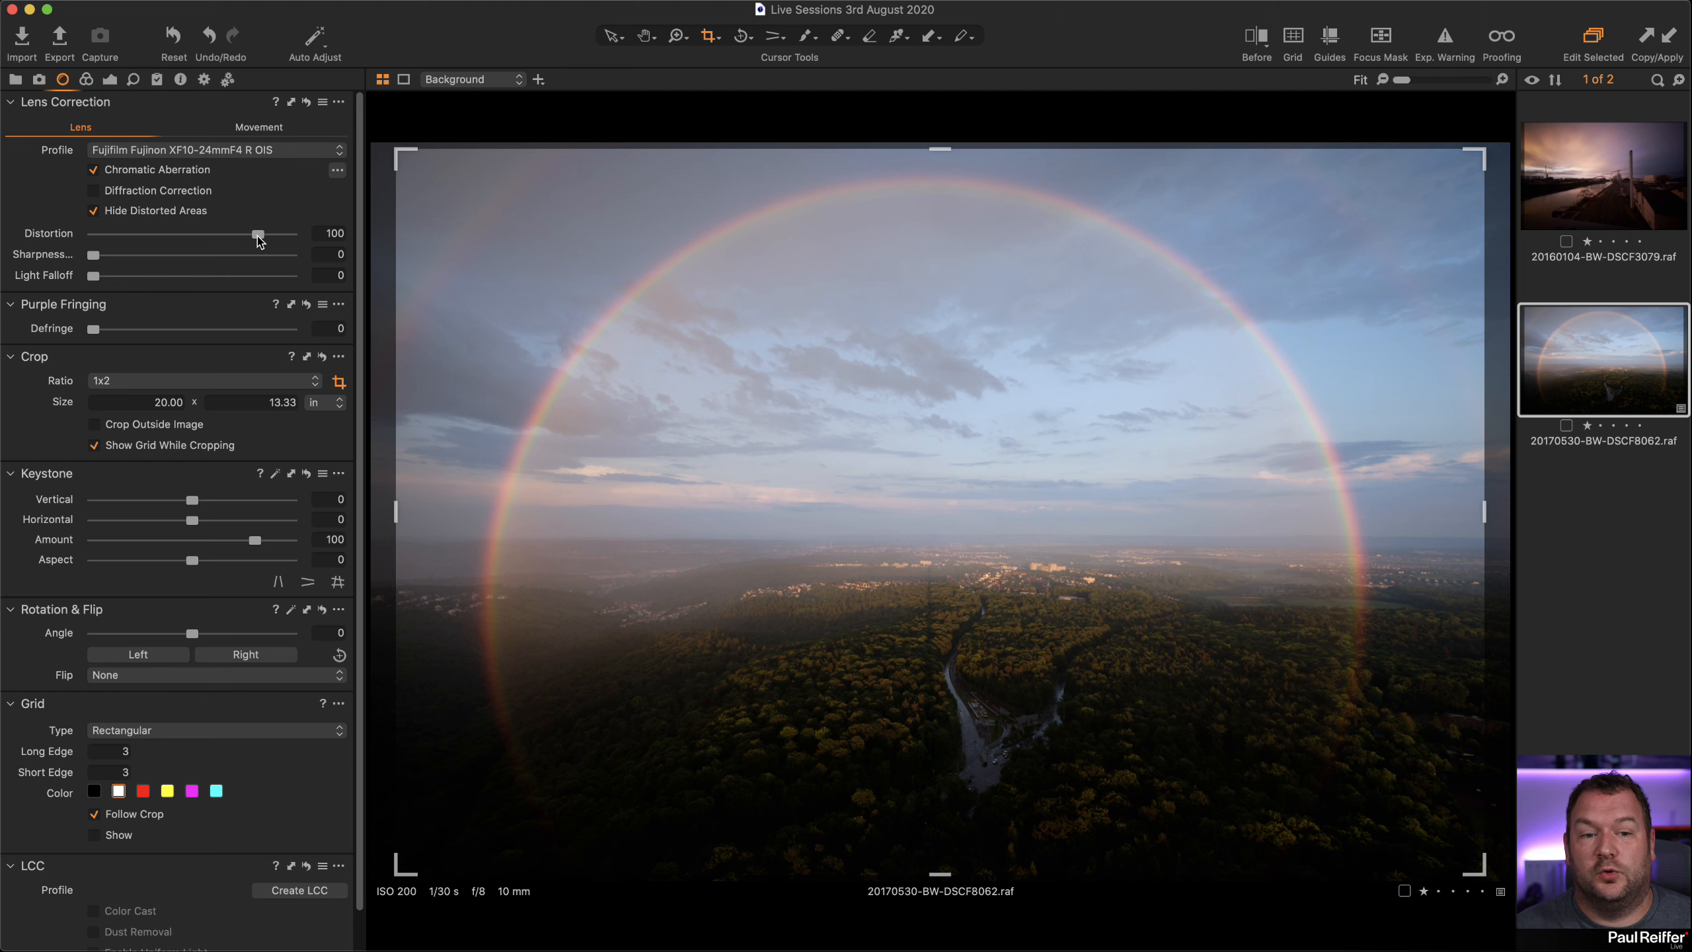
{"action": "left_click_drag", "start_coordinate": [258, 235], "coordinate": [53, 247]}
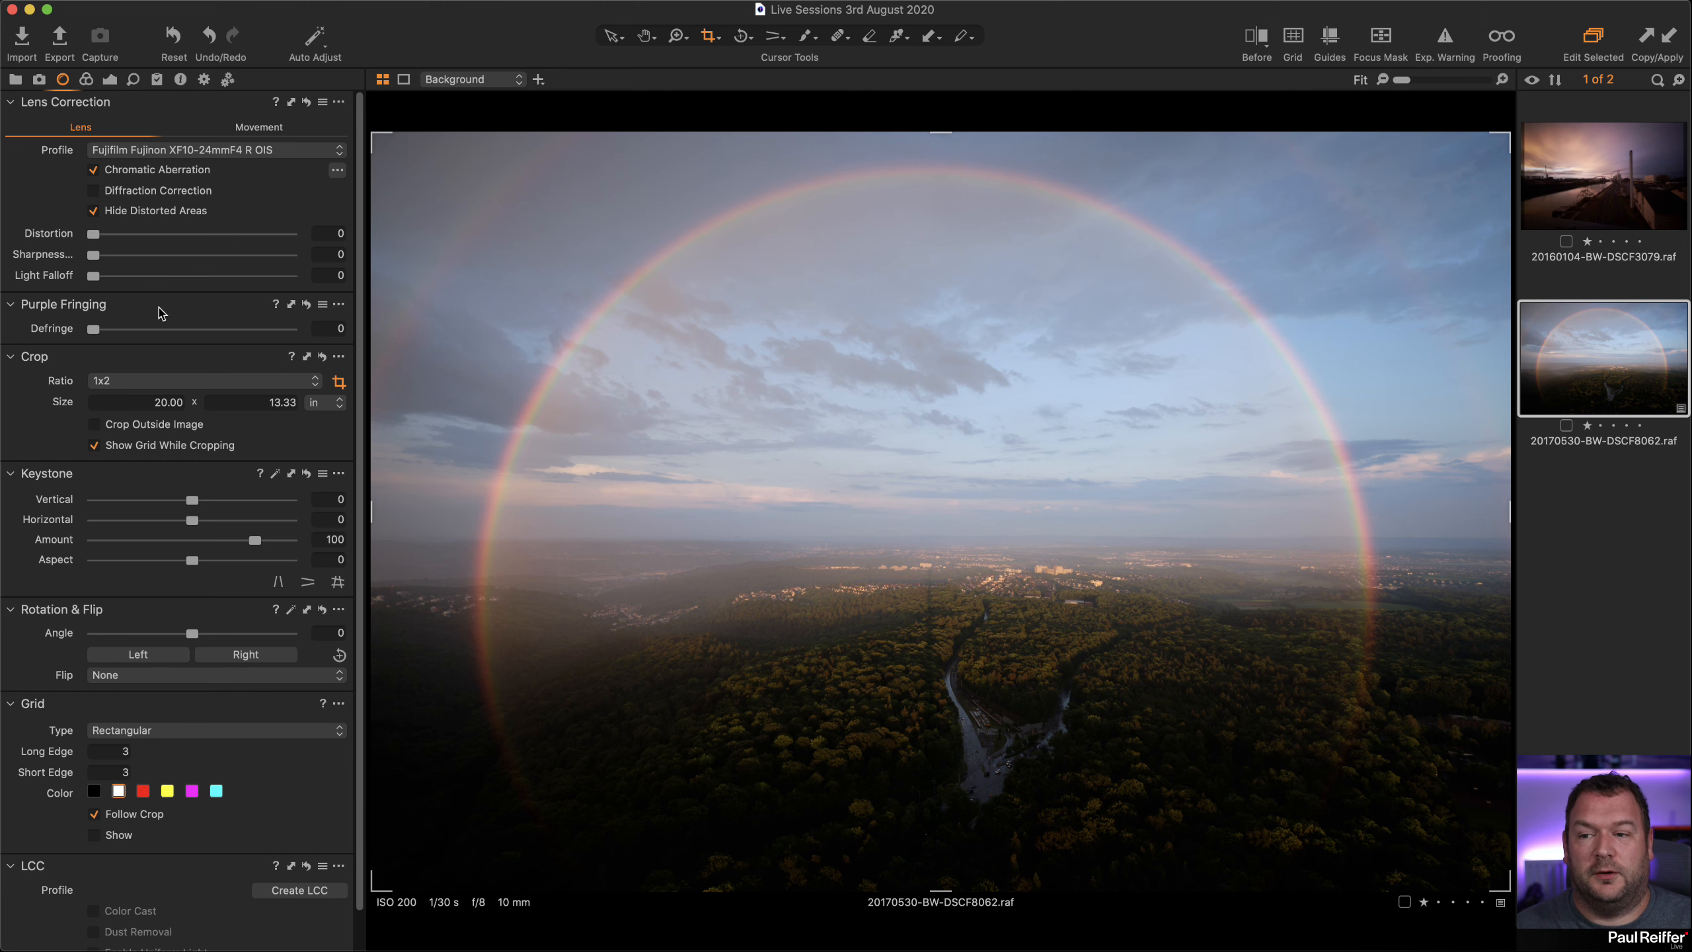
{"action": "left_click_drag", "start_coordinate": [94, 235], "coordinate": [255, 246]}
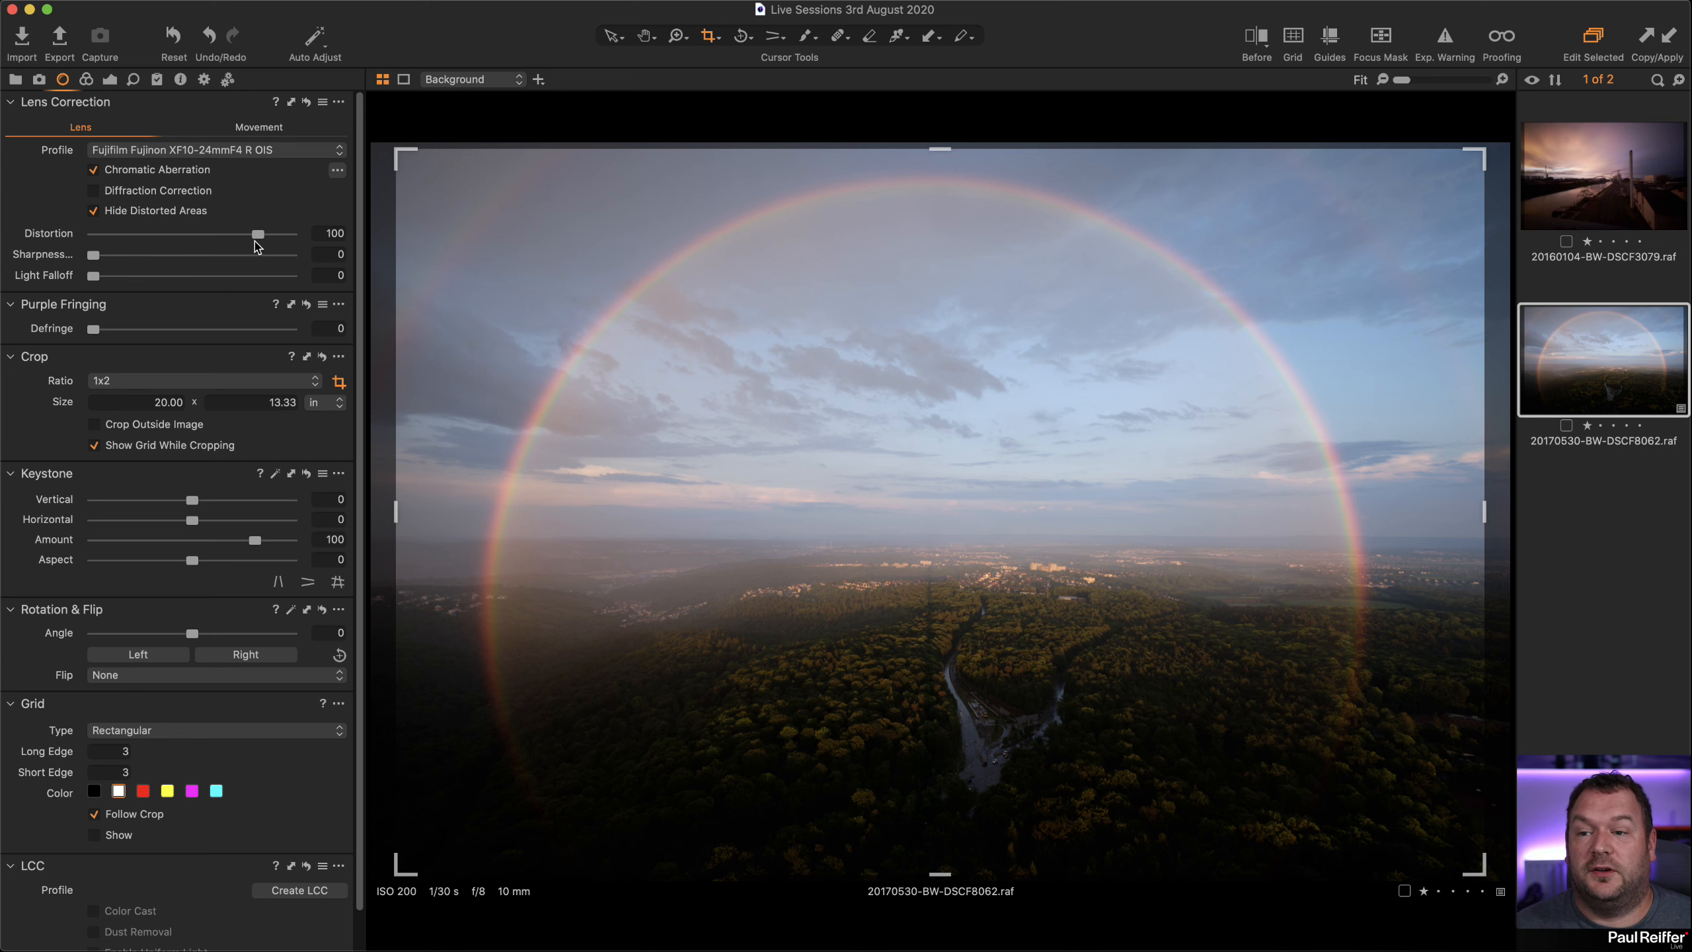
{"action": "left_click_drag", "start_coordinate": [258, 236], "coordinate": [76, 252]}
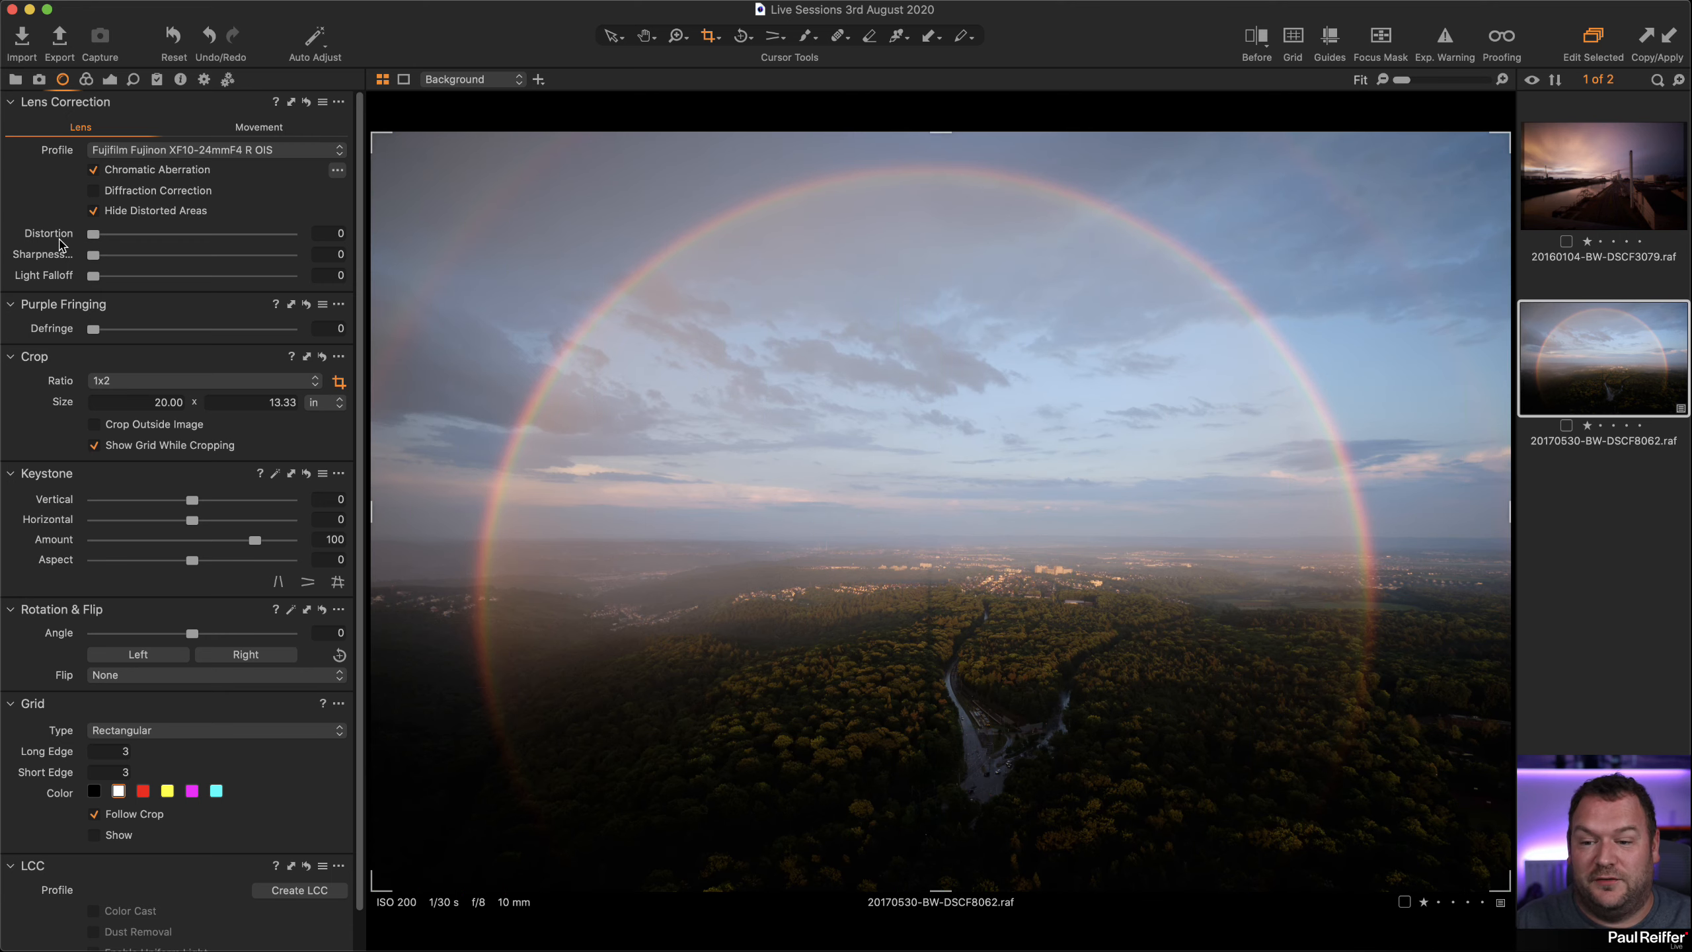
Magnify the houses beside the rainbow and compare the distortion correction, trying Distortion values of 100, 0 and 102
{"action": "key", "text": "z"}
{"action": "left_click_drag", "start_coordinate": [440, 542], "coordinate": [351, 660]}
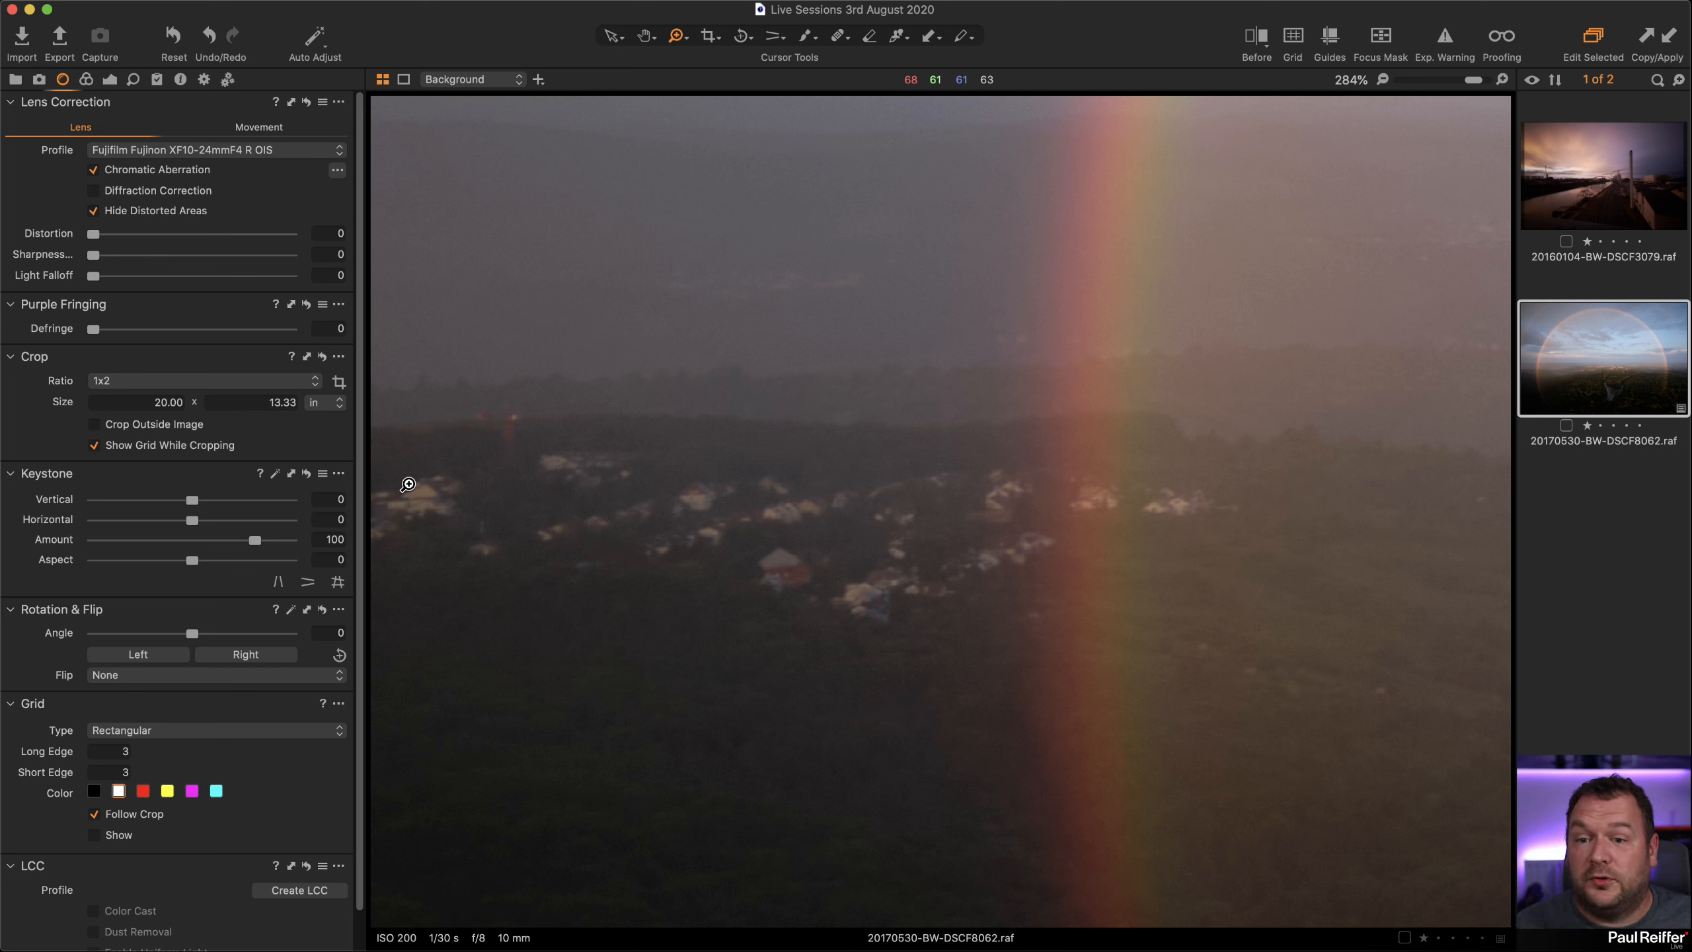
{"action": "left_click_drag", "start_coordinate": [94, 234], "coordinate": [262, 238]}
{"action": "double_click", "coordinate": [529, 521]}
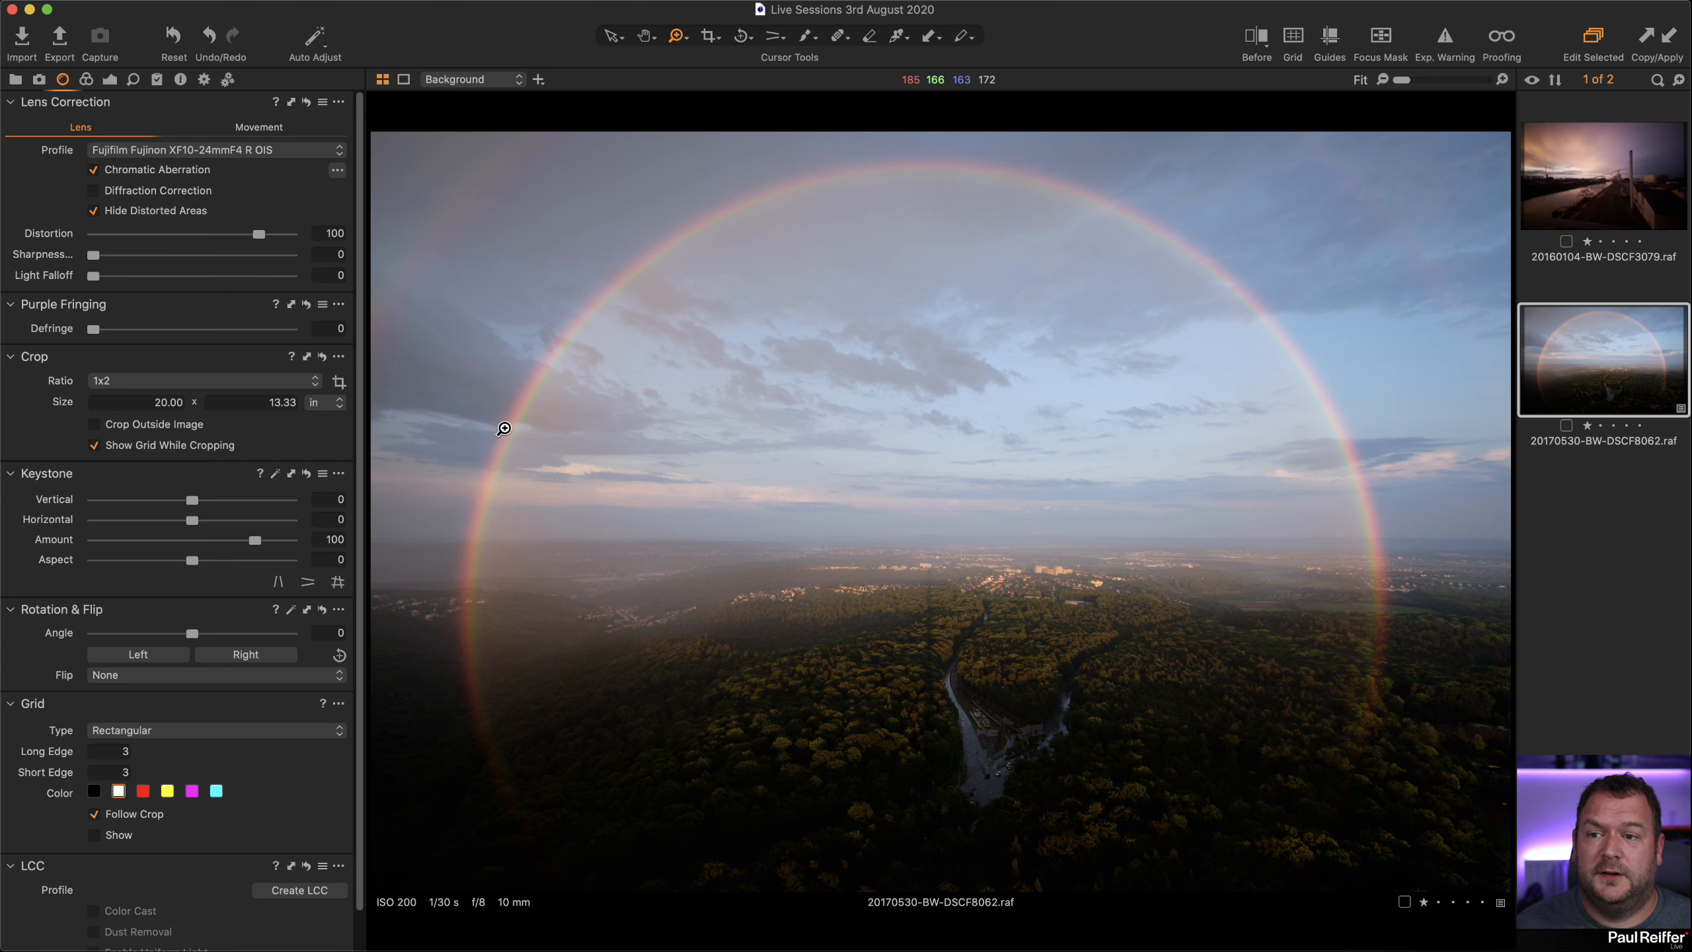
{"action": "left_click_drag", "start_coordinate": [259, 236], "coordinate": [92, 243]}
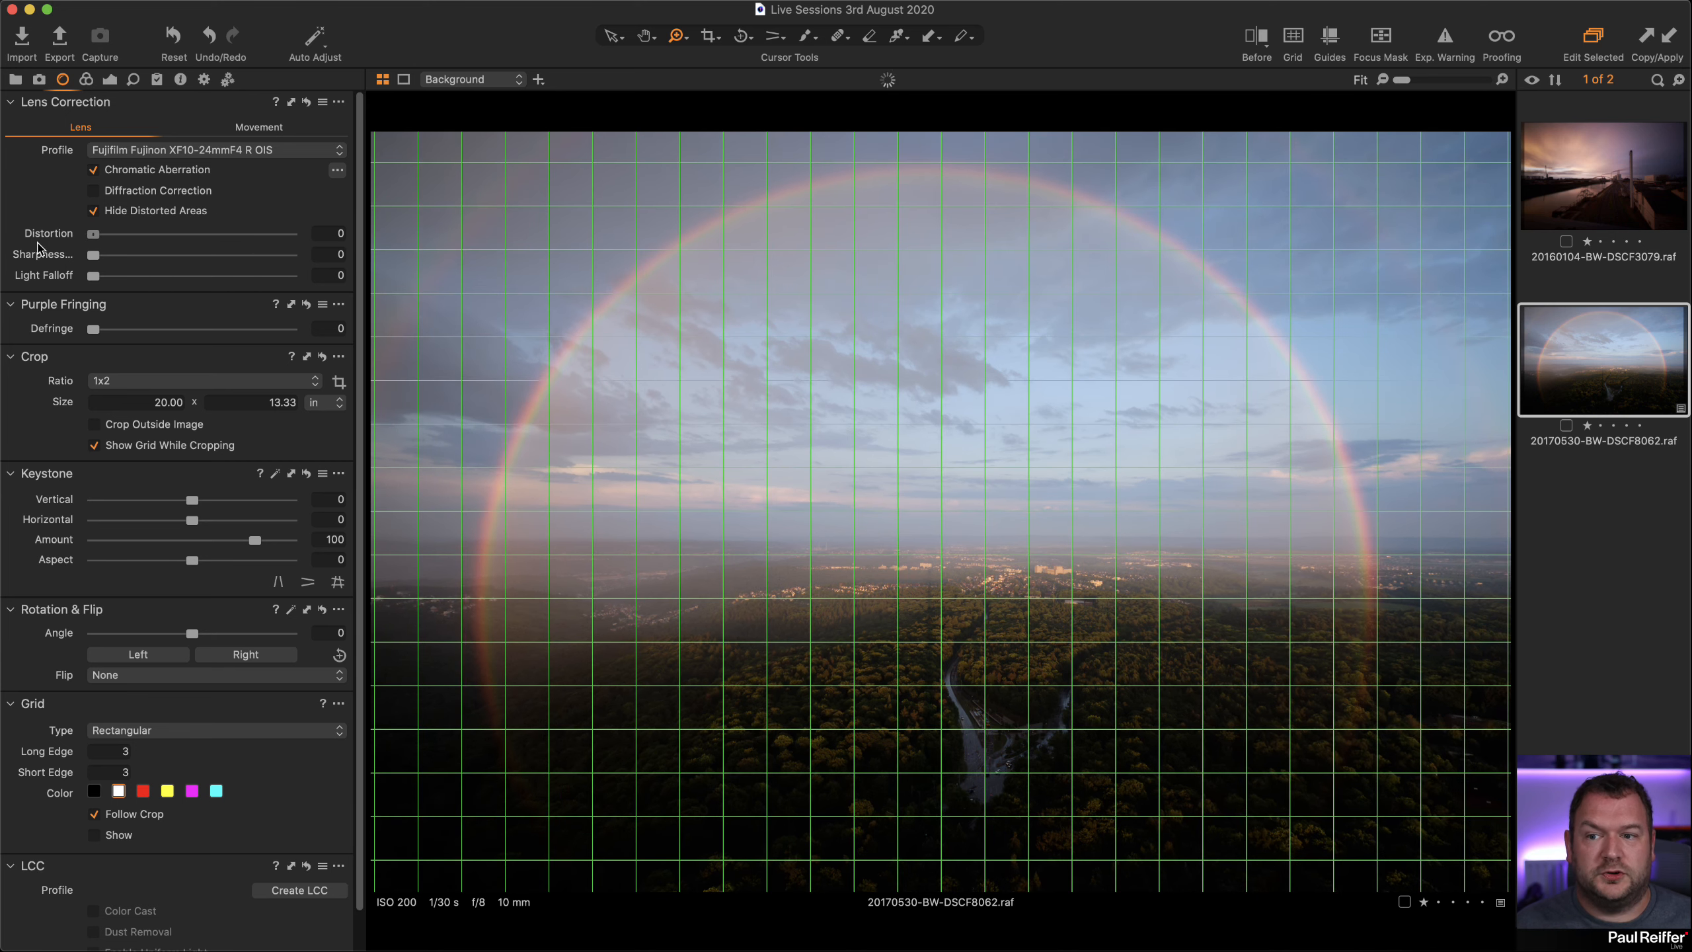
{"action": "left_click", "coordinate": [261, 234]}
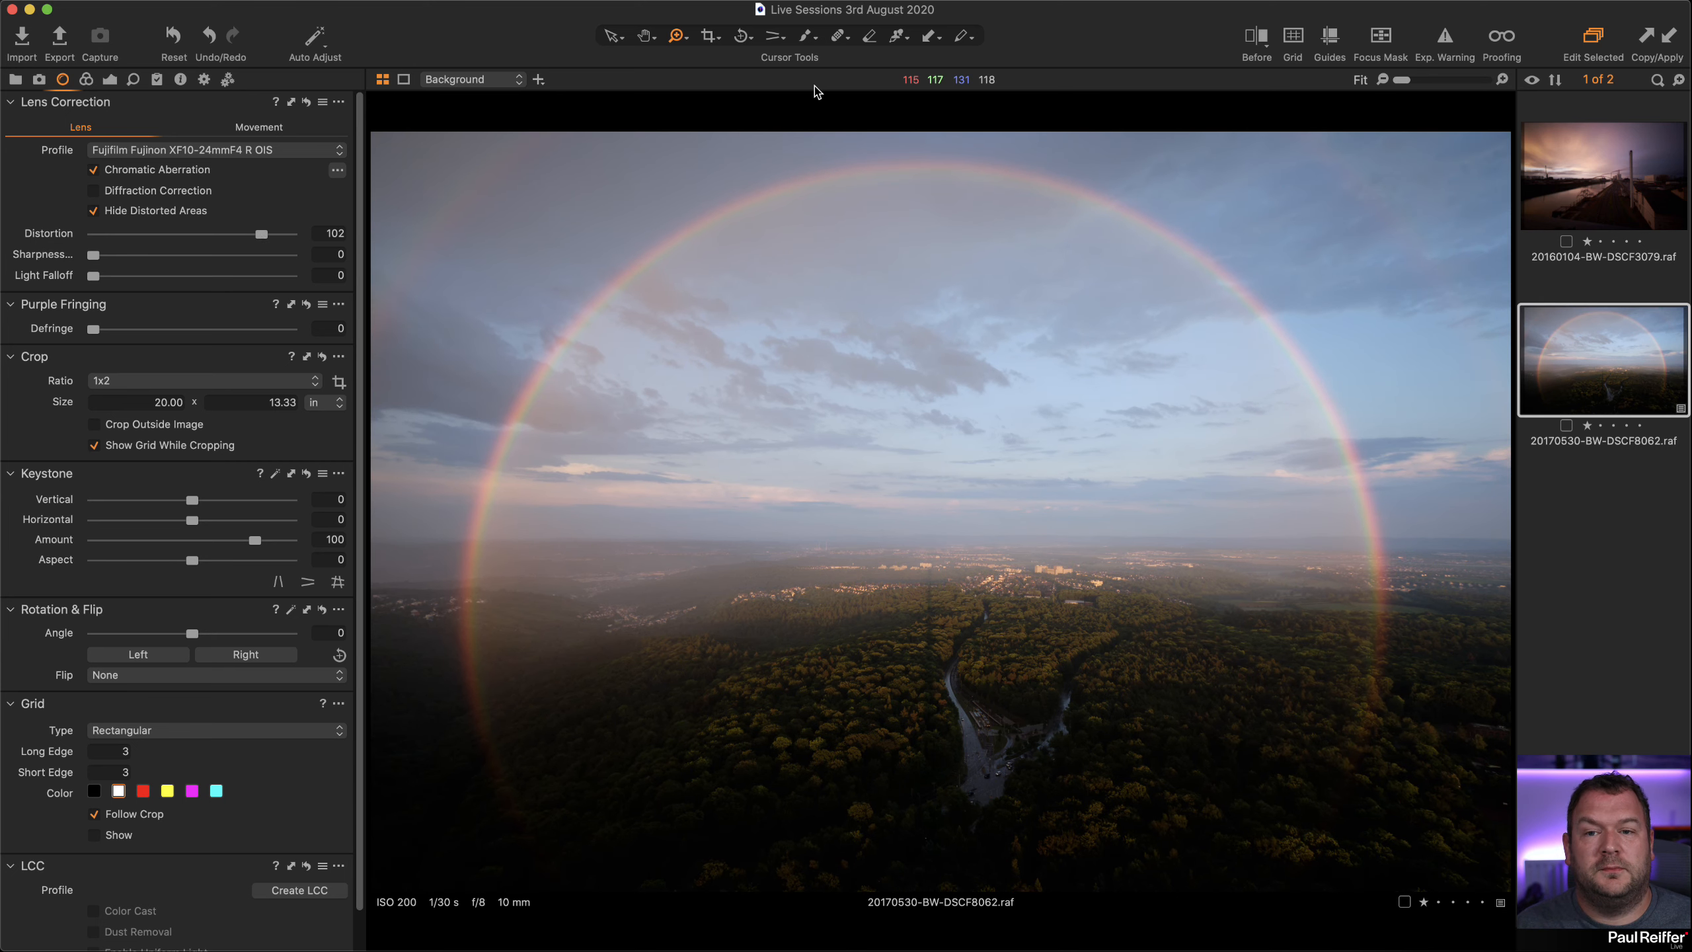
With the crop frame shown, set the lens Distortion to 25, Sharpness Falloff to 70 and Light Falloff to 30
{"action": "left_click", "coordinate": [712, 37]}
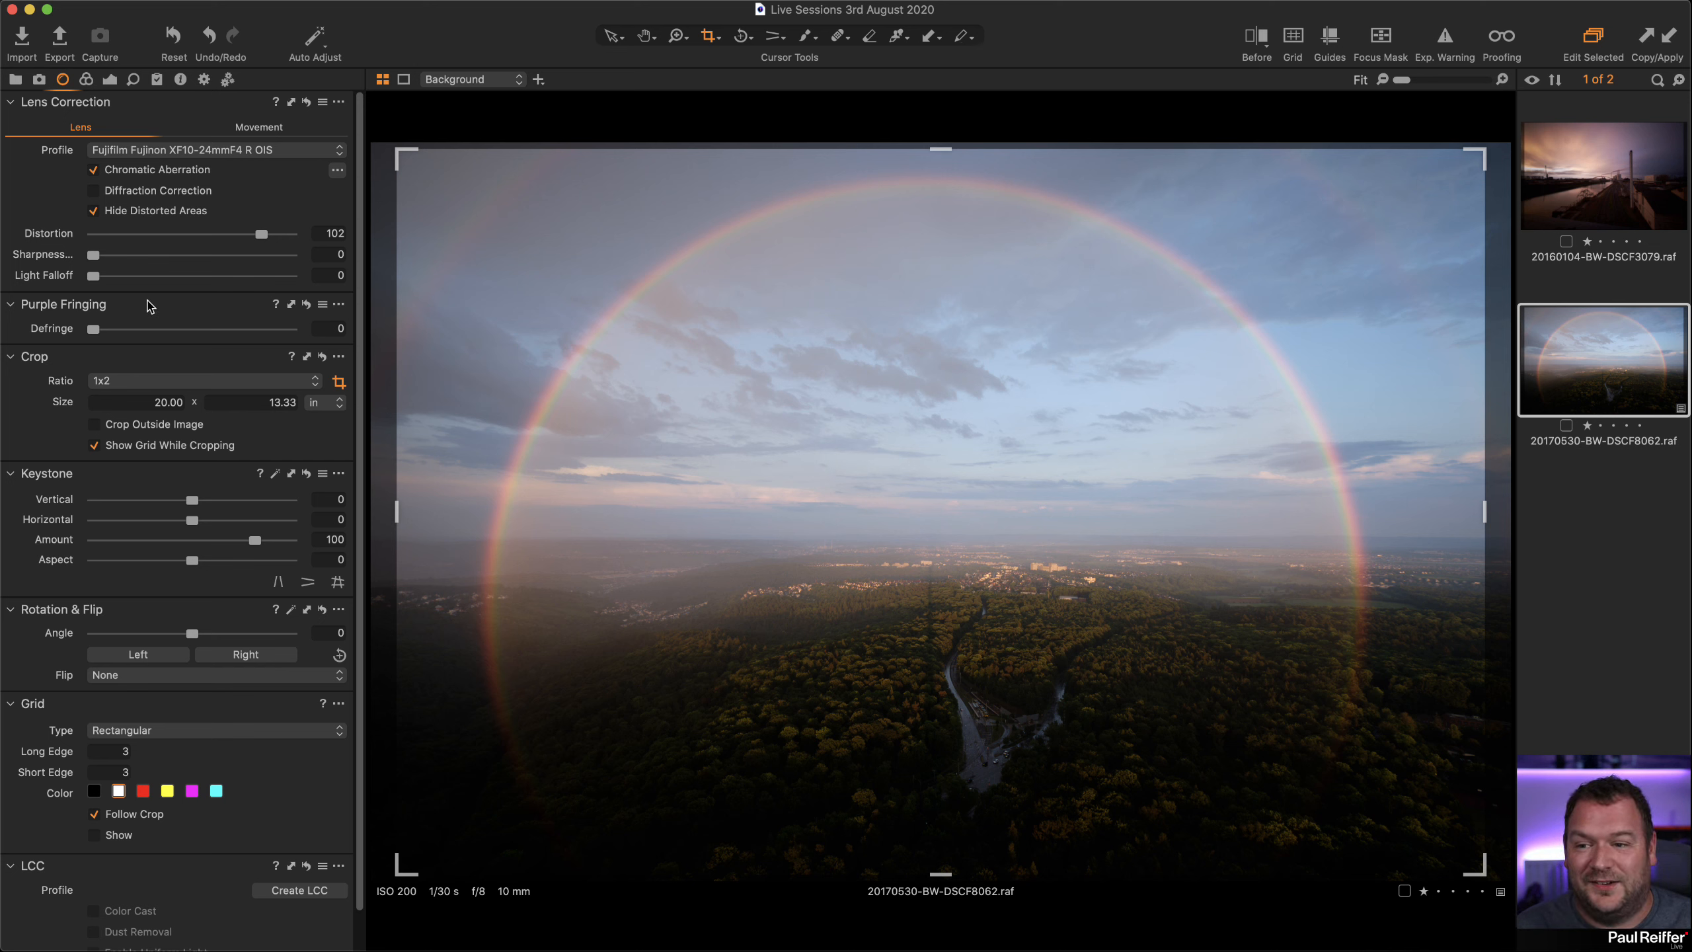
{"action": "left_click_drag", "start_coordinate": [263, 236], "coordinate": [135, 238]}
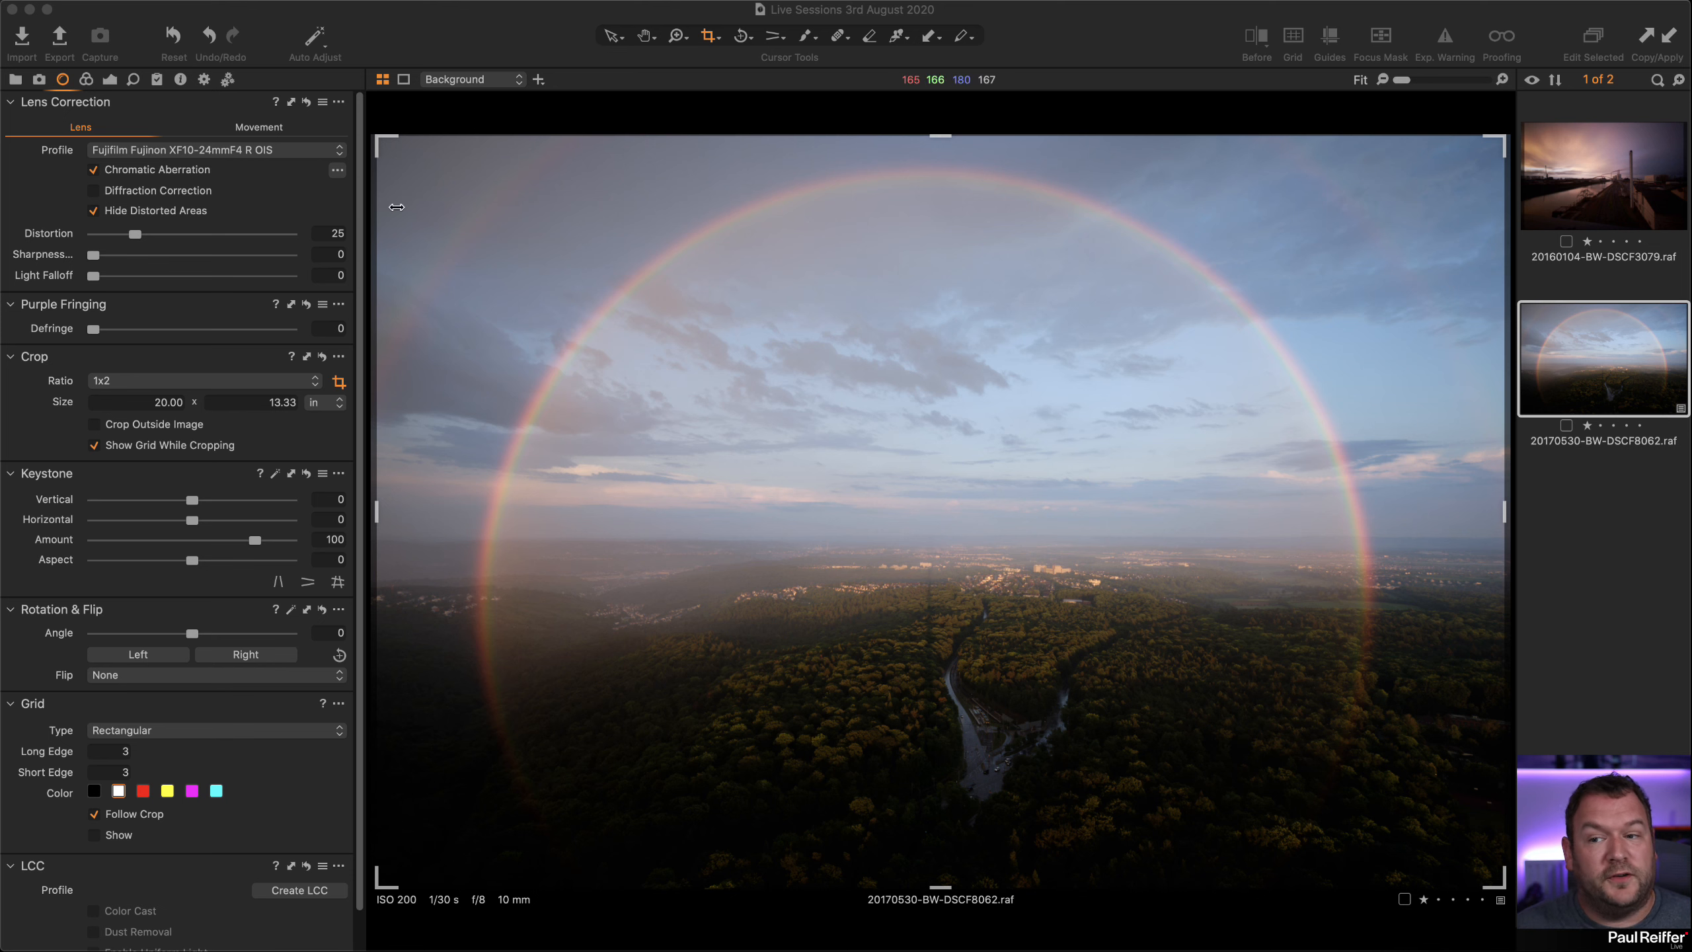
{"action": "left_click", "coordinate": [15, 80]}
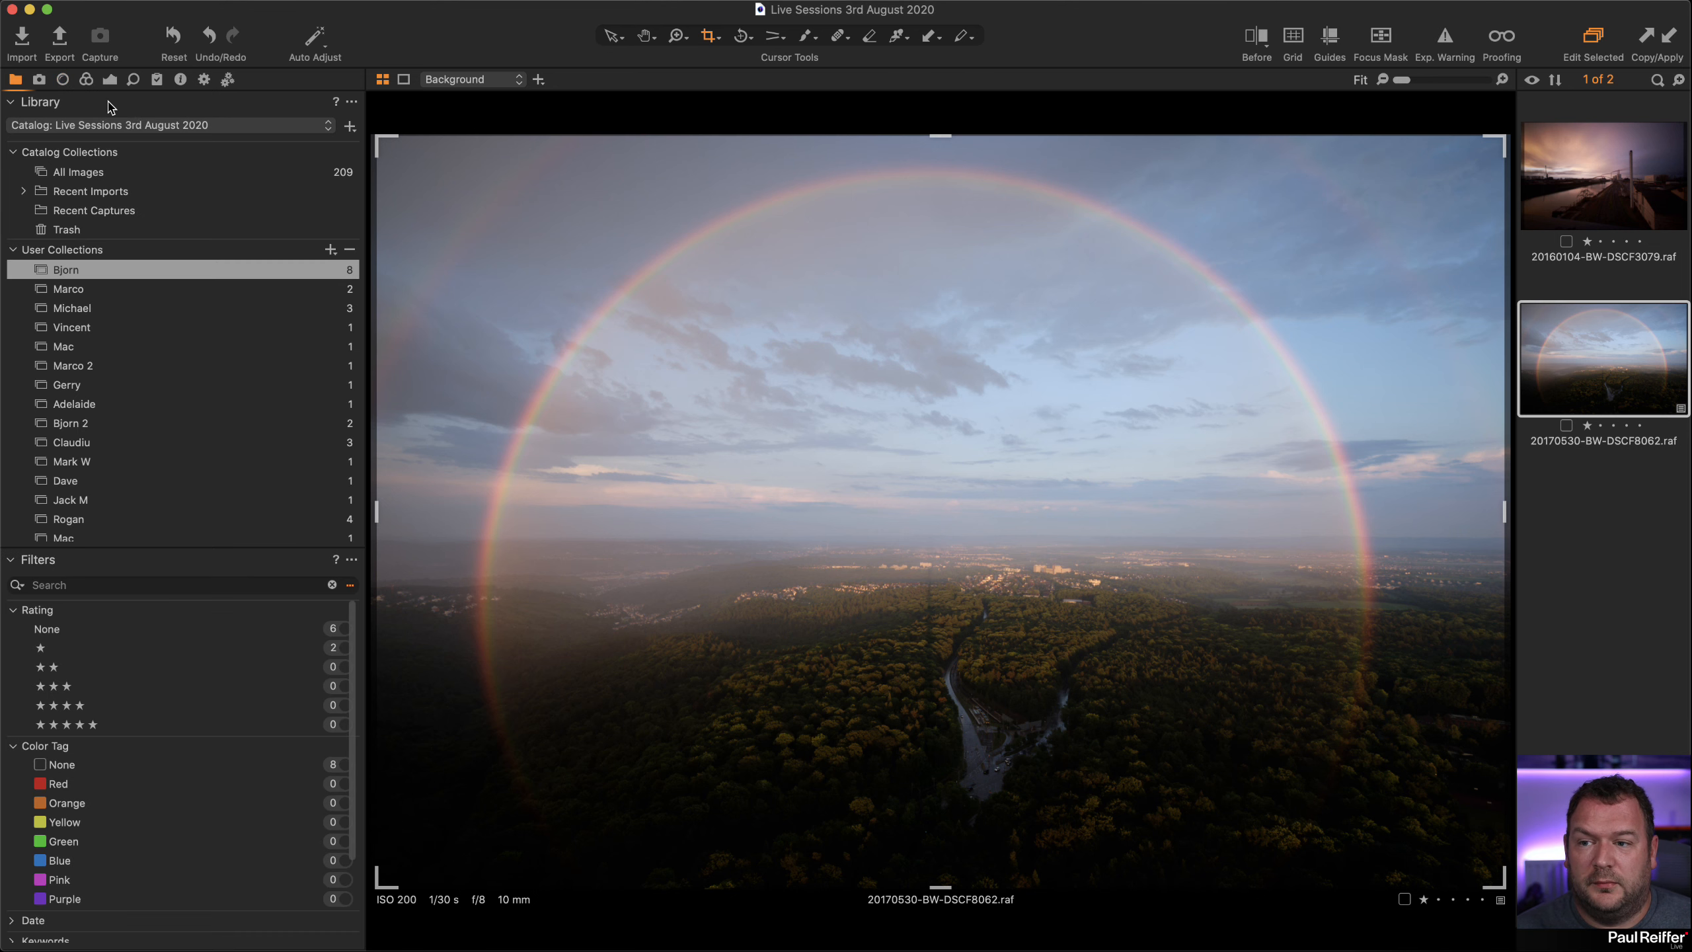
{"action": "left_click", "coordinate": [63, 79]}
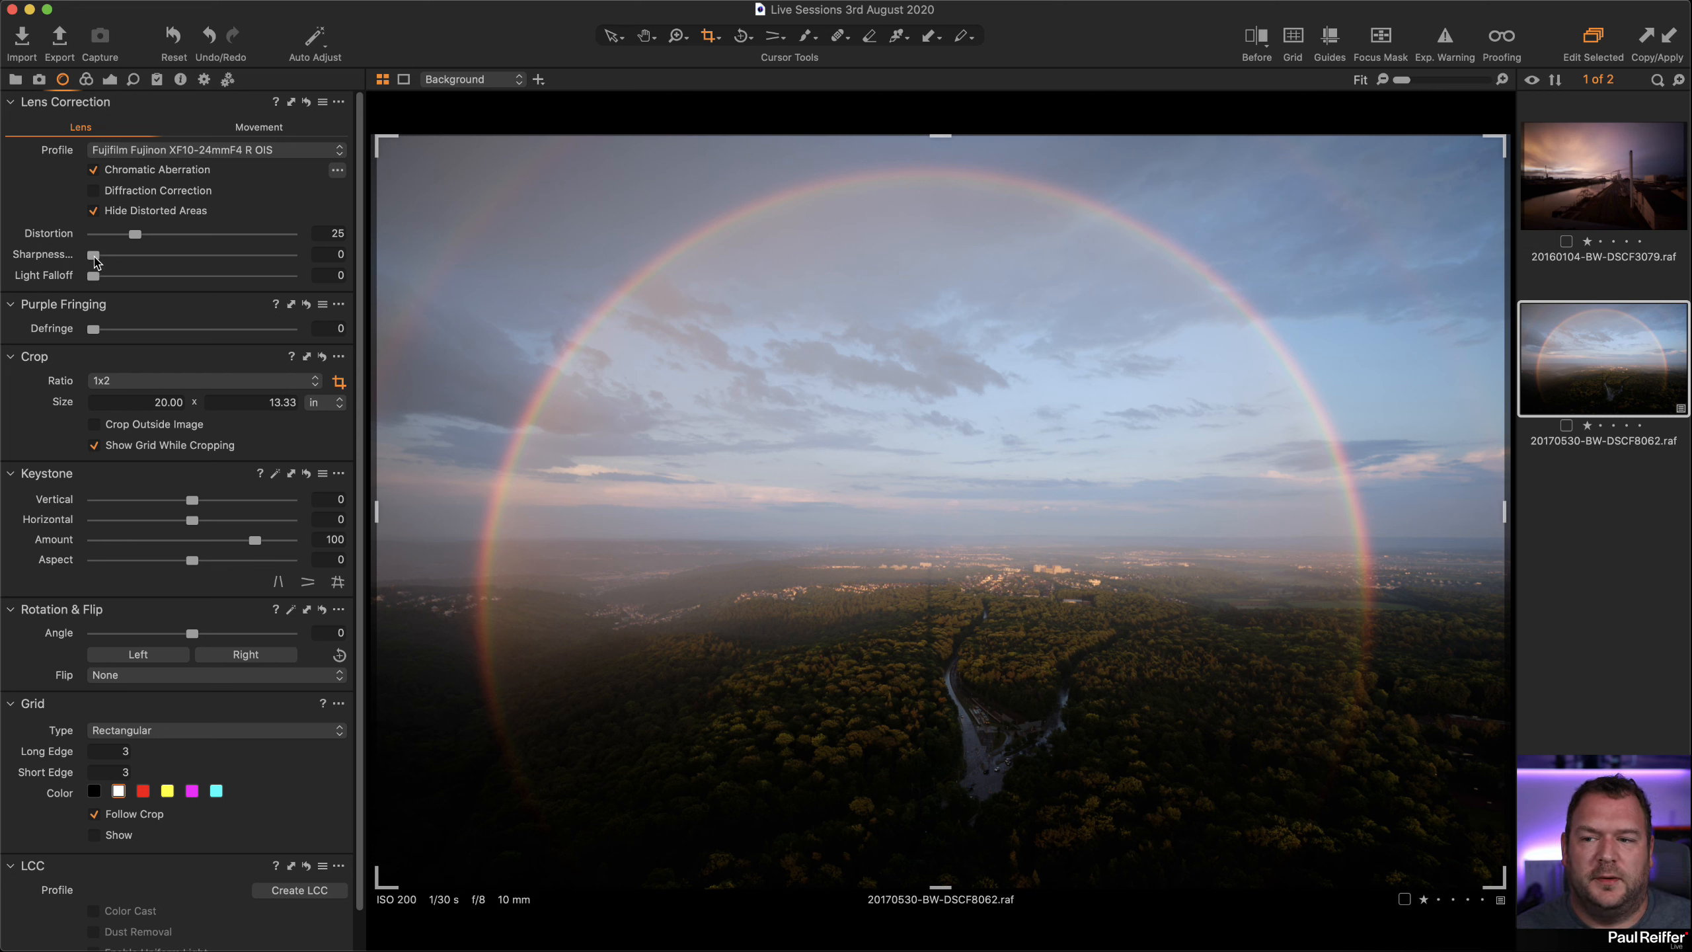
{"action": "left_click_drag", "start_coordinate": [93, 256], "coordinate": [151, 262]}
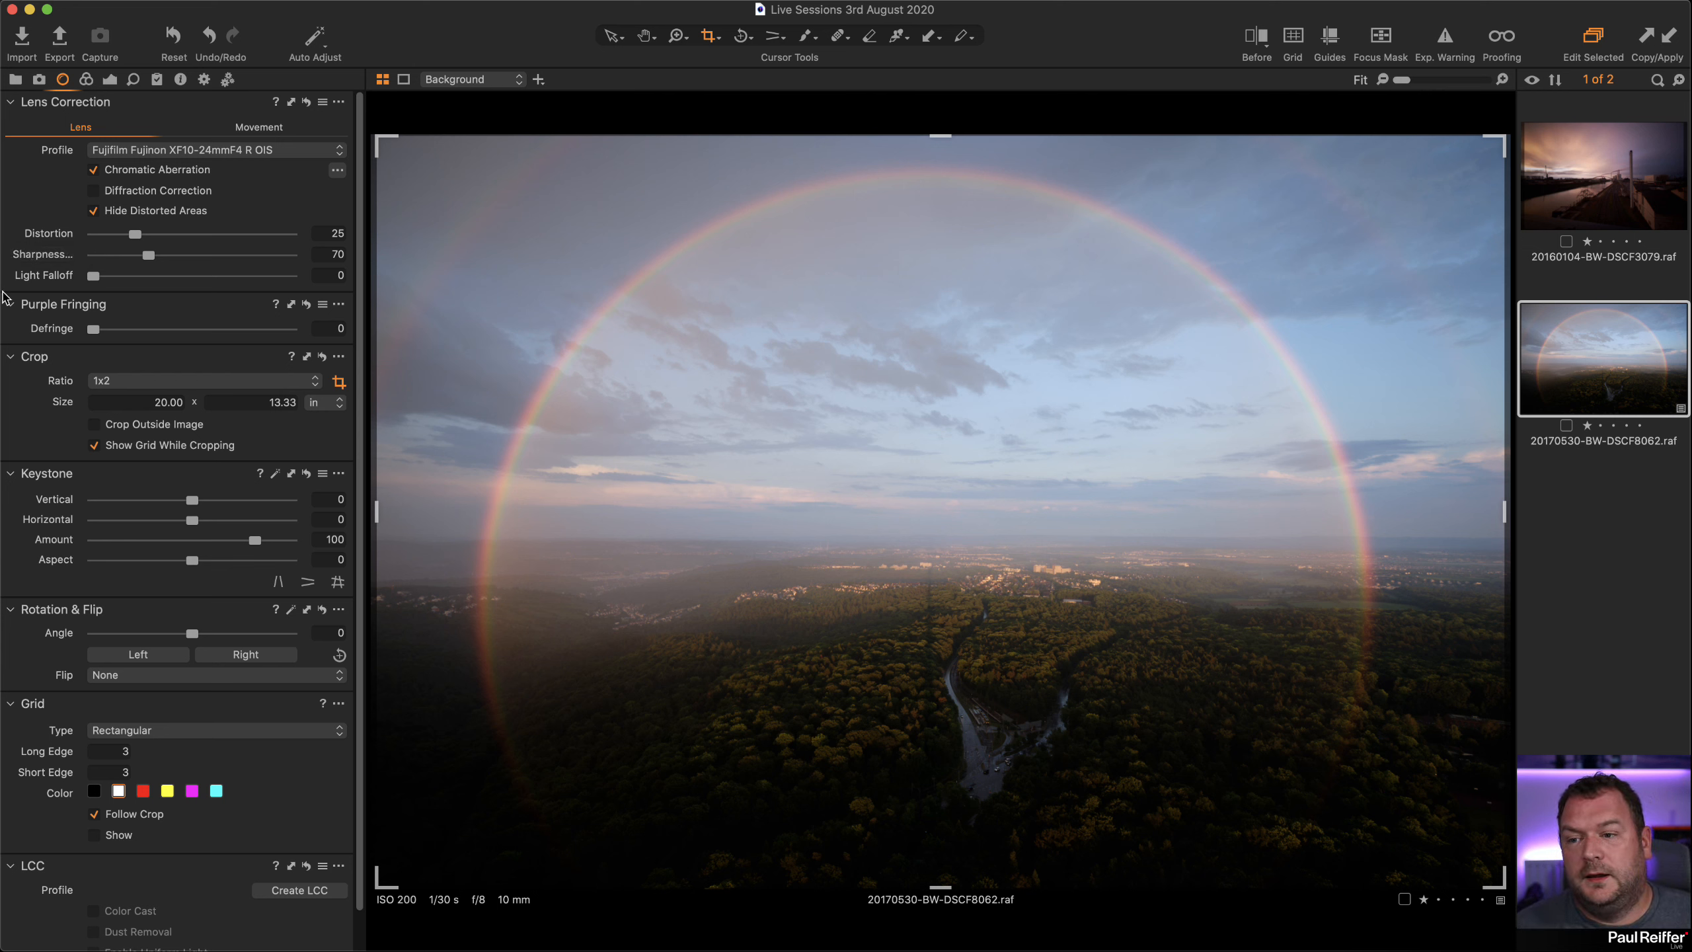
{"action": "left_click_drag", "start_coordinate": [93, 276], "coordinate": [143, 281]}
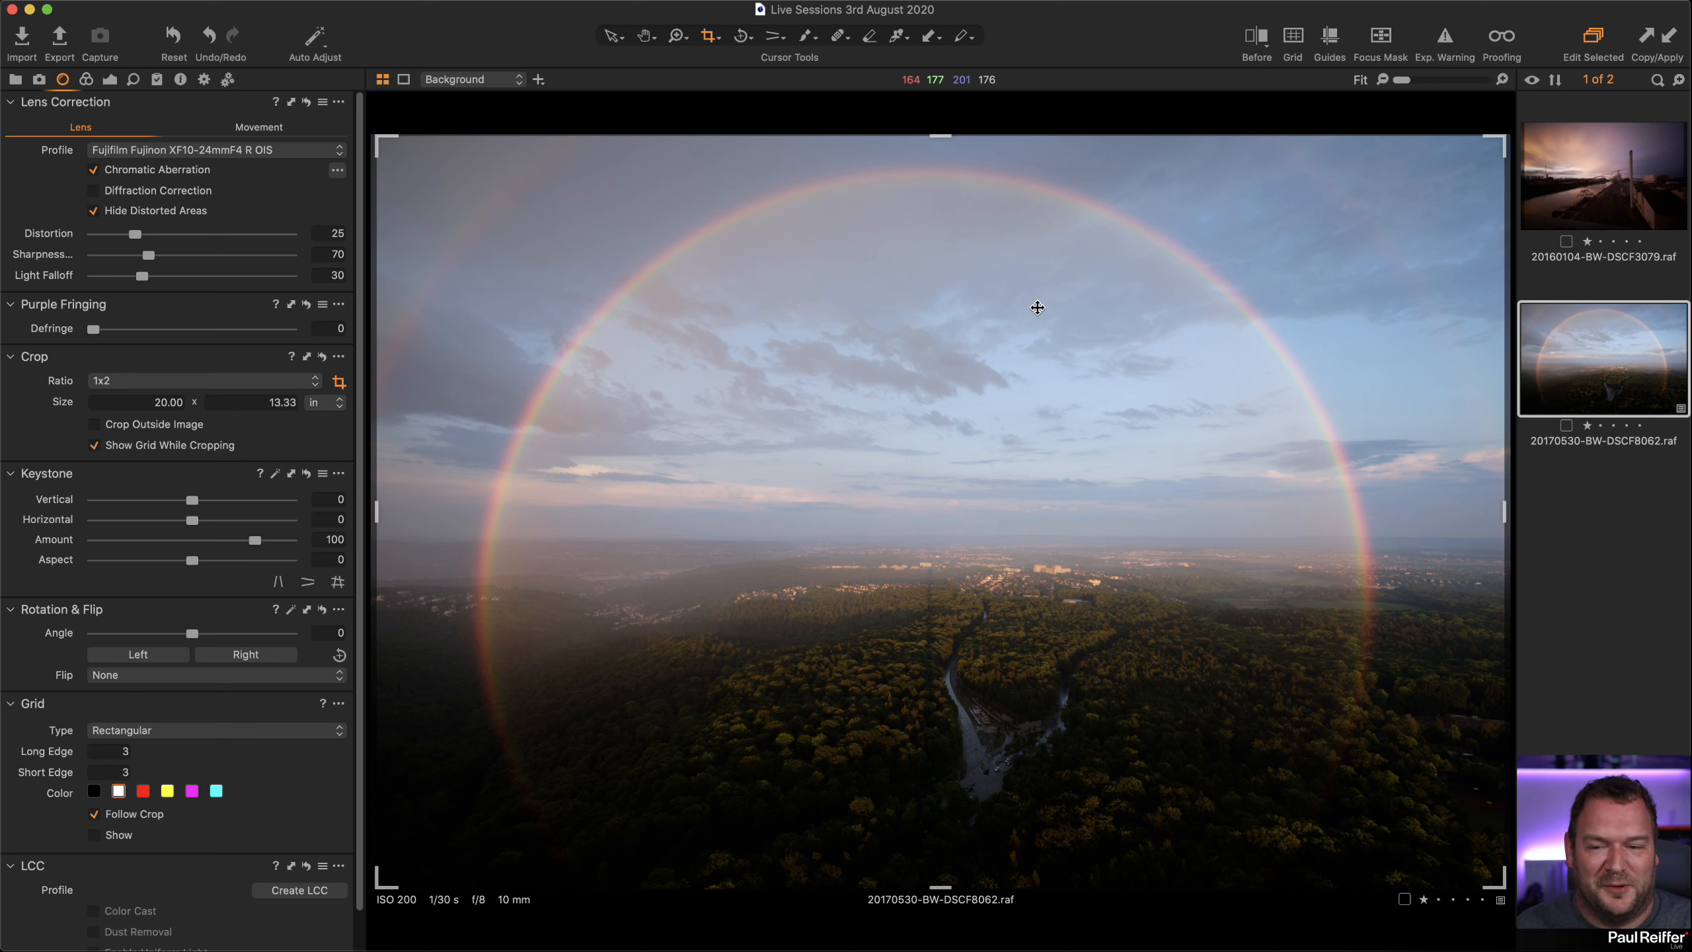
Try the Fujifilm MONOCHROME base curve on the rainbow photo and restore the curve to Auto
{"action": "left_click", "coordinate": [86, 80]}
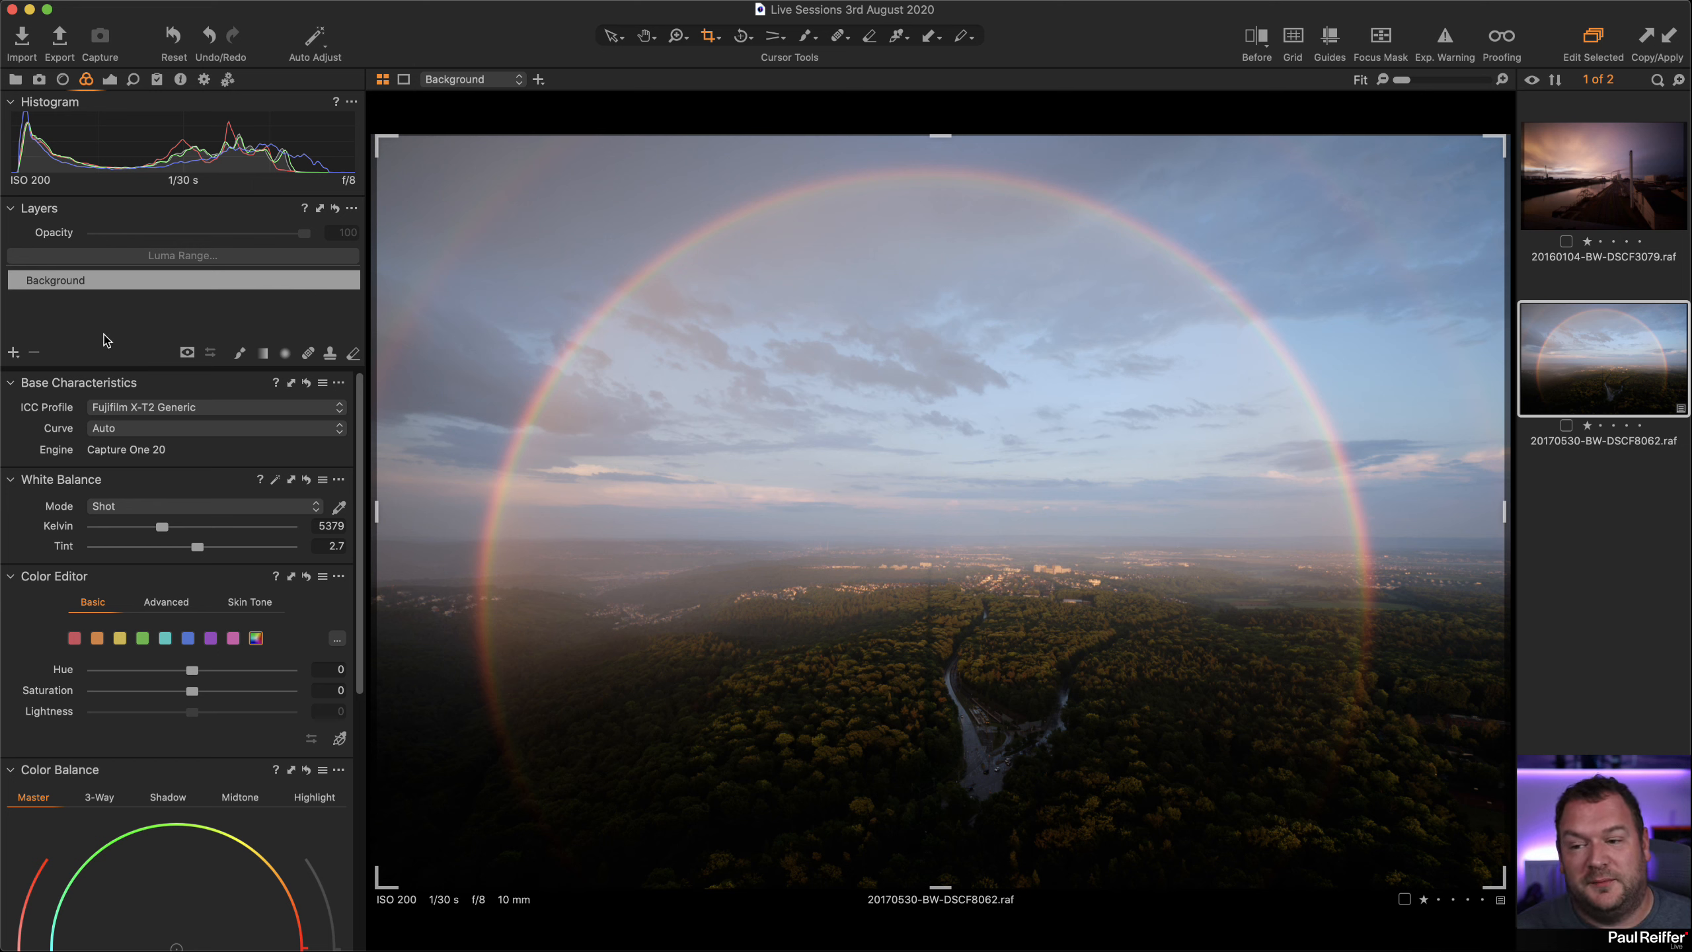
{"action": "left_click", "coordinate": [131, 429]}
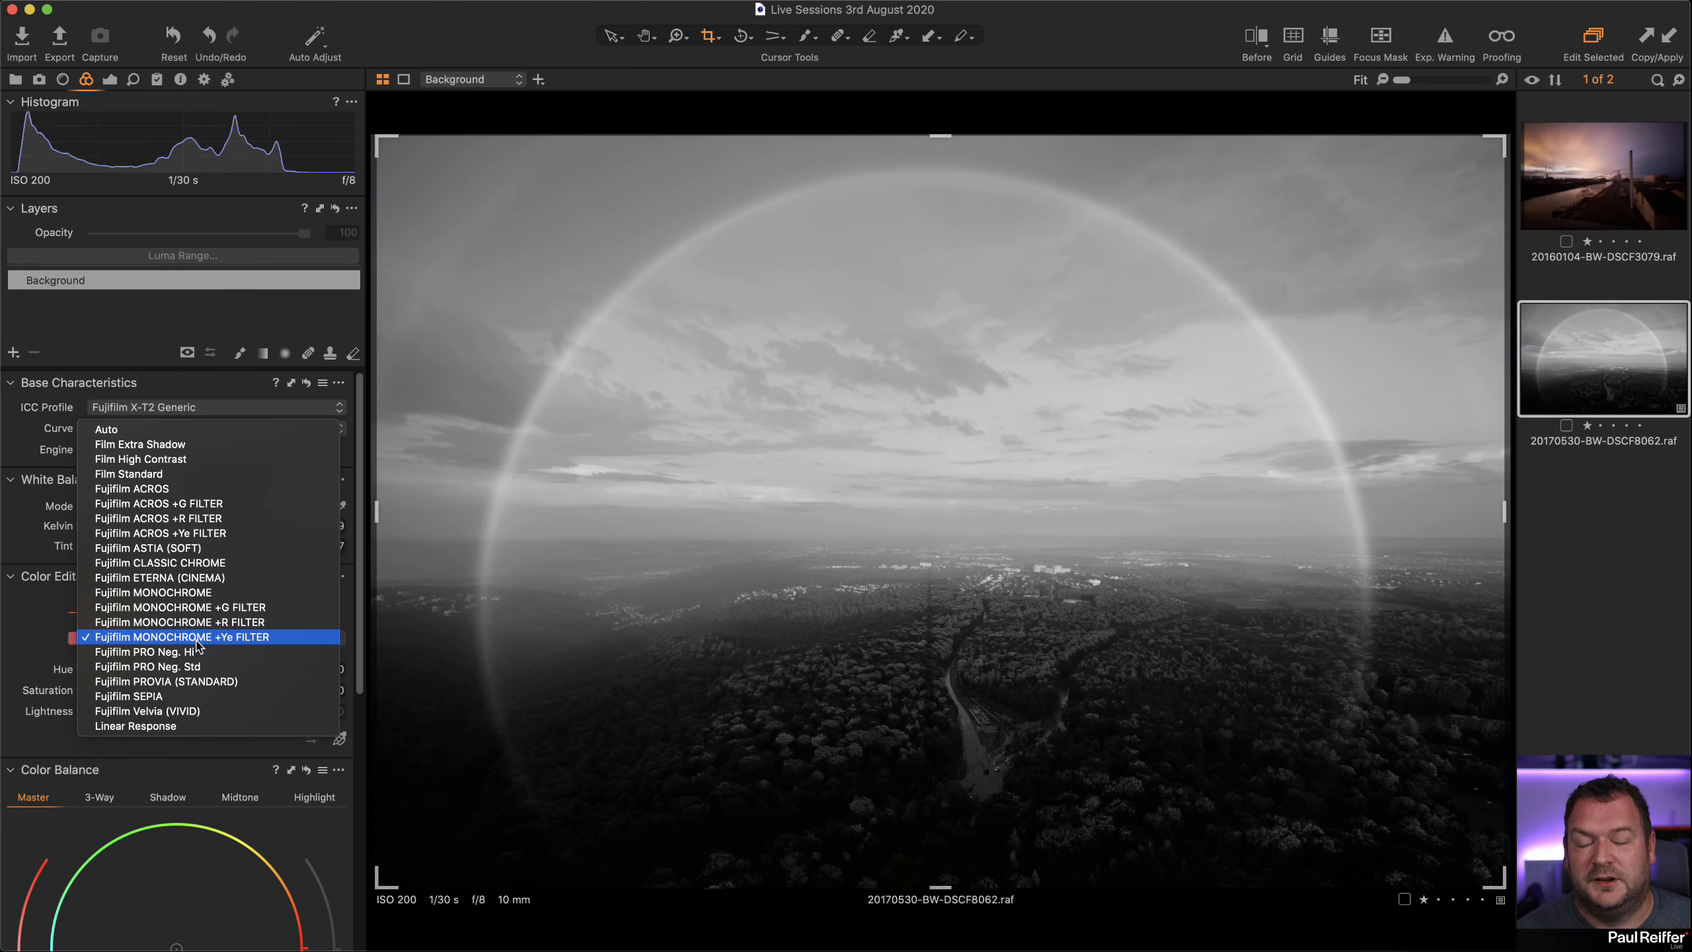
{"action": "left_click", "coordinate": [202, 592]}
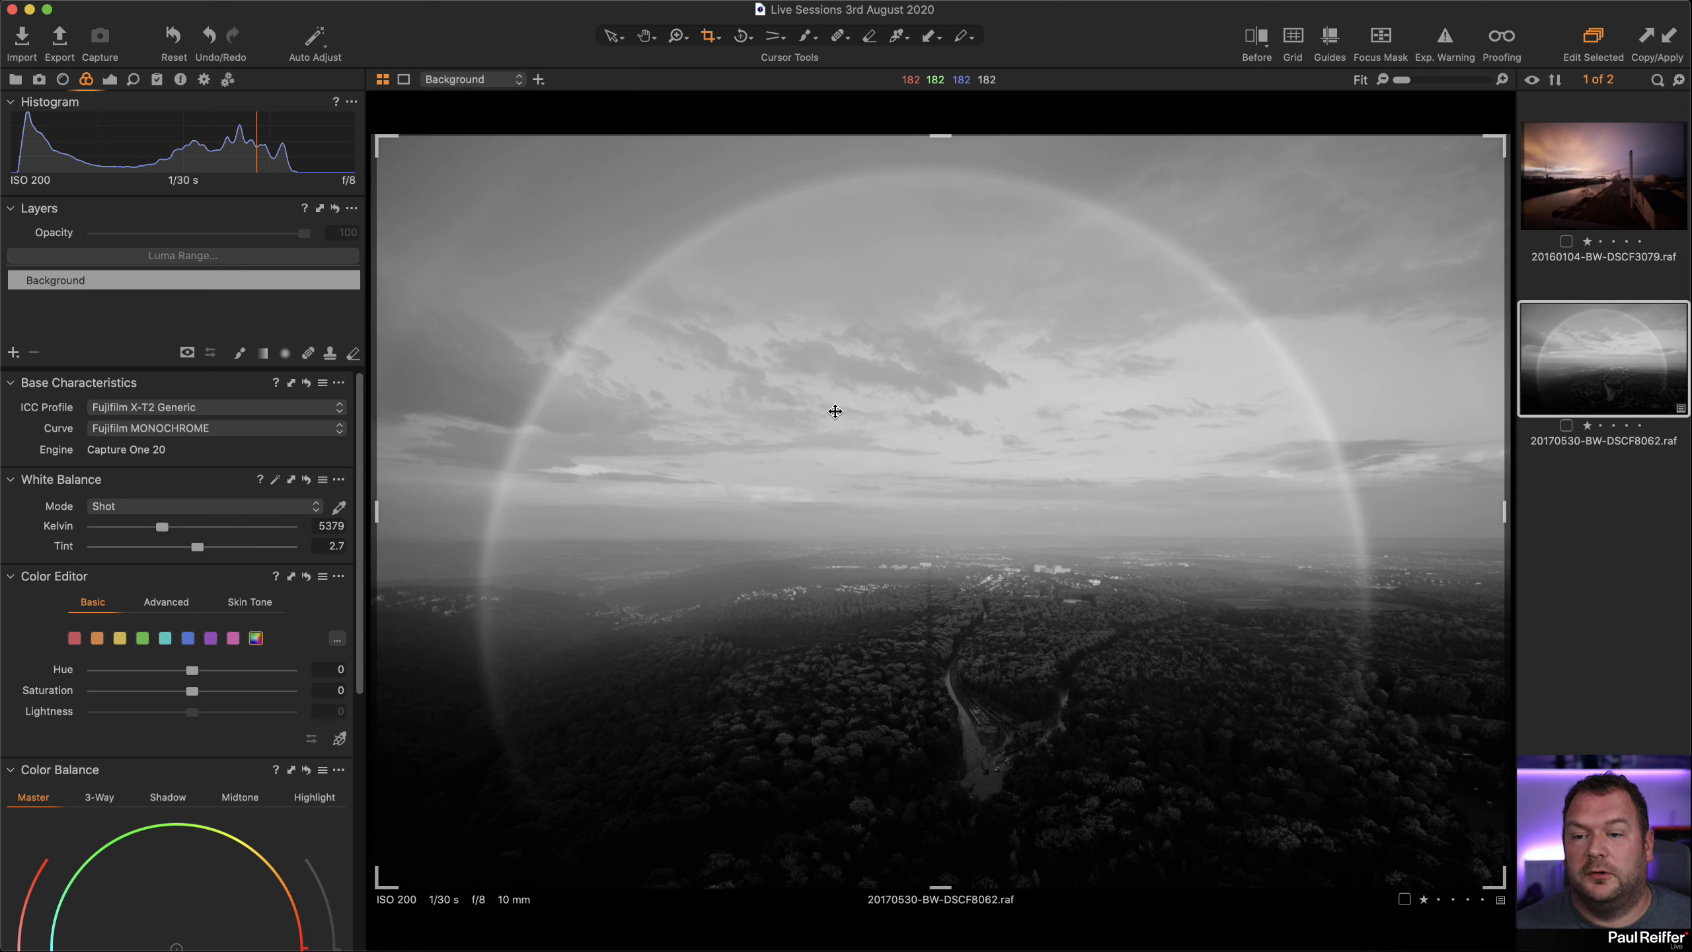
{"action": "left_click", "coordinate": [164, 433]}
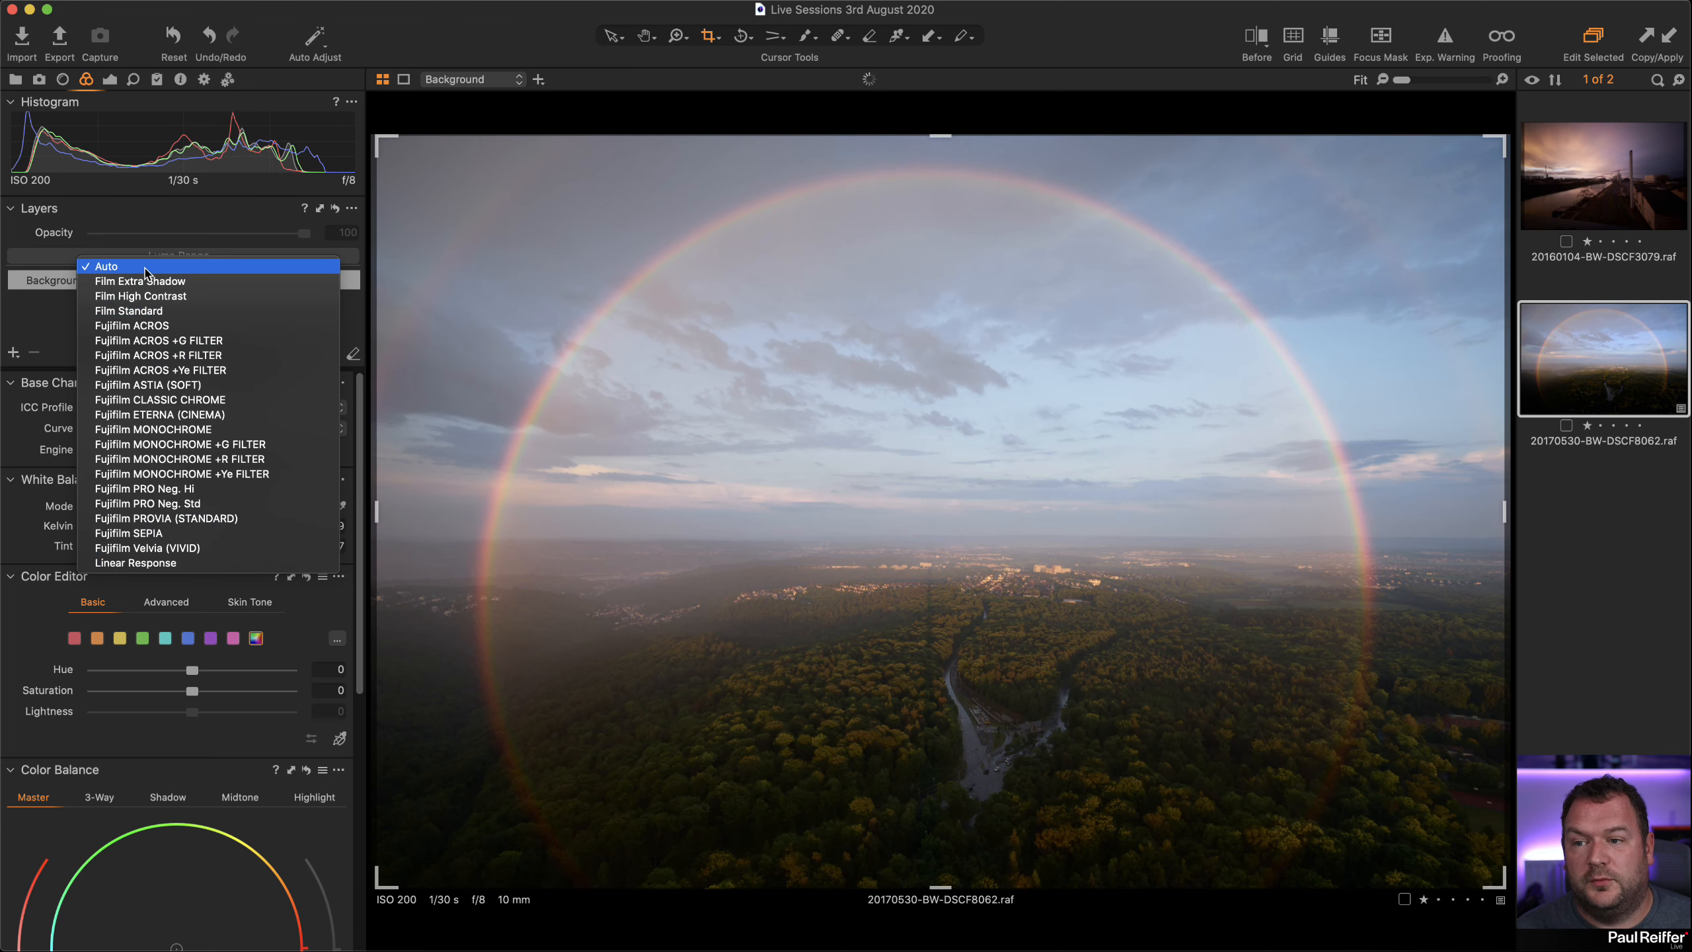
{"action": "left_click", "coordinate": [145, 267]}
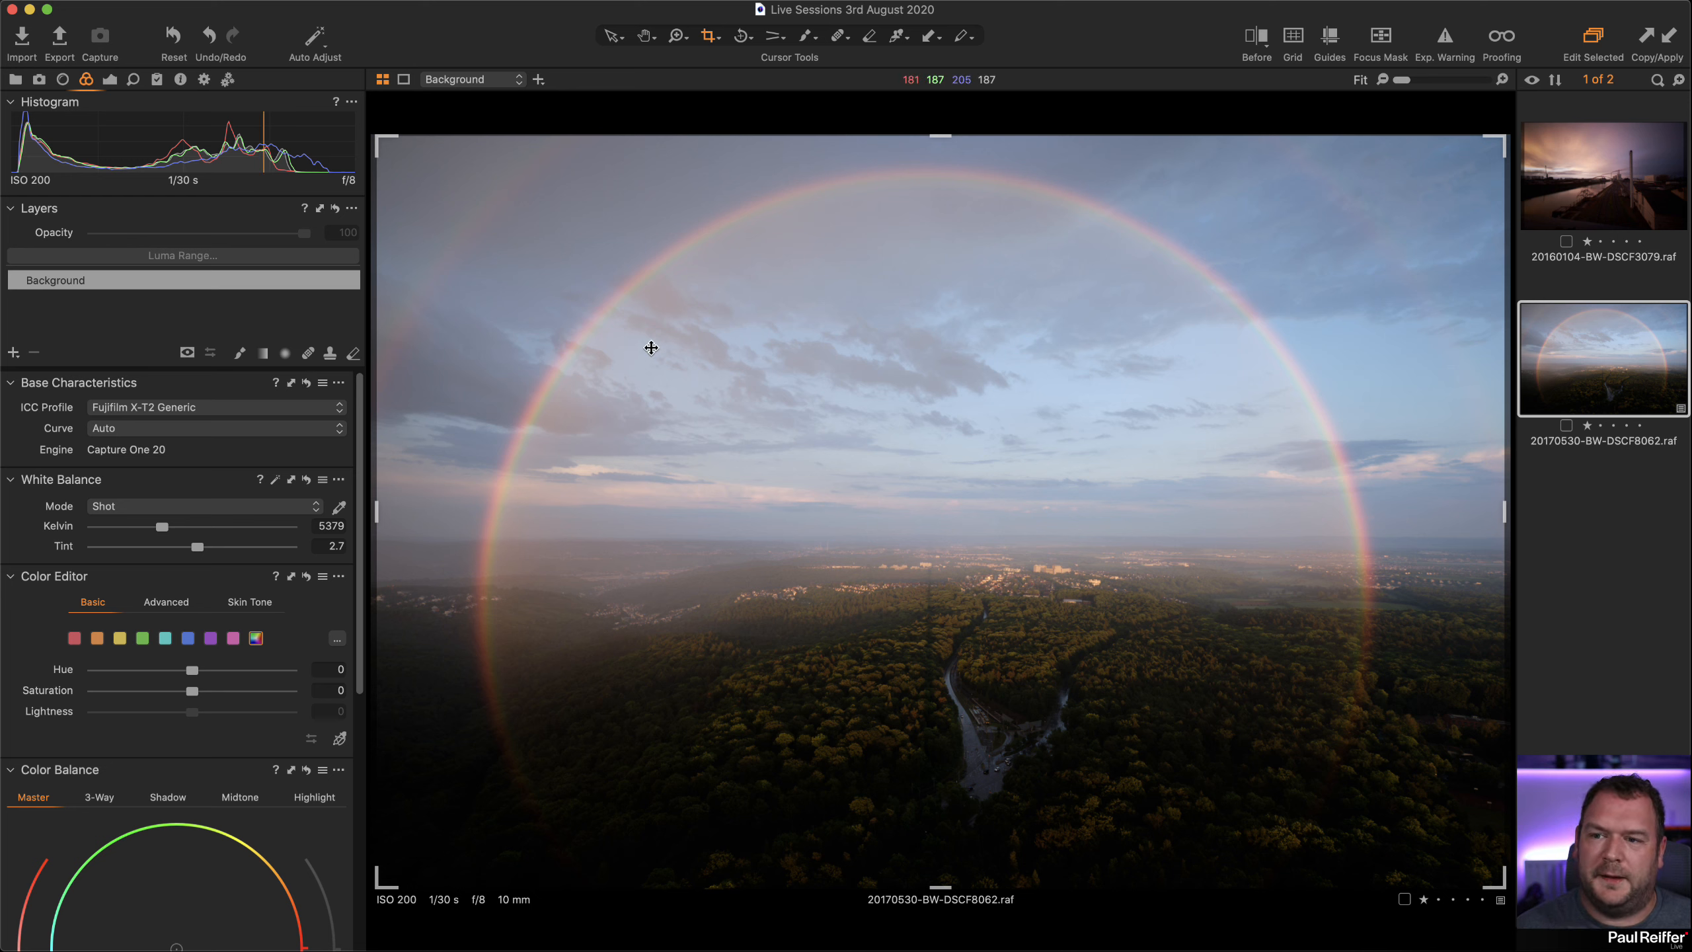
Straighten the photo along the full width of the horizon, rotating it about 0.08 degrees
{"action": "left_click", "coordinate": [111, 81]}
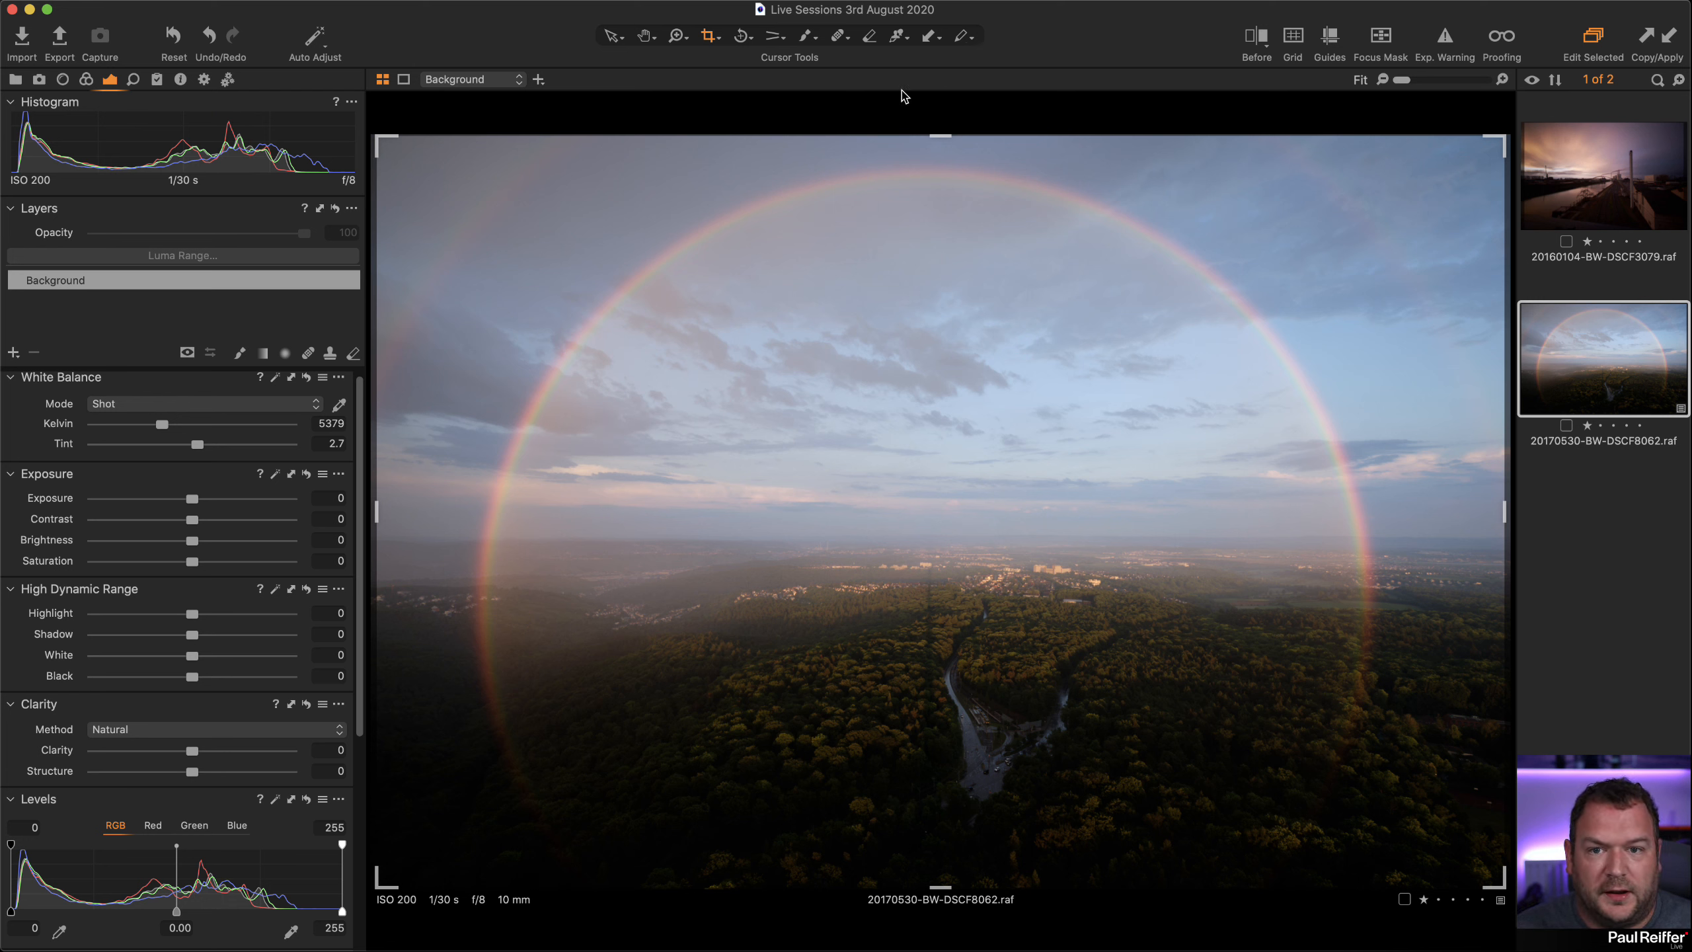
{"action": "left_click", "coordinate": [743, 37]}
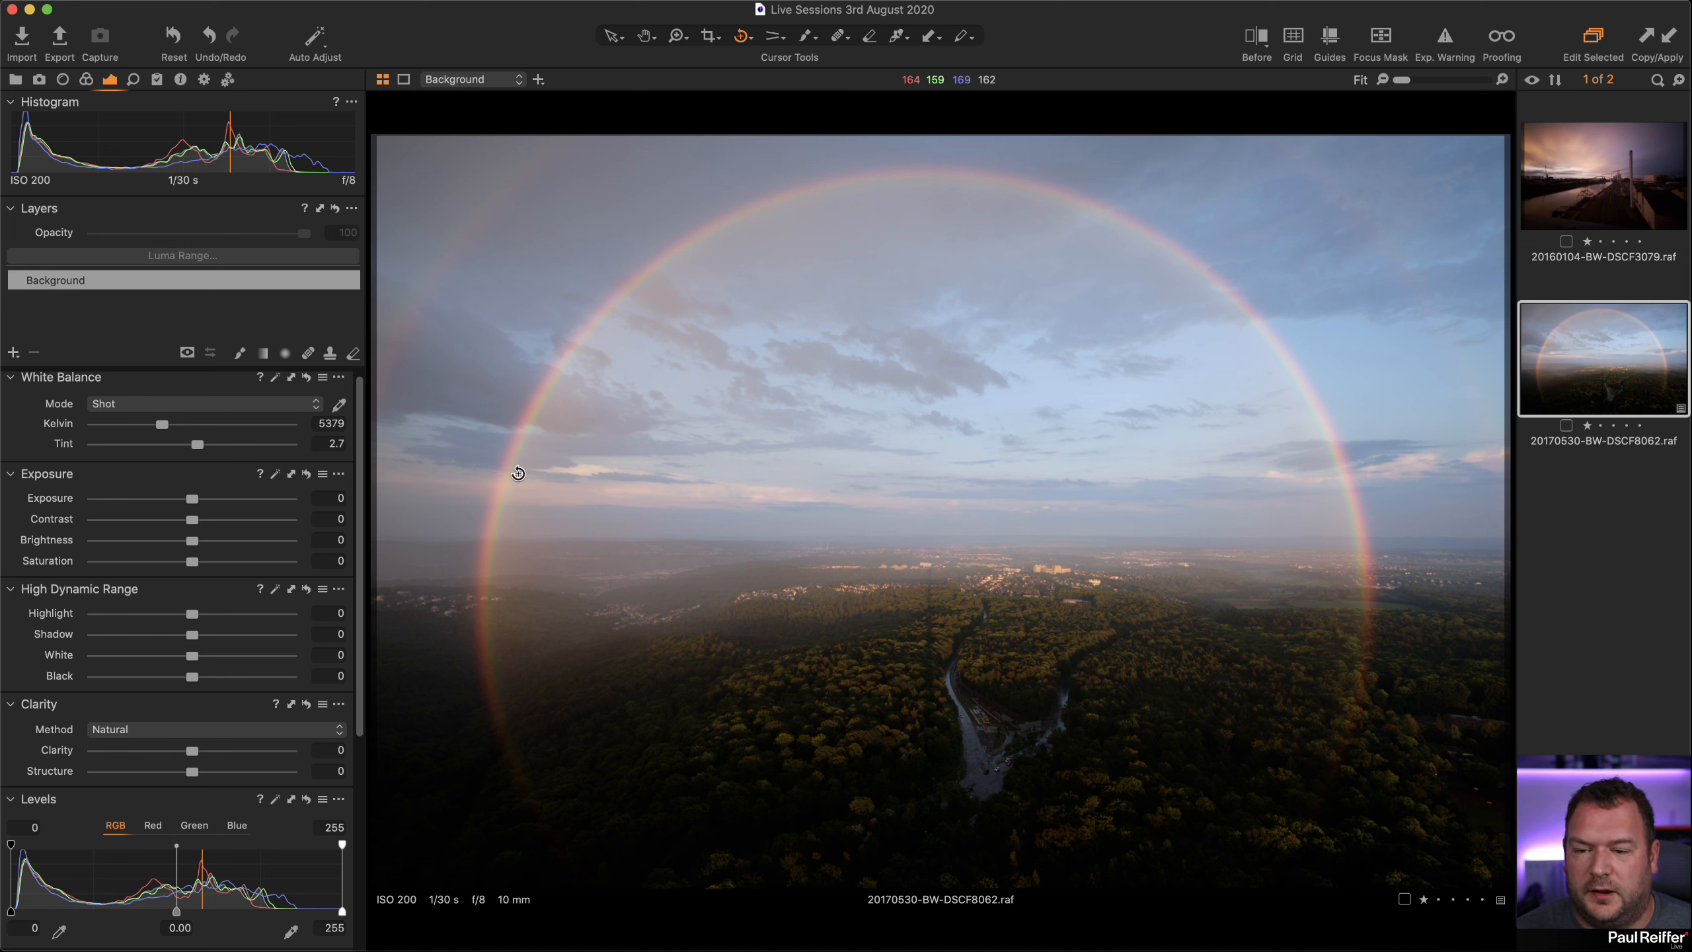
{"action": "left_click_drag", "start_coordinate": [386, 540], "coordinate": [1501, 537]}
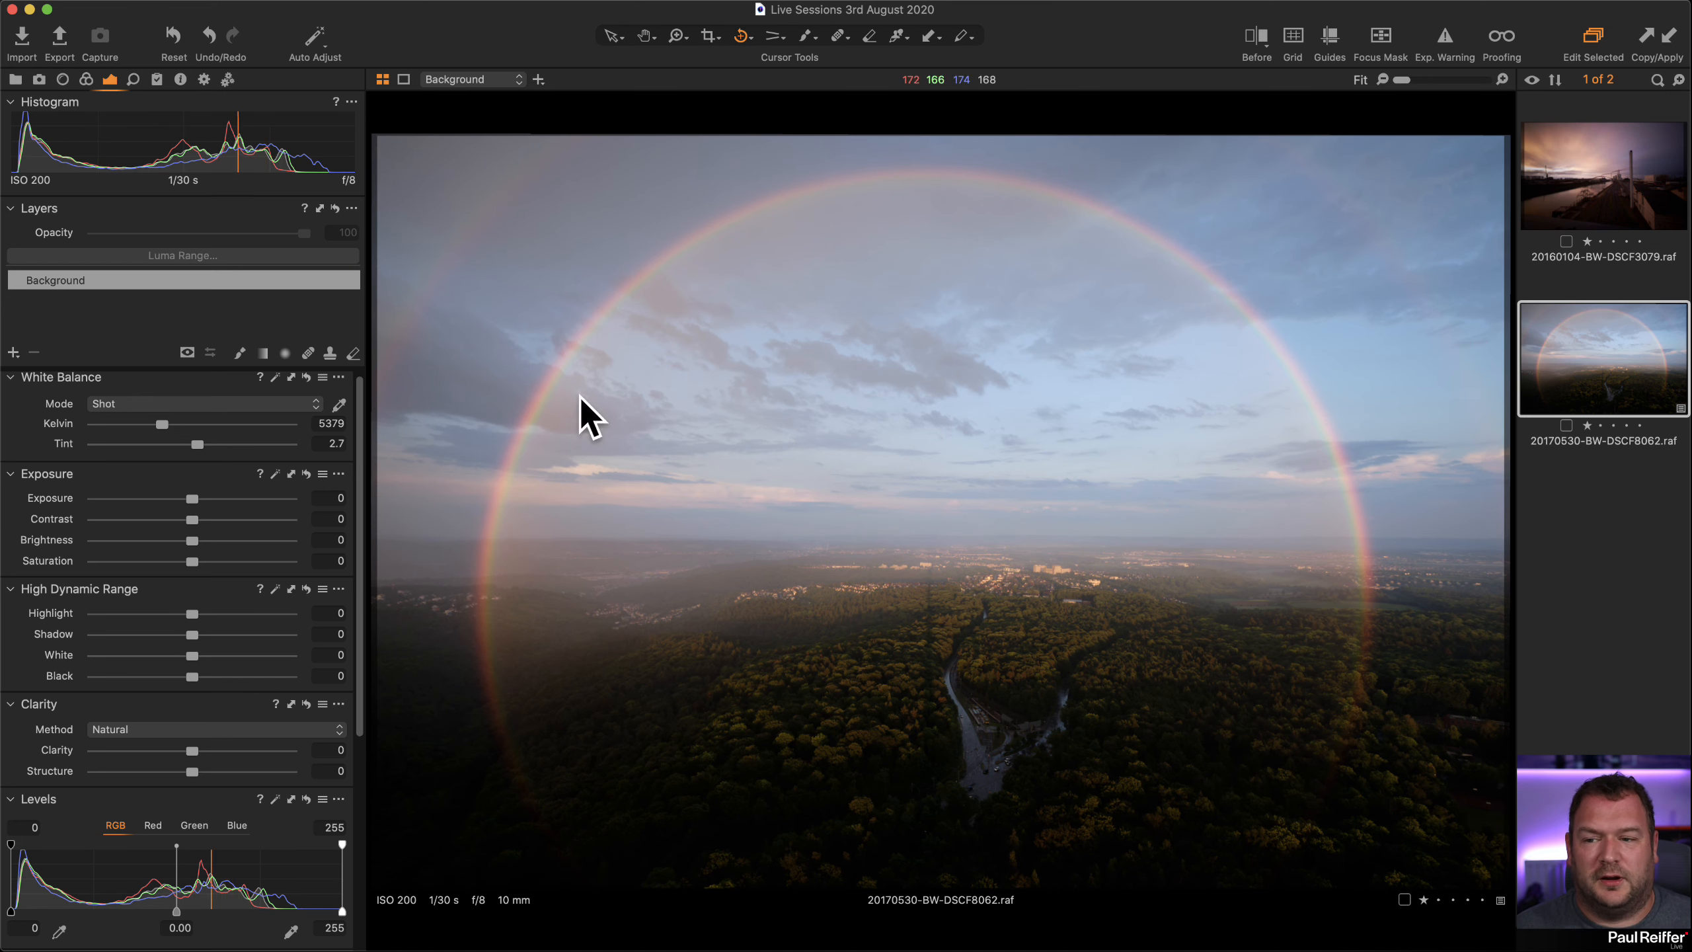
{"action": "left_click", "coordinate": [613, 31]}
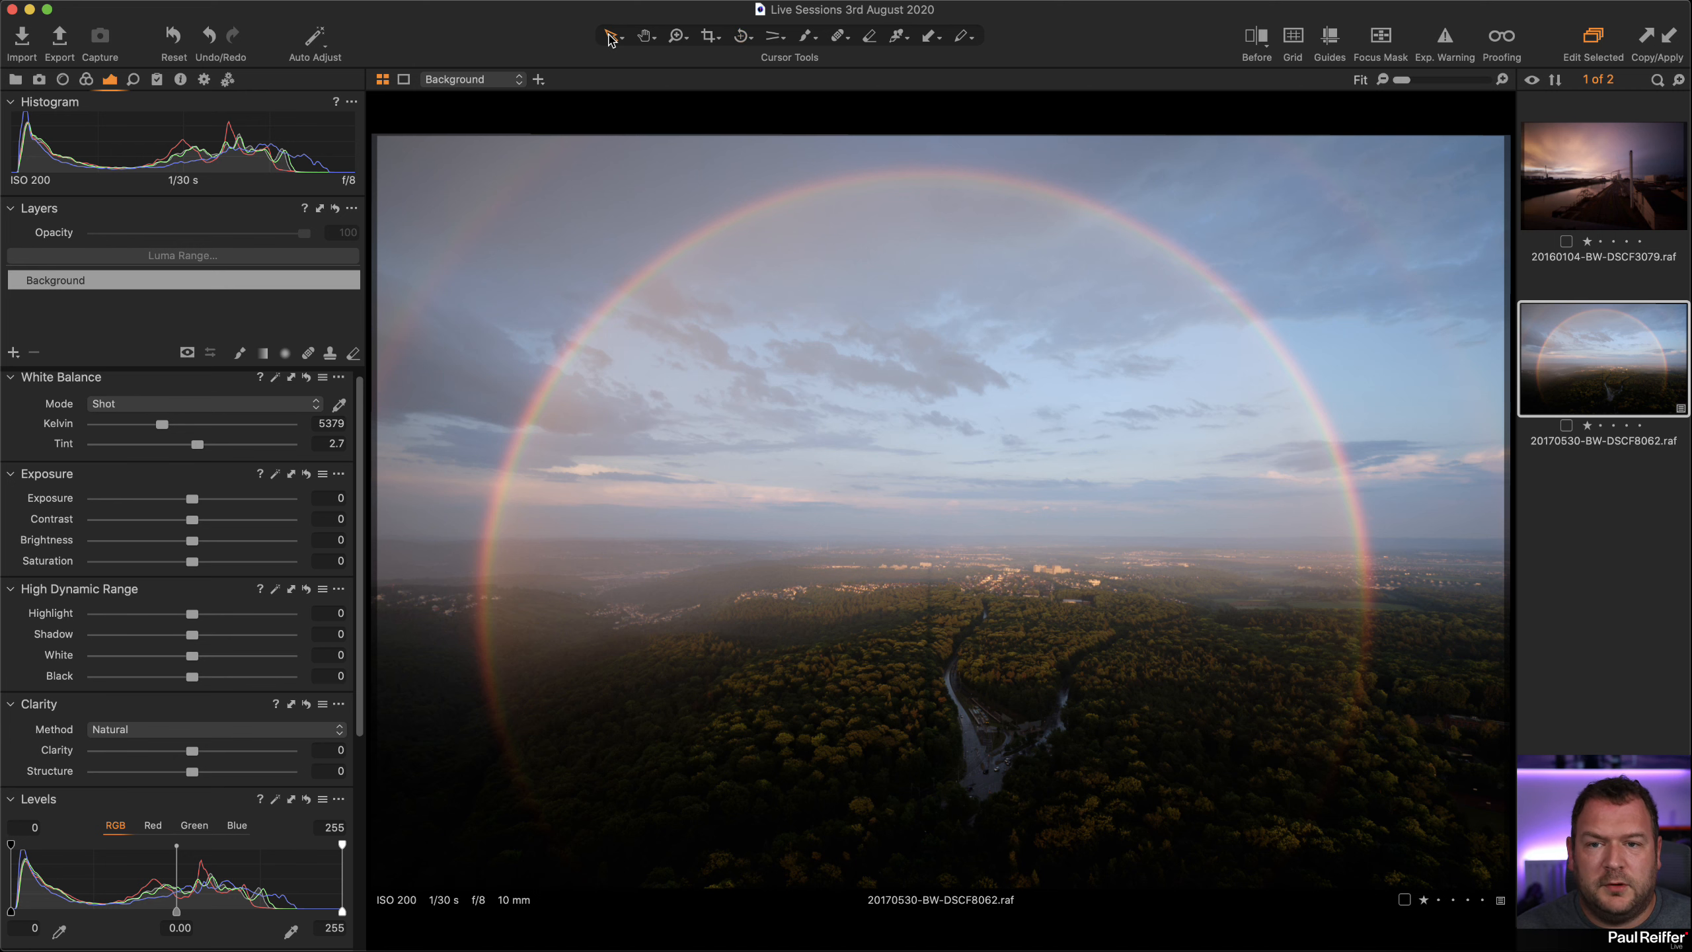
Show the grid over the rainbow photo, try the Fibonacci Spiral type and restore the Rectangular type
{"action": "left_click", "coordinate": [1292, 39]}
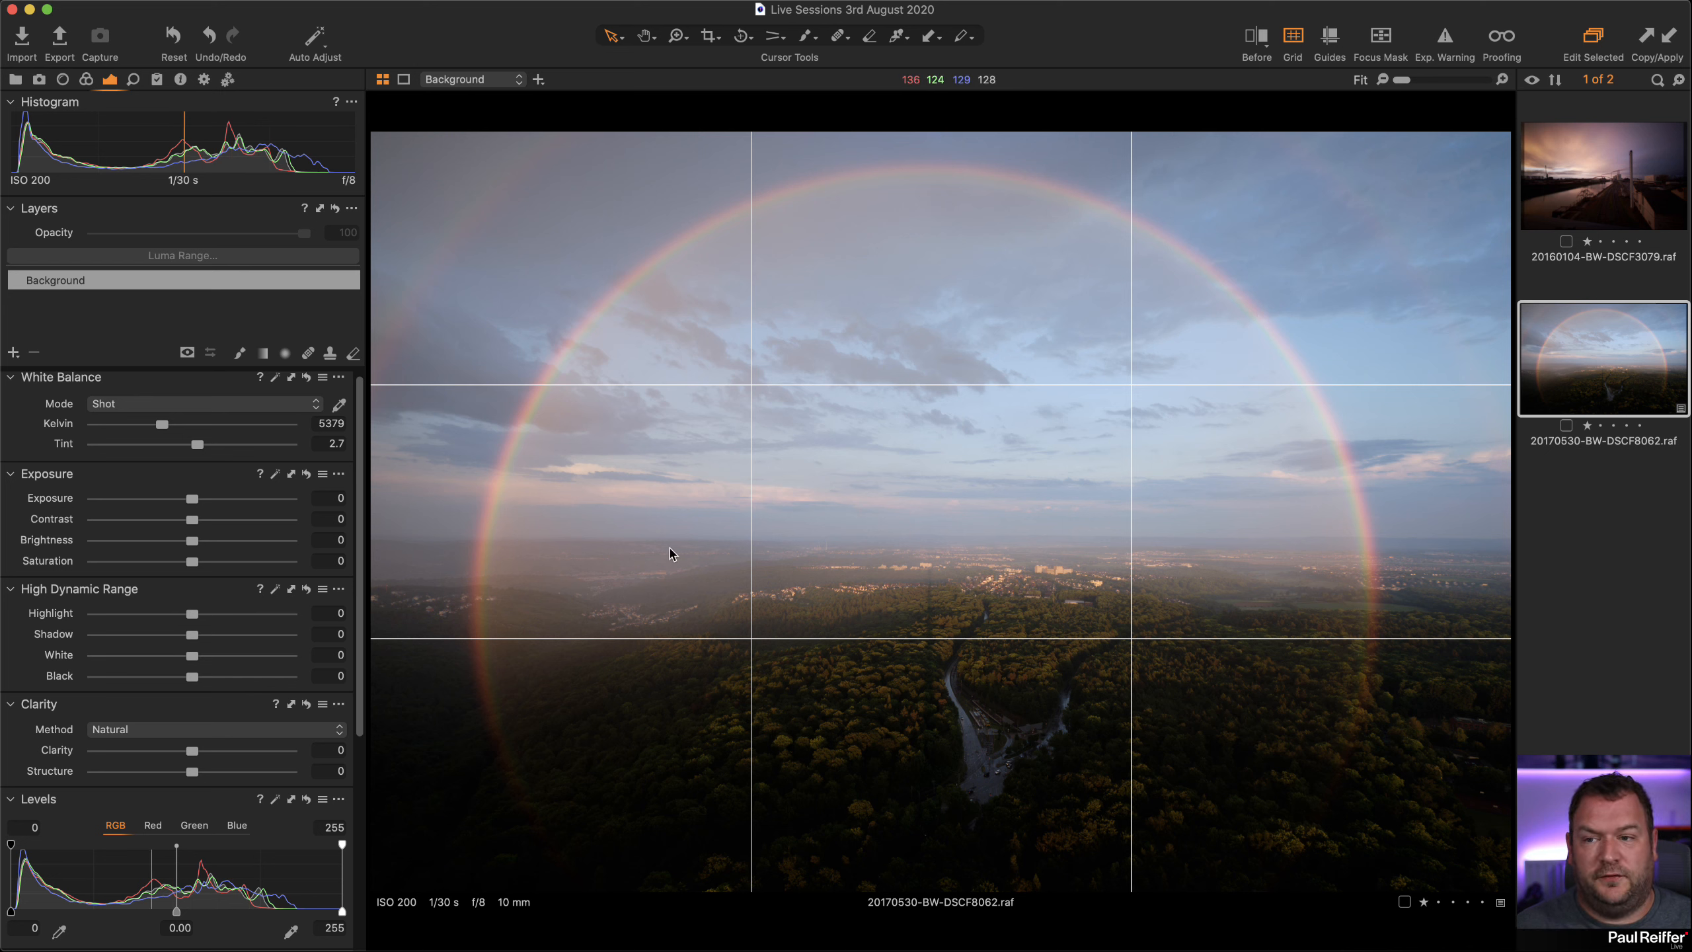
{"action": "left_click", "coordinate": [64, 80]}
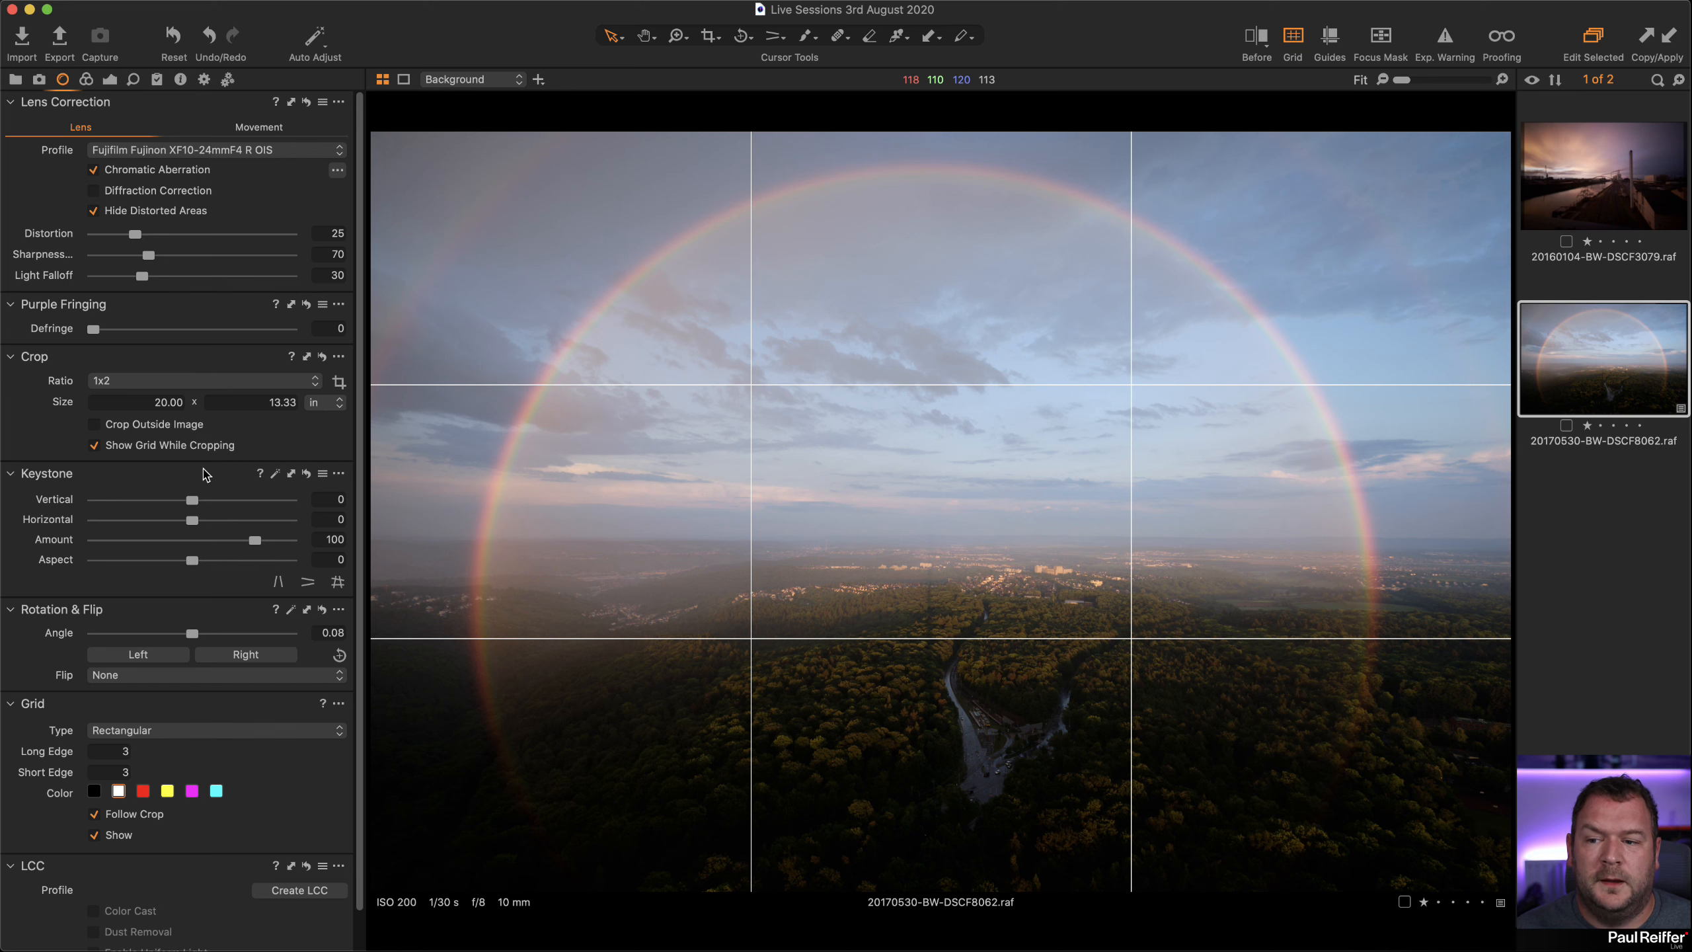
{"action": "scroll", "coordinate": [197, 500], "scroll_direction": "down", "scroll_amount": 2}
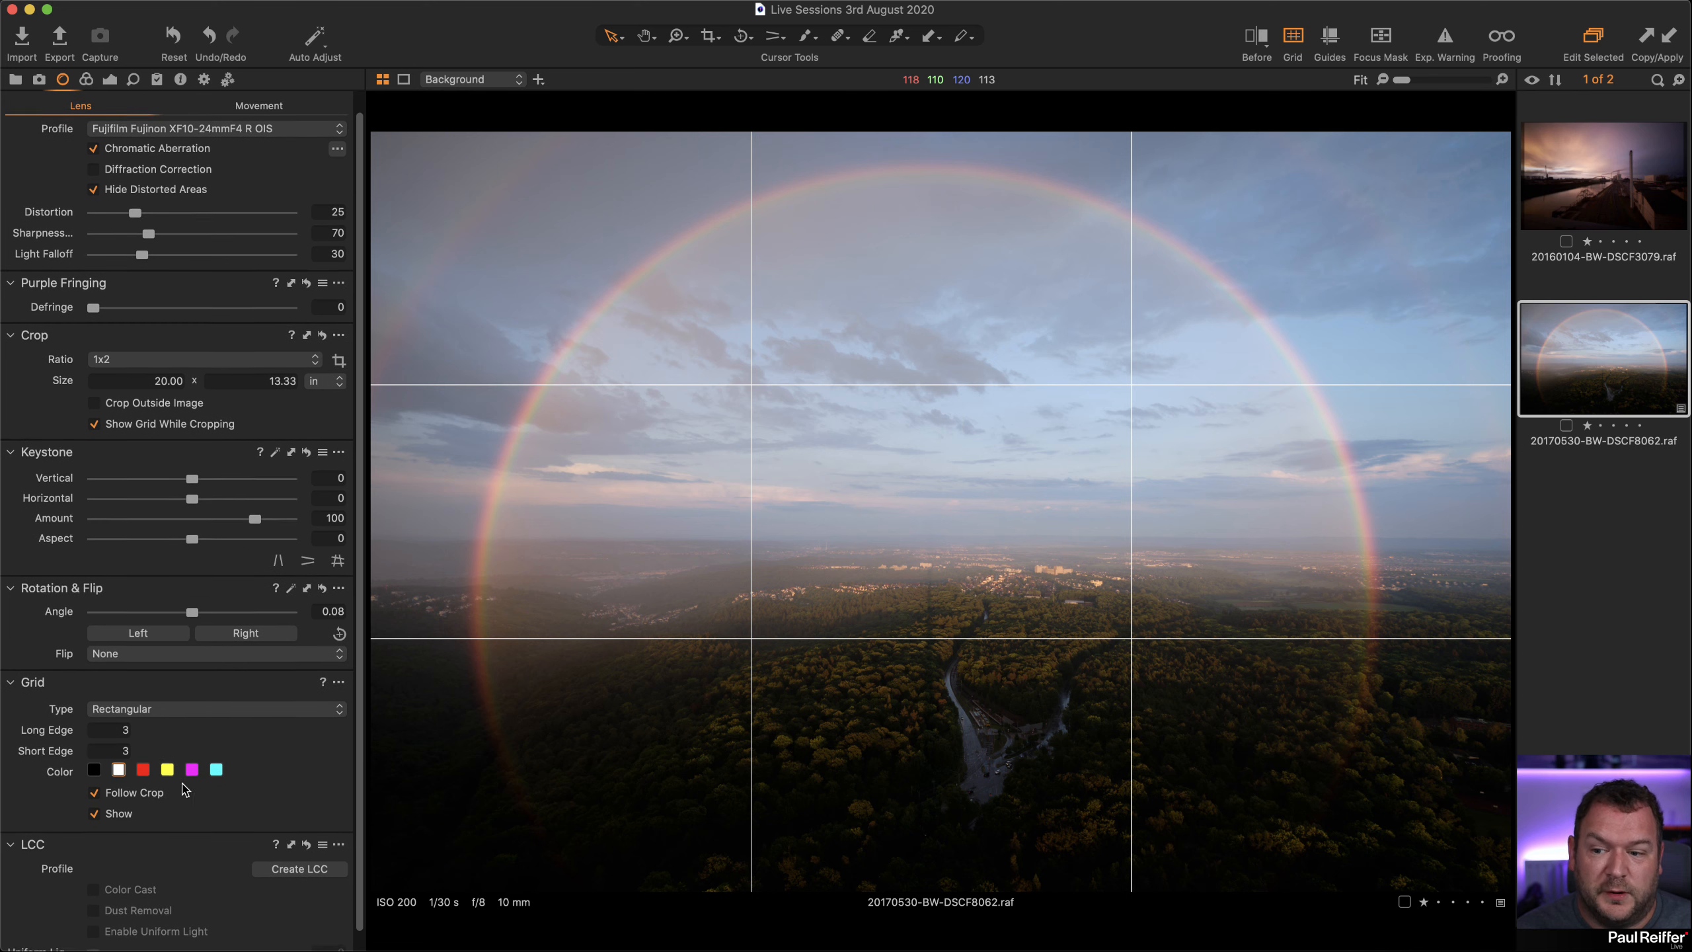
{"action": "left_click", "coordinate": [140, 705]}
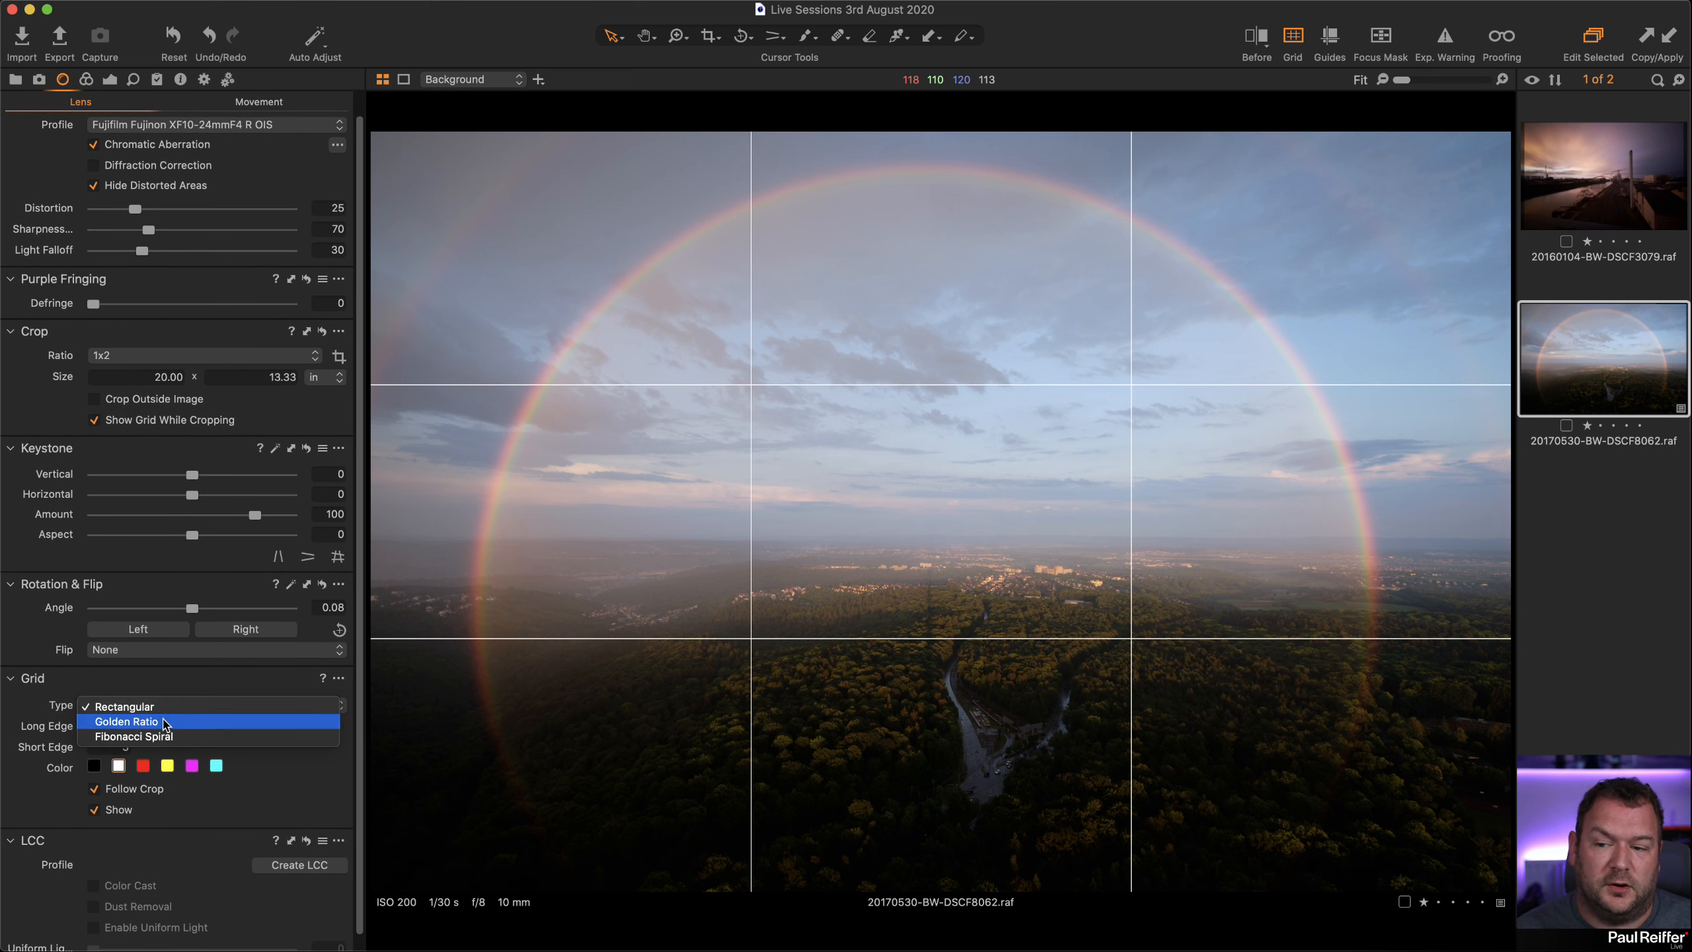
{"action": "left_click", "coordinate": [165, 736]}
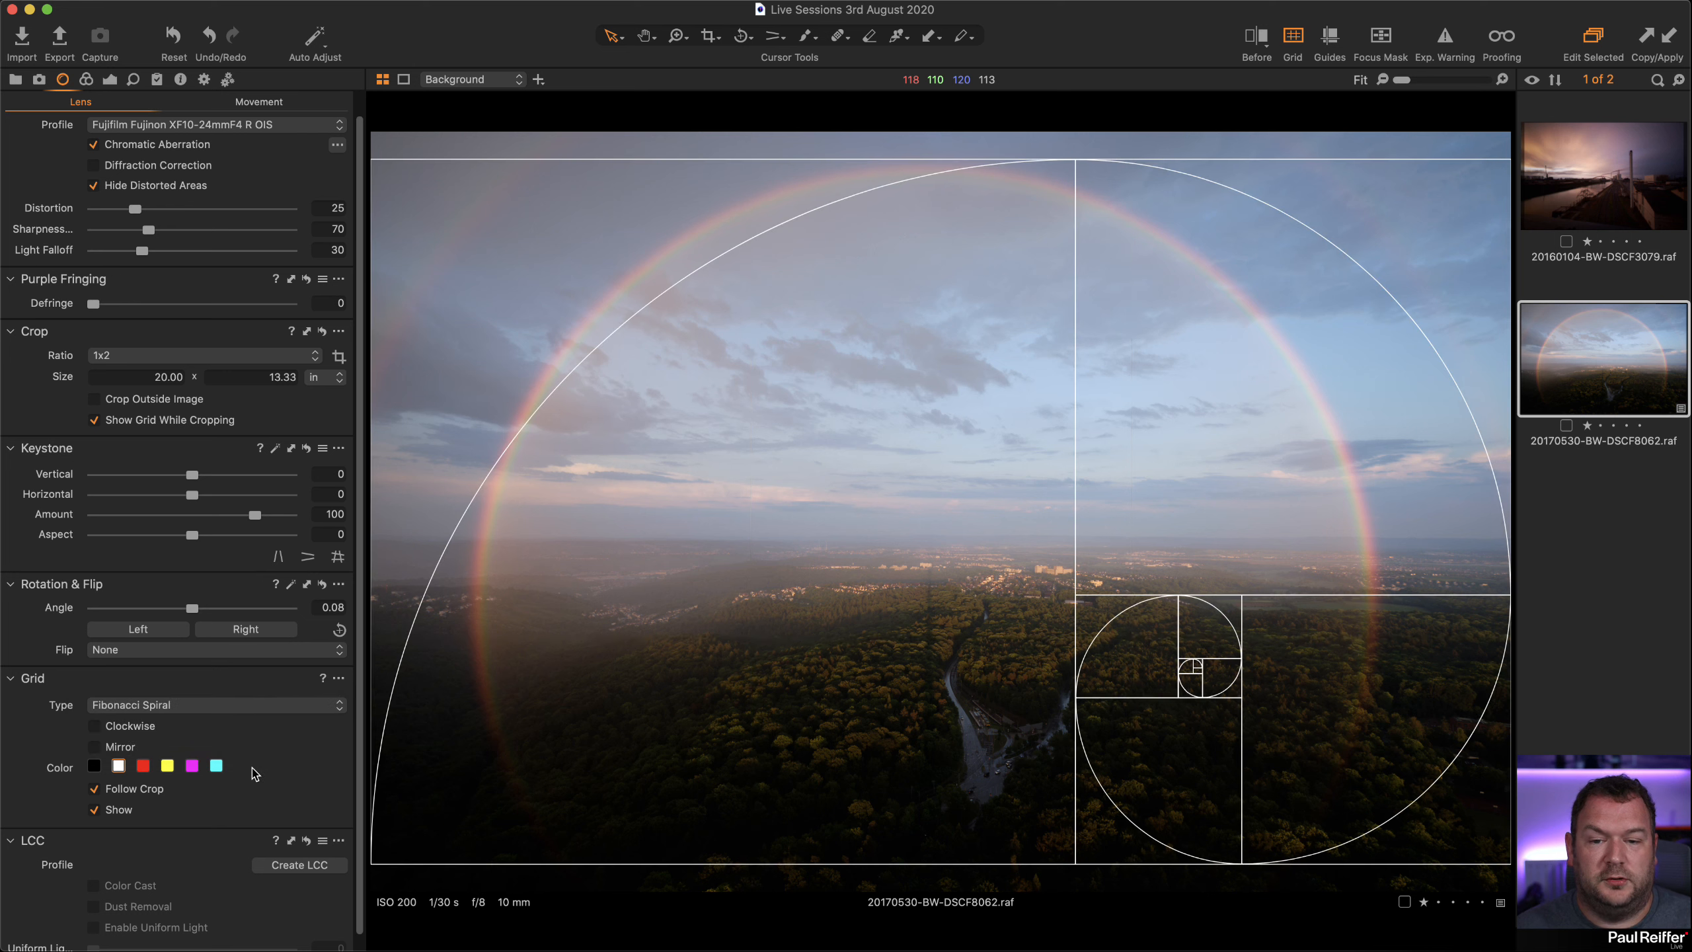
{"action": "left_click", "coordinate": [208, 709]}
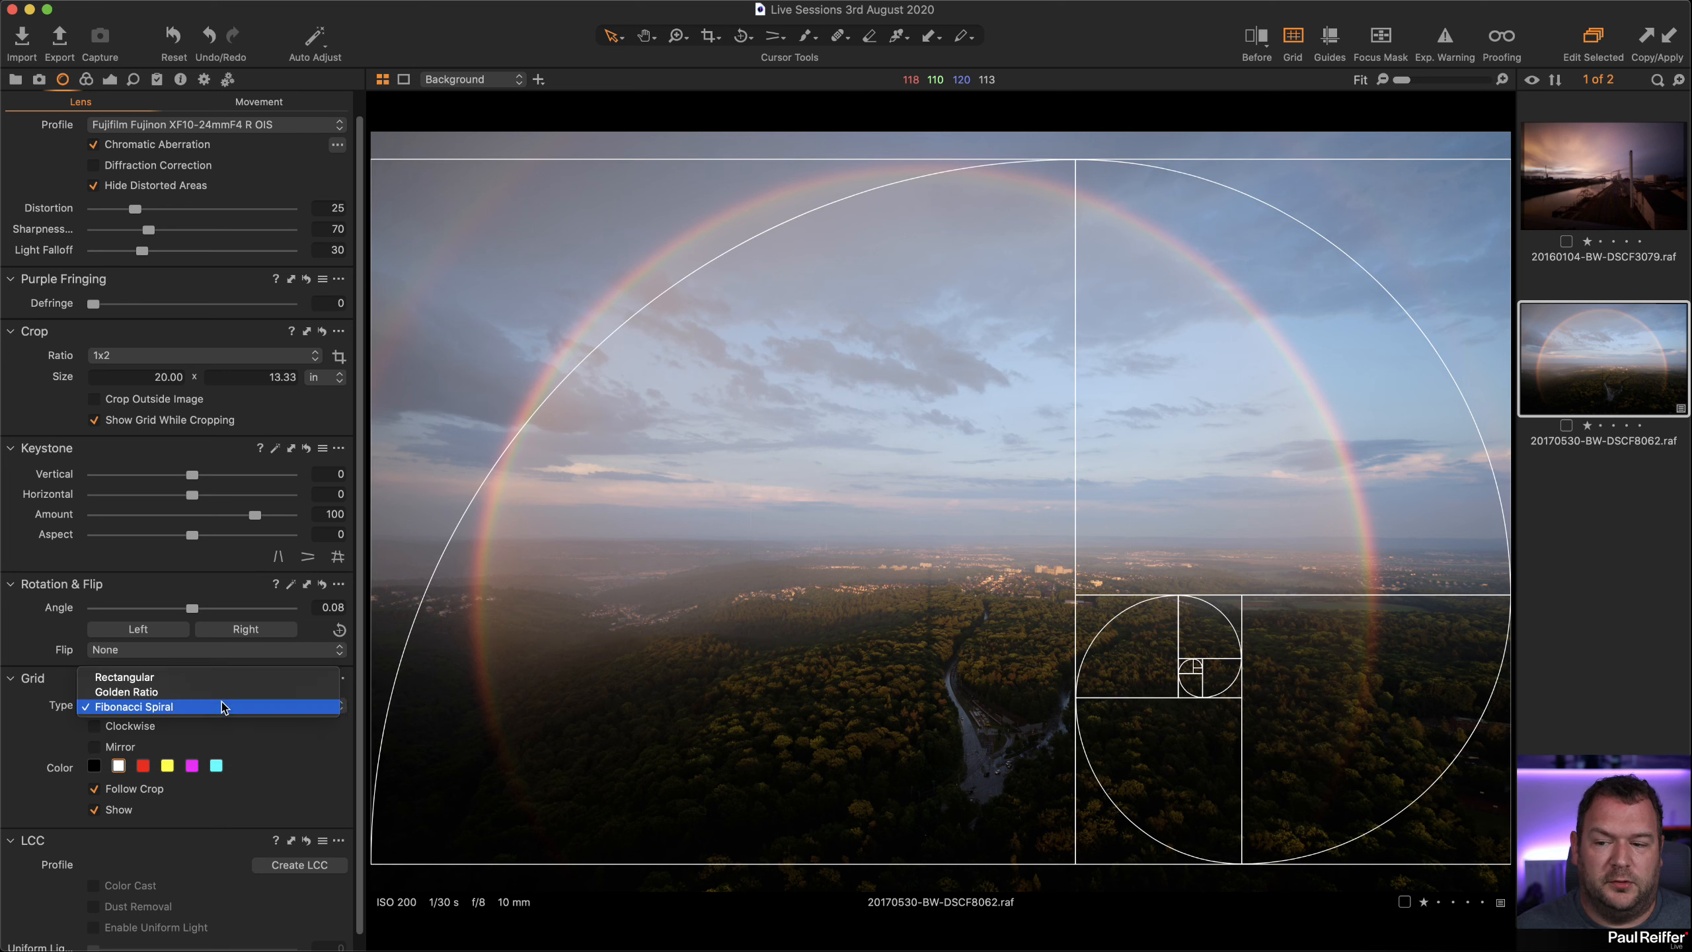
{"action": "left_click", "coordinate": [167, 678]}
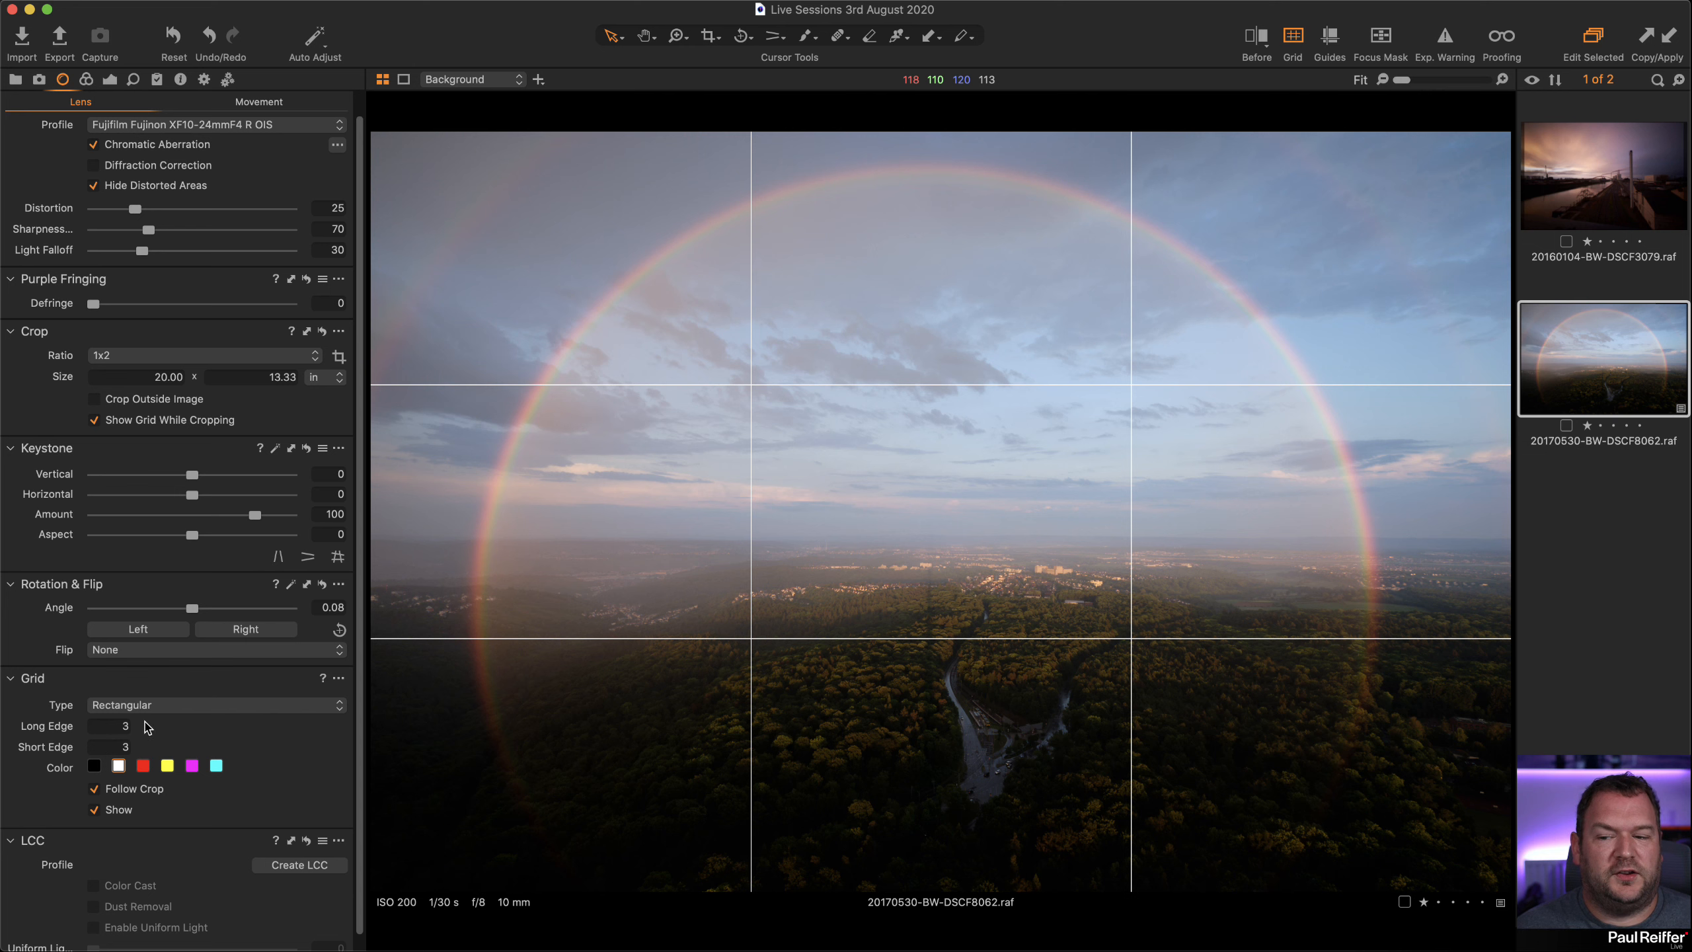
Set the rectangular grid to 5 by 5, change the Long Edge to 10 and hide the grid
{"action": "left_click", "coordinate": [111, 727]}
{"action": "type", "text": "5"}
{"action": "key", "text": "Tab"}
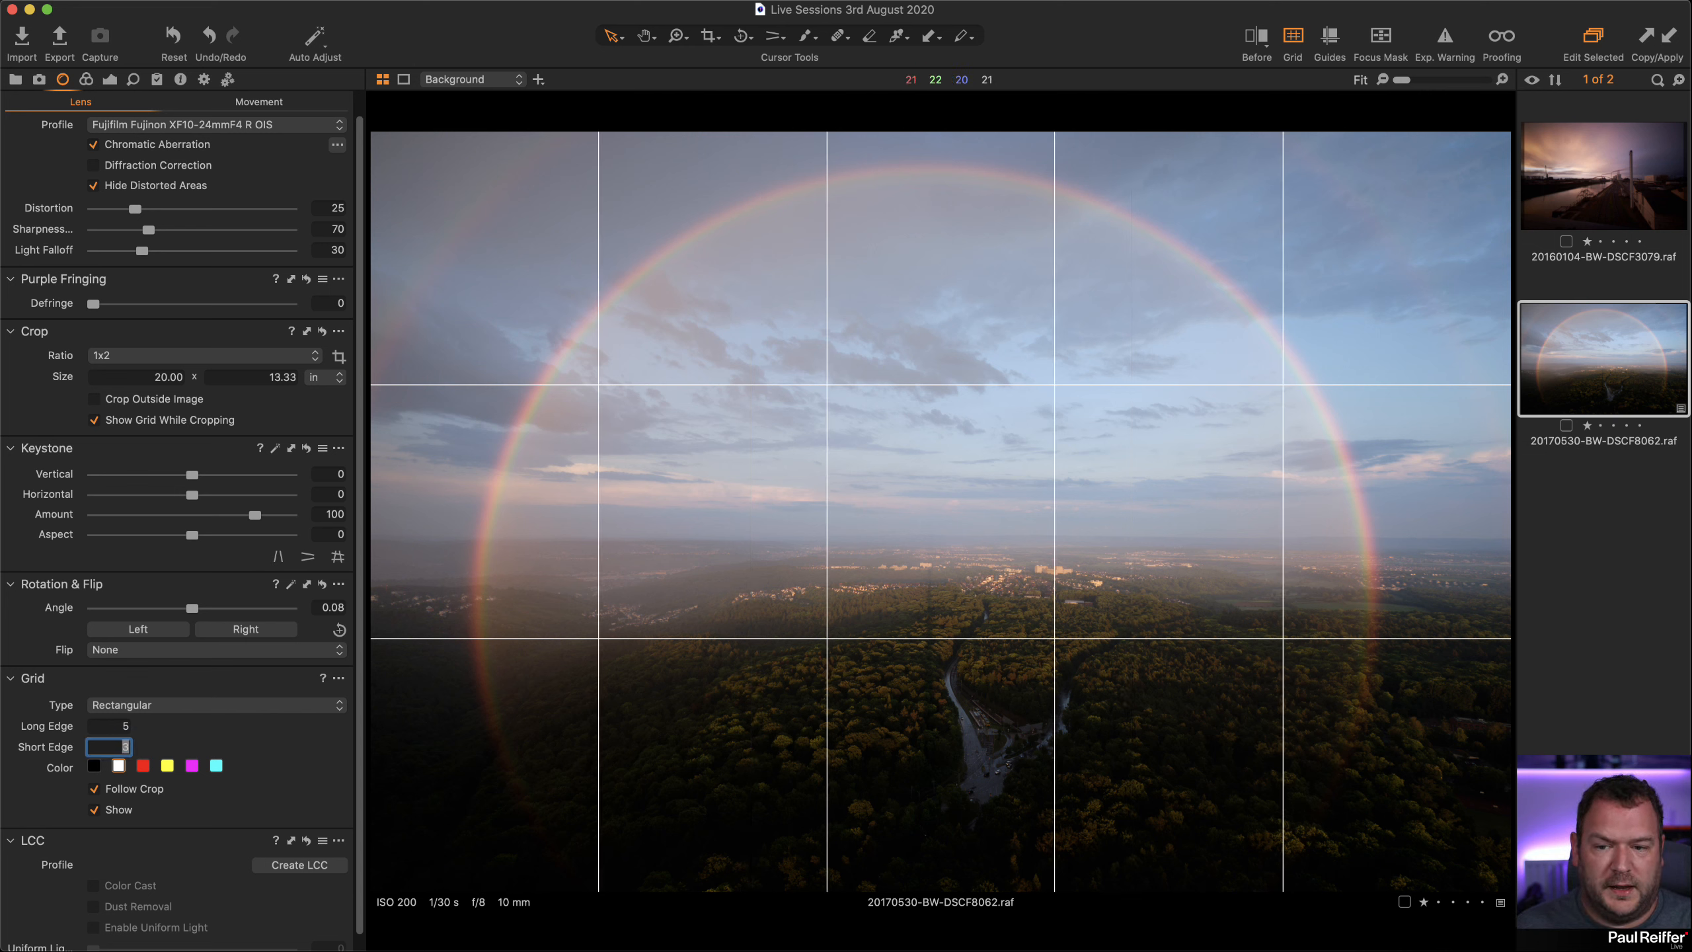
{"action": "type", "text": "5"}
{"action": "key", "text": "Return"}
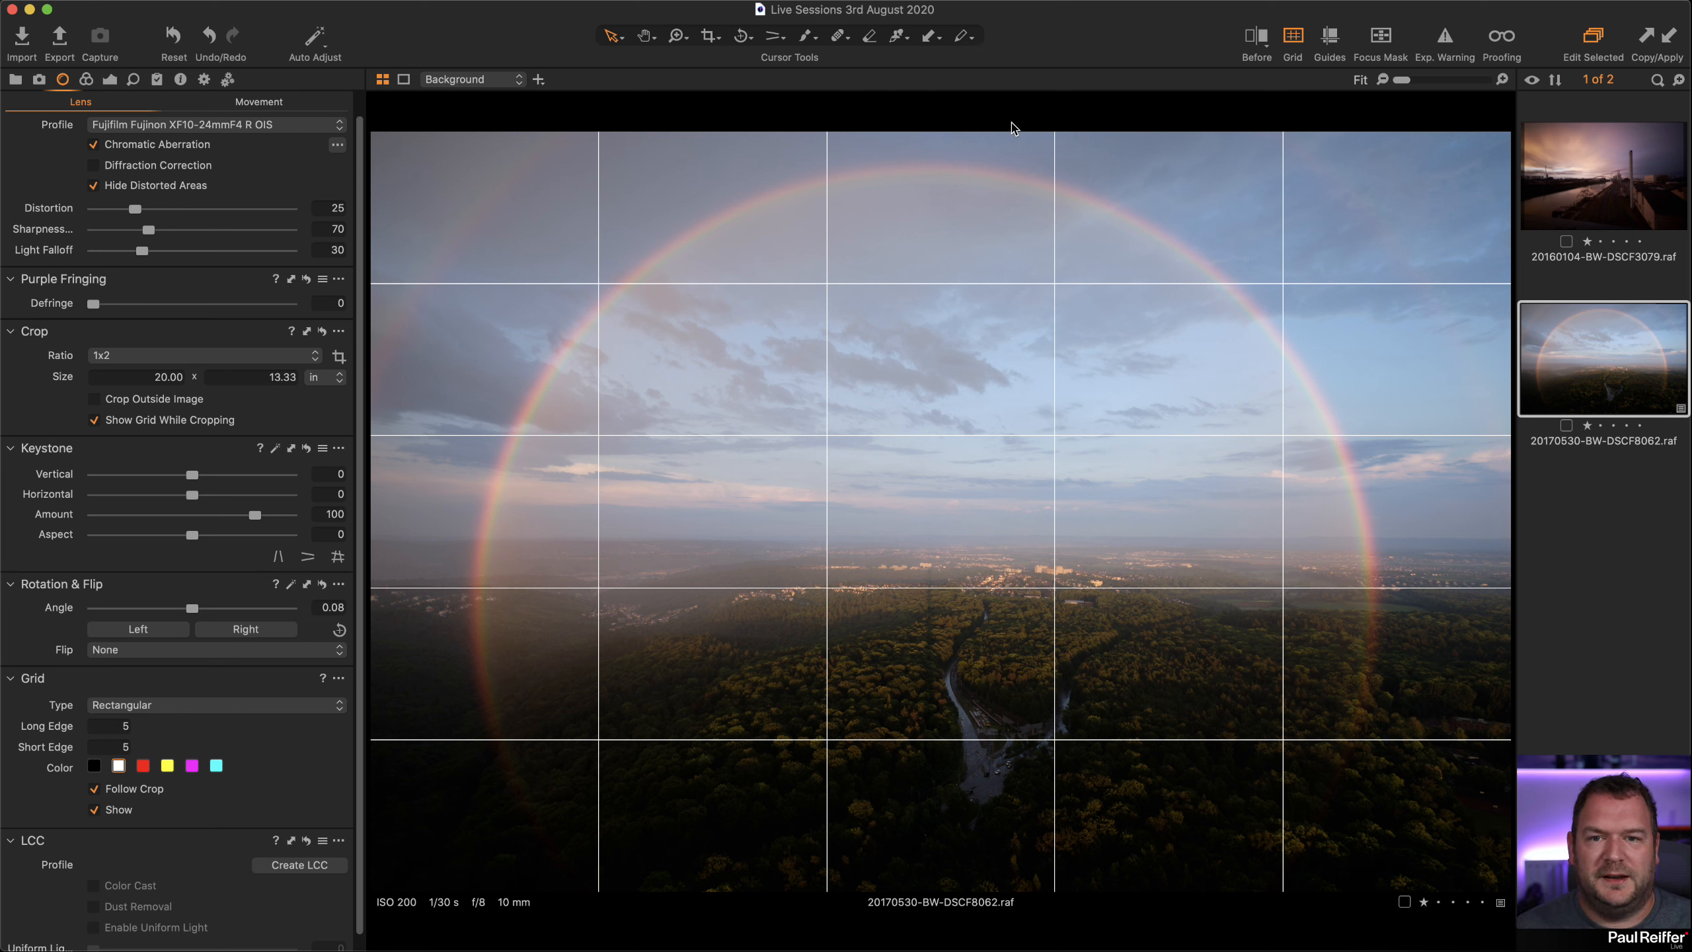
{"action": "left_click", "coordinate": [116, 727]}
{"action": "type", "text": "10"}
{"action": "key", "text": "Tab"}
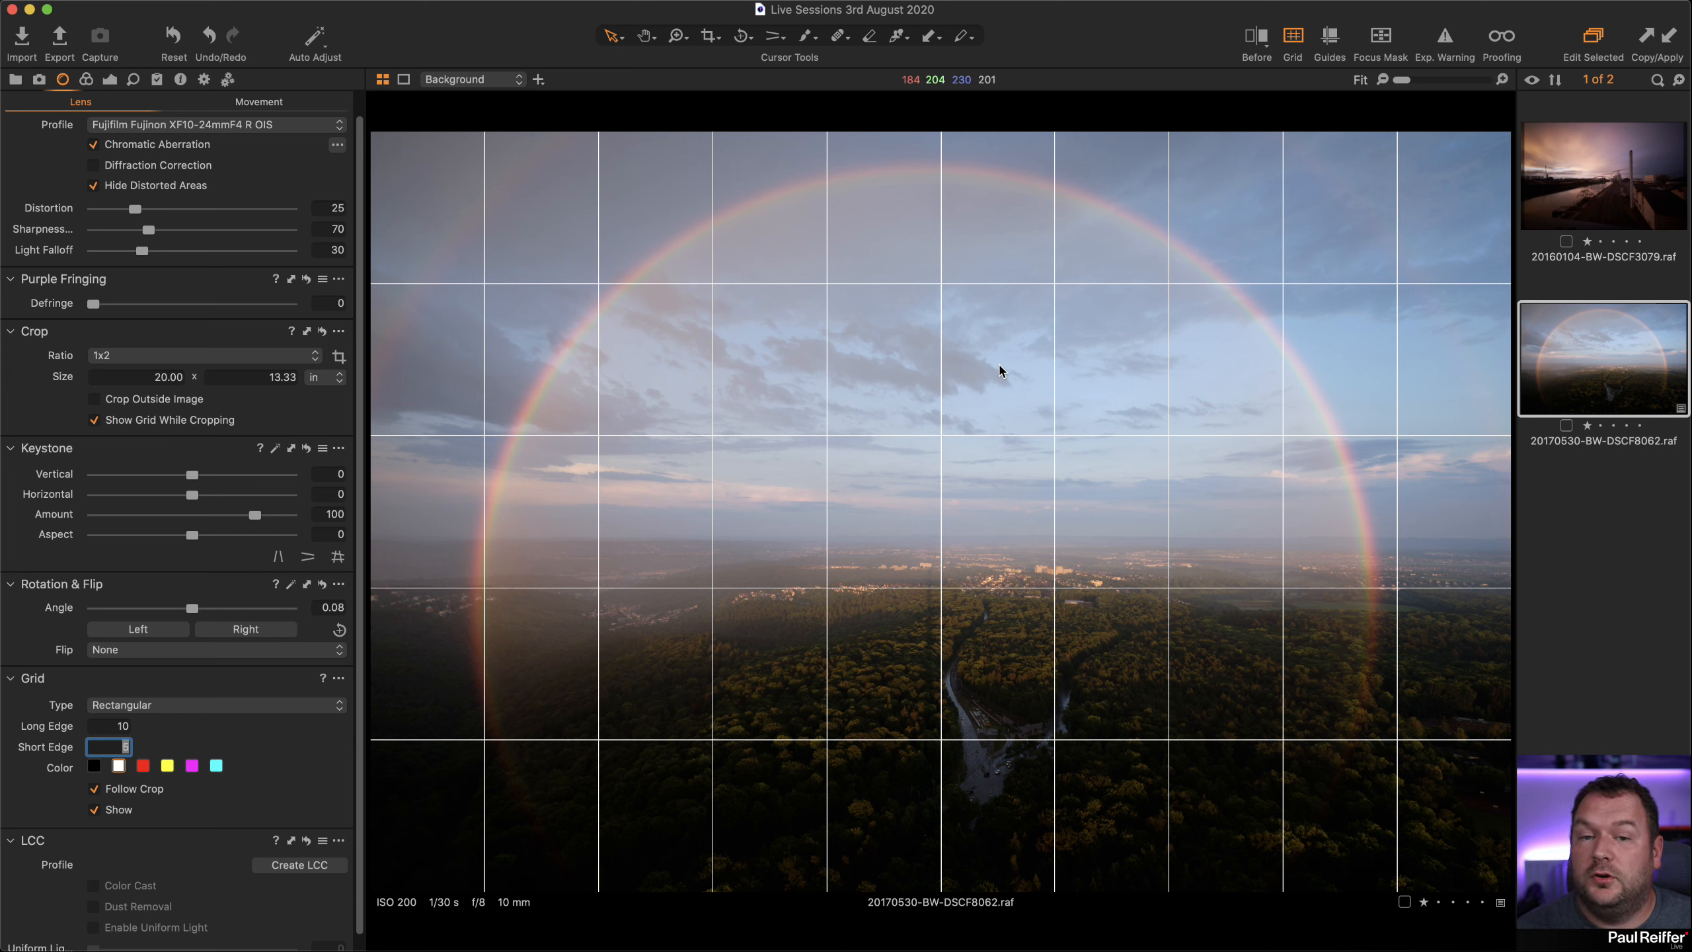
{"action": "left_click", "coordinate": [1297, 40]}
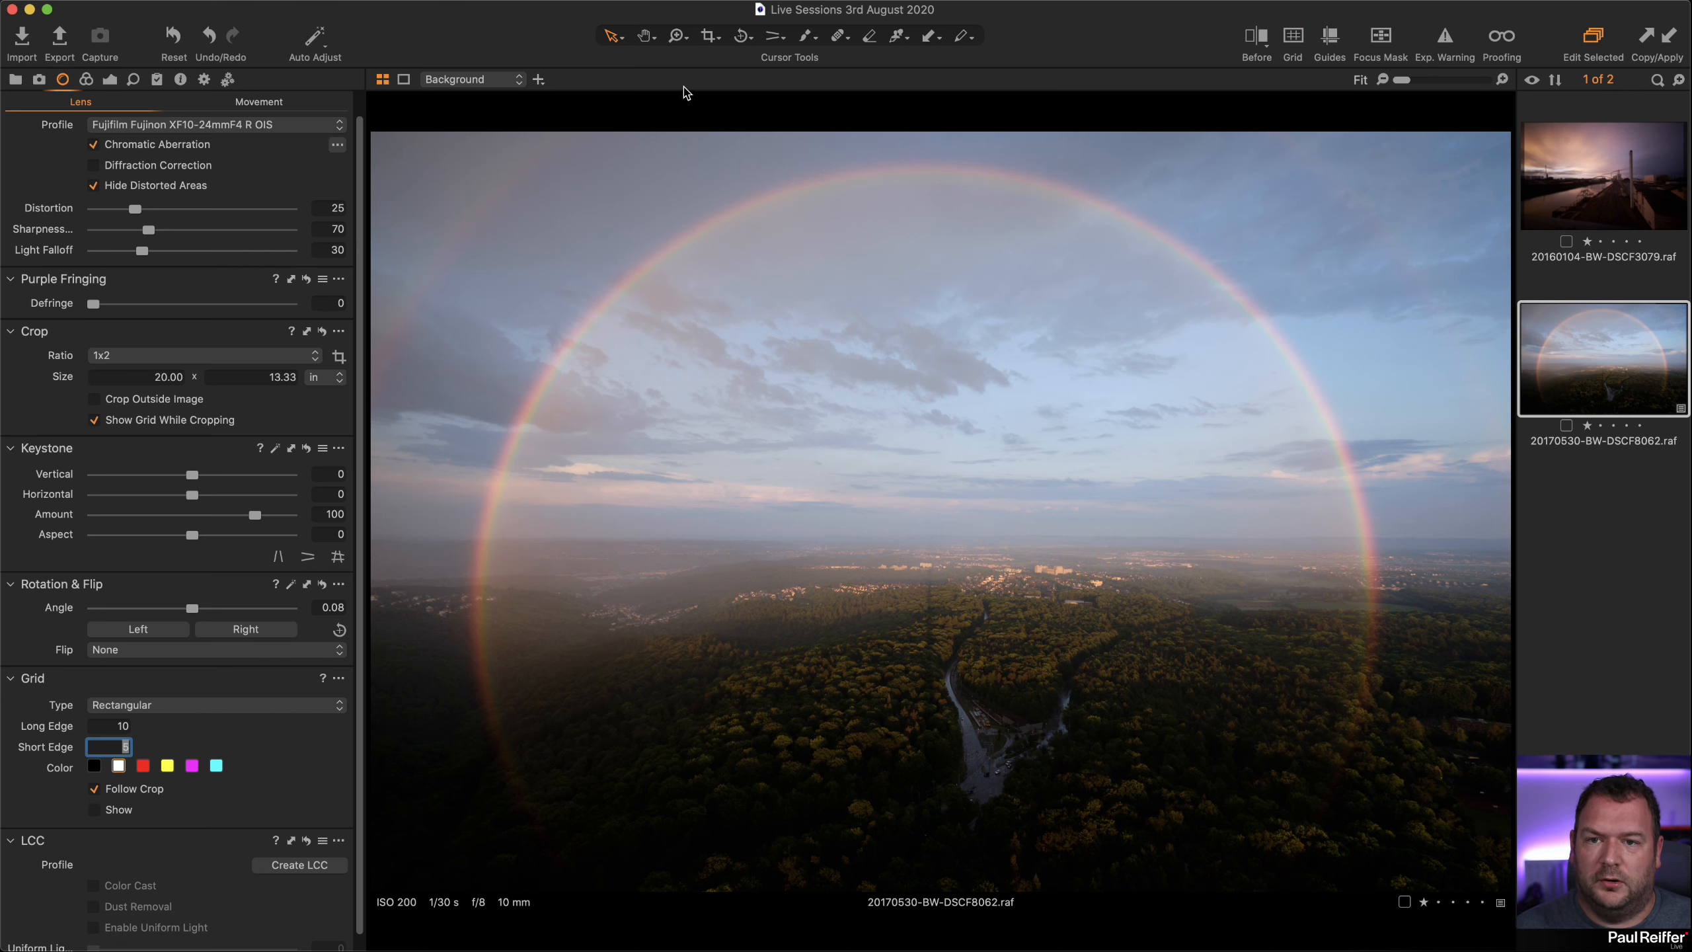
Try a 1x2 crop, switch the ratio to Original and crop the photo's right and lower edges to about 19.41 x 12.94 in
{"action": "left_click", "coordinate": [711, 38]}
{"action": "left_click_drag", "start_coordinate": [1504, 885], "coordinate": [1489, 742]}
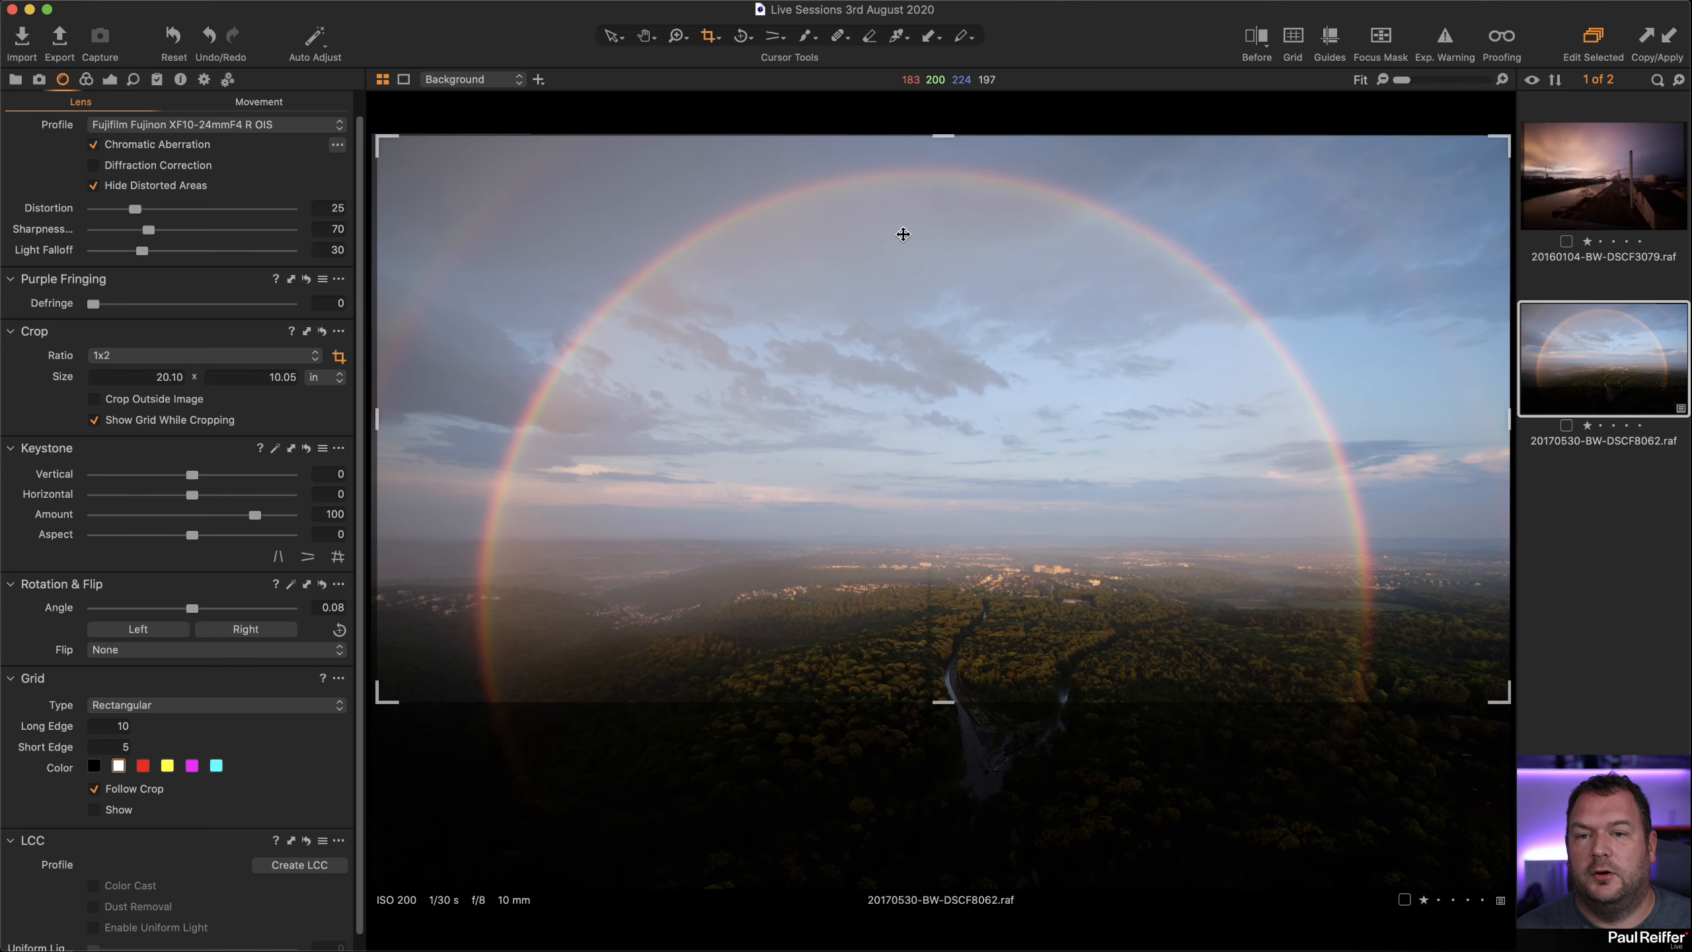
{"action": "left_click", "coordinate": [711, 37]}
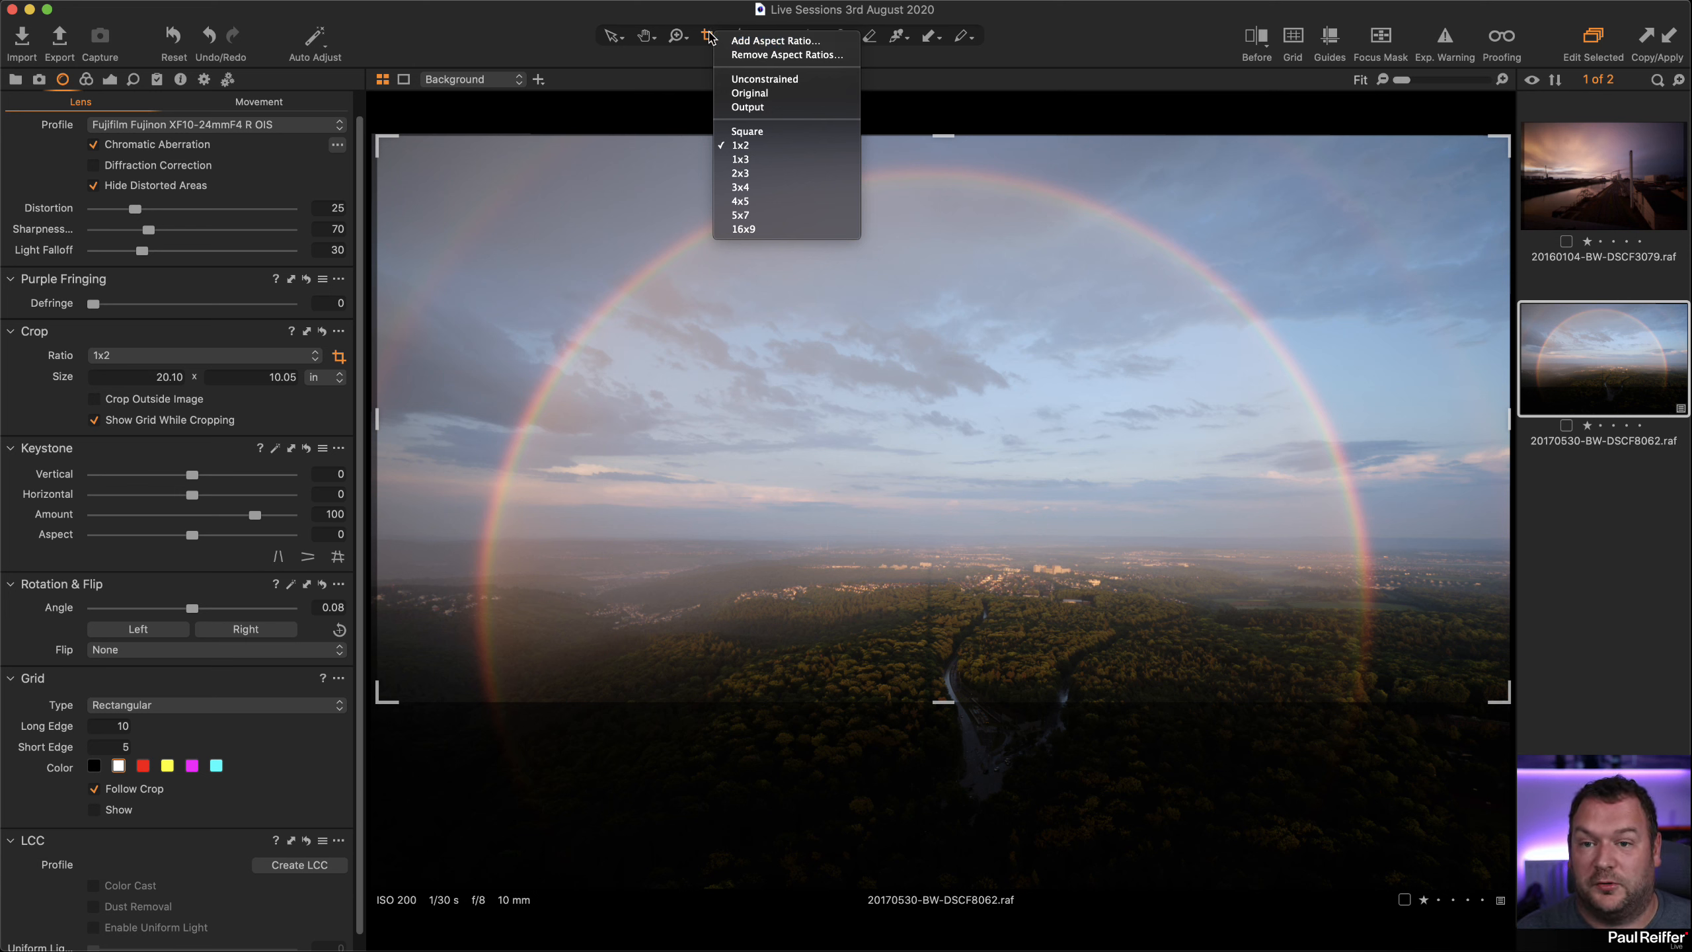
{"action": "left_click", "coordinate": [762, 97]}
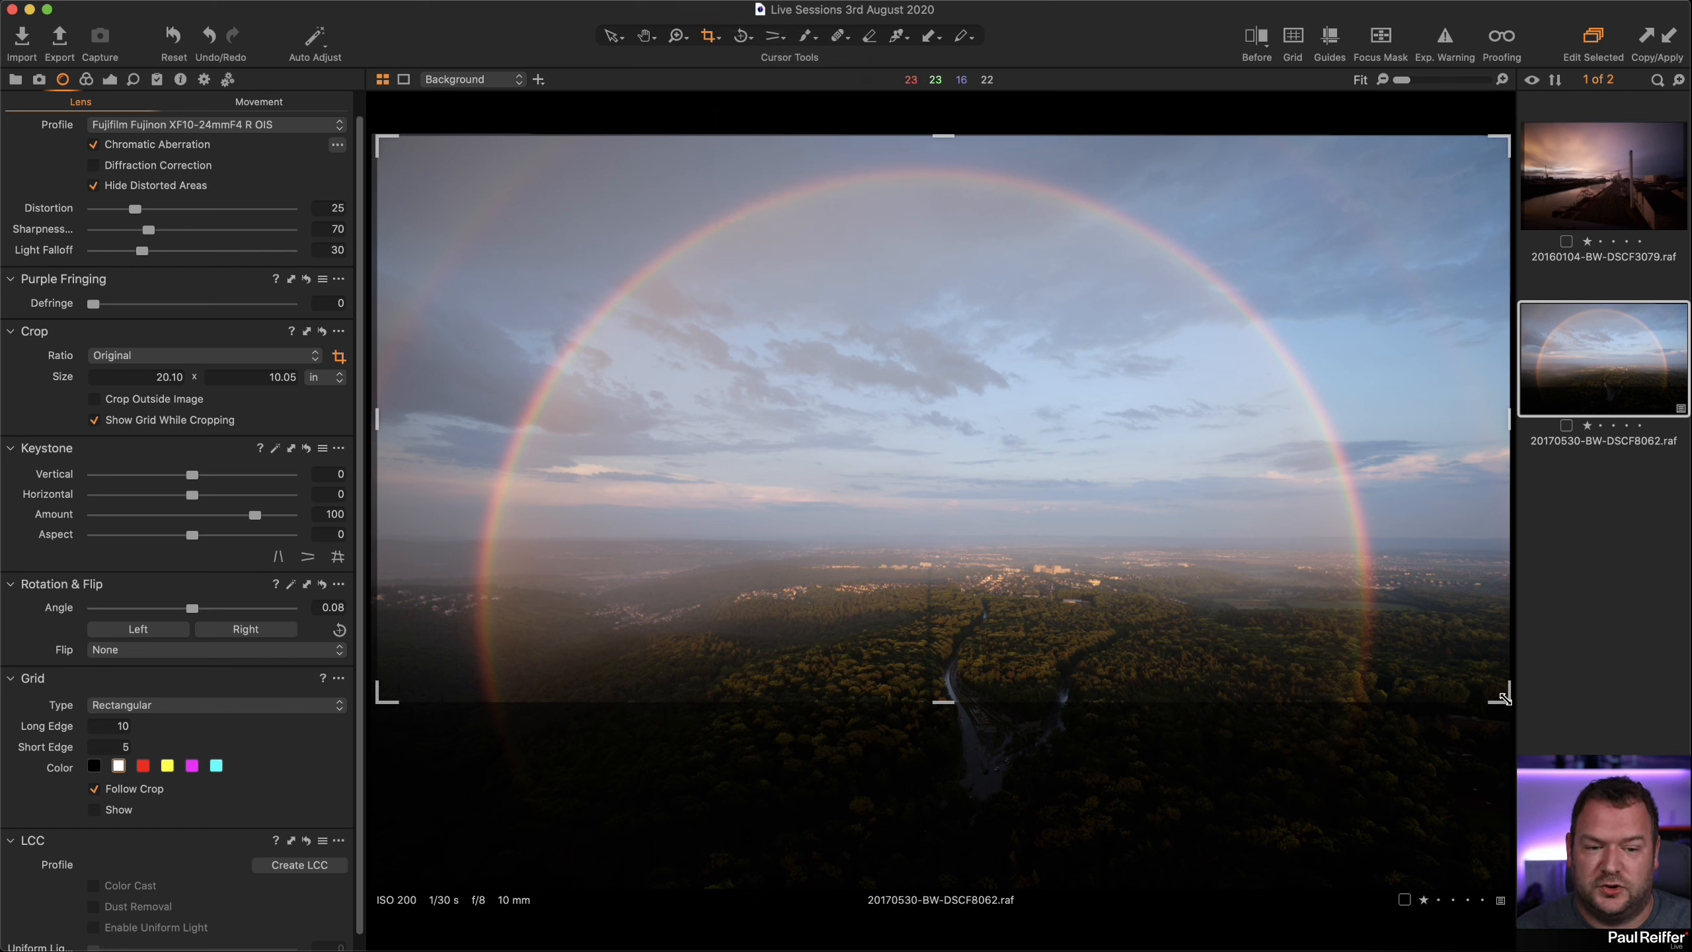
{"action": "left_click_drag", "start_coordinate": [1504, 698], "coordinate": [1525, 746]}
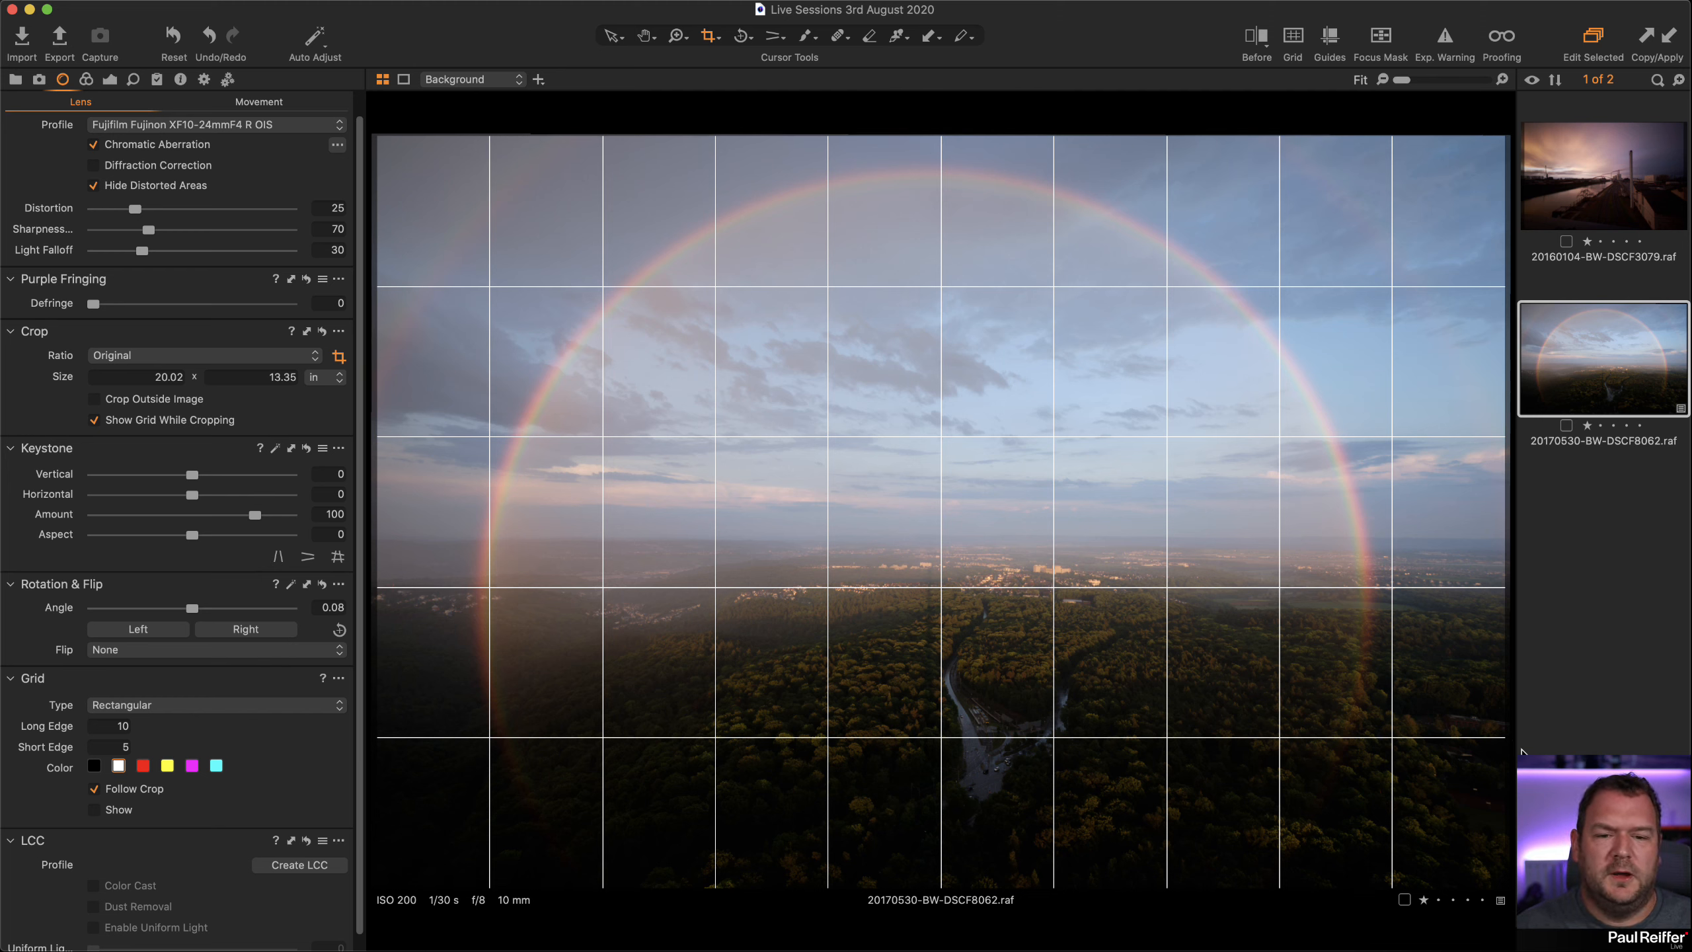
{"action": "left_click_drag", "start_coordinate": [1486, 875], "coordinate": [1457, 846]}
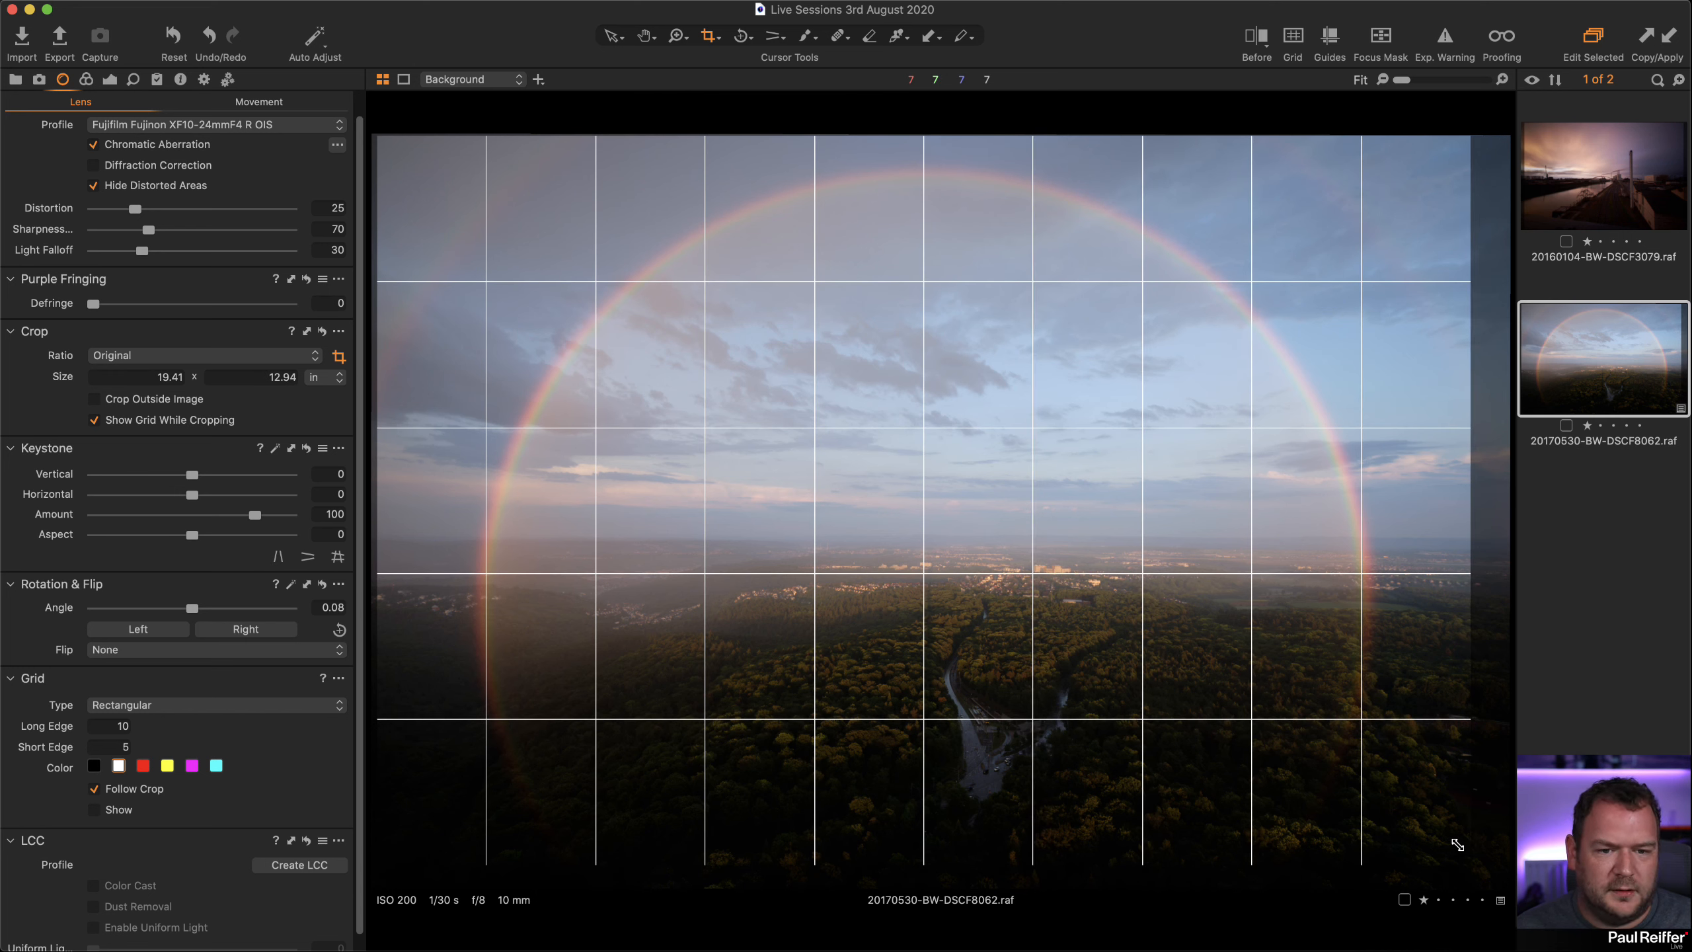
{"action": "left_click_drag", "start_coordinate": [1457, 845], "coordinate": [1457, 845]}
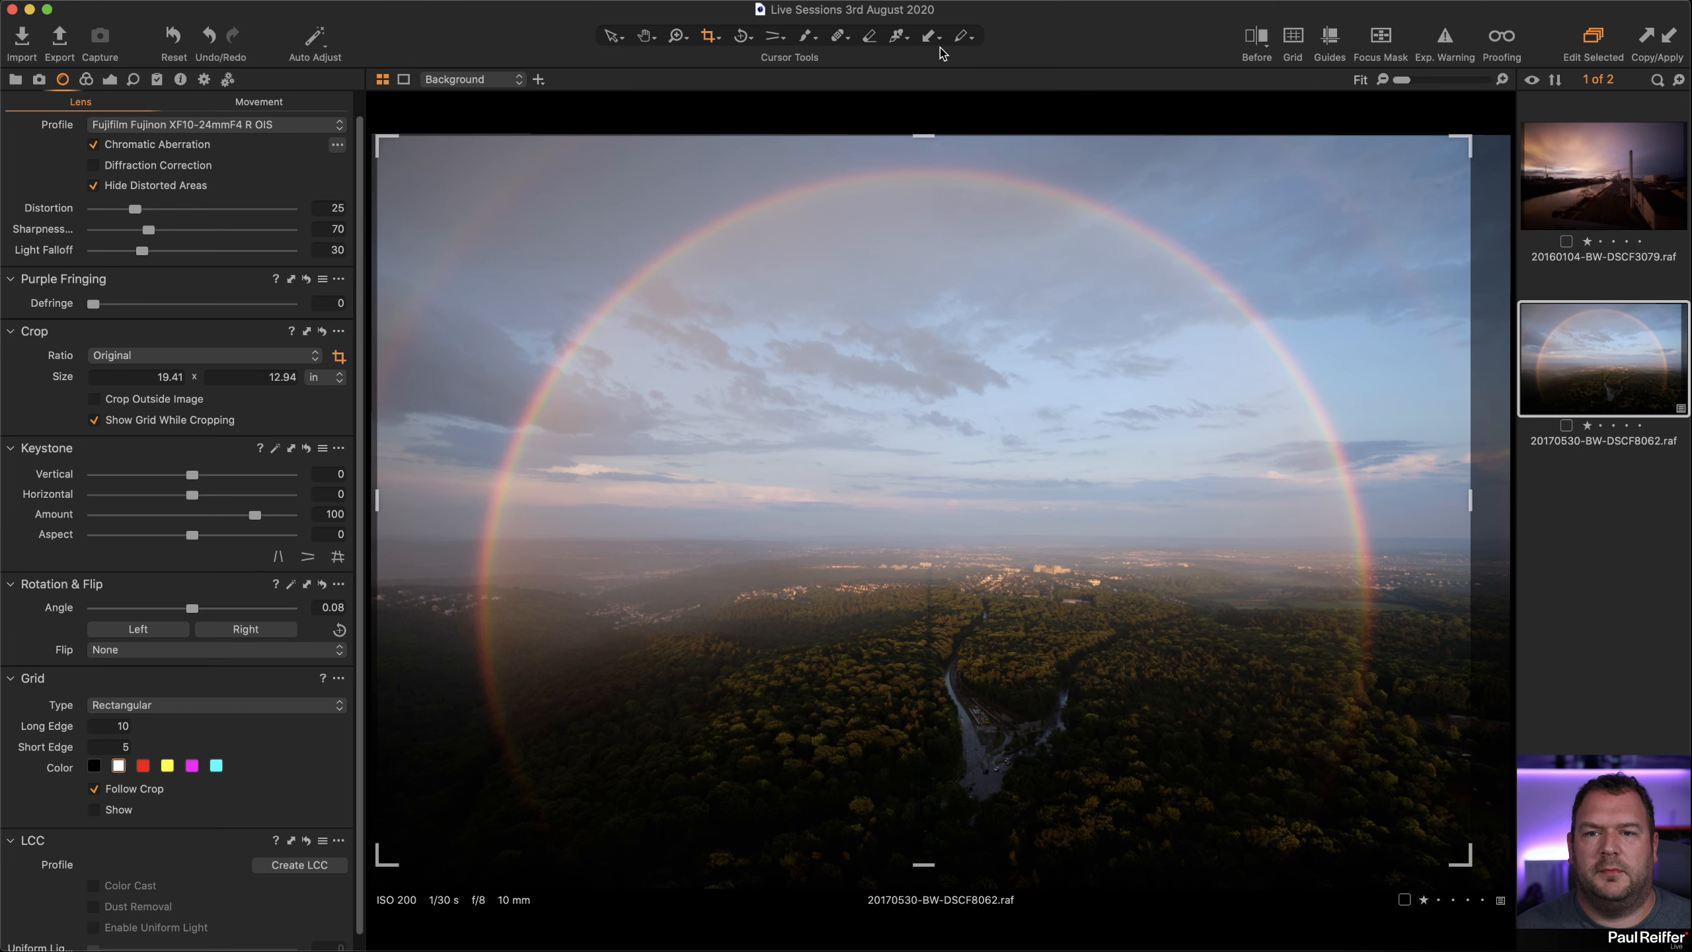
{"action": "left_click", "coordinate": [612, 36]}
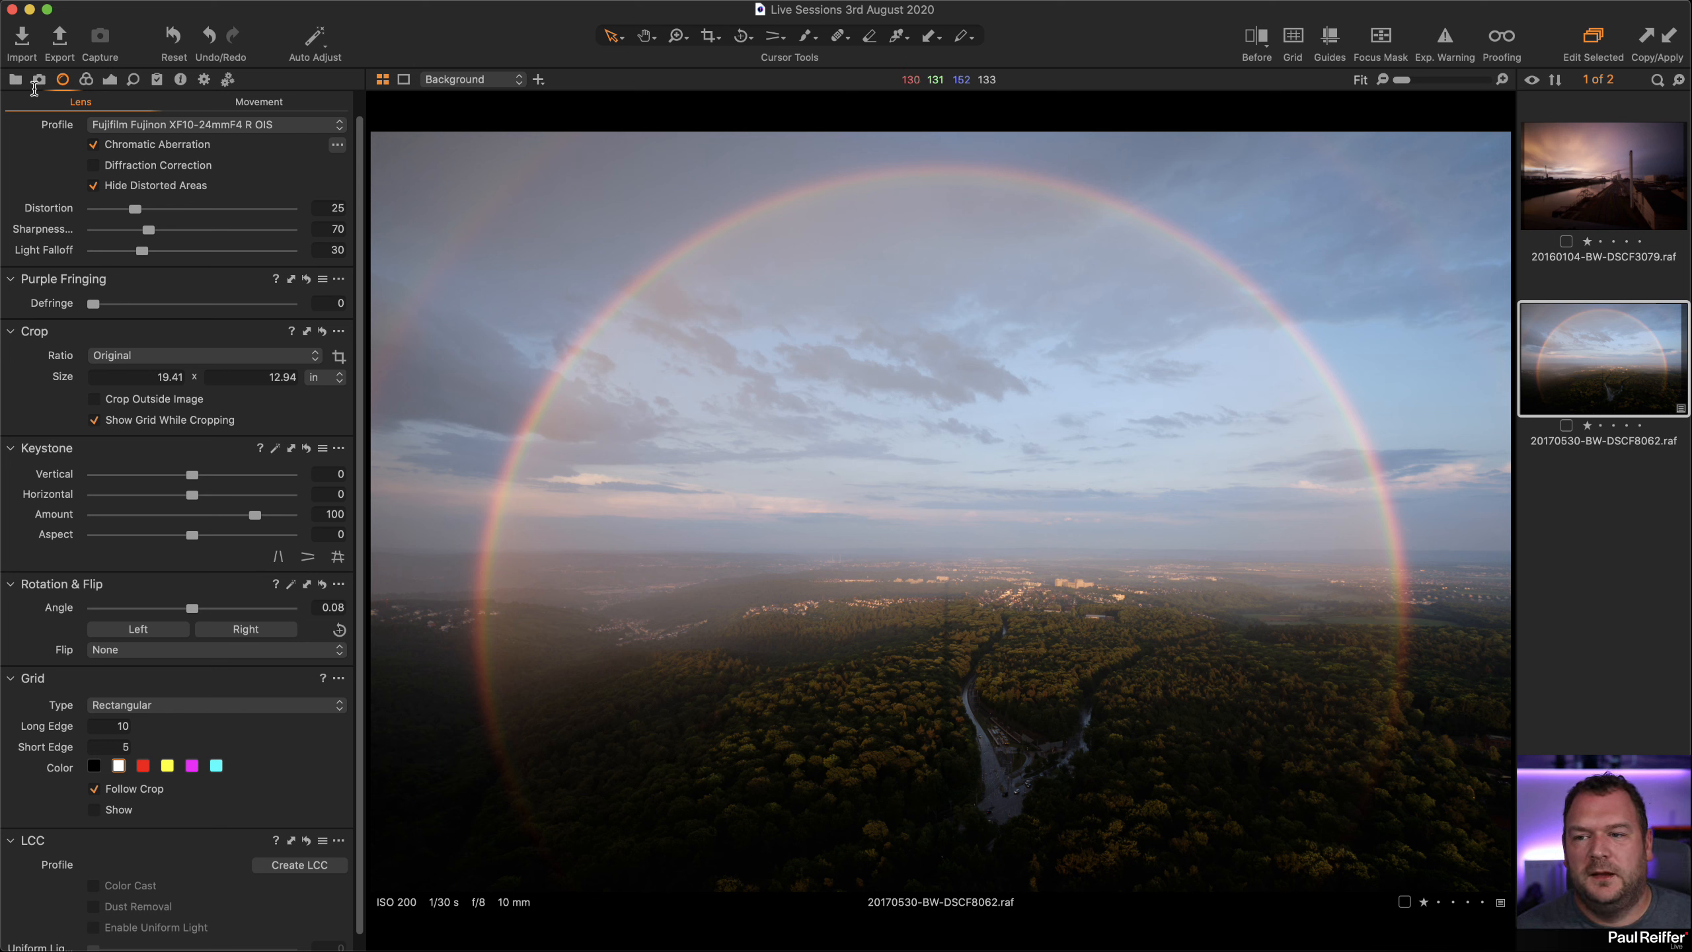
Look through the exposure tools, try adding an empty adjustment layer above the Background and delete it
{"action": "left_click", "coordinate": [109, 78]}
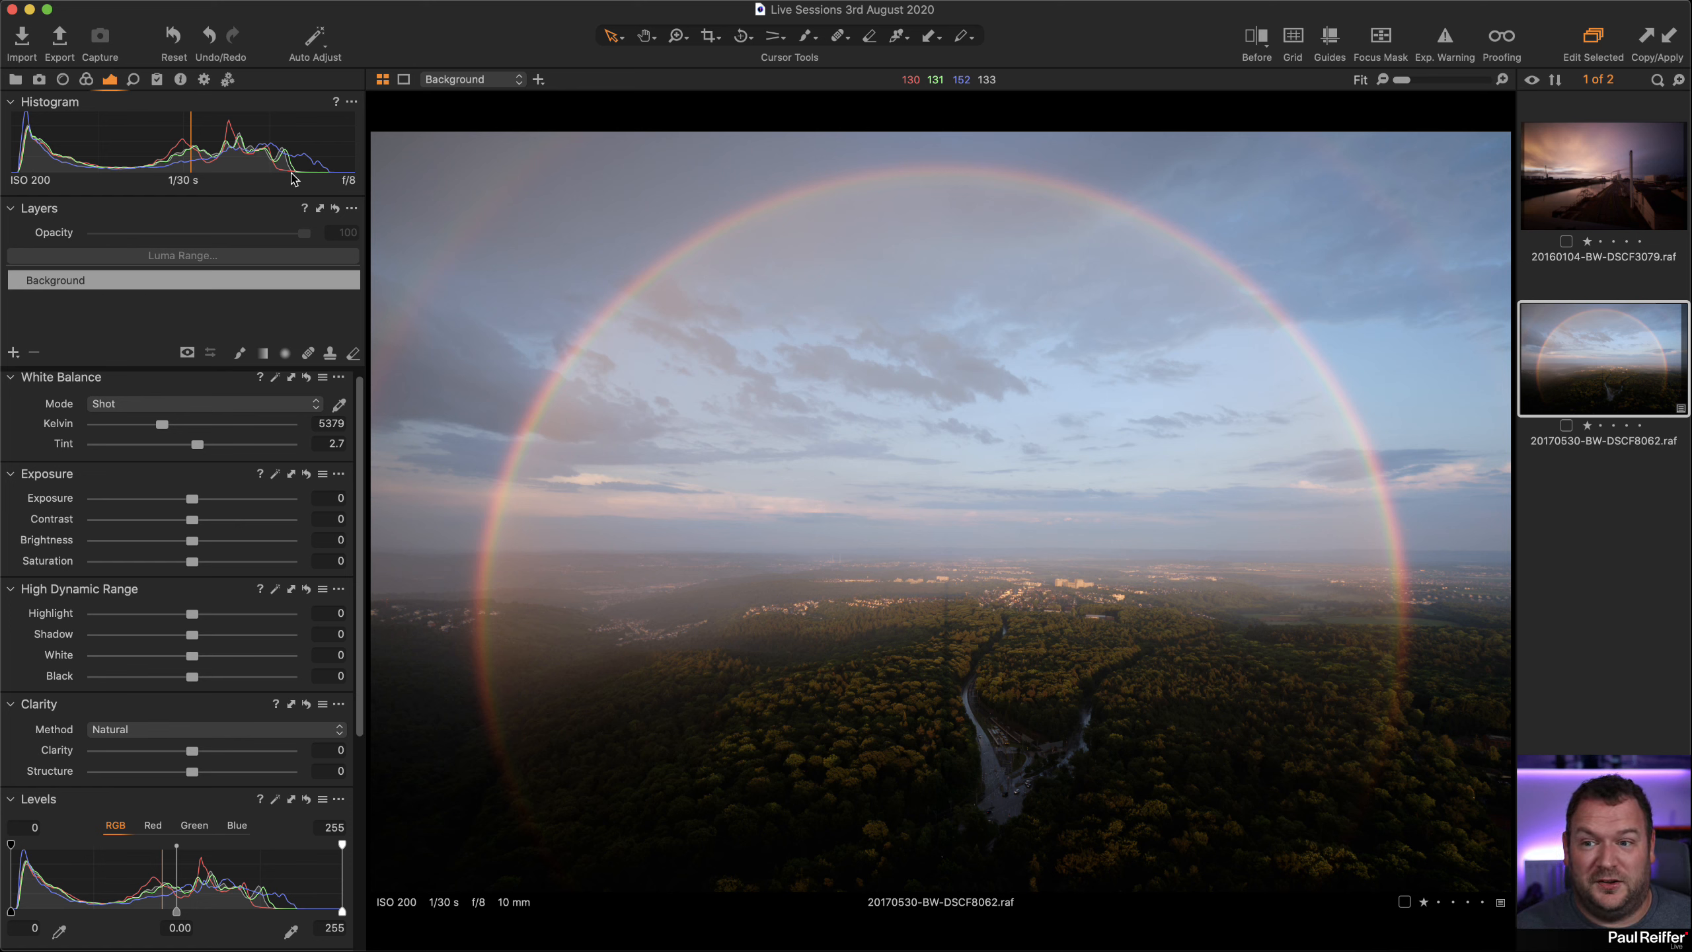
{"action": "scroll", "coordinate": [150, 600], "scroll_direction": "down", "scroll_amount": 5}
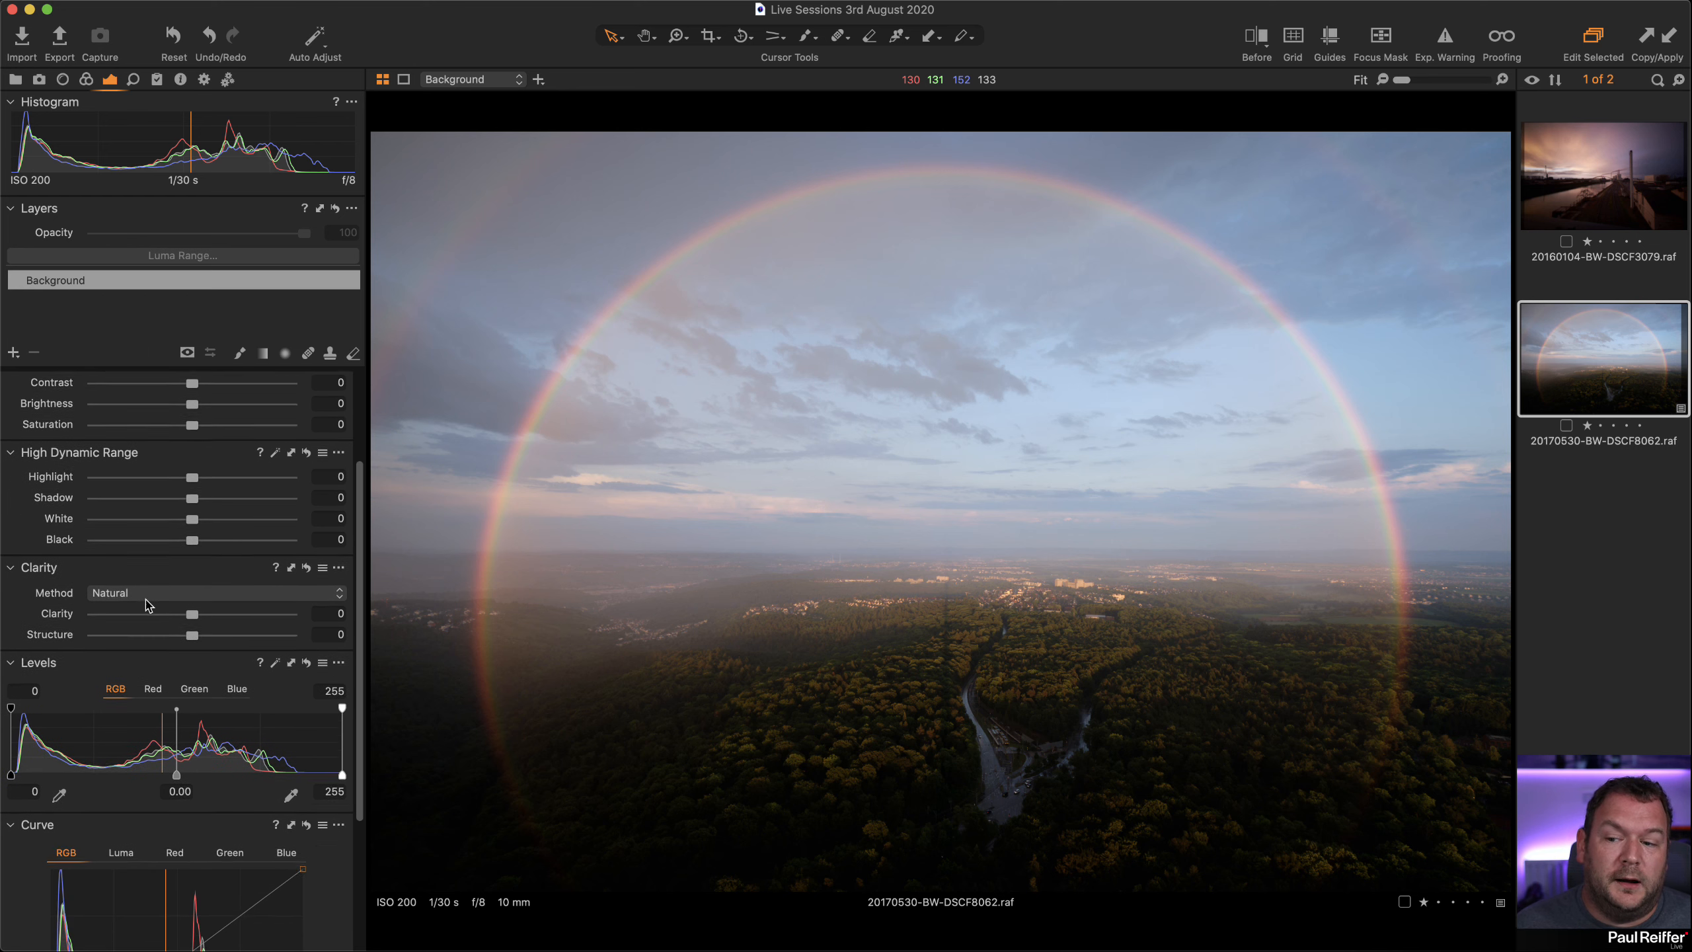
{"action": "scroll", "coordinate": [147, 628], "scroll_direction": "down", "scroll_amount": 2}
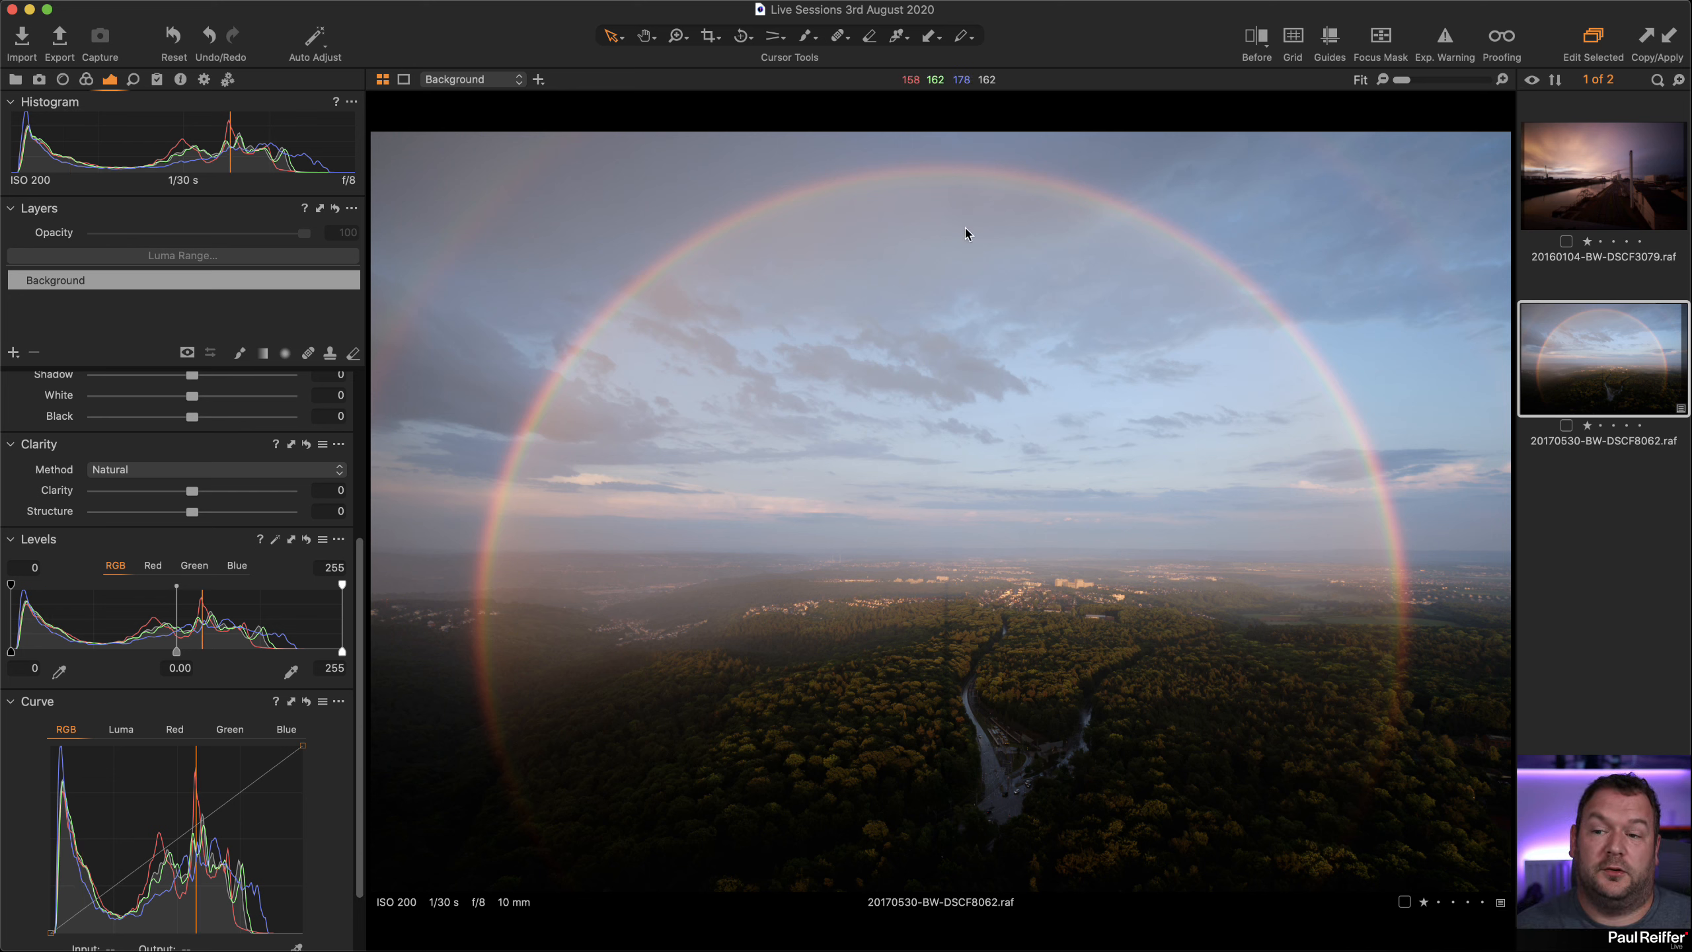
{"action": "scroll", "coordinate": [267, 399], "scroll_direction": "up", "scroll_amount": 5}
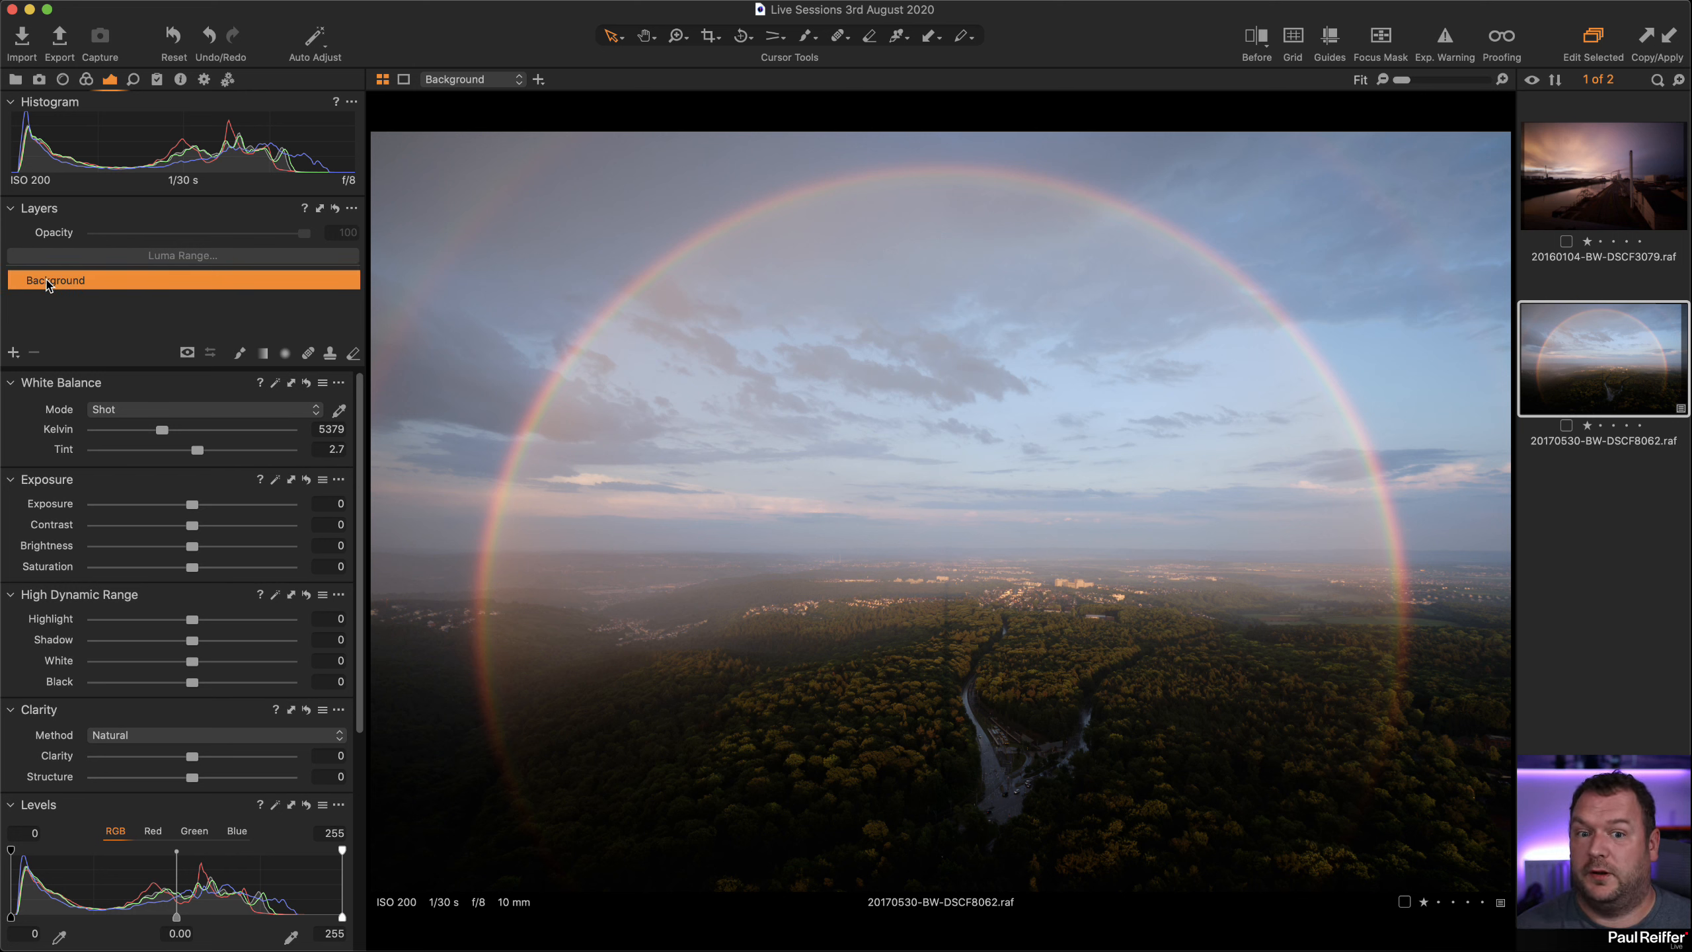
{"action": "left_click", "coordinate": [13, 352]}
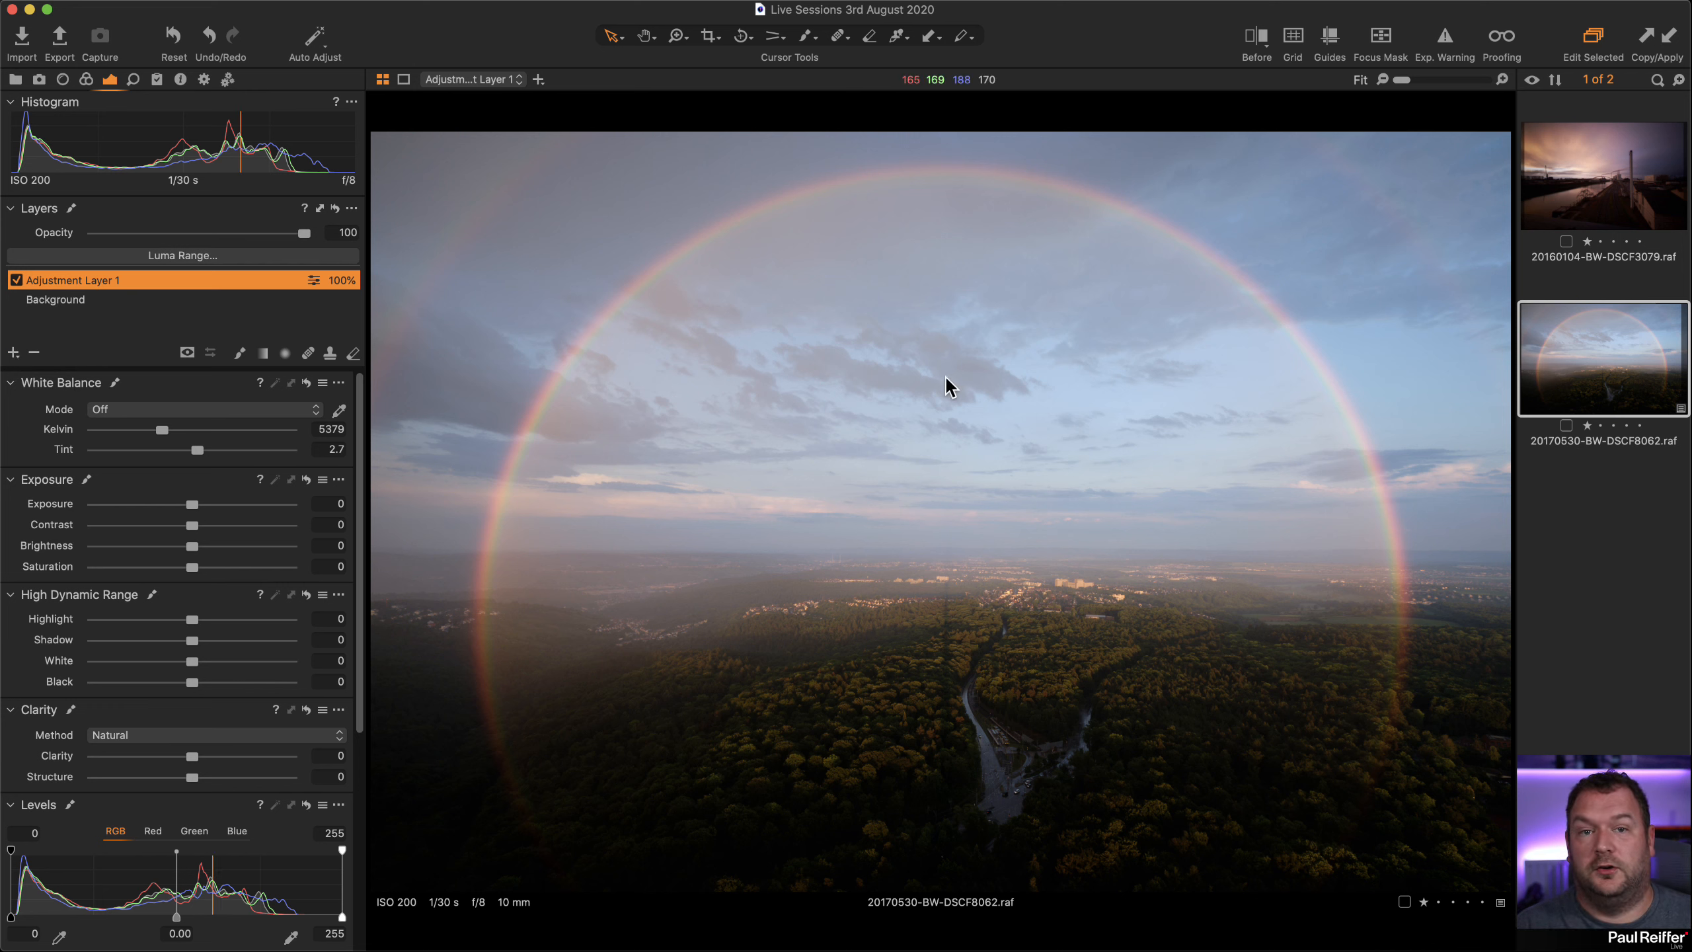
{"action": "left_click", "coordinate": [34, 353]}
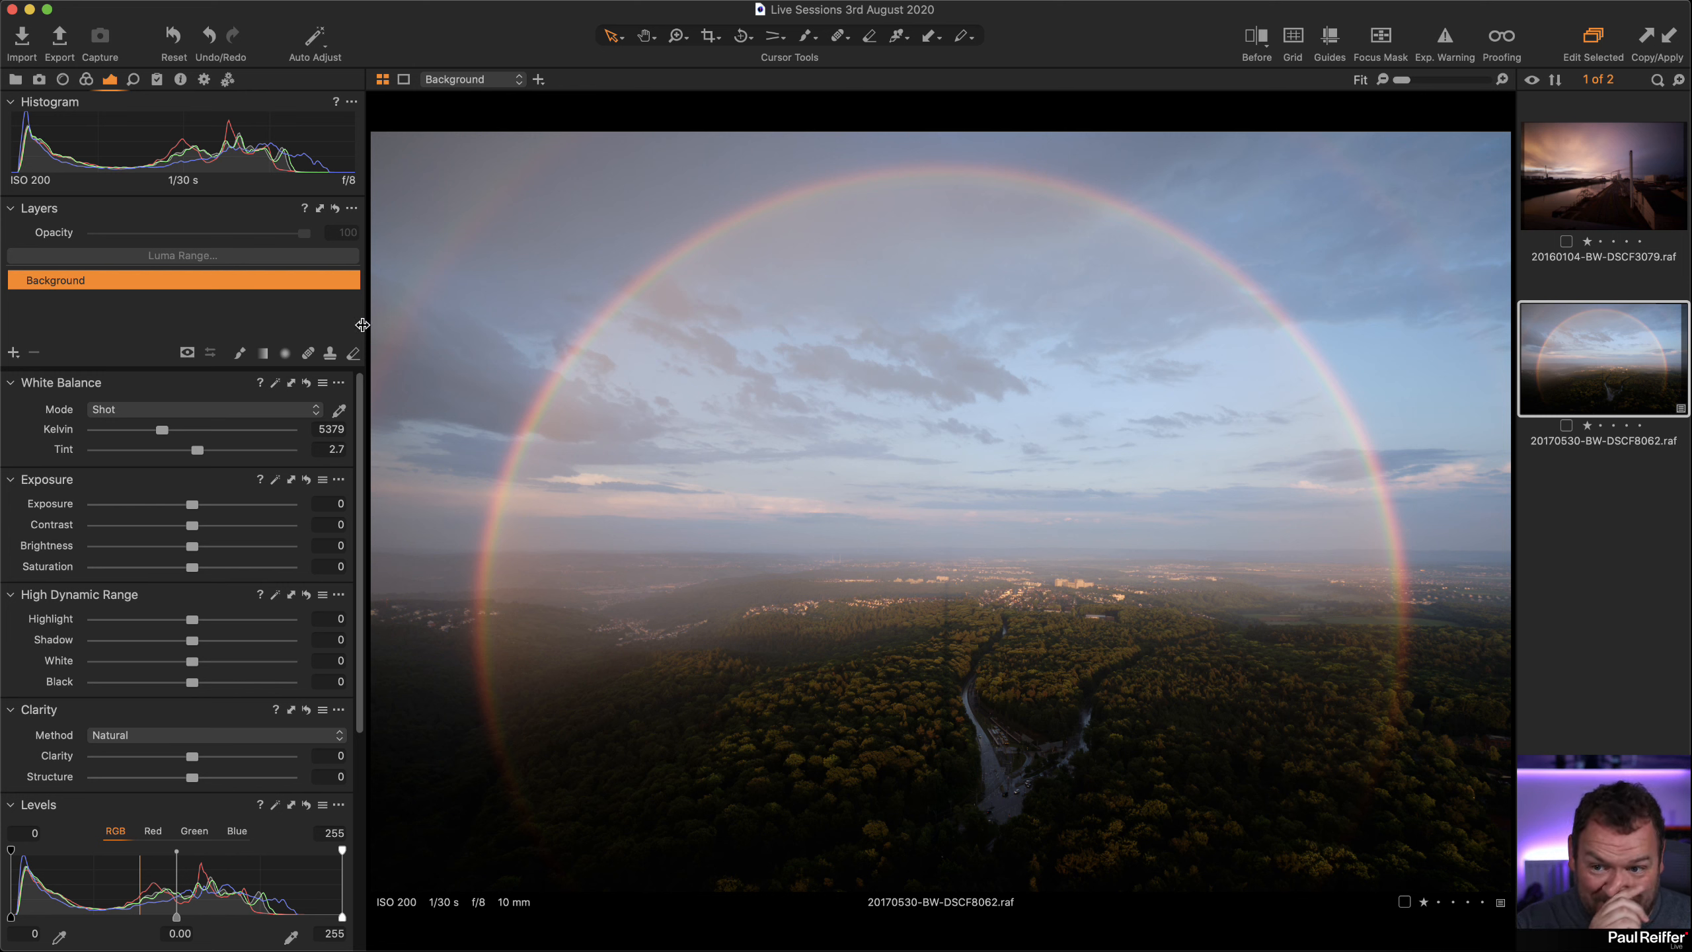
Draw a horizontal linear gradient mask over the sky, narrow its transition so it ends near the horizon, and toggle the mask overlay
{"action": "left_click", "coordinate": [264, 356]}
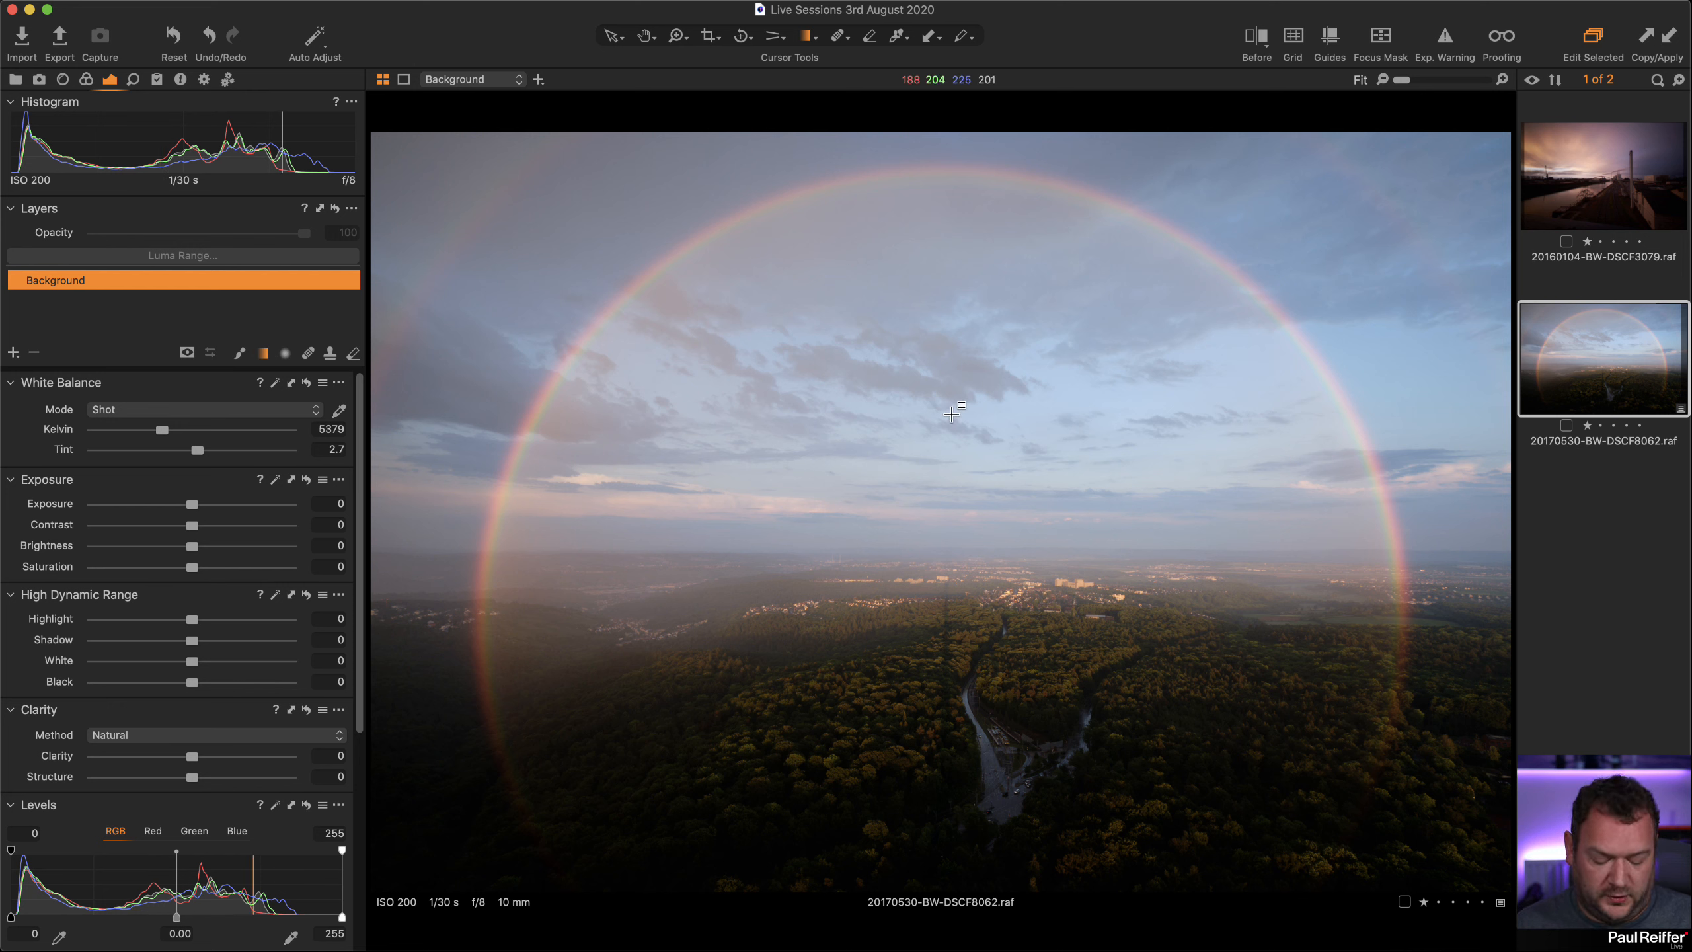
{"action": "left_click_drag", "start_coordinate": [951, 414], "coordinate": [951, 649]}
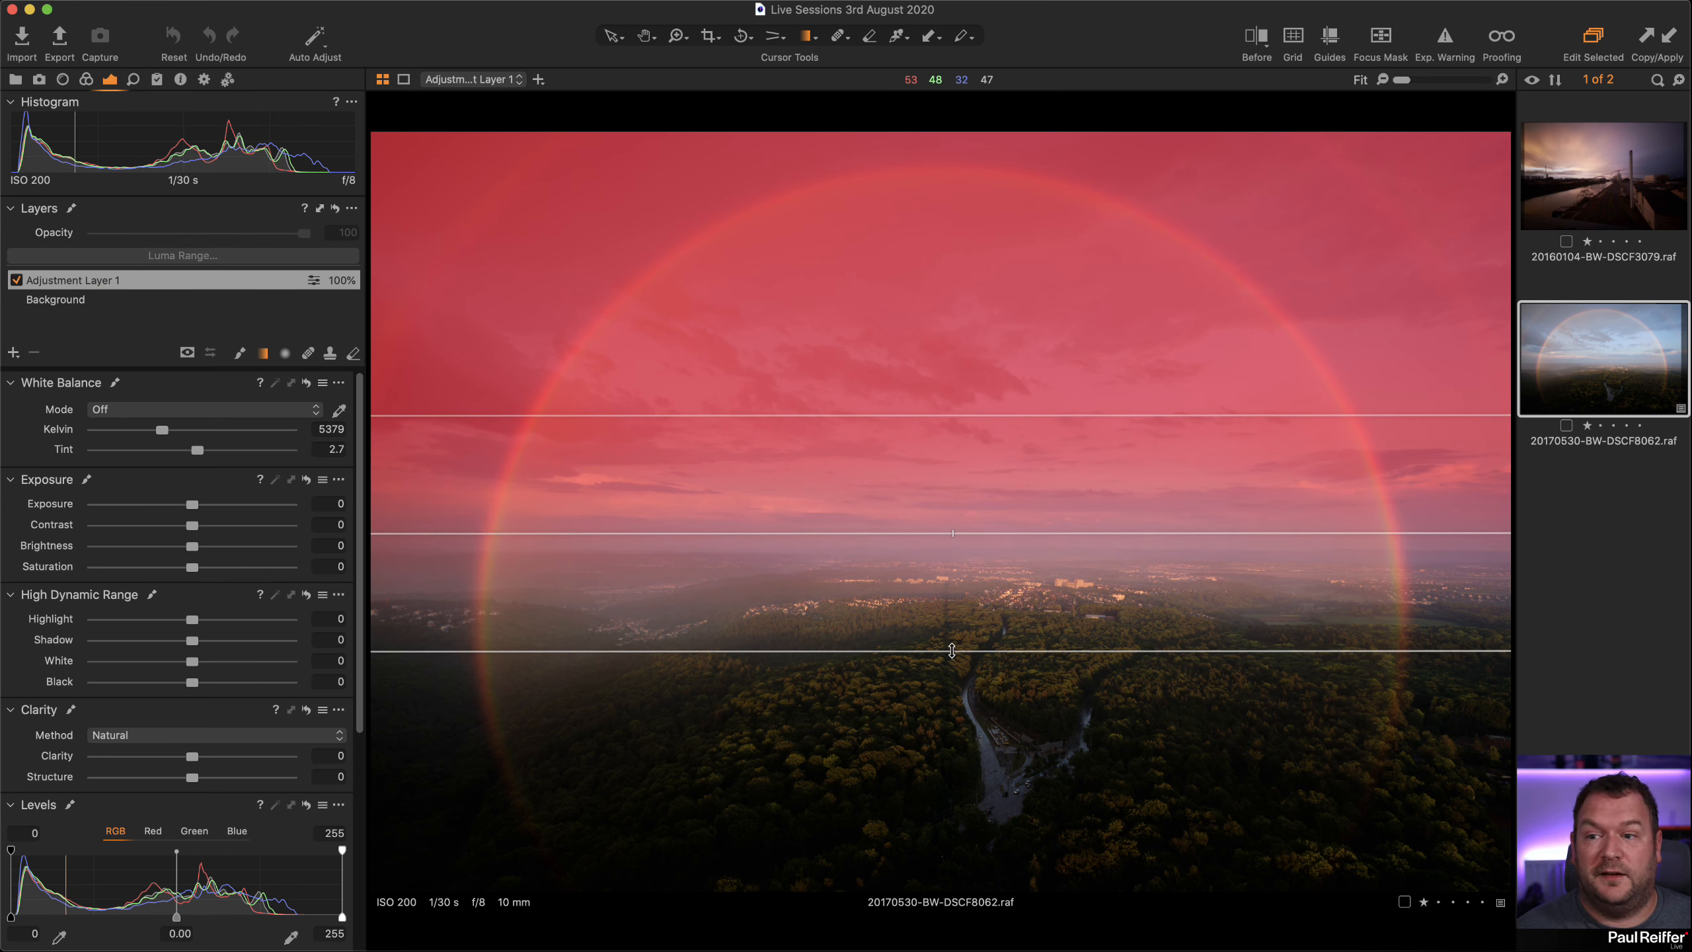
{"action": "left_click_drag", "start_coordinate": [951, 650], "coordinate": [945, 534]}
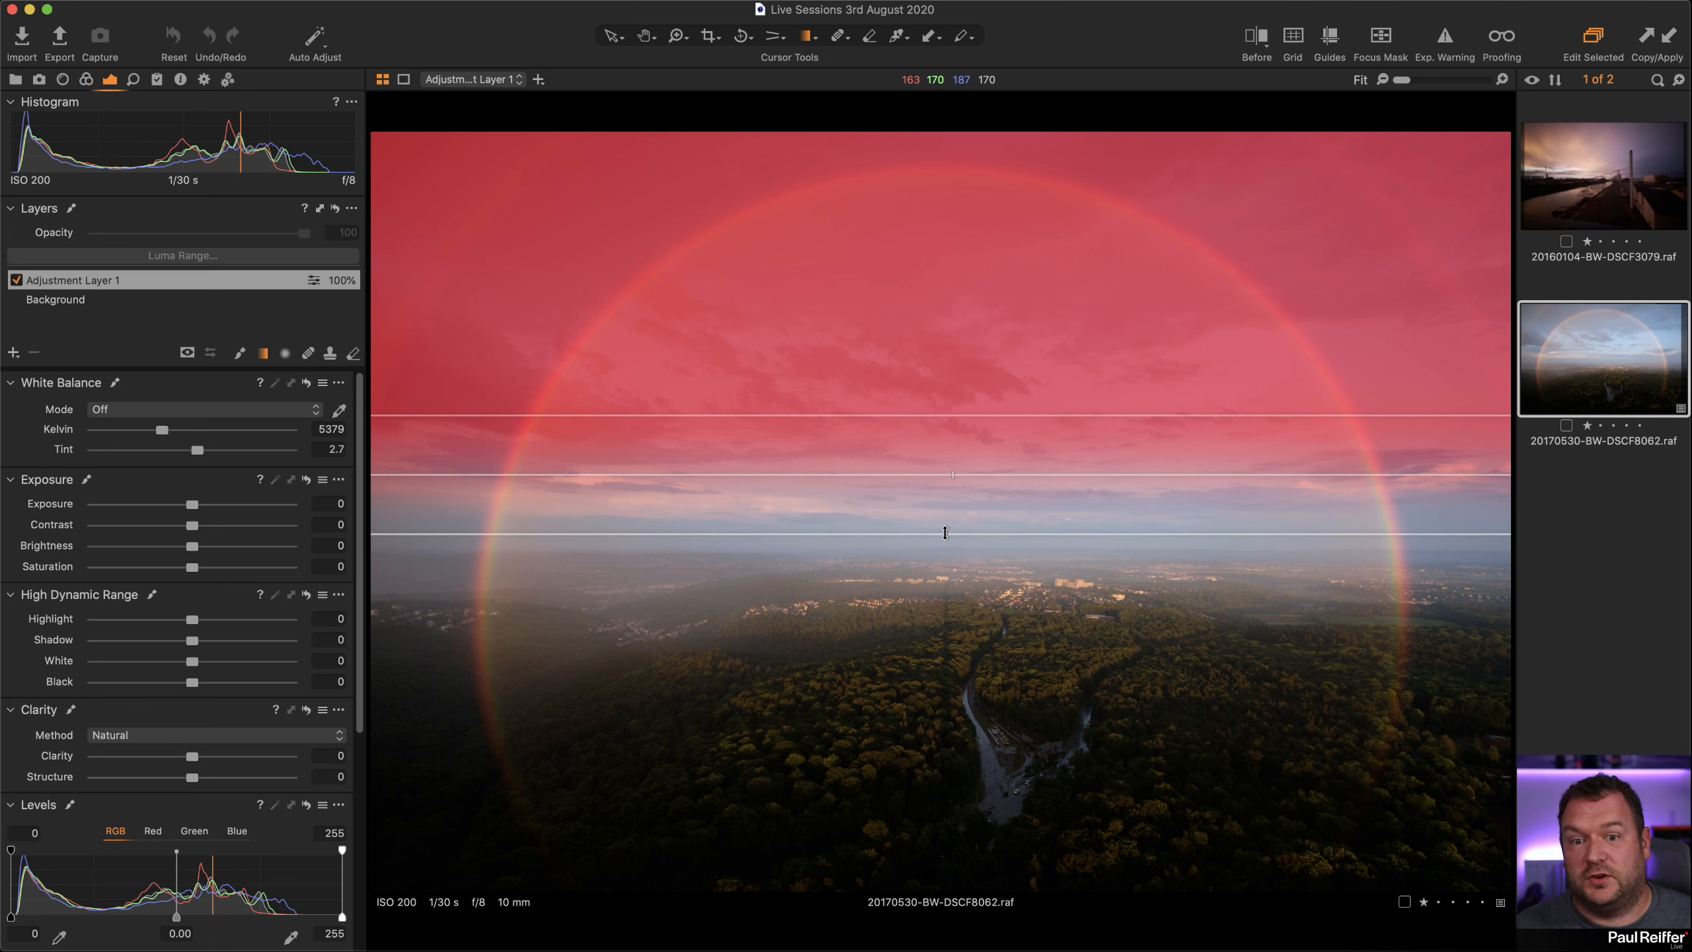
{"action": "left_click_drag", "start_coordinate": [945, 533], "coordinate": [945, 533]}
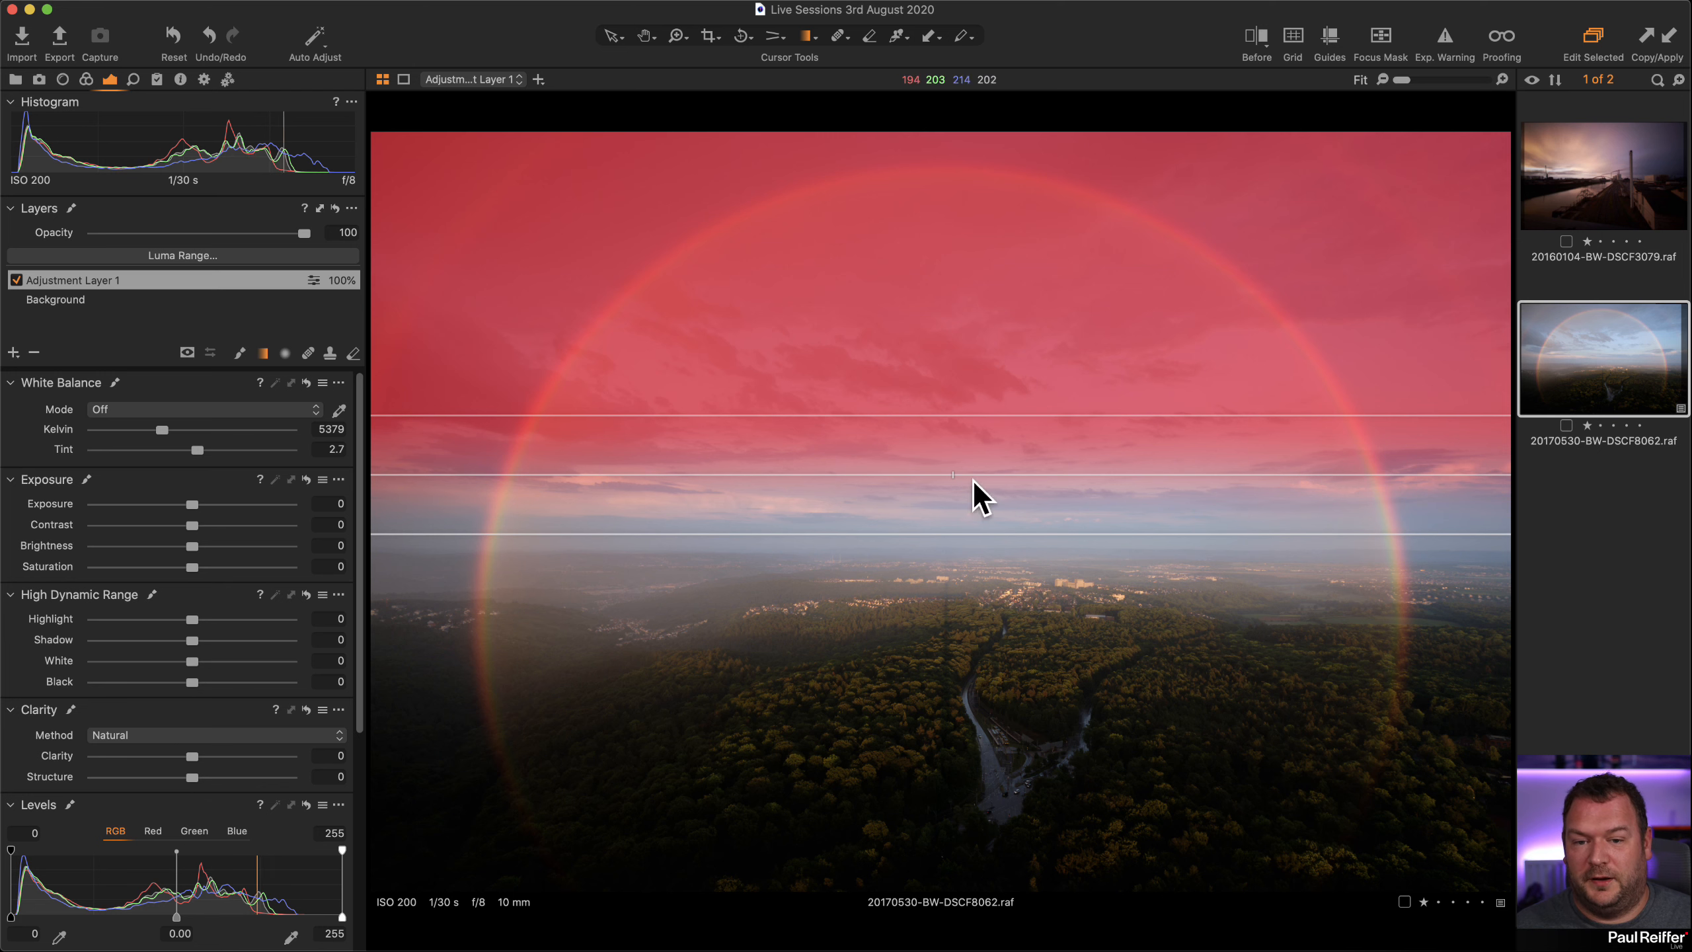
{"action": "key", "text": "m"}
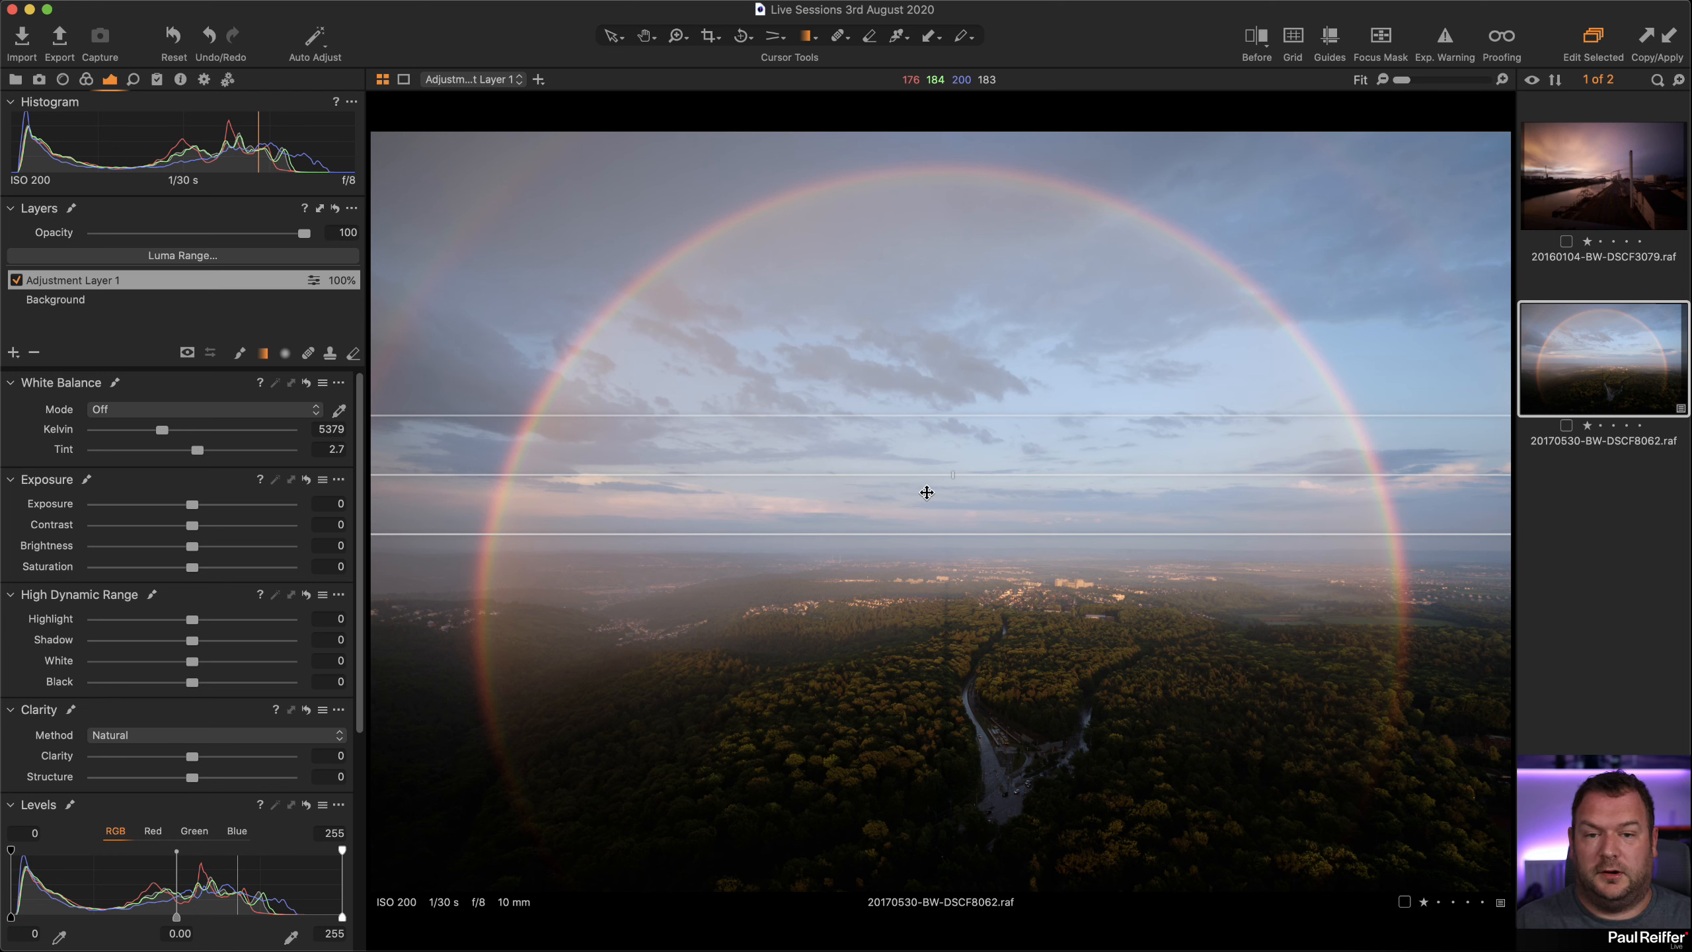
{"action": "key", "text": "m"}
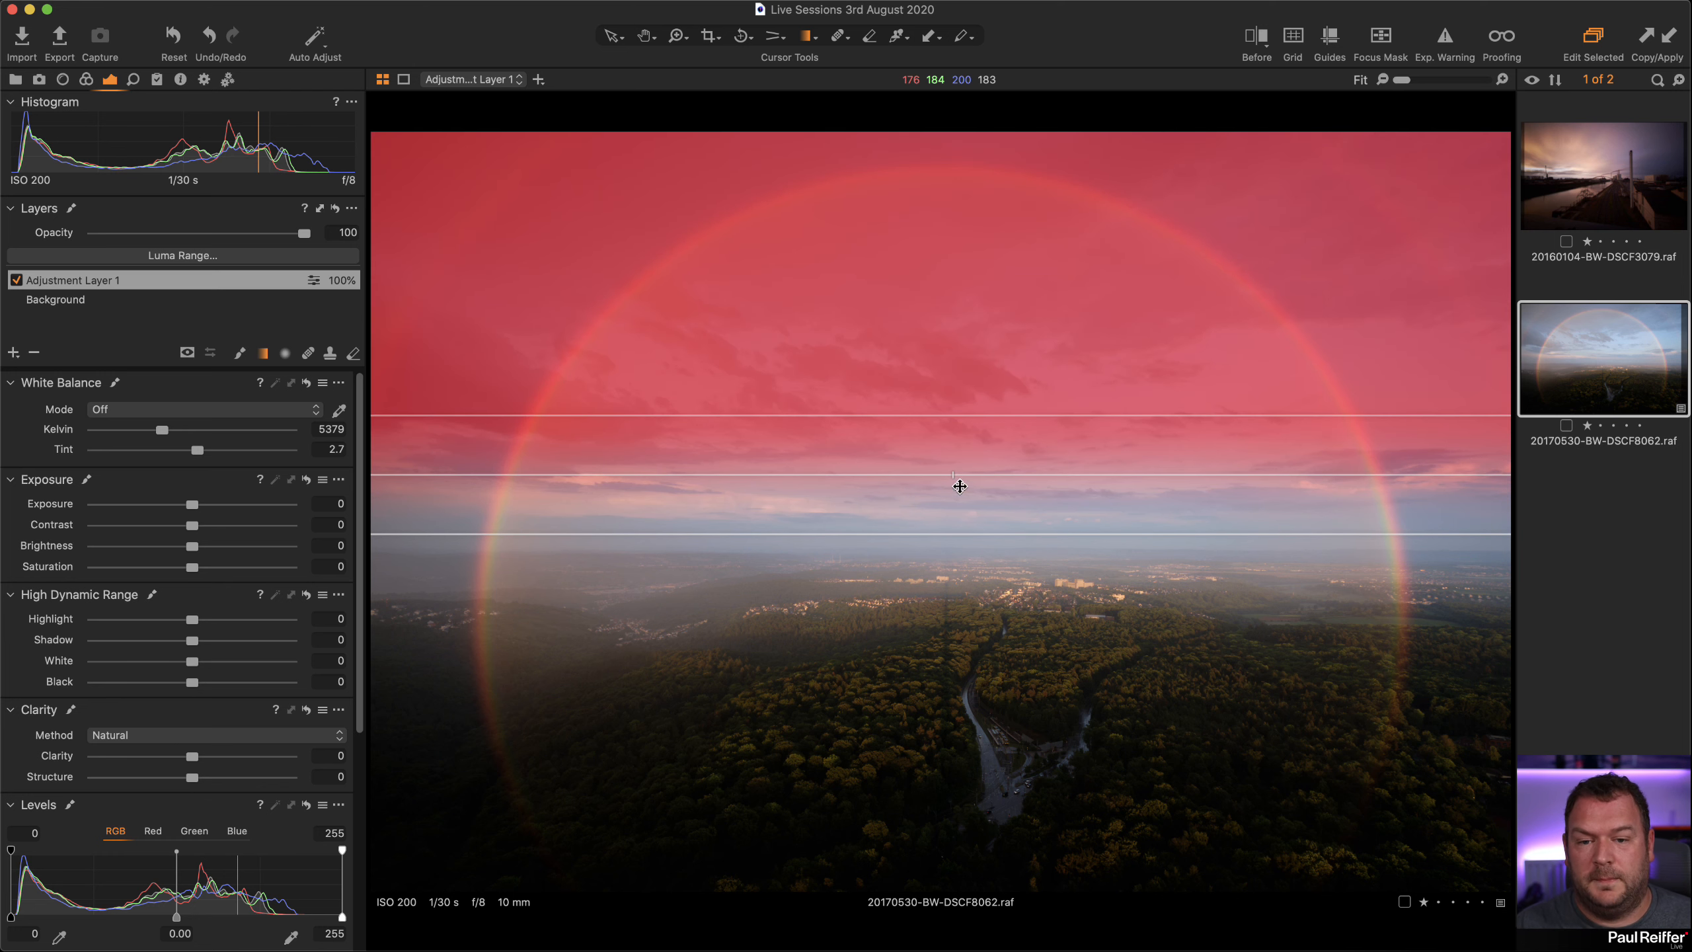
Move the sky gradient mask down so its centre line runs through the distant town just below the horizon
{"action": "left_click_drag", "start_coordinate": [1019, 449], "coordinate": [1017, 536]}
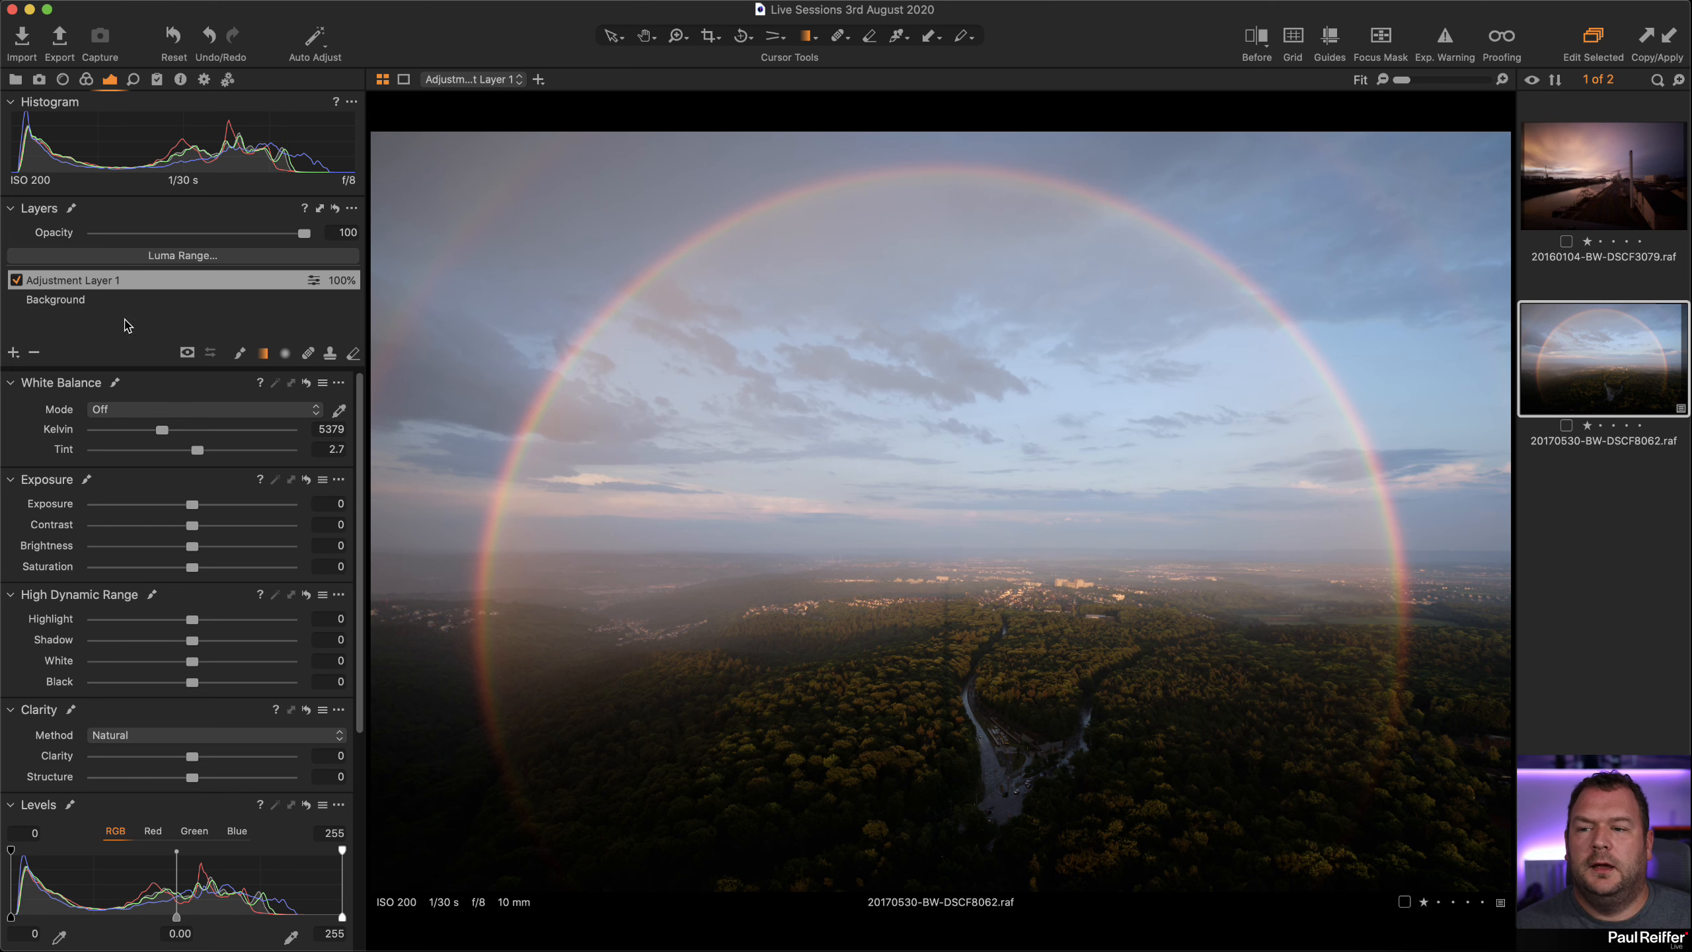
{"action": "key", "text": "m"}
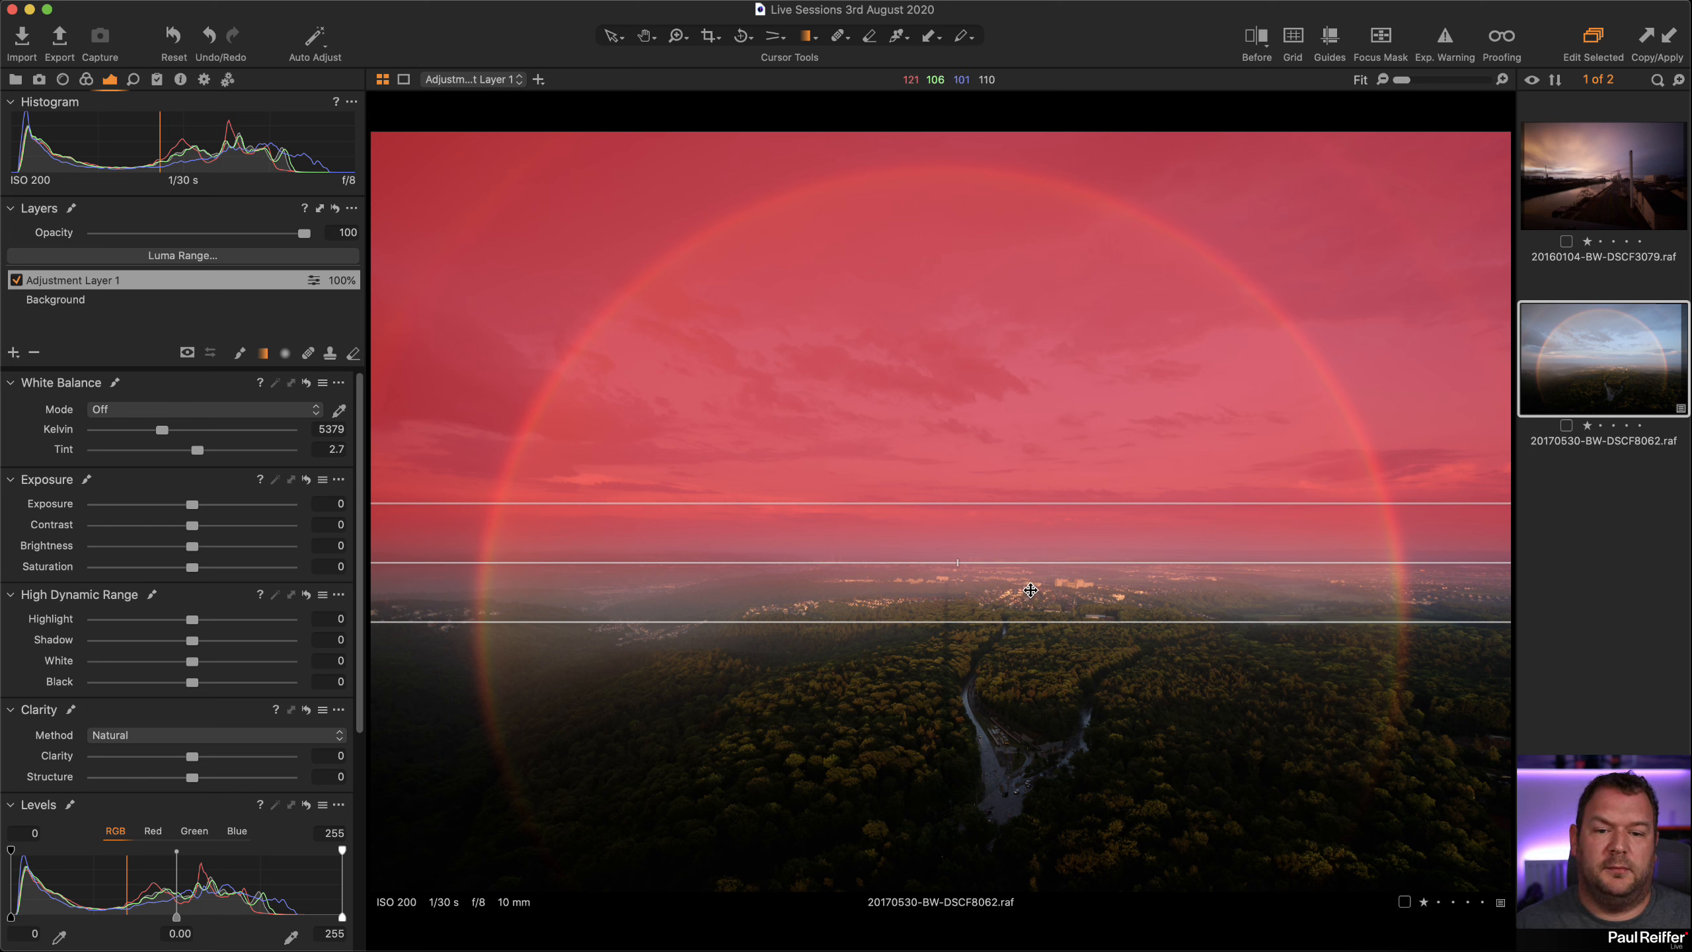
{"action": "left_click_drag", "start_coordinate": [1015, 573], "coordinate": [1016, 584]}
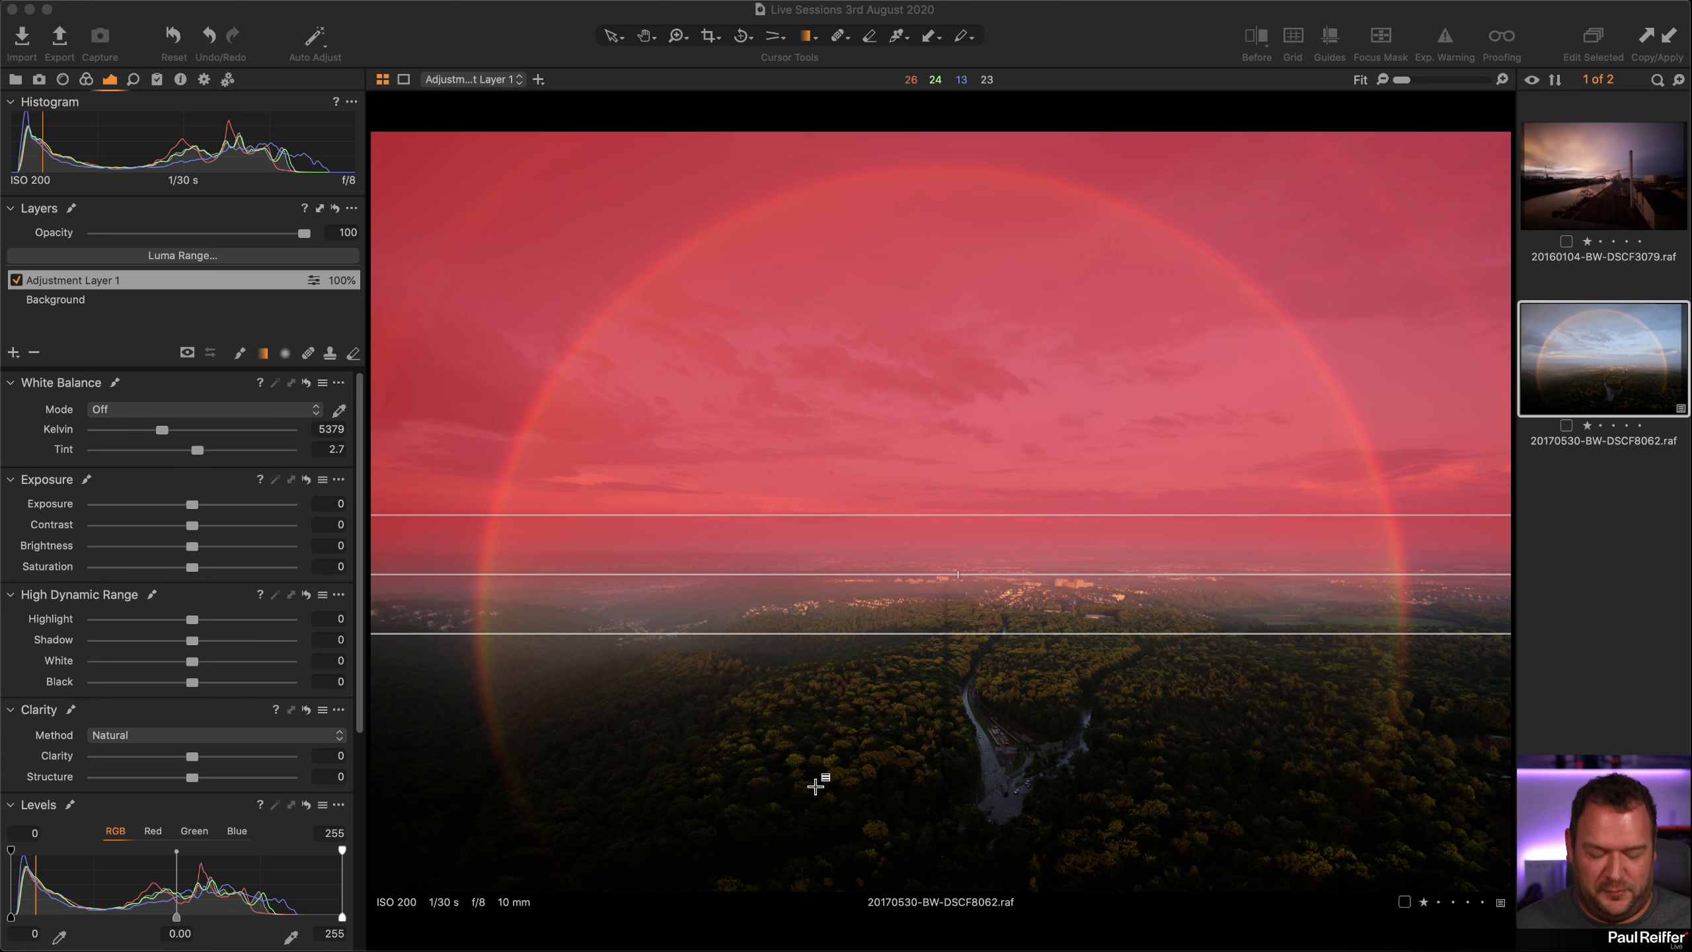
Select Adjustment Layer 1 and look through its mask display options
{"action": "left_click", "coordinate": [110, 279]}
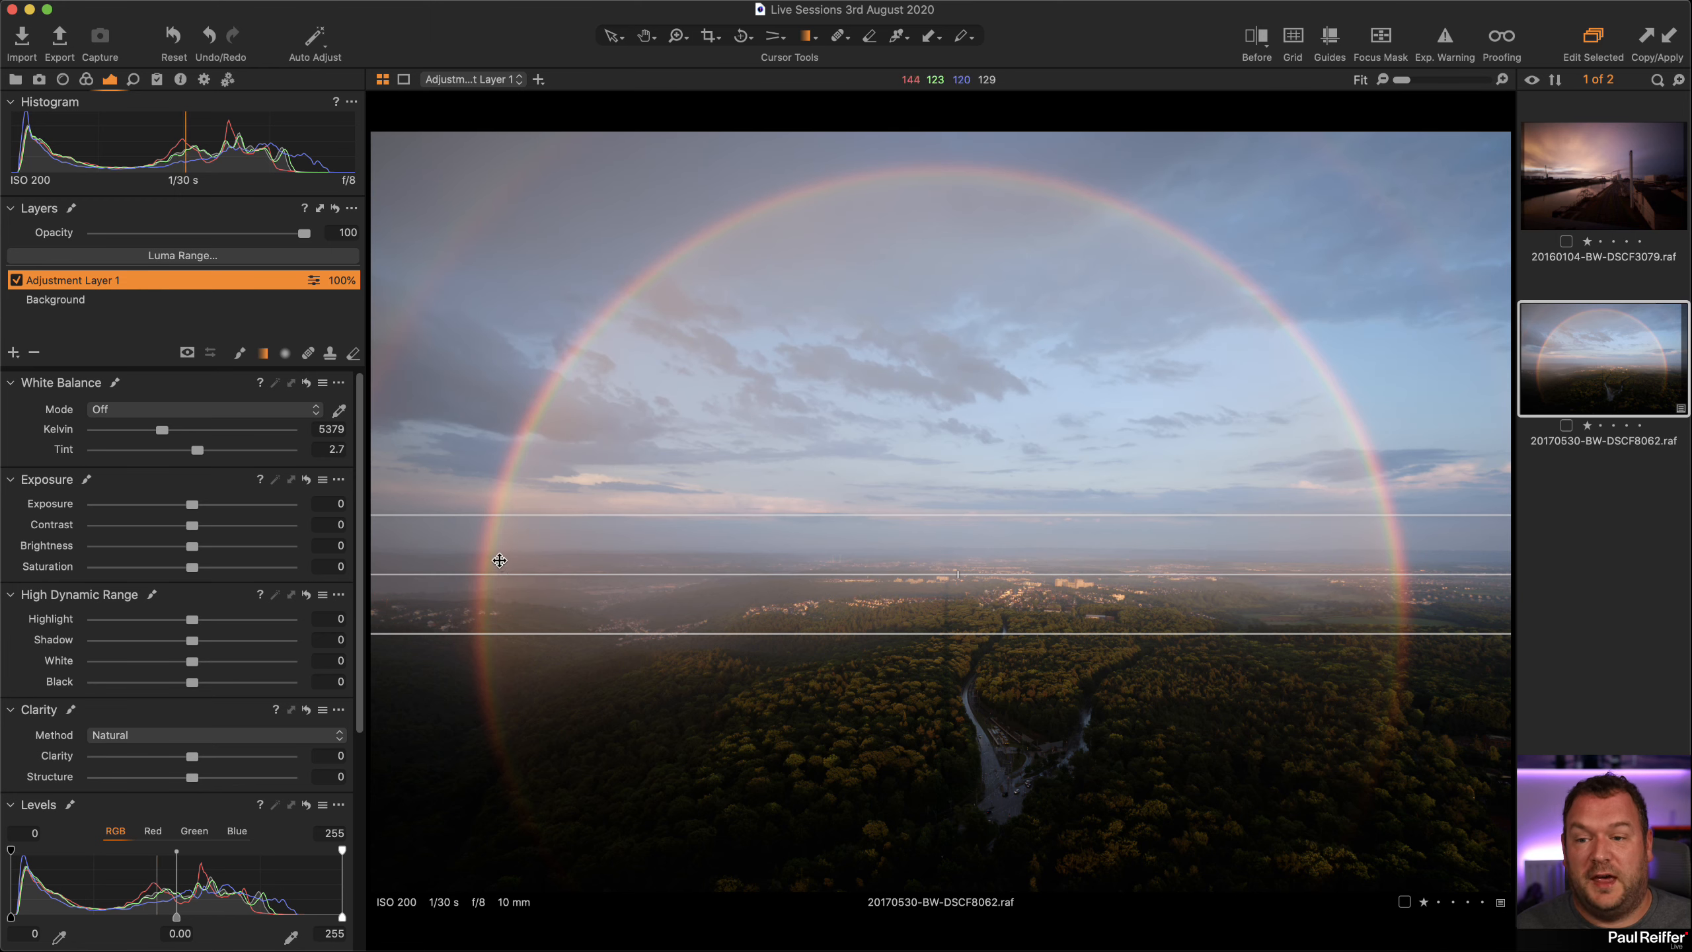
{"action": "left_click", "coordinate": [187, 354]}
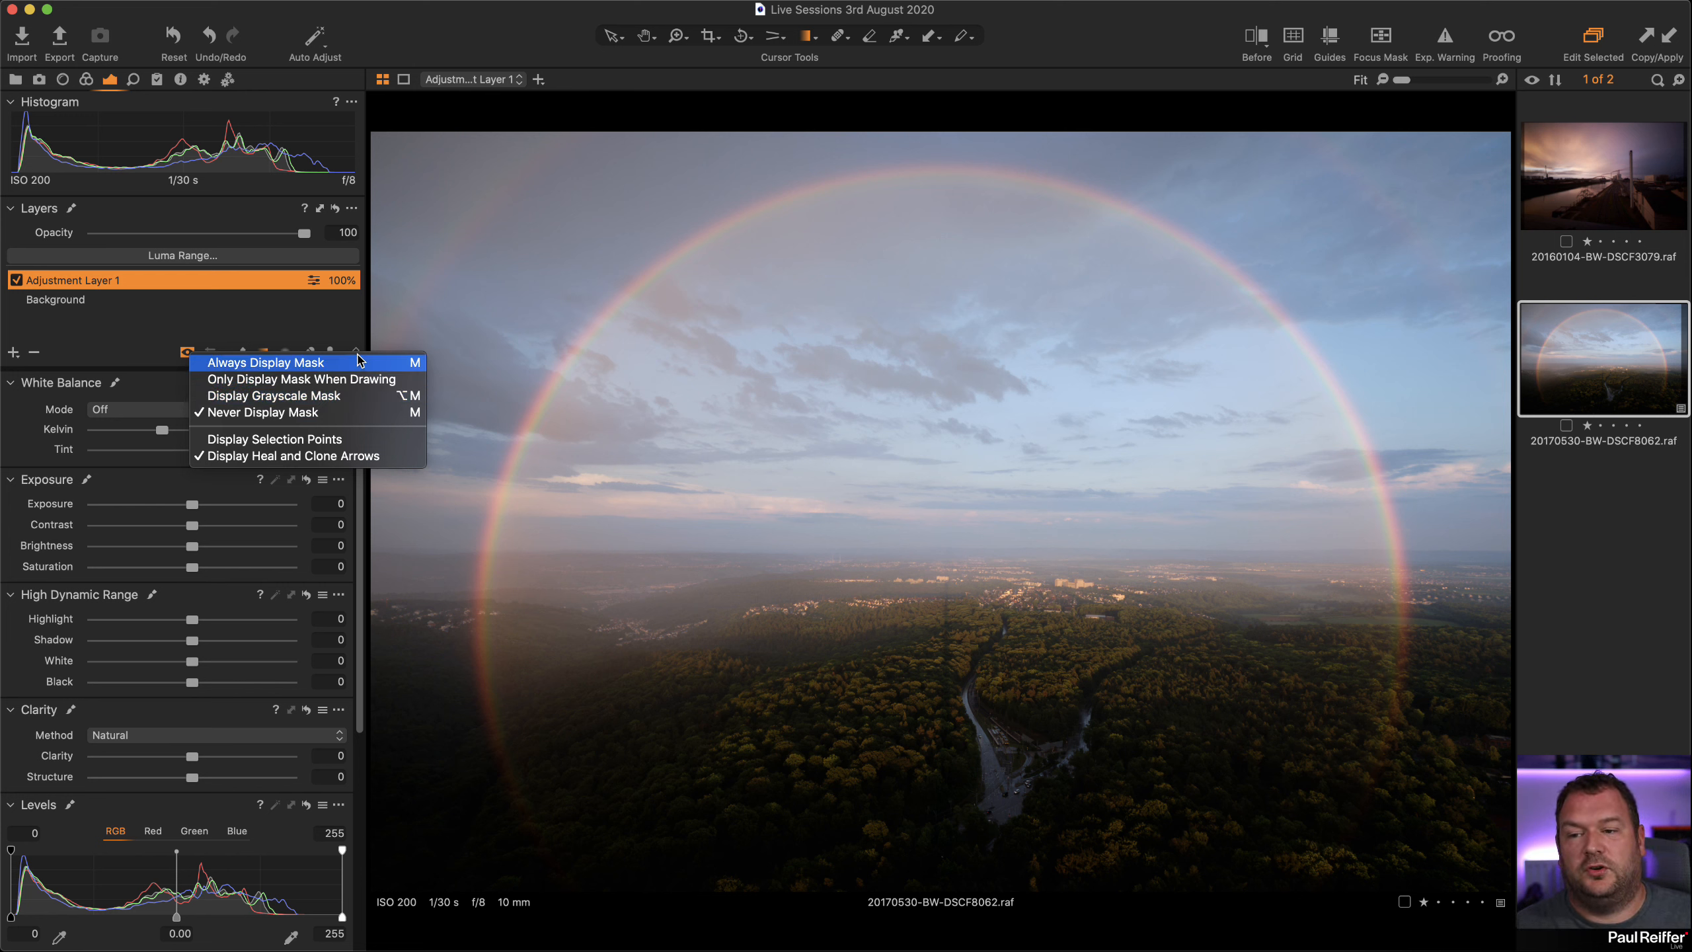
{"action": "left_click", "coordinate": [112, 326]}
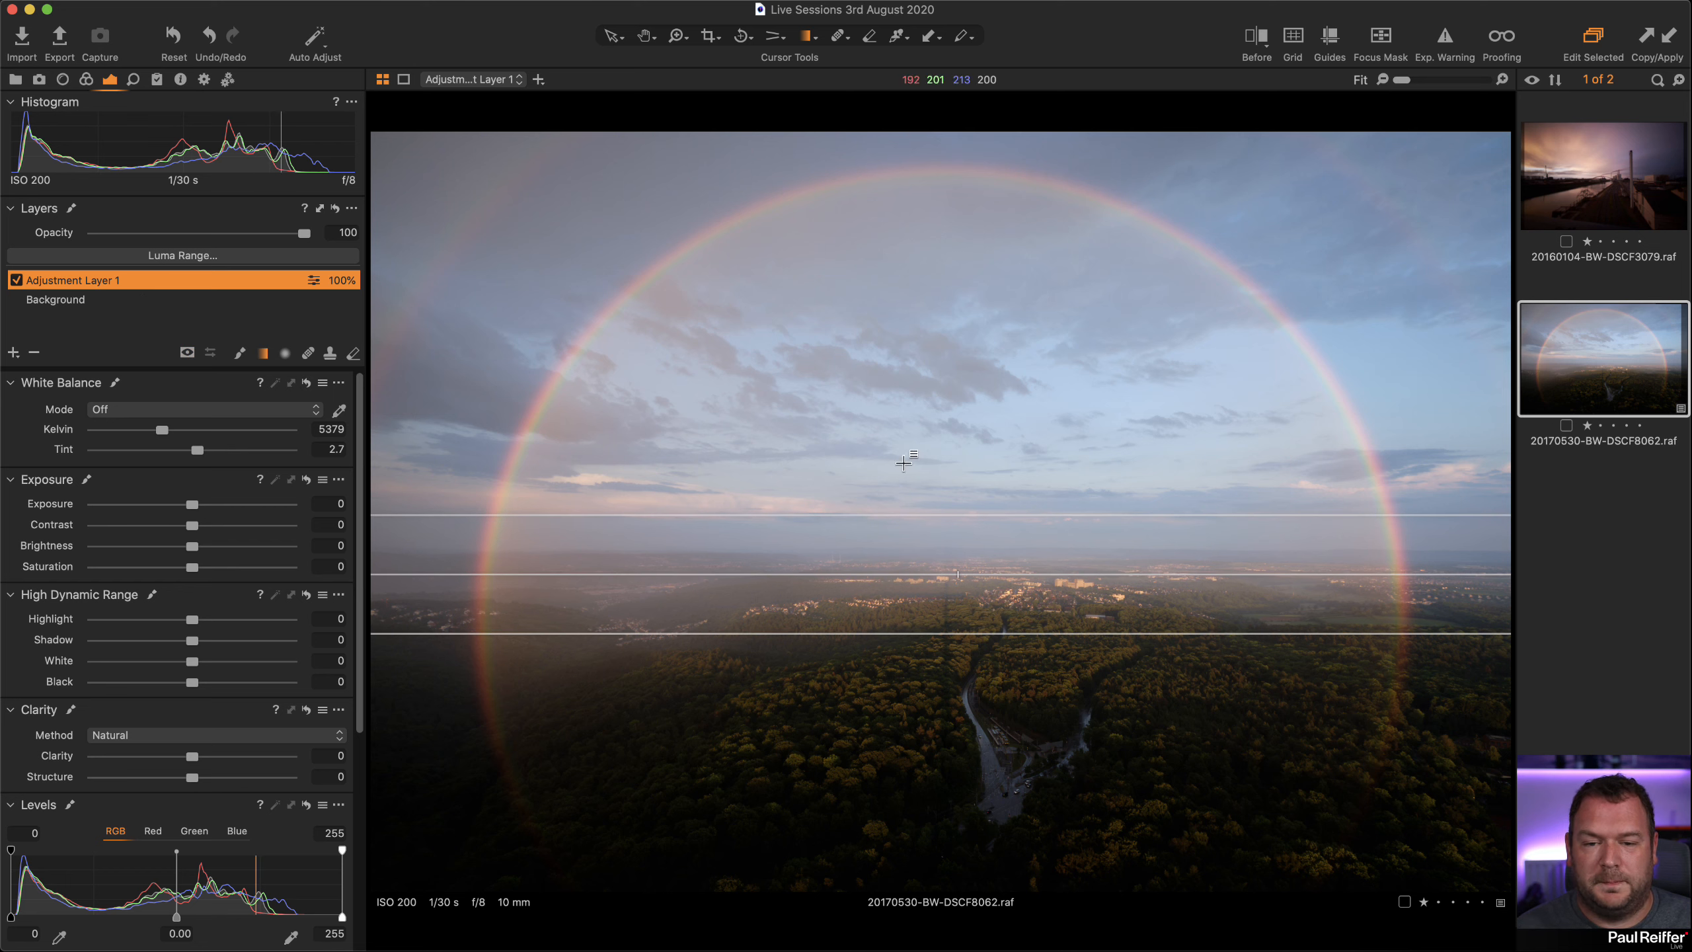
Try darkening the sky layer's exposure to -1.07 and reset it to 0
{"action": "left_click_drag", "start_coordinate": [193, 504], "coordinate": [168, 507]}
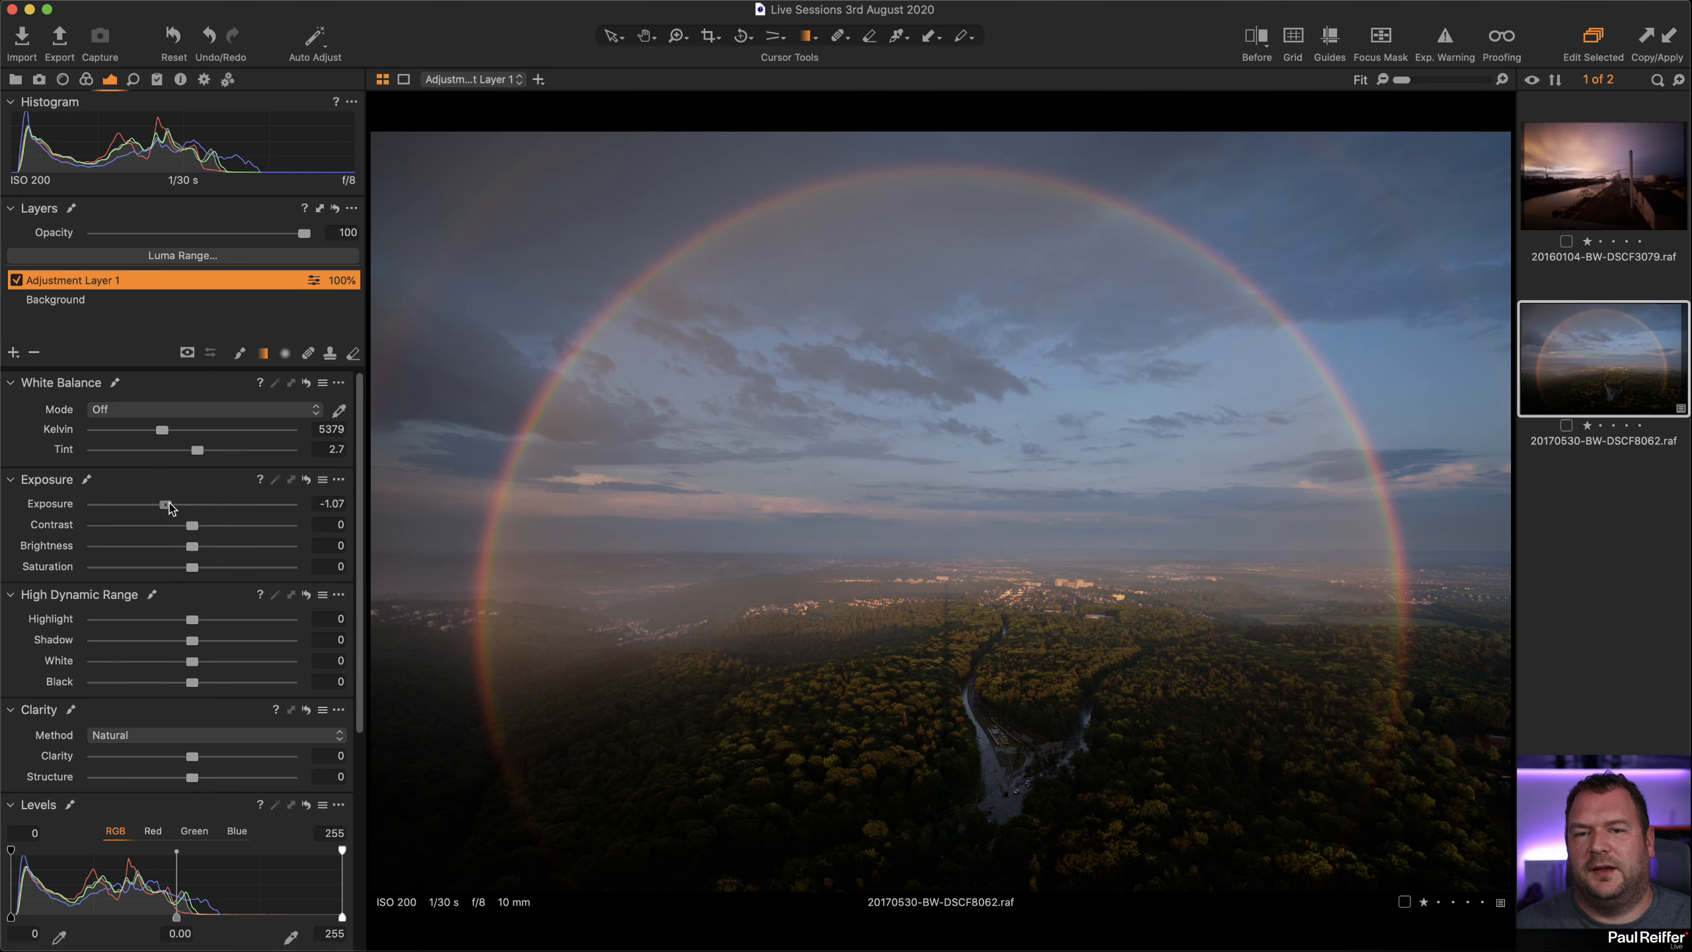
{"action": "double_click", "coordinate": [169, 507]}
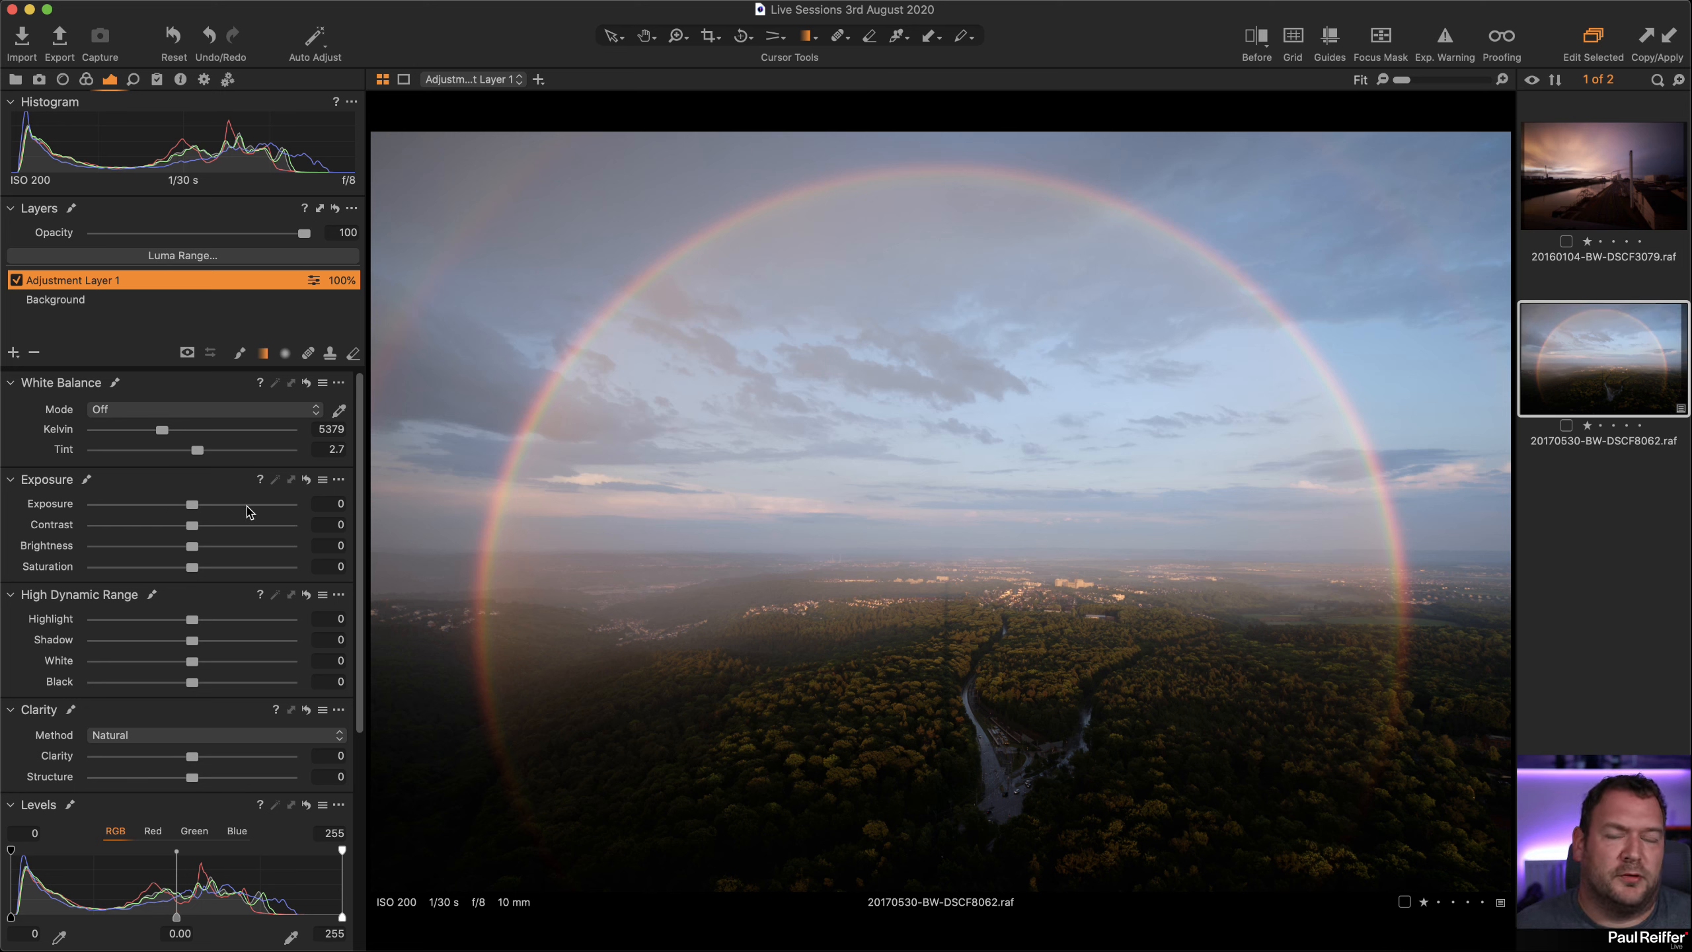
Raise the sky adjustment layer's clarity to 69 and switch its clarity method to Punch
{"action": "left_click", "coordinate": [247, 757]}
{"action": "left_click_drag", "start_coordinate": [248, 763], "coordinate": [265, 763]}
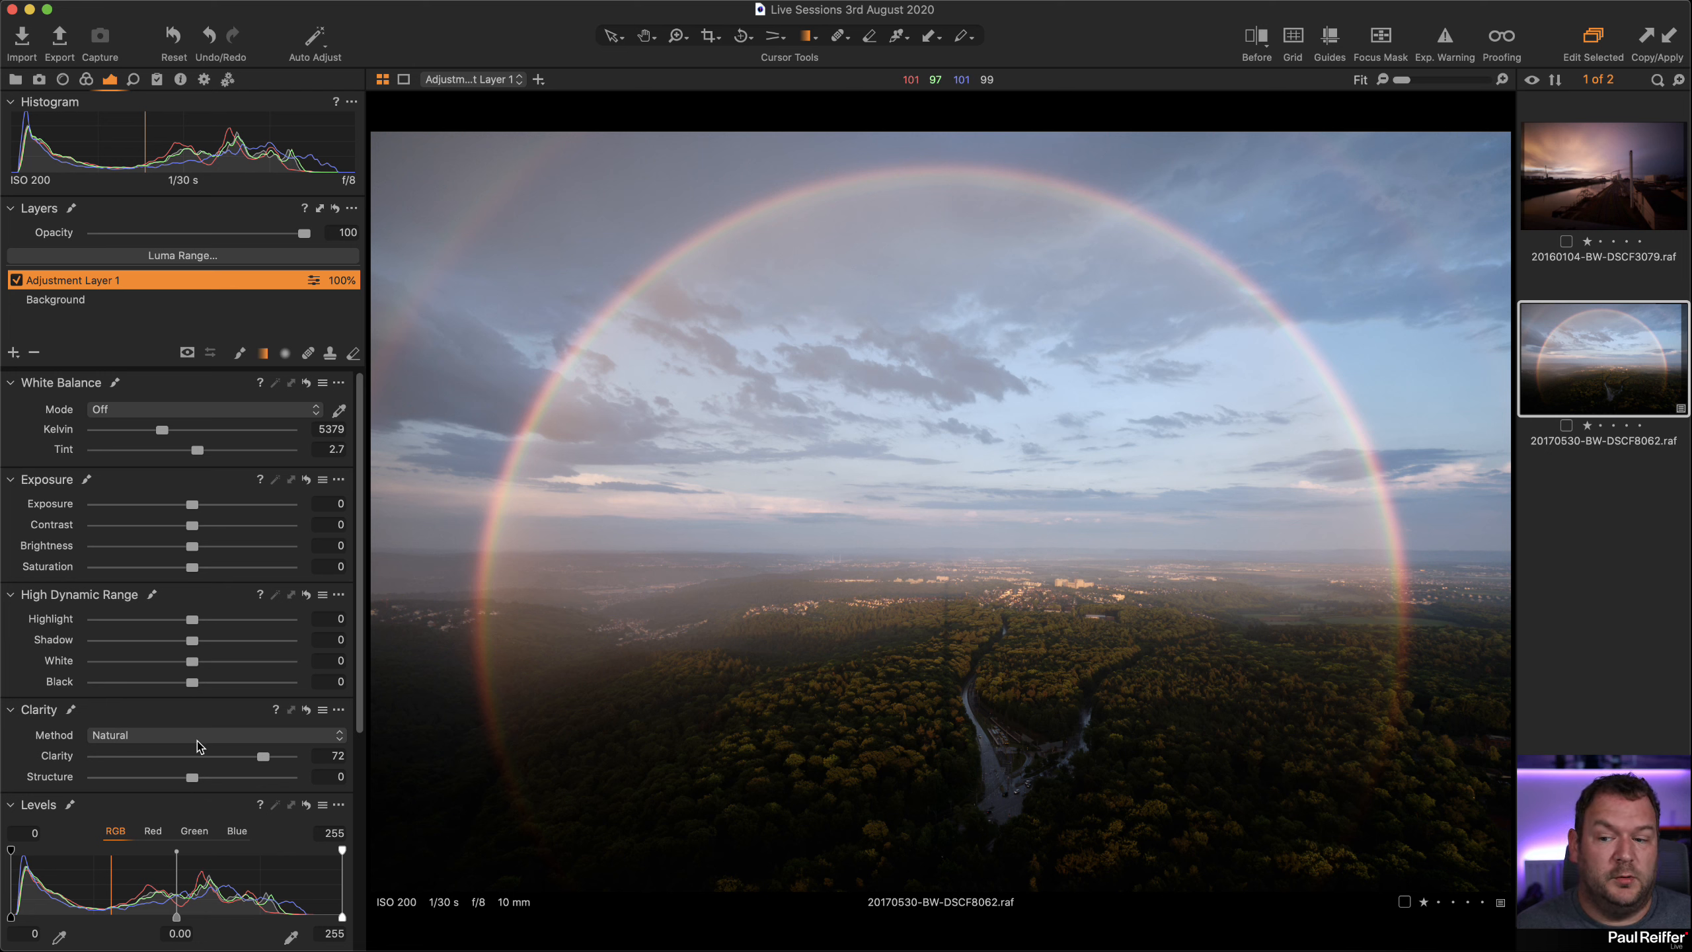
{"action": "left_click_drag", "start_coordinate": [258, 760], "coordinate": [256, 760]}
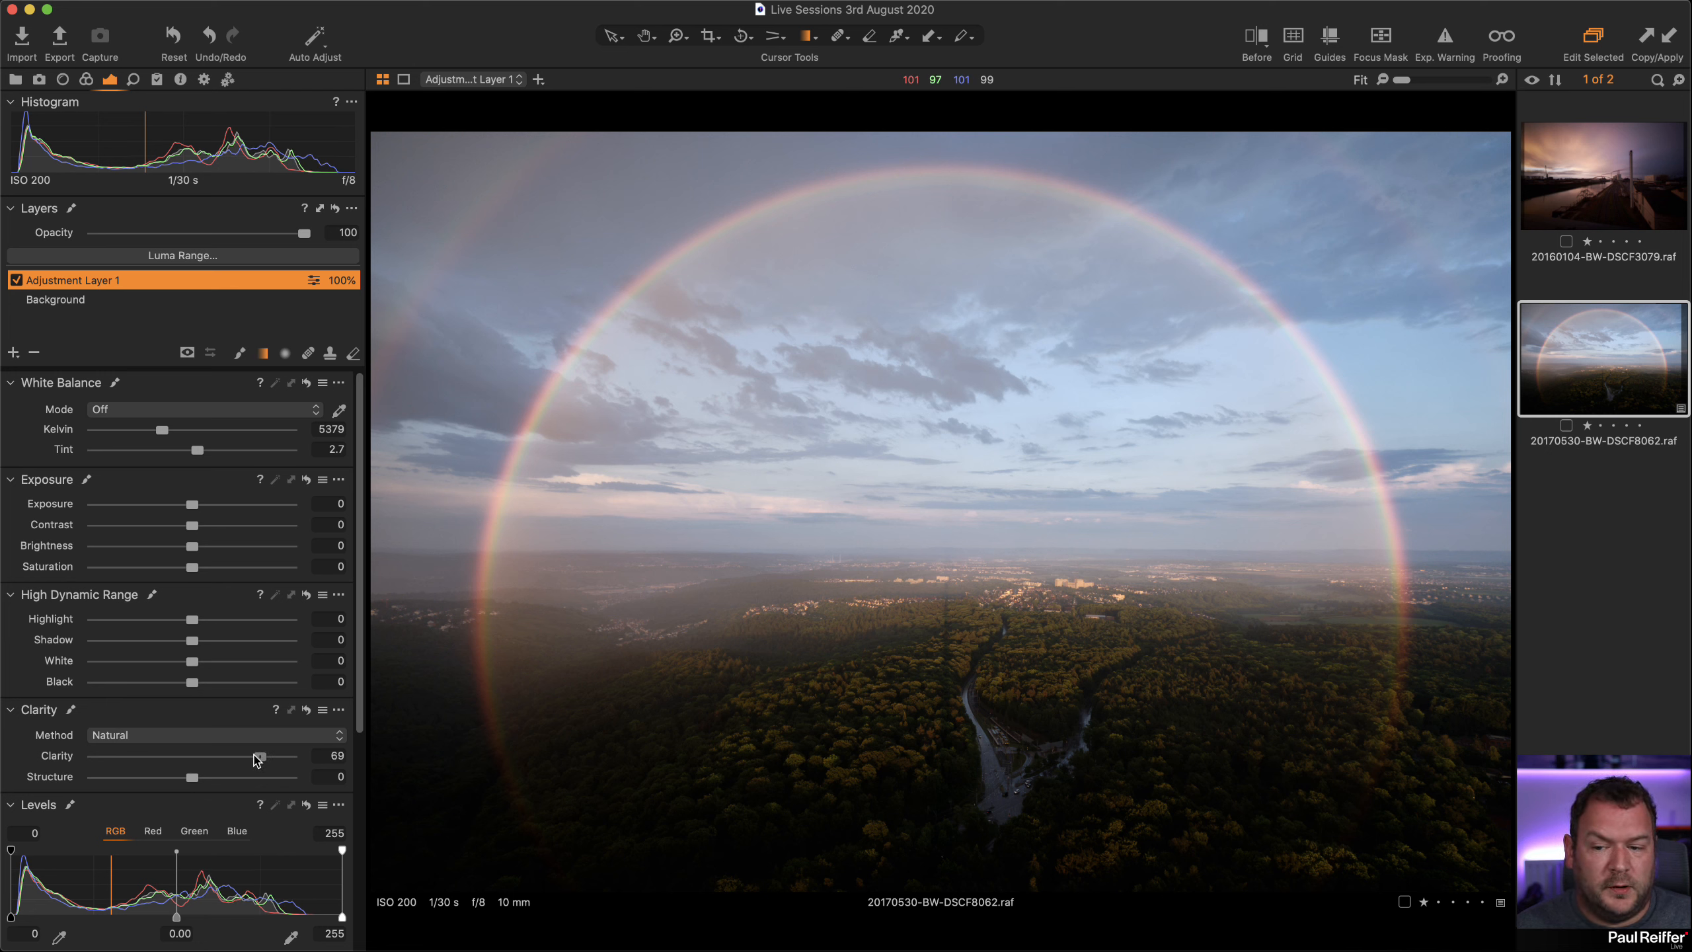
{"action": "left_click", "coordinate": [165, 735]}
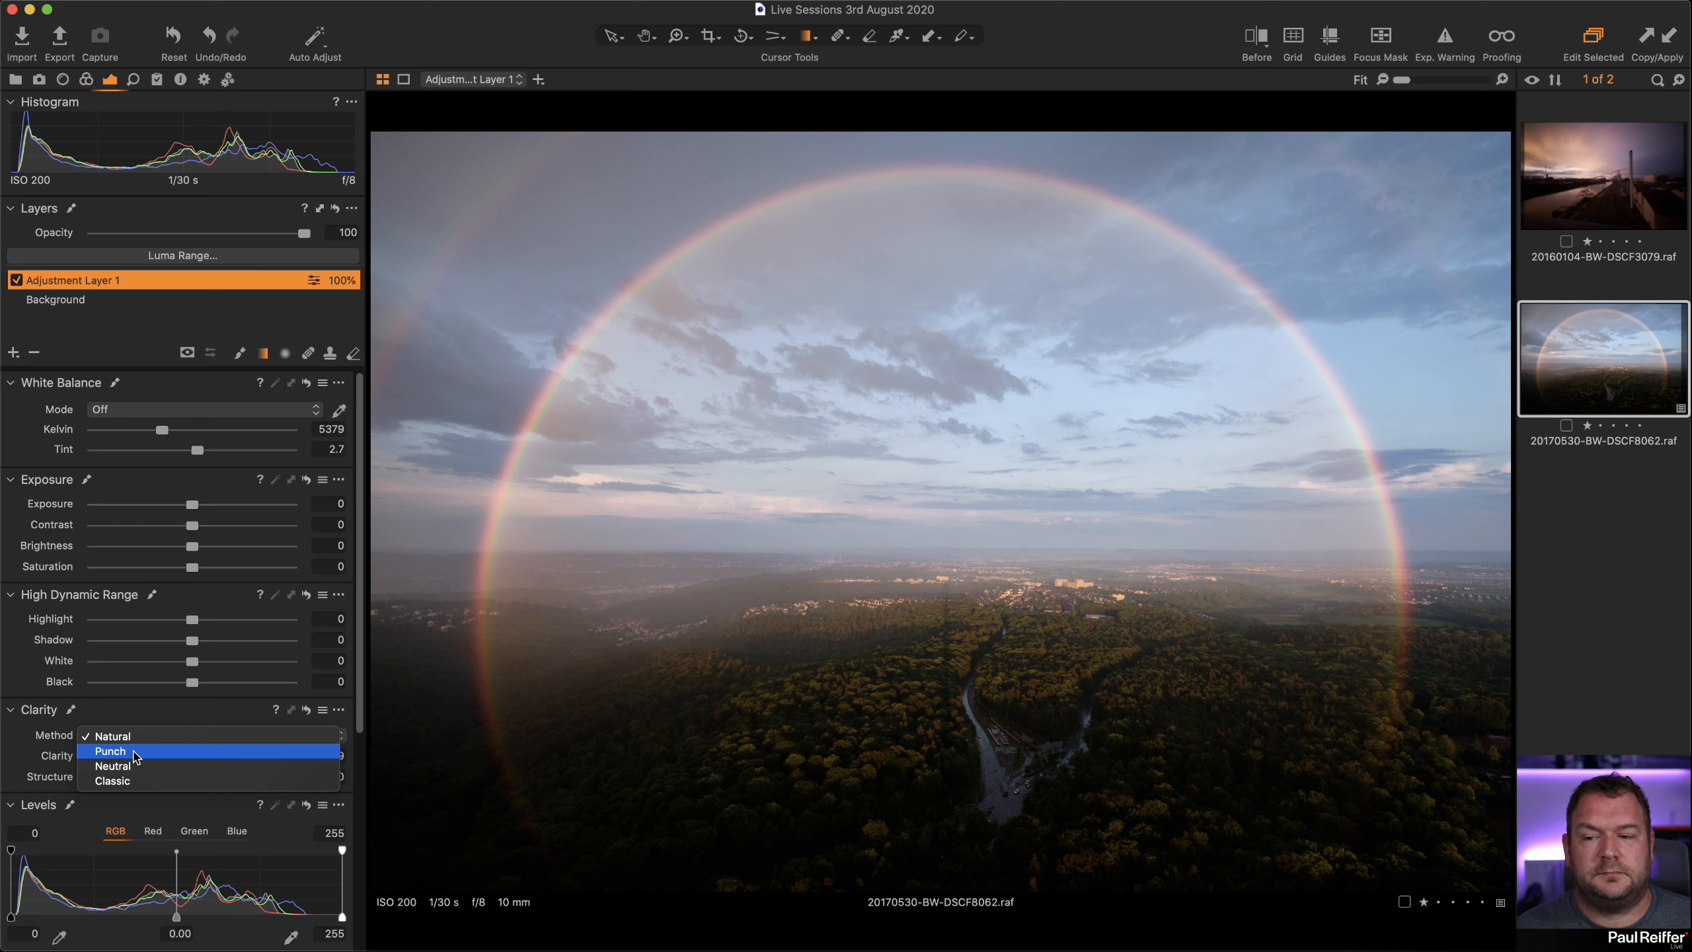
{"action": "left_click", "coordinate": [135, 755]}
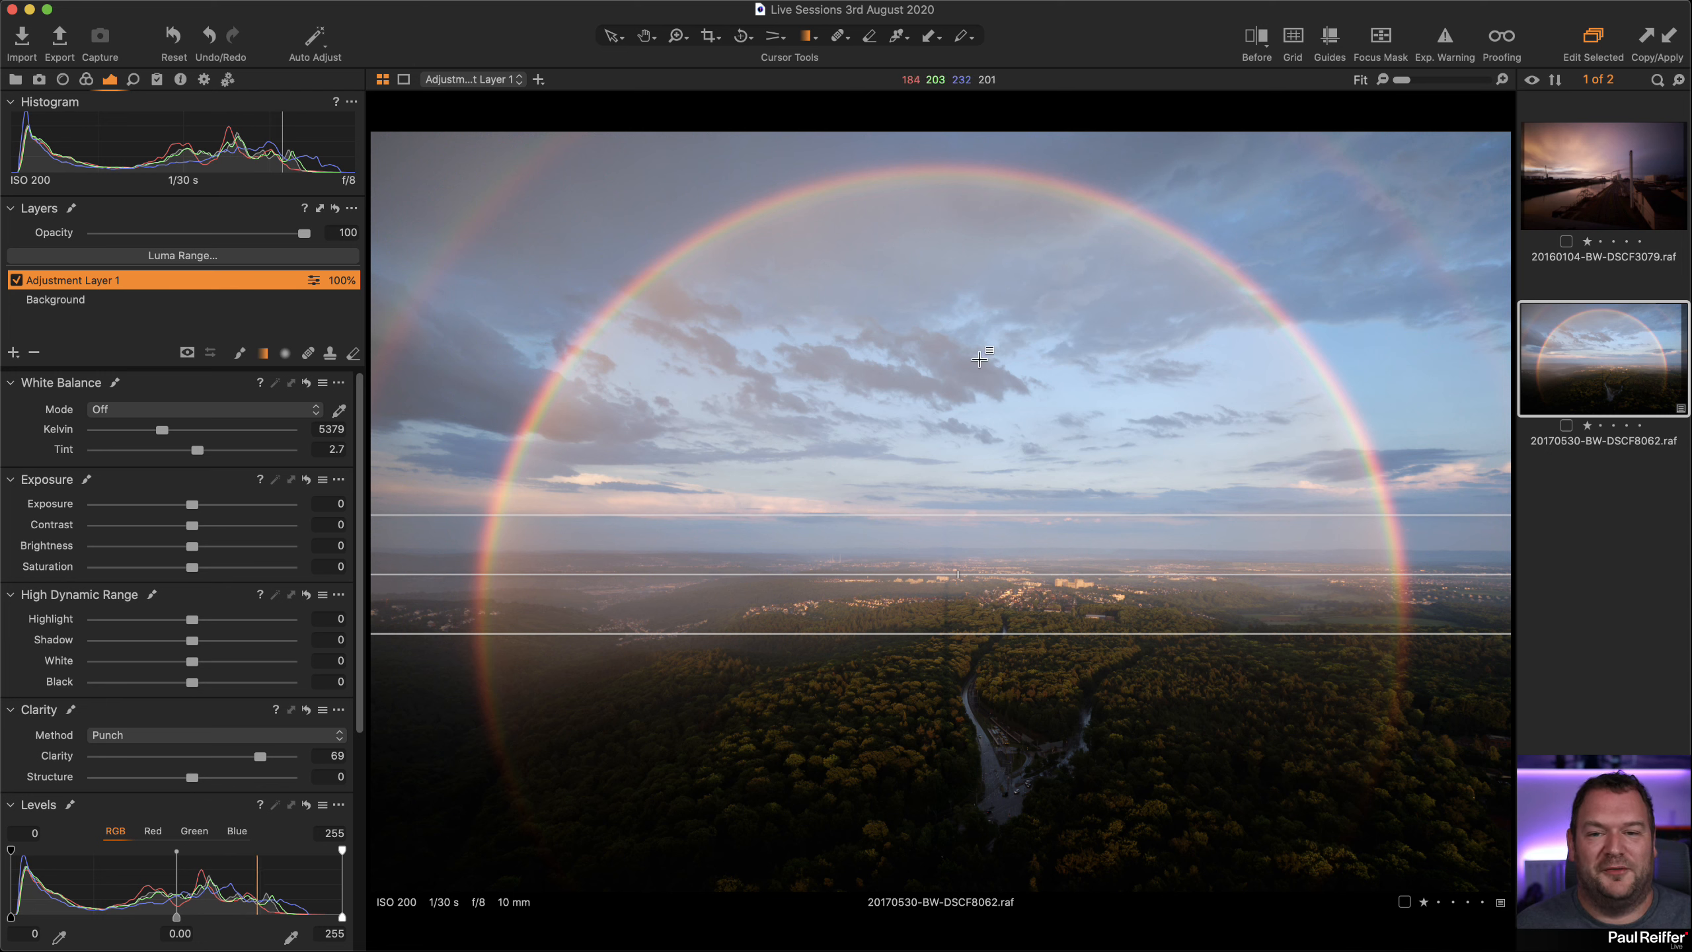
Keep the Punch clarity method on the sky layer and reduce its clarity to 36
{"action": "left_click", "coordinate": [215, 735]}
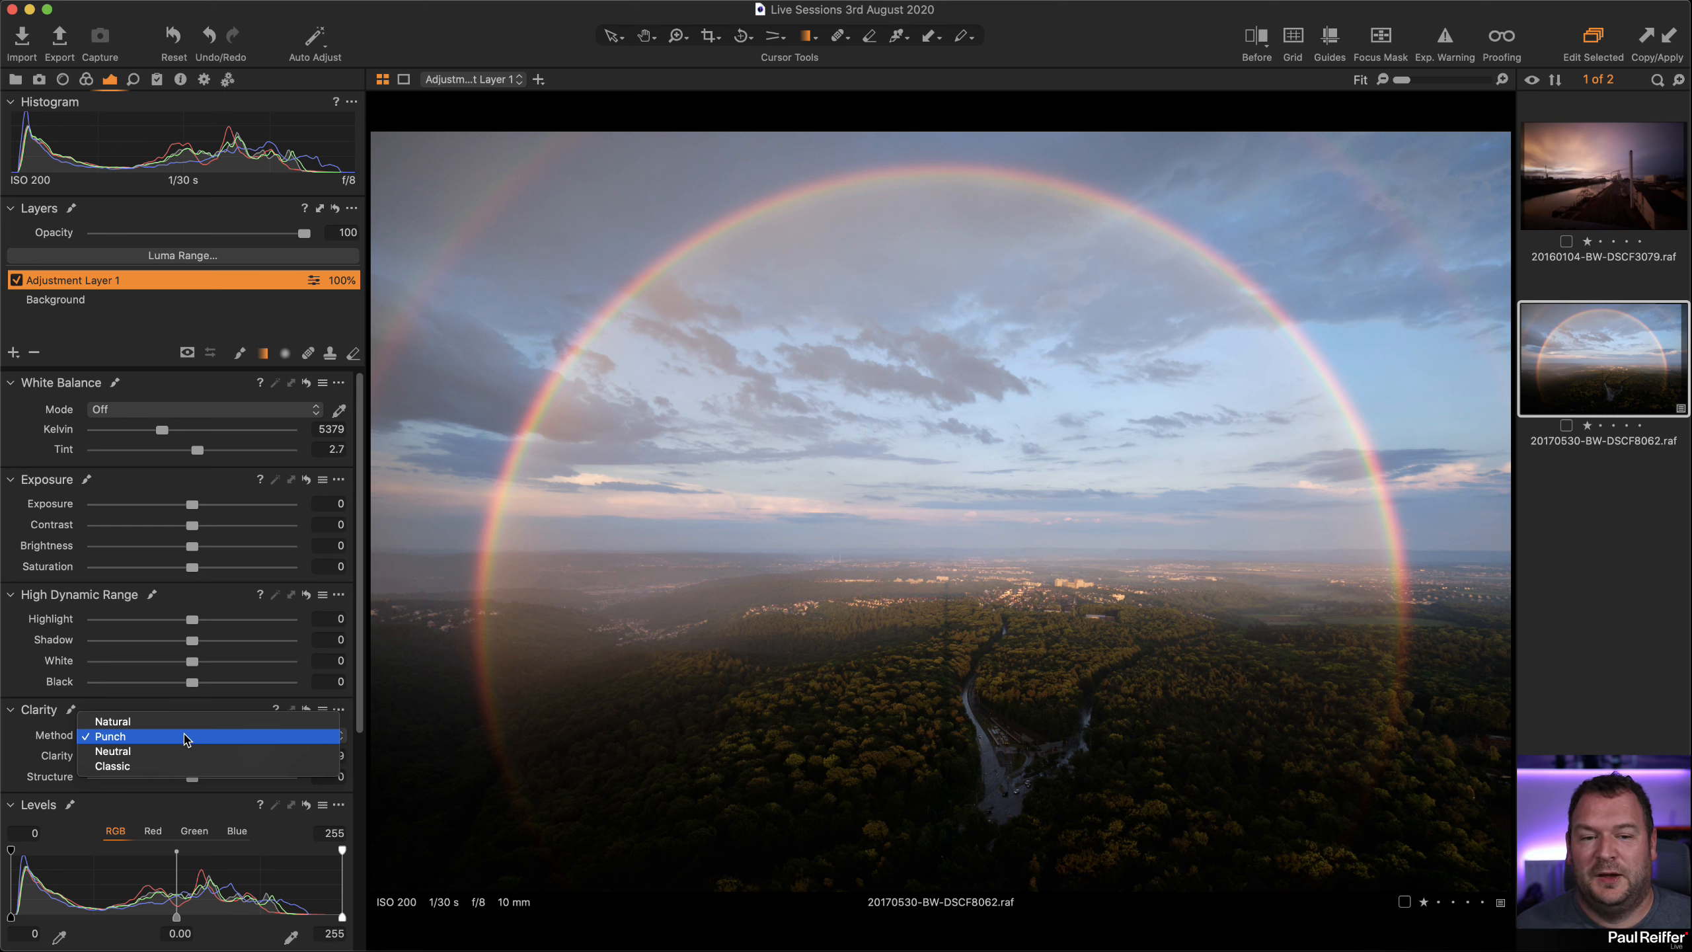
{"action": "left_click", "coordinate": [186, 738]}
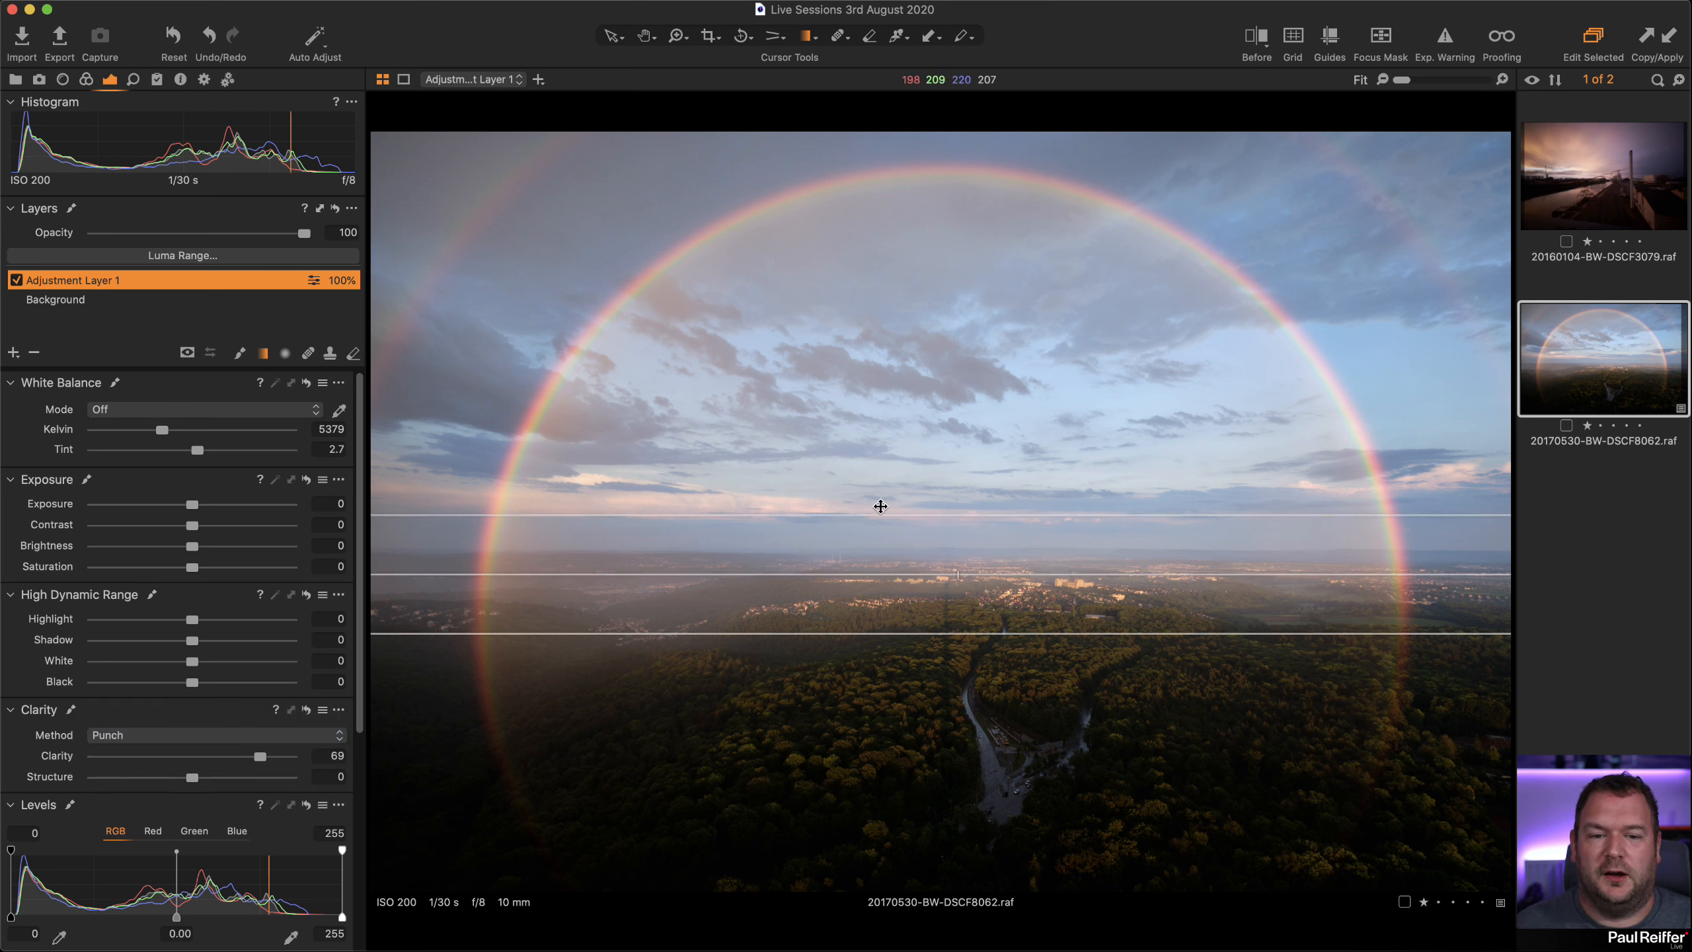
{"action": "left_click_drag", "start_coordinate": [261, 758], "coordinate": [227, 762]}
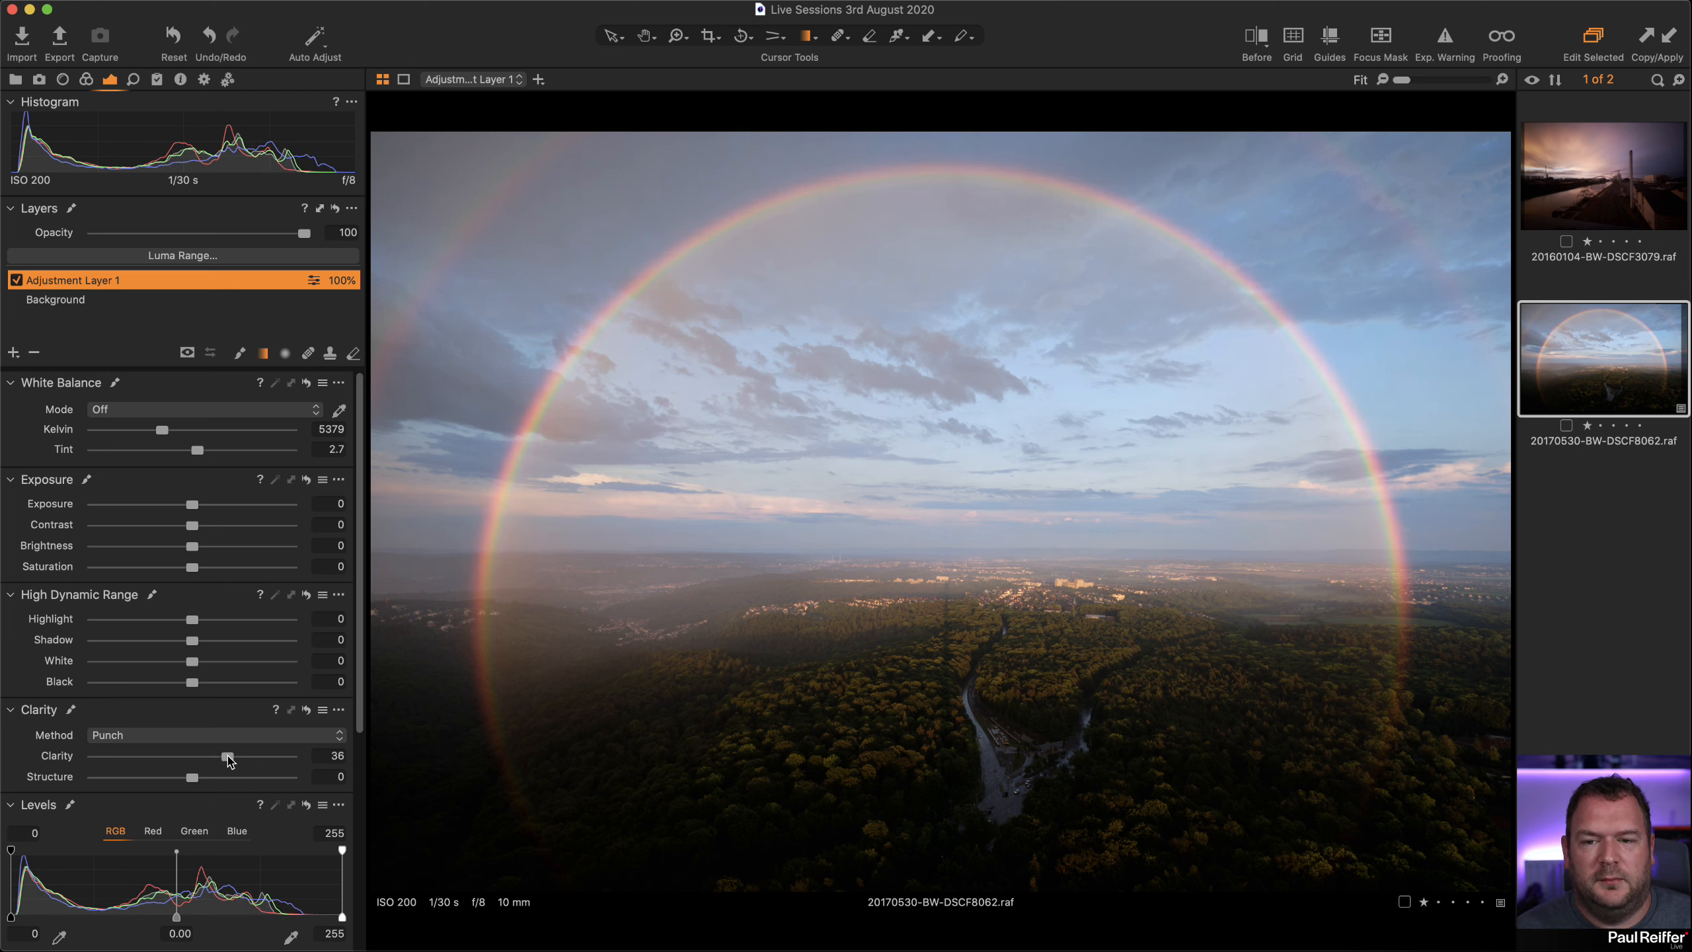
Compare the photo in the before/after split view, sliding the divider to the photo's left edge, and review the clarity methods
{"action": "left_click", "coordinate": [1257, 38]}
{"action": "left_click_drag", "start_coordinate": [941, 511], "coordinate": [570, 670]}
{"action": "left_click_drag", "start_coordinate": [910, 670], "coordinate": [650, 669]}
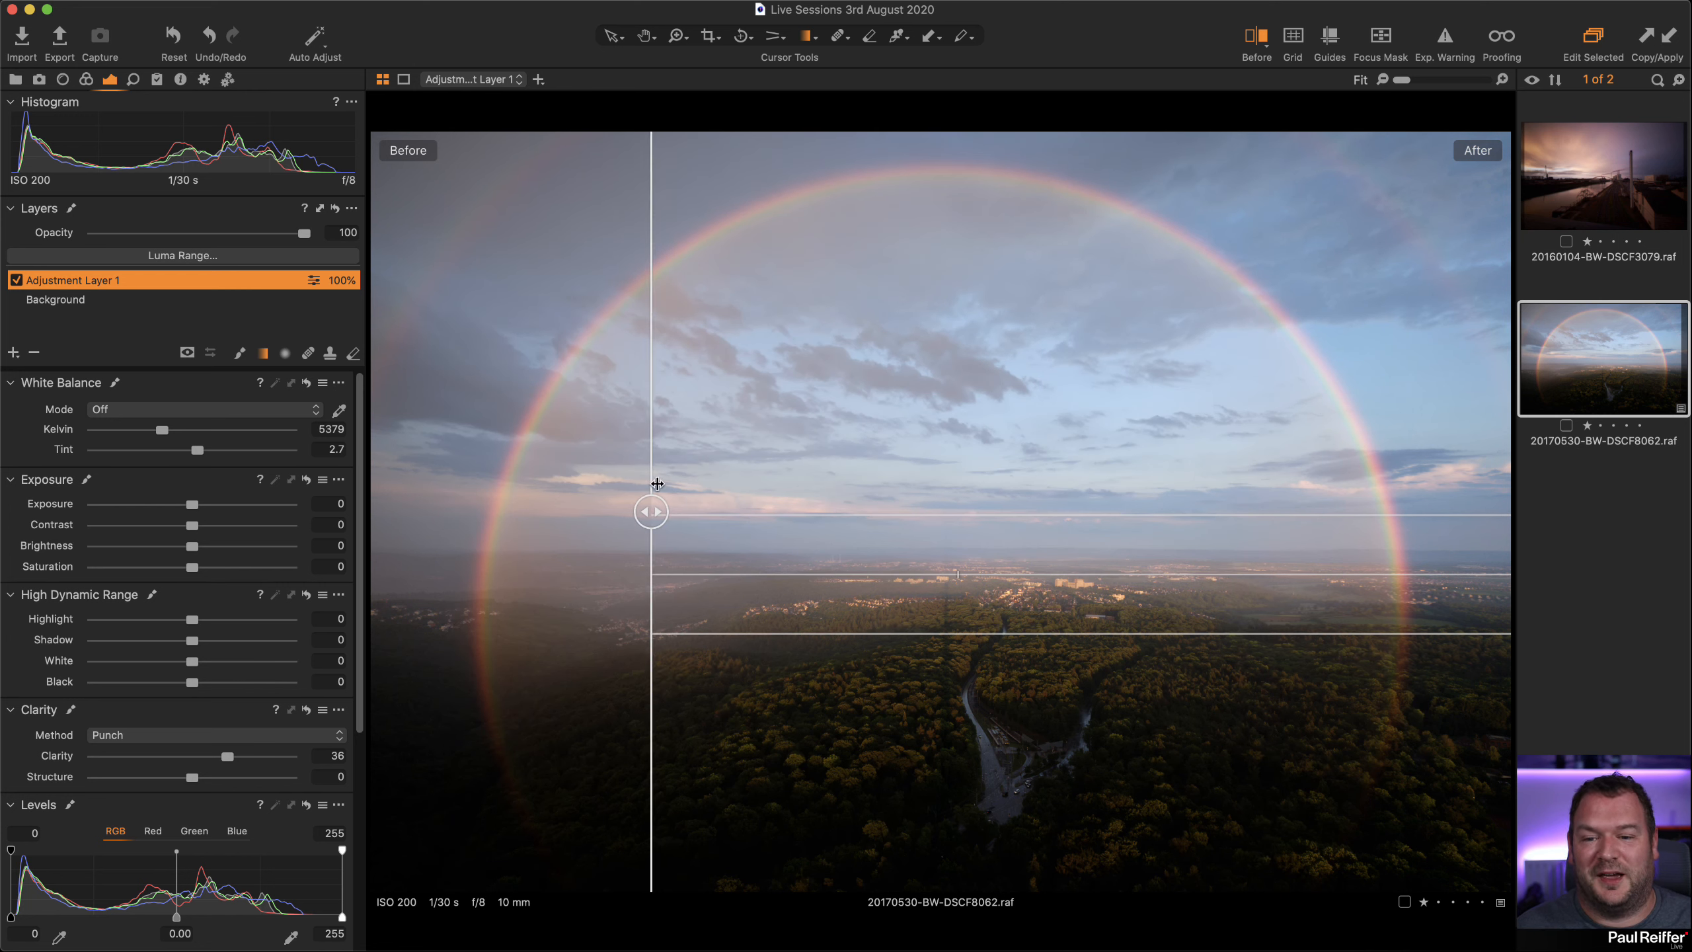
{"action": "left_click_drag", "start_coordinate": [648, 513], "coordinate": [309, 560]}
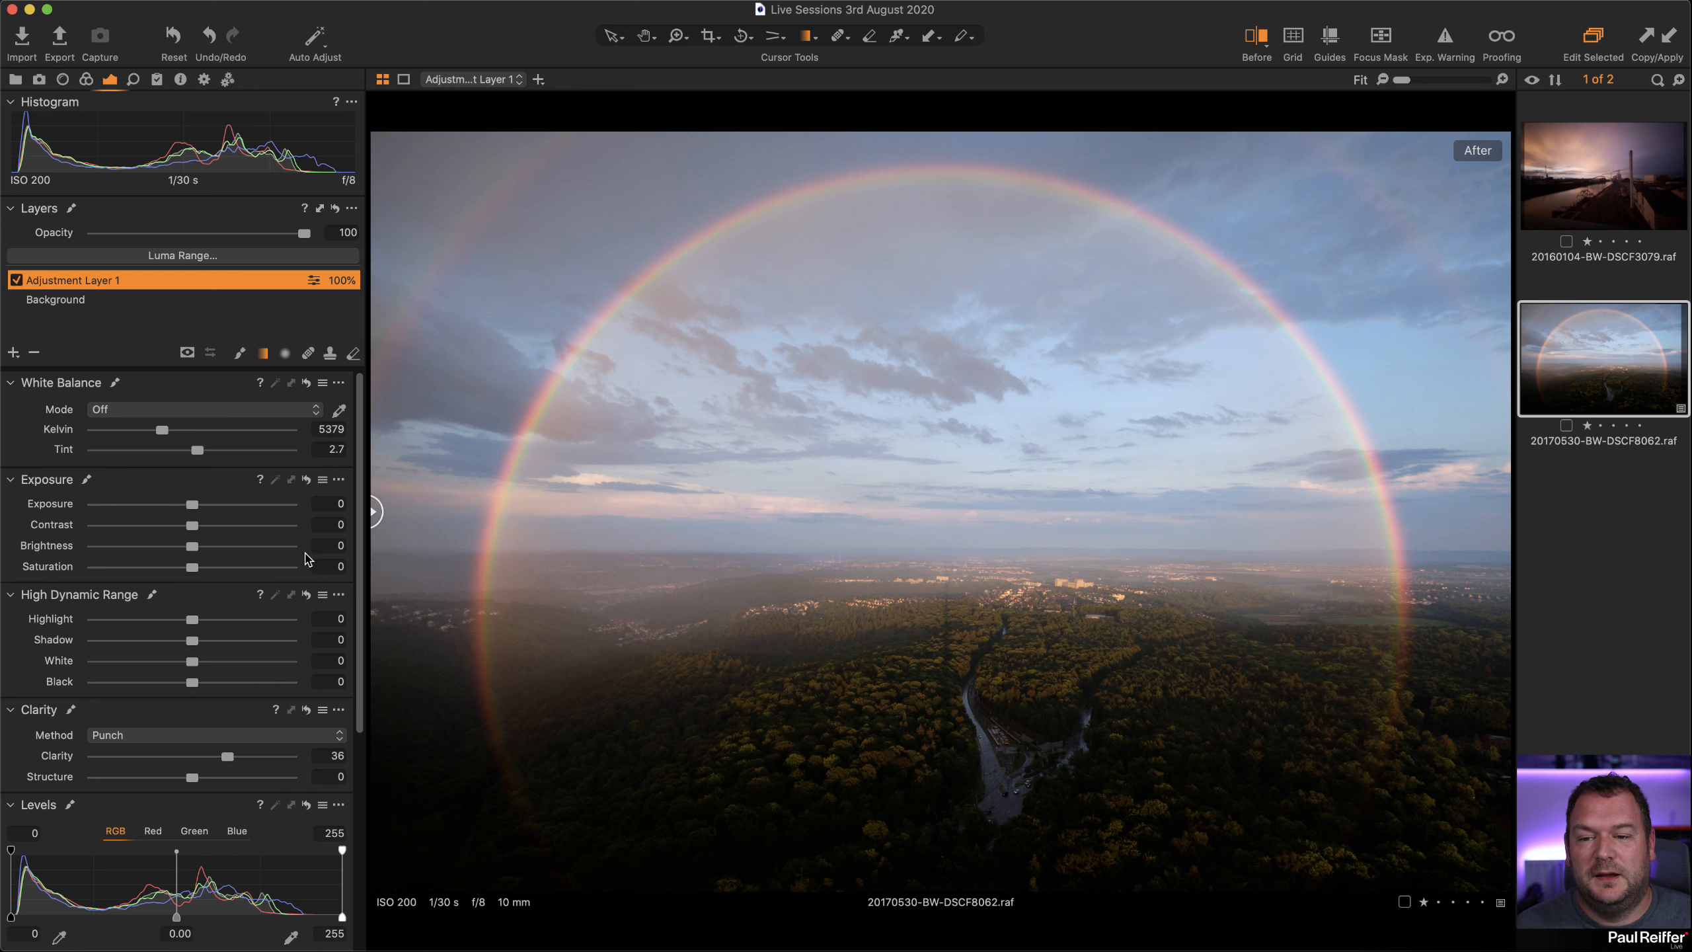
{"action": "left_click", "coordinate": [143, 740]}
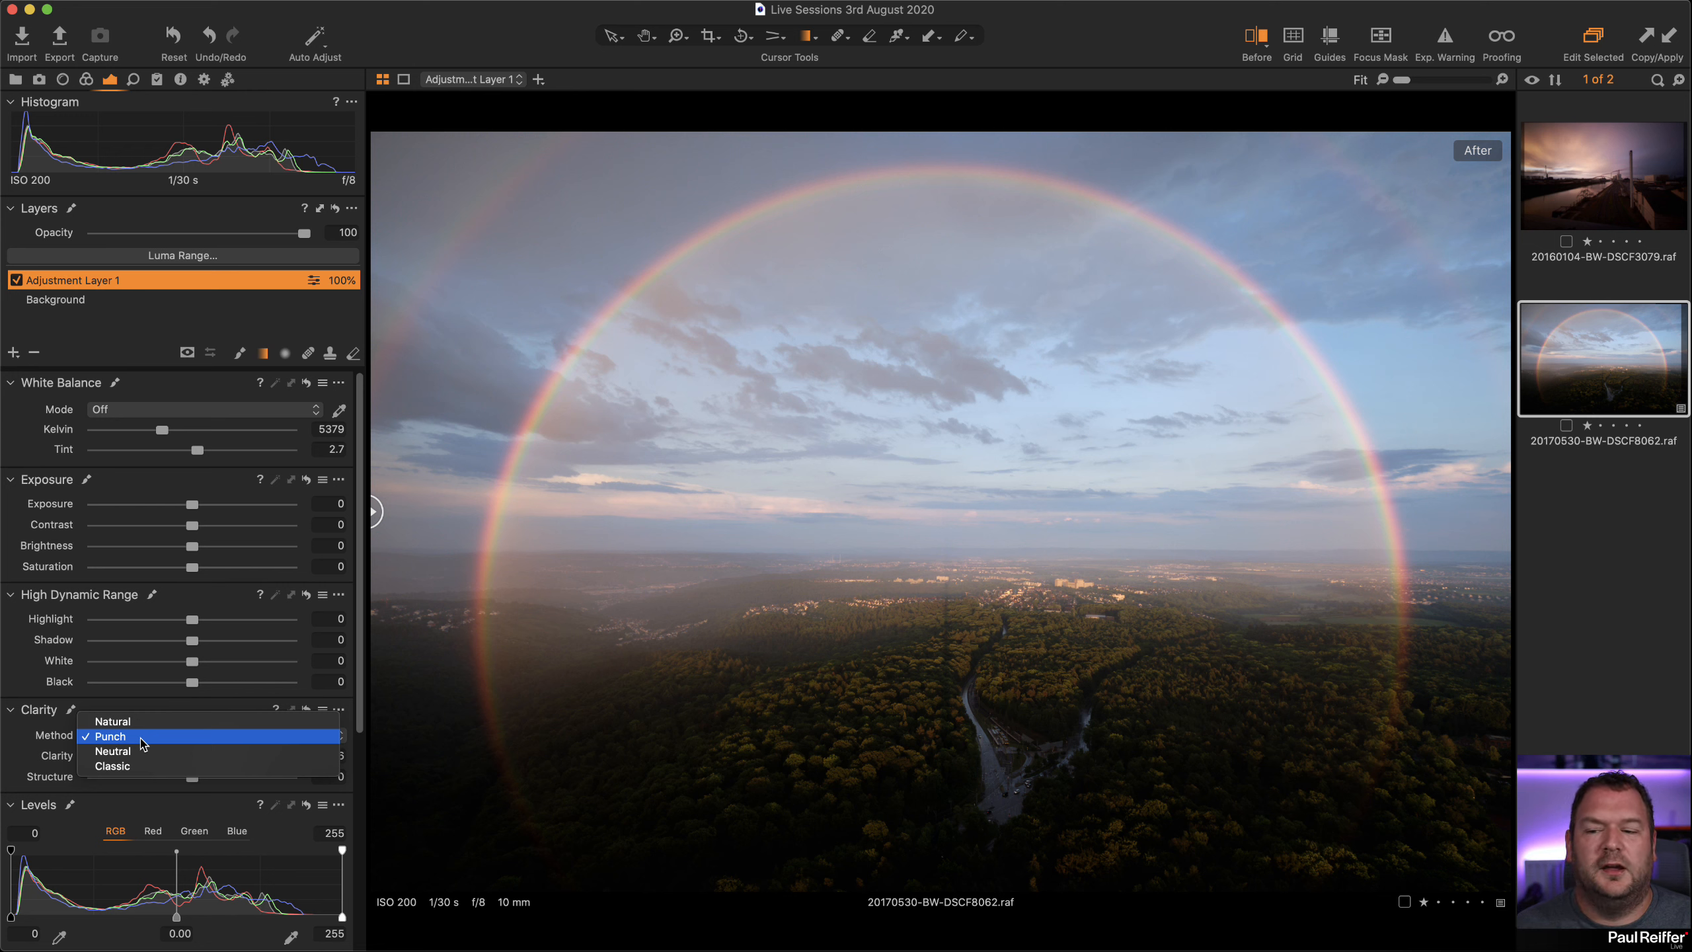
{"action": "left_click", "coordinate": [142, 743]}
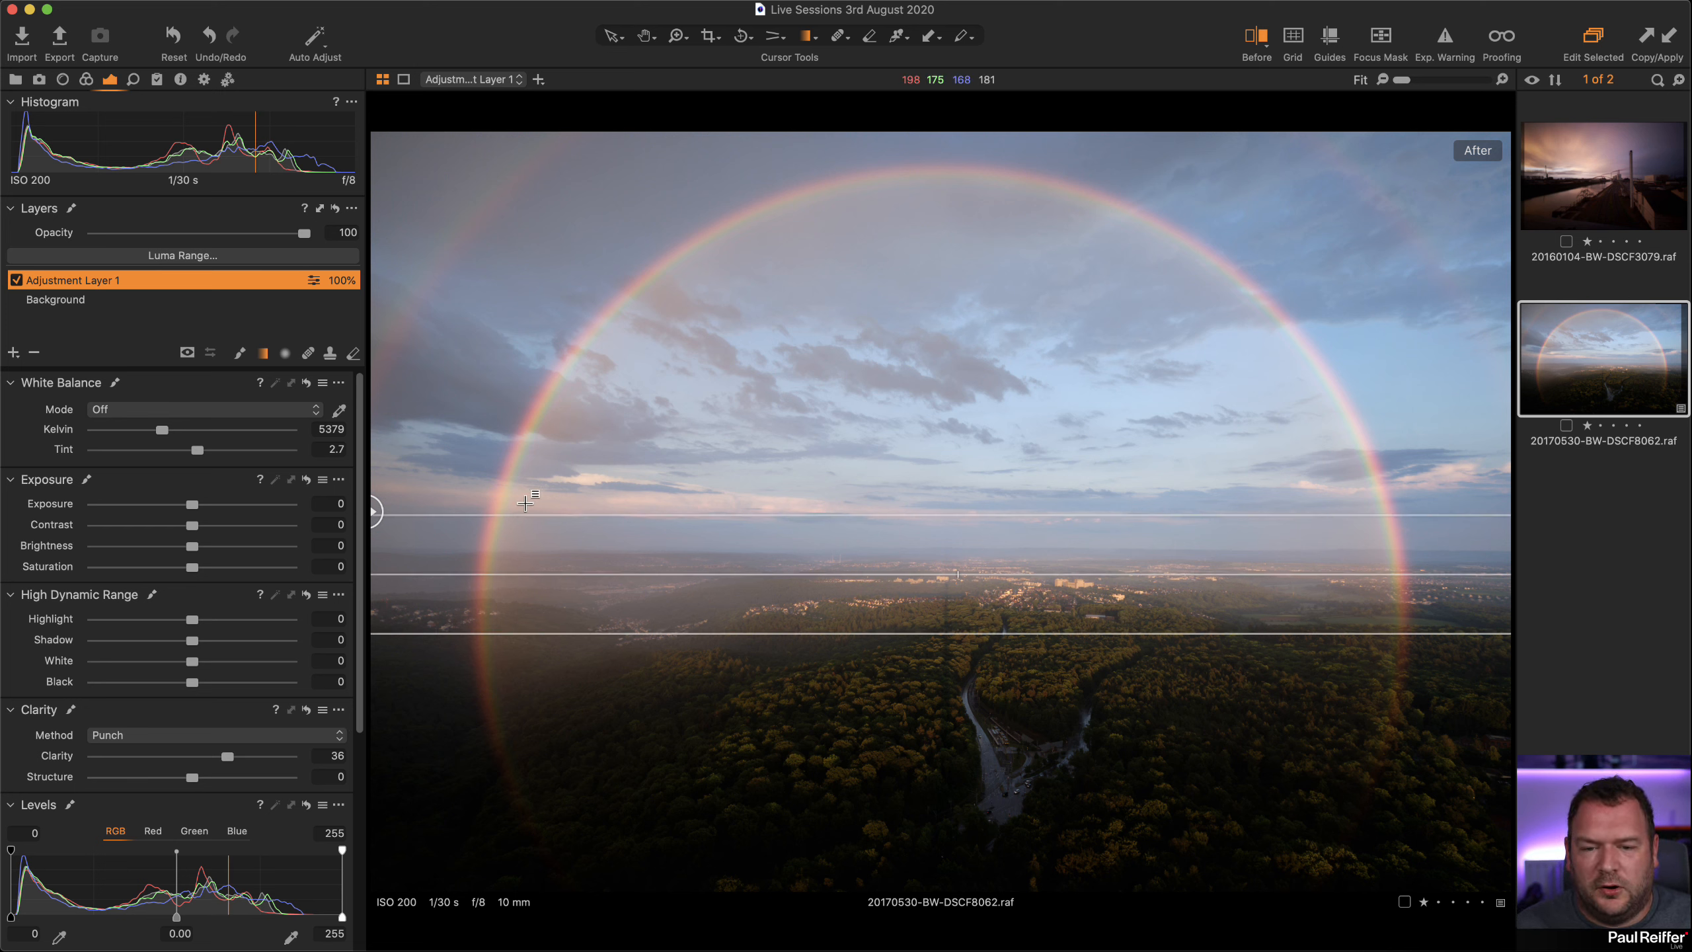
Set the Background layer's white balance to 4799 Kelvin with a tint of 4.2
{"action": "left_click", "coordinate": [111, 301]}
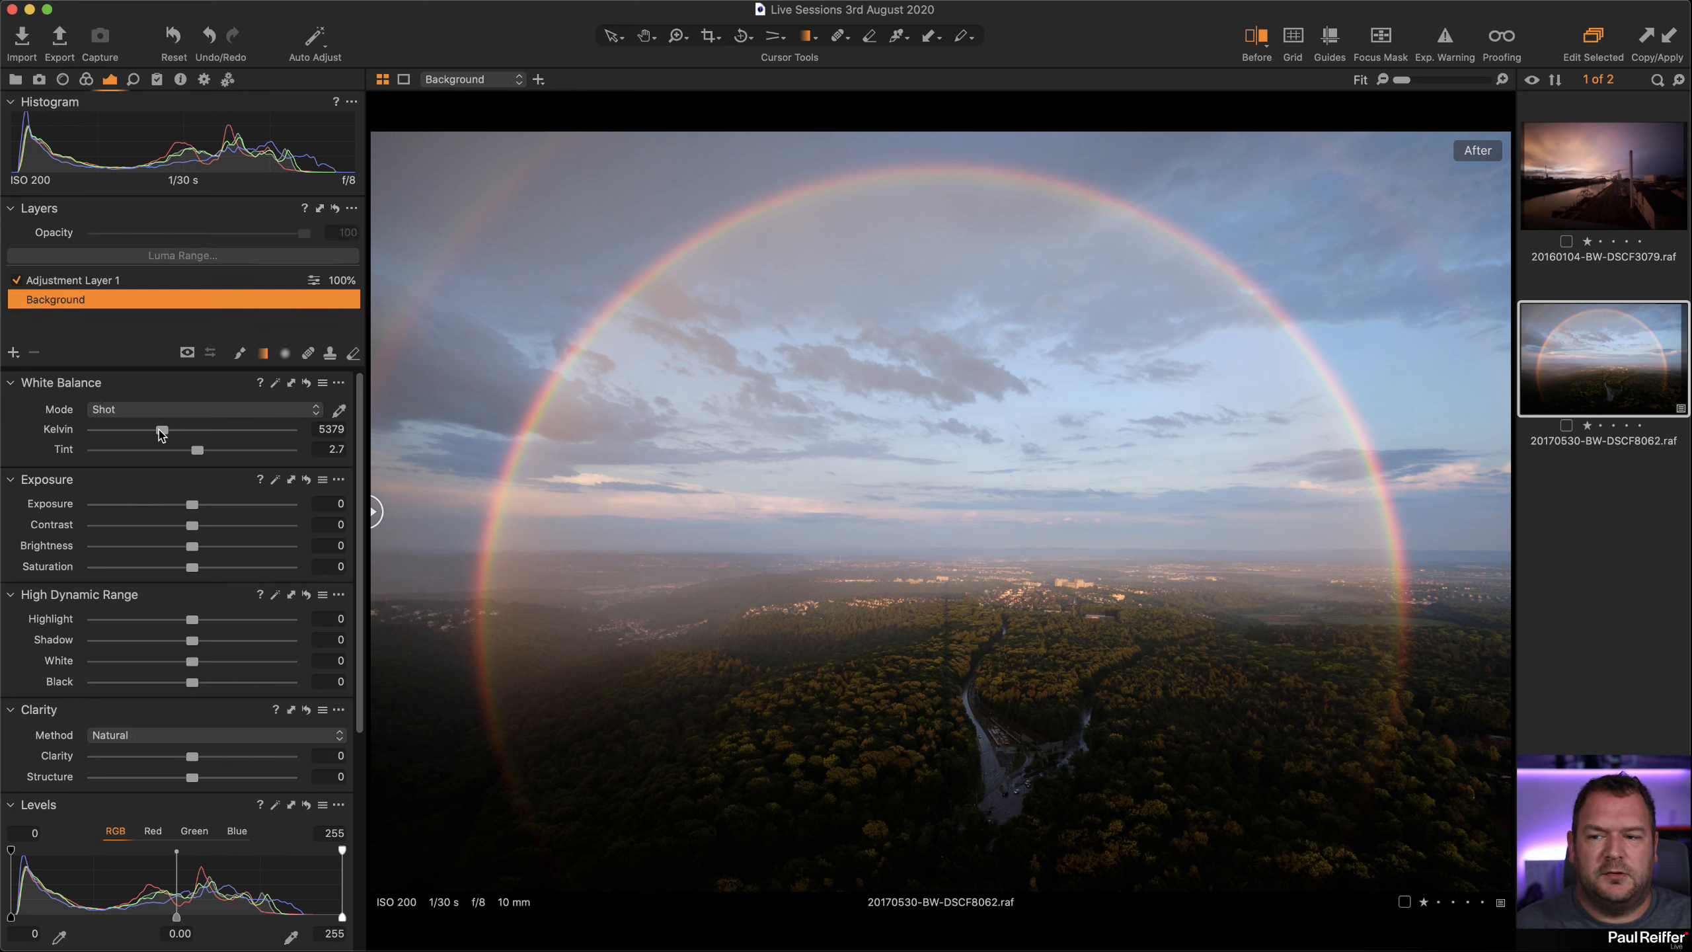
{"action": "left_click_drag", "start_coordinate": [162, 429], "coordinate": [153, 430]}
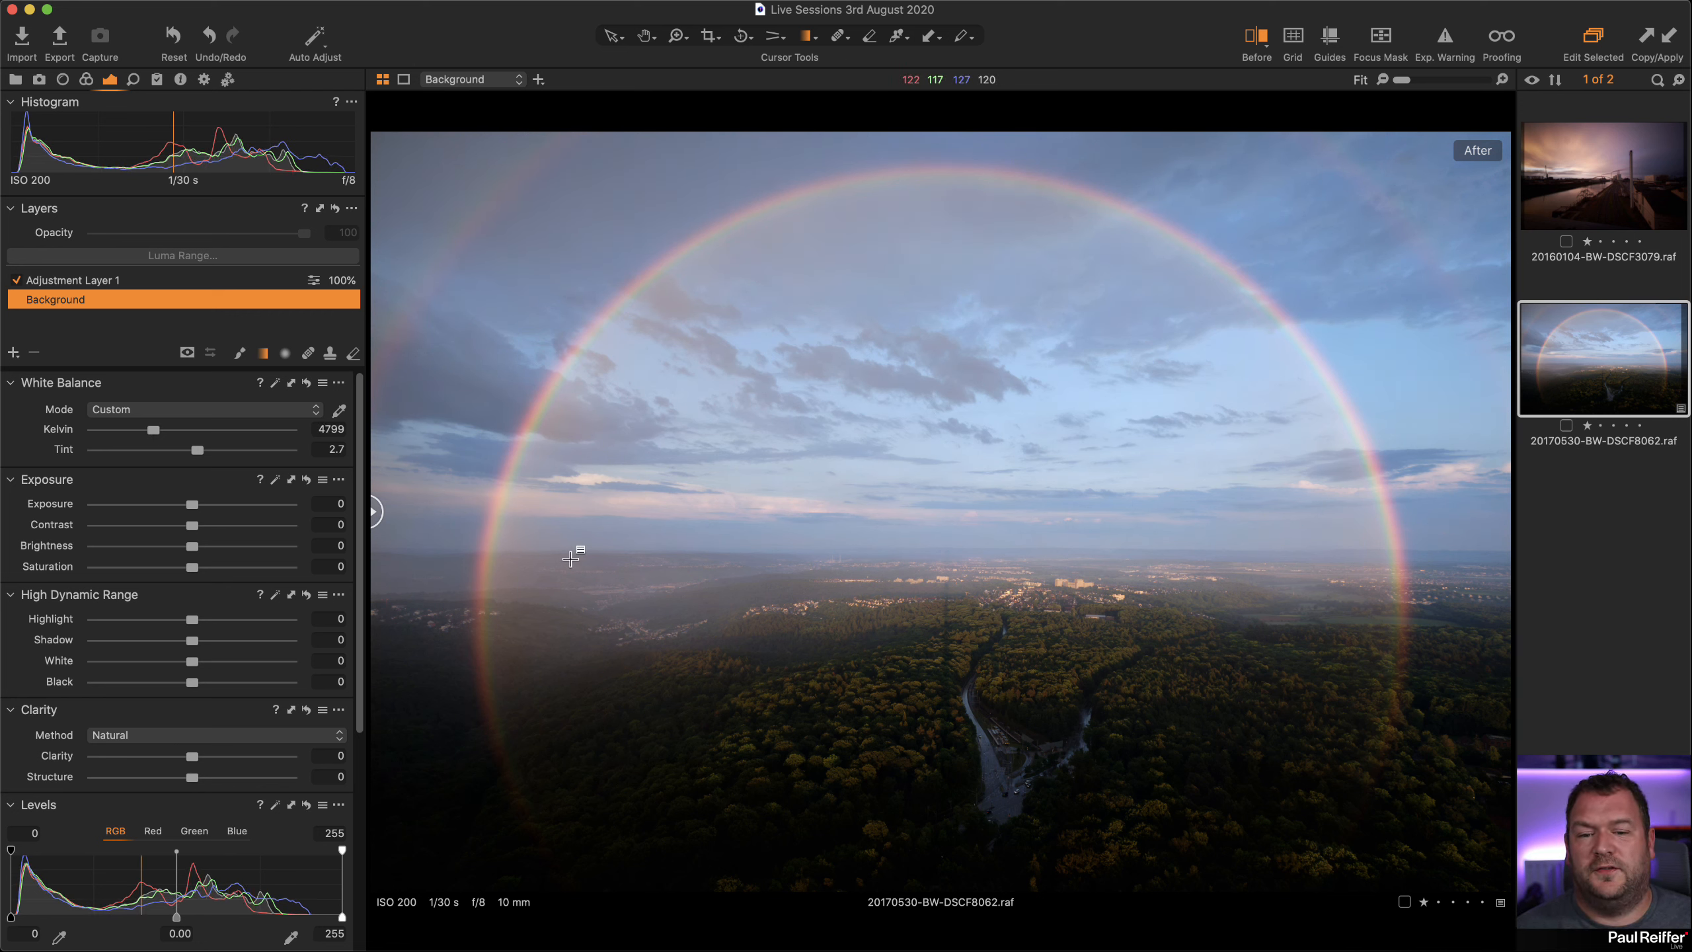
{"action": "left_click_drag", "start_coordinate": [197, 449], "coordinate": [204, 456]}
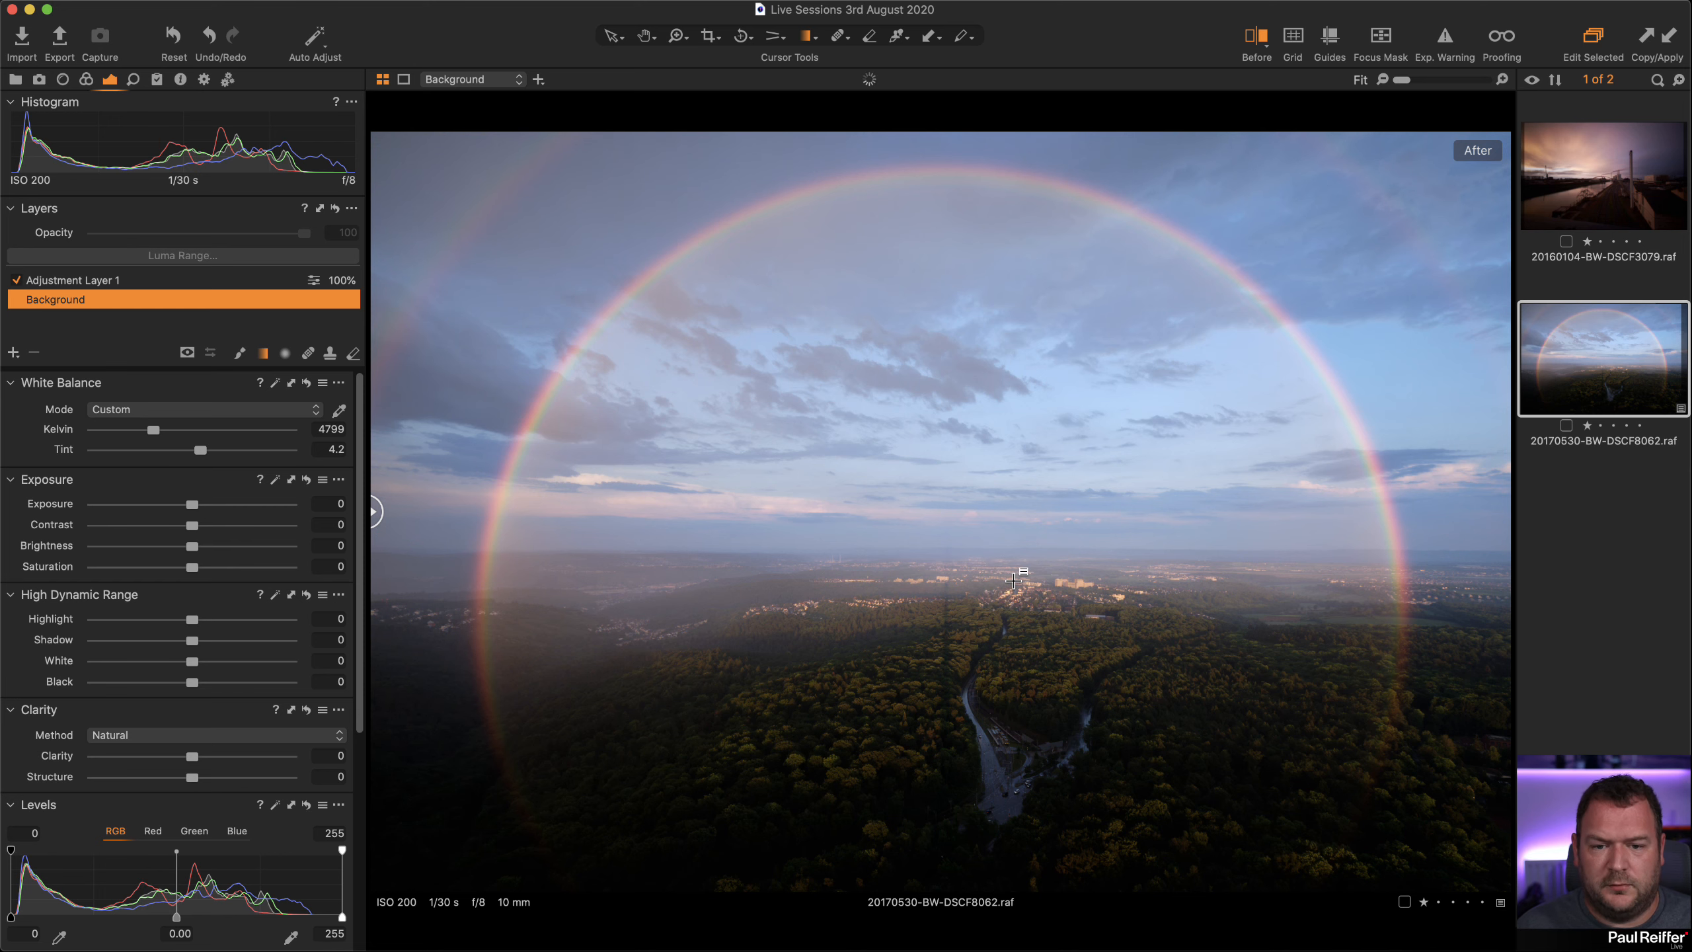
Check the mask overlay of Adjustment Layer 1 over the sky and hide it
{"action": "left_click", "coordinate": [184, 279]}
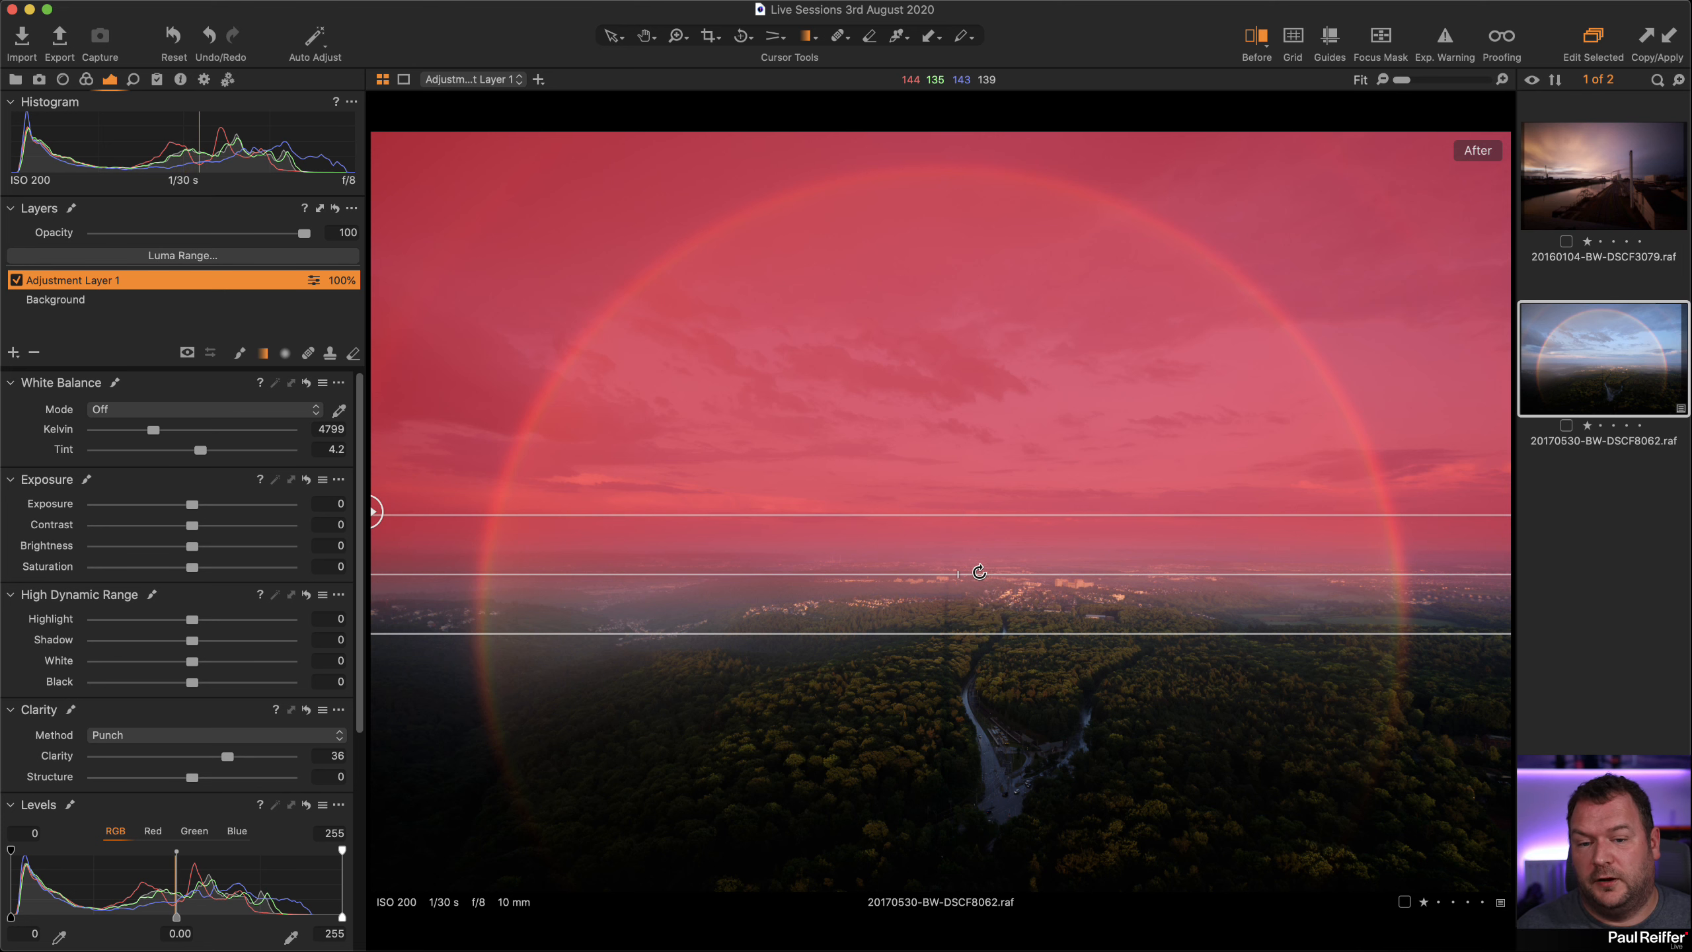
{"action": "key", "text": "m"}
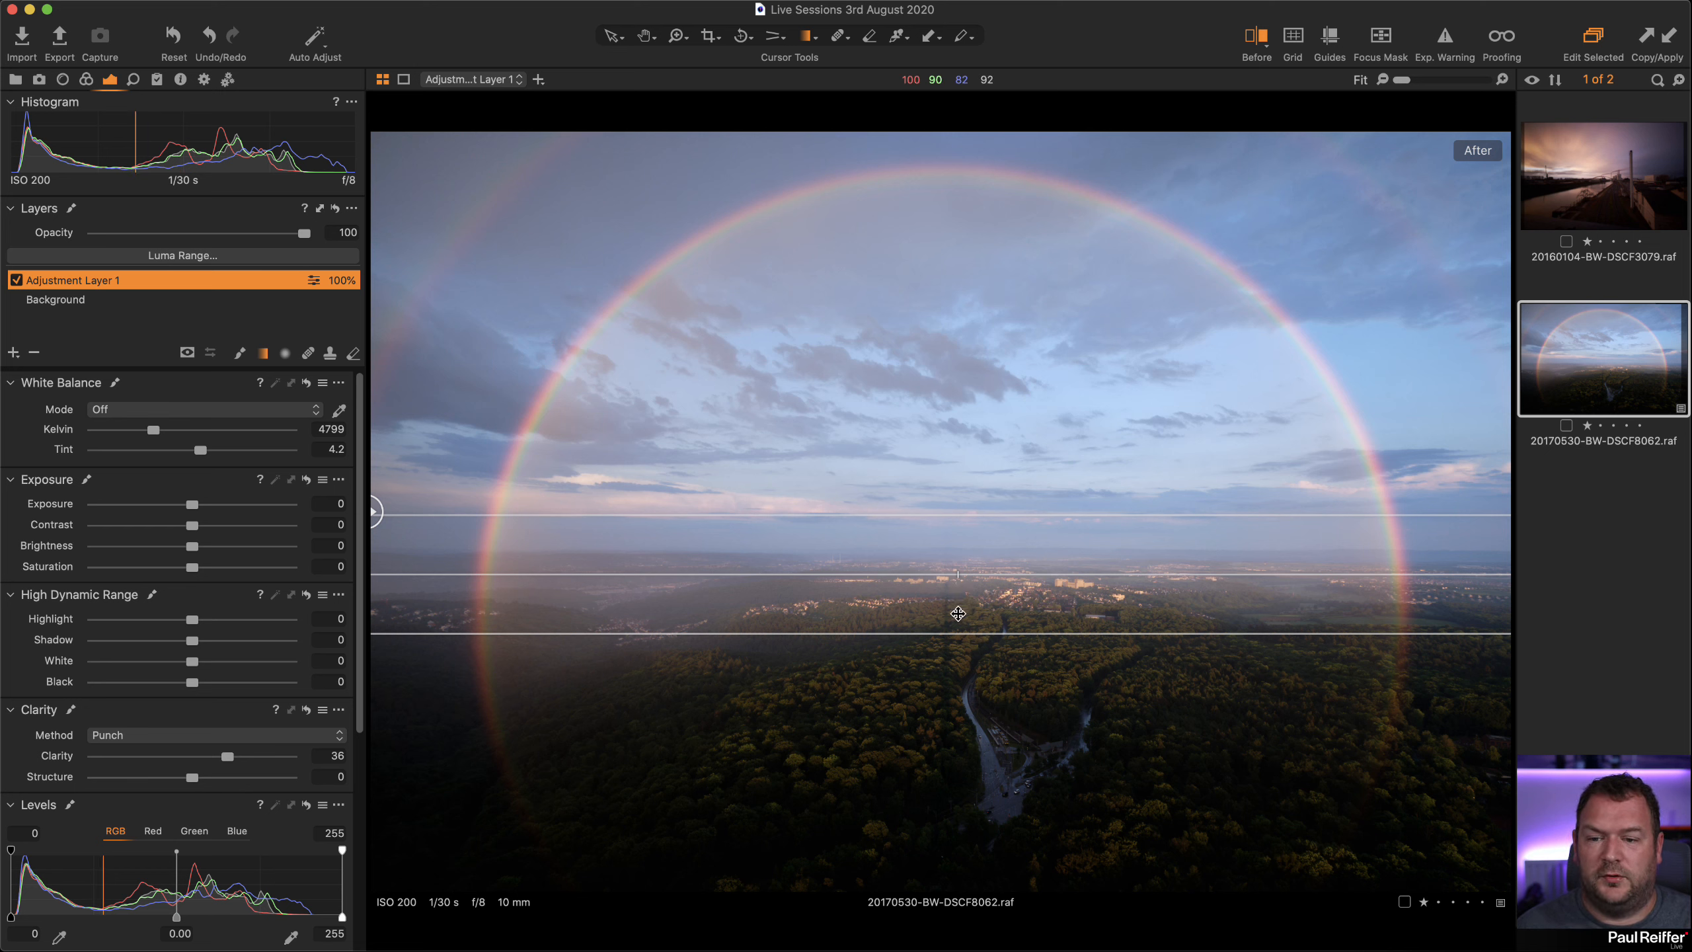
On the Background layer, set the RGB levels' input white point to 246 and the input black point to 3
{"action": "scroll", "coordinate": [240, 746], "scroll_direction": "down", "scroll_amount": 2}
{"action": "scroll", "coordinate": [240, 746], "scroll_direction": "down", "scroll_amount": 5}
{"action": "left_click", "coordinate": [87, 301]}
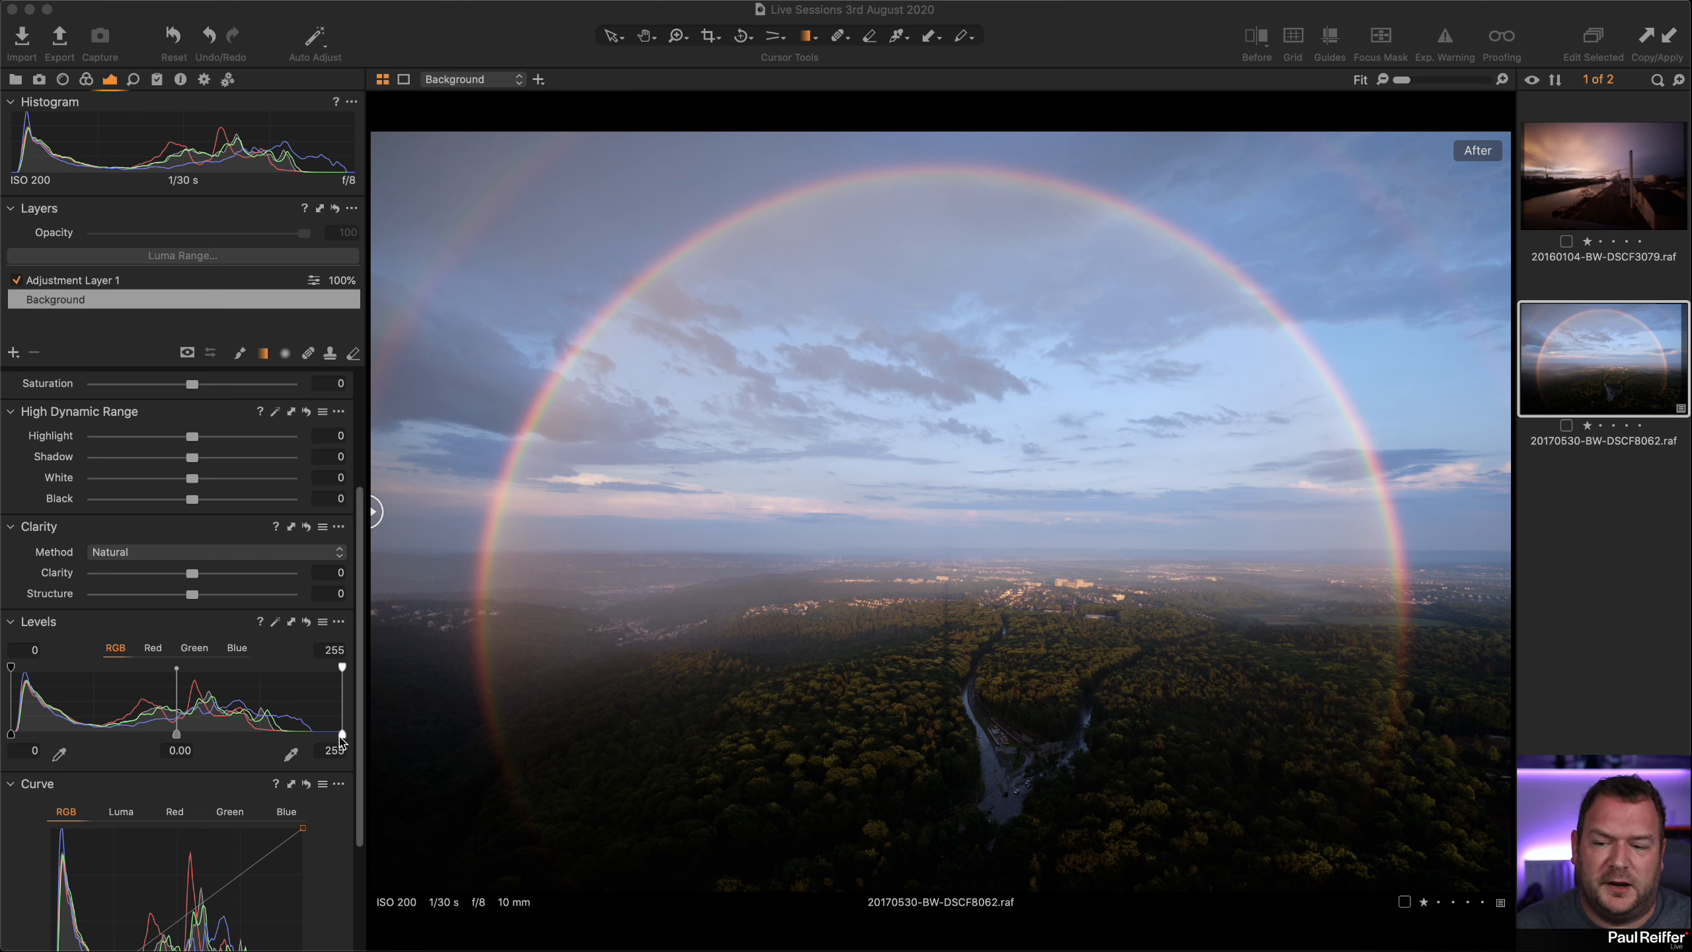
{"action": "left_click_drag", "start_coordinate": [342, 733], "coordinate": [331, 736]}
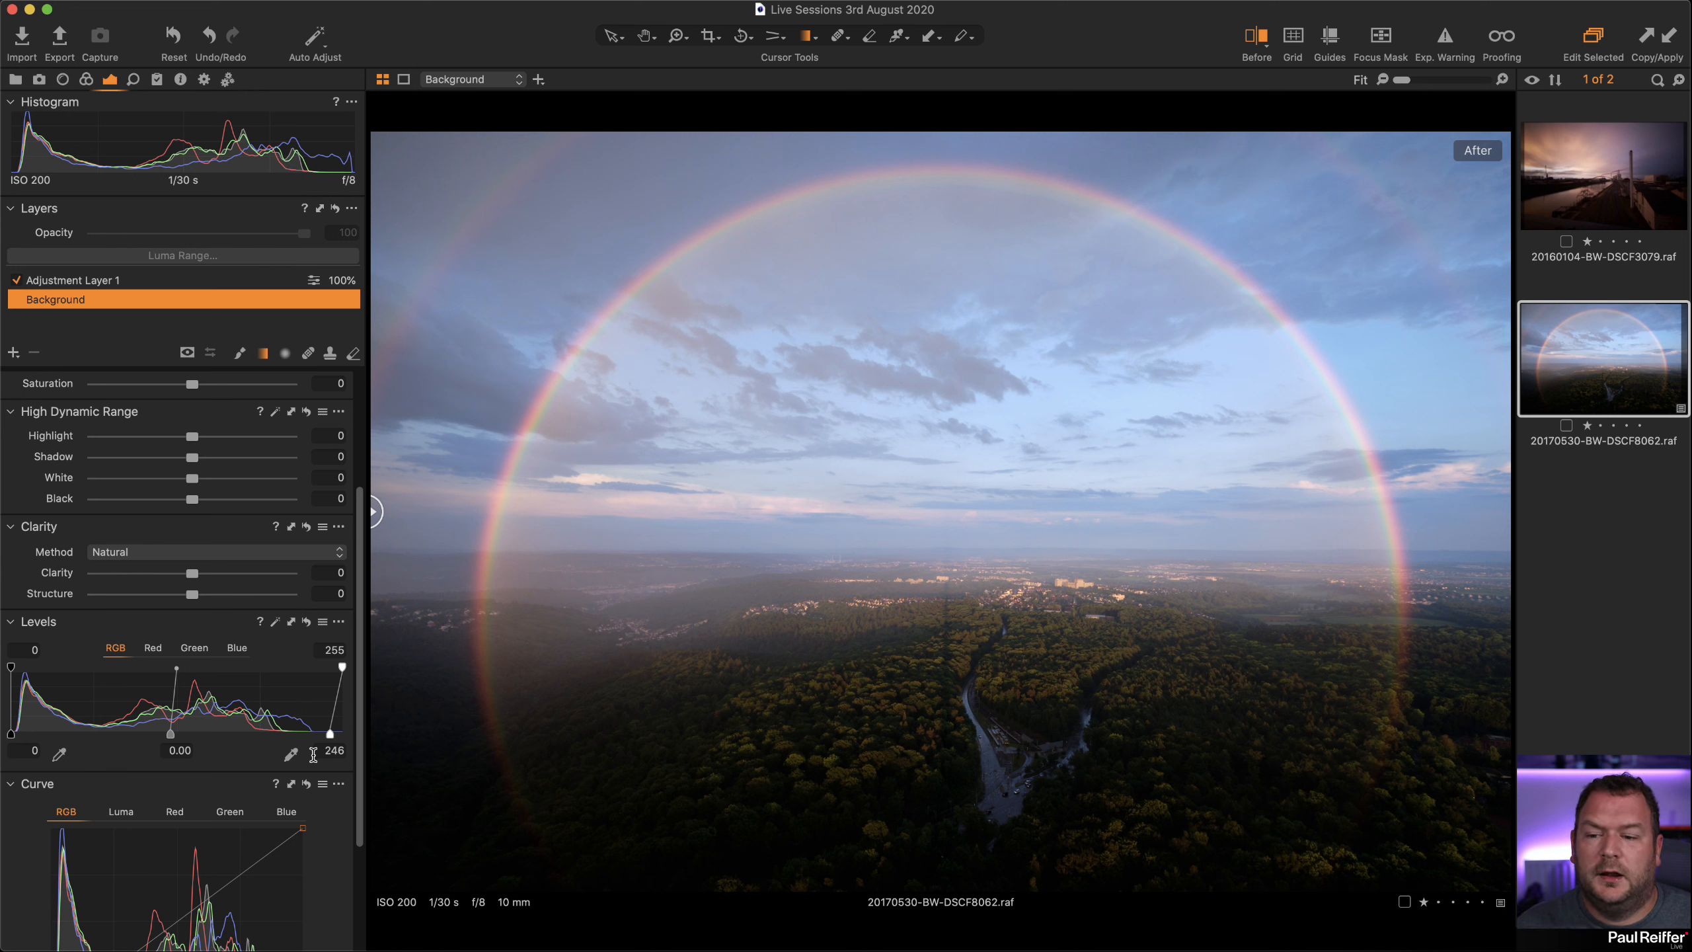
{"action": "left_click_drag", "start_coordinate": [10, 736], "coordinate": [12, 735]}
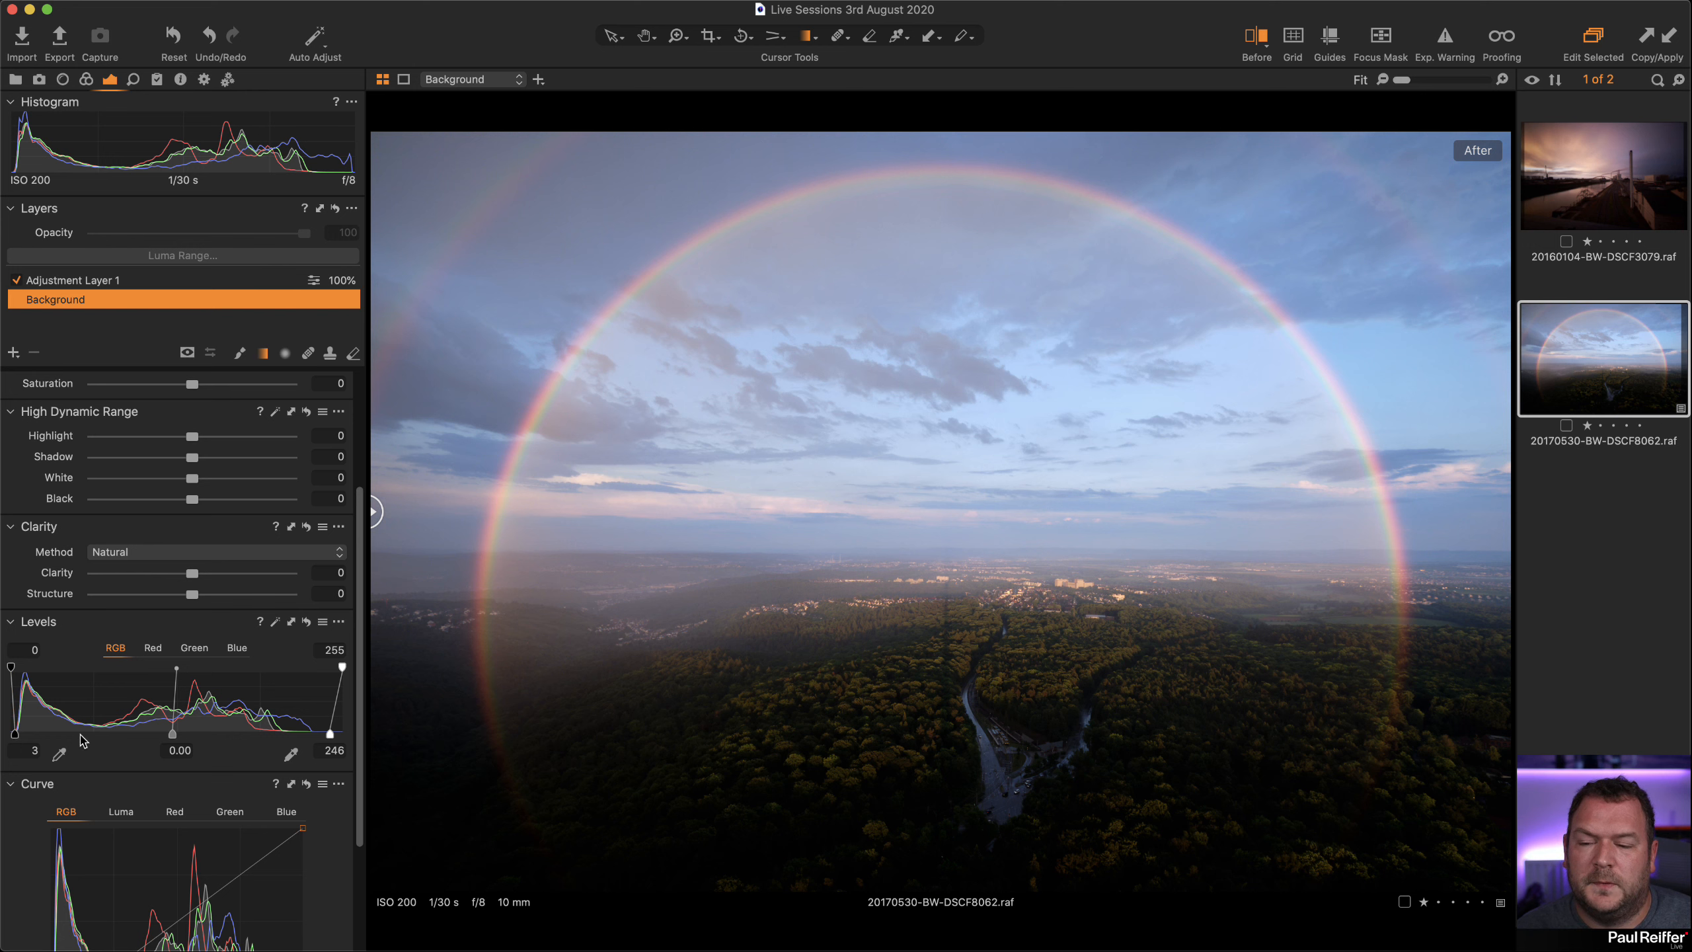
Compare the Background with and without the levels adjustment, and lower its input black point to 1
{"action": "left_click", "coordinate": [307, 621]}
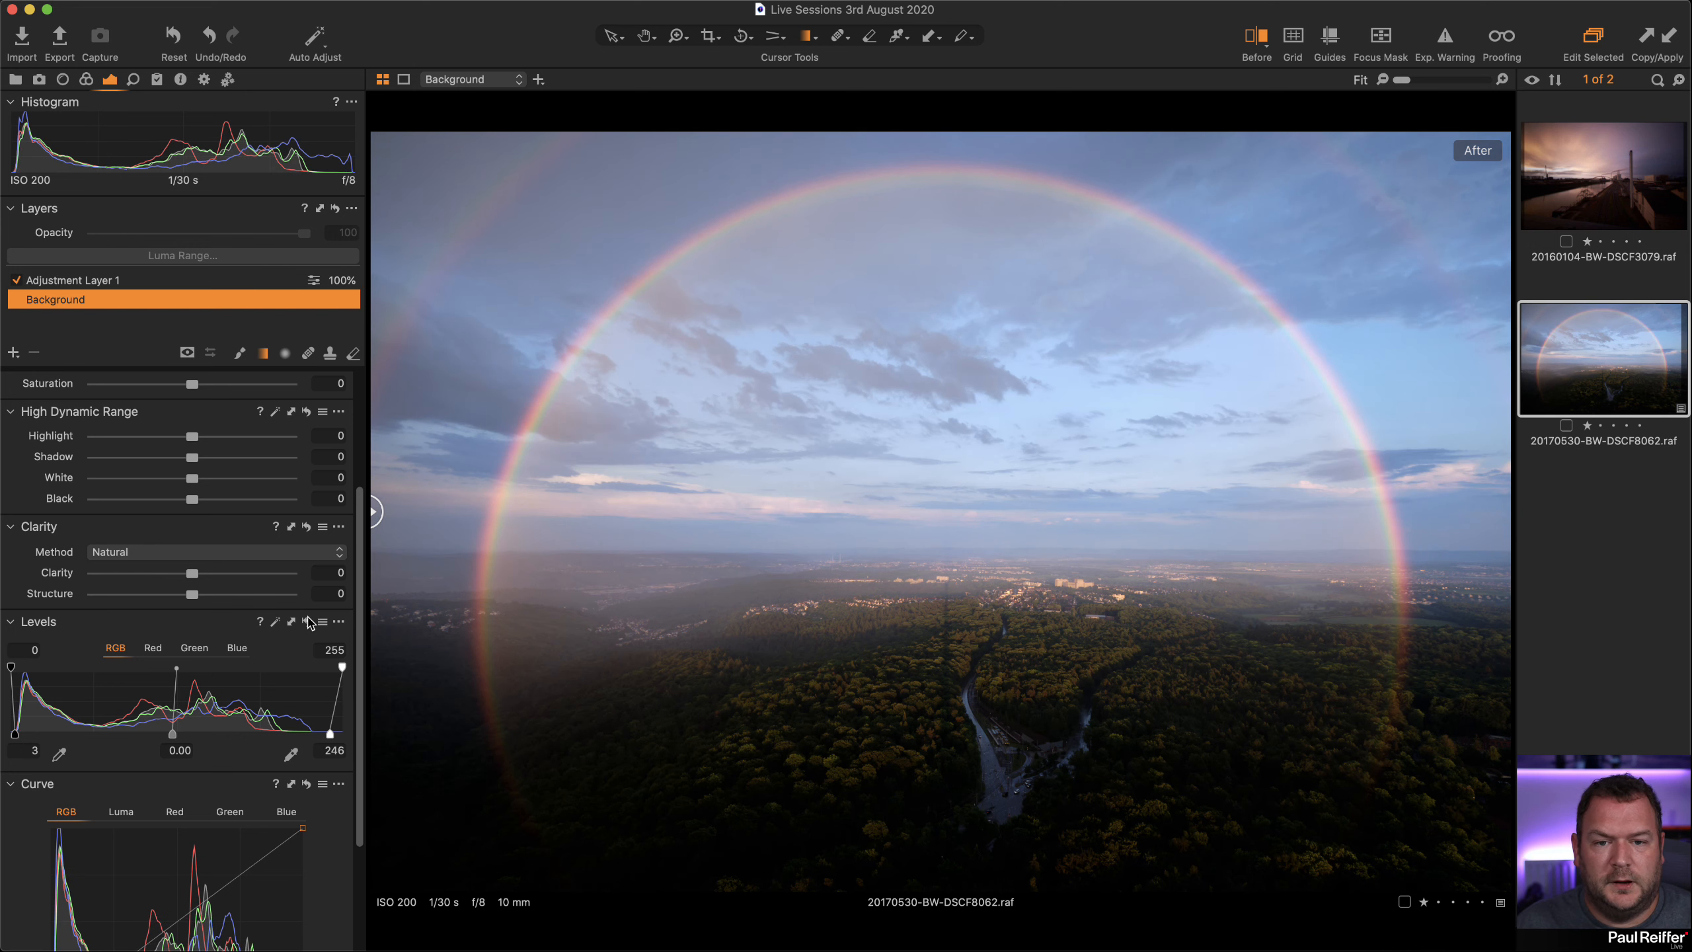
{"action": "left_click", "coordinate": [308, 622]}
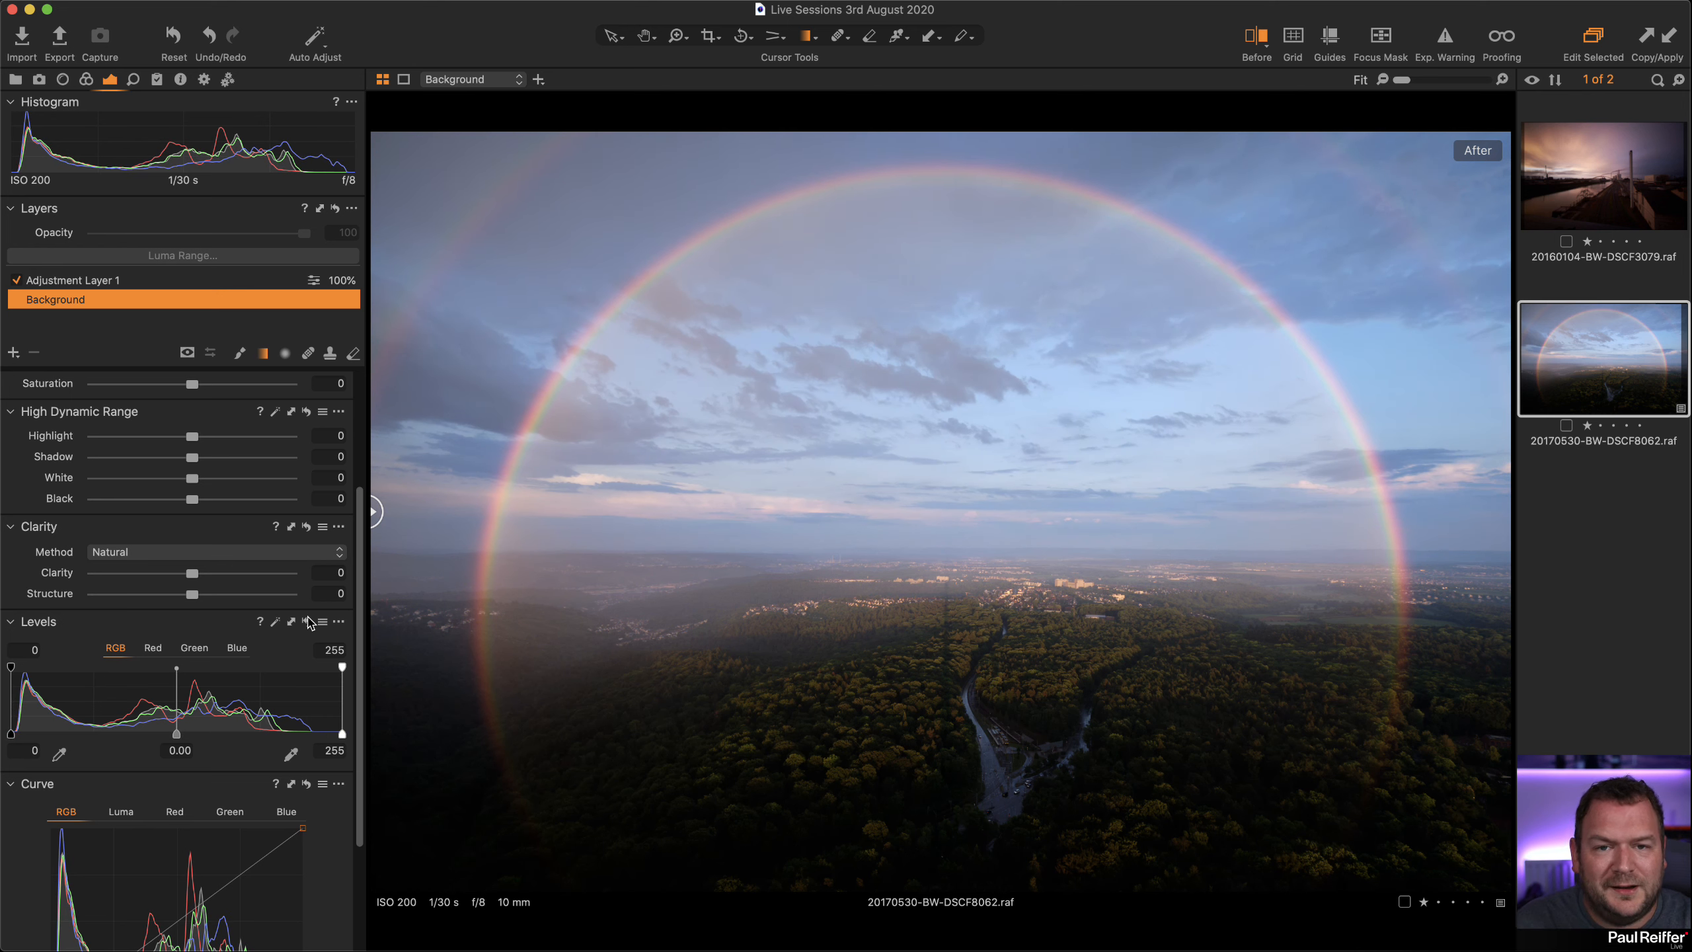
{"action": "left_click", "coordinate": [307, 622]}
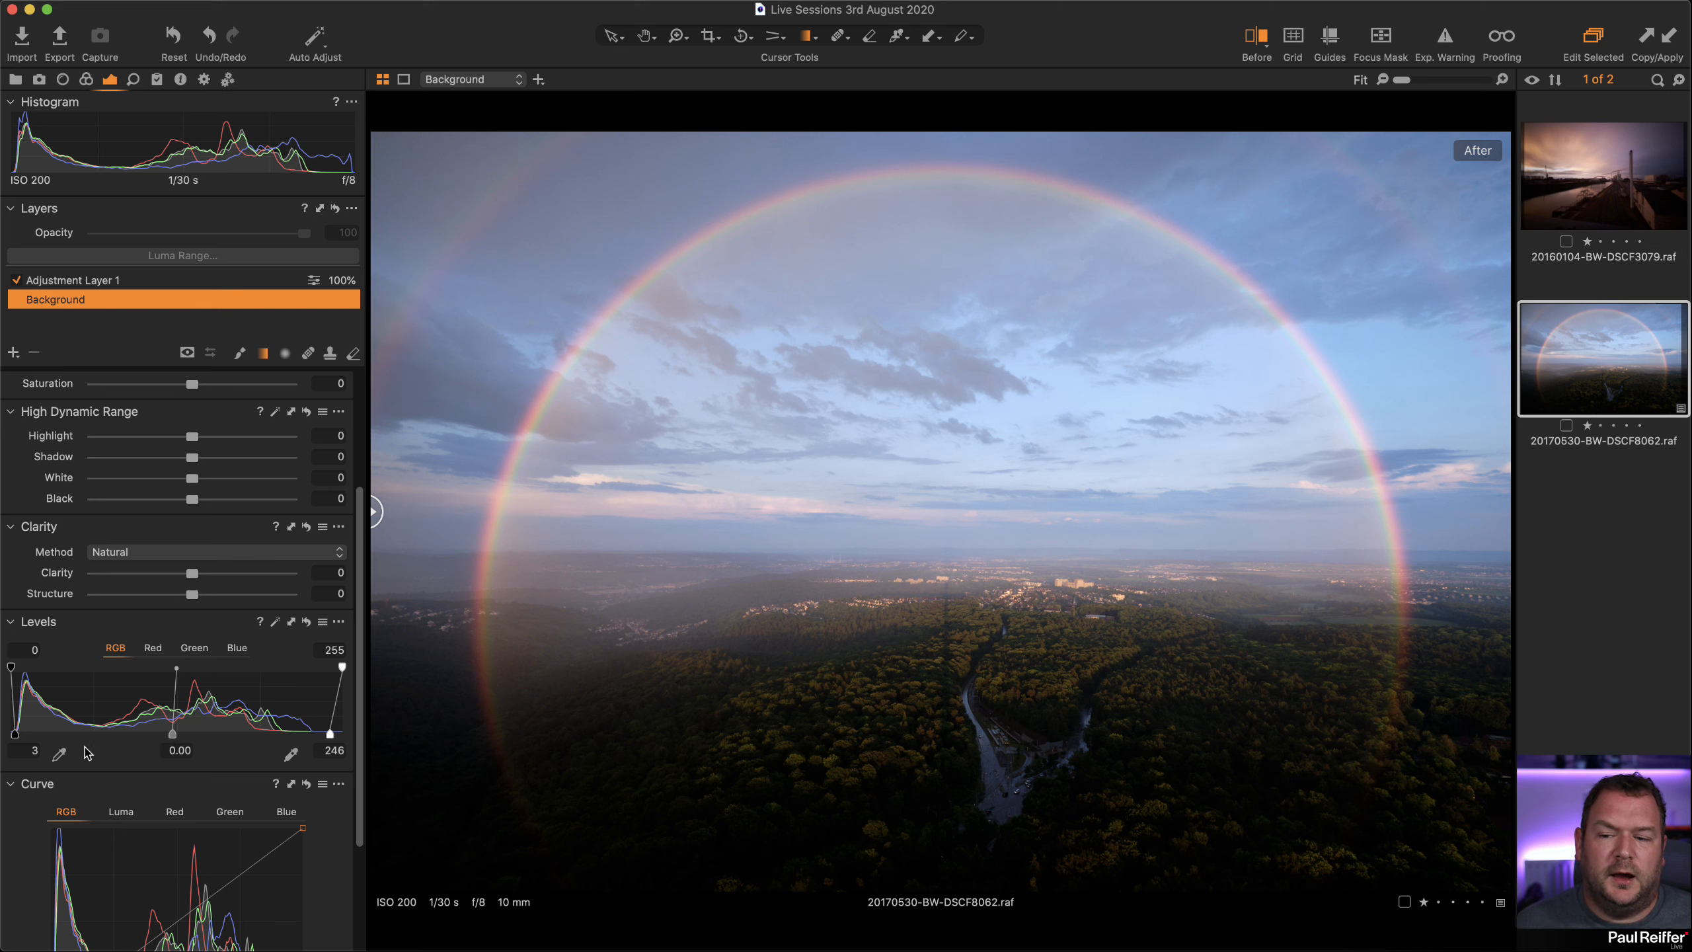
{"action": "left_click_drag", "start_coordinate": [15, 734], "coordinate": [12, 734]}
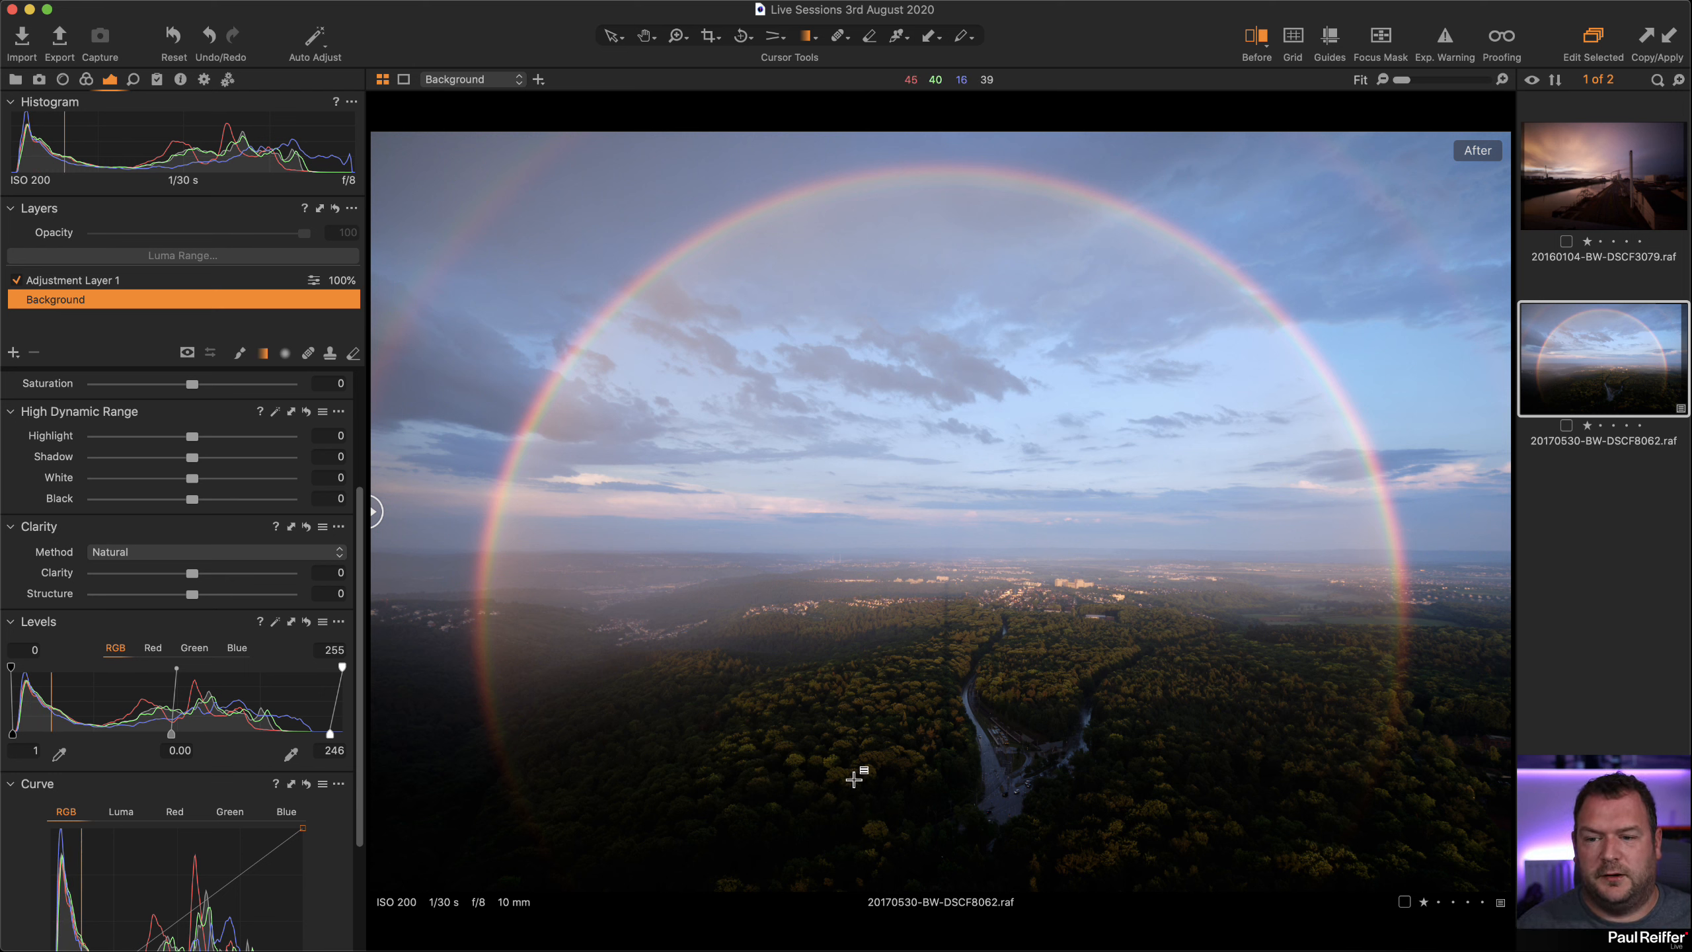
Try the Background's HDR highlights at -100, settle them at -58 and compare with and without the adjustment
{"action": "scroll", "coordinate": [185, 566], "scroll_direction": "up", "scroll_amount": 3}
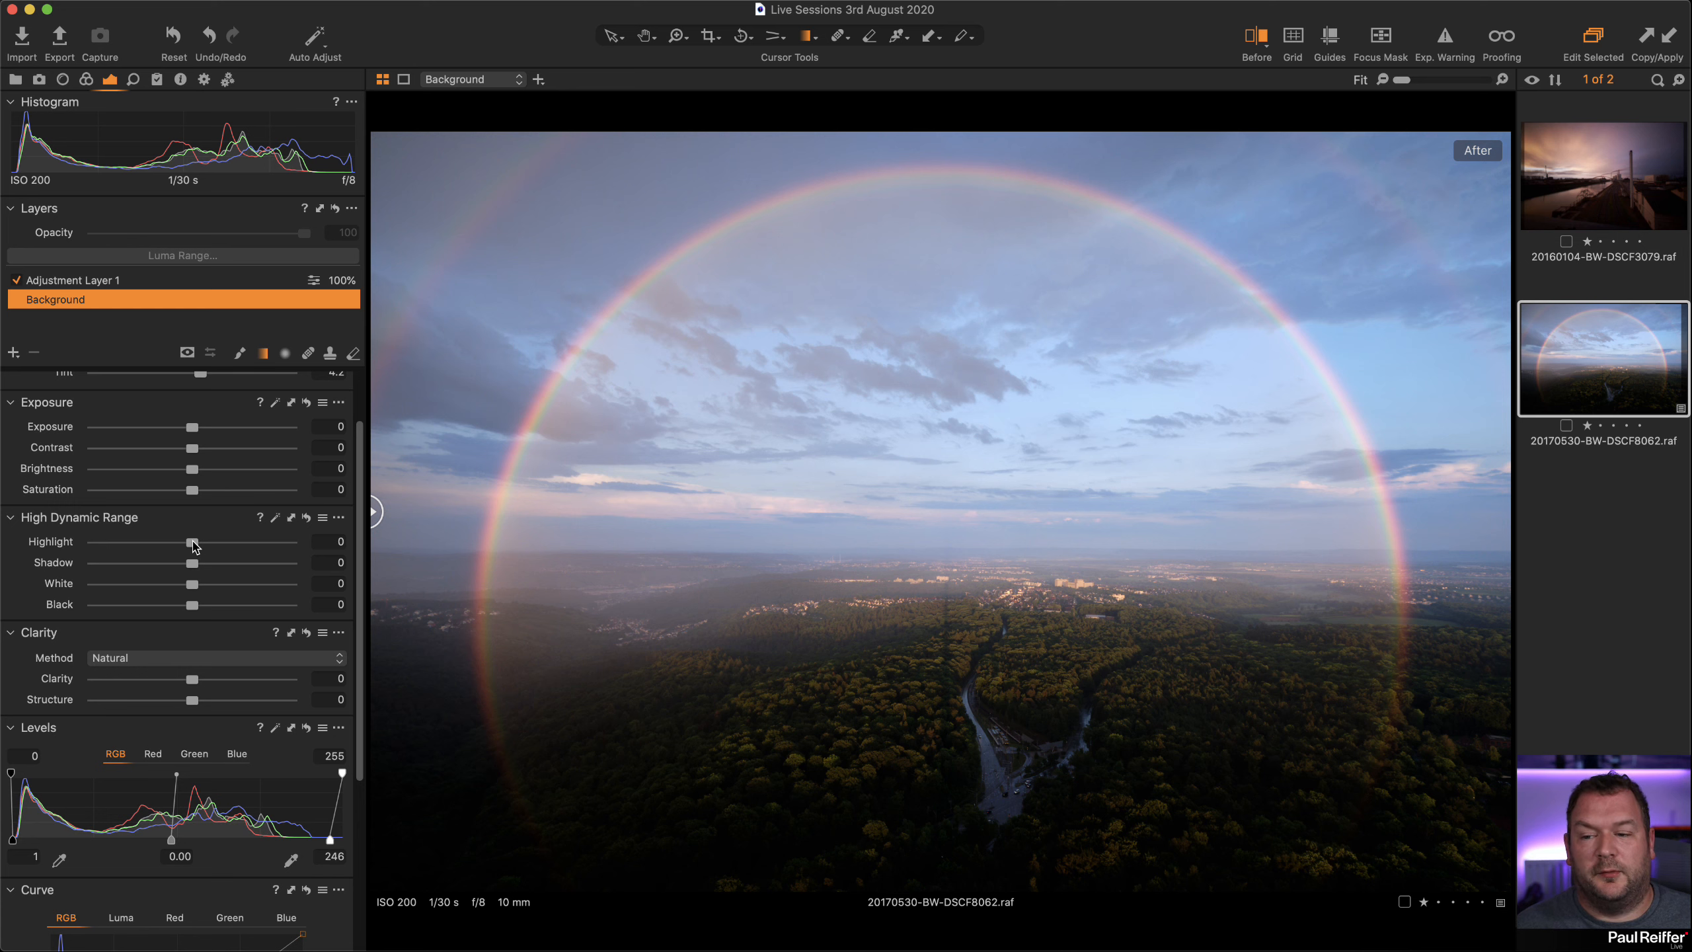
{"action": "left_click_drag", "start_coordinate": [193, 545], "coordinate": [92, 548]}
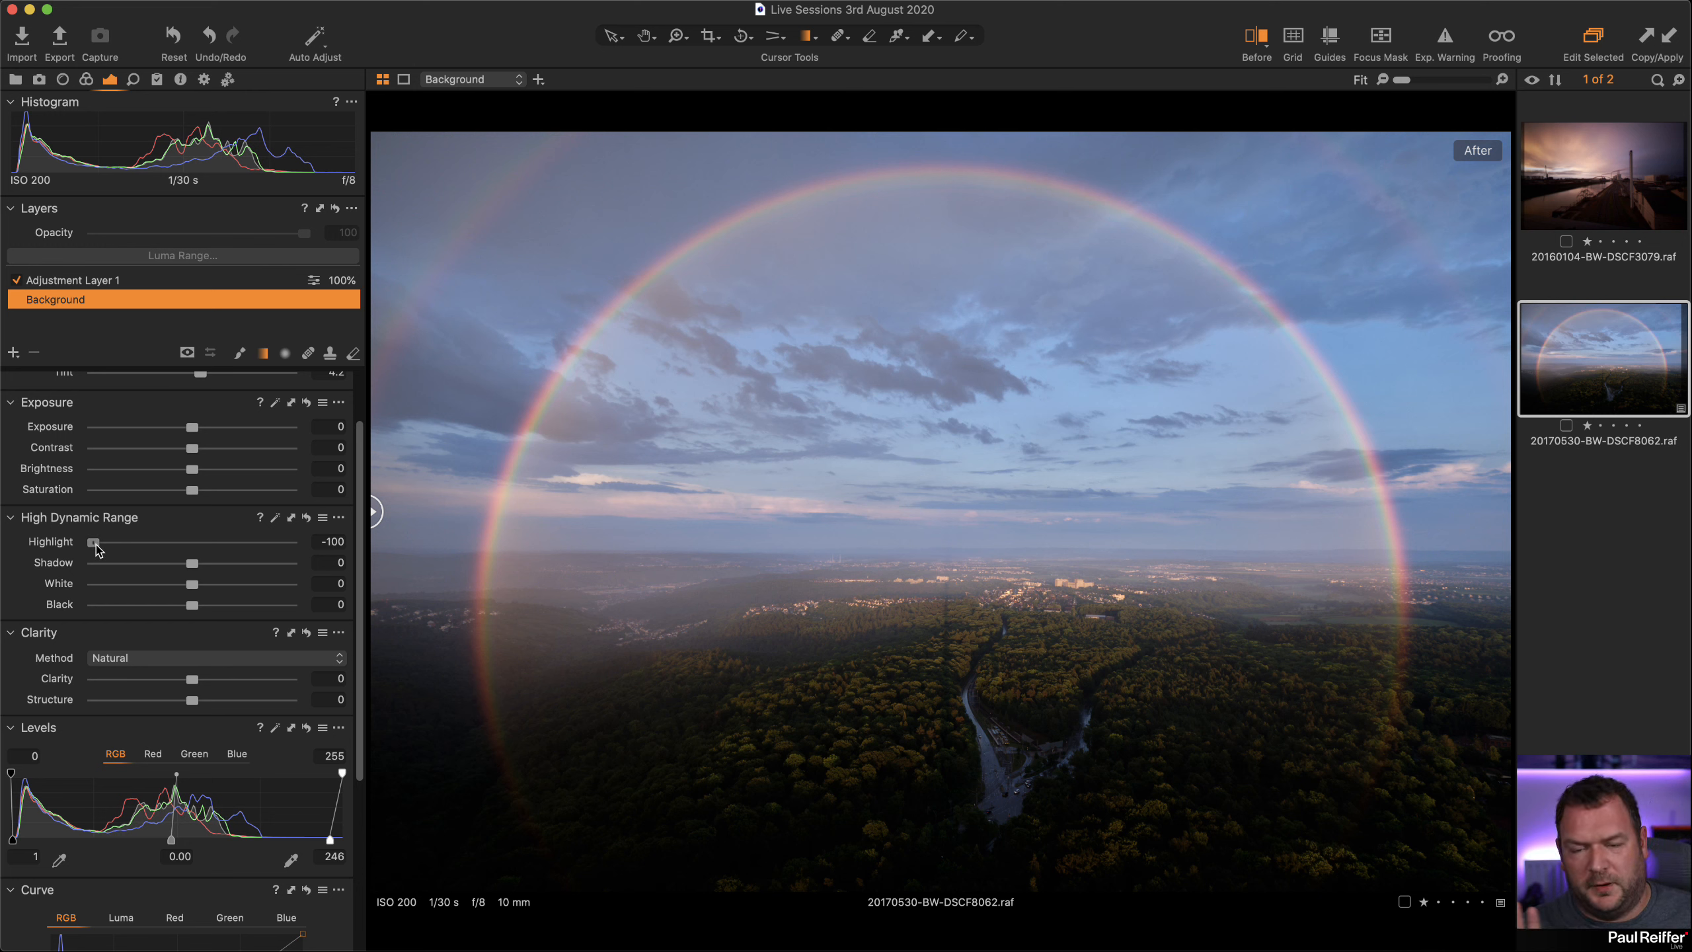
{"action": "left_click_drag", "start_coordinate": [97, 548], "coordinate": [137, 552]}
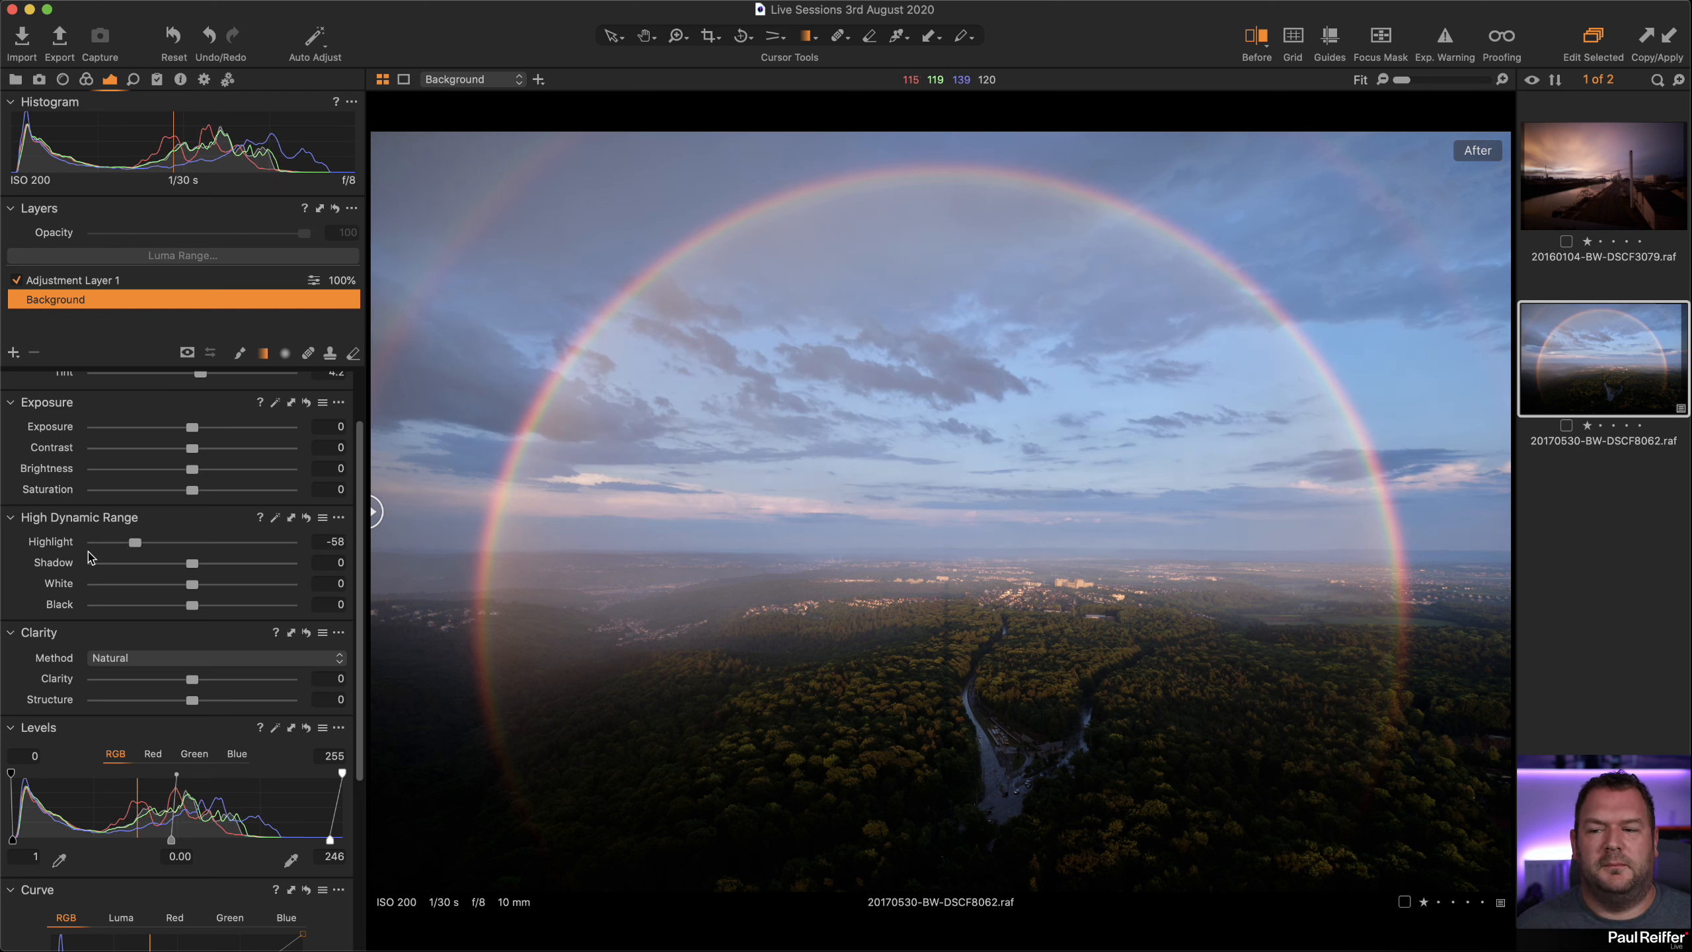
{"action": "left_click", "coordinate": [306, 518]}
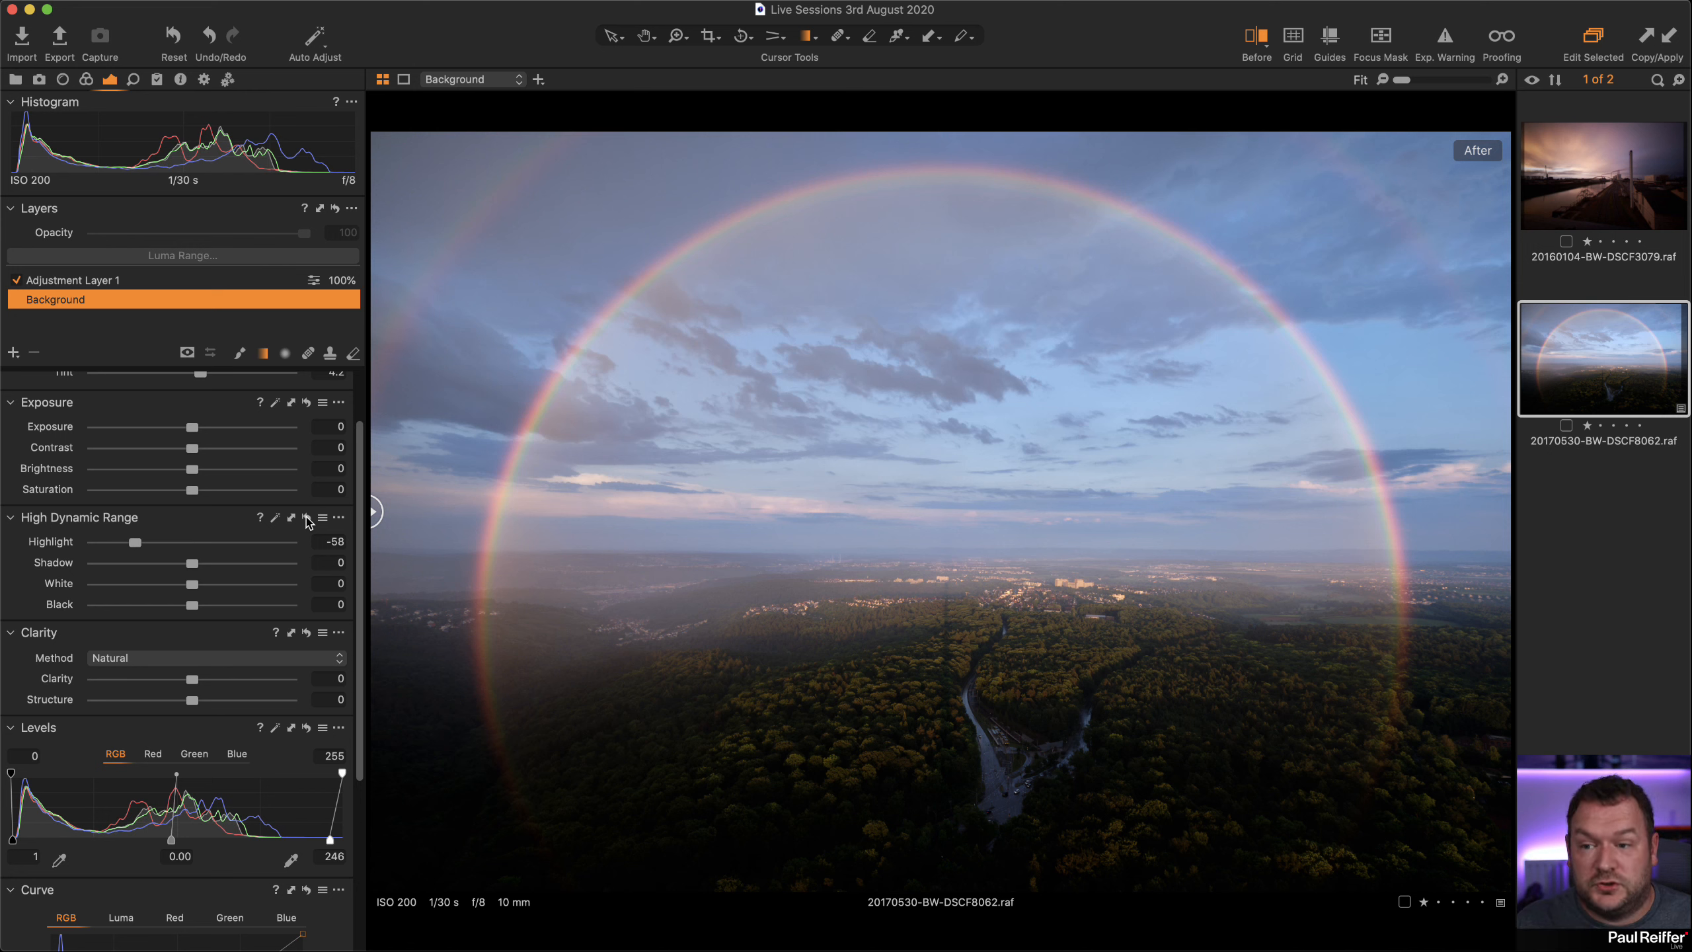
{"action": "left_click", "coordinate": [307, 518]}
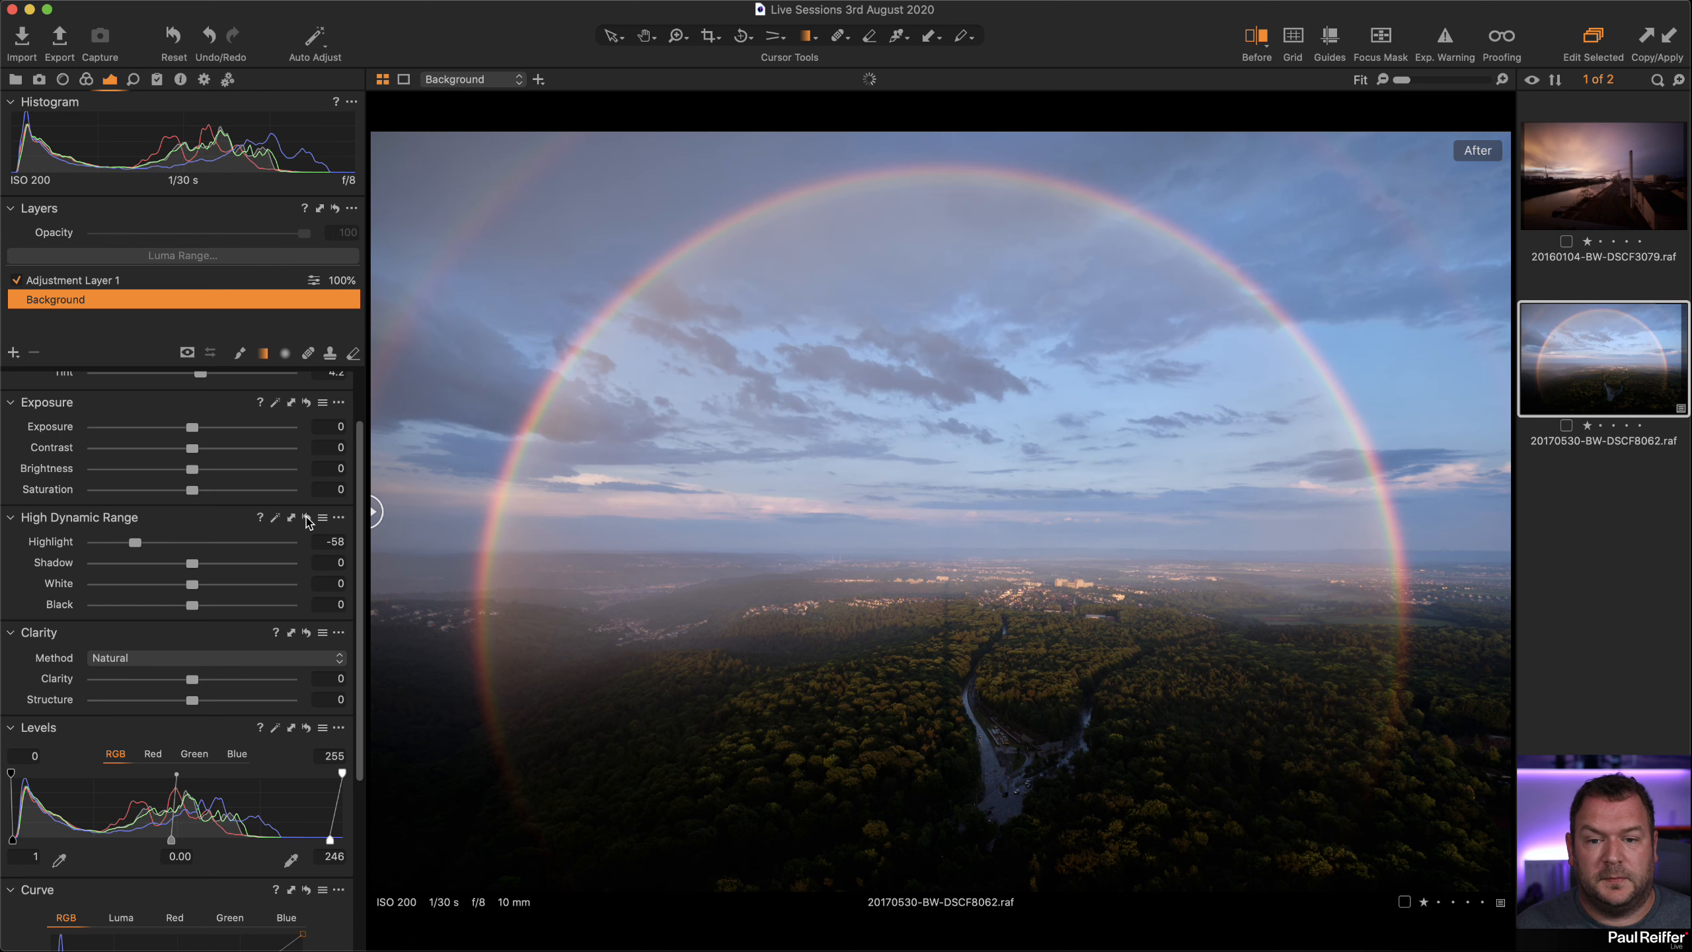
Try lowering the Background's HDR white to -68 and reset it to 0
{"action": "left_click_drag", "start_coordinate": [192, 583], "coordinate": [125, 584]}
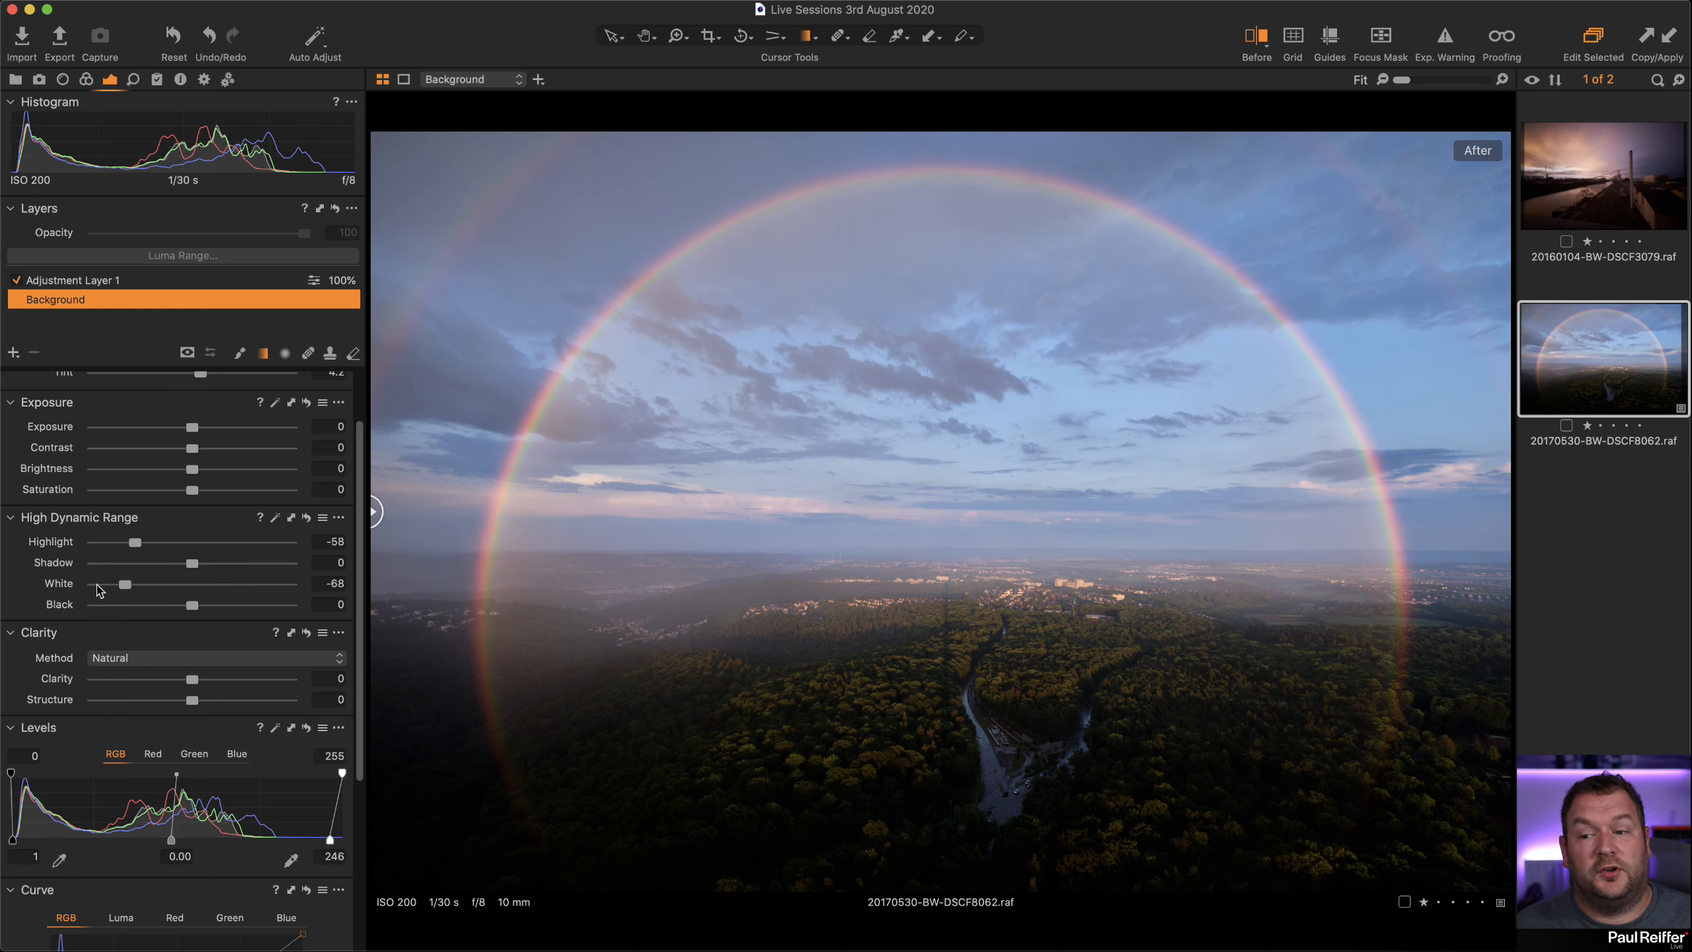
{"action": "double_click", "coordinate": [125, 584]}
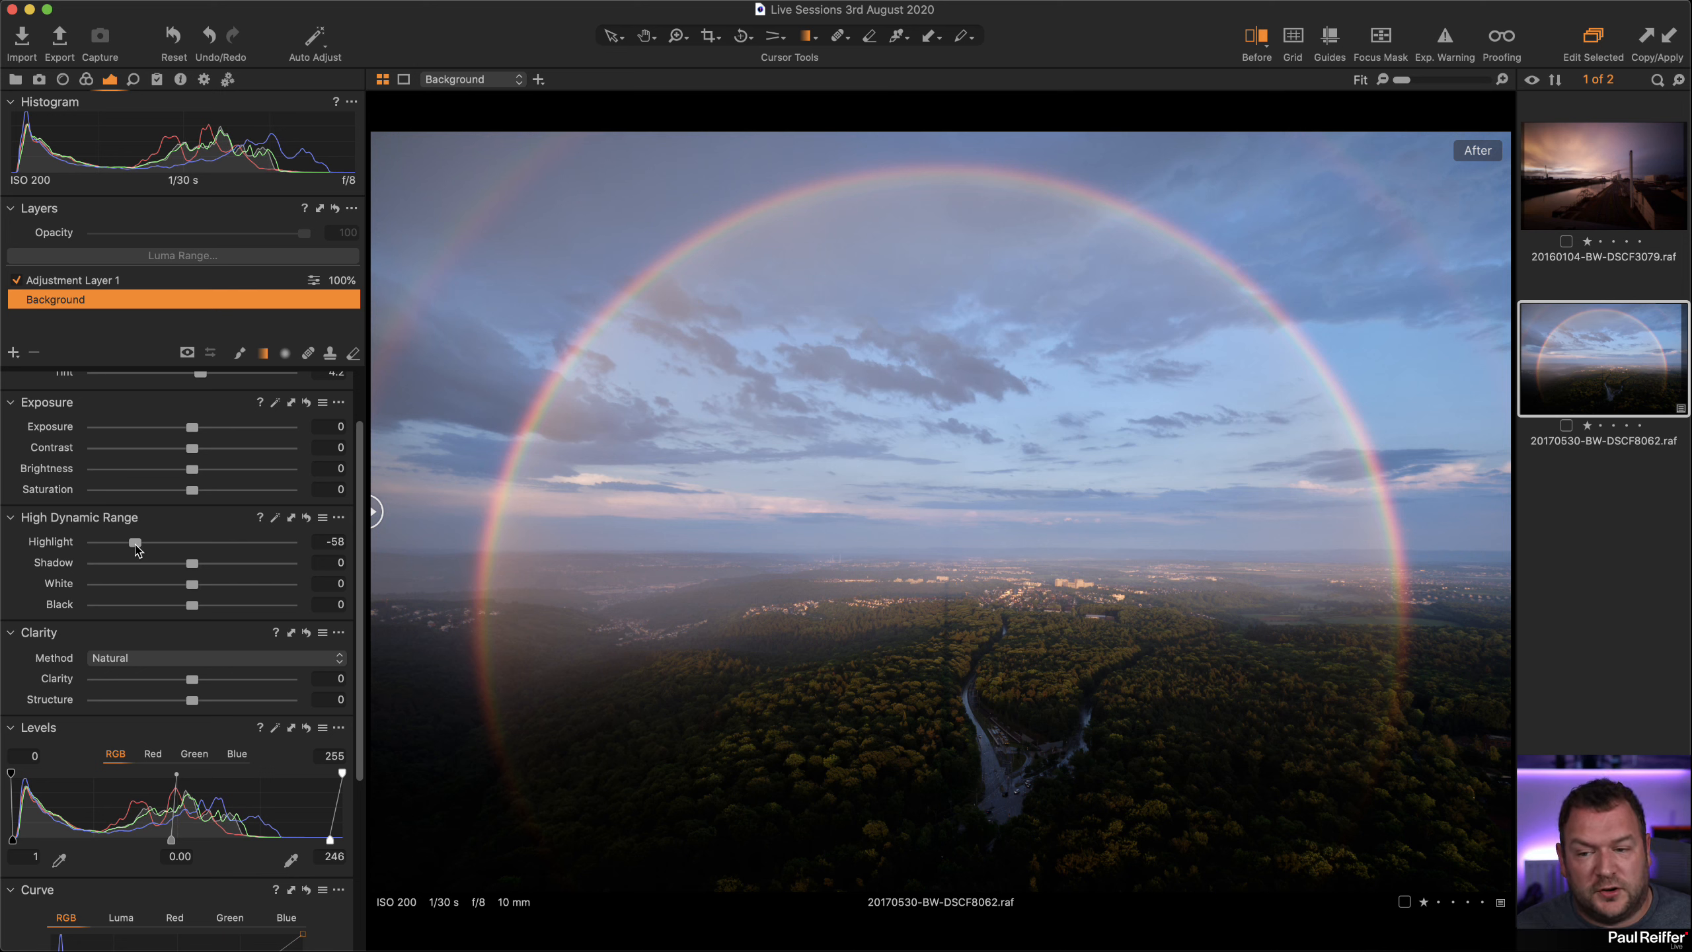
Set the Background's HDR highlights to -60, then try its black at 25, reset it and settle on 17
{"action": "left_click_drag", "start_coordinate": [137, 548], "coordinate": [134, 548]}
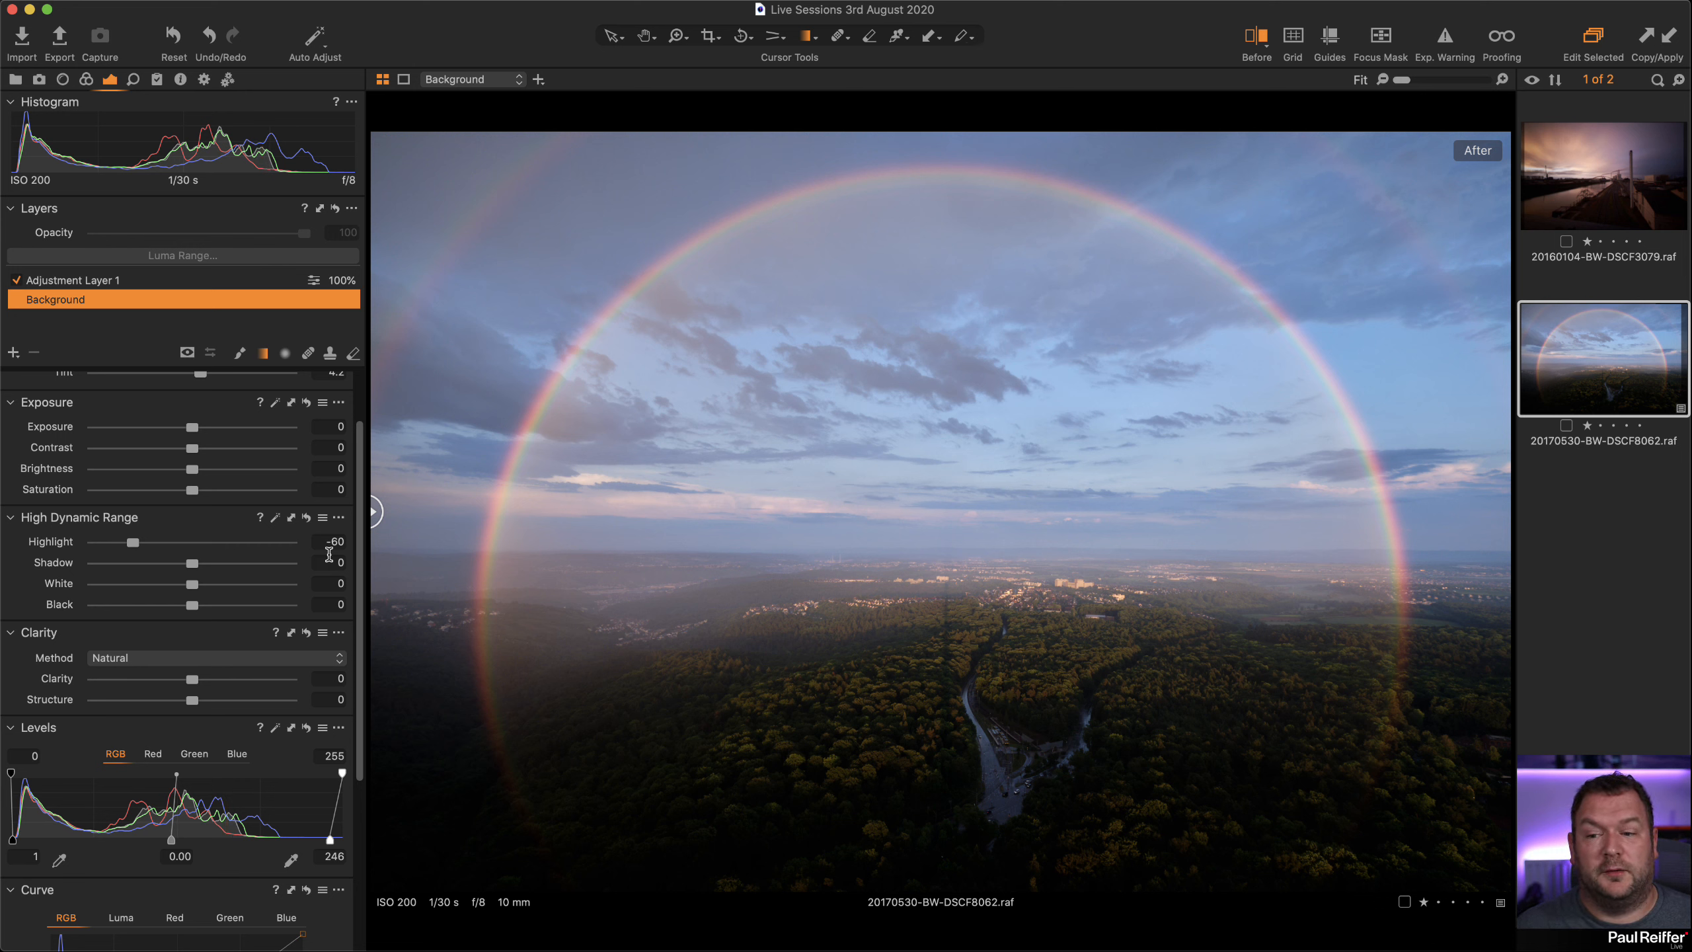
{"action": "left_click_drag", "start_coordinate": [192, 605], "coordinate": [217, 607]}
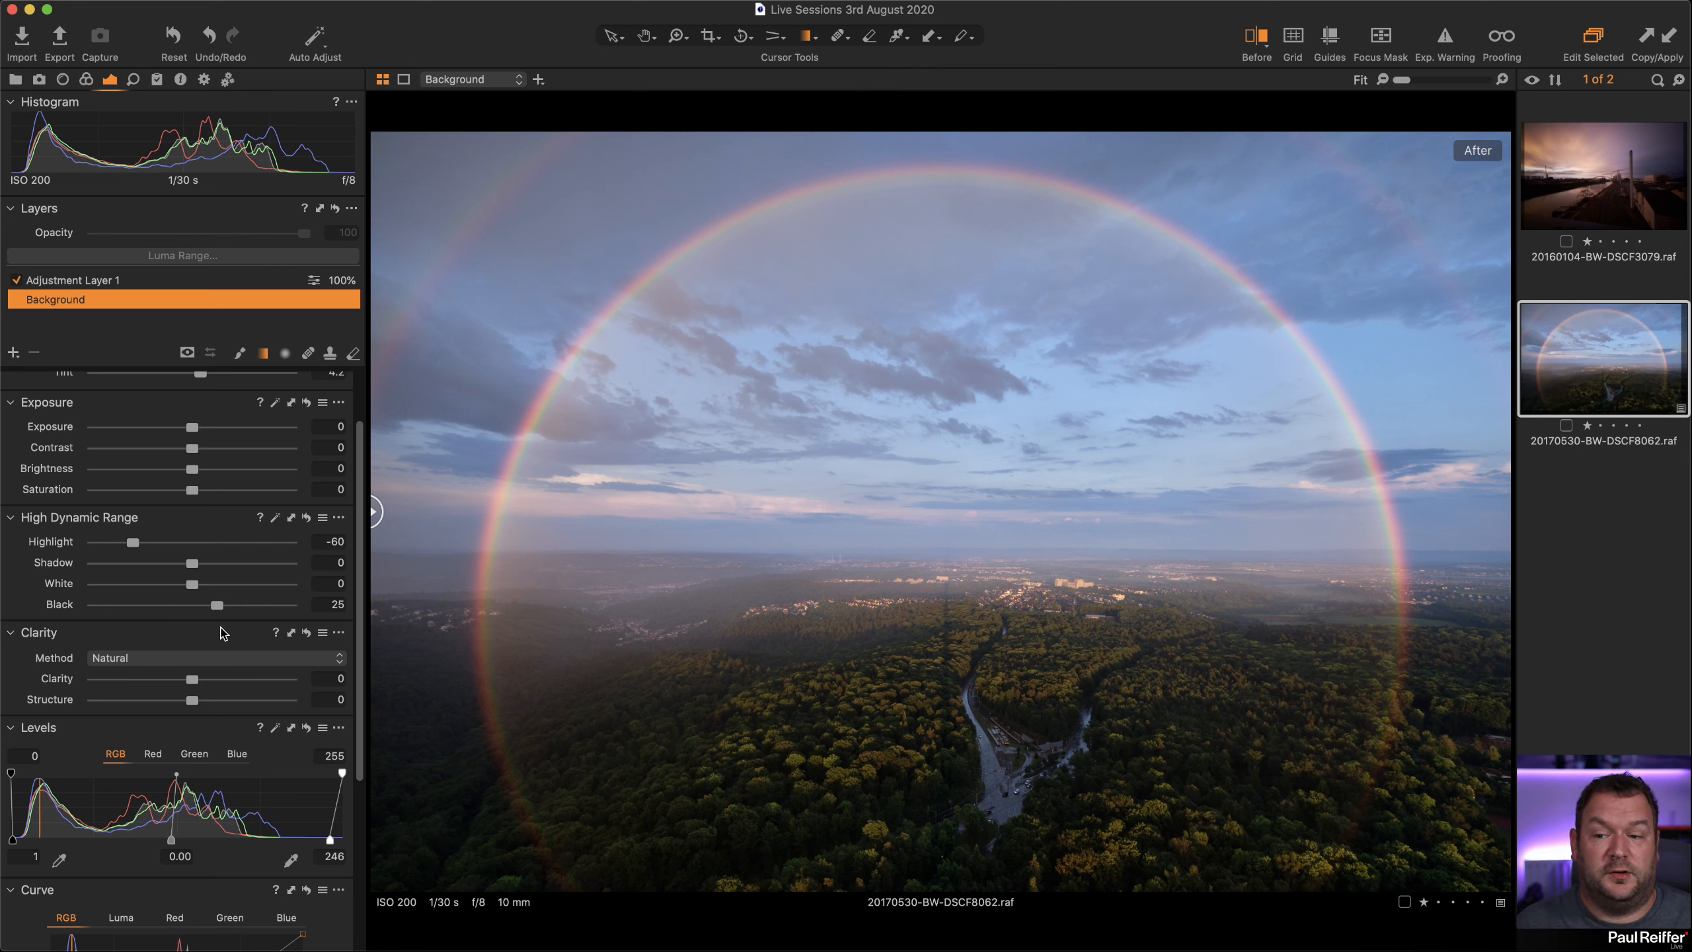
{"action": "double_click", "coordinate": [217, 605]}
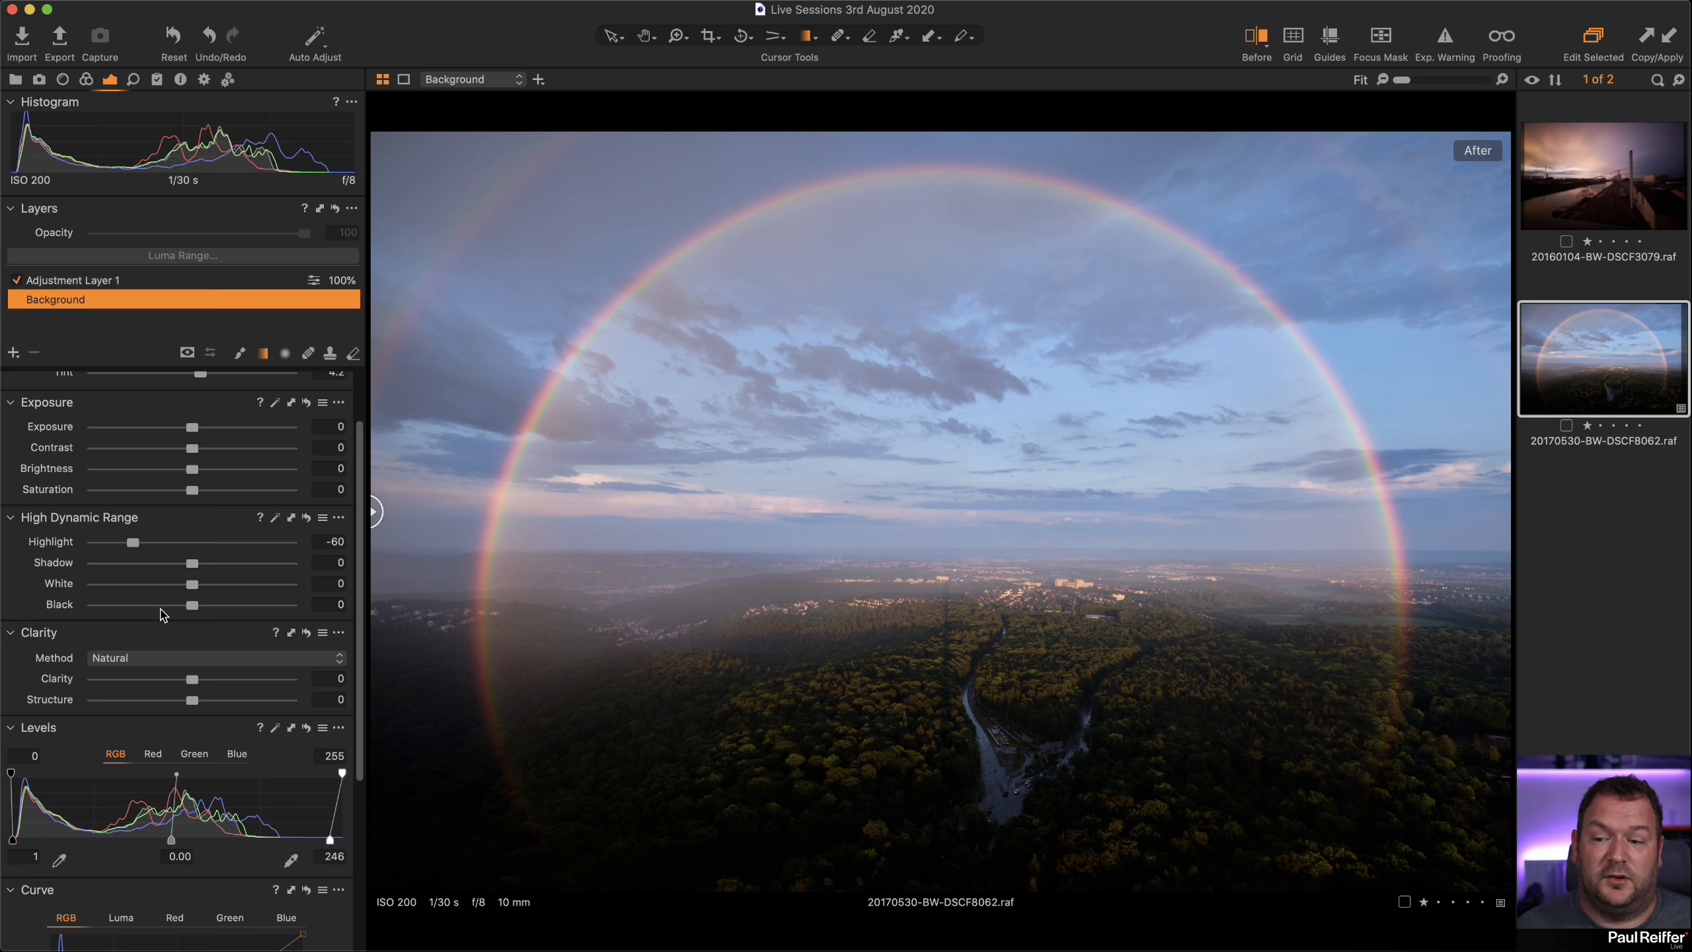
{"action": "mouse_move", "coordinate": [193, 609]}
{"action": "left_mouse_down"}
{"action": "mouse_move", "coordinate": [294, 613]}
{"action": "mouse_move", "coordinate": [210, 615]}
{"action": "left_mouse_up"}
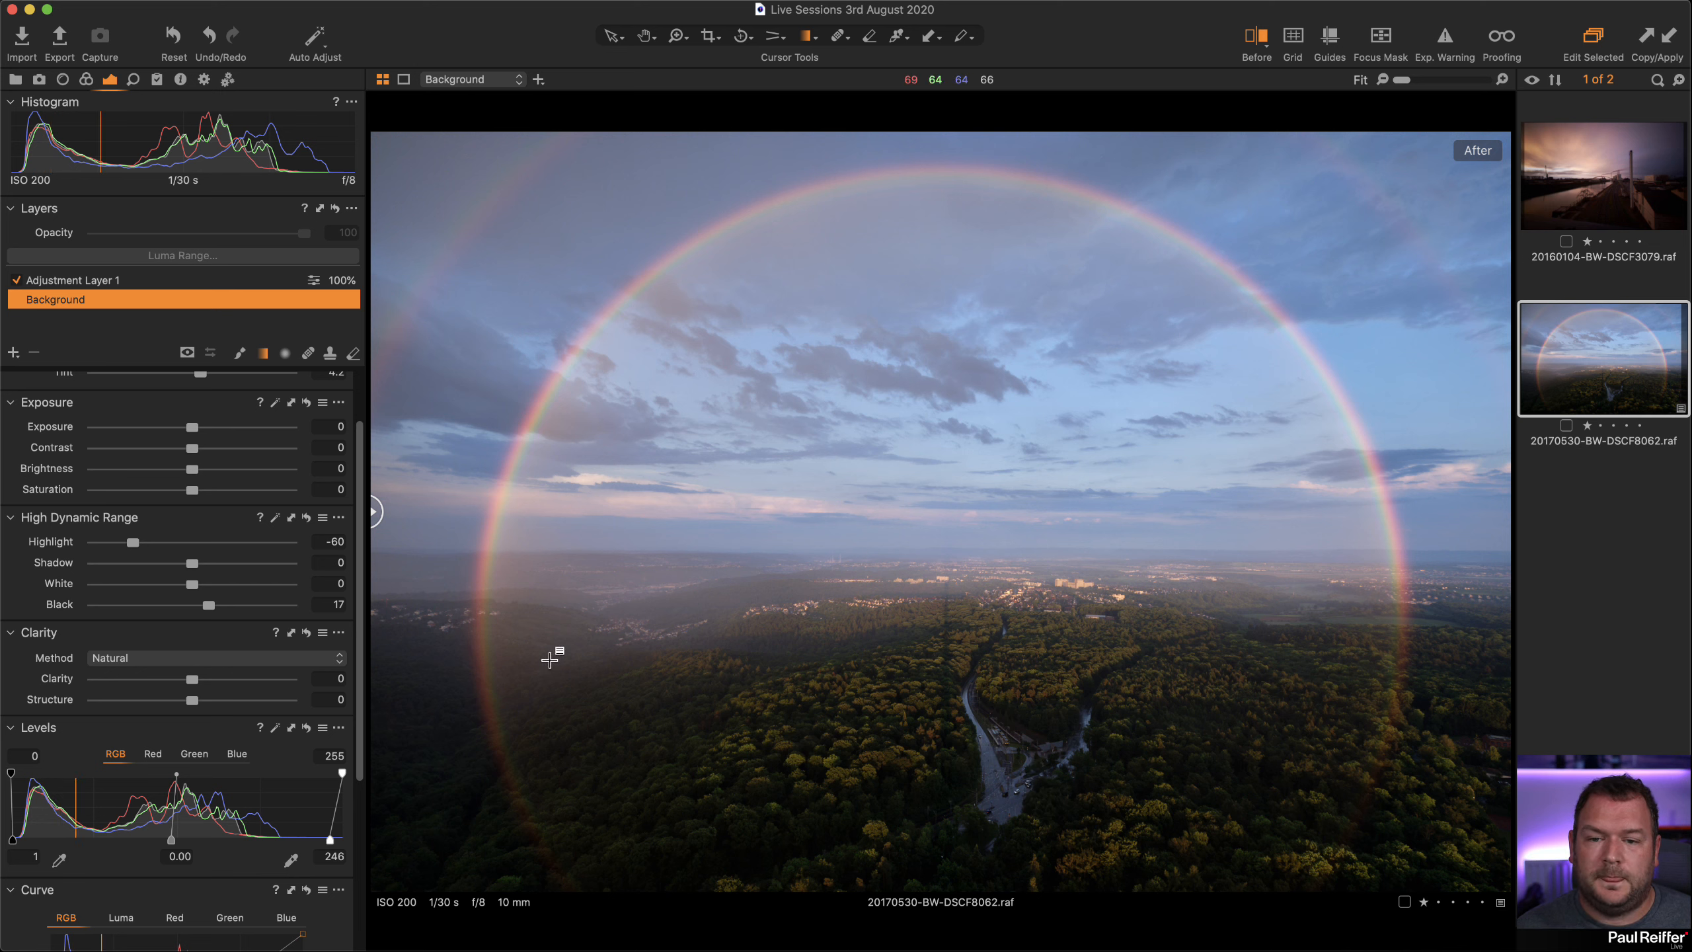
Try a vignetting amount of -0.46 on the Background and reset it to 0
{"action": "scroll", "coordinate": [223, 621], "scroll_direction": "down", "scroll_amount": 6}
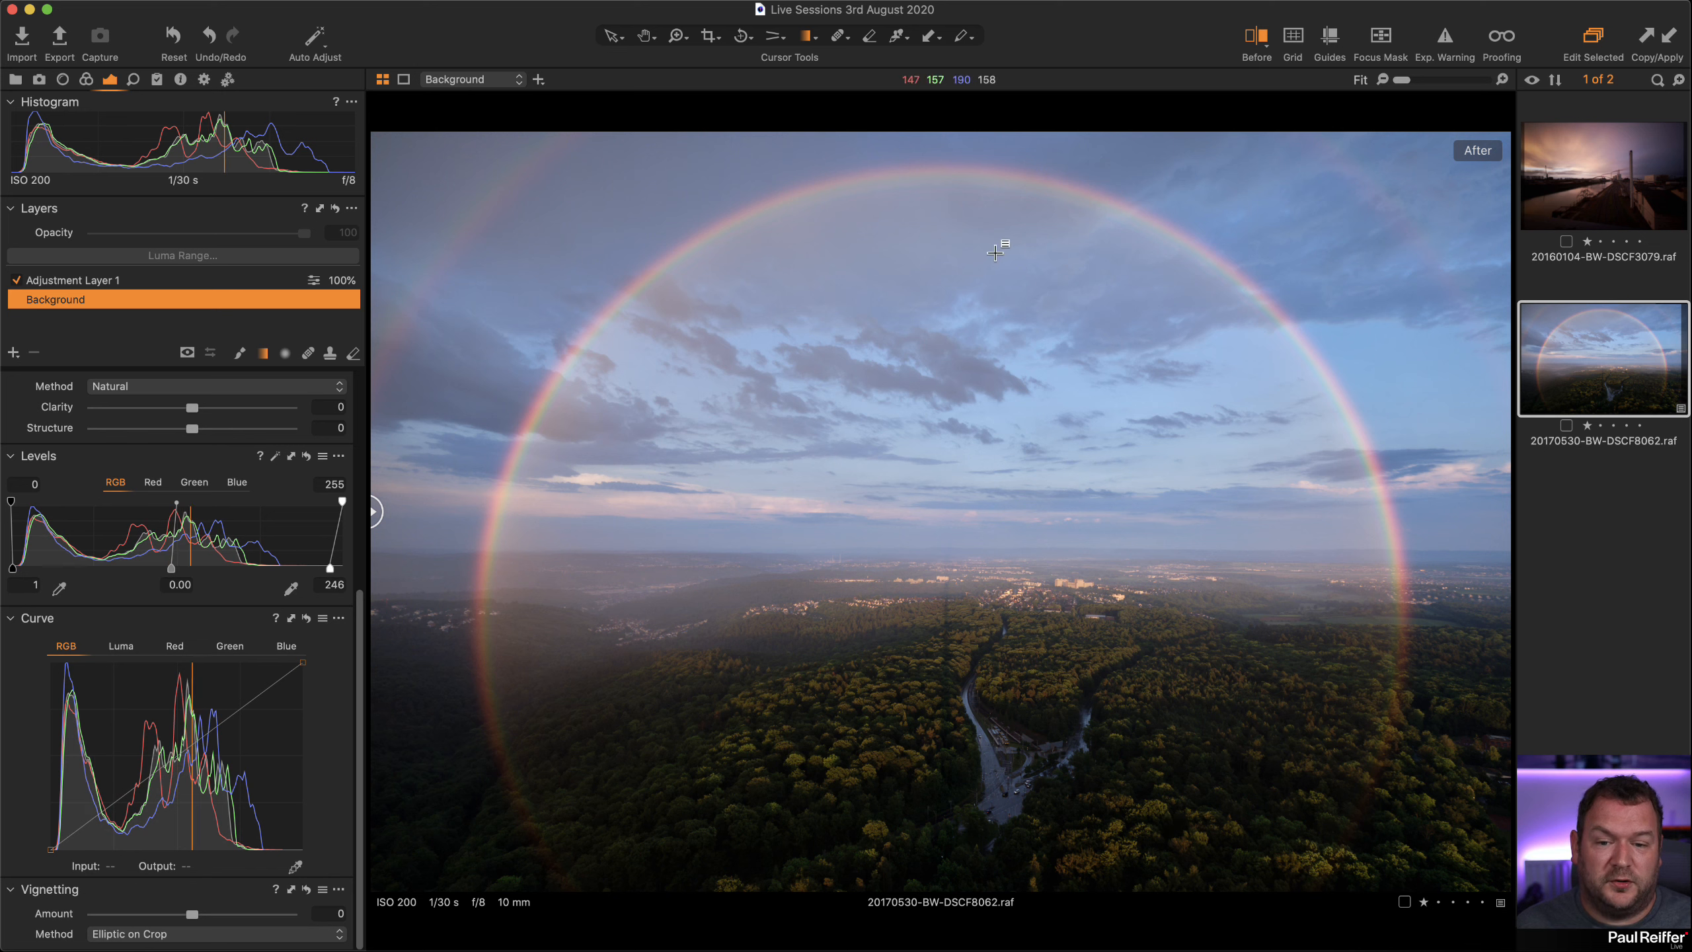
{"action": "left_click_drag", "start_coordinate": [194, 920], "coordinate": [186, 920]}
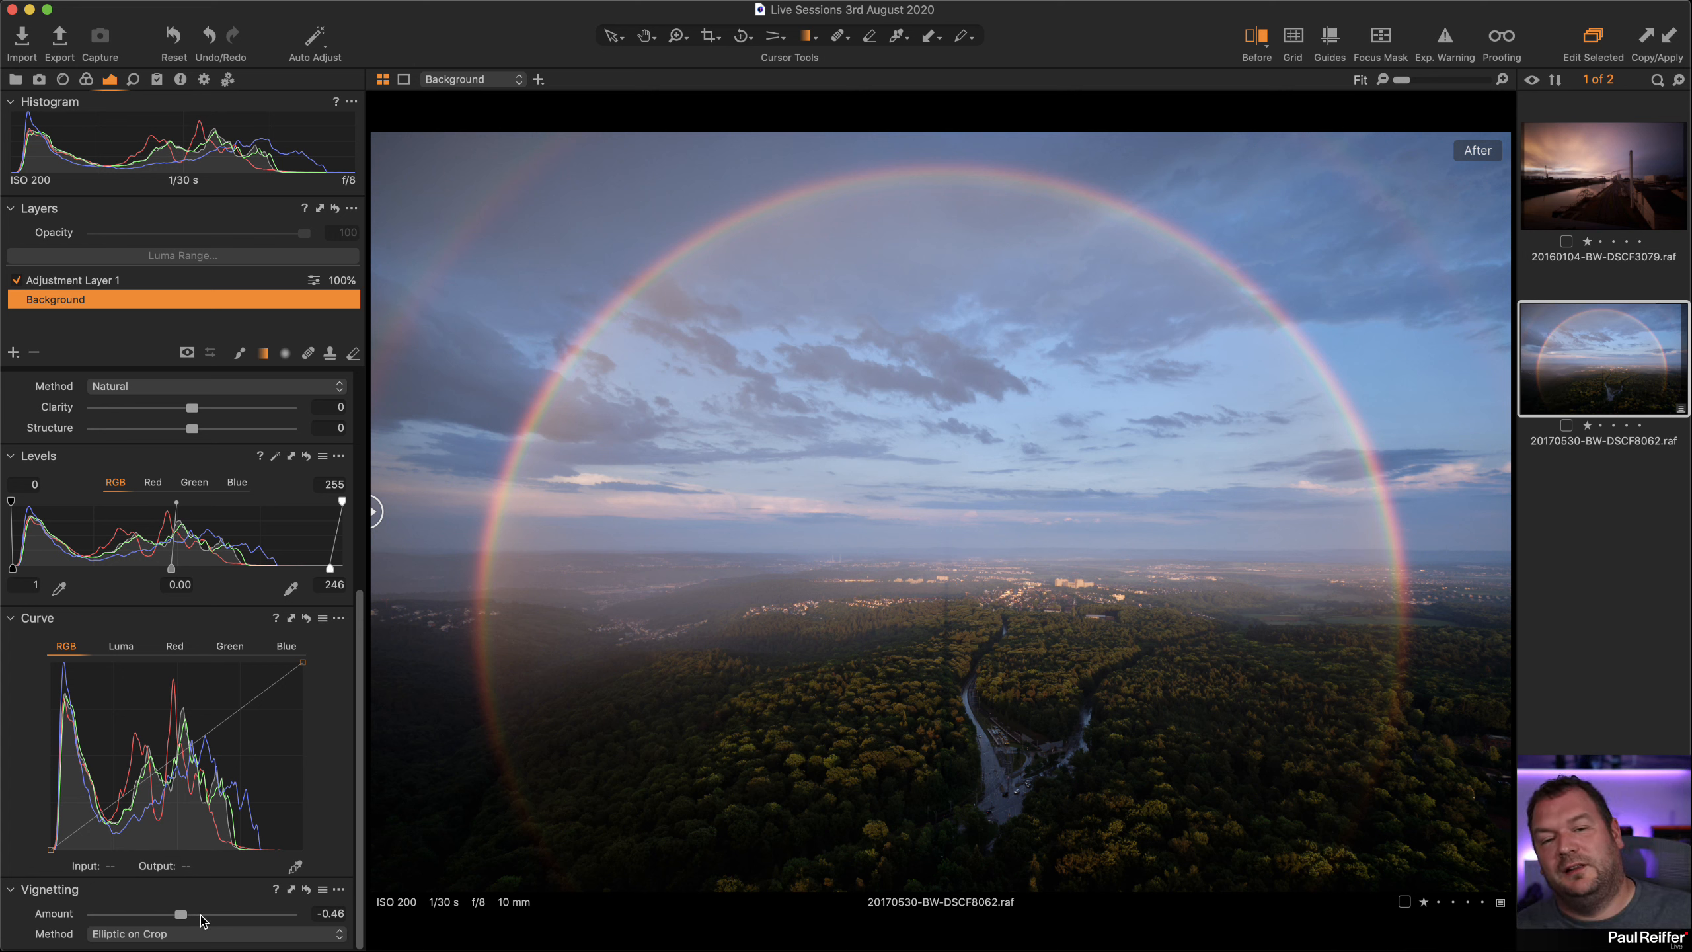
{"action": "left_click", "coordinate": [64, 80]}
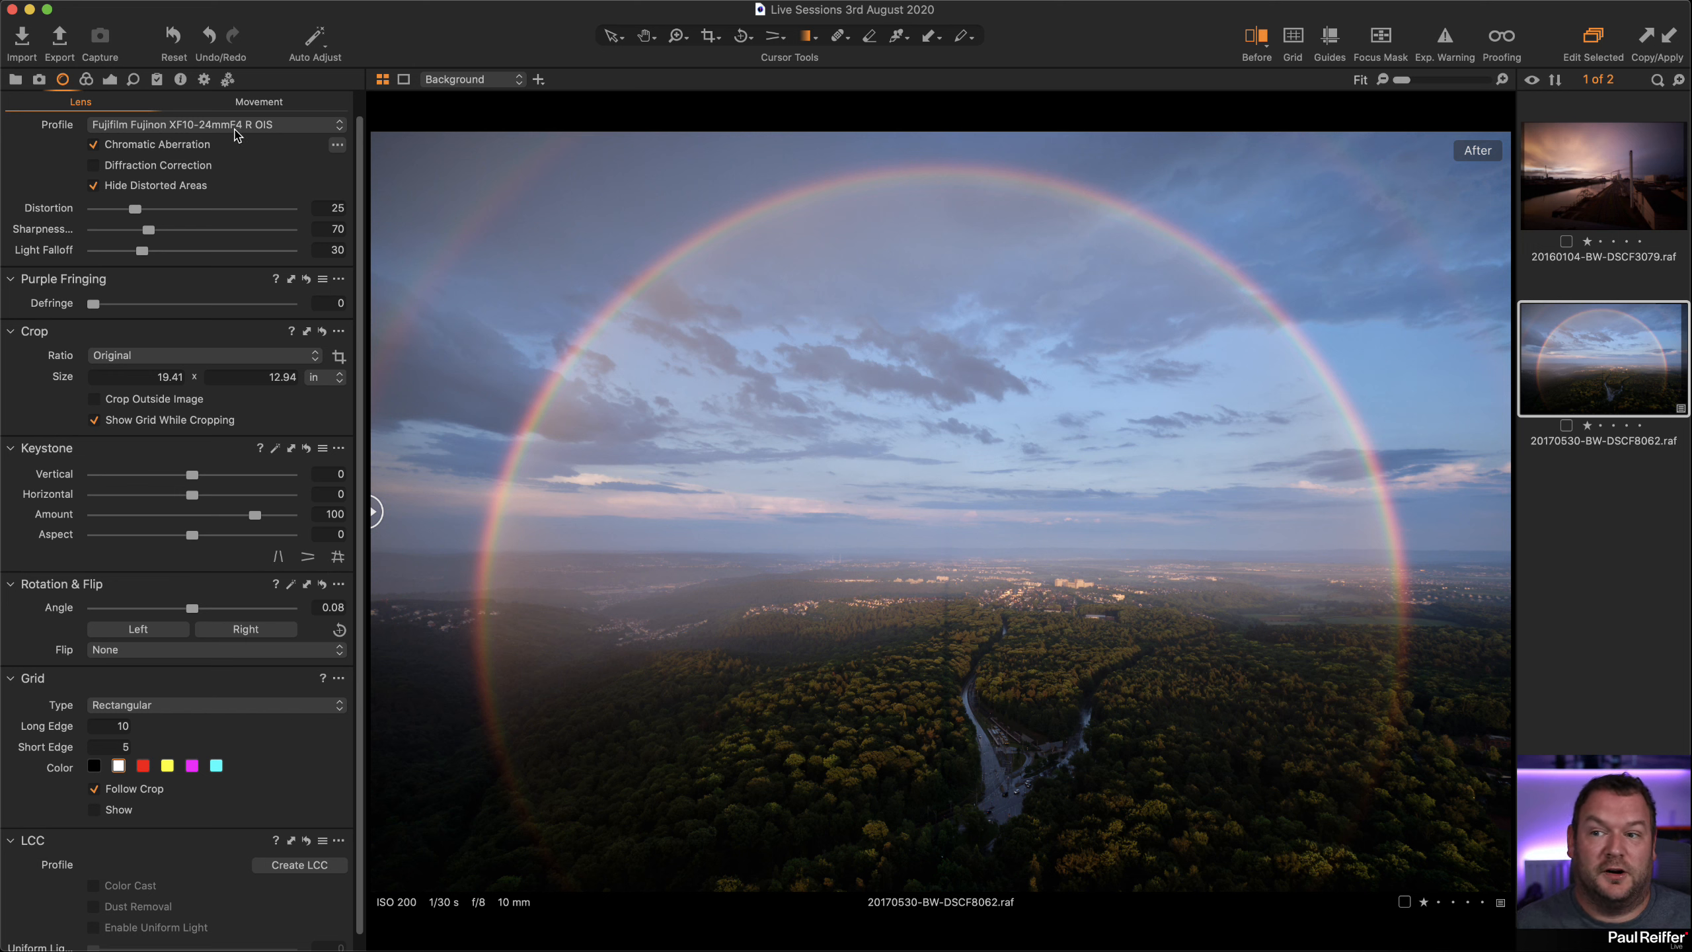
{"action": "left_click", "coordinate": [110, 80]}
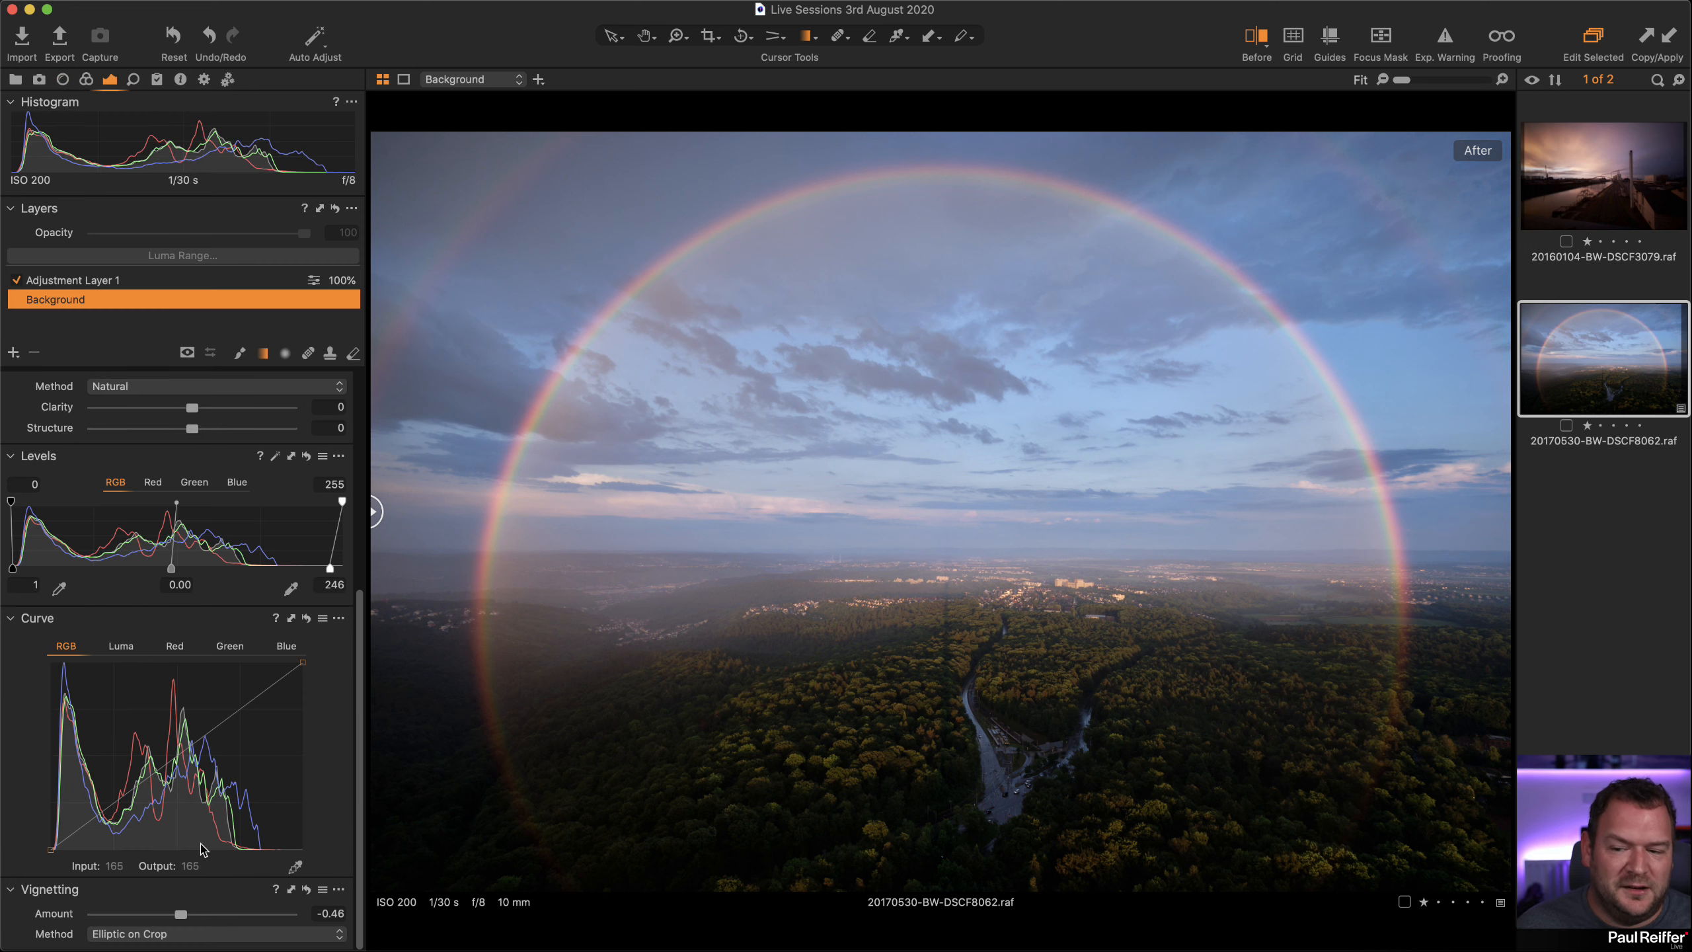
{"action": "left_click_drag", "start_coordinate": [181, 916], "coordinate": [192, 916]}
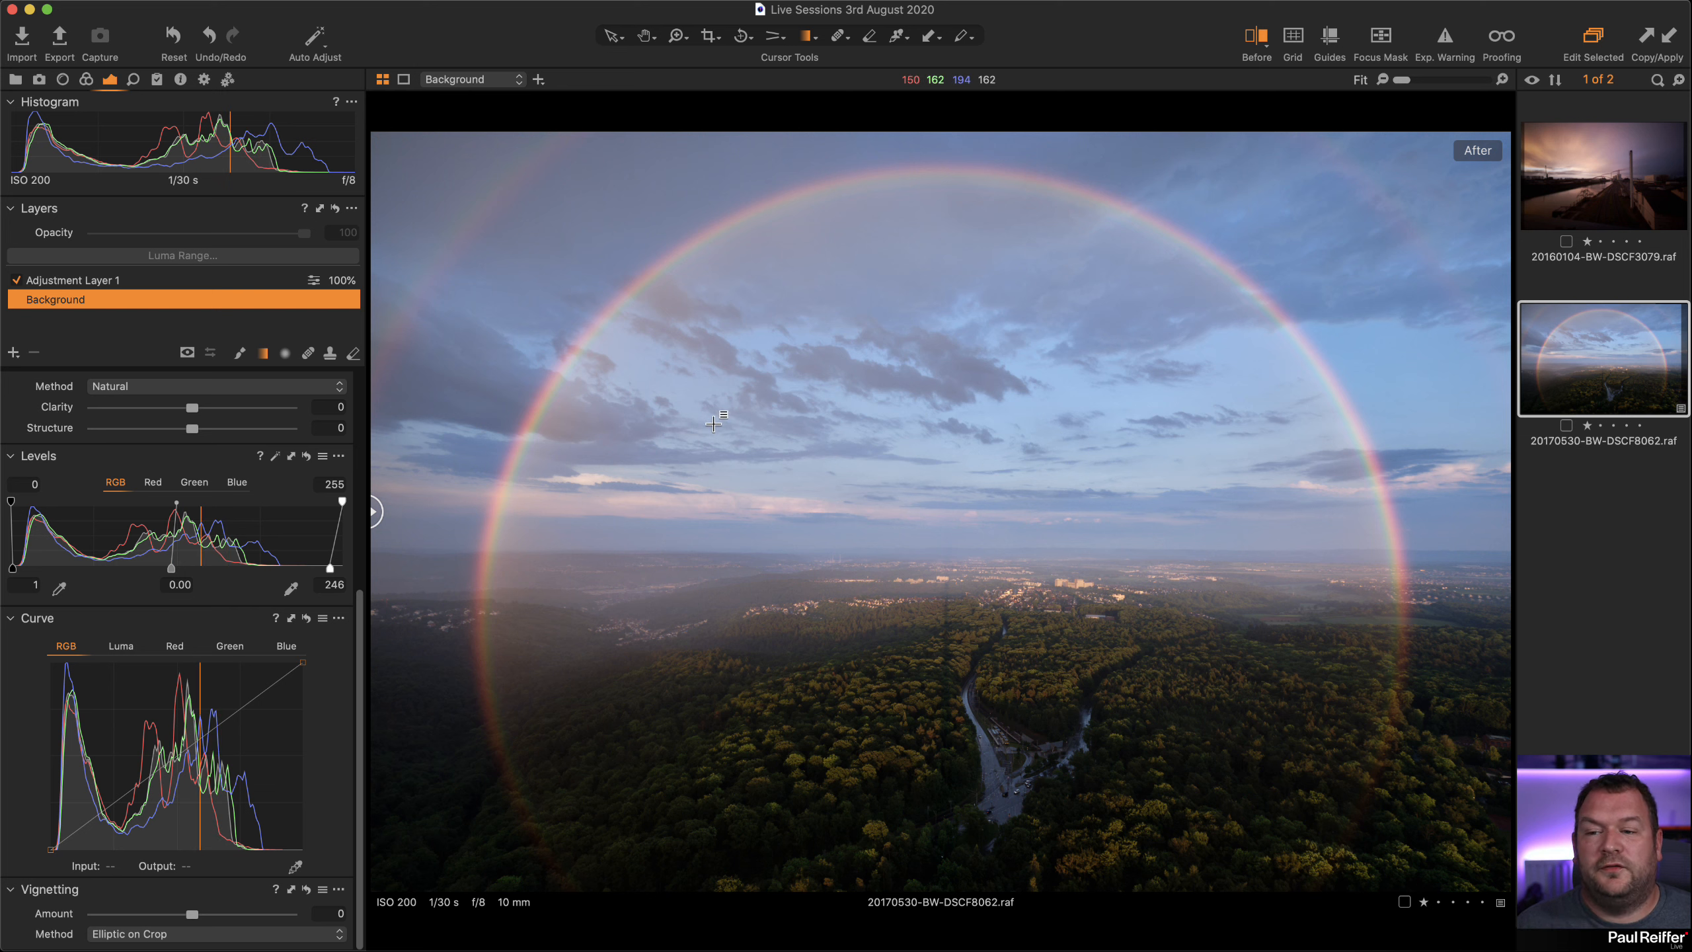
Try drawing a radial gradient mask around the image centre on Adjustment Layer 1 and undo it
{"action": "scroll", "coordinate": [100, 476], "scroll_direction": "up", "scroll_amount": 5}
{"action": "left_click", "coordinate": [285, 353]}
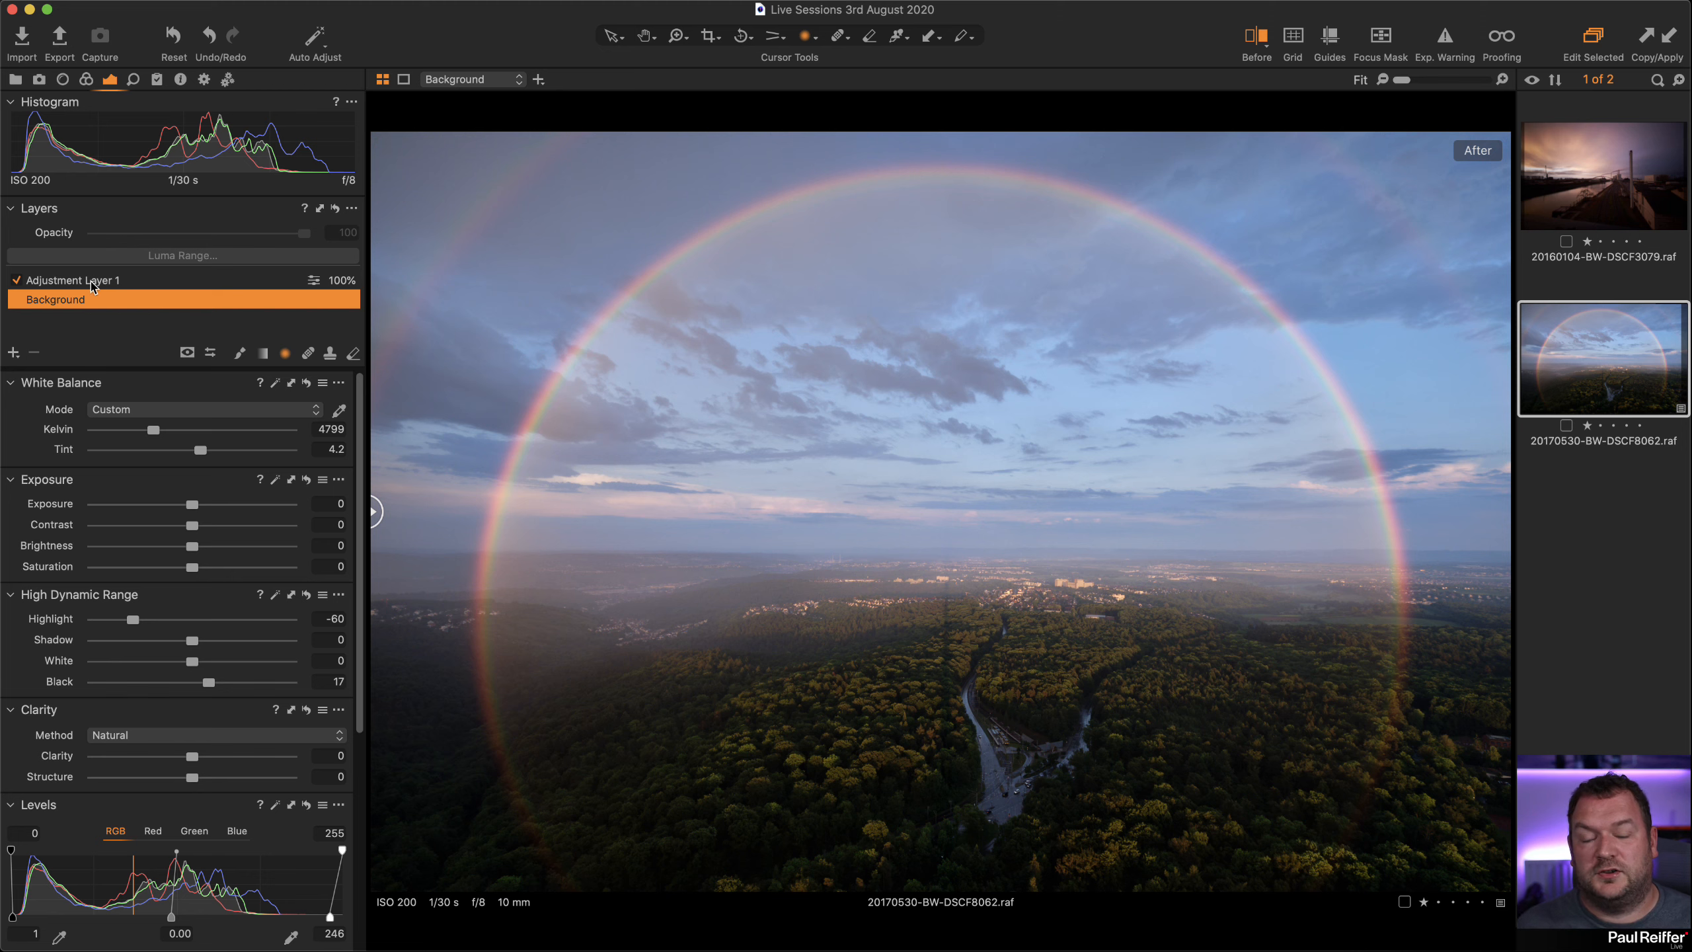
{"action": "left_click", "coordinate": [114, 283]}
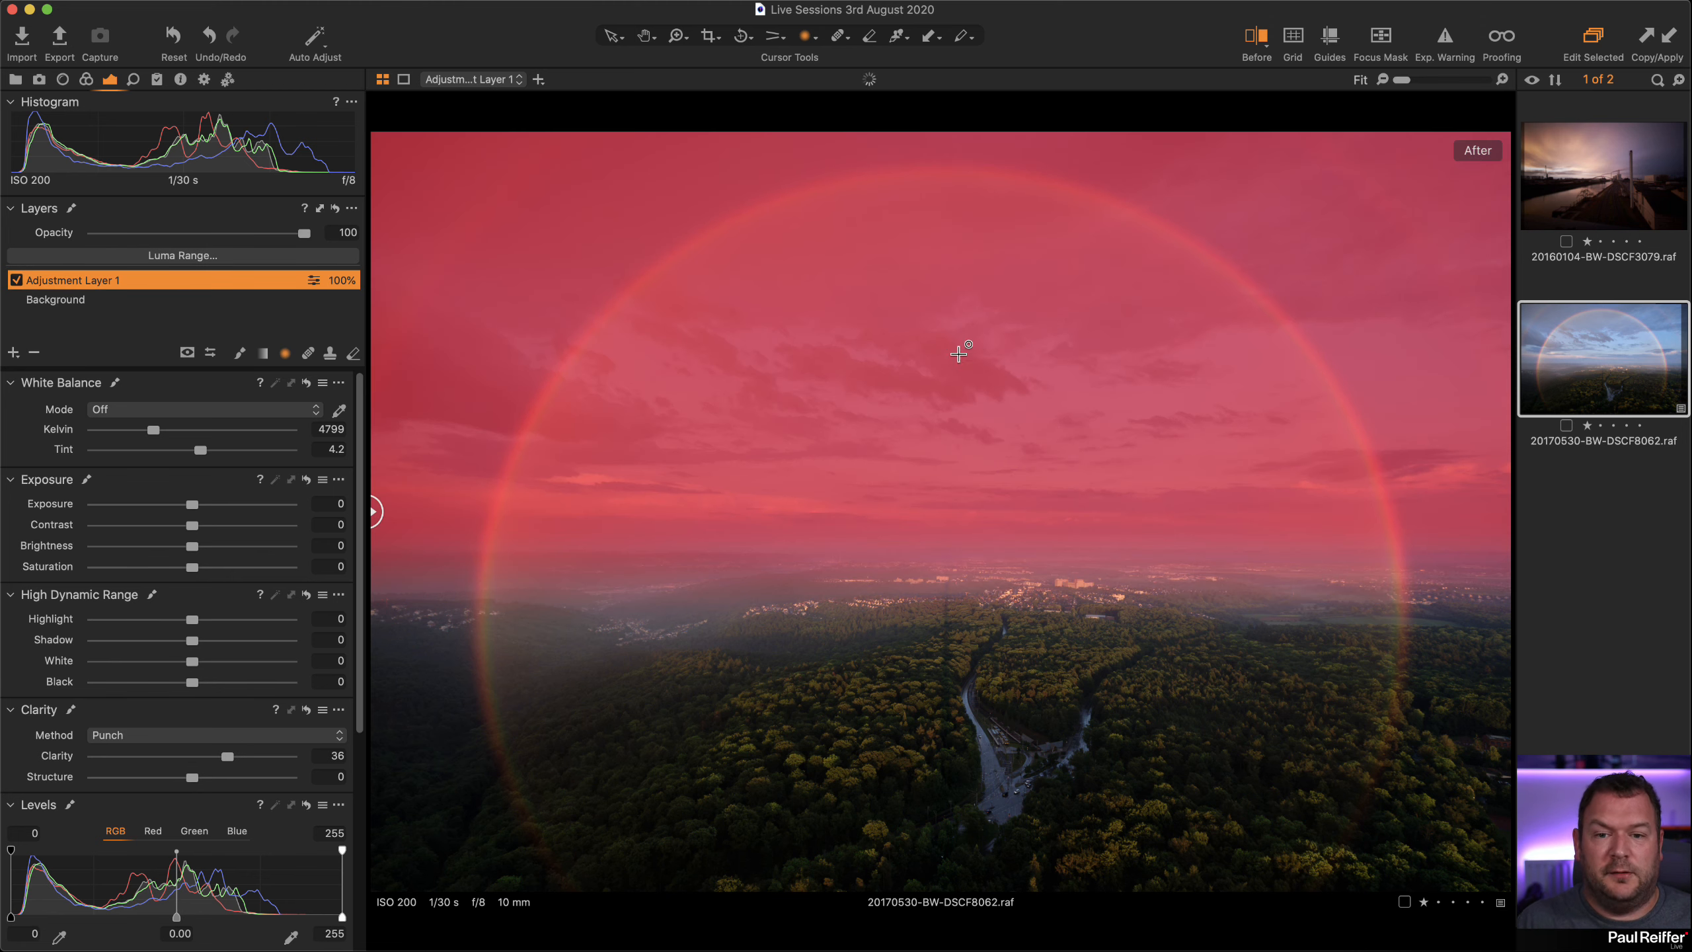
{"action": "left_click_drag", "start_coordinate": [942, 525], "coordinate": [1324, 813]}
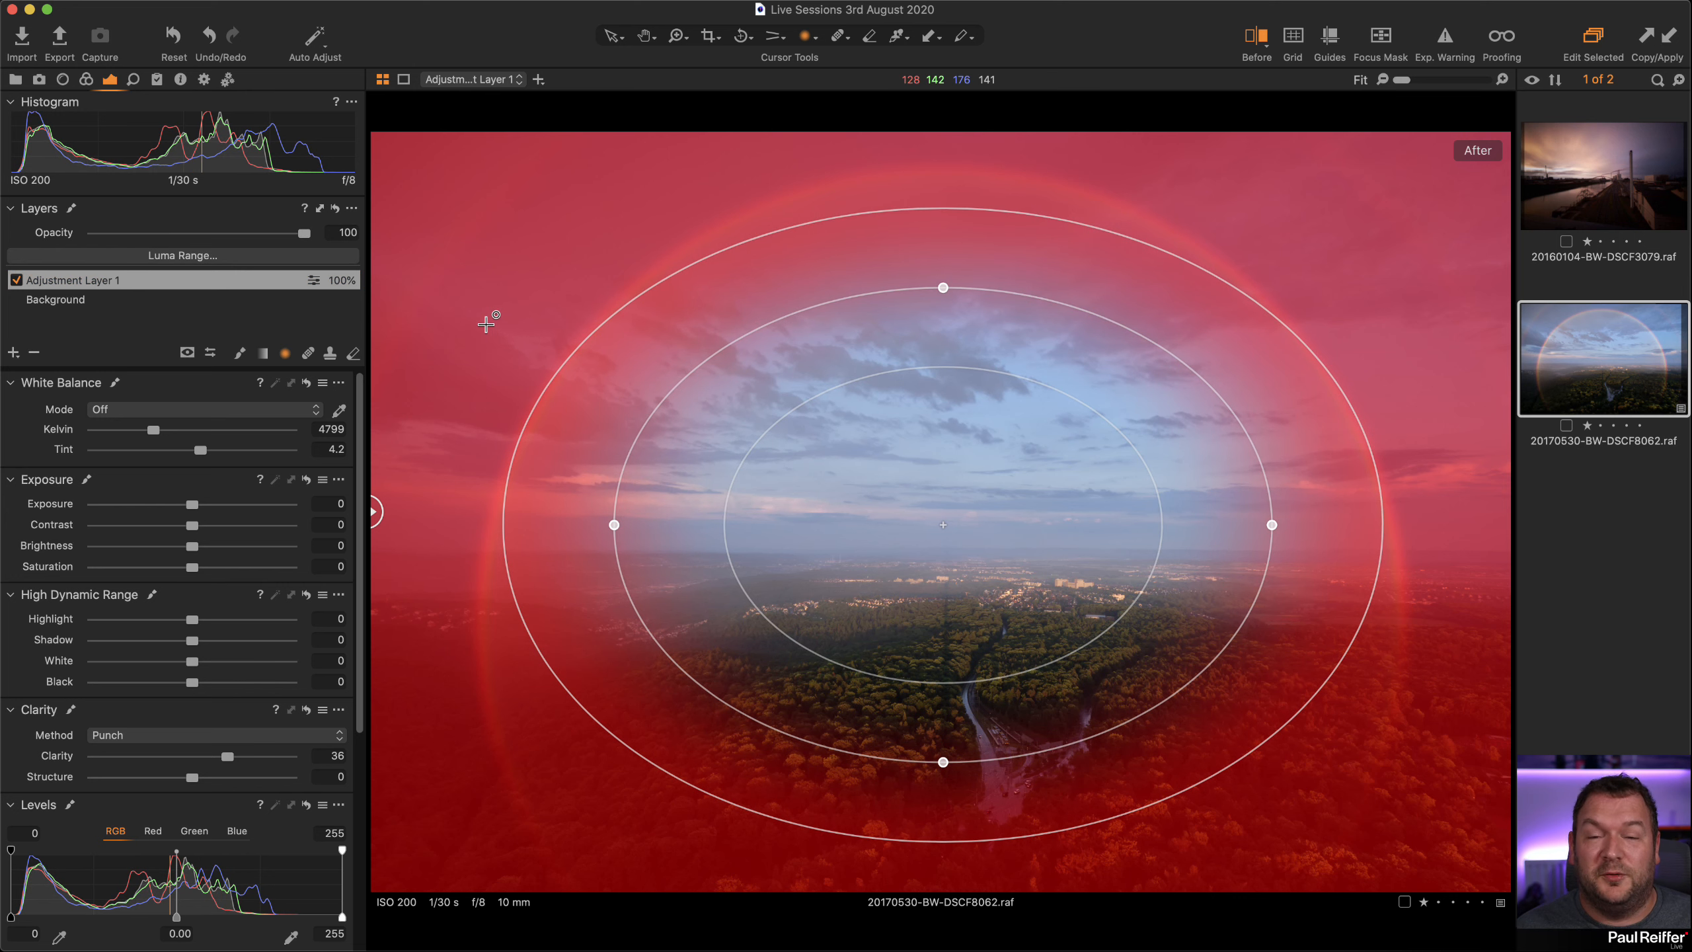
{"action": "key", "text": "super+z"}
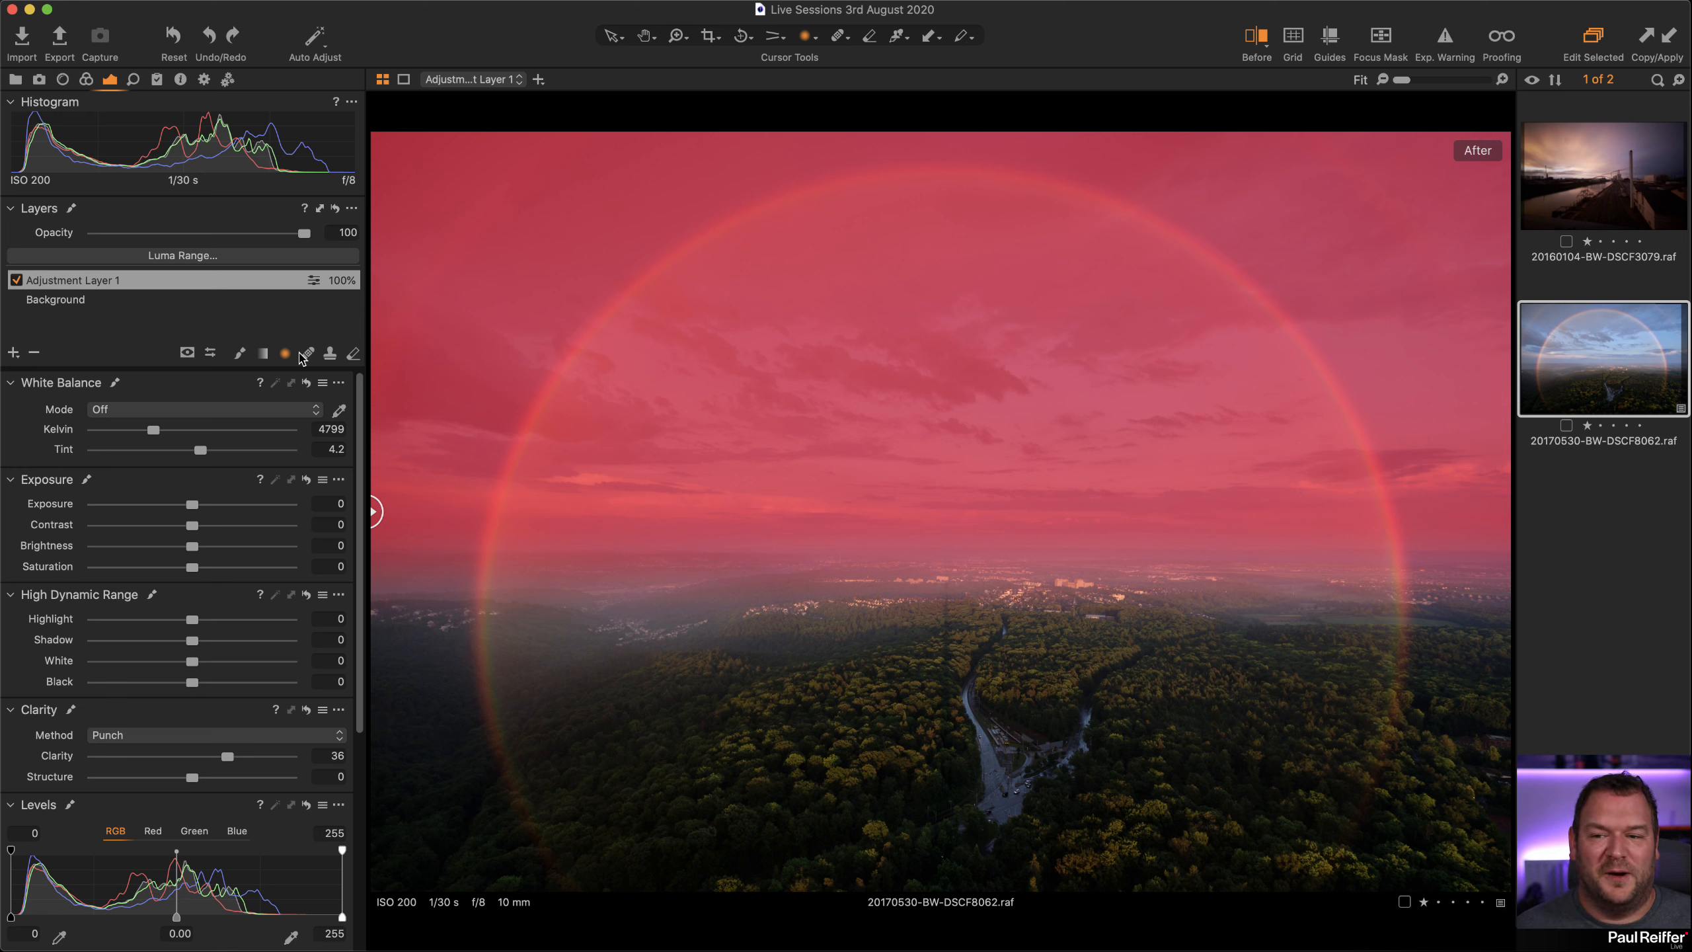
Rename Adjustment Layer 1 to Sky and add a new adjustment layer named Centre/Center
{"action": "double_click", "coordinate": [66, 280]}
{"action": "type", "text": "Sky"}
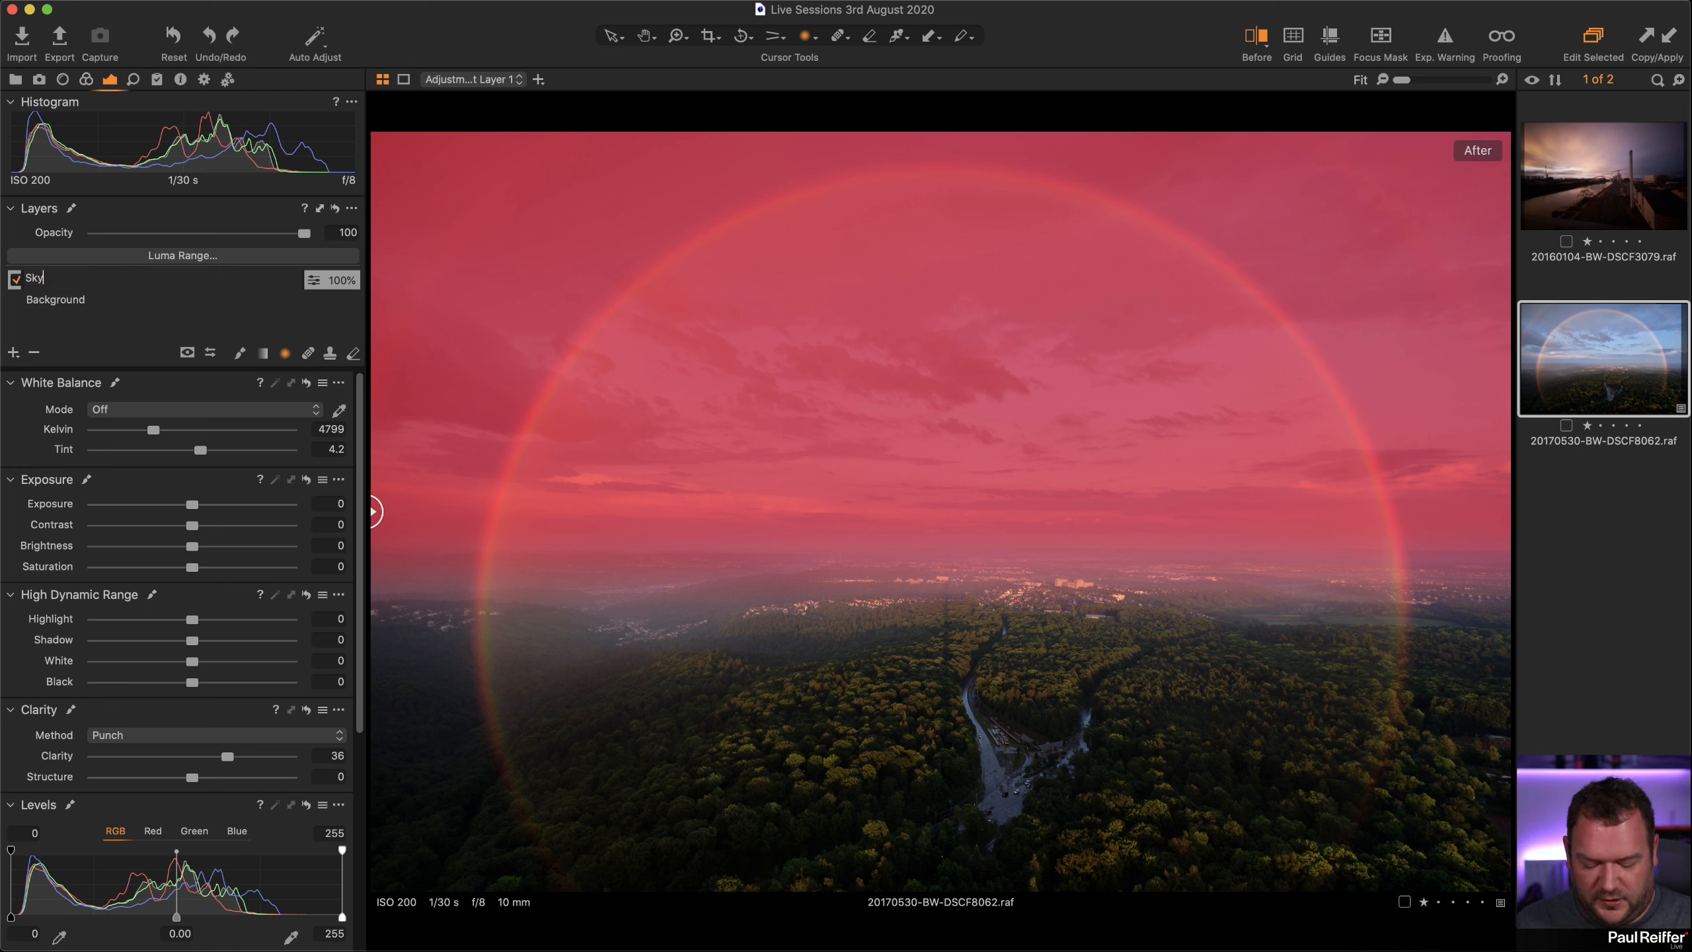
{"action": "key", "text": "Return"}
{"action": "left_click", "coordinate": [13, 352]}
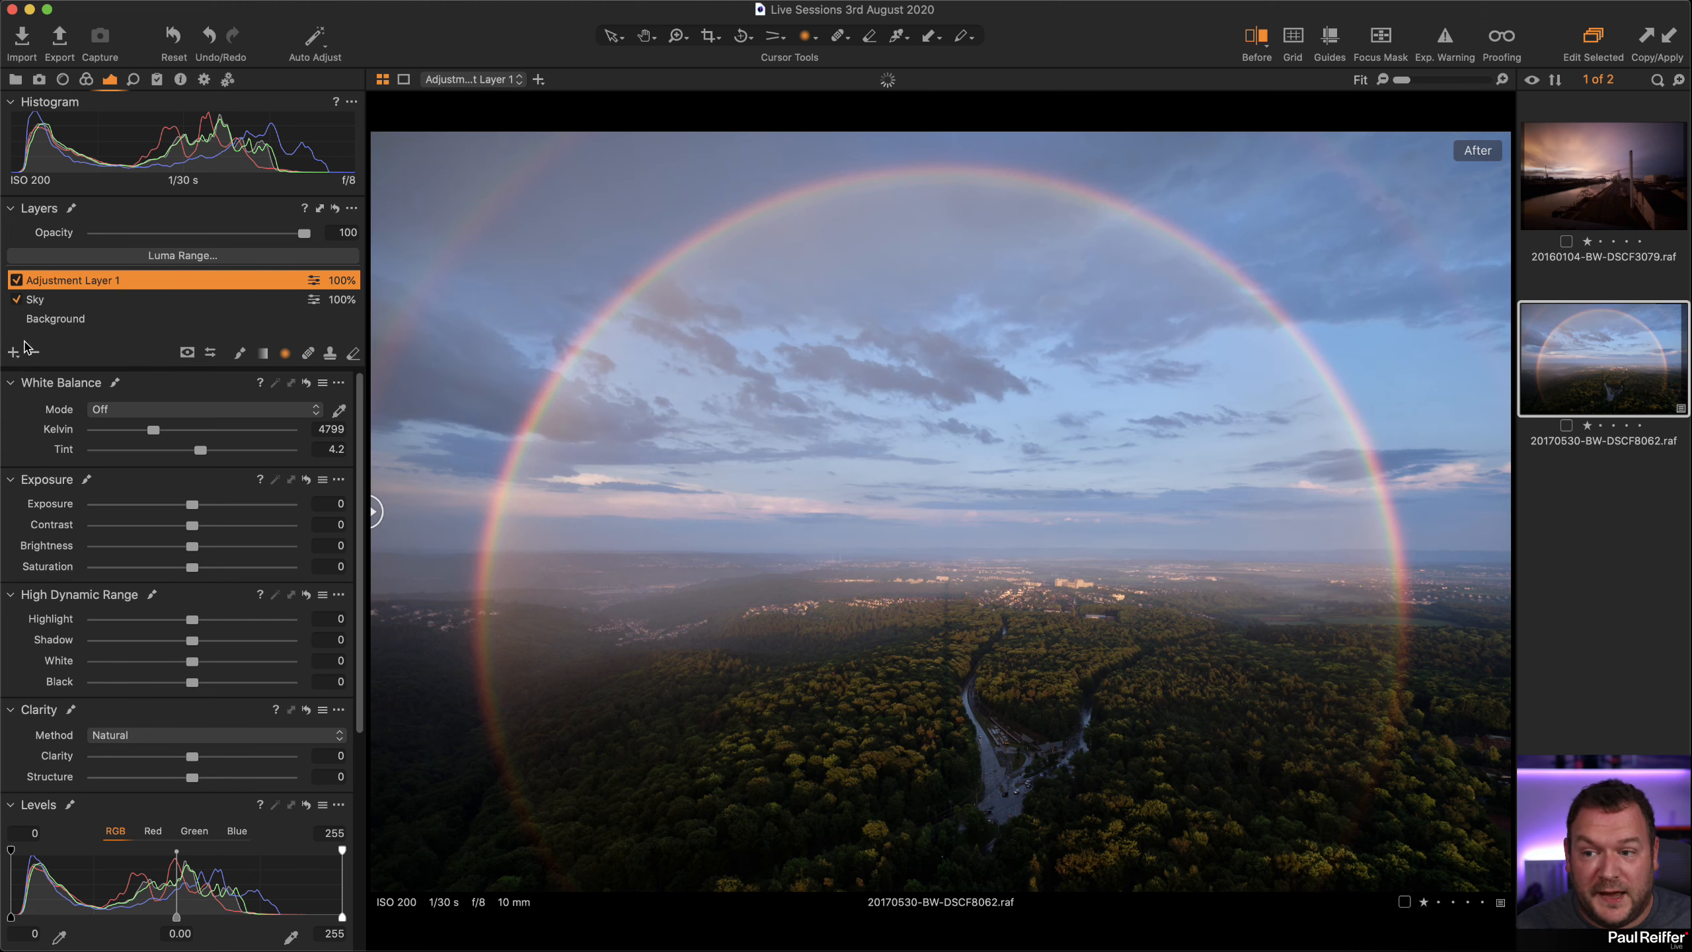
{"action": "double_click", "coordinate": [64, 282]}
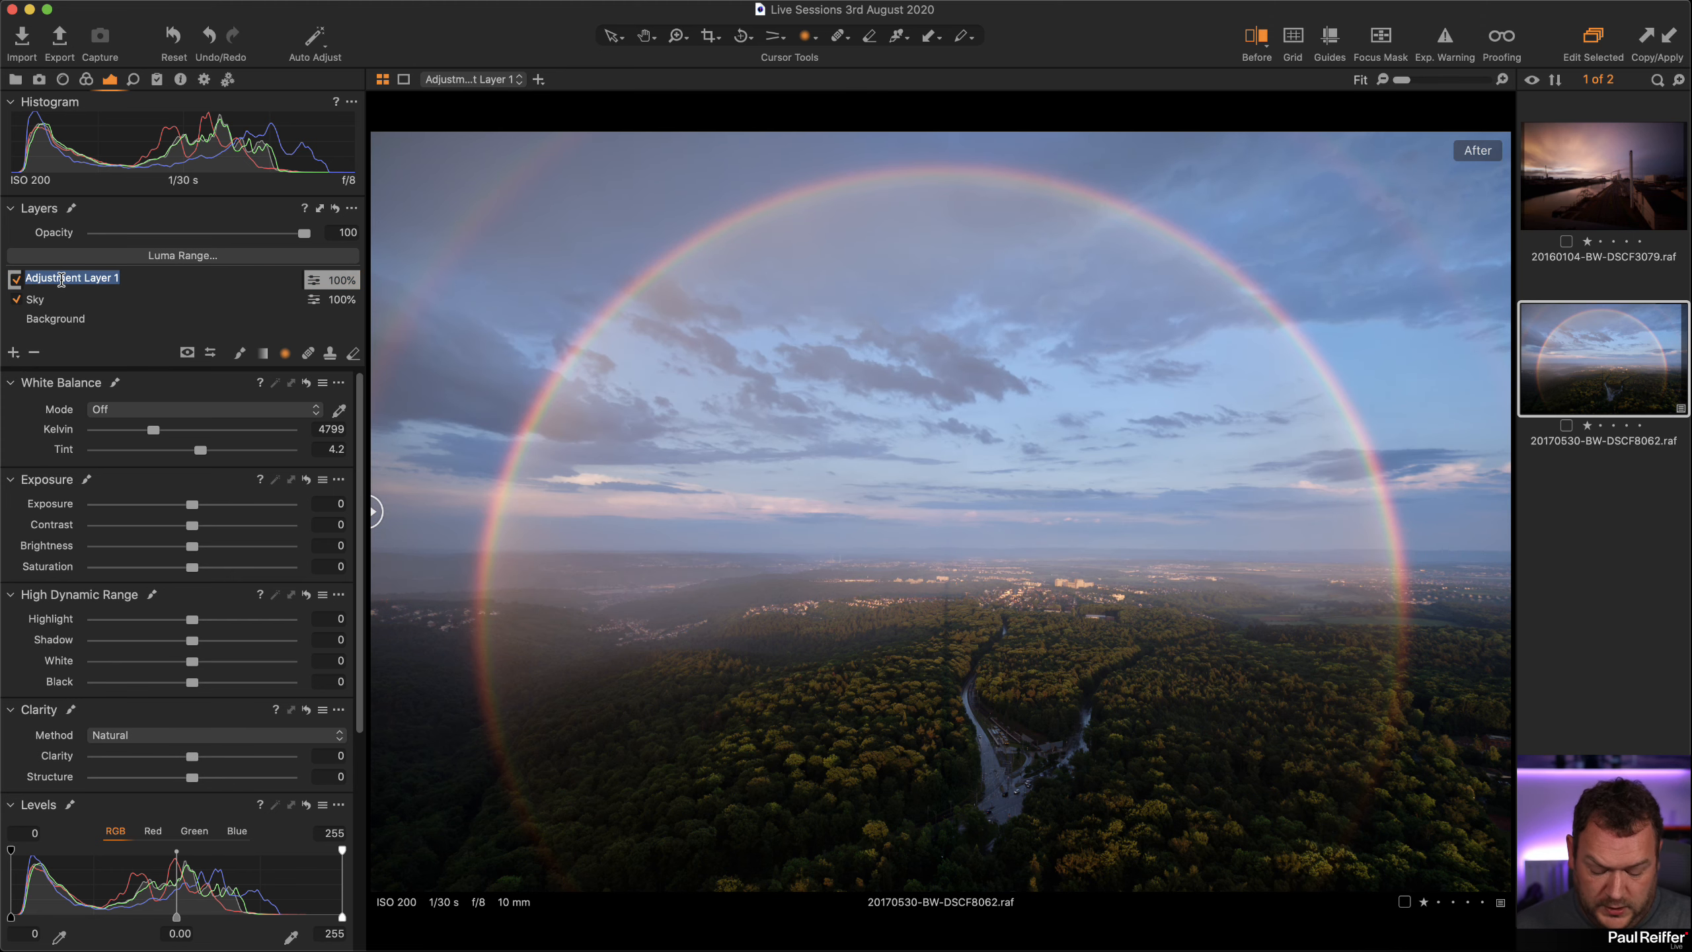
{"action": "type", "text": "Centre/Center"}
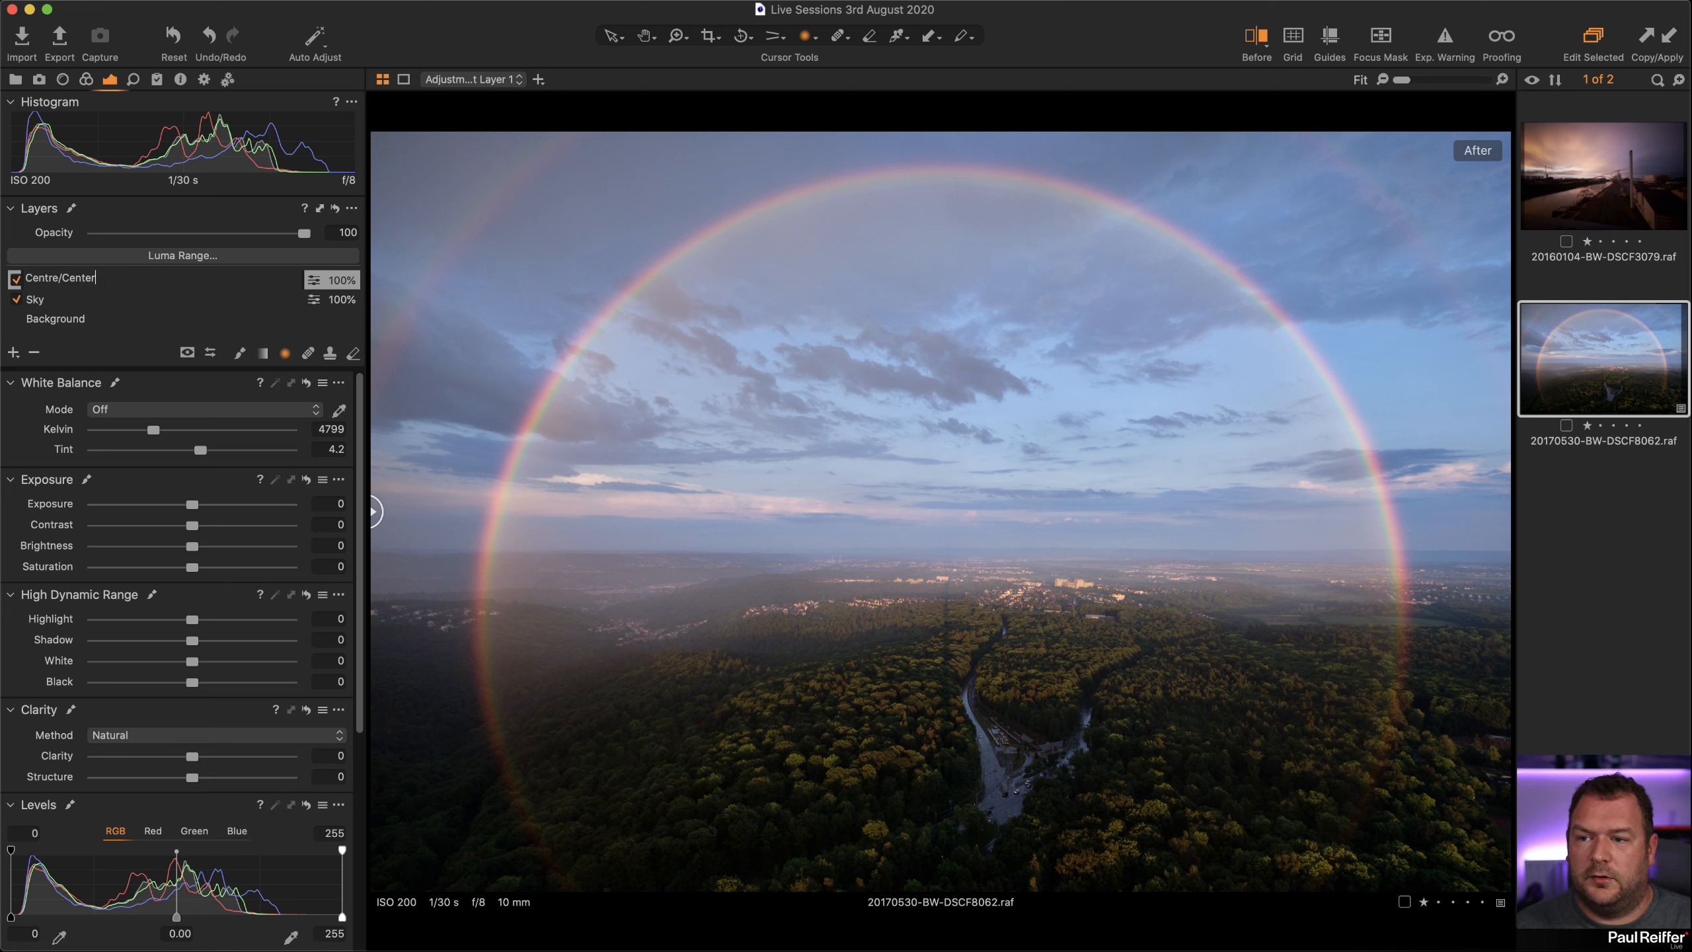
{"action": "key", "text": "Return"}
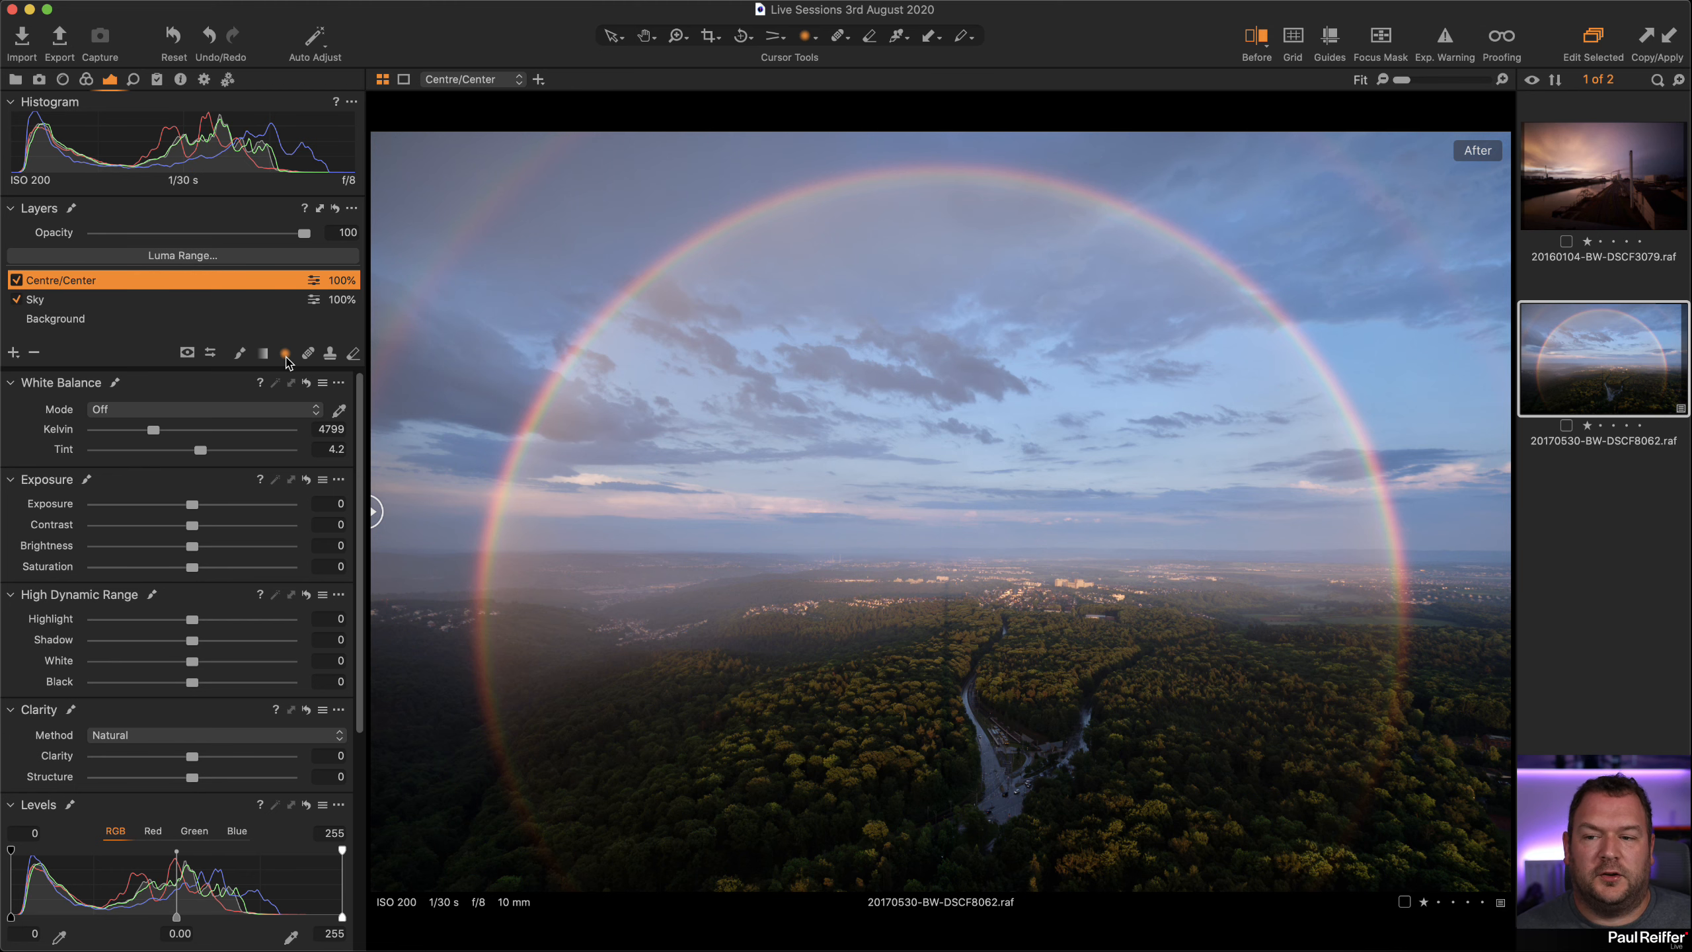
Draw a radial mask centred inside the rainbow on Centre/Center, invert it to cover the middle, and widen its feathering inward and outward
{"action": "mouse_move", "coordinate": [946, 550]}
{"action": "left_mouse_down"}
{"action": "mouse_move", "coordinate": [1272, 761]}
{"action": "mouse_move", "coordinate": [1393, 865]}
{"action": "mouse_move", "coordinate": [1393, 941]}
{"action": "mouse_move", "coordinate": [1347, 951]}
{"action": "left_mouse_up"}
{"action": "mouse_move", "coordinate": [1247, 857]}
{"action": "left_mouse_down"}
{"action": "mouse_move", "coordinate": [1286, 878]}
{"action": "mouse_move", "coordinate": [1278, 847]}
{"action": "left_mouse_up"}
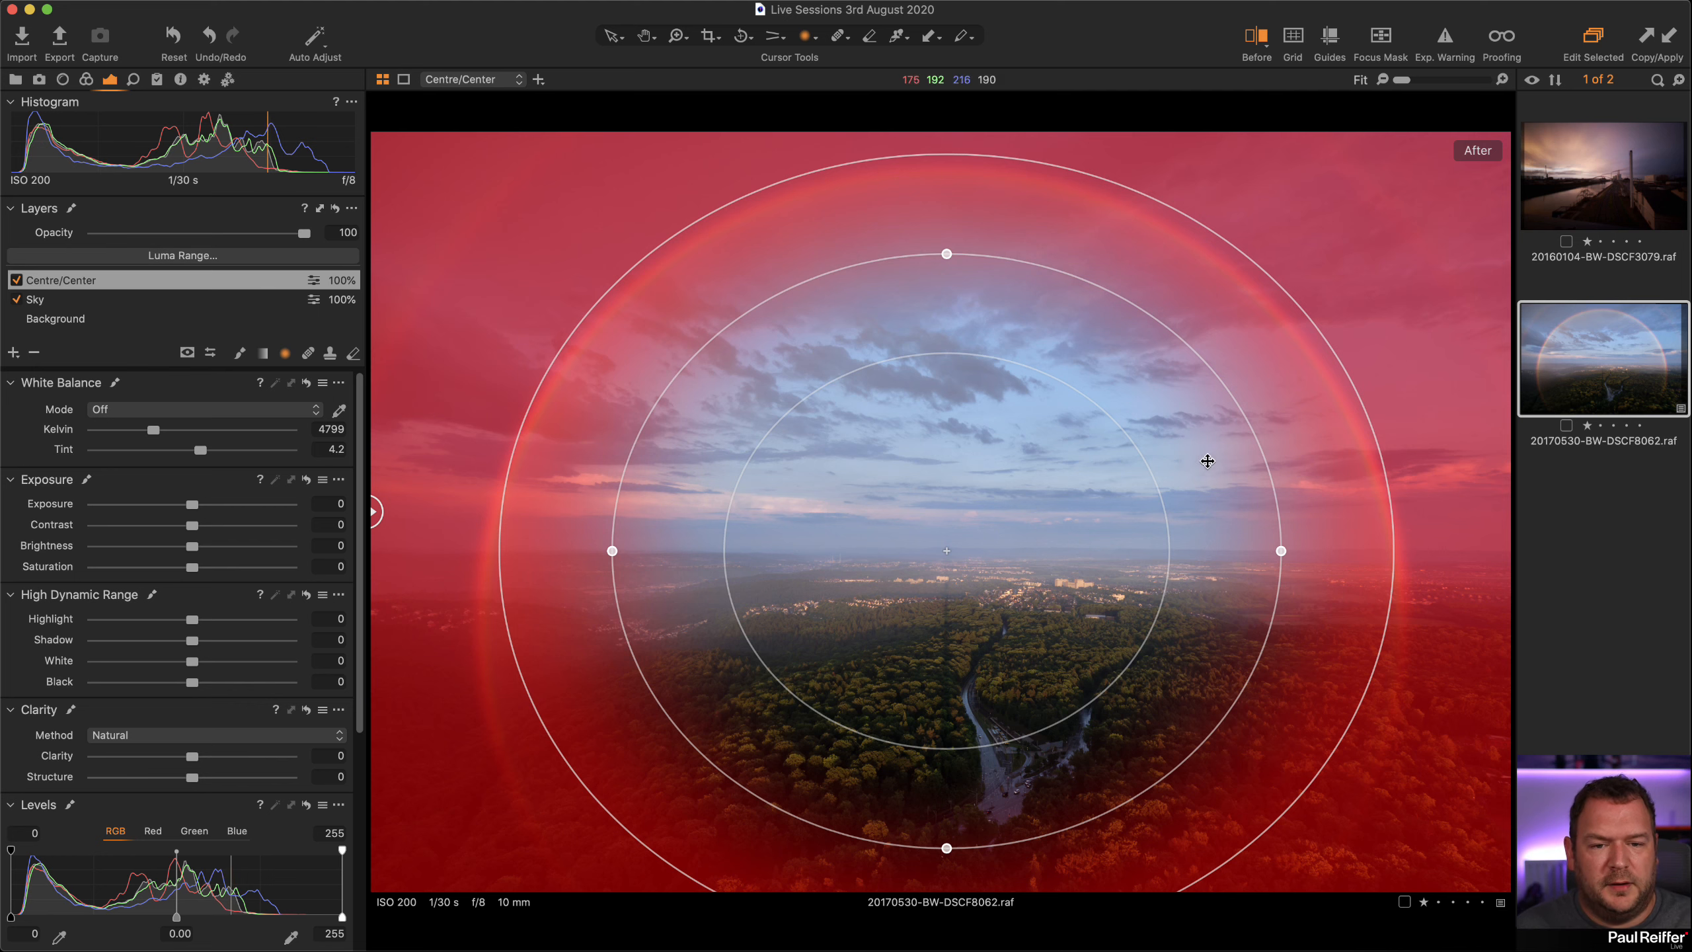
{"action": "left_click_drag", "start_coordinate": [1044, 507], "coordinate": [1009, 522]}
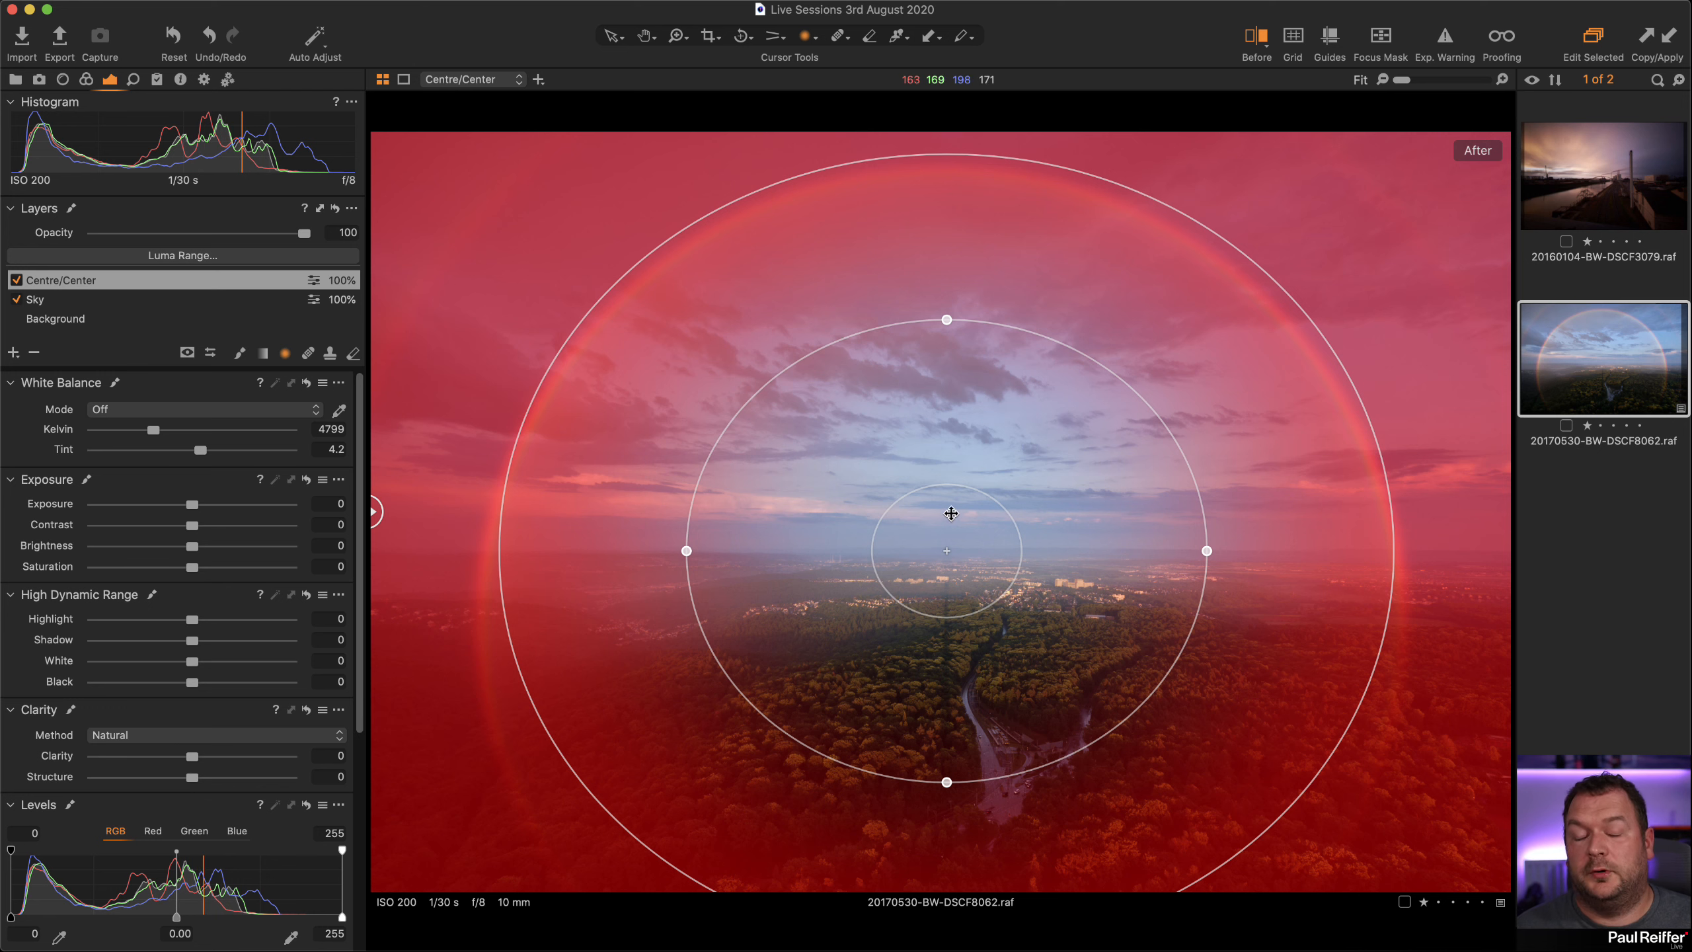
{"action": "right_click", "coordinate": [78, 285]}
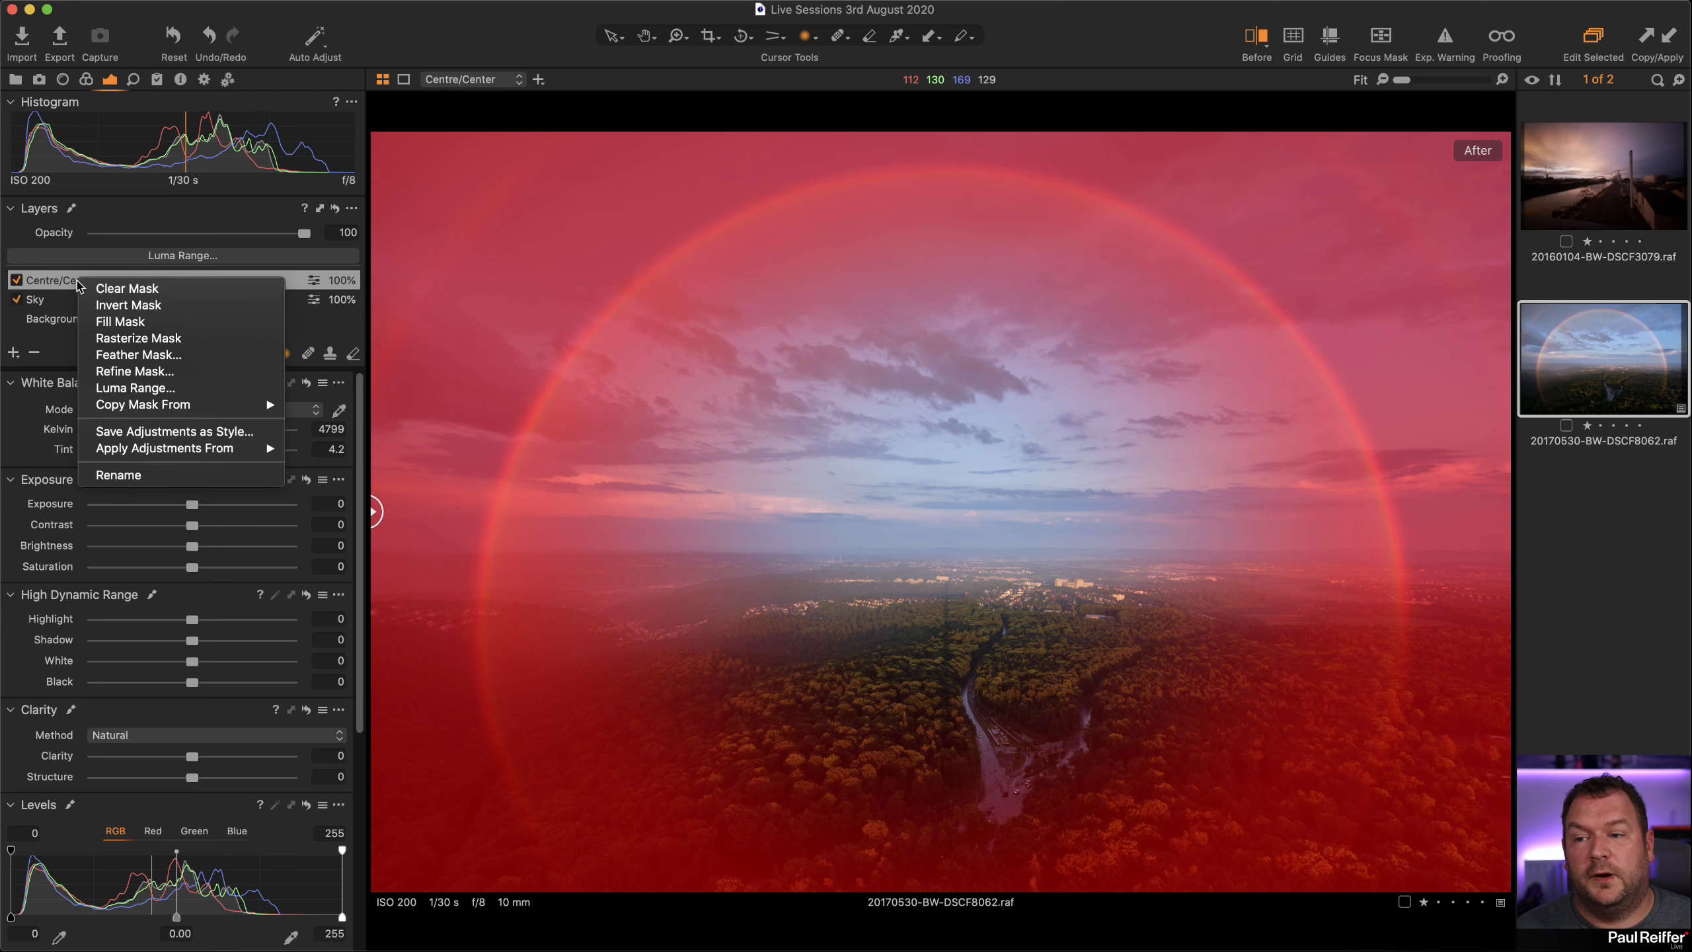
{"action": "left_click", "coordinate": [153, 306]}
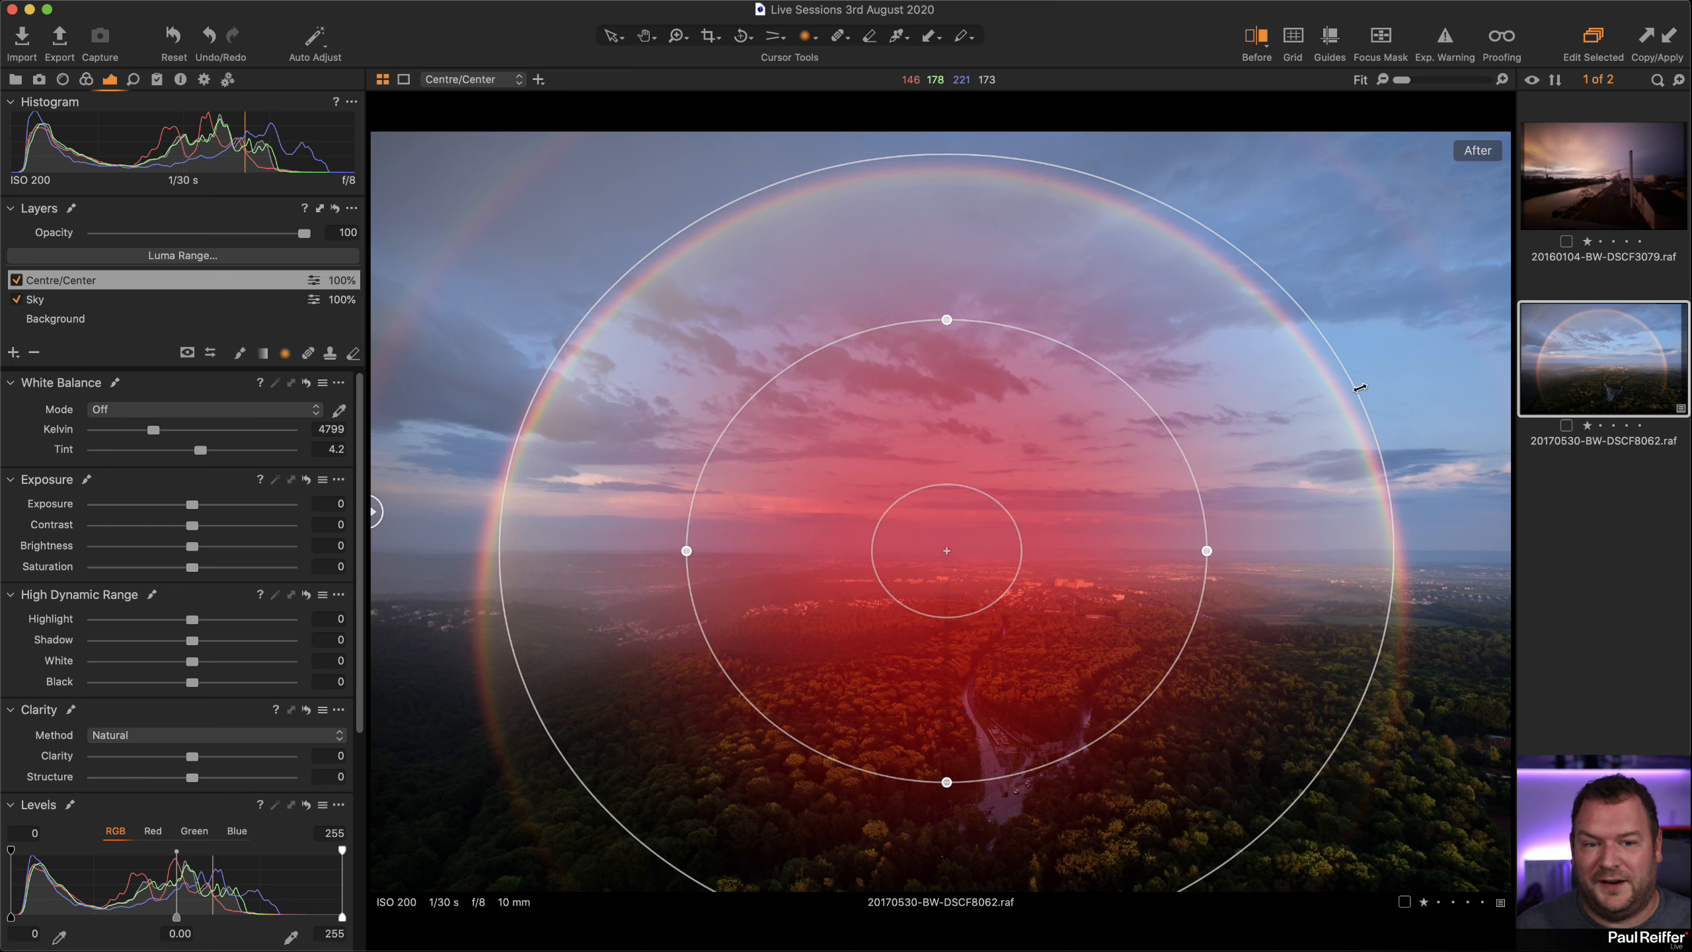
{"action": "left_click_drag", "start_coordinate": [1360, 395], "coordinate": [1471, 360]}
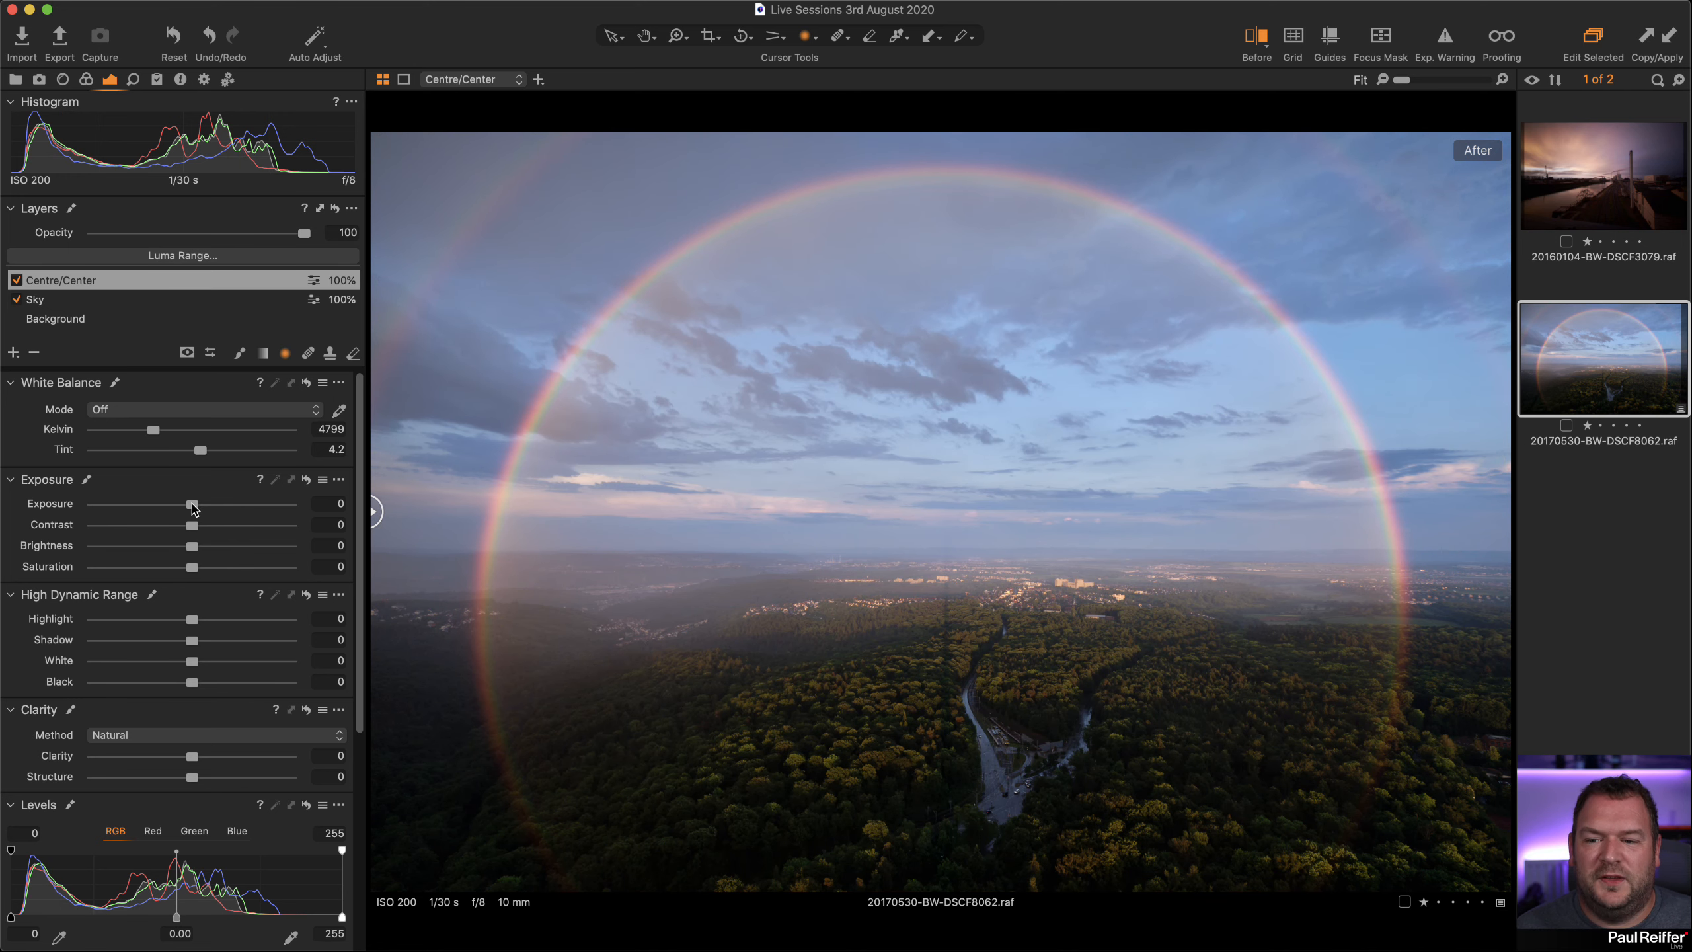
Set the Centre/Center layer's exposure to -0.6 and enlarge its radial mask vertically and horizontally towards the rainbow
{"action": "left_click_drag", "start_coordinate": [192, 508], "coordinate": [177, 511]}
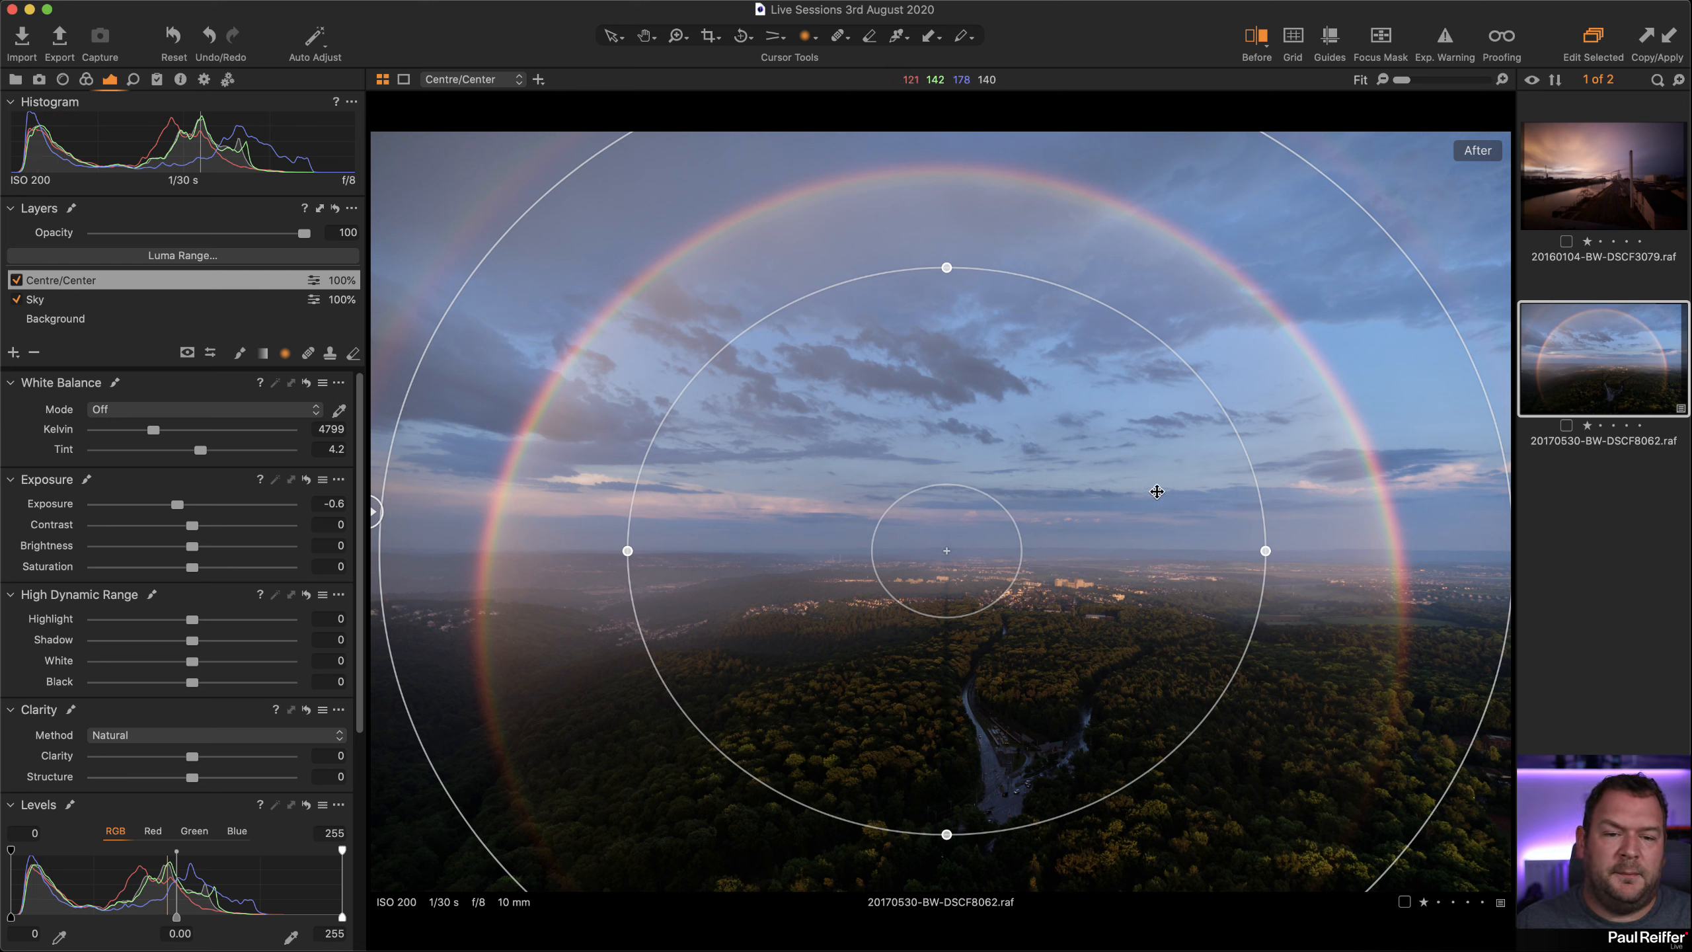
{"action": "left_click_drag", "start_coordinate": [946, 267], "coordinate": [945, 216]}
{"action": "left_click_drag", "start_coordinate": [1265, 551], "coordinate": [1302, 551]}
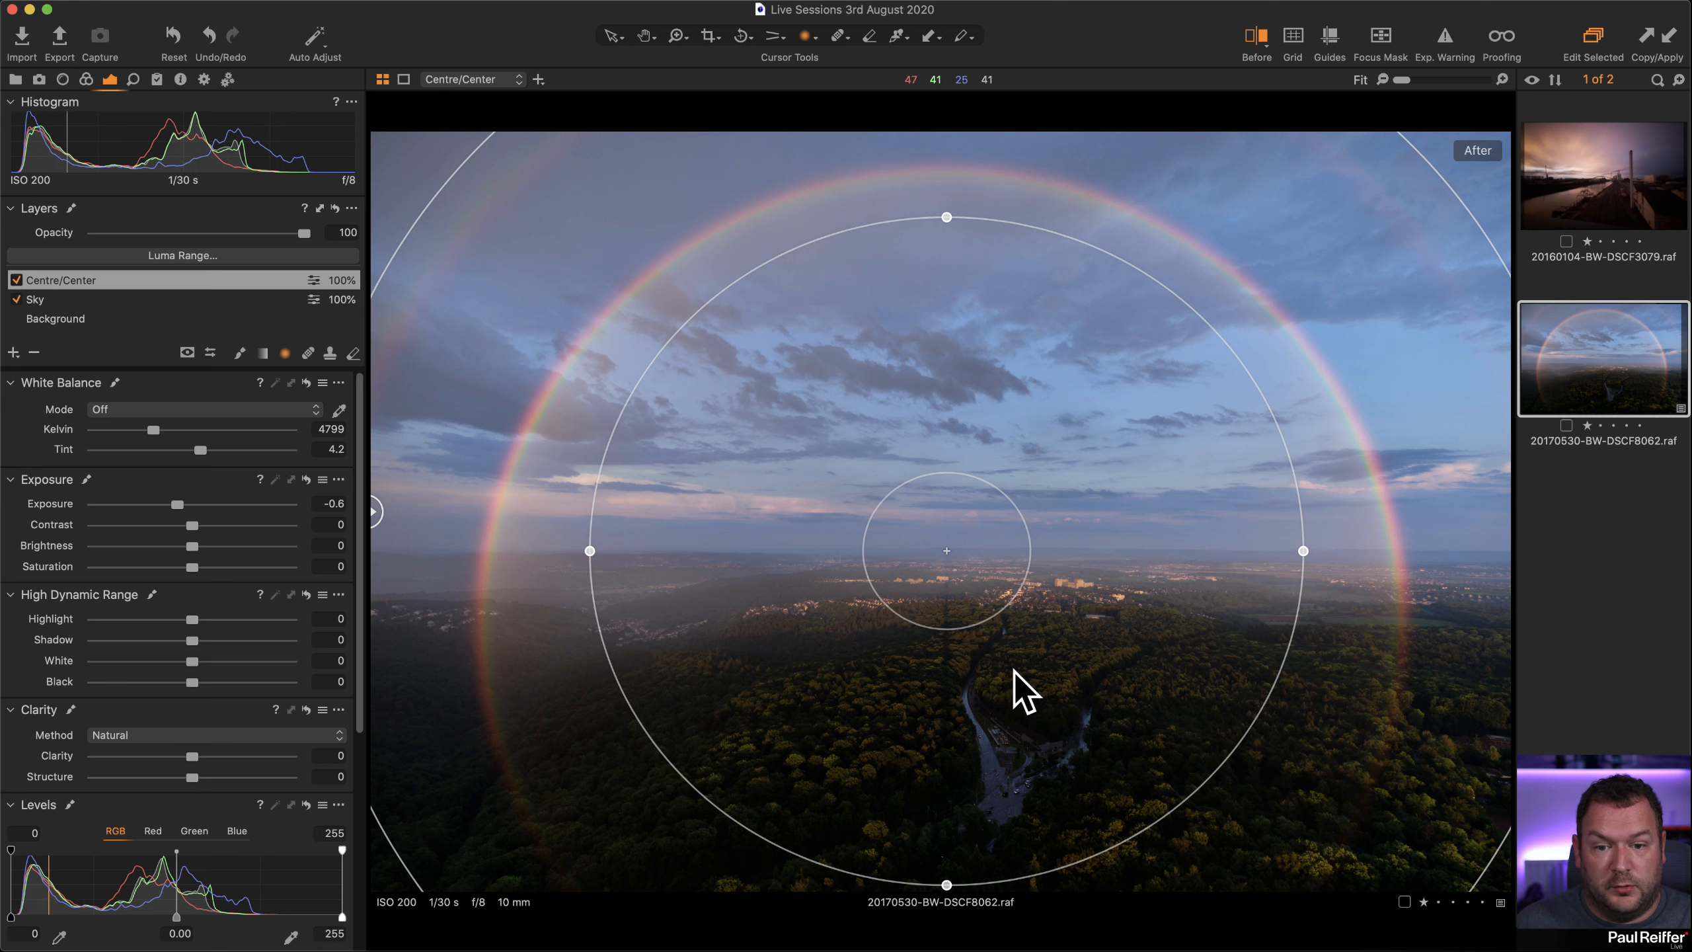
Rasterize the Centre/Center mask and erase it from the landscape below the horizon with a large soft eraser
{"action": "key", "text": "m"}
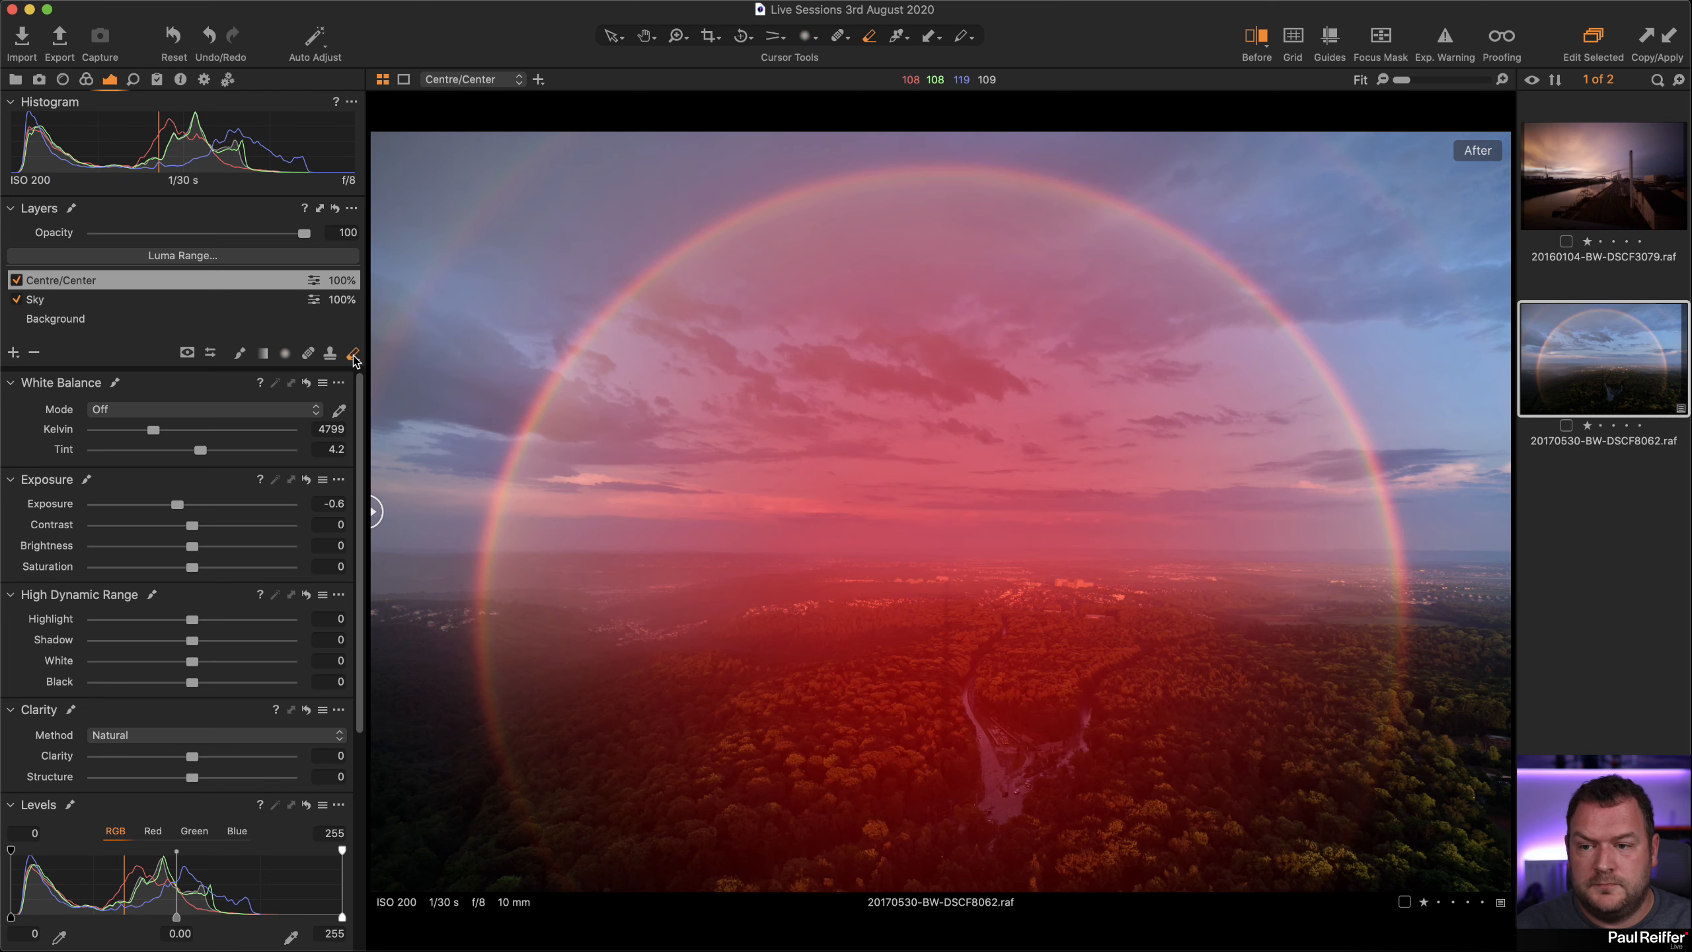
{"action": "right_click", "coordinate": [765, 535]}
{"action": "left_click_drag", "start_coordinate": [765, 531], "coordinate": [816, 531]}
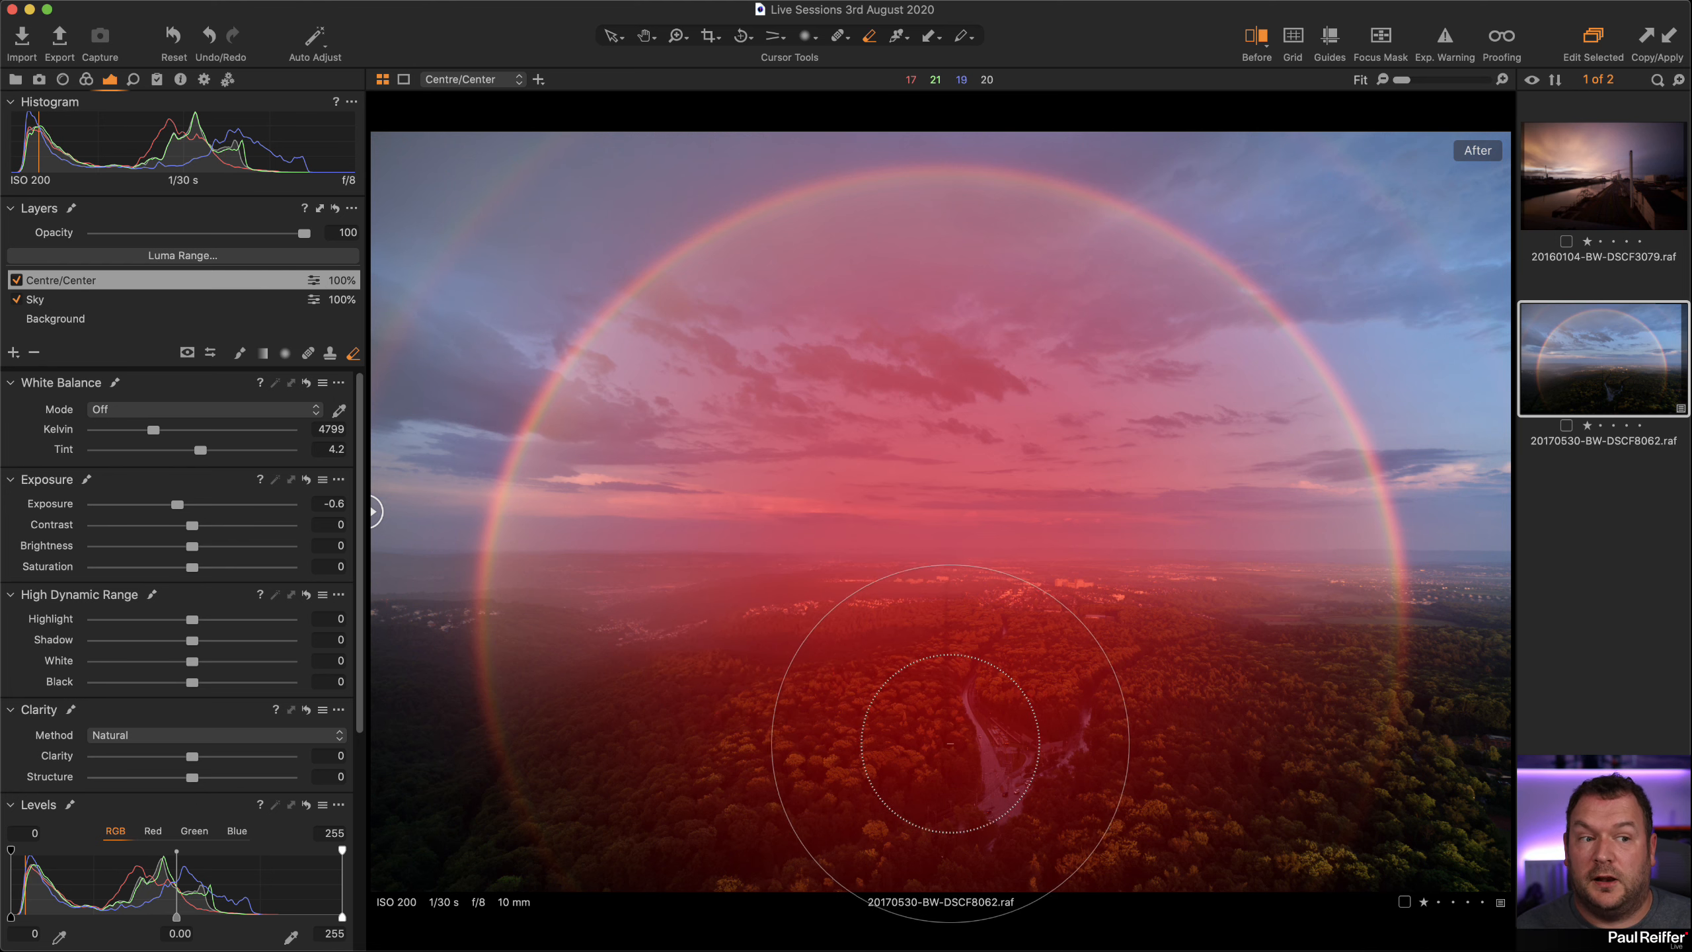
{"action": "left_click", "coordinate": [919, 732]}
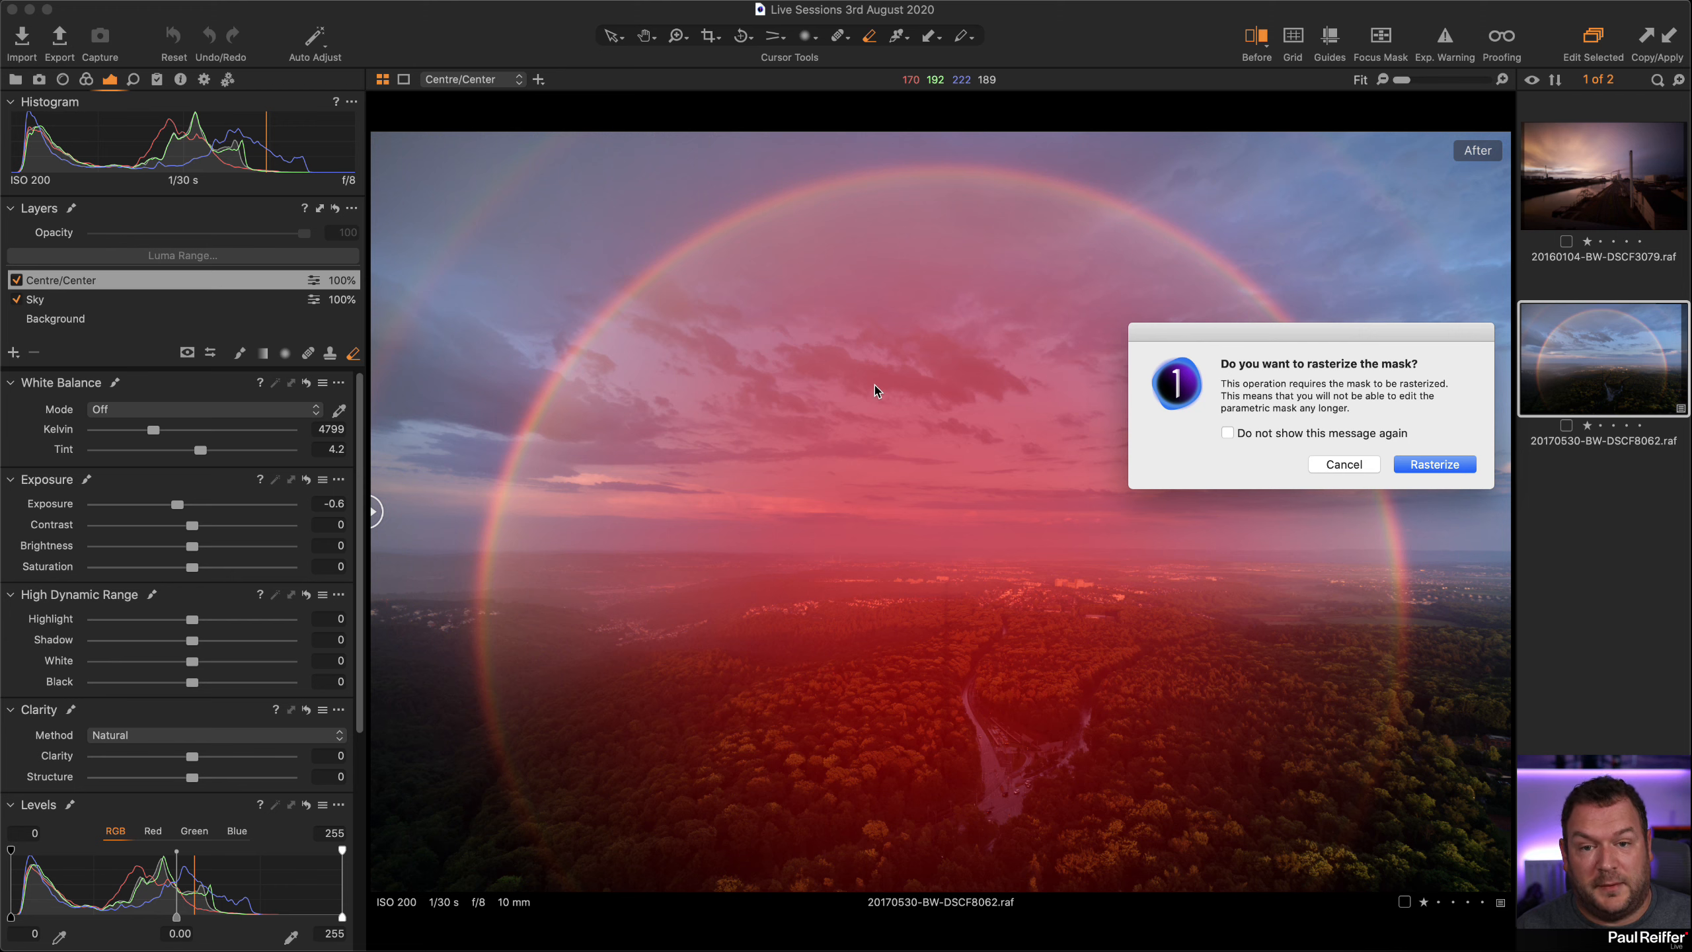
{"action": "left_click", "coordinate": [1452, 463]}
{"action": "mouse_move", "coordinate": [1309, 733]}
{"action": "left_mouse_down"}
{"action": "mouse_move", "coordinate": [963, 700]}
{"action": "mouse_move", "coordinate": [975, 736]}
{"action": "mouse_move", "coordinate": [491, 717]}
{"action": "mouse_move", "coordinate": [1463, 803]}
{"action": "mouse_move", "coordinate": [446, 775]}
{"action": "mouse_move", "coordinate": [1398, 756]}
{"action": "mouse_move", "coordinate": [426, 737]}
{"action": "mouse_move", "coordinate": [1315, 717]}
{"action": "mouse_move", "coordinate": [413, 733]}
{"action": "mouse_move", "coordinate": [1454, 756]}
{"action": "mouse_move", "coordinate": [377, 718]}
{"action": "mouse_move", "coordinate": [1193, 768]}
{"action": "mouse_move", "coordinate": [603, 648]}
{"action": "left_mouse_up"}
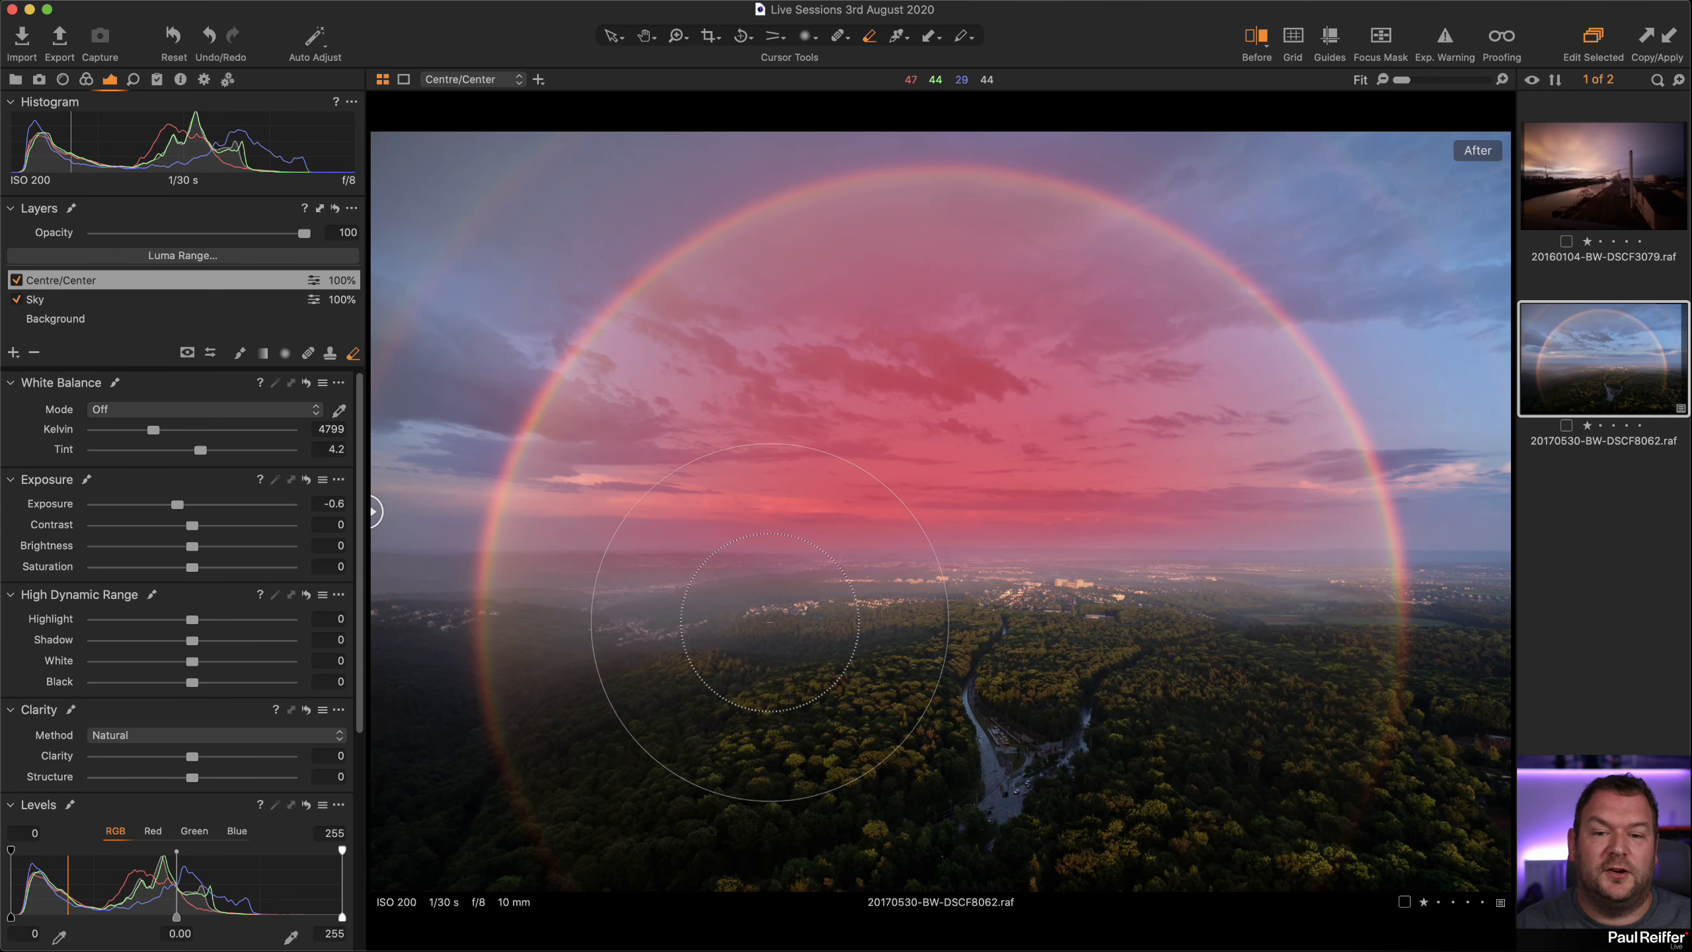
{"action": "key", "text": "m"}
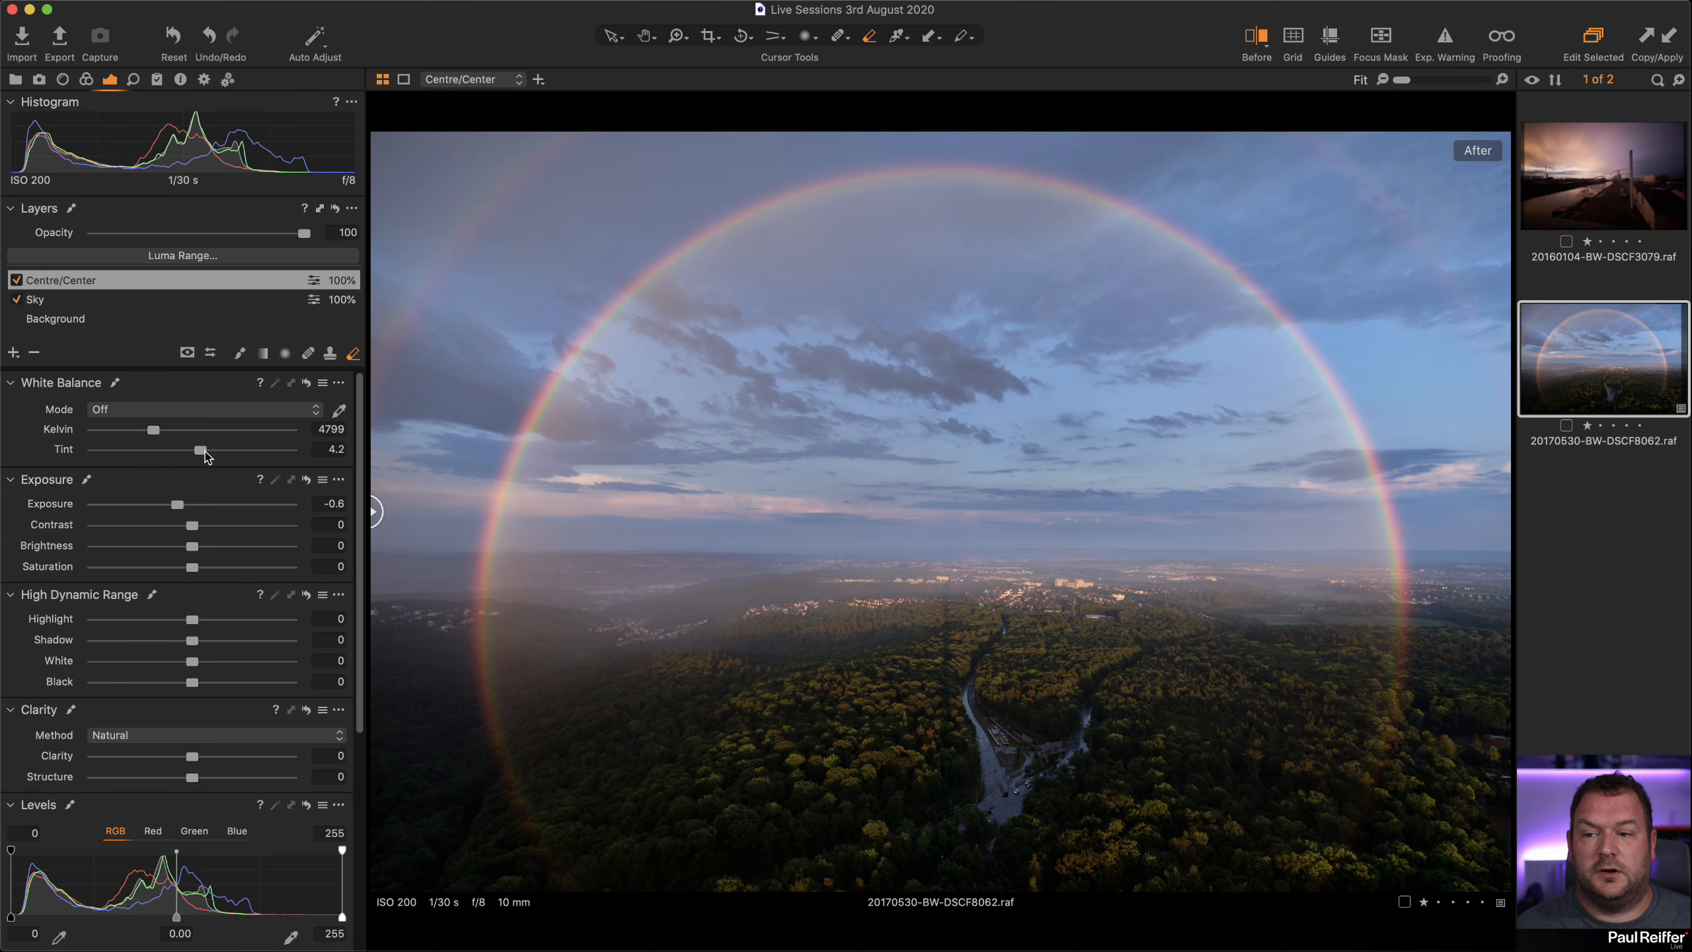
Set the Centre/Center layer's exposure to -0.28 and compare the whole photo before and after editing
{"action": "mouse_move", "coordinate": [177, 504]}
{"action": "left_mouse_down"}
{"action": "mouse_move", "coordinate": [198, 504]}
{"action": "mouse_move", "coordinate": [137, 507]}
{"action": "mouse_move", "coordinate": [200, 506]}
{"action": "mouse_move", "coordinate": [187, 511]}
{"action": "left_mouse_up"}
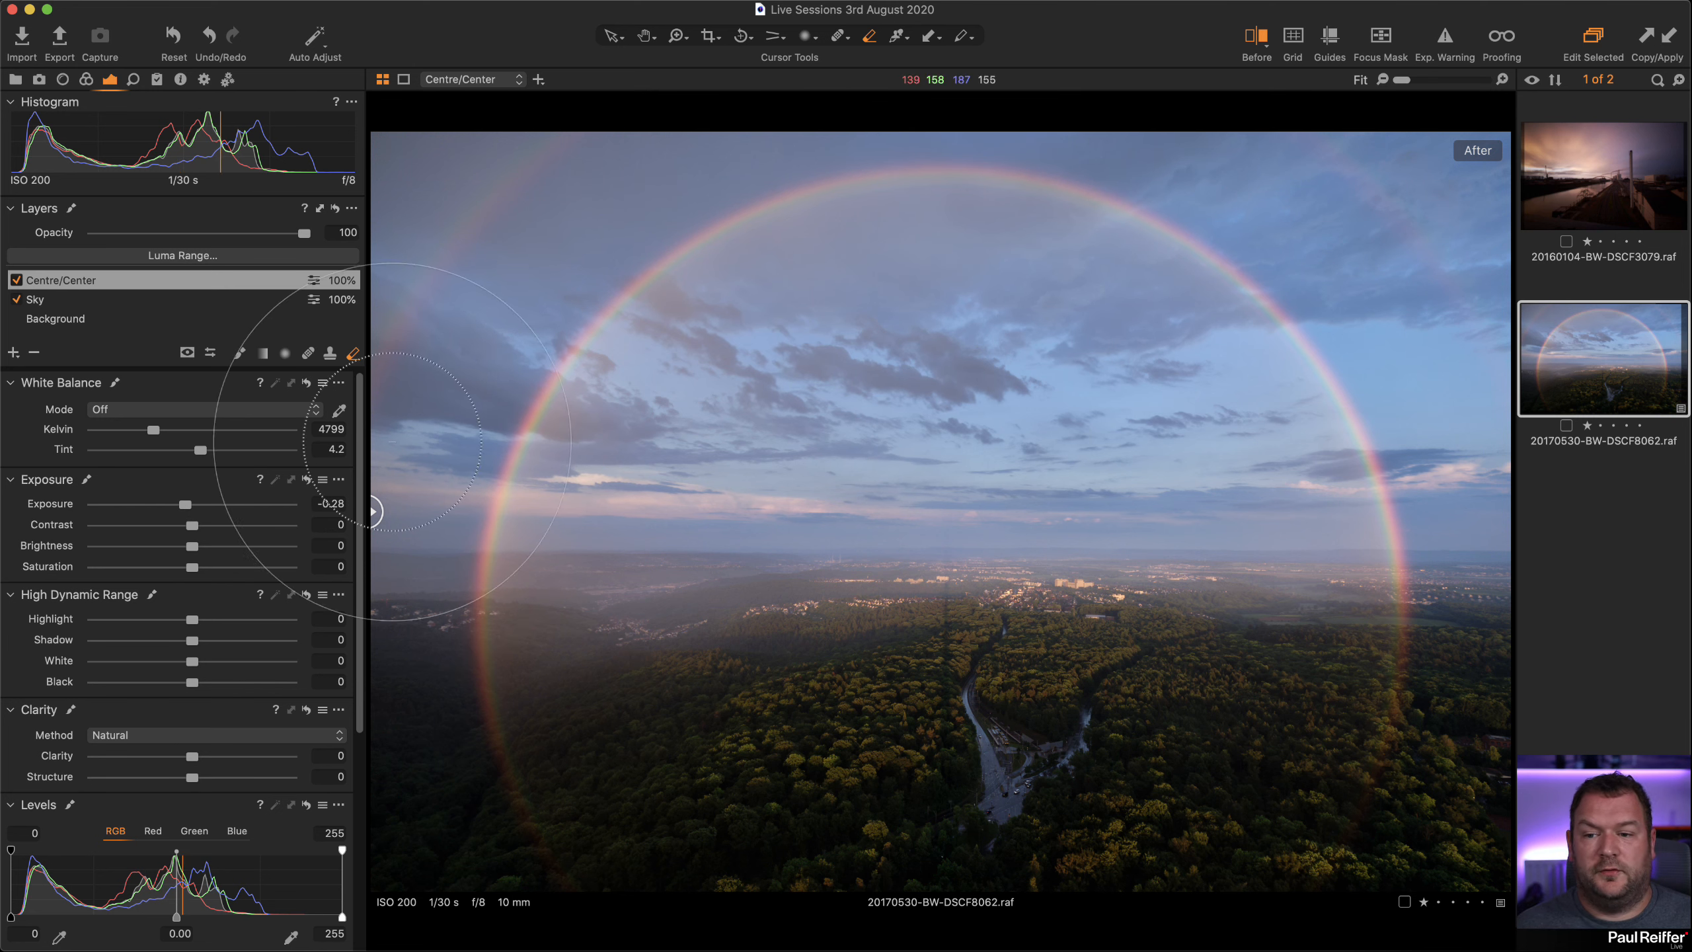
{"action": "left_click_drag", "start_coordinate": [375, 513], "coordinate": [1607, 590]}
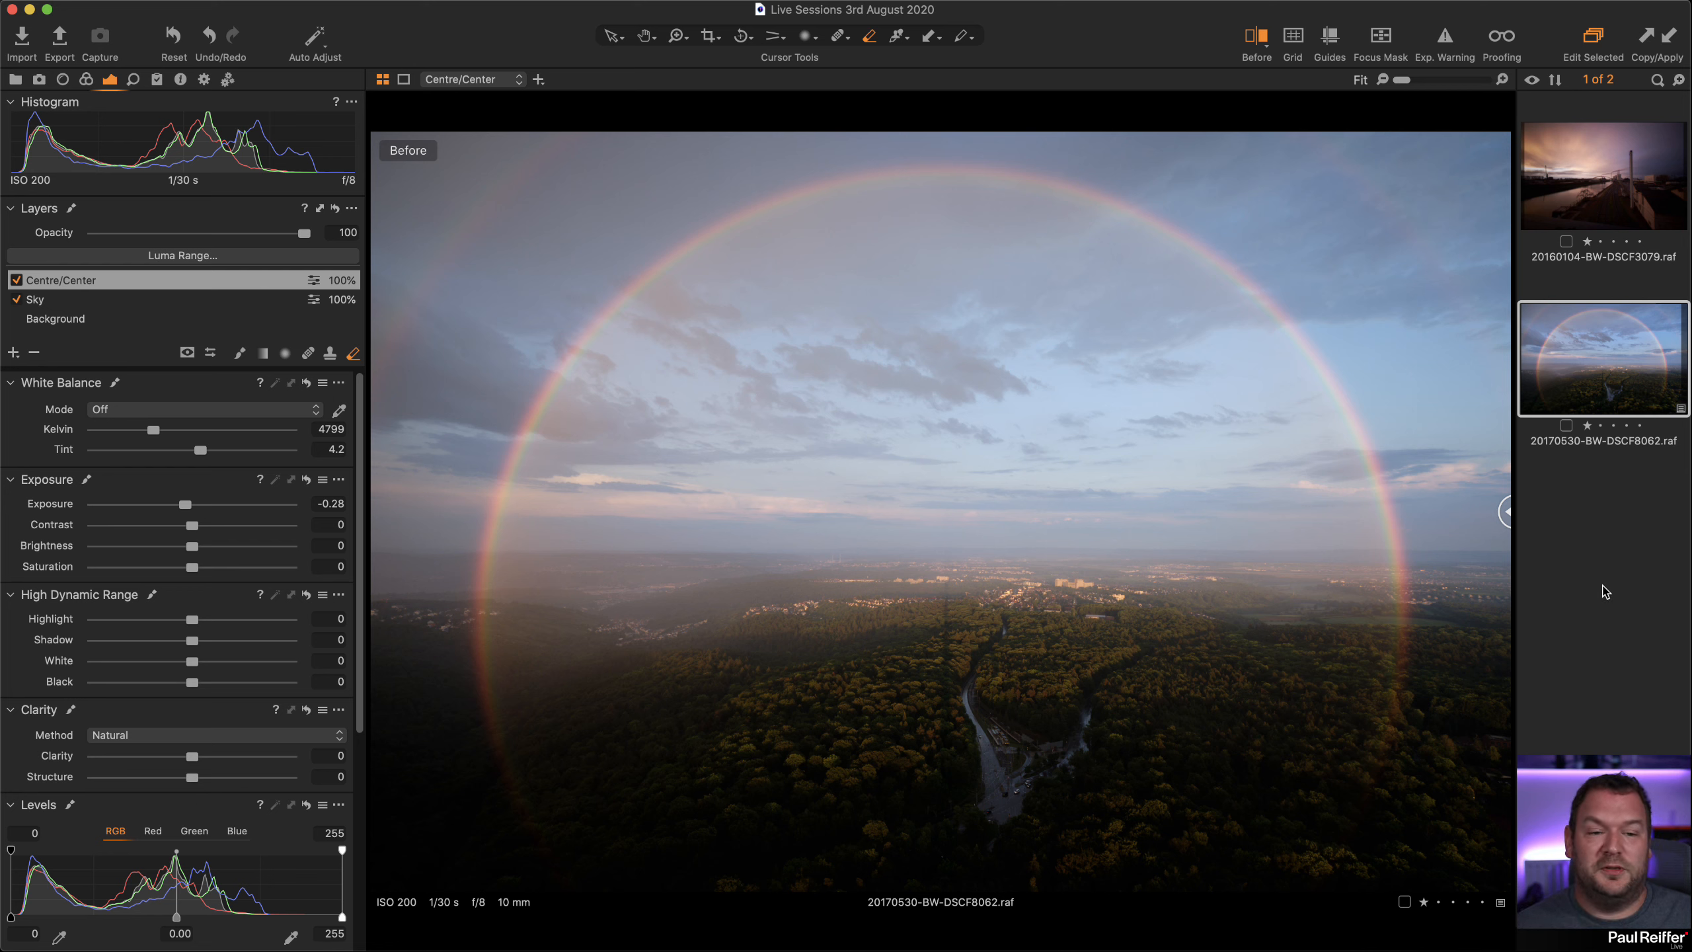
{"action": "left_click_drag", "start_coordinate": [1605, 591], "coordinate": [193, 638]}
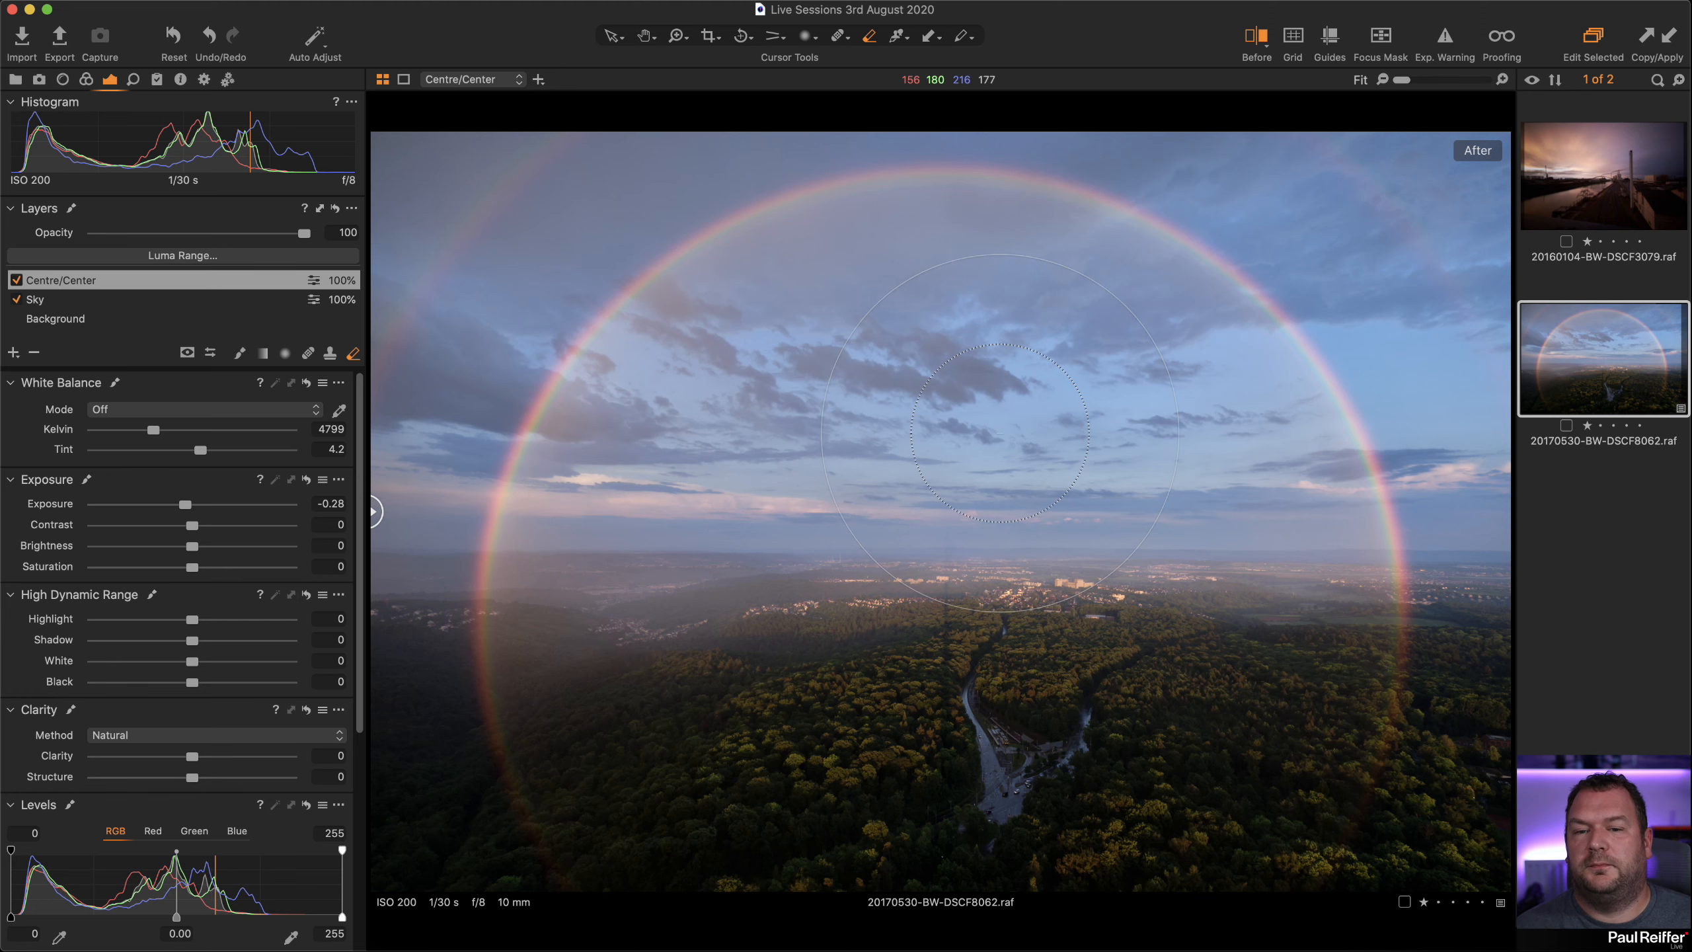
Create a new, unedited variant of 20170530-BW-DSCF8062.raf
{"action": "right_click", "coordinate": [1585, 351]}
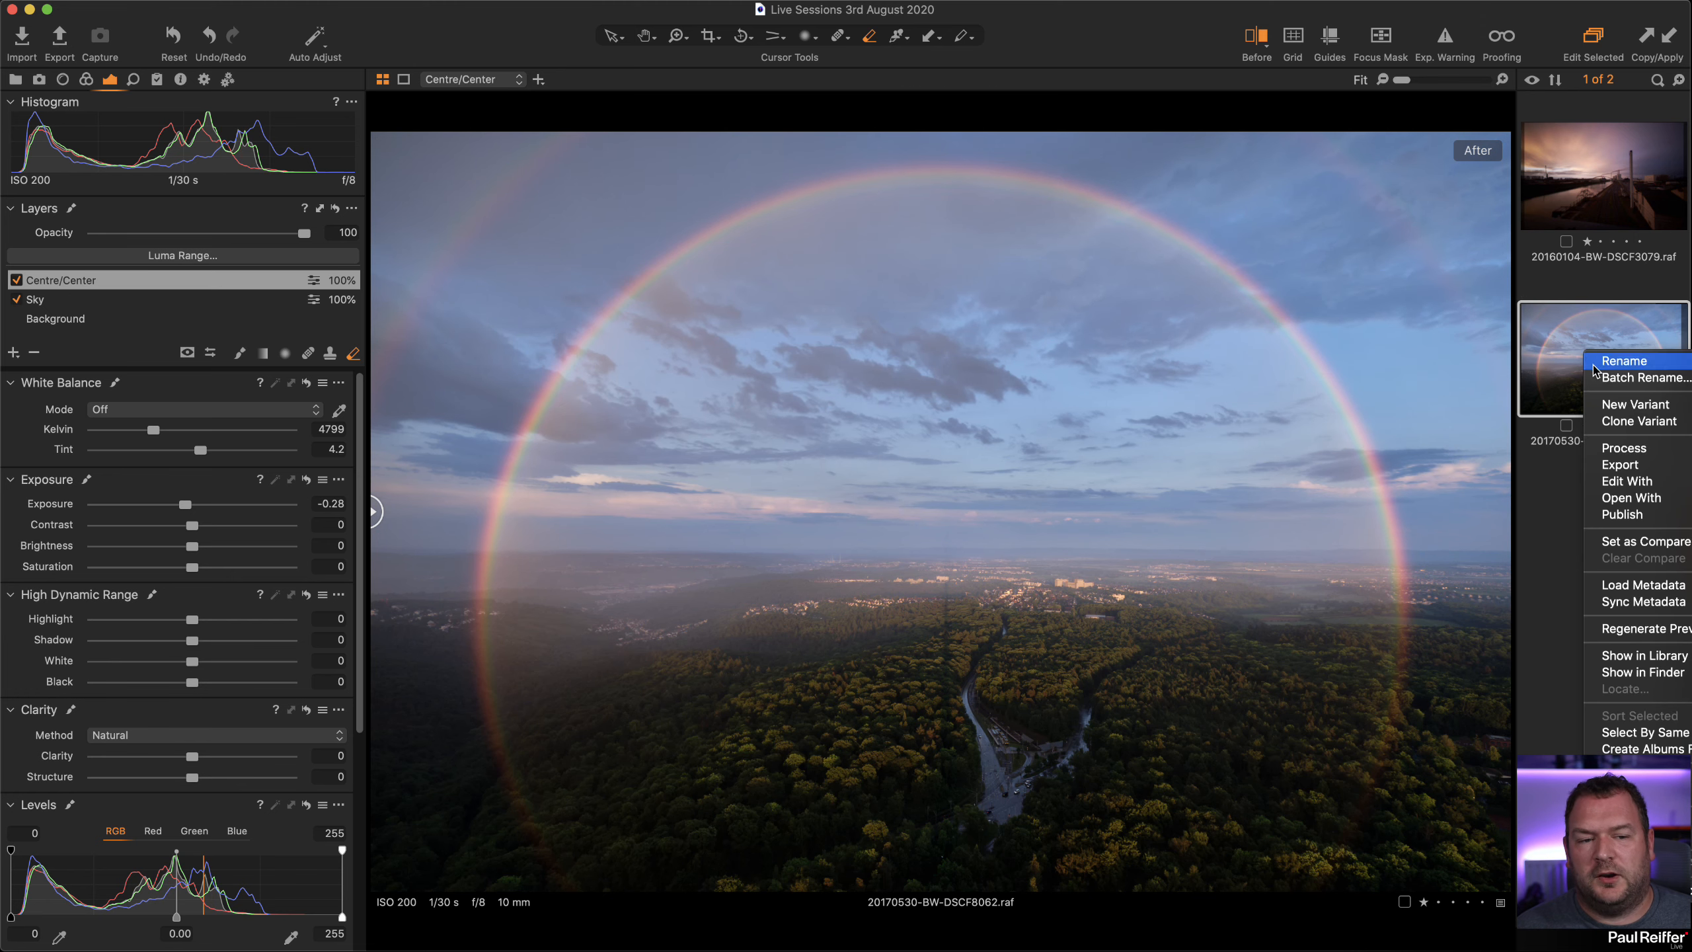
{"action": "left_click", "coordinate": [1635, 404]}
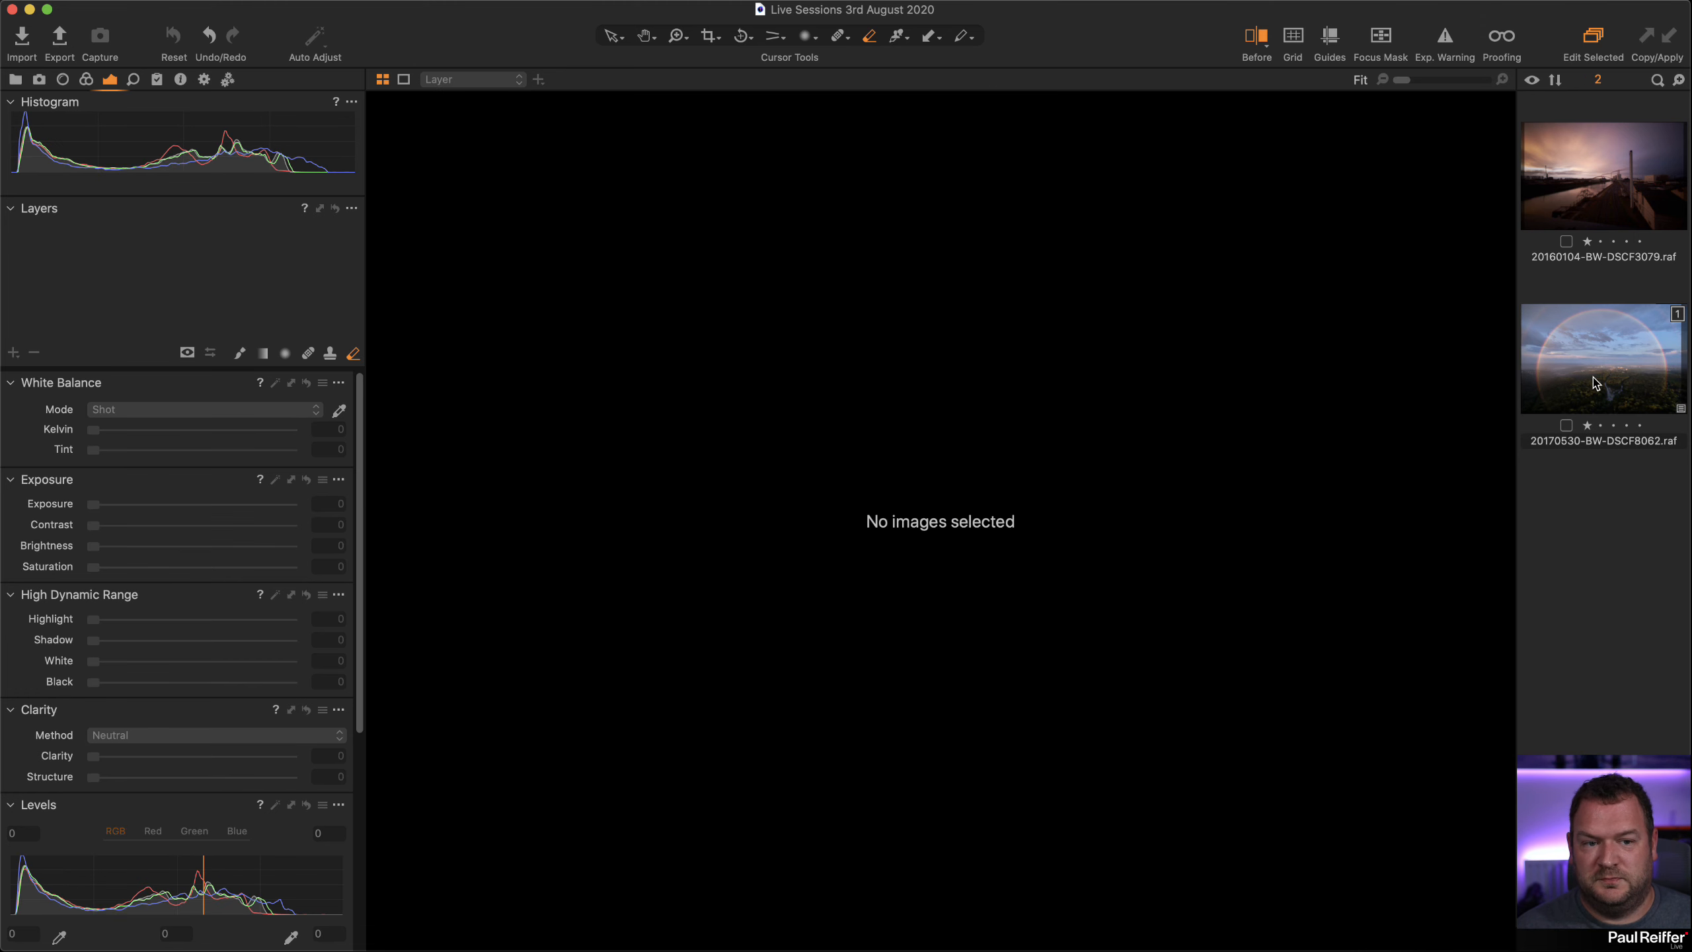
Create a new unedited variant of the rainbow photo and compare it with the edited variant
{"action": "right_click", "coordinate": [1596, 375]}
{"action": "left_click", "coordinate": [1646, 445]}
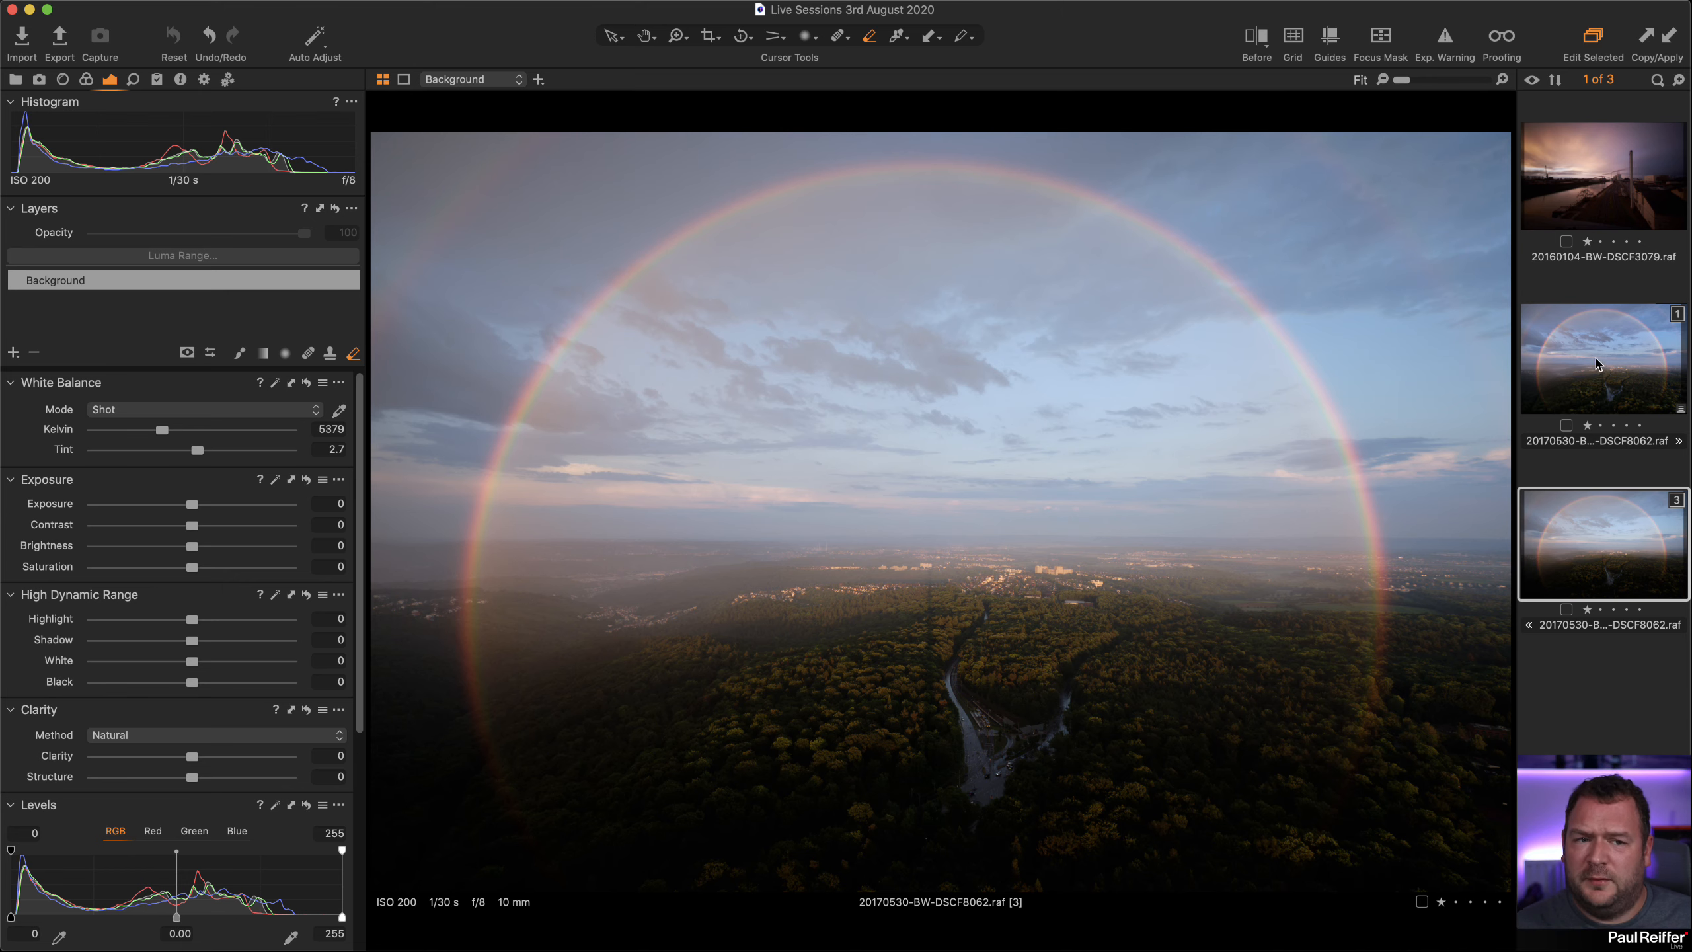
{"action": "left_click", "coordinate": [1602, 352]}
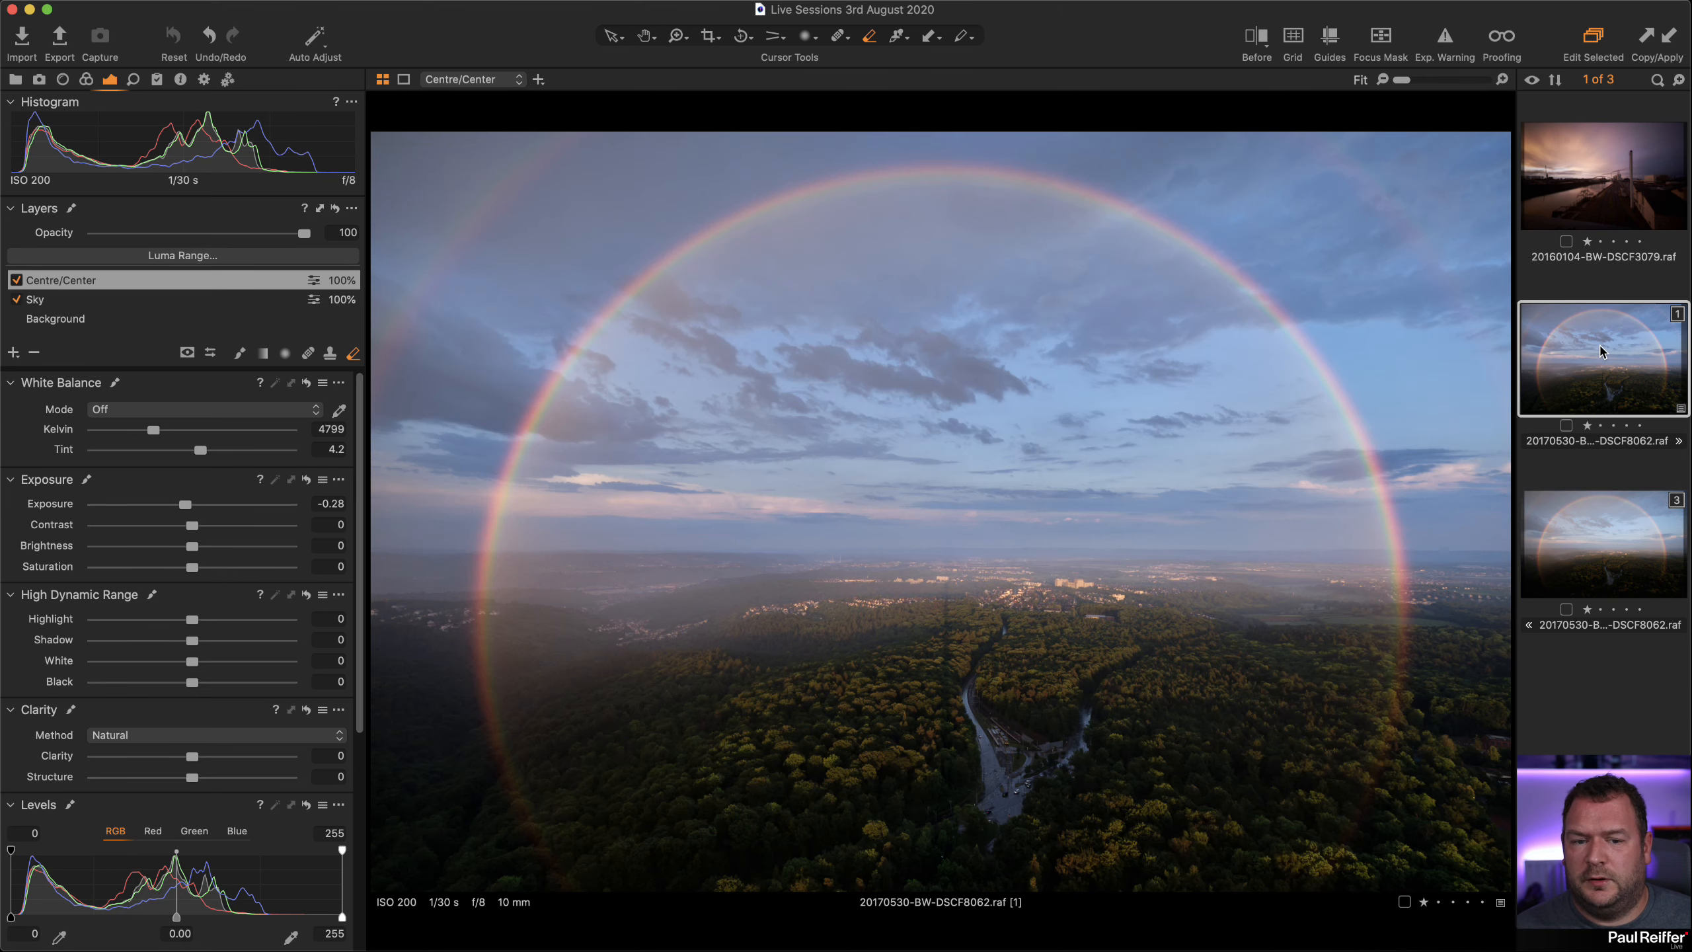
{"action": "left_click", "coordinate": [1611, 526]}
{"action": "left_click", "coordinate": [1580, 378]}
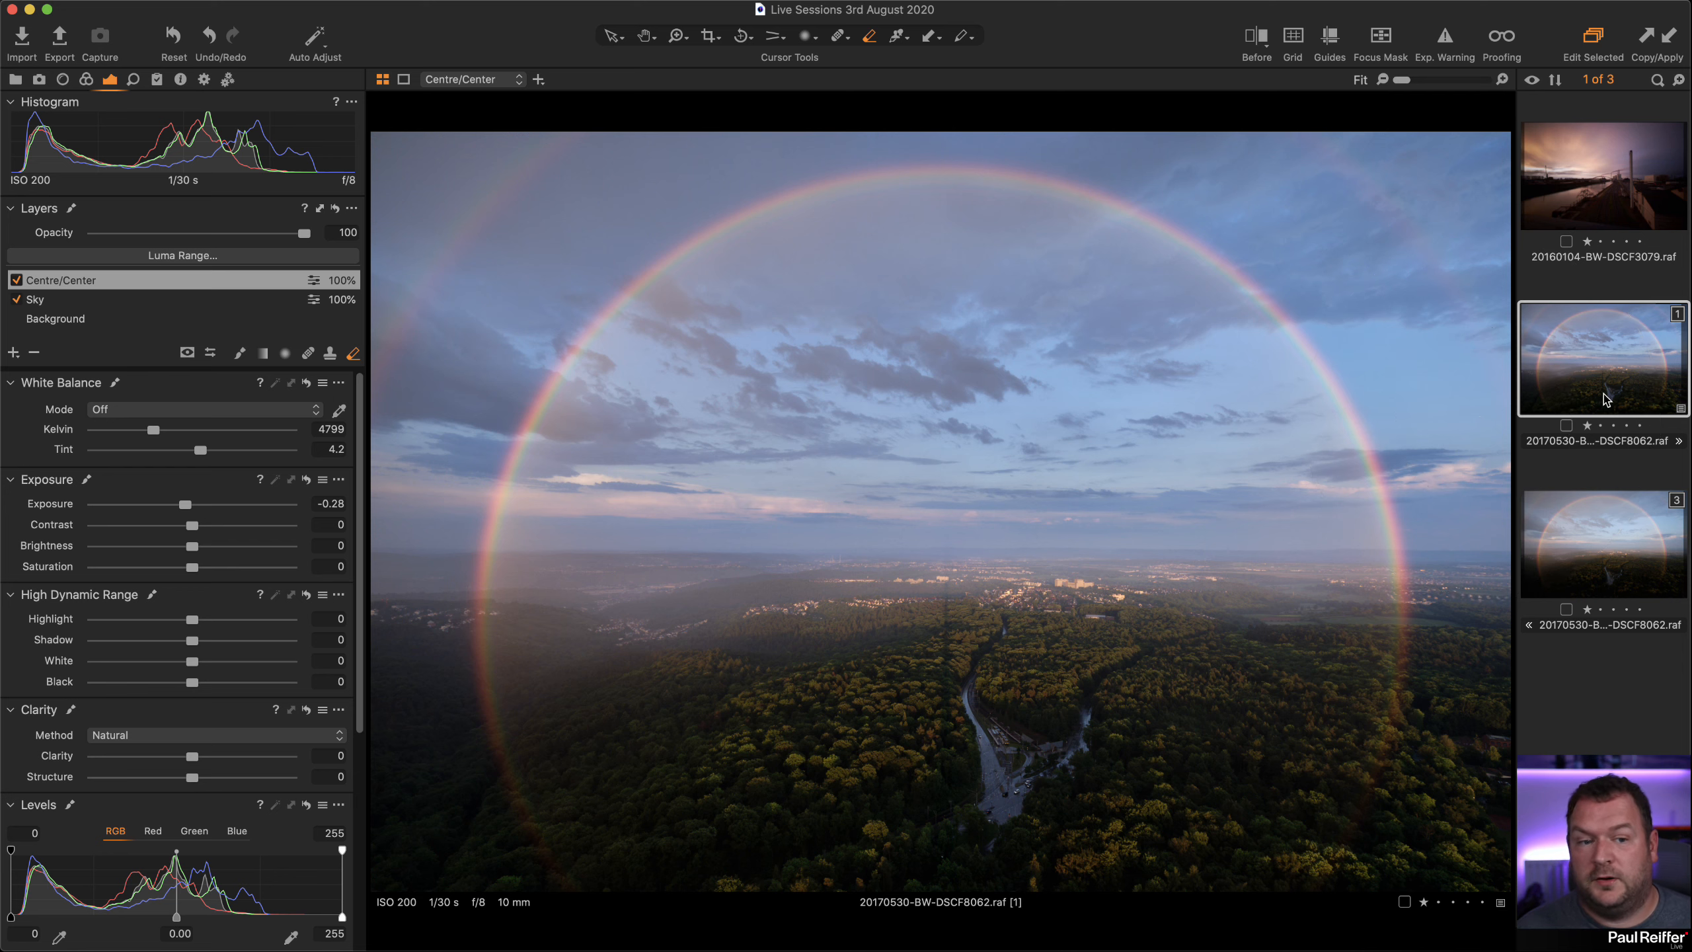
Compare the edited and unedited rainbow variants with the grid overlaid, and hide the grid again
{"action": "left_click", "coordinate": [1291, 43]}
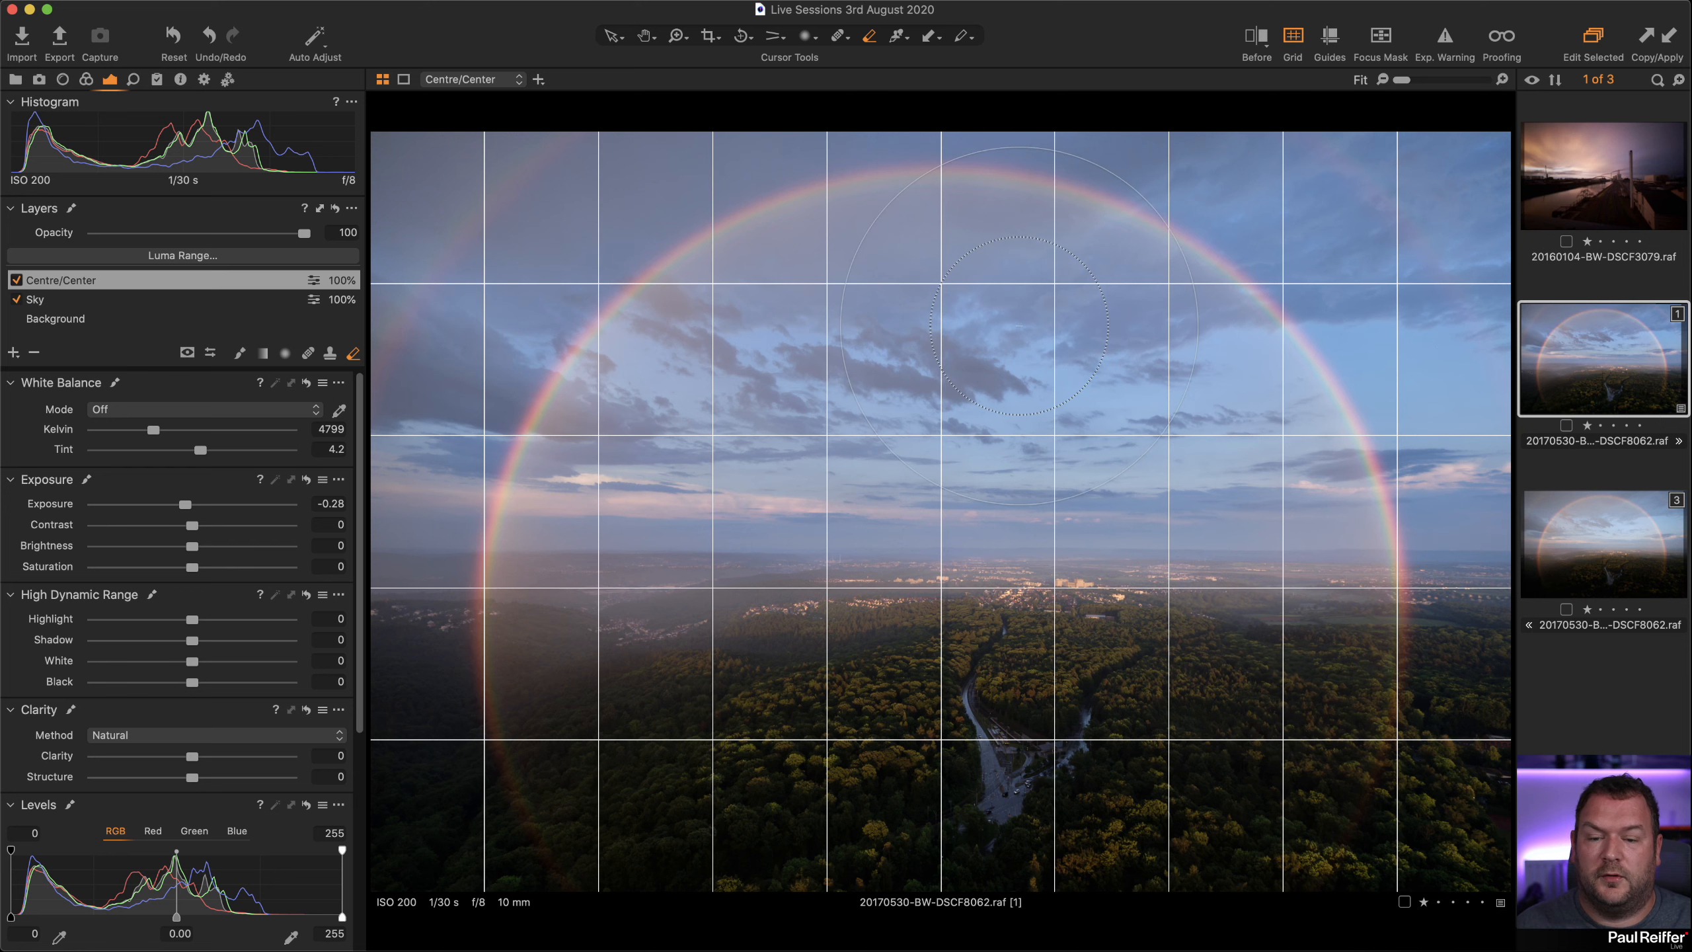
{"action": "left_click", "coordinate": [1598, 476]}
{"action": "left_click", "coordinate": [1599, 382]}
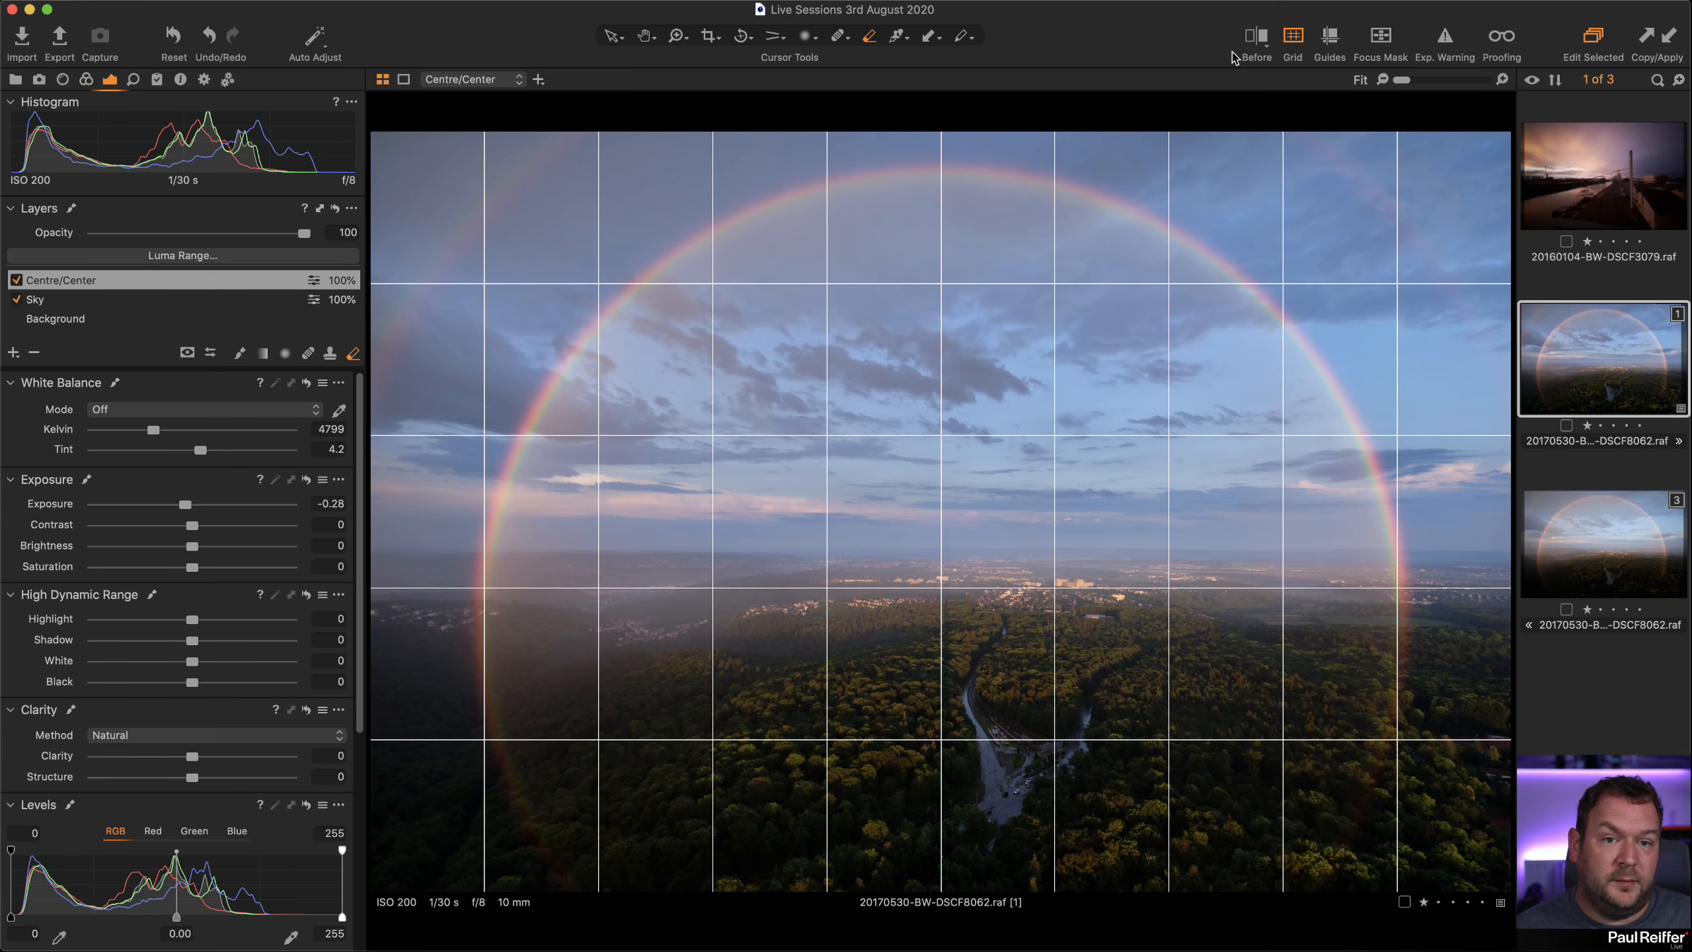
{"action": "left_click", "coordinate": [1294, 40]}
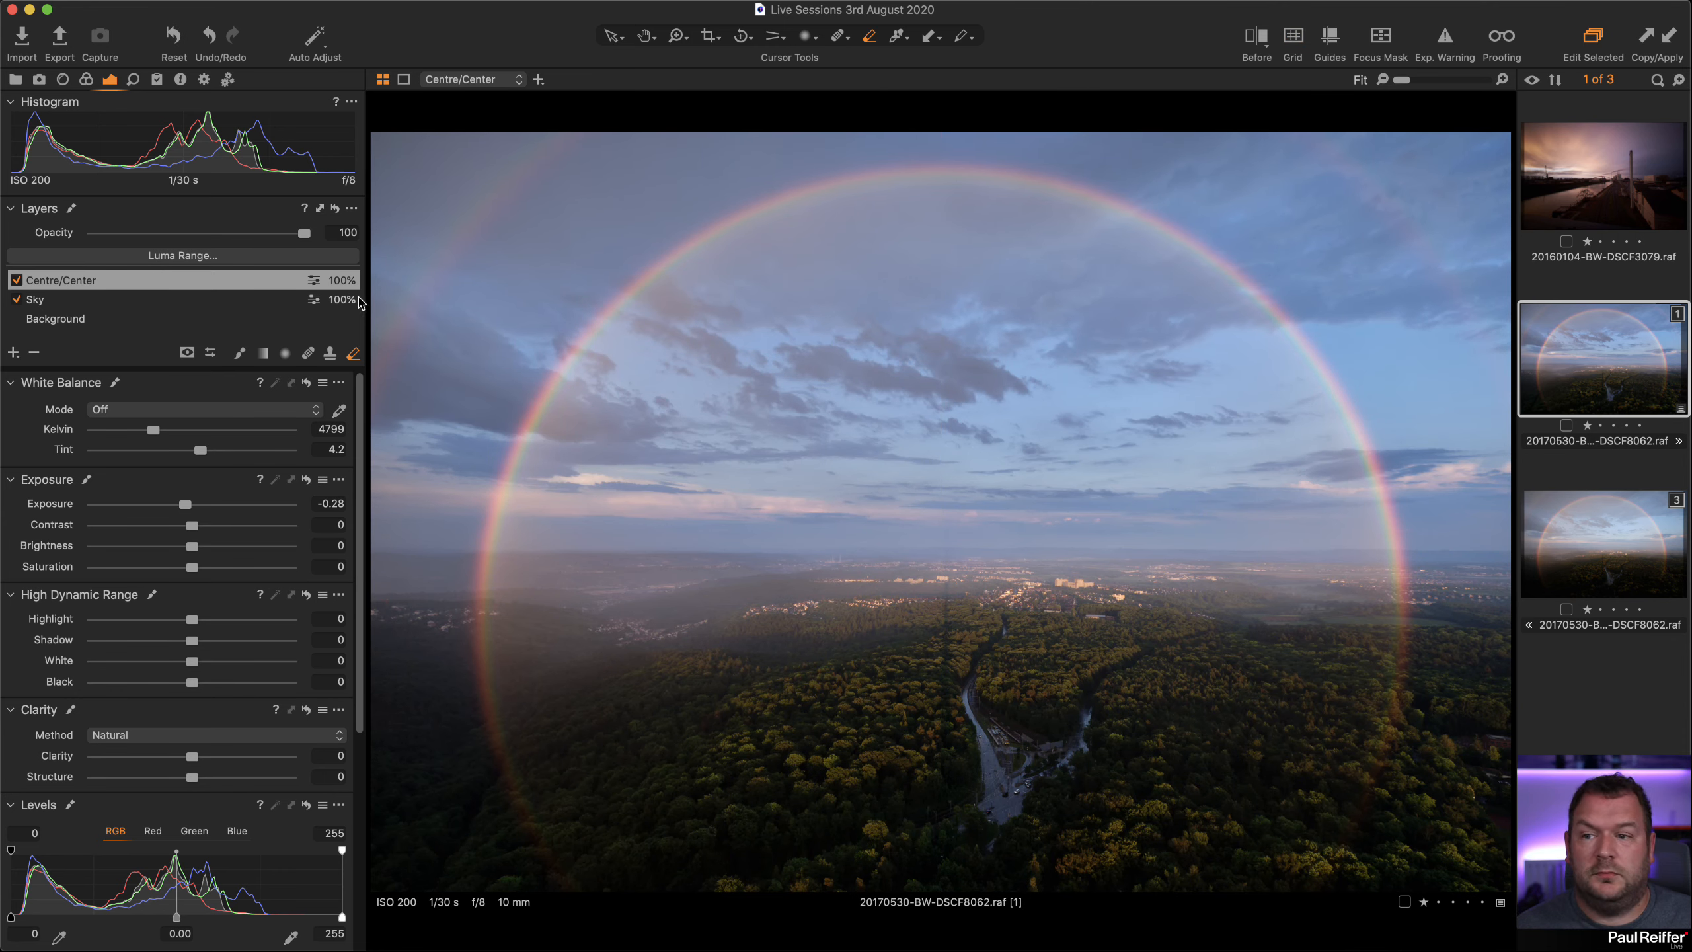
Set the edited variant's Background layer white balance to 5307 Kelvin and a tint of 6.5
{"action": "left_click", "coordinate": [109, 301]}
{"action": "left_click", "coordinate": [109, 320]}
{"action": "left_click_drag", "start_coordinate": [153, 433], "coordinate": [206, 454]}
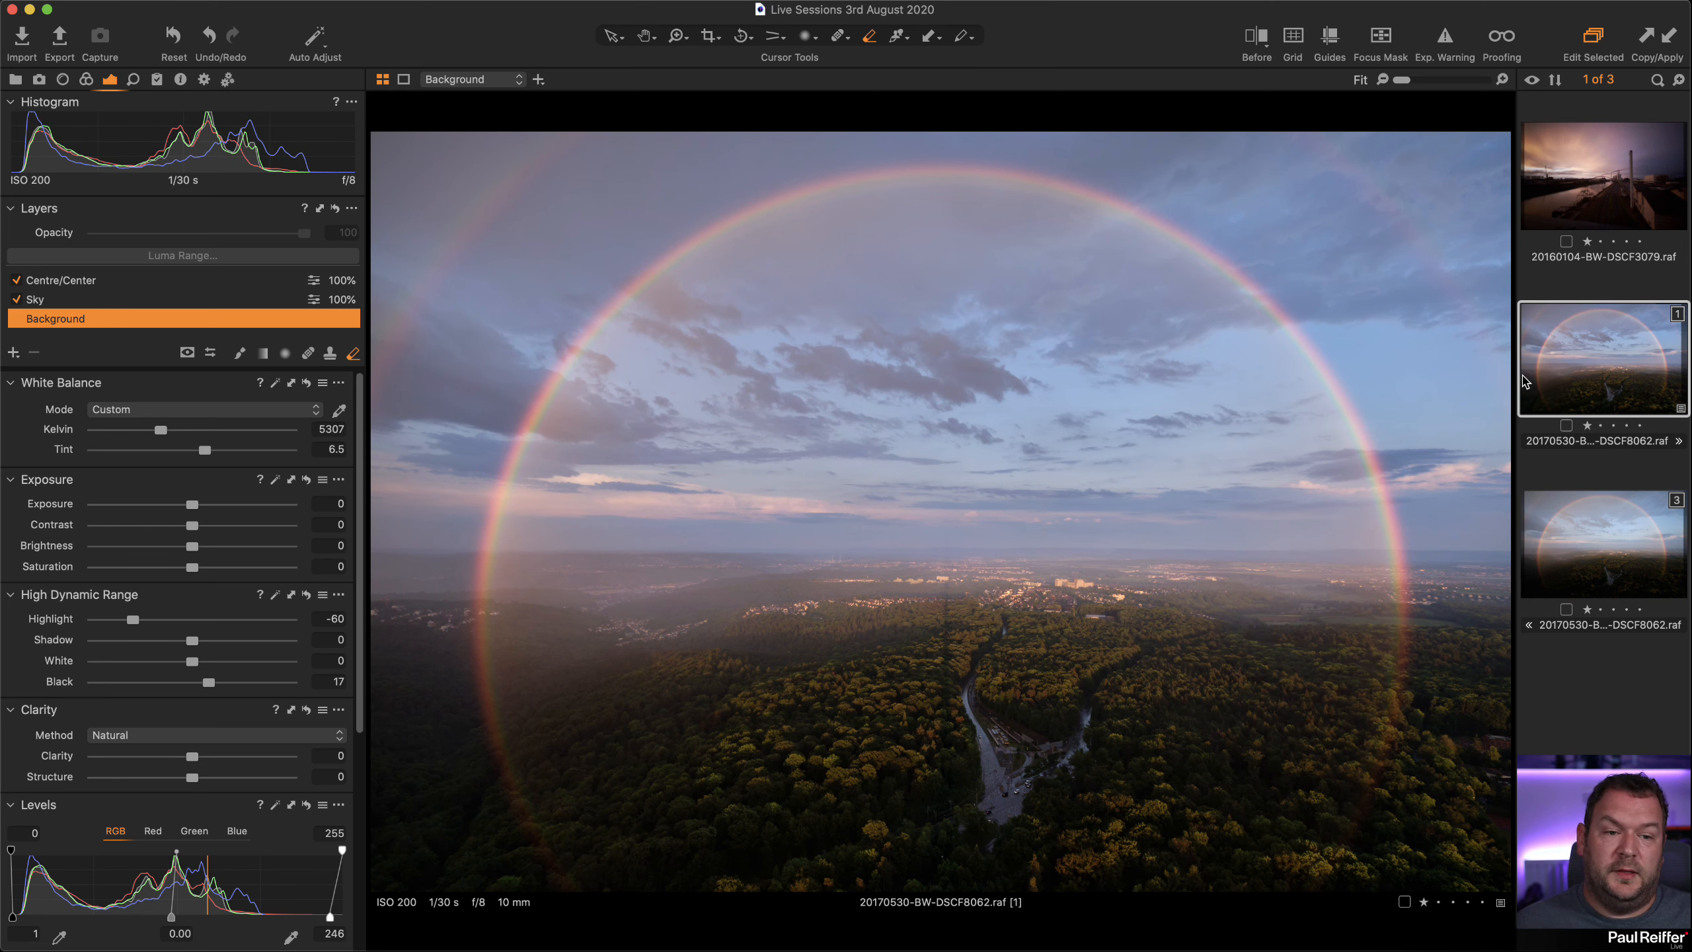
Compare the edited rainbow photo with its unedited variant and across a split before/after view
{"action": "left_click", "coordinate": [1586, 549]}
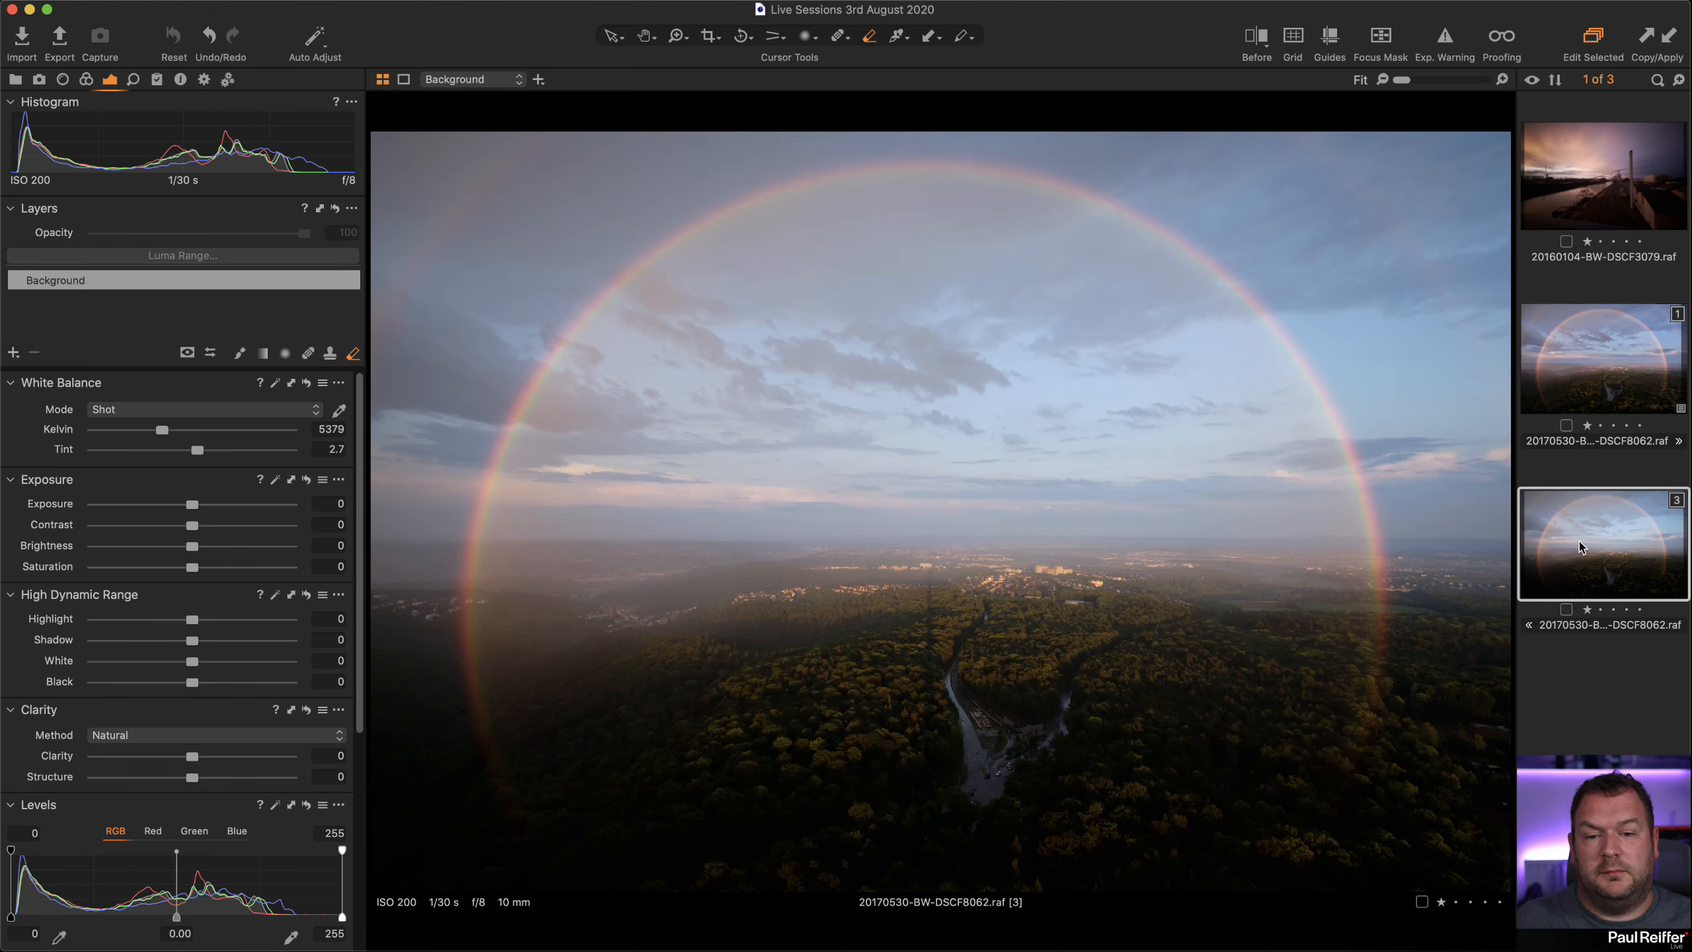
{"action": "left_click", "coordinate": [1602, 360]}
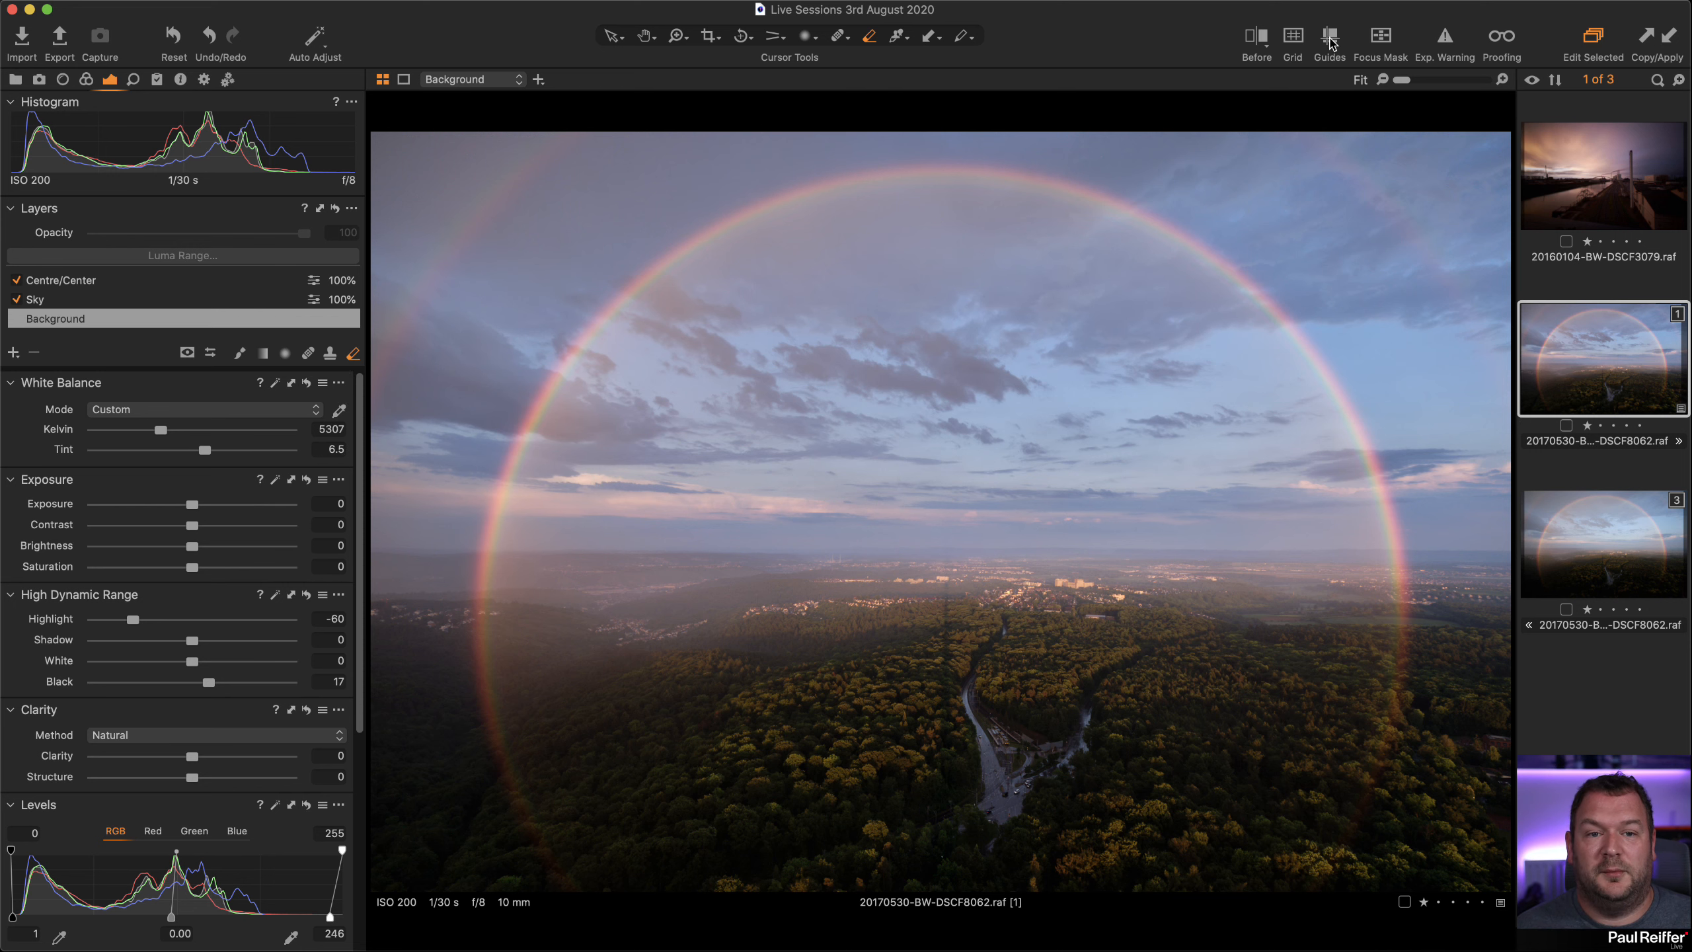
{"action": "left_click", "coordinate": [1252, 42]}
{"action": "left_click_drag", "start_coordinate": [941, 511], "coordinate": [520, 586]}
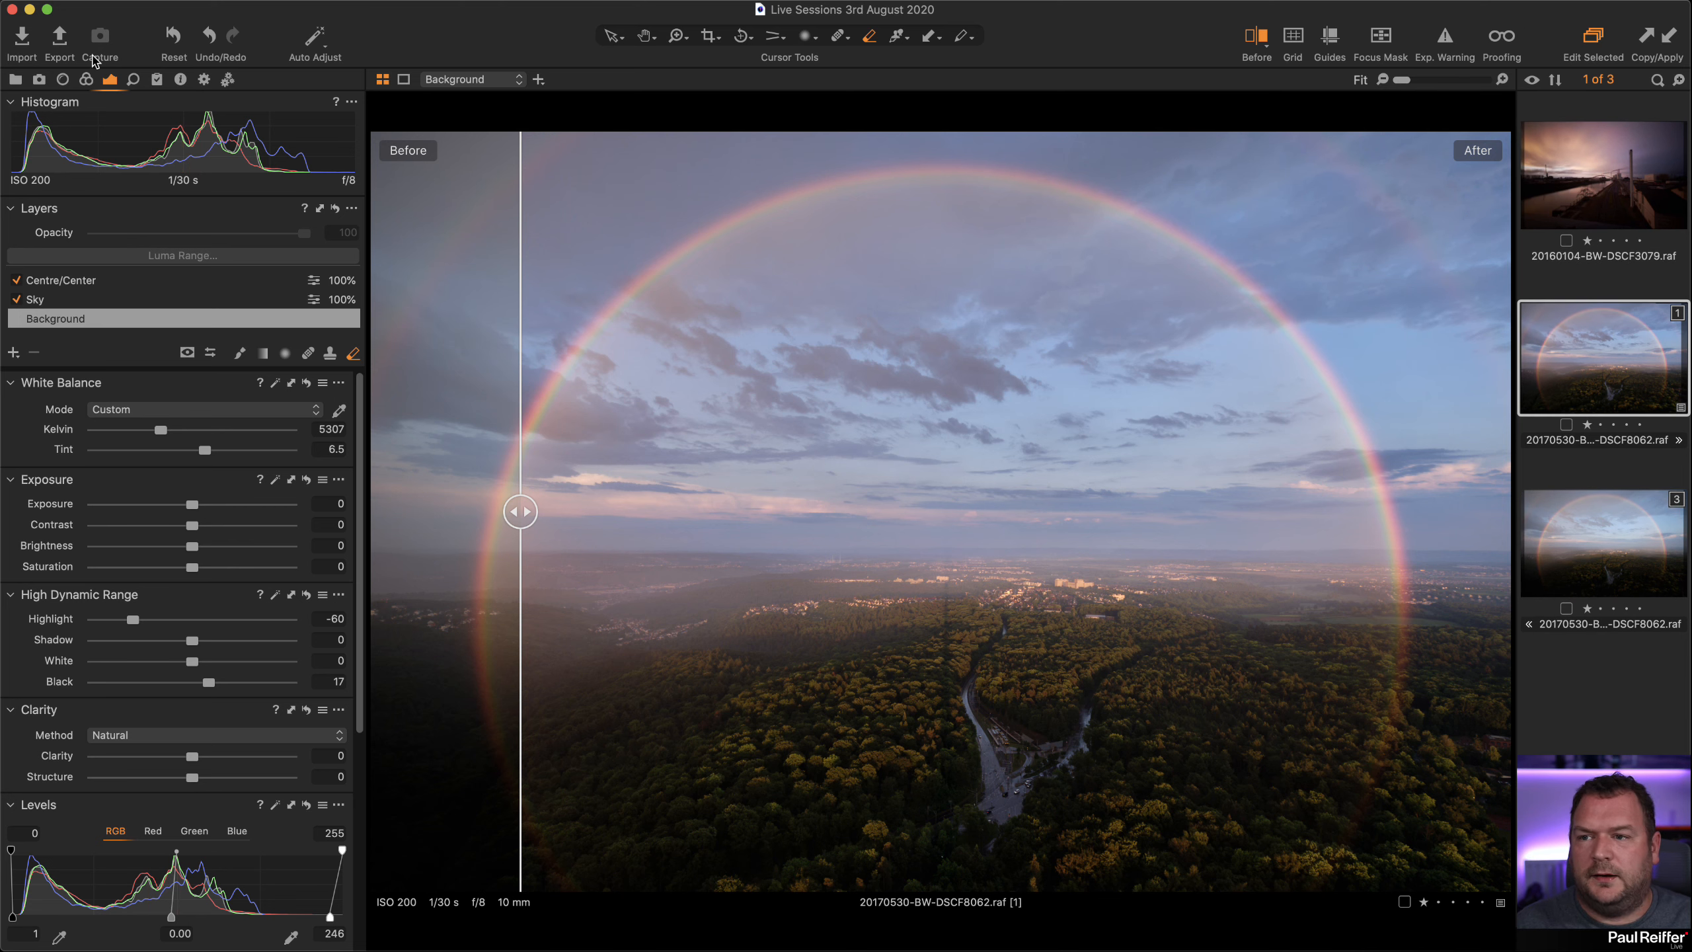
Open the user collection holding the two city photos and display the vertical night shot
{"action": "left_click", "coordinate": [17, 80]}
{"action": "left_click", "coordinate": [120, 289]}
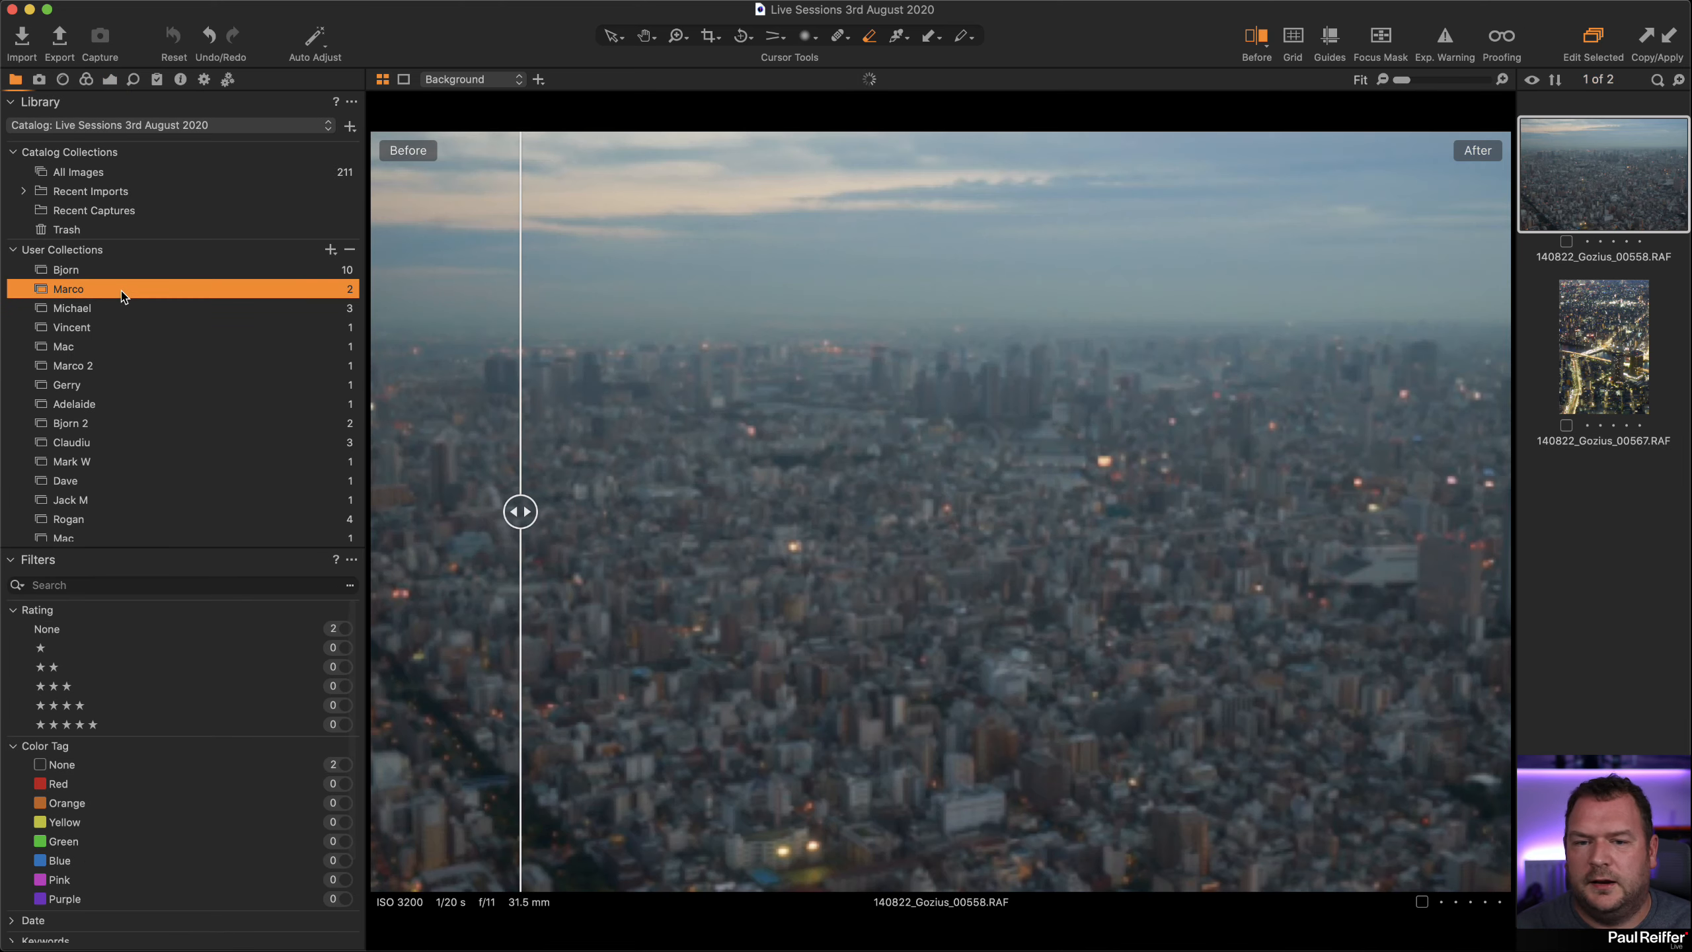
{"action": "left_click", "coordinate": [1612, 346]}
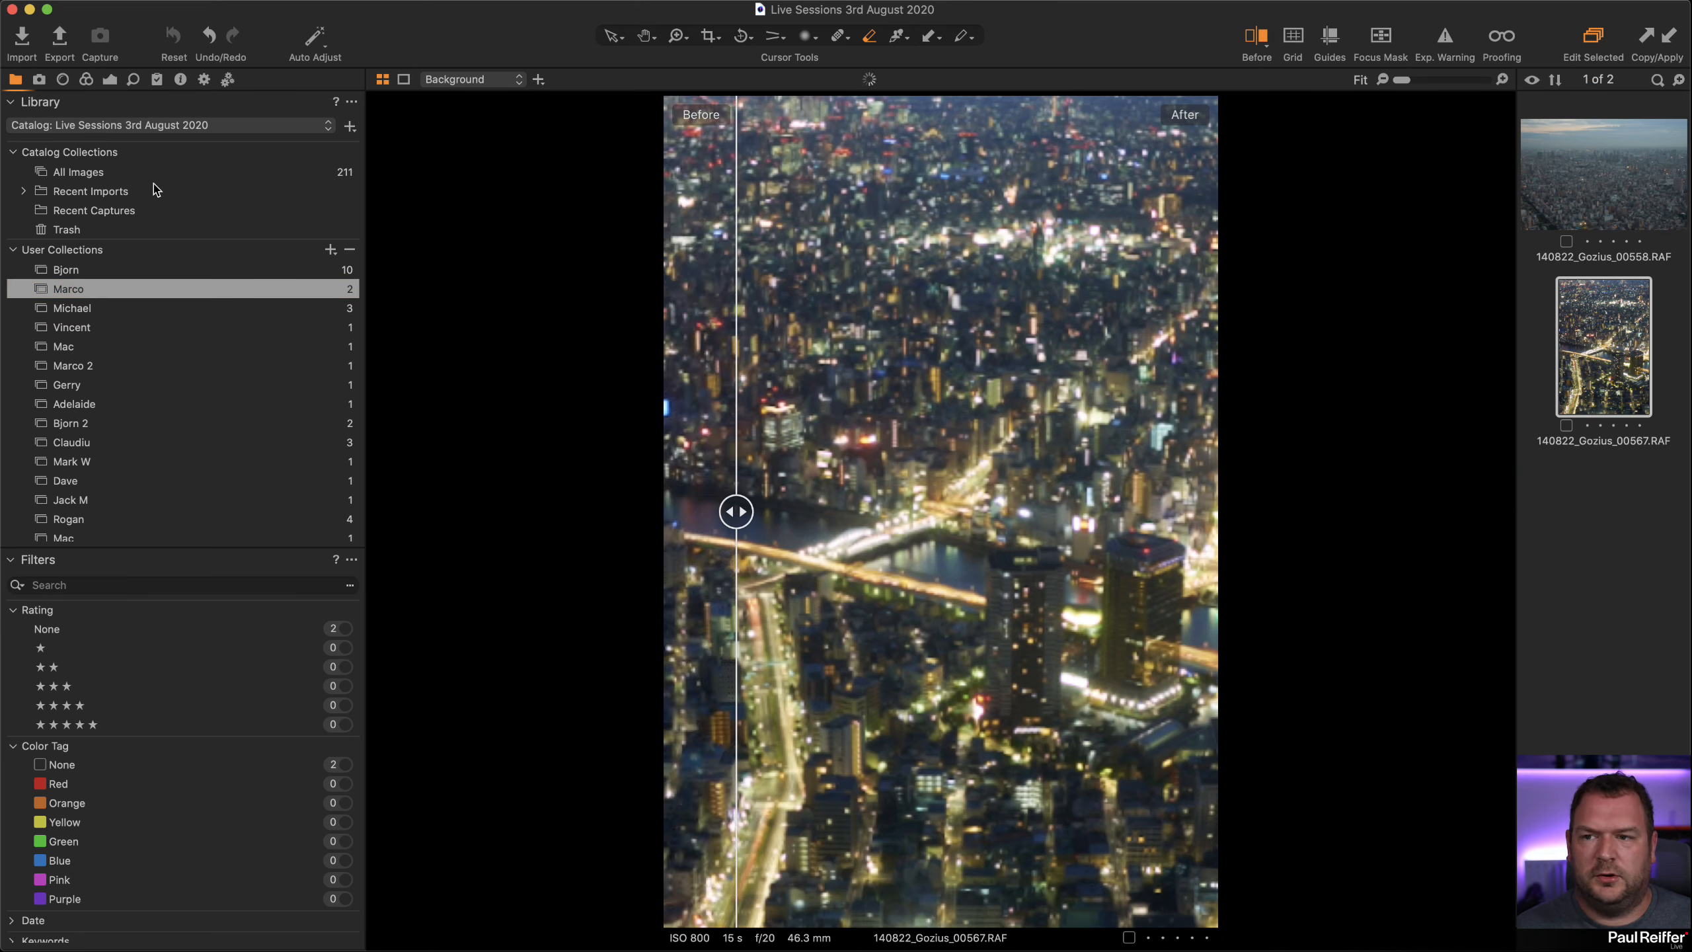
Show the lens settings, slide the before/after divider fully to the before edge and look through both city photos
{"action": "left_click", "coordinate": [63, 79]}
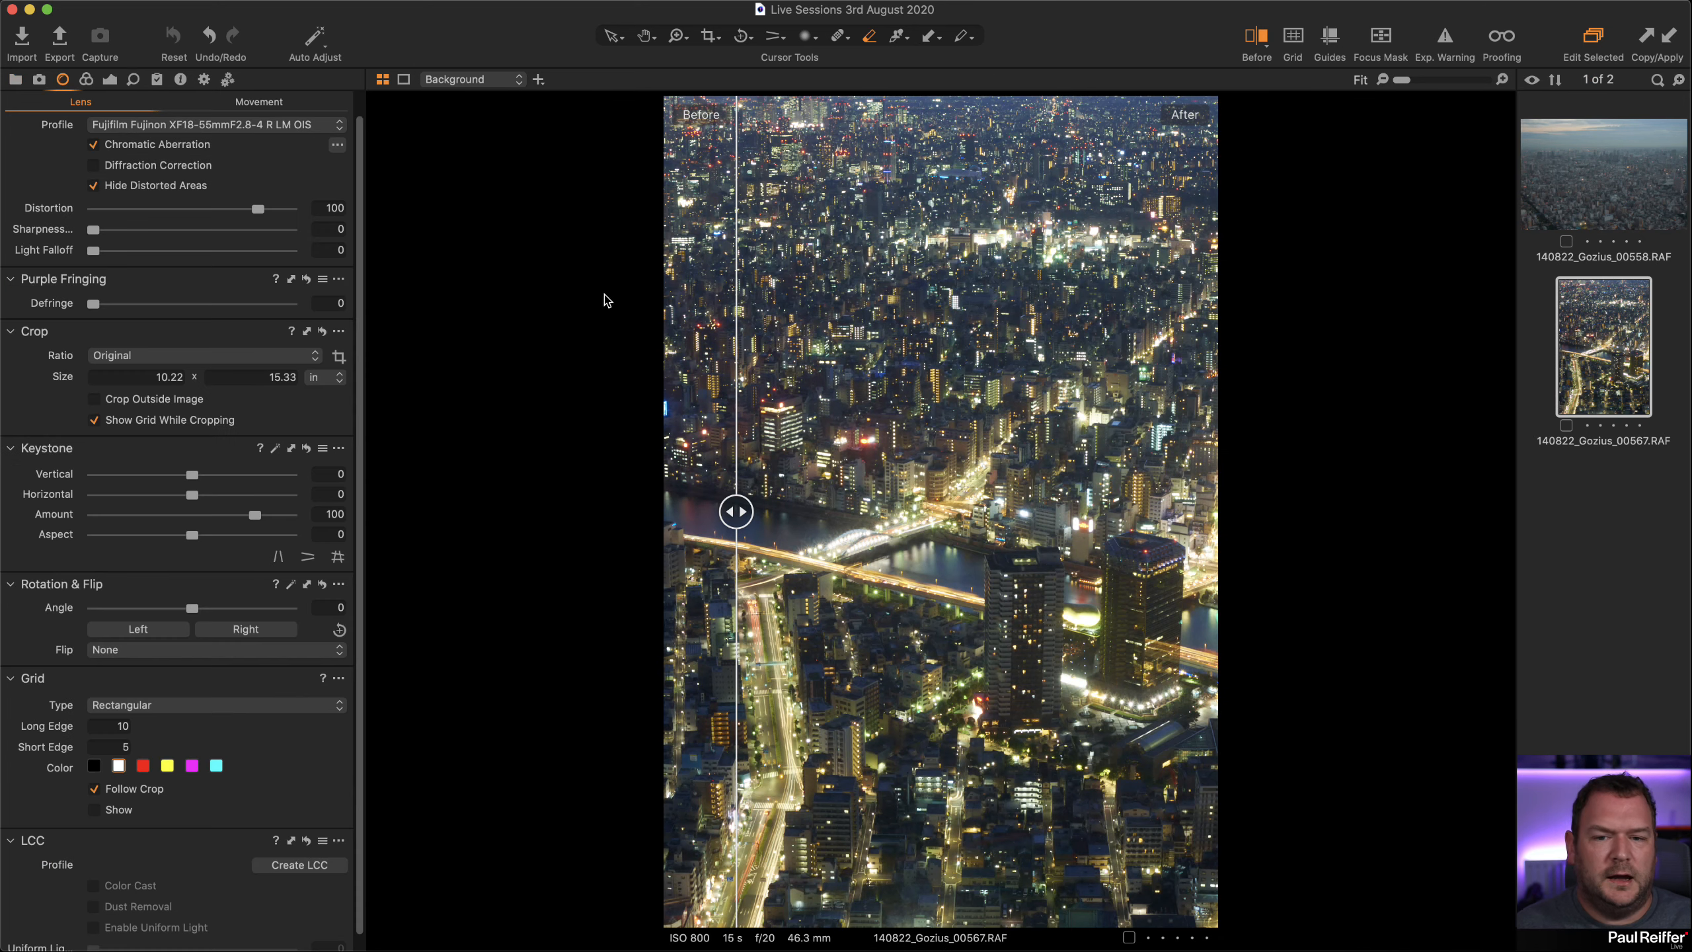
{"action": "left_click_drag", "start_coordinate": [733, 490], "coordinate": [623, 518]}
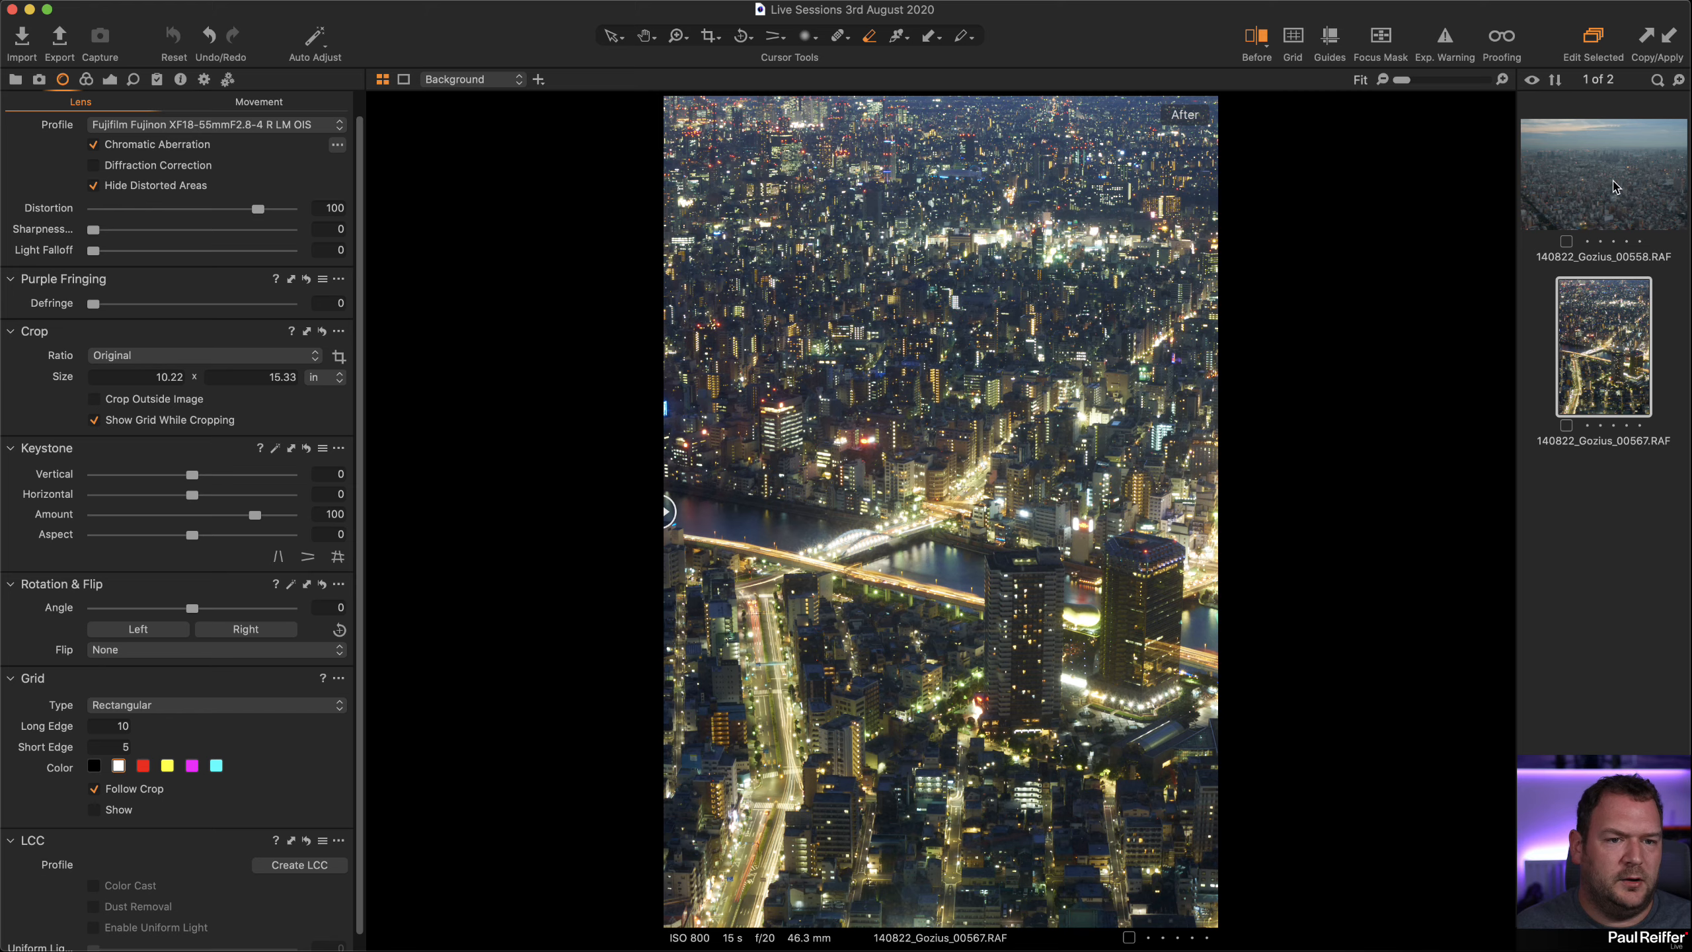
{"action": "left_click", "coordinate": [1602, 220]}
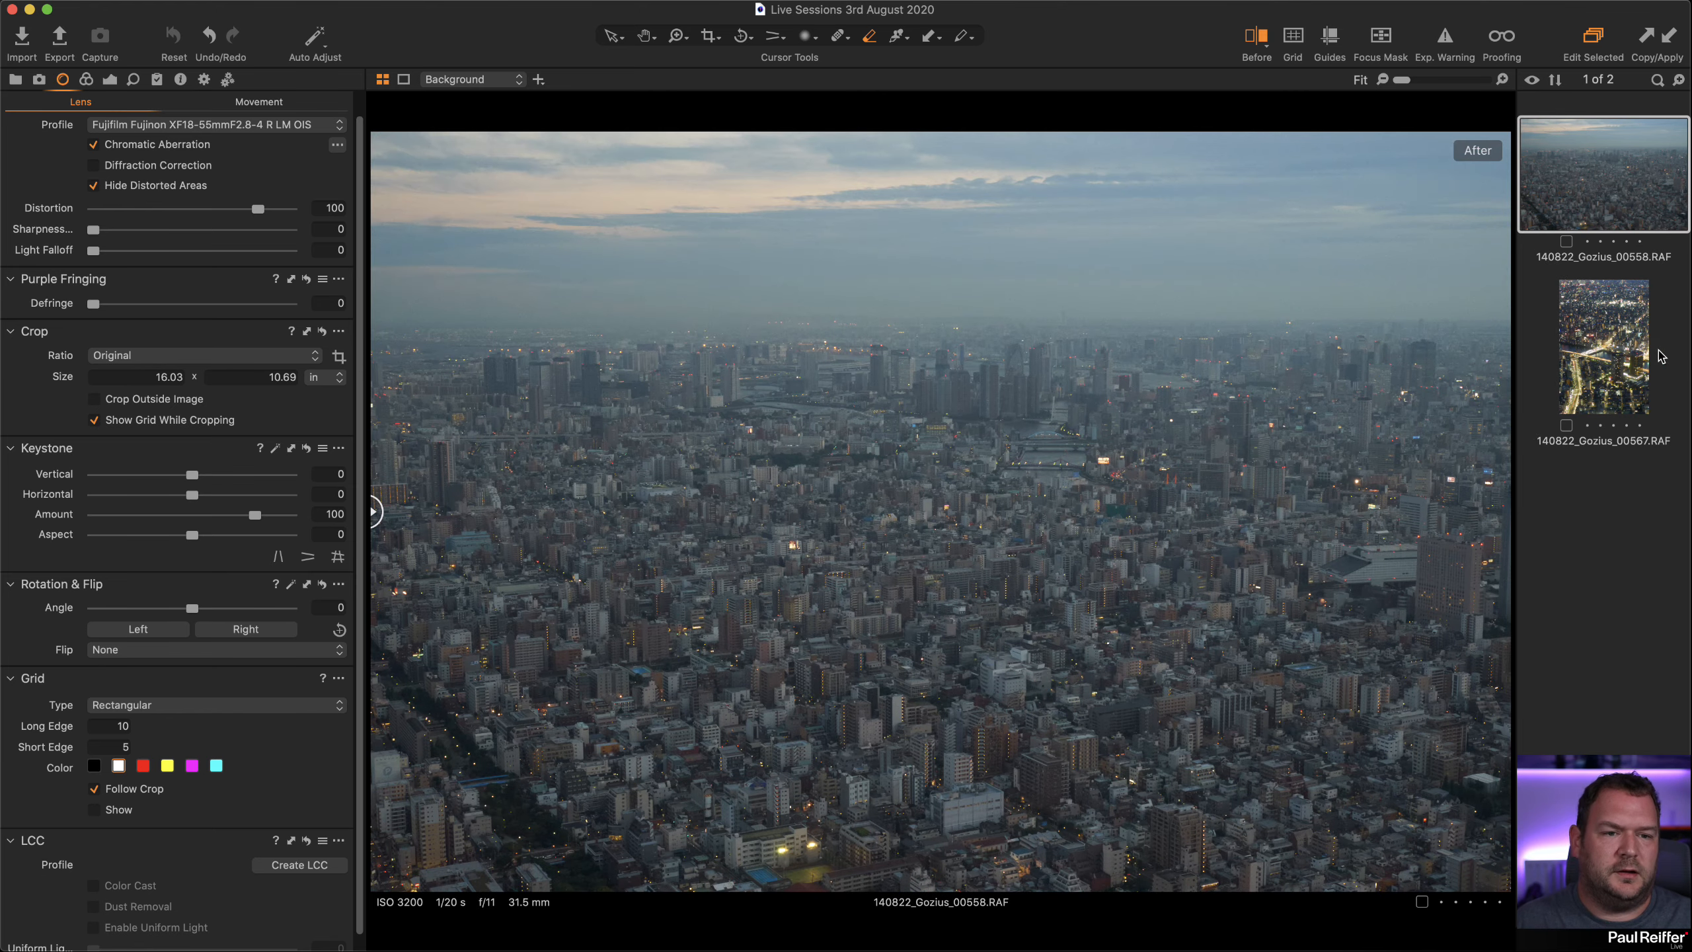
{"action": "left_click", "coordinate": [1634, 356]}
{"action": "left_click", "coordinate": [1592, 169]}
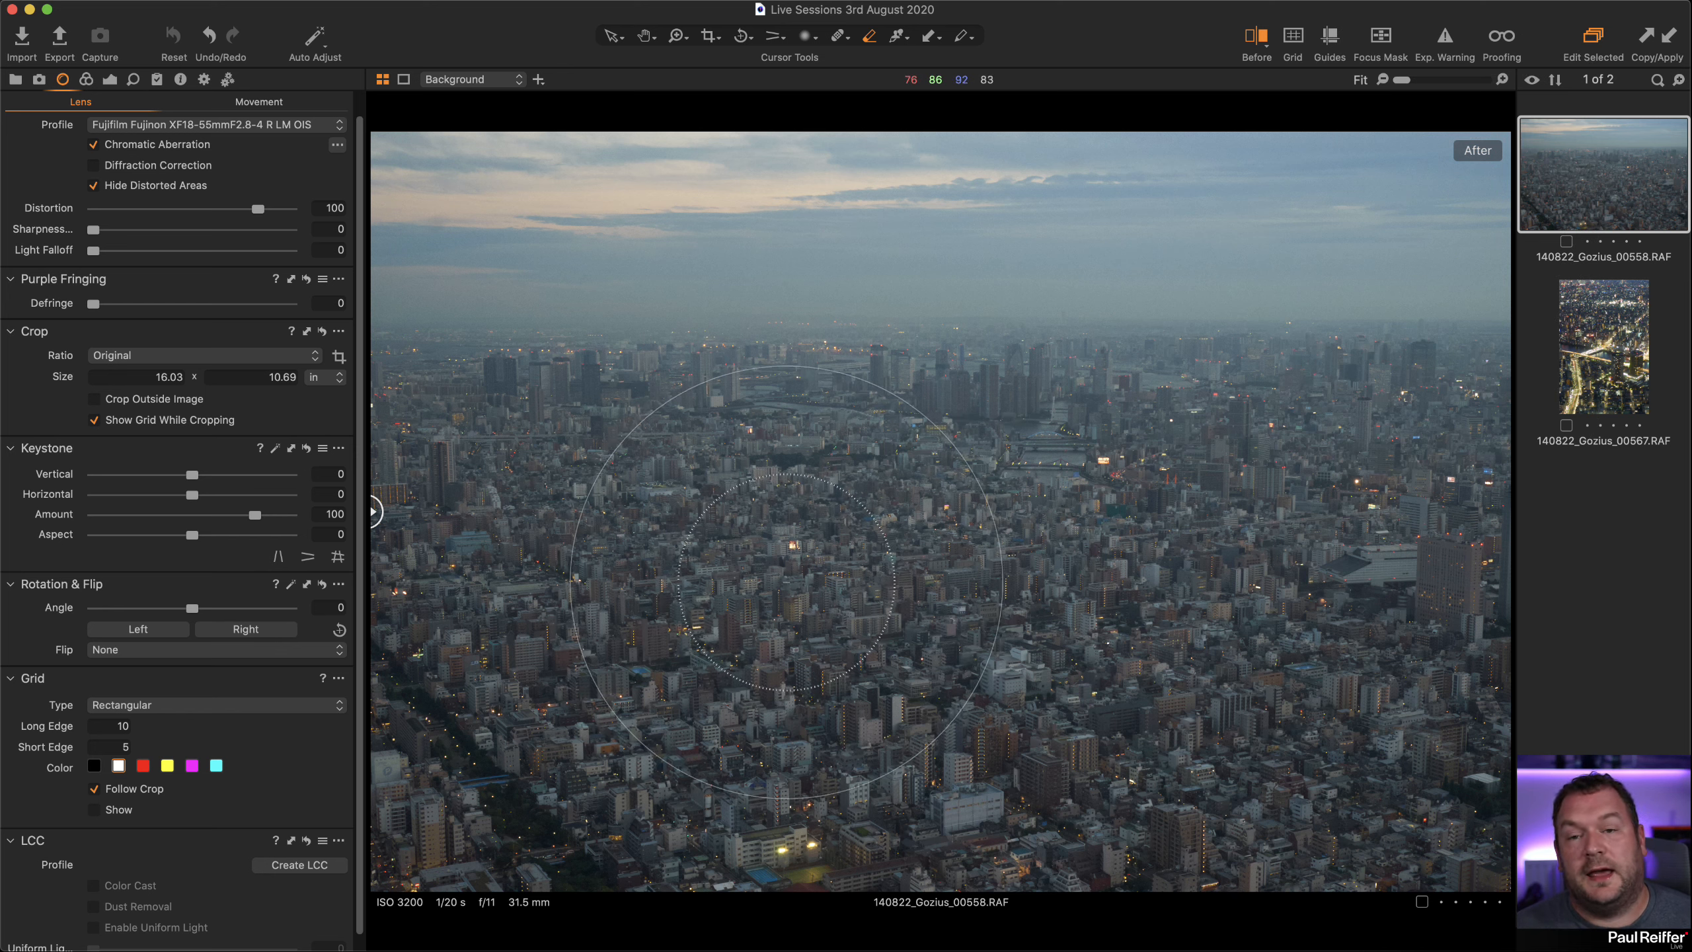
Keep the Fujifilm Fujinon XF18-55mmF2.8-4 R LM OIS lens profile and analyze the dusk city photo's chromatic aberration
{"action": "left_click", "coordinate": [152, 129]}
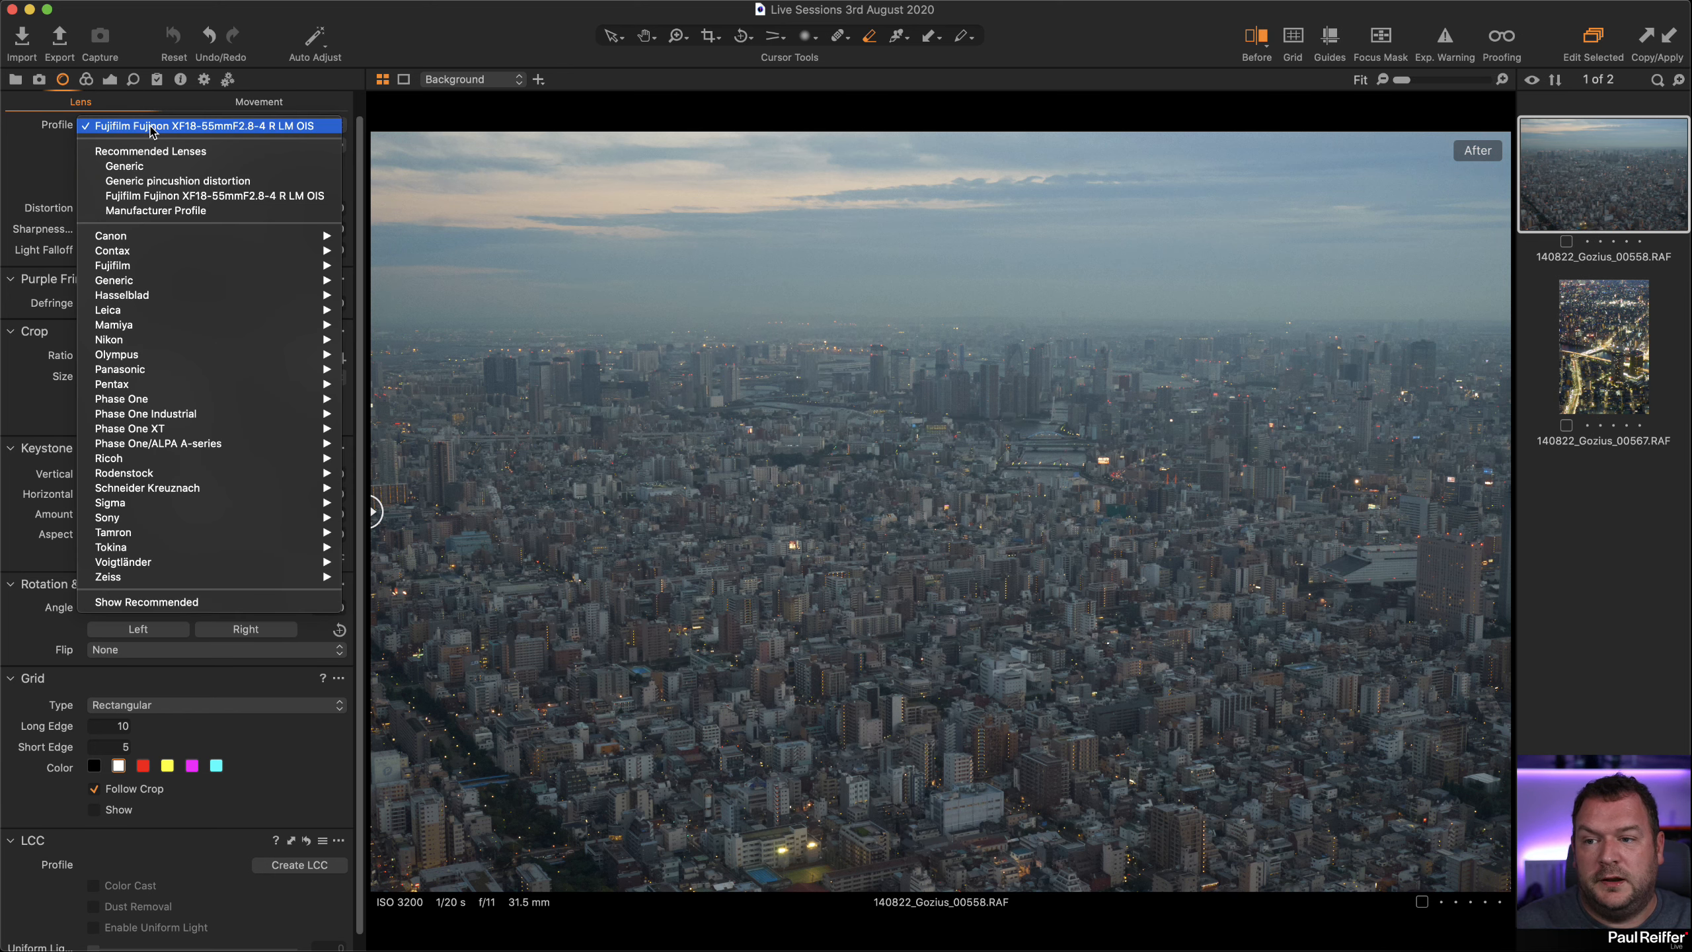
{"action": "left_click", "coordinate": [152, 130]}
{"action": "left_click", "coordinate": [337, 145]}
{"action": "left_click", "coordinate": [402, 155]}
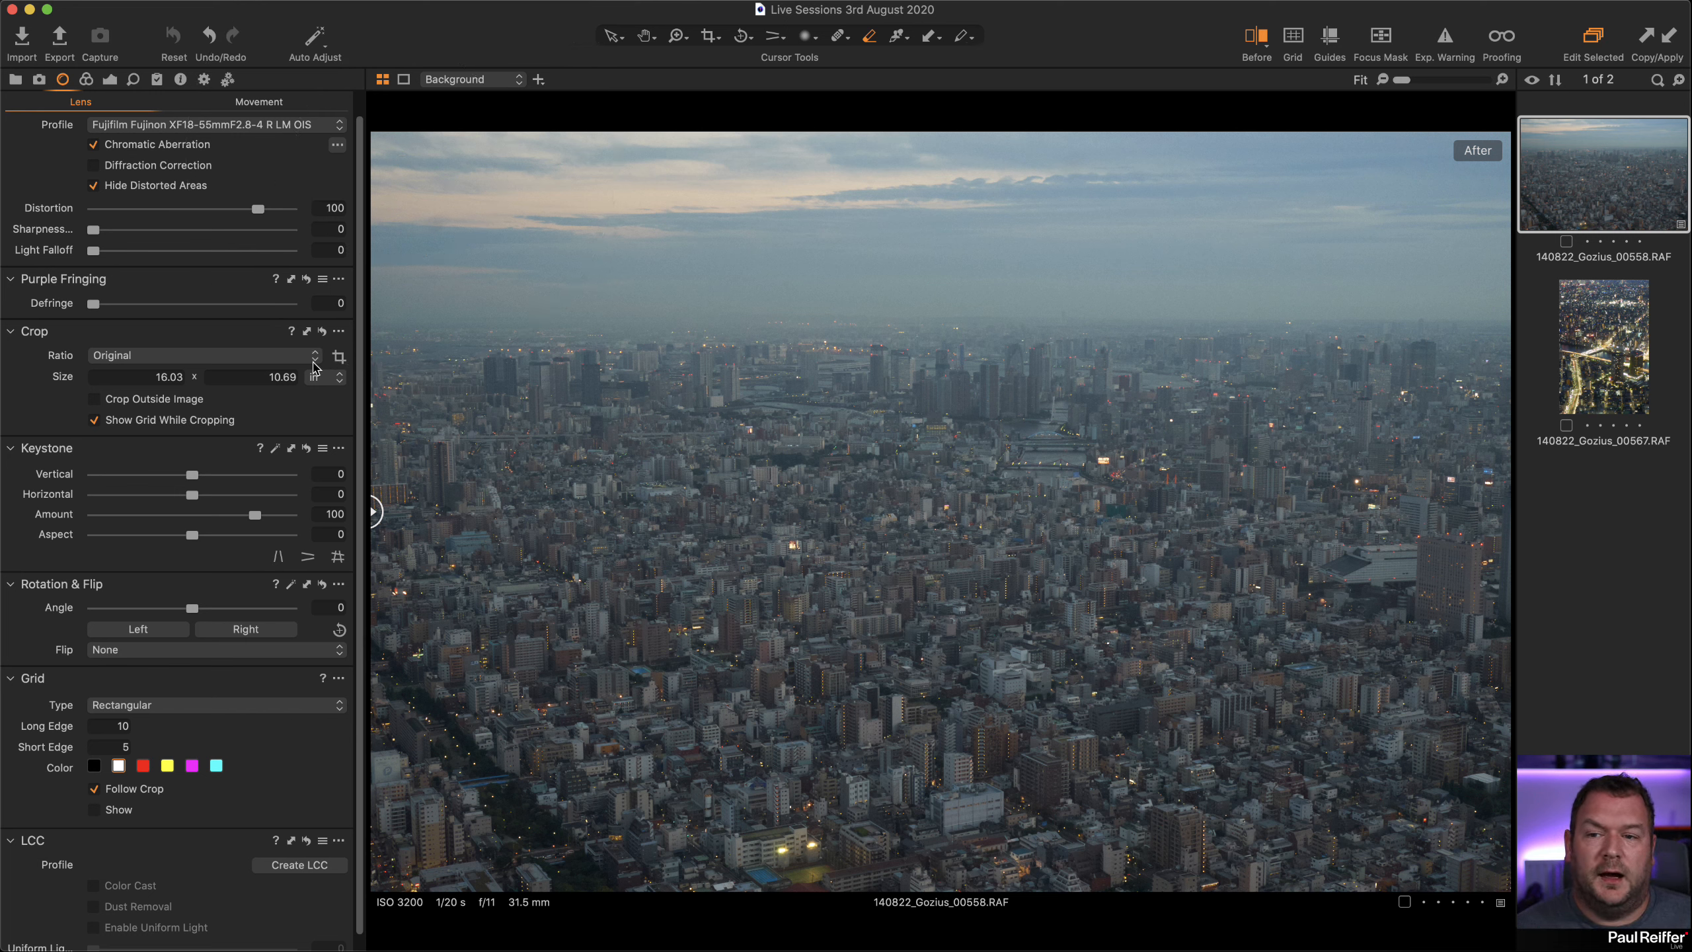
{"action": "key", "text": "z"}
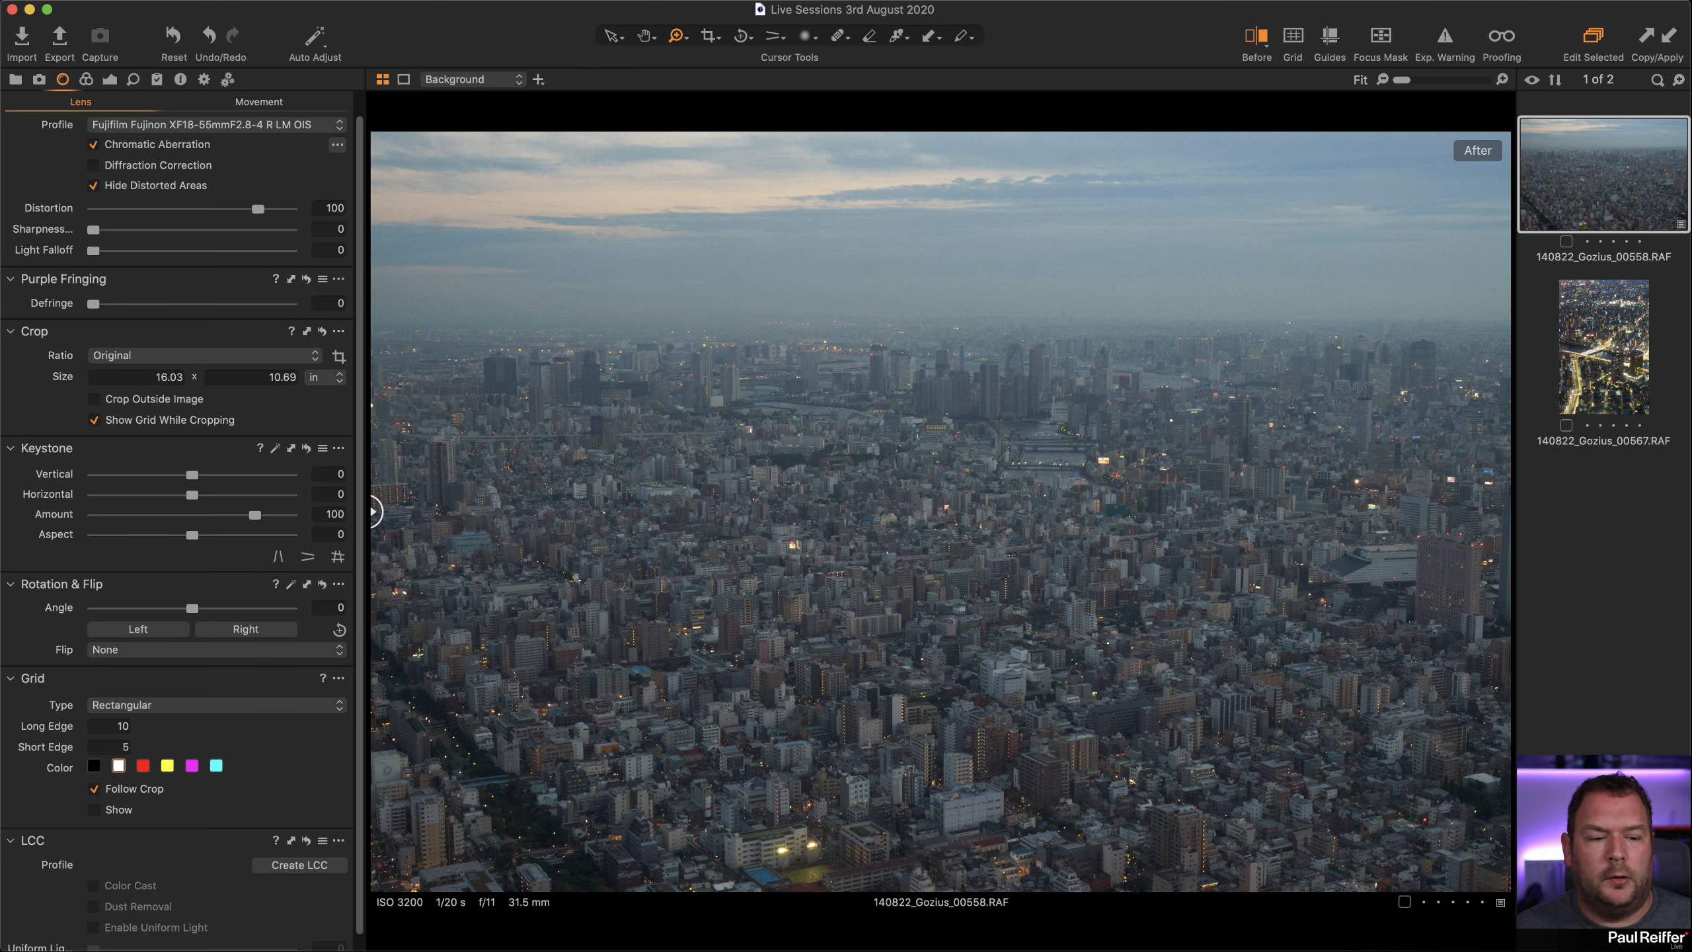
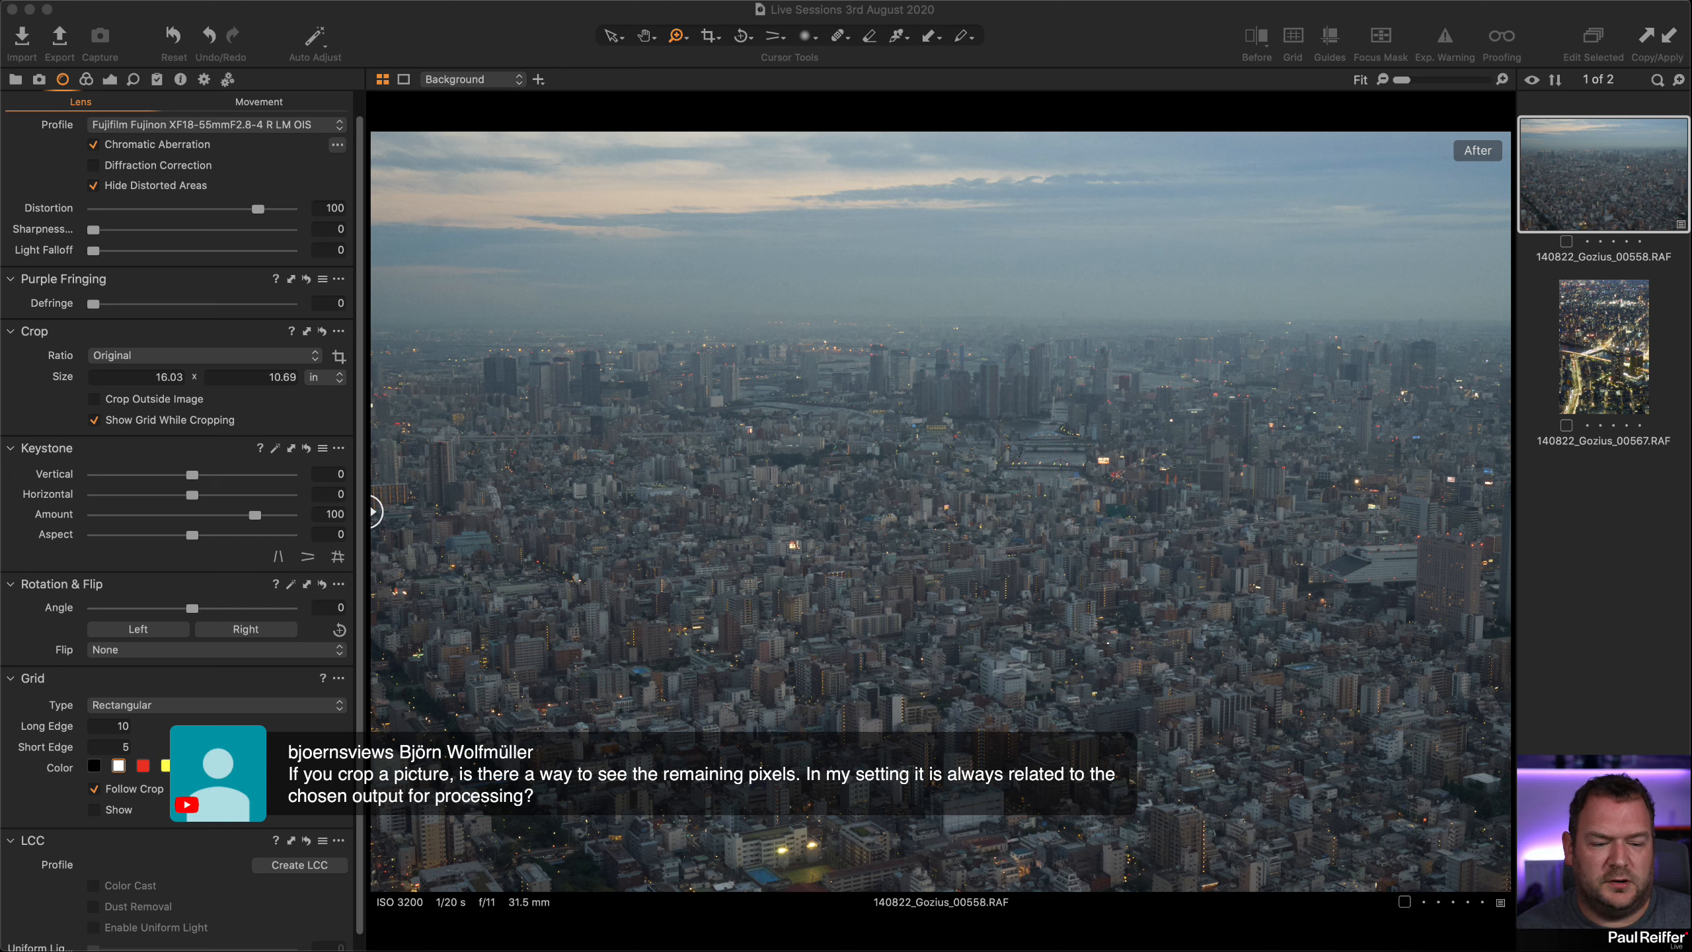
Return to the rainbow photo's collection and show the crop of the edited variant with the pixels outside it
{"action": "left_click", "coordinate": [108, 80]}
{"action": "left_click", "coordinate": [108, 81]}
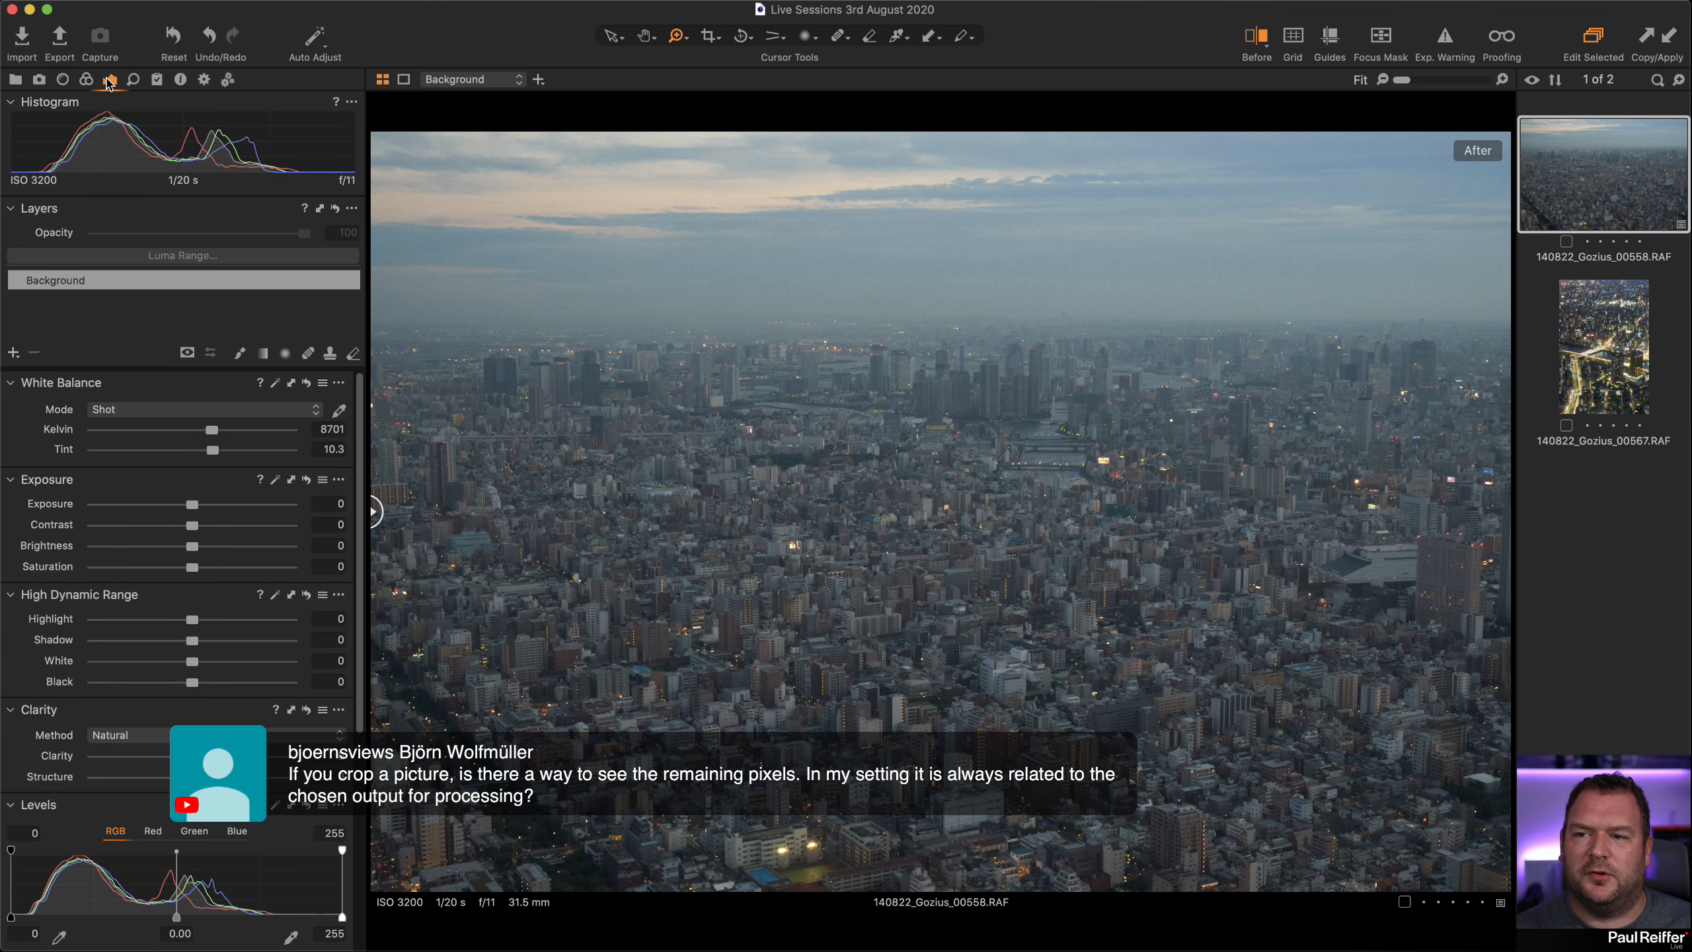
{"action": "left_click", "coordinate": [15, 80]}
{"action": "left_click", "coordinate": [123, 269]}
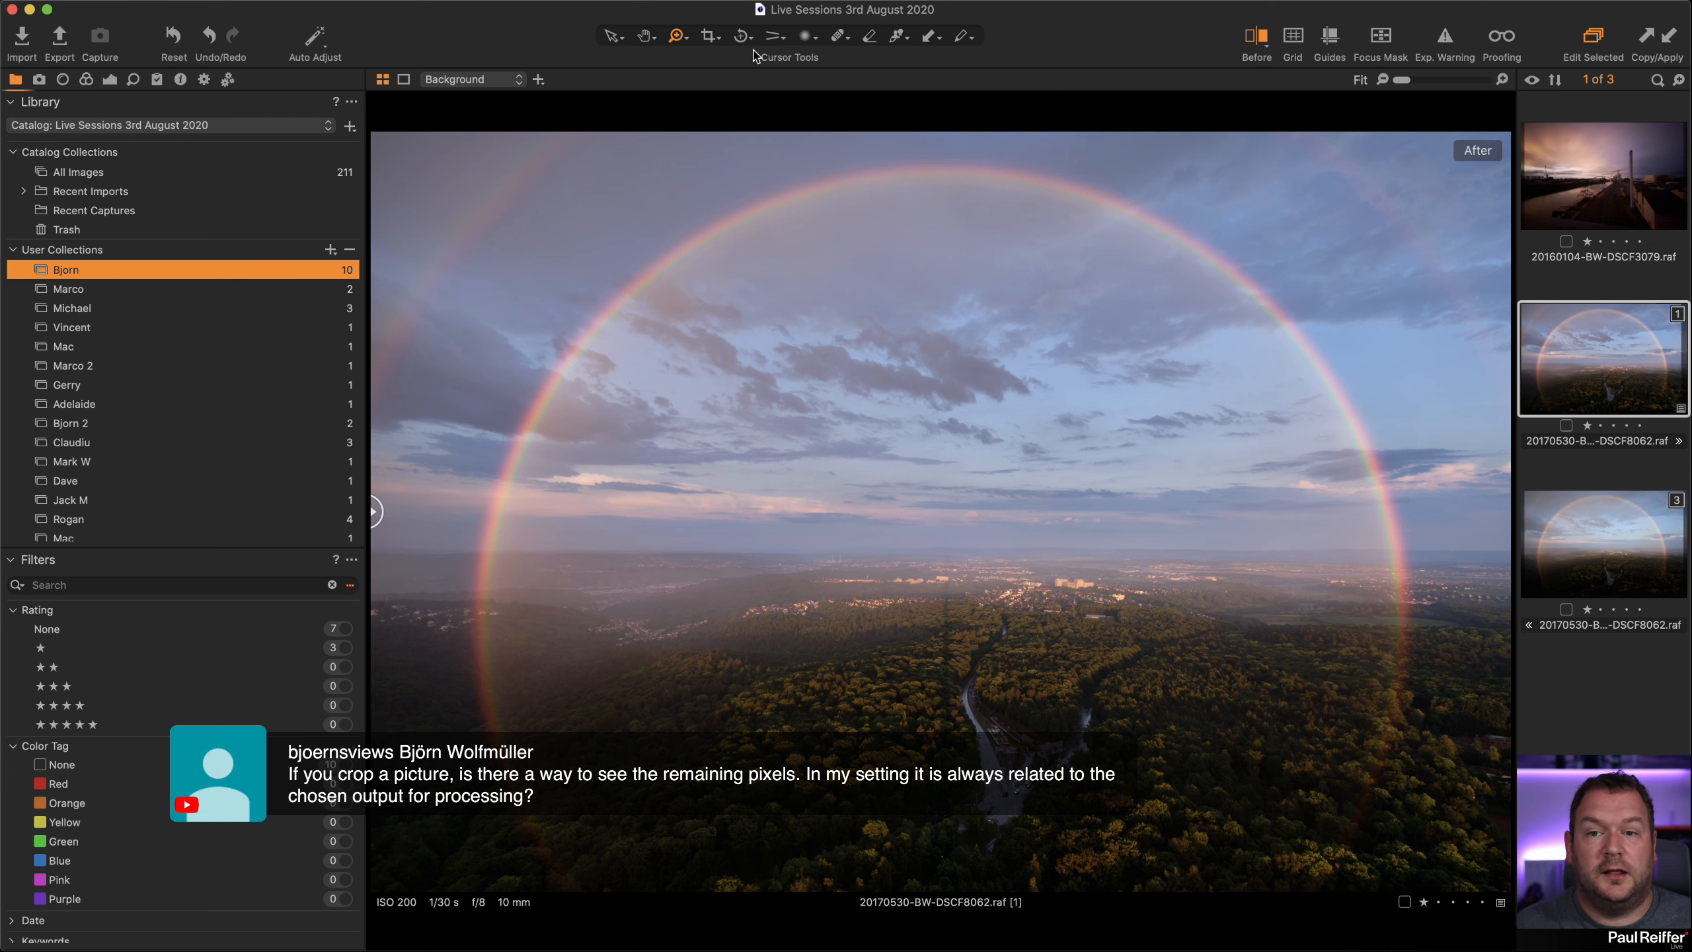
{"action": "left_click", "coordinate": [710, 37]}
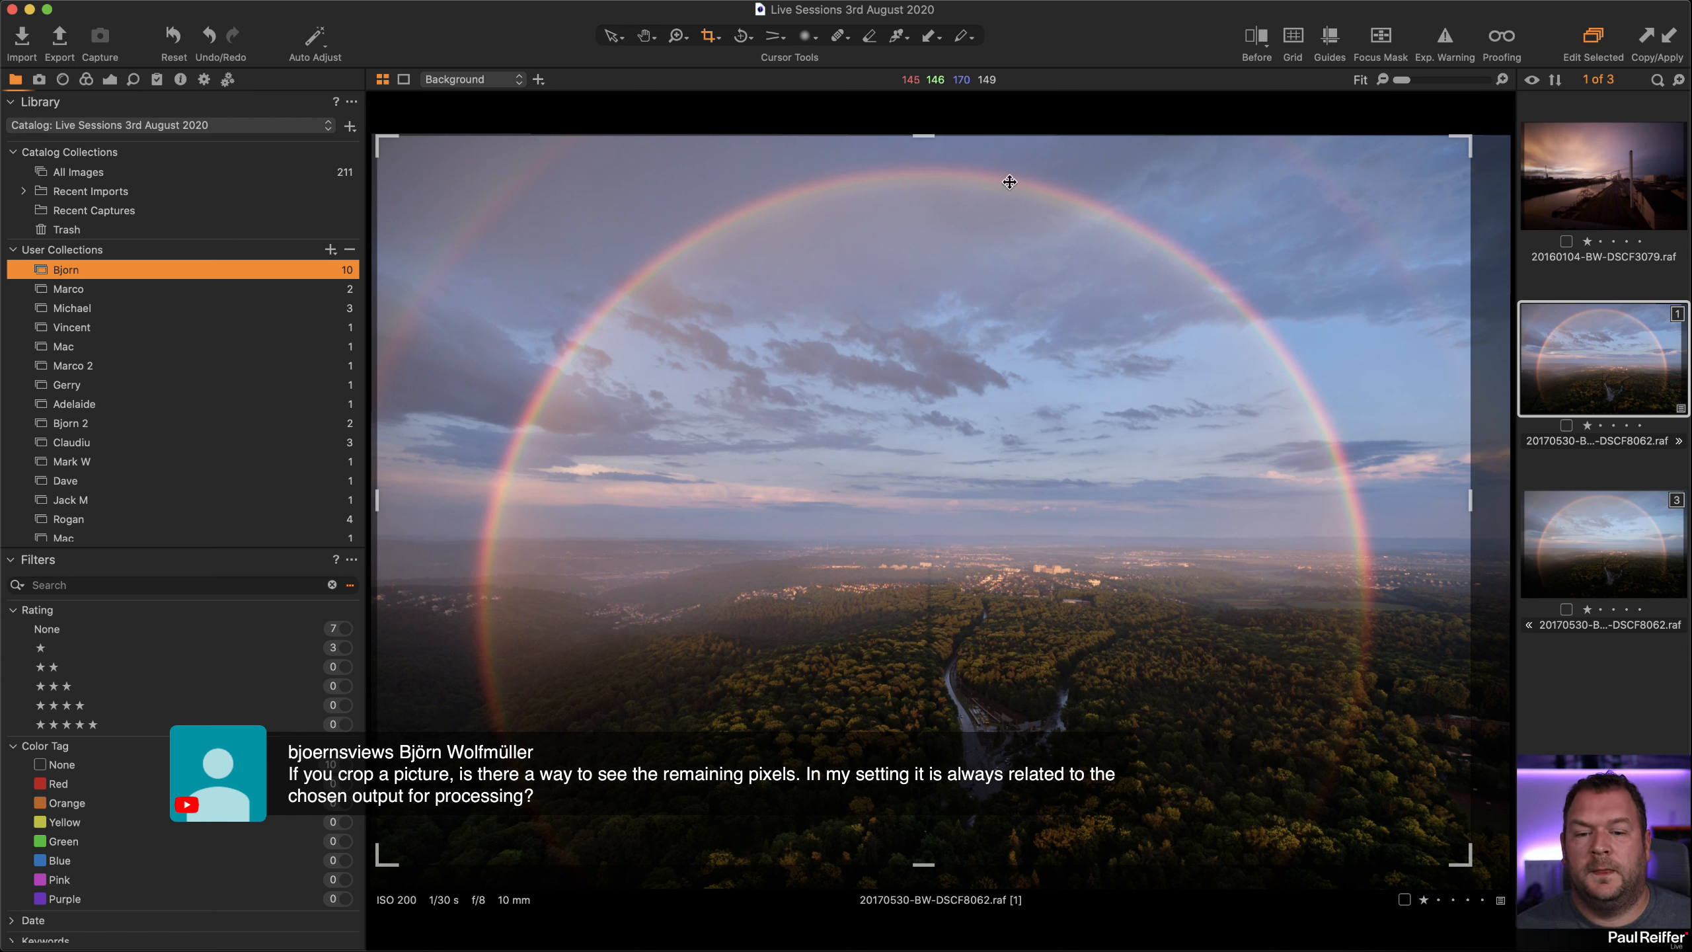
Clone the edited rainbow variant, crop the clone tightly to a wide frame around the horizon, and redisplay its cropped-away area
{"action": "right_click", "coordinate": [1610, 327]}
{"action": "left_click", "coordinate": [1640, 378]}
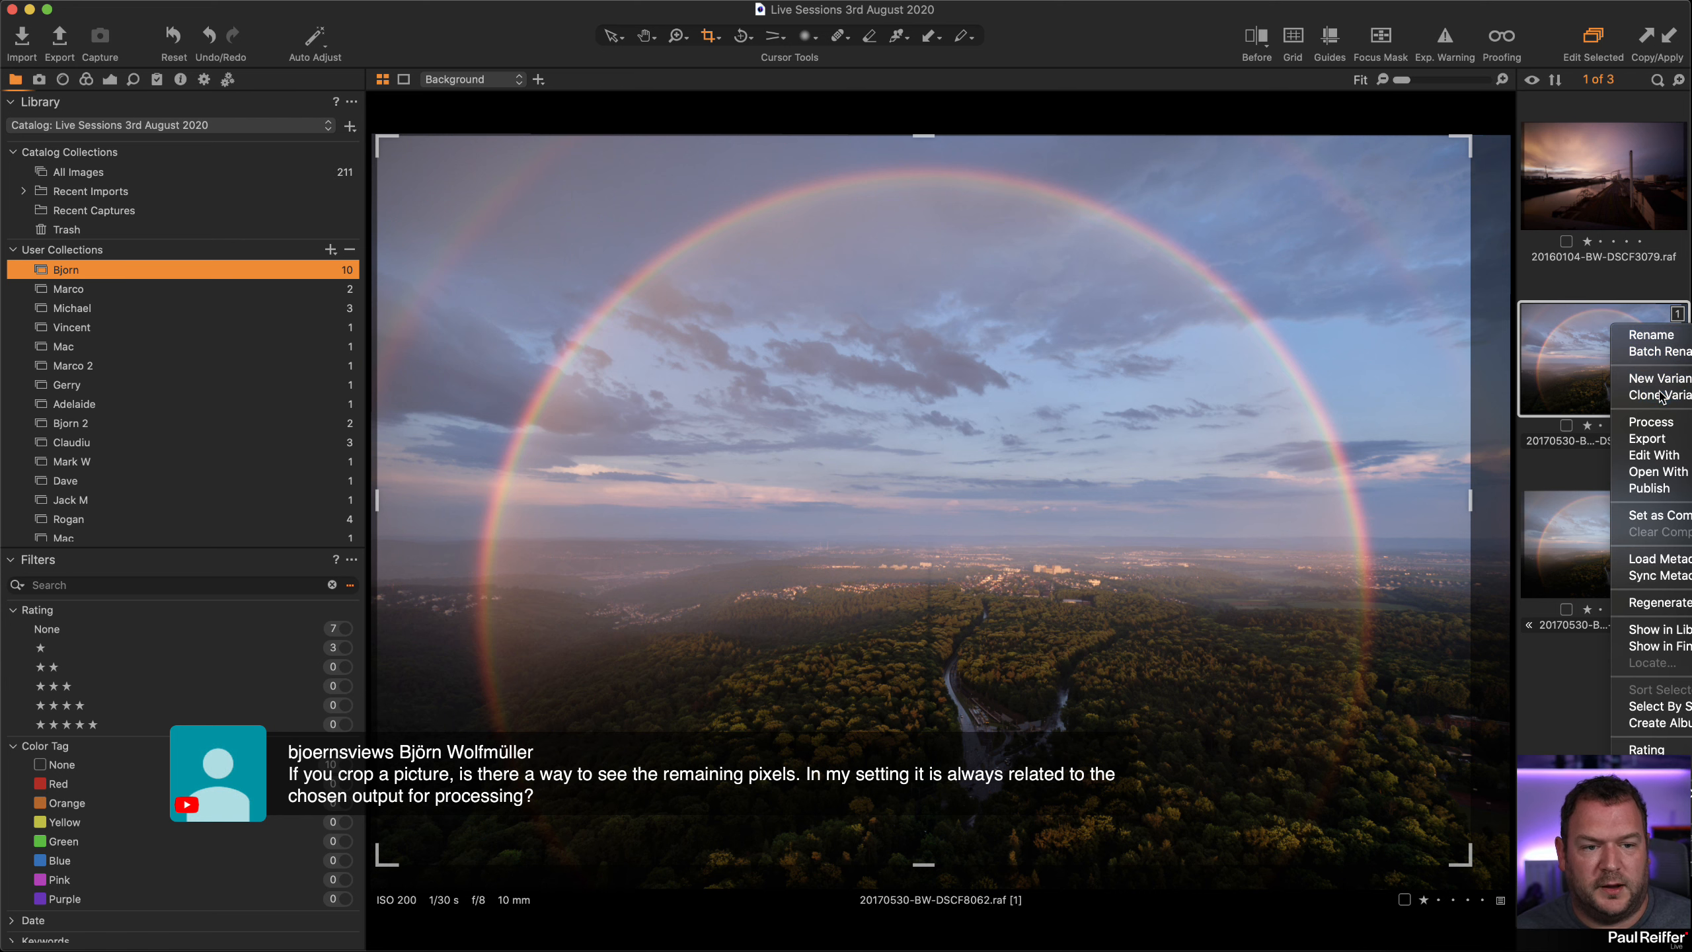
{"action": "left_click", "coordinate": [717, 37]}
{"action": "left_click", "coordinate": [856, 160]}
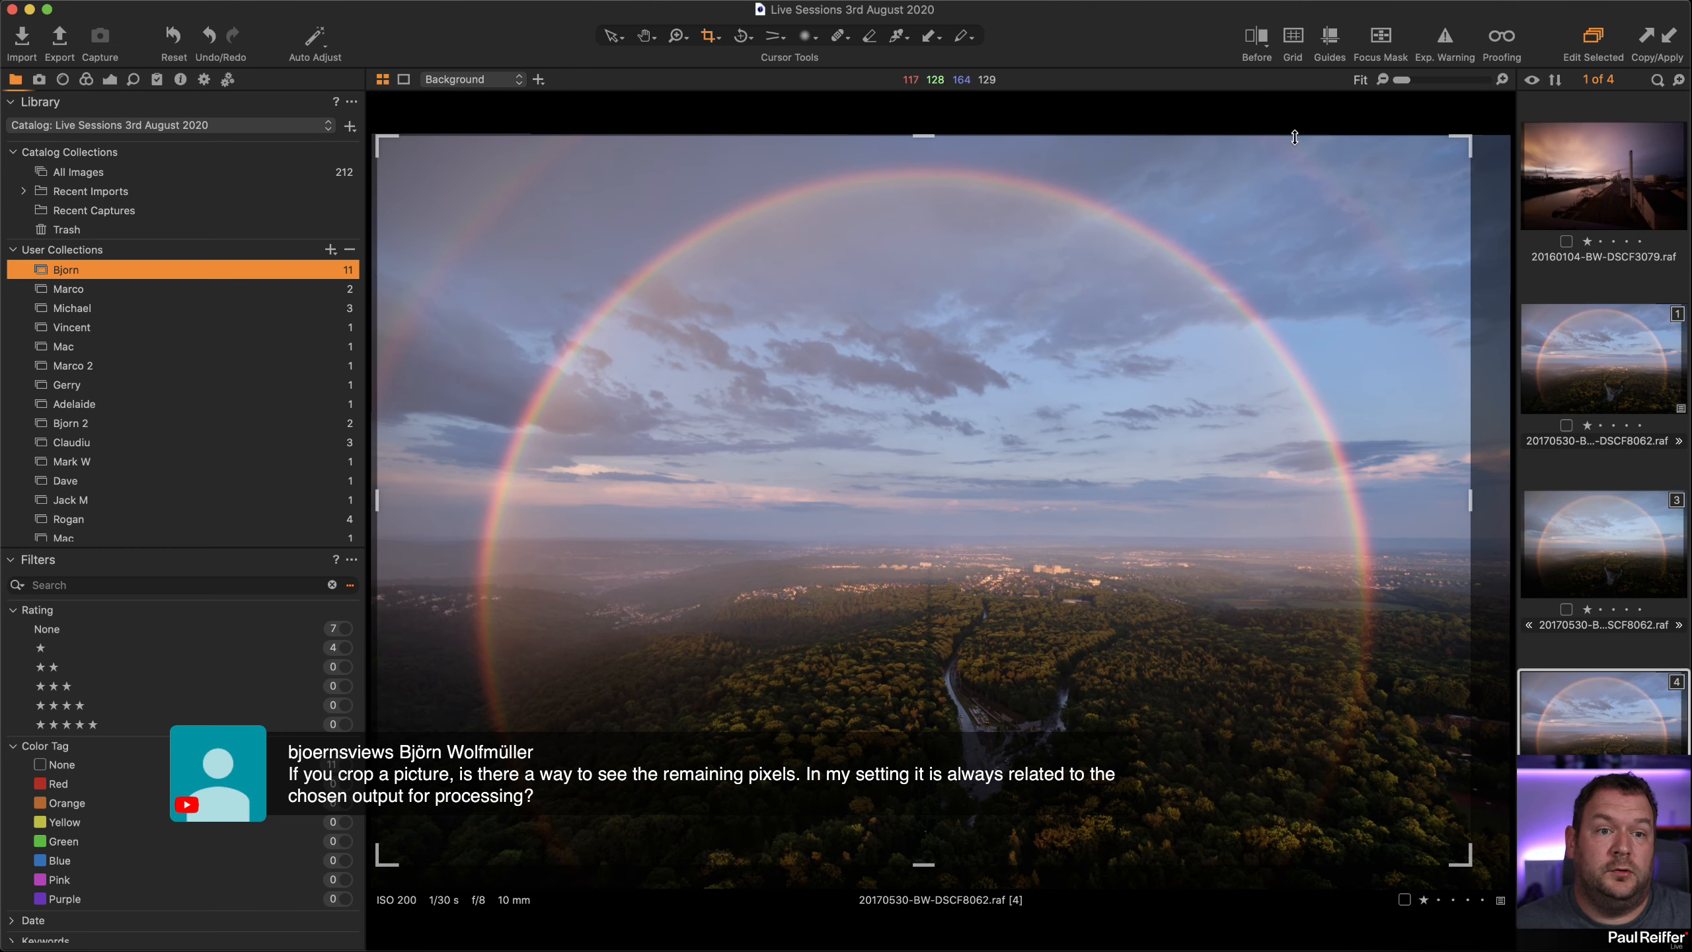
{"action": "left_click_drag", "start_coordinate": [1441, 137], "coordinate": [1137, 409]}
{"action": "left_click", "coordinate": [613, 38]}
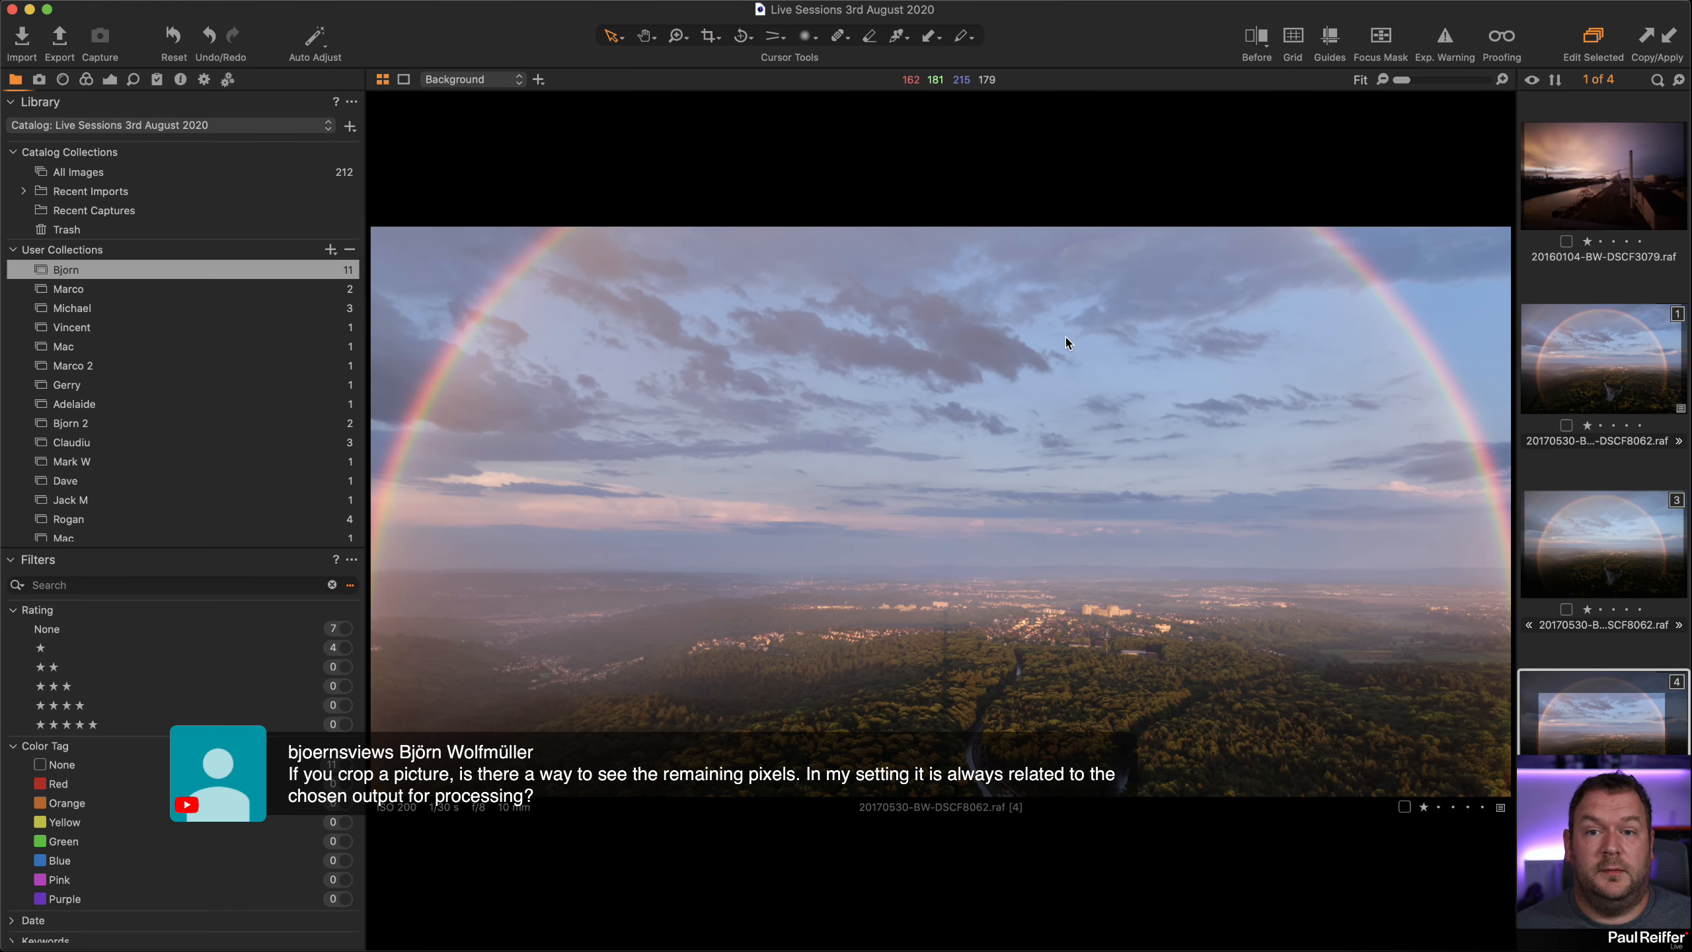
{"action": "left_click", "coordinate": [707, 39]}
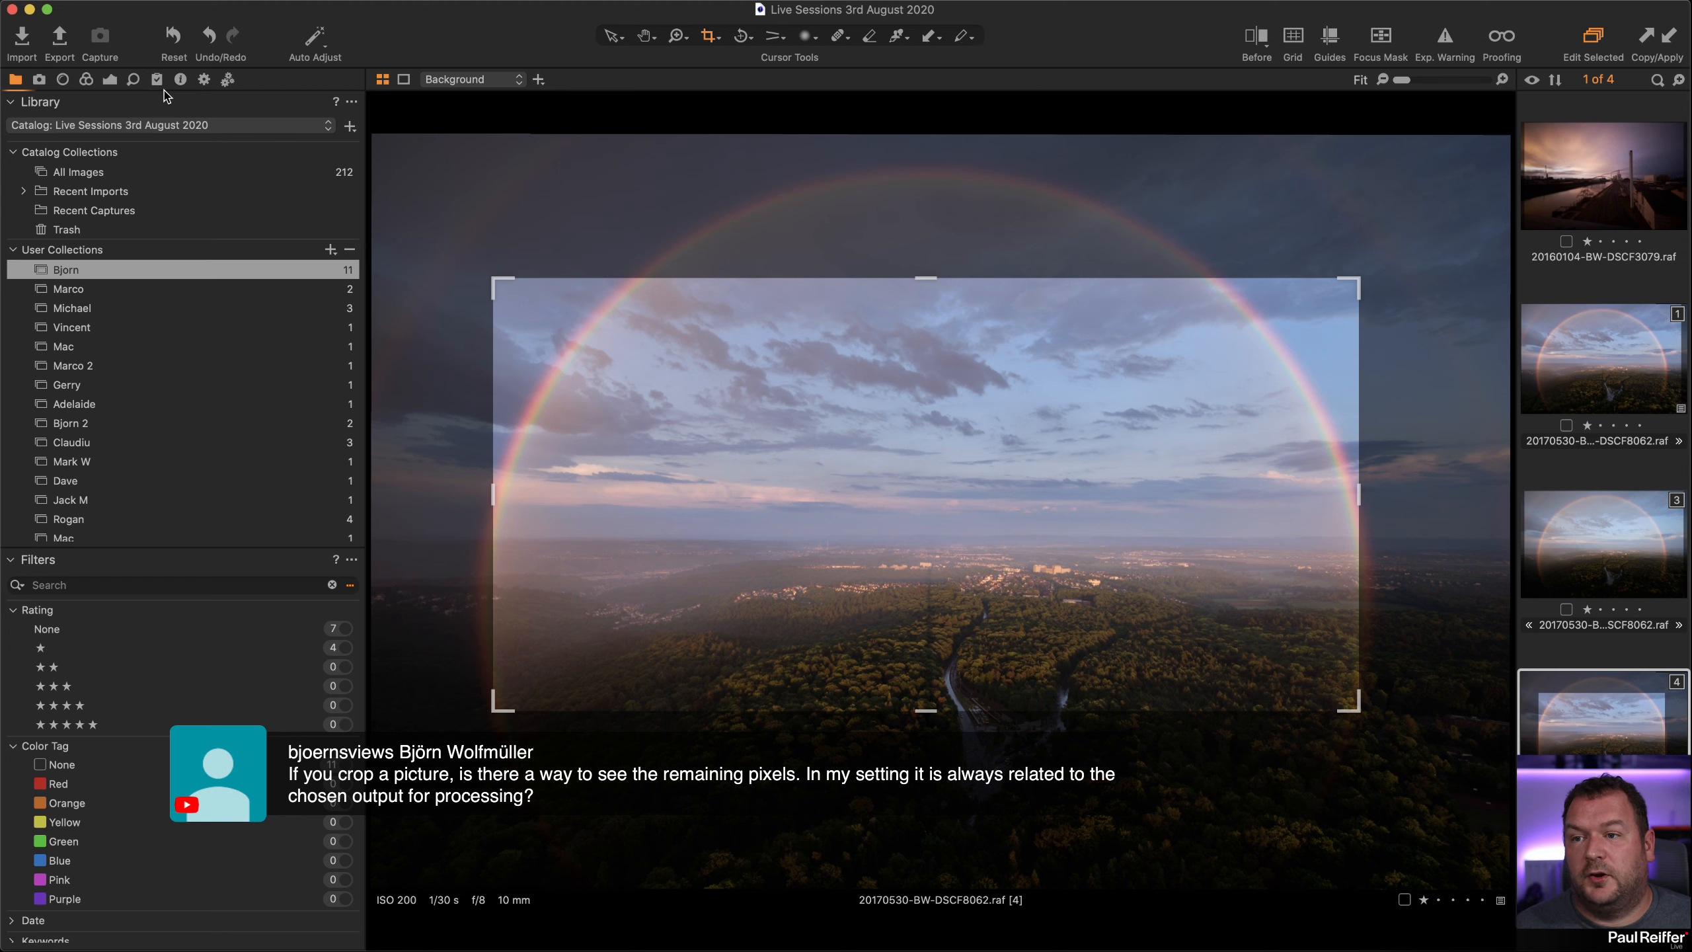
Set the crop mask opacity to 51 in the application preferences and reselect the first edited rainbow variant
{"action": "left_click", "coordinate": [119, 0]}
{"action": "left_click", "coordinate": [135, 36]}
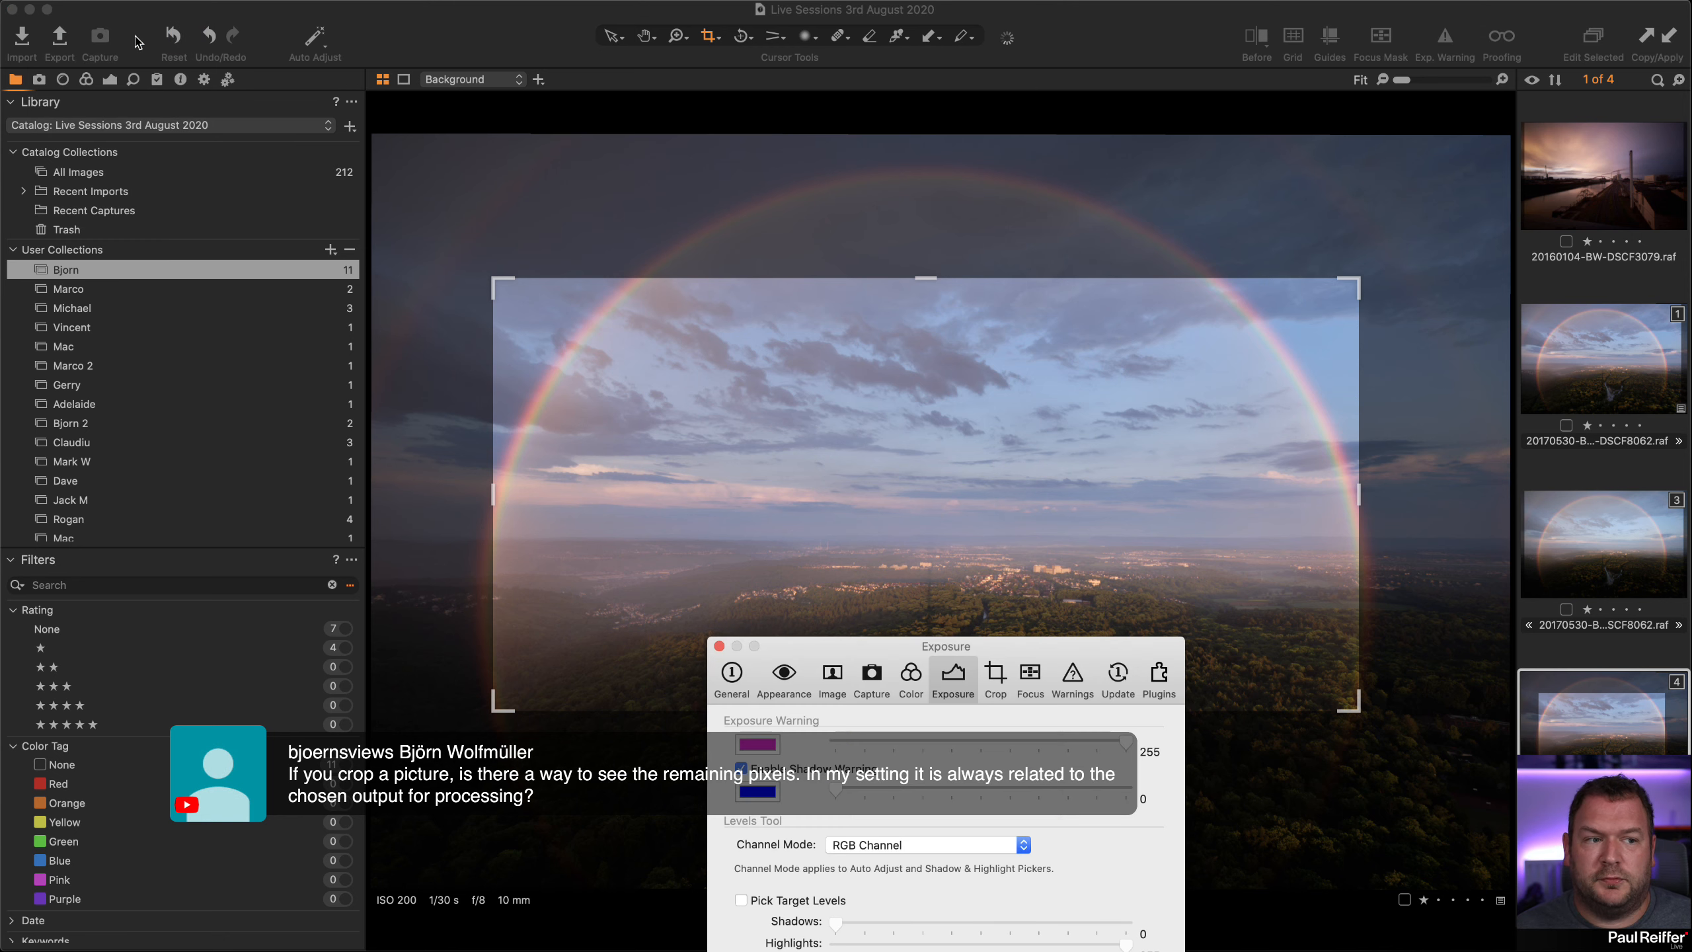
{"action": "left_click_drag", "start_coordinate": [927, 651], "coordinate": [789, 265]}
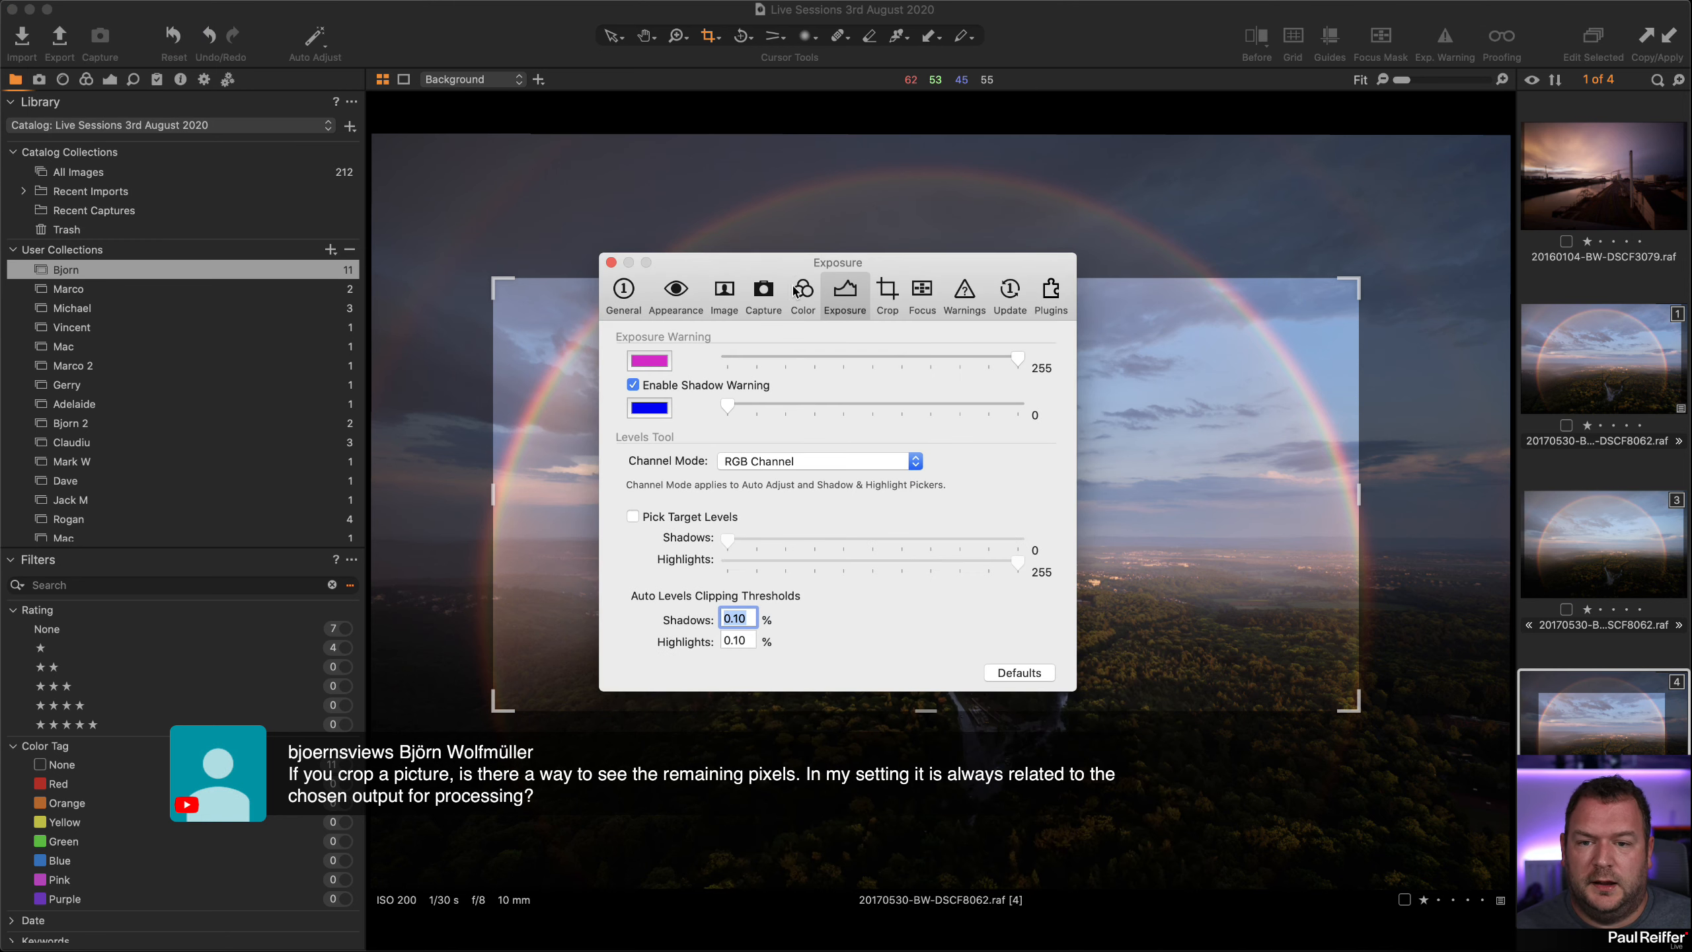
{"action": "left_click", "coordinate": [712, 294]}
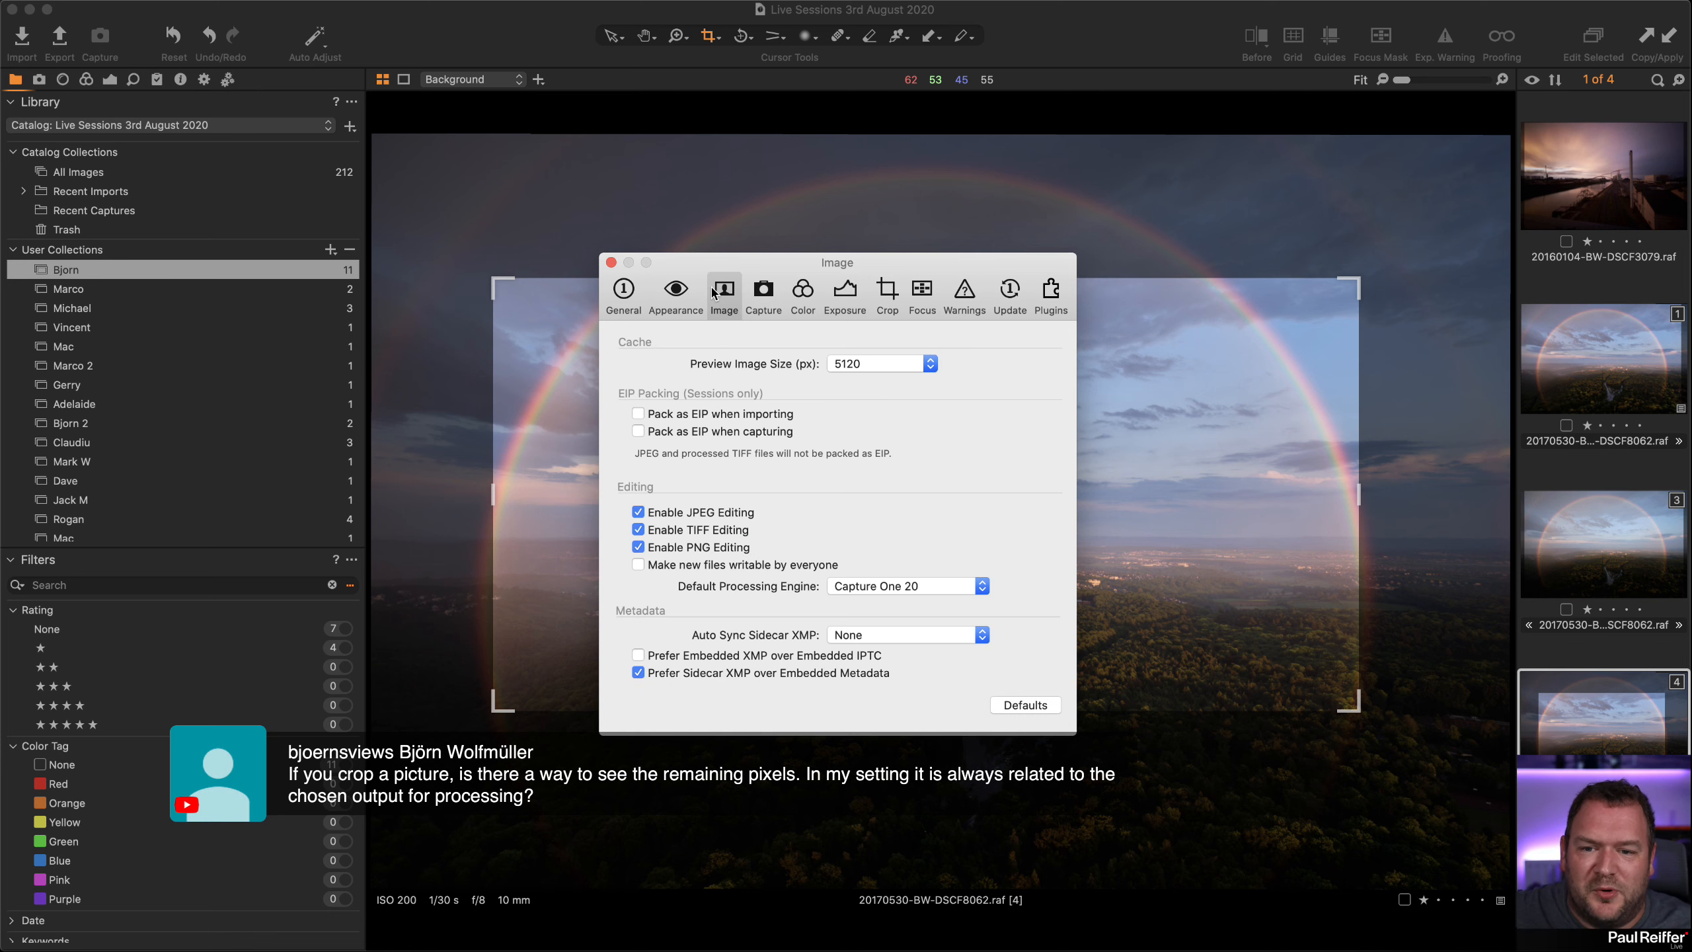
{"action": "left_click", "coordinate": [673, 294]}
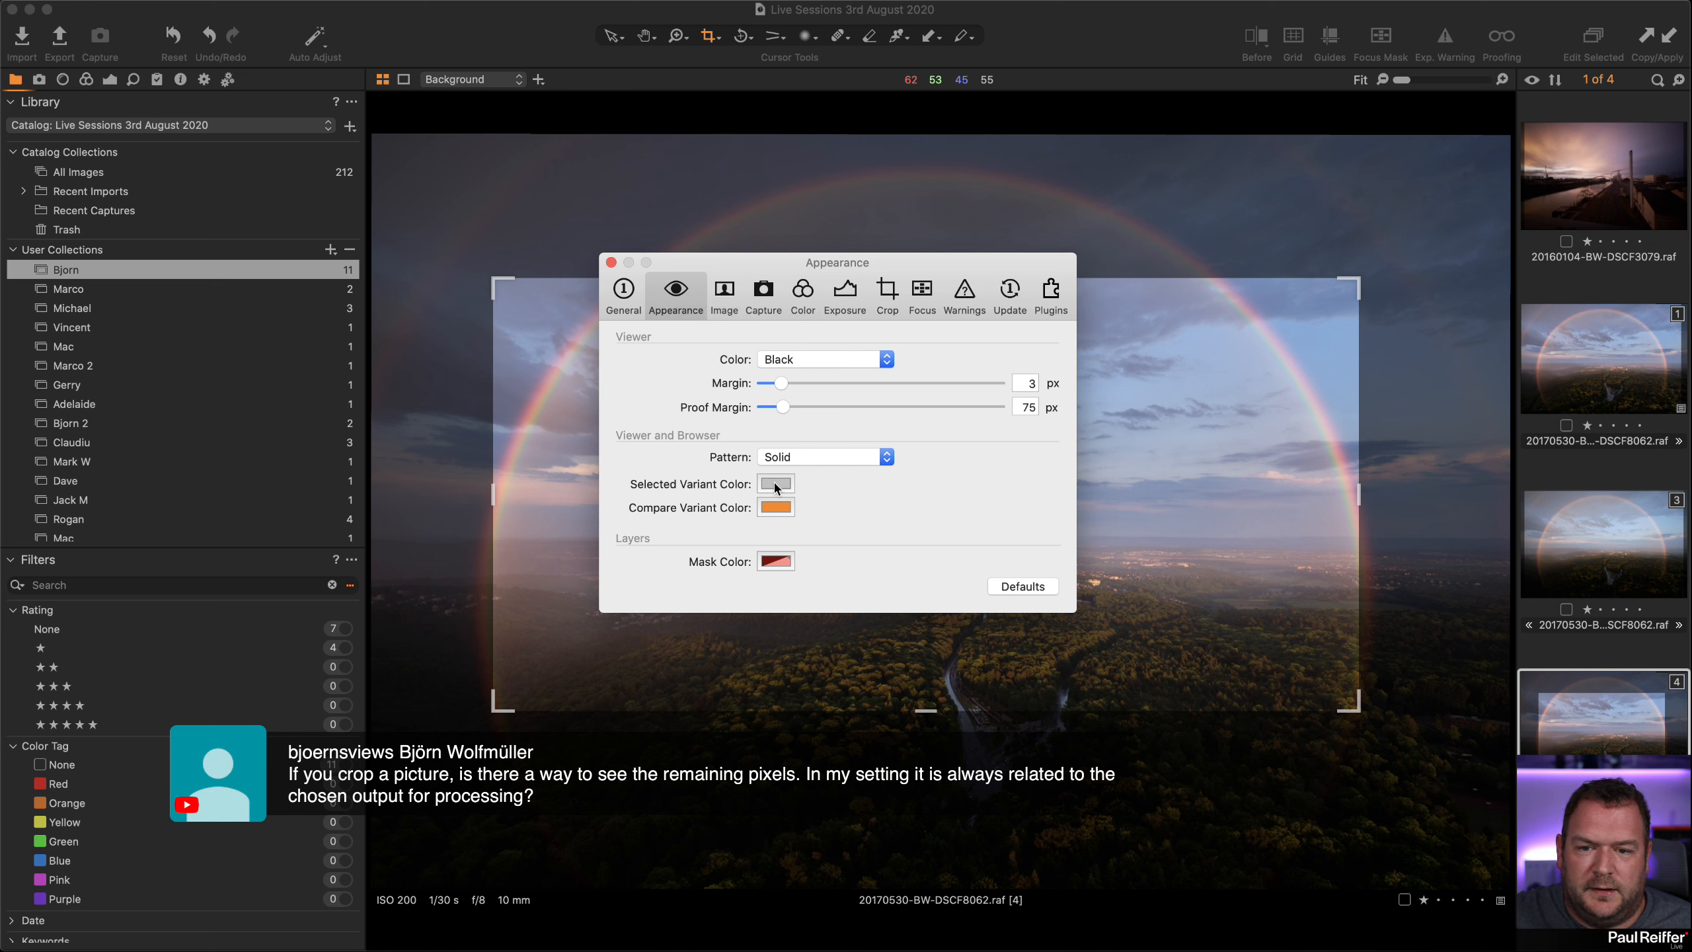
{"action": "left_click", "coordinate": [887, 297]}
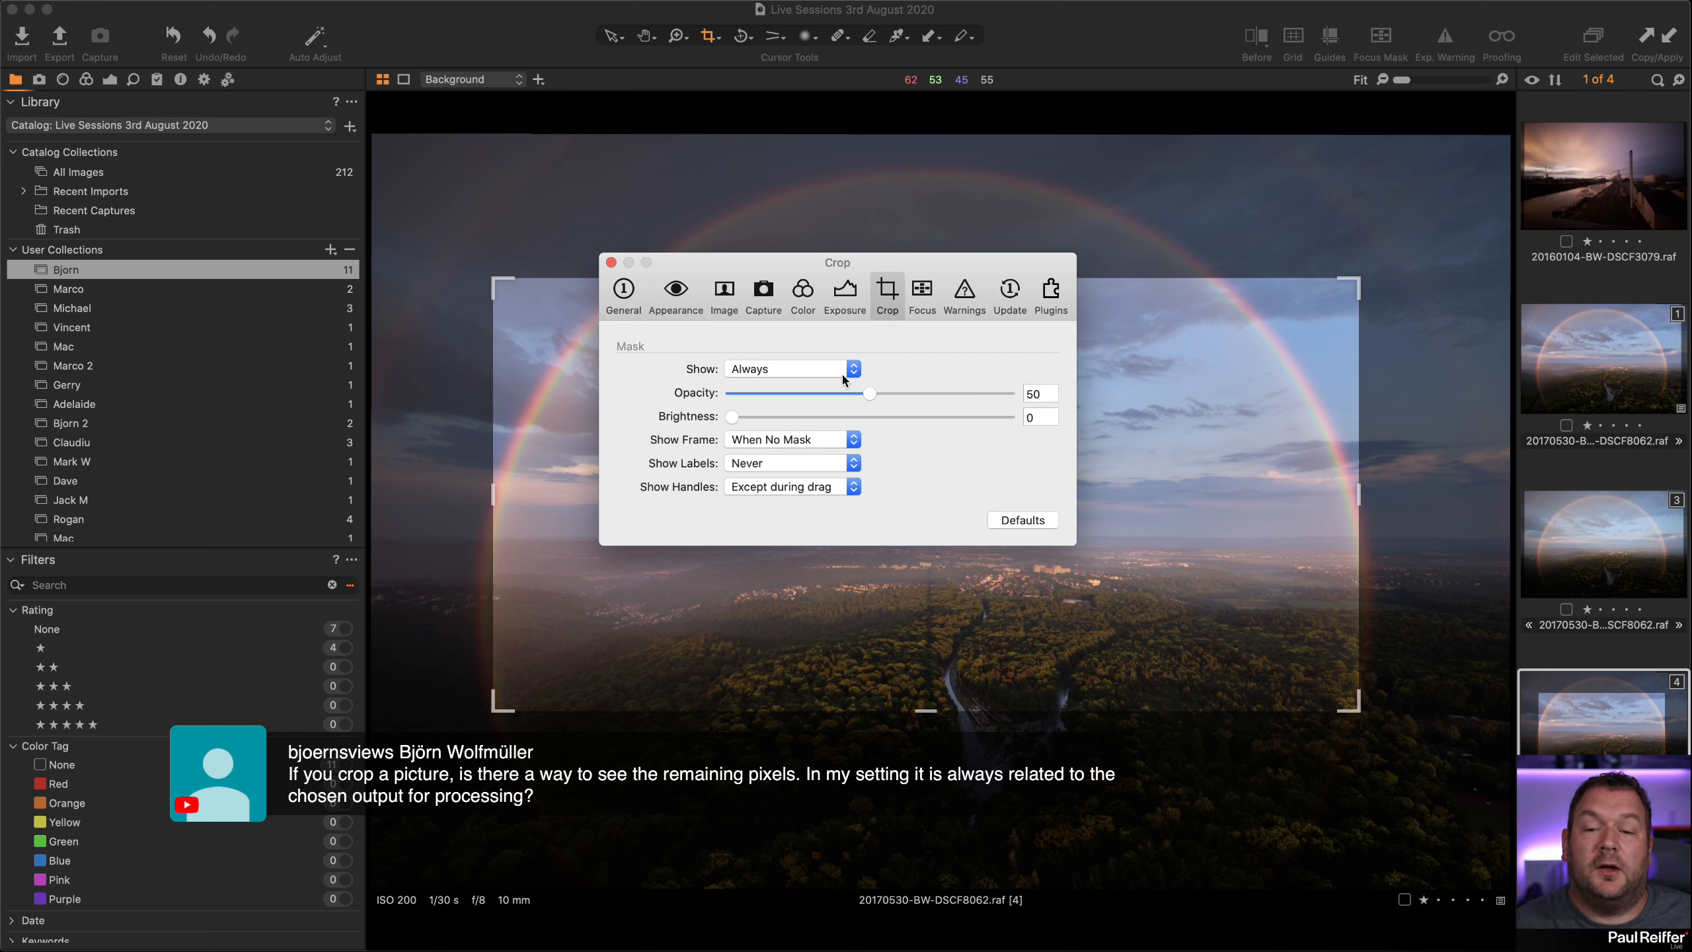
{"action": "mouse_move", "coordinate": [864, 392]}
{"action": "left_mouse_down"}
{"action": "mouse_move", "coordinate": [939, 393]}
{"action": "mouse_move", "coordinate": [814, 394]}
{"action": "mouse_move", "coordinate": [938, 396]}
{"action": "mouse_move", "coordinate": [855, 393]}
{"action": "mouse_move", "coordinate": [870, 394]}
{"action": "left_mouse_up"}
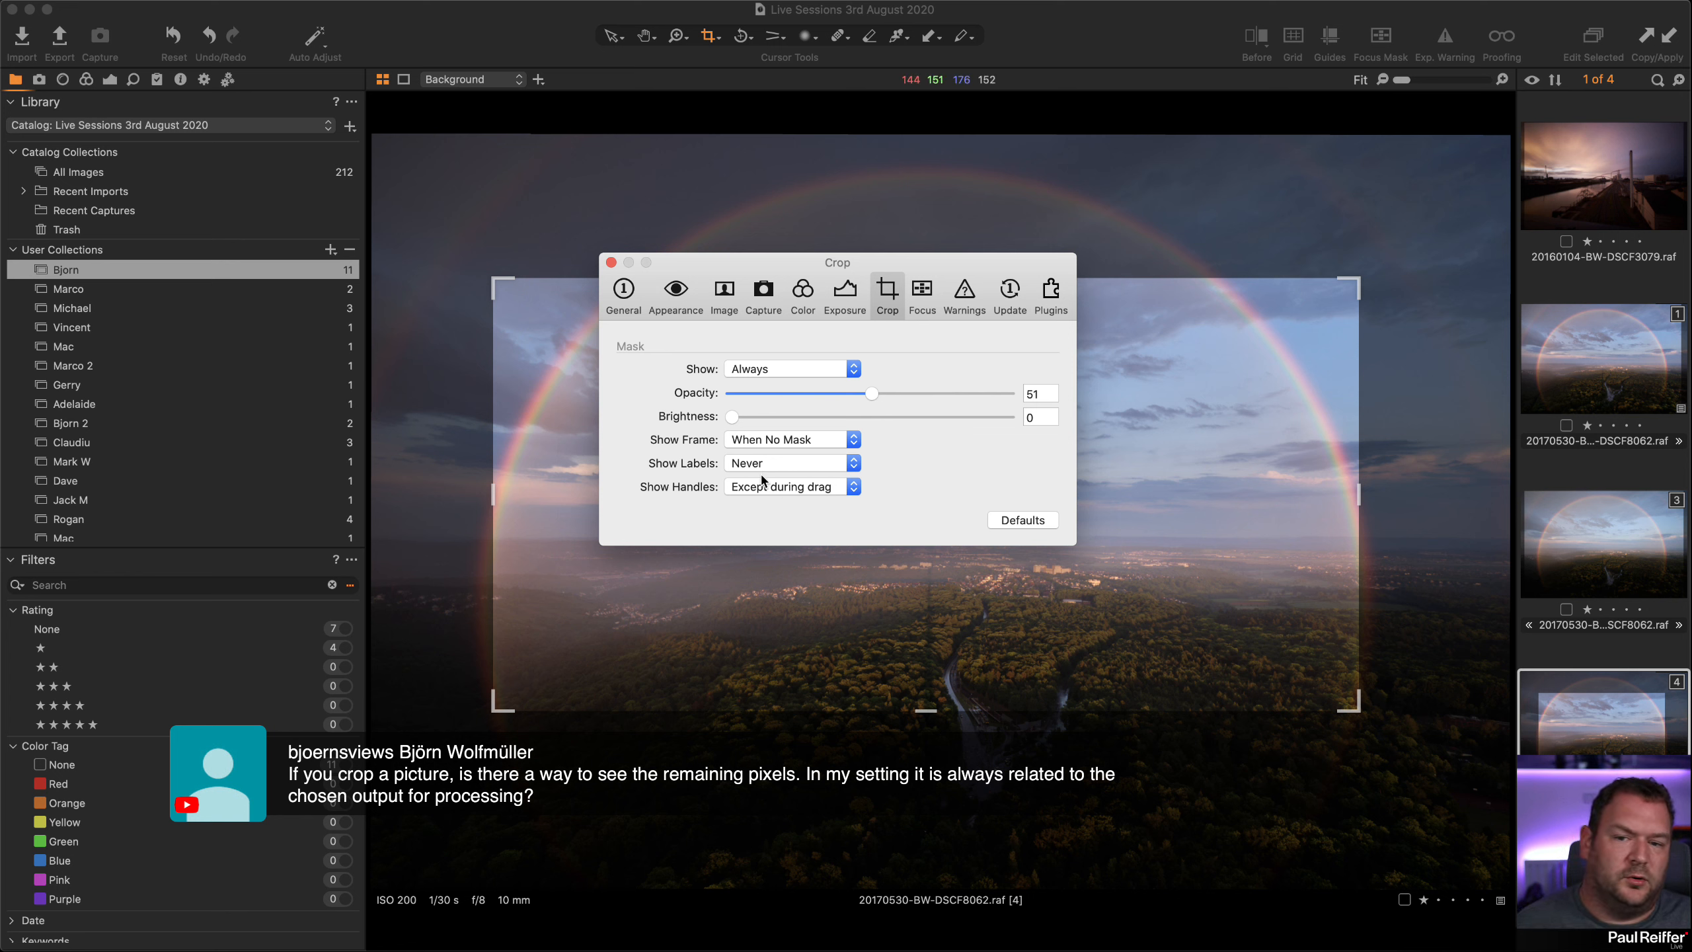
{"action": "left_click", "coordinate": [611, 262]}
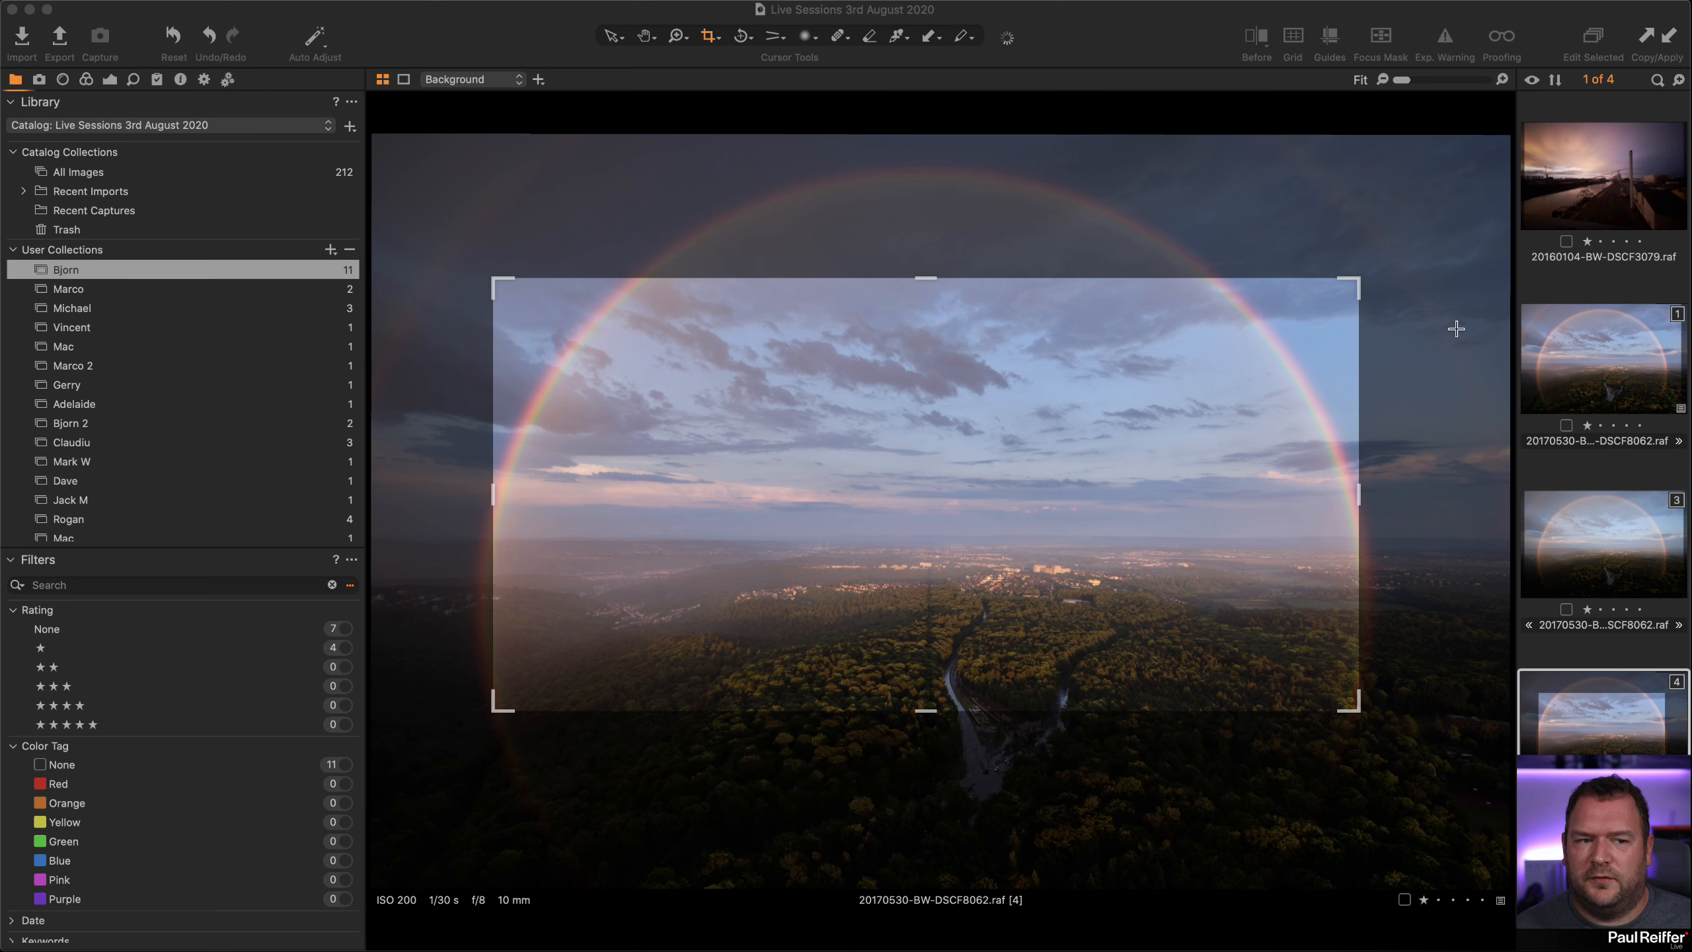
{"action": "left_click", "coordinate": [1601, 336]}
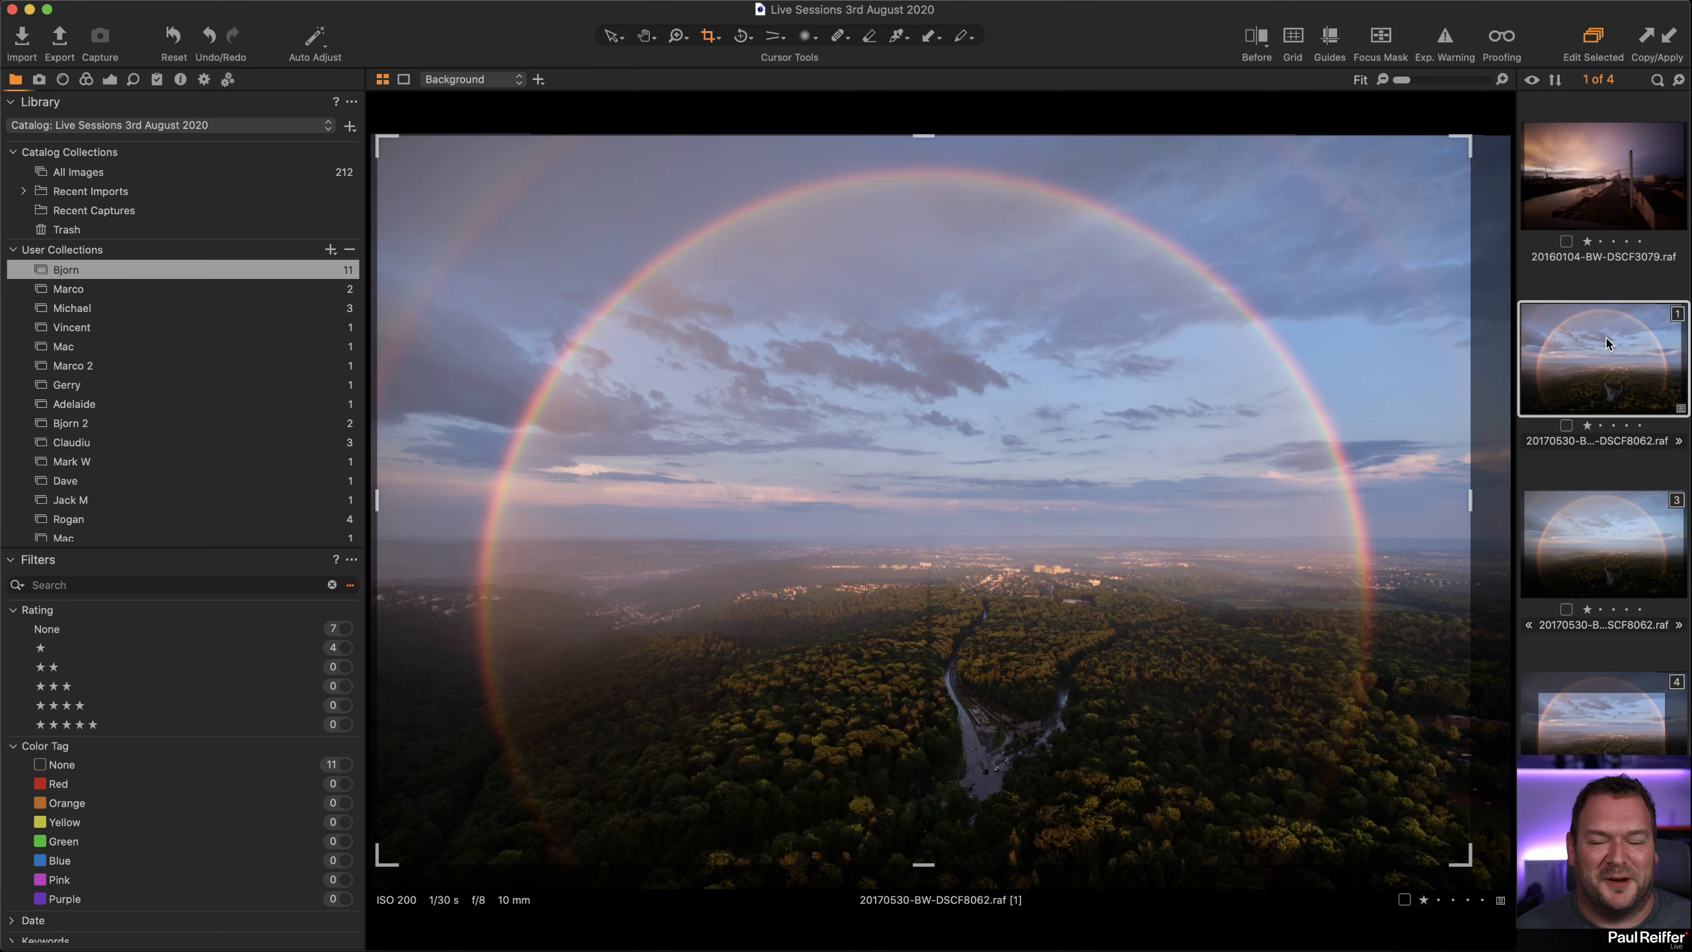
Return to the dusk city photo's collection, open its lens corrections and view the buildings at 100%
{"action": "left_click", "coordinate": [117, 292]}
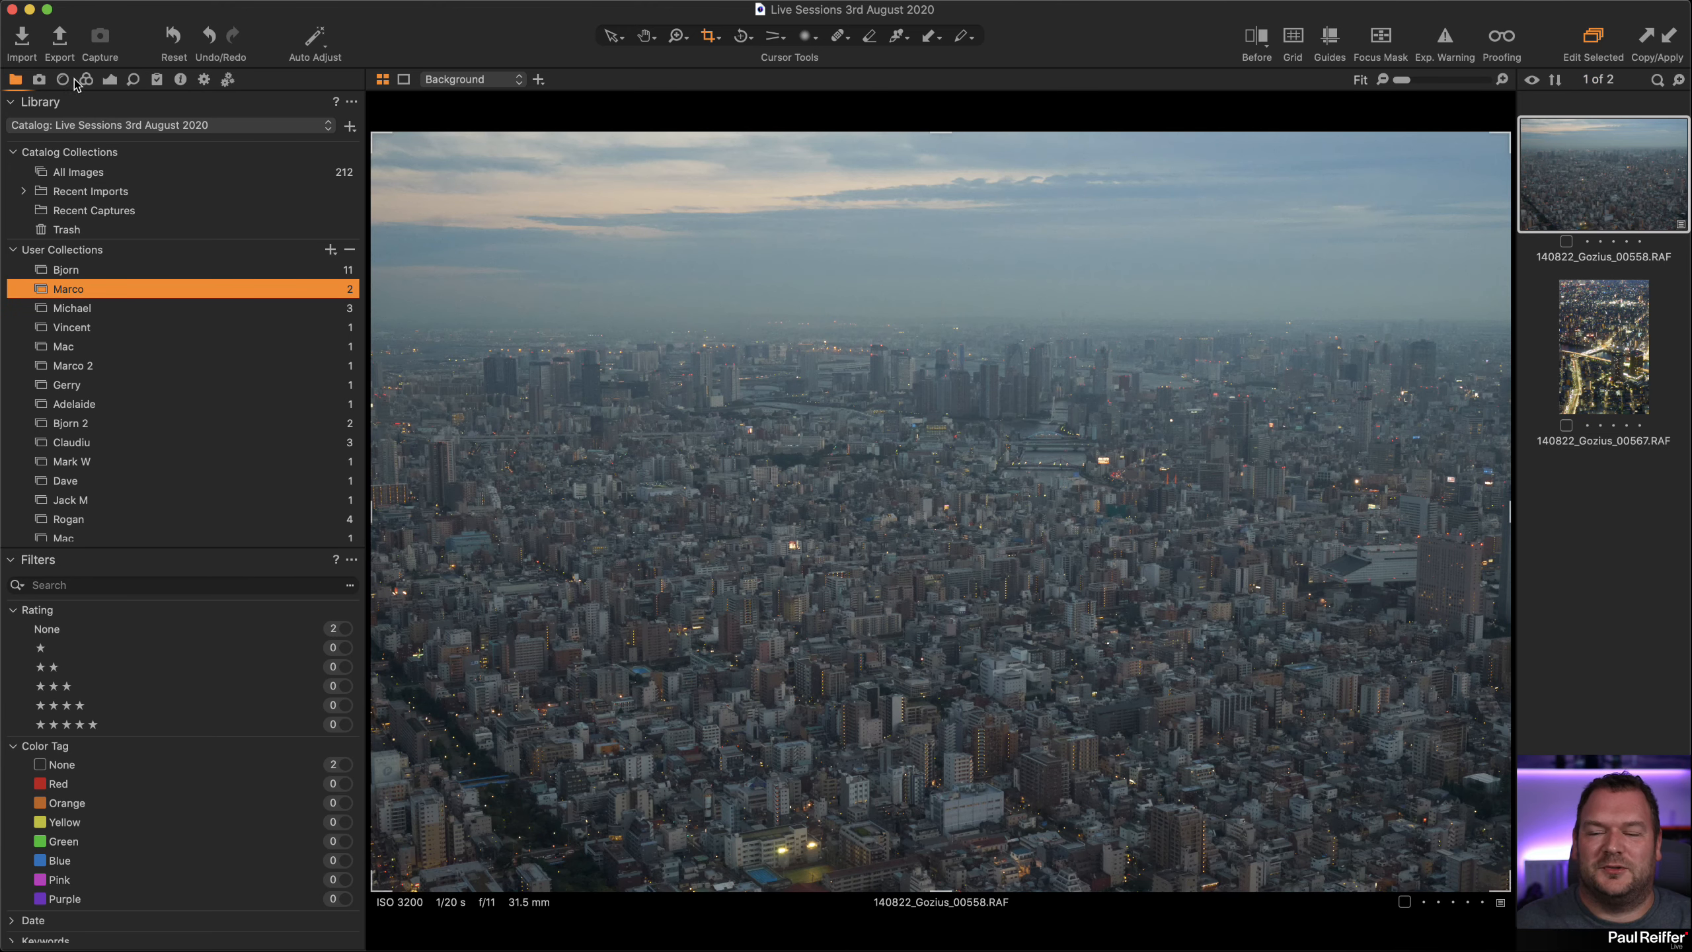
{"action": "left_click", "coordinate": [63, 80]}
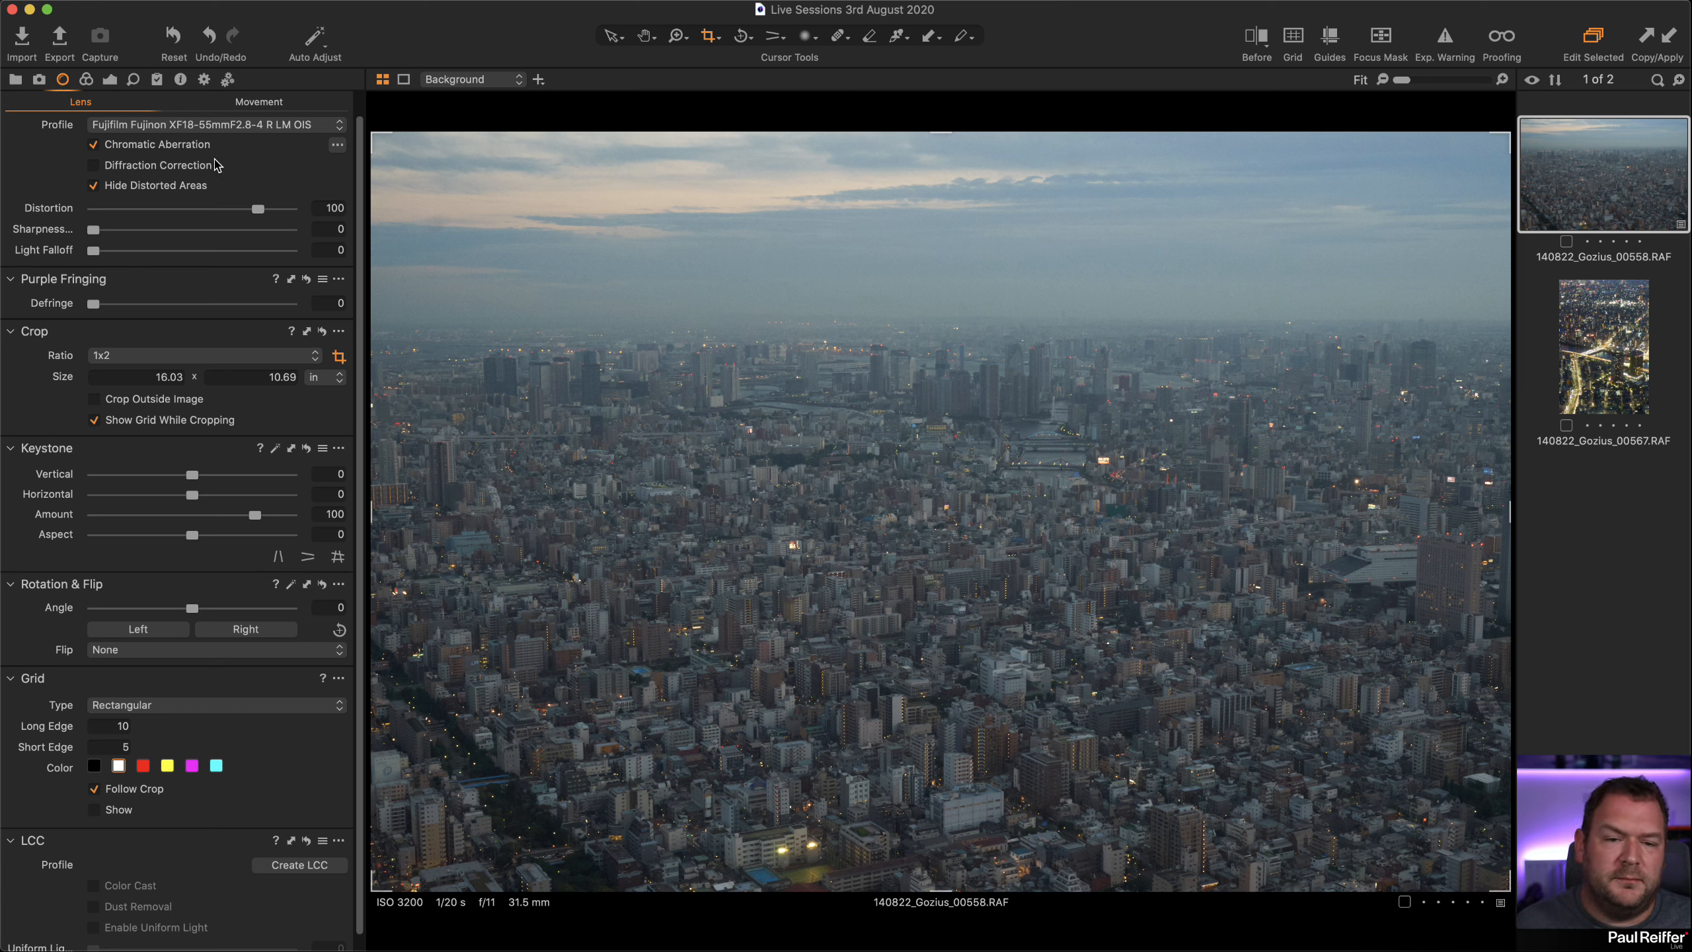
{"action": "key", "text": "h"}
{"action": "double_click", "coordinate": [1027, 487]}
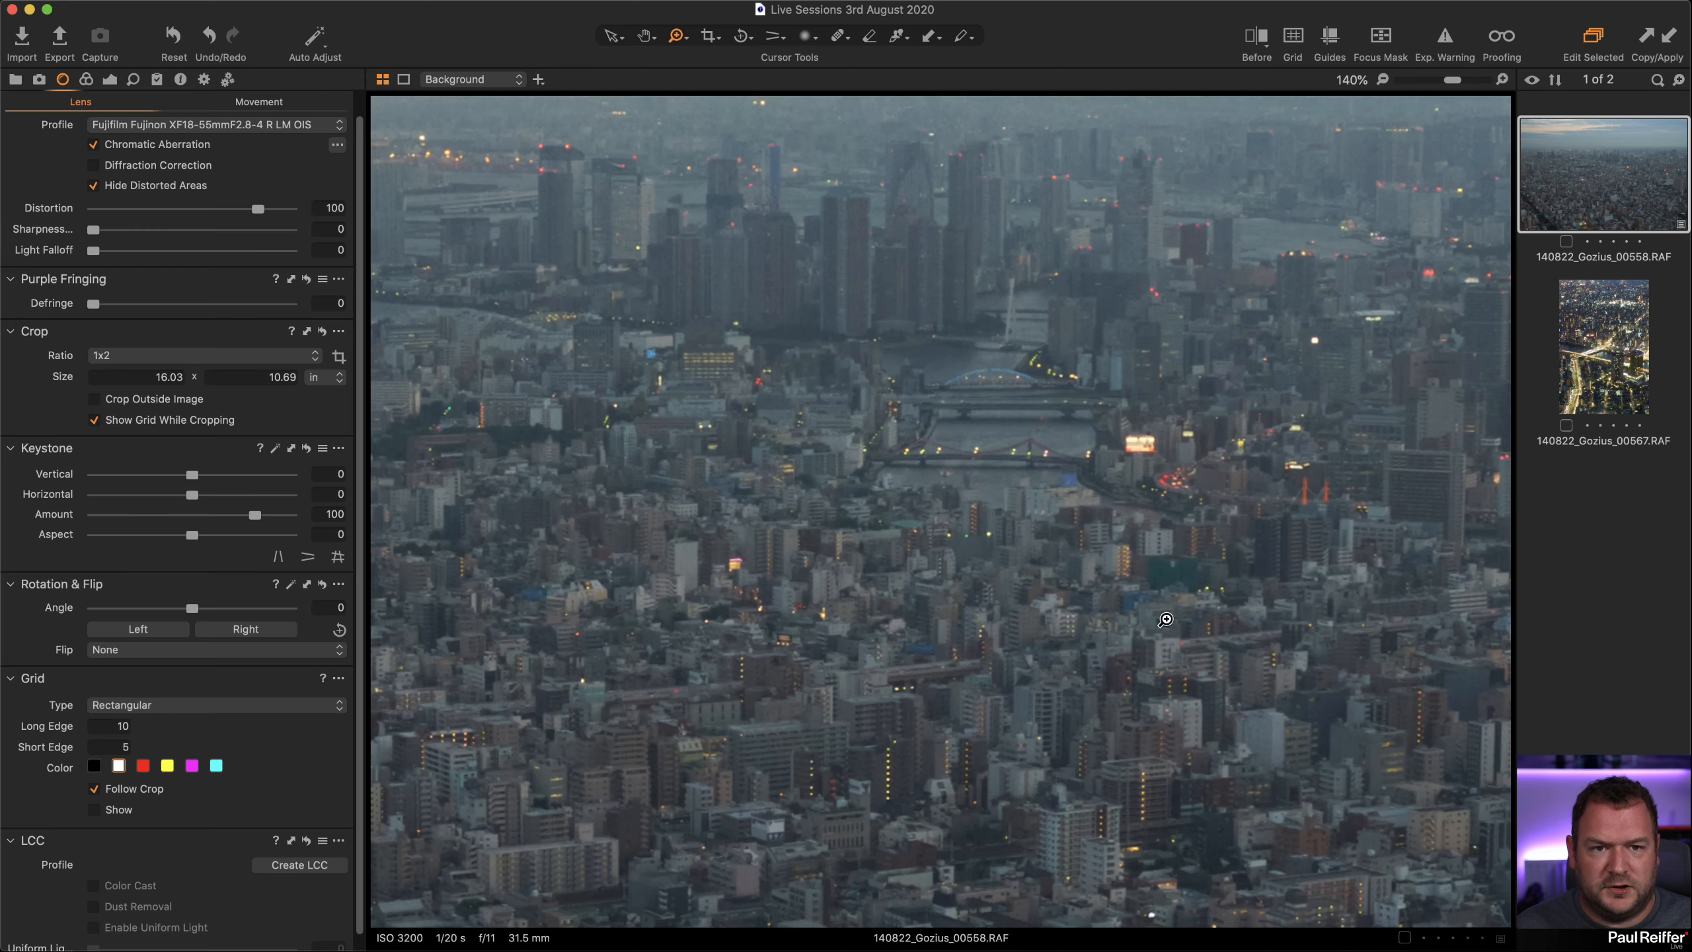
{"action": "double_click", "coordinate": [999, 509]}
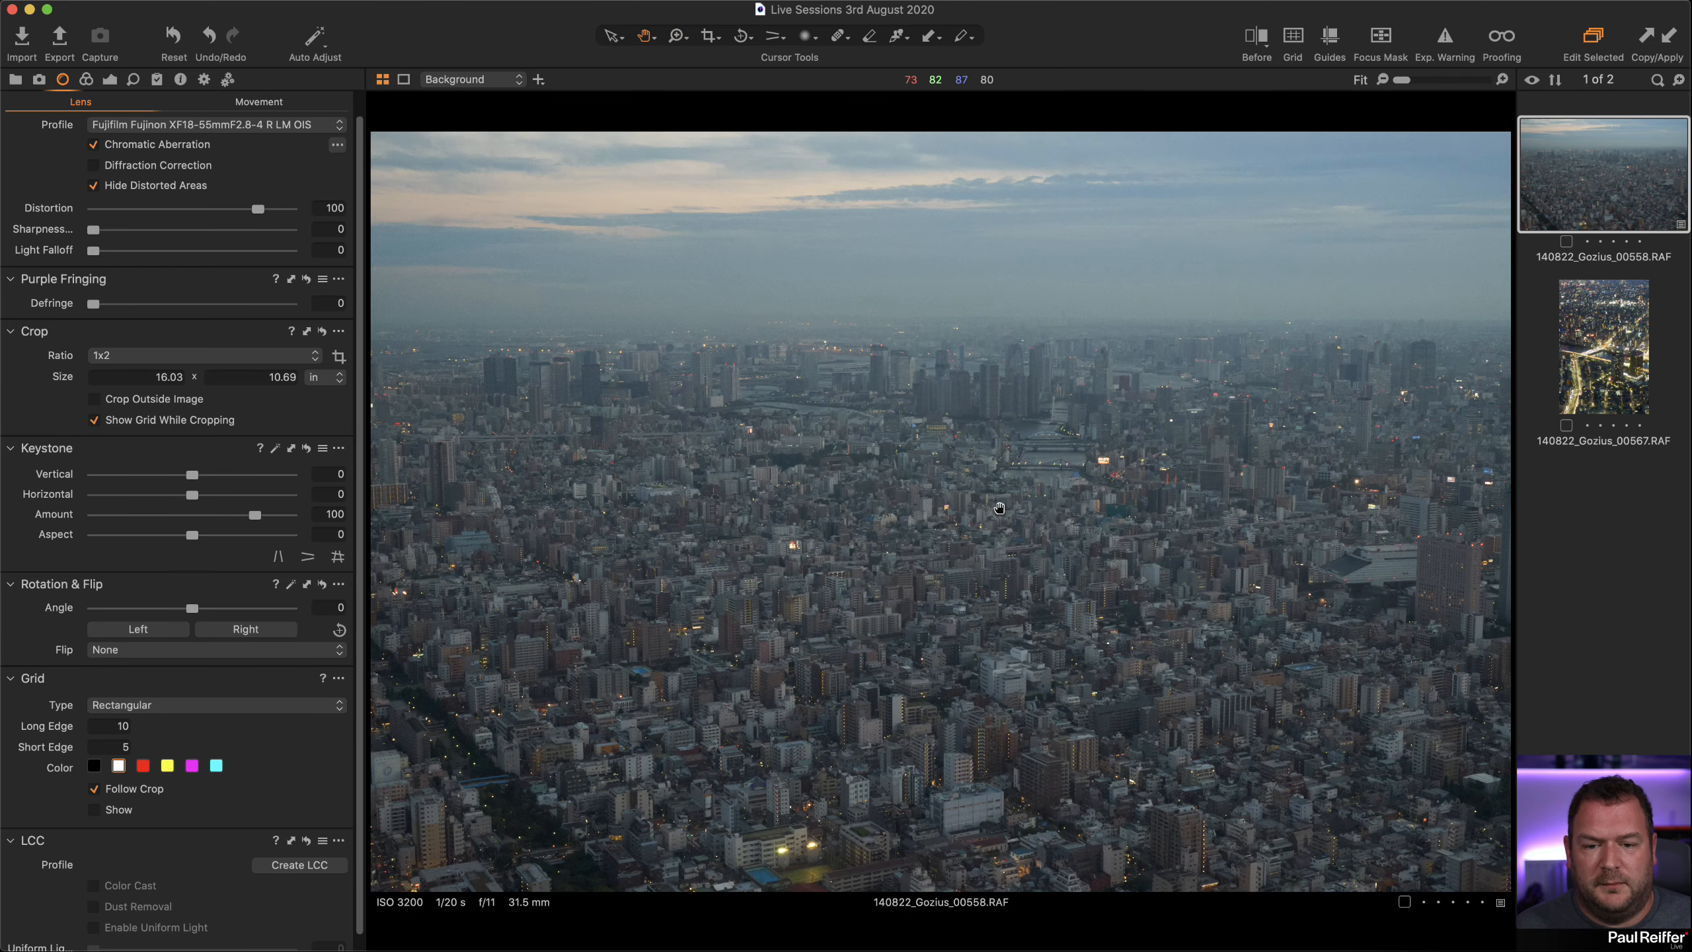
{"action": "double_click", "coordinate": [994, 507]}
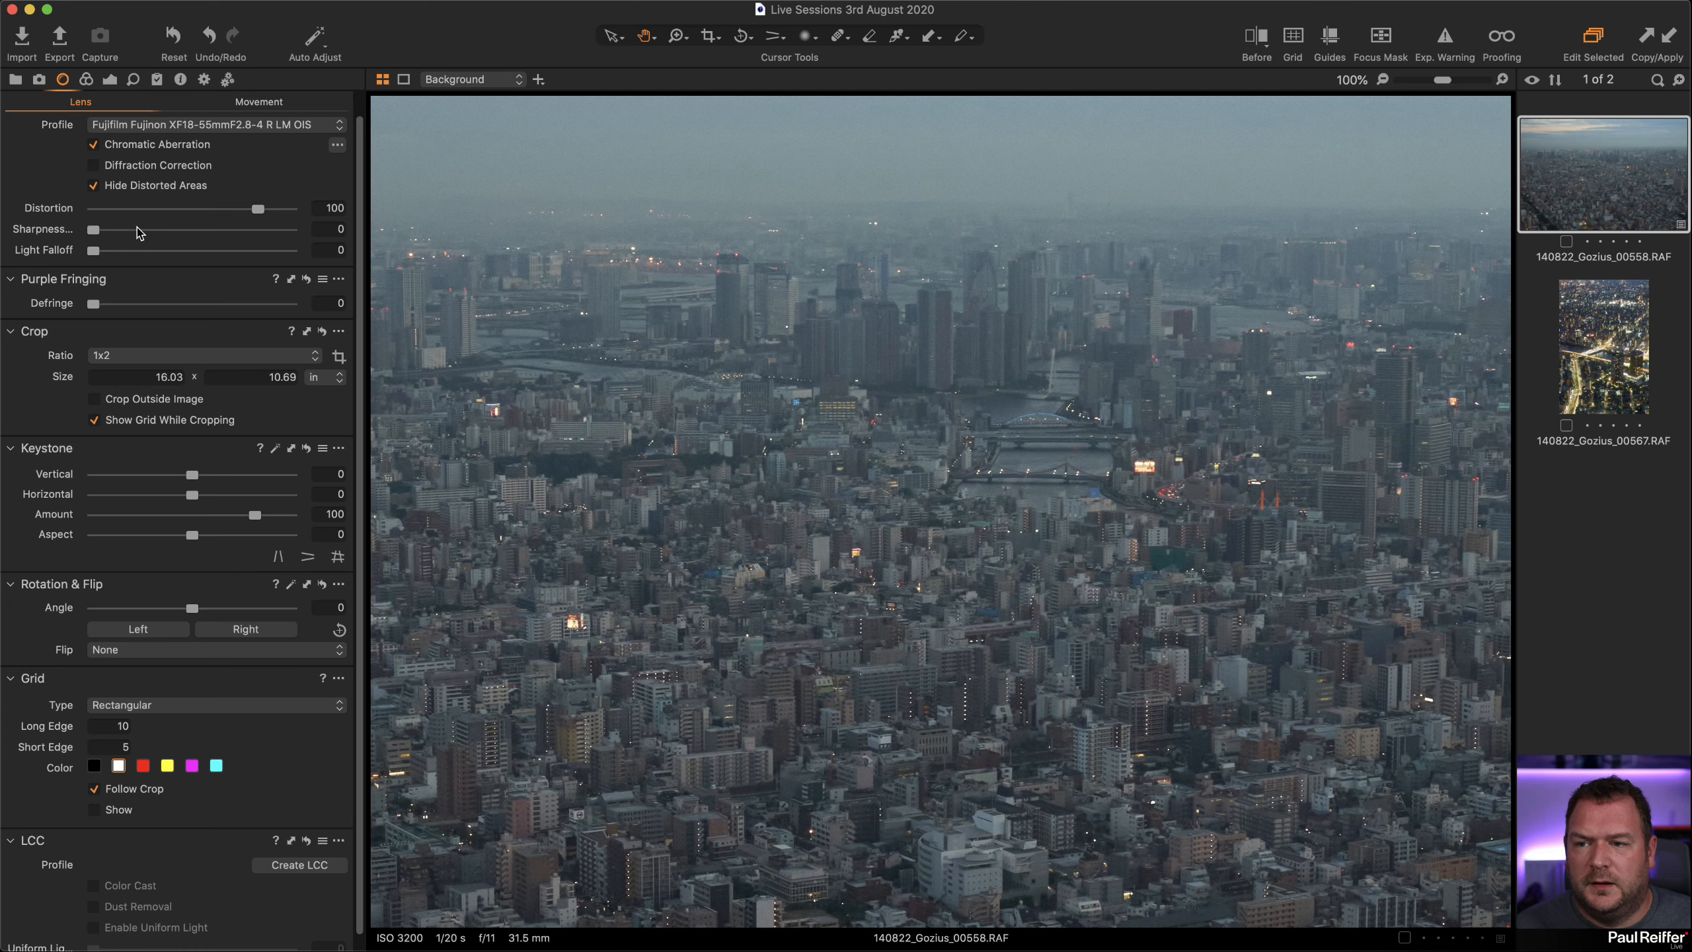
Try diffraction correction on the dusk city photo, check the skyline detail at 100%, and turn the correction off again
{"action": "left_click", "coordinate": [113, 169]}
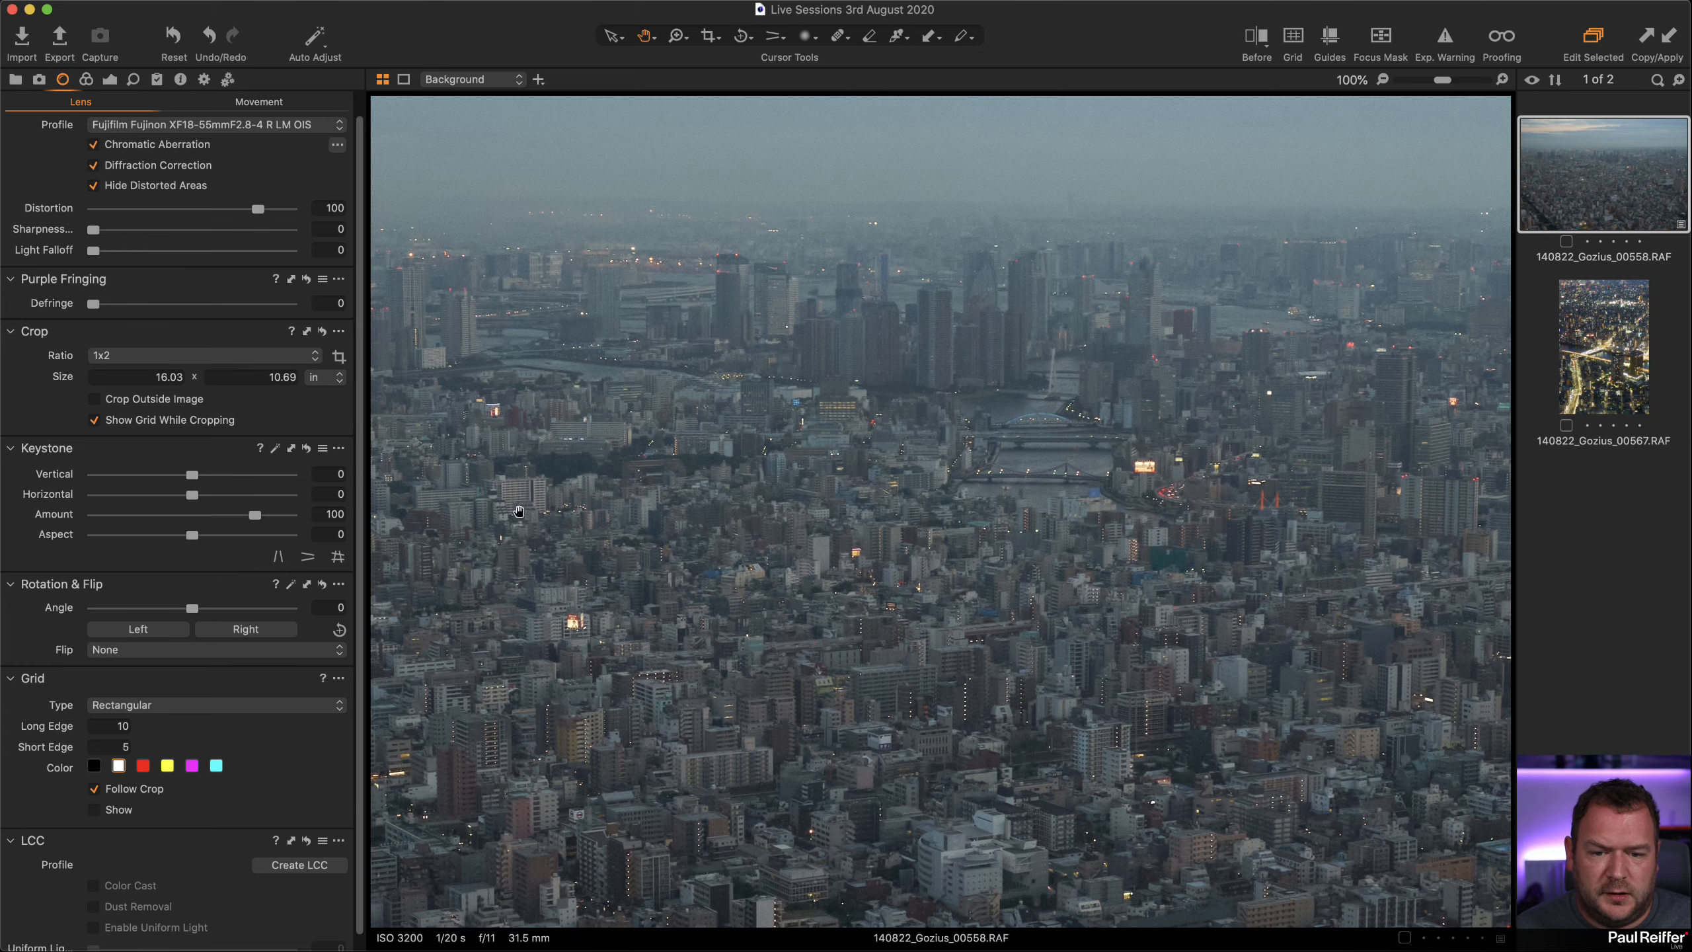
{"action": "left_click_drag", "start_coordinate": [623, 579], "coordinate": [1197, 588]}
{"action": "scroll", "coordinate": [502, 353], "scroll_direction": "up", "scroll_amount": 5}
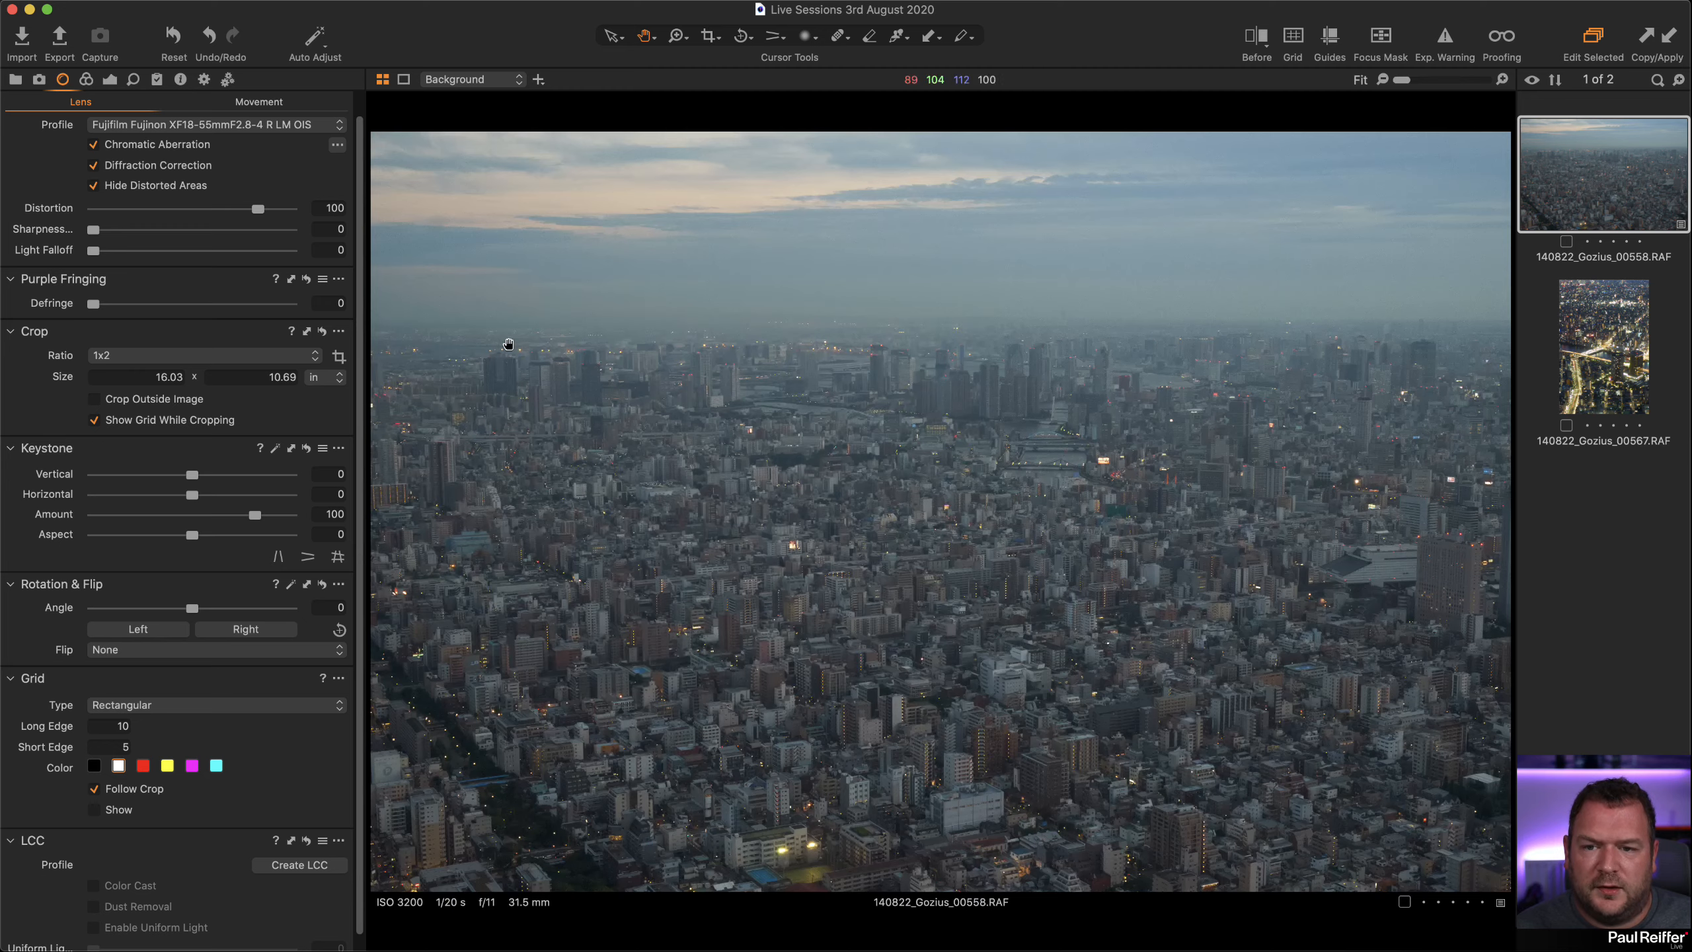
{"action": "left_click", "coordinate": [110, 168]}
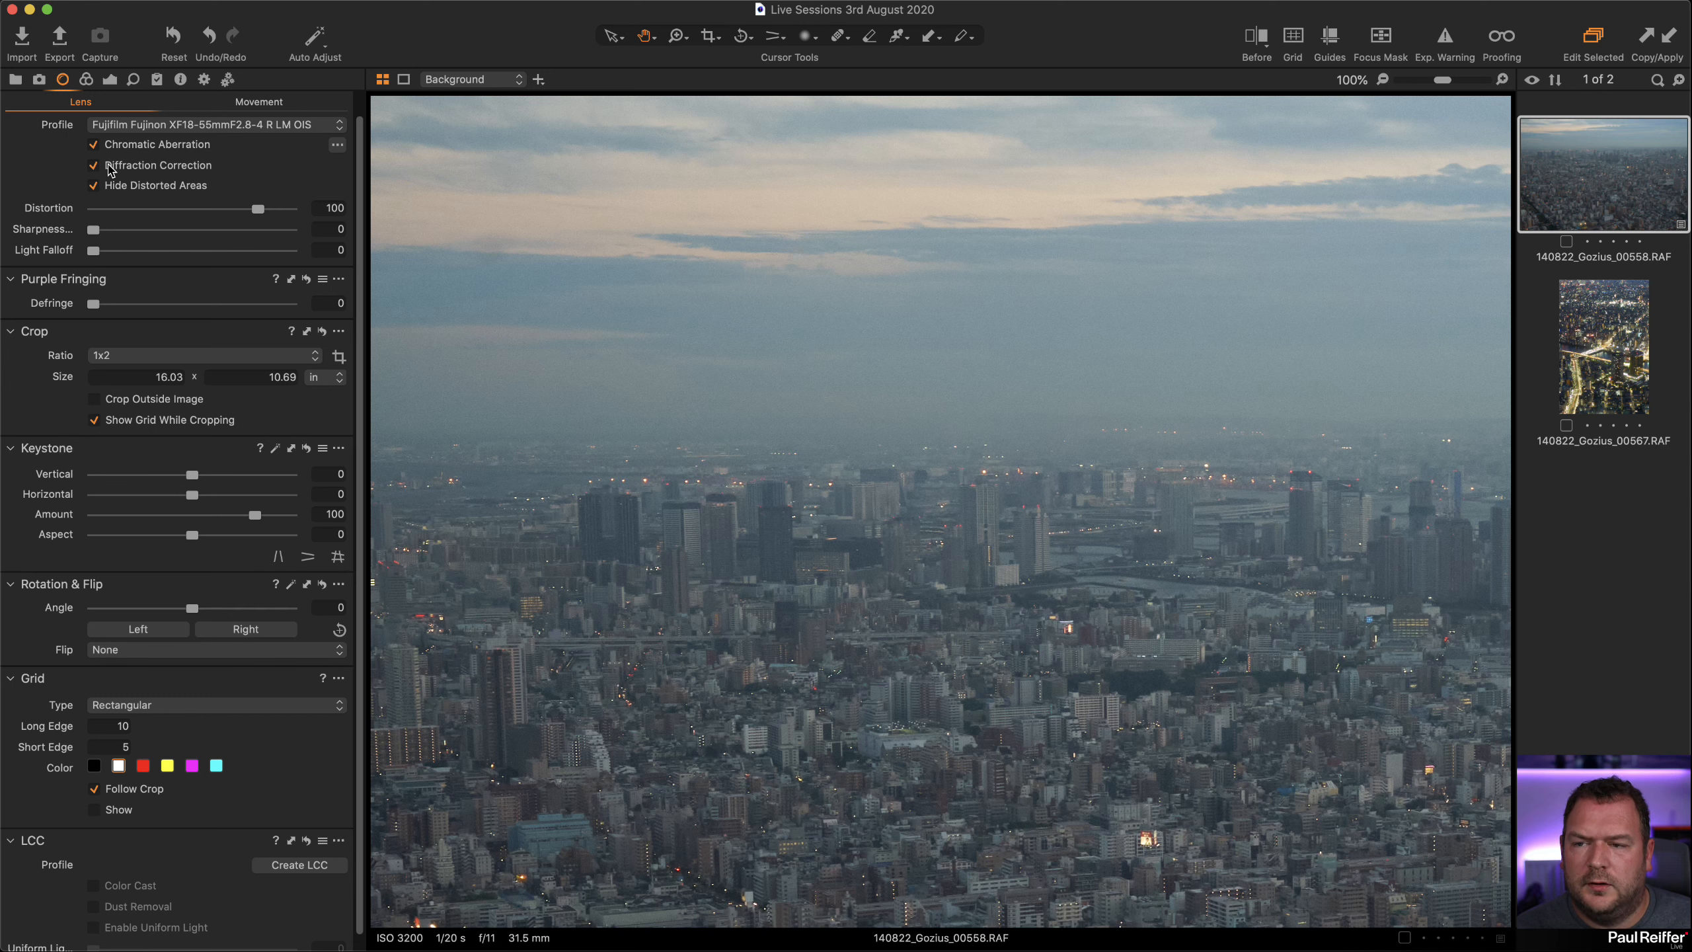
{"action": "left_click", "coordinate": [95, 167]}
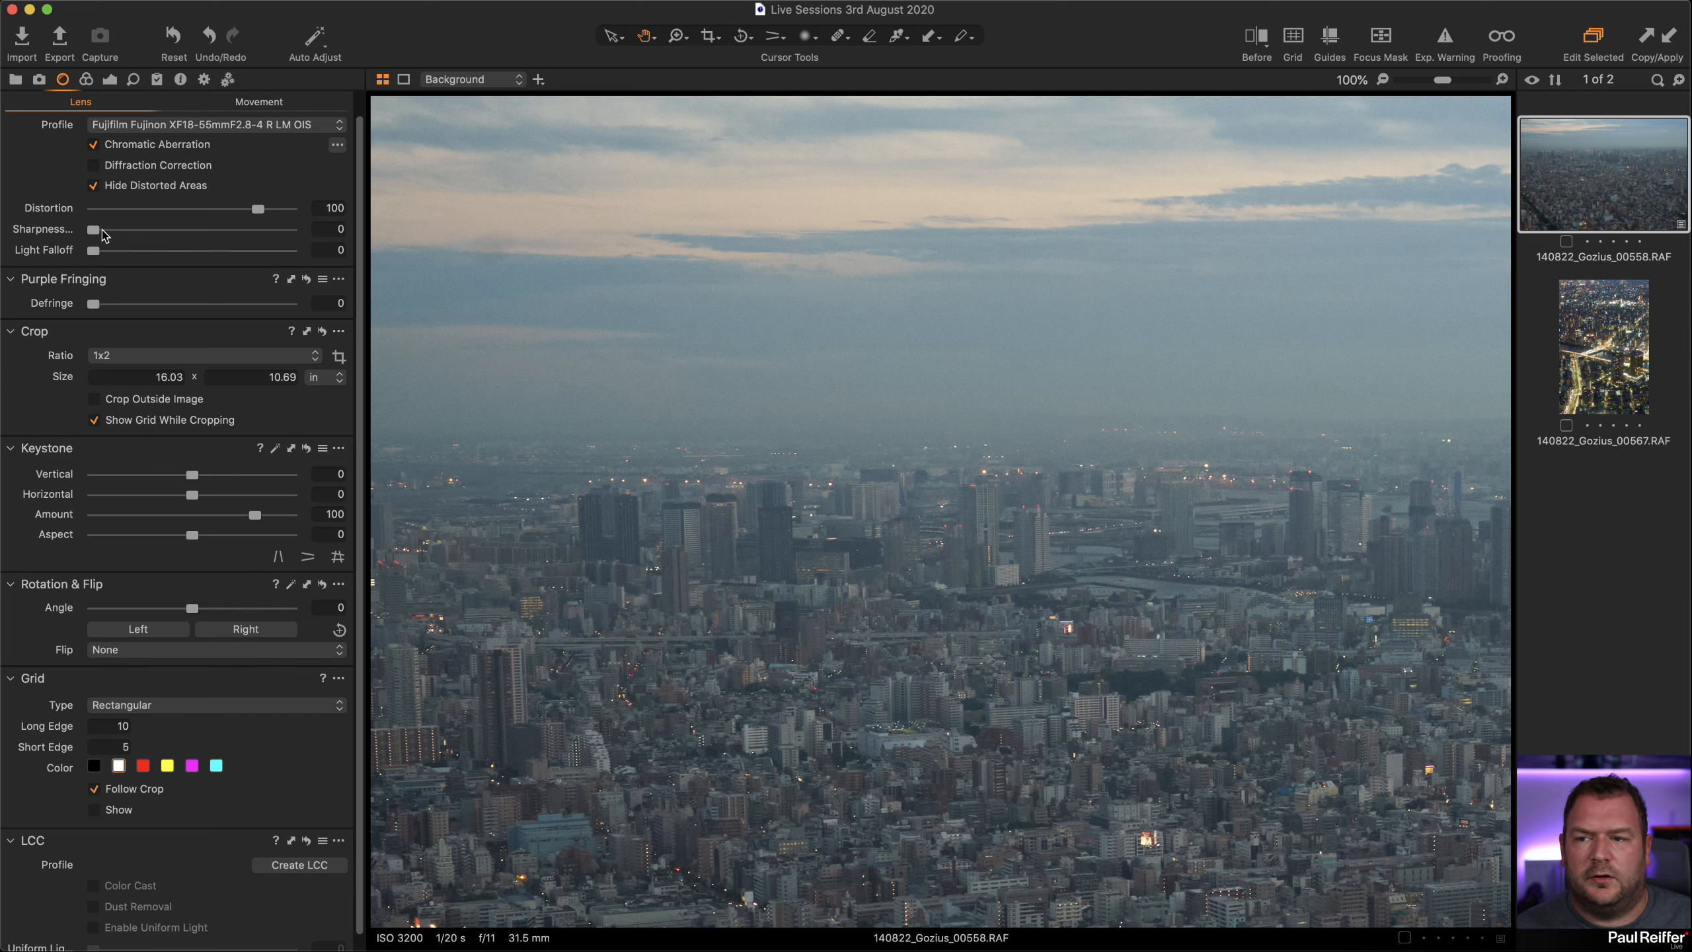
Set the dusk city photo's sharpness falloff correction to 35 and its crop ratio to Original
{"action": "left_click_drag", "start_coordinate": [94, 230], "coordinate": [117, 241]}
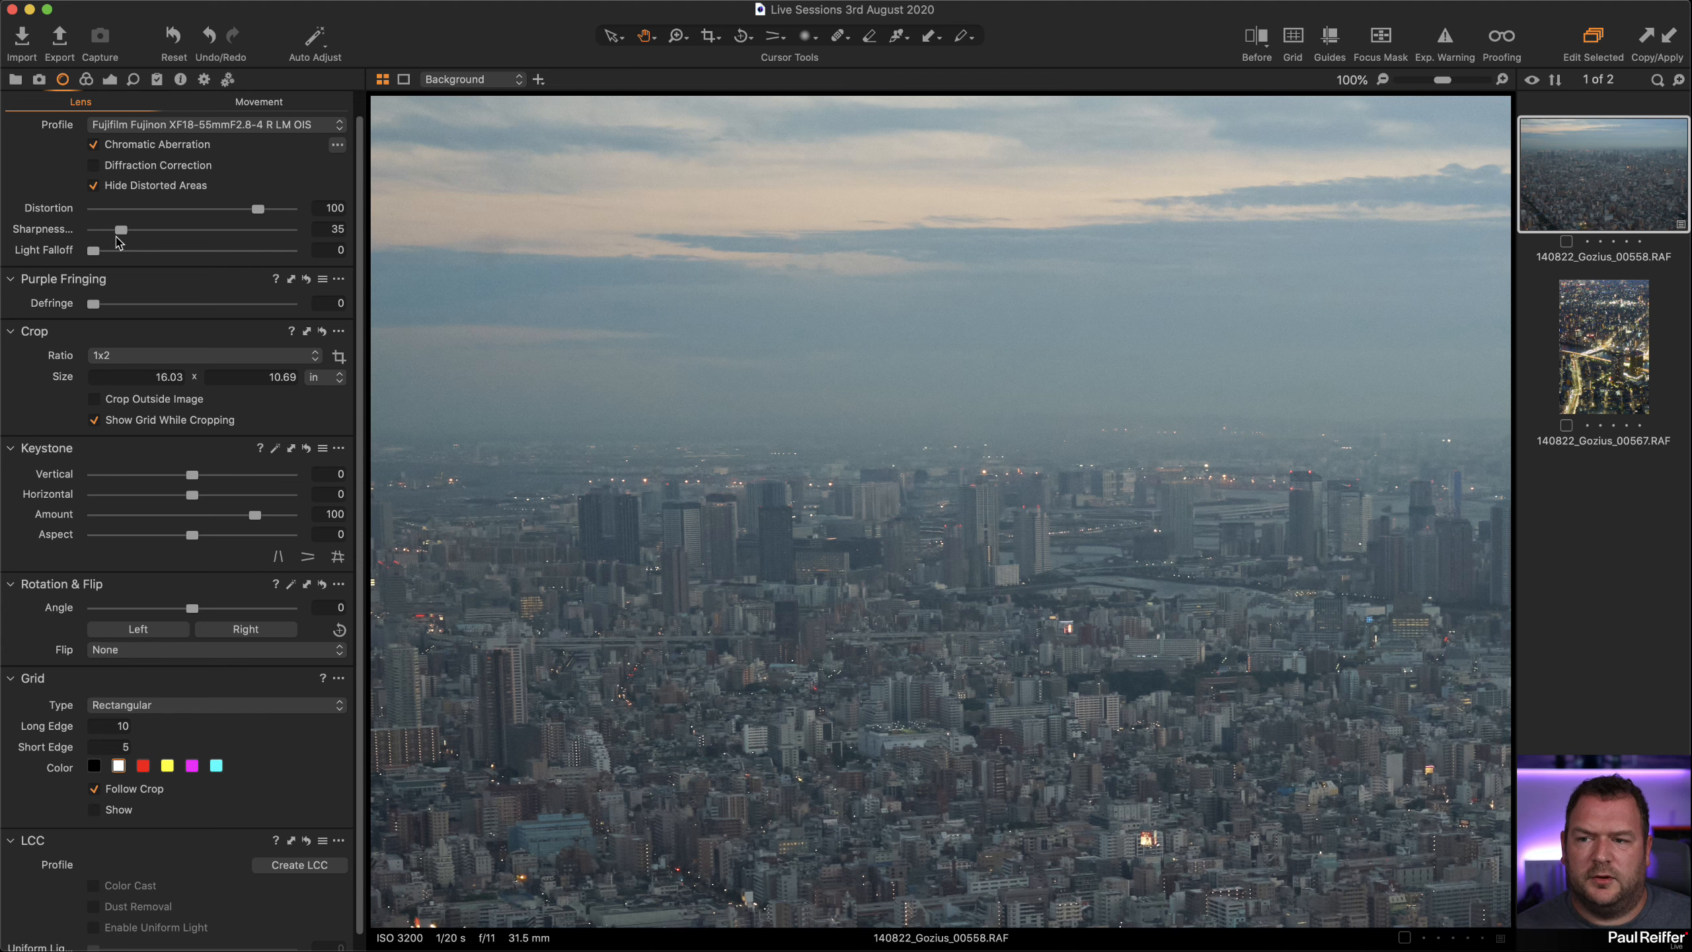
{"action": "double_click", "coordinate": [895, 418]}
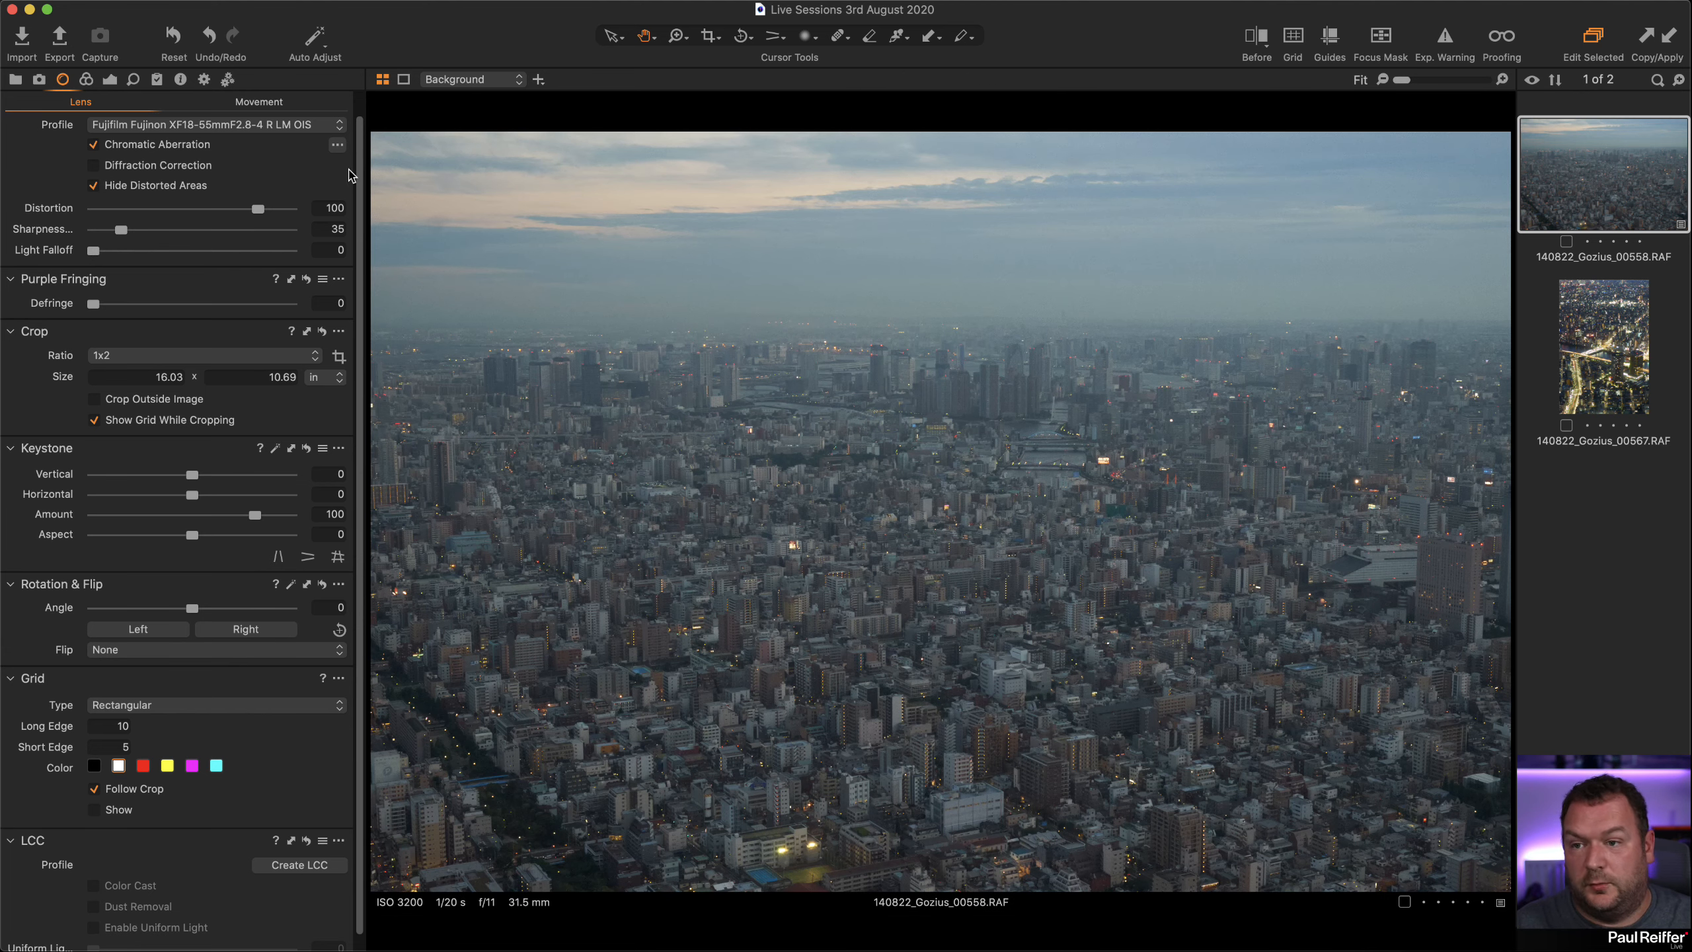
{"action": "left_click", "coordinate": [708, 37]}
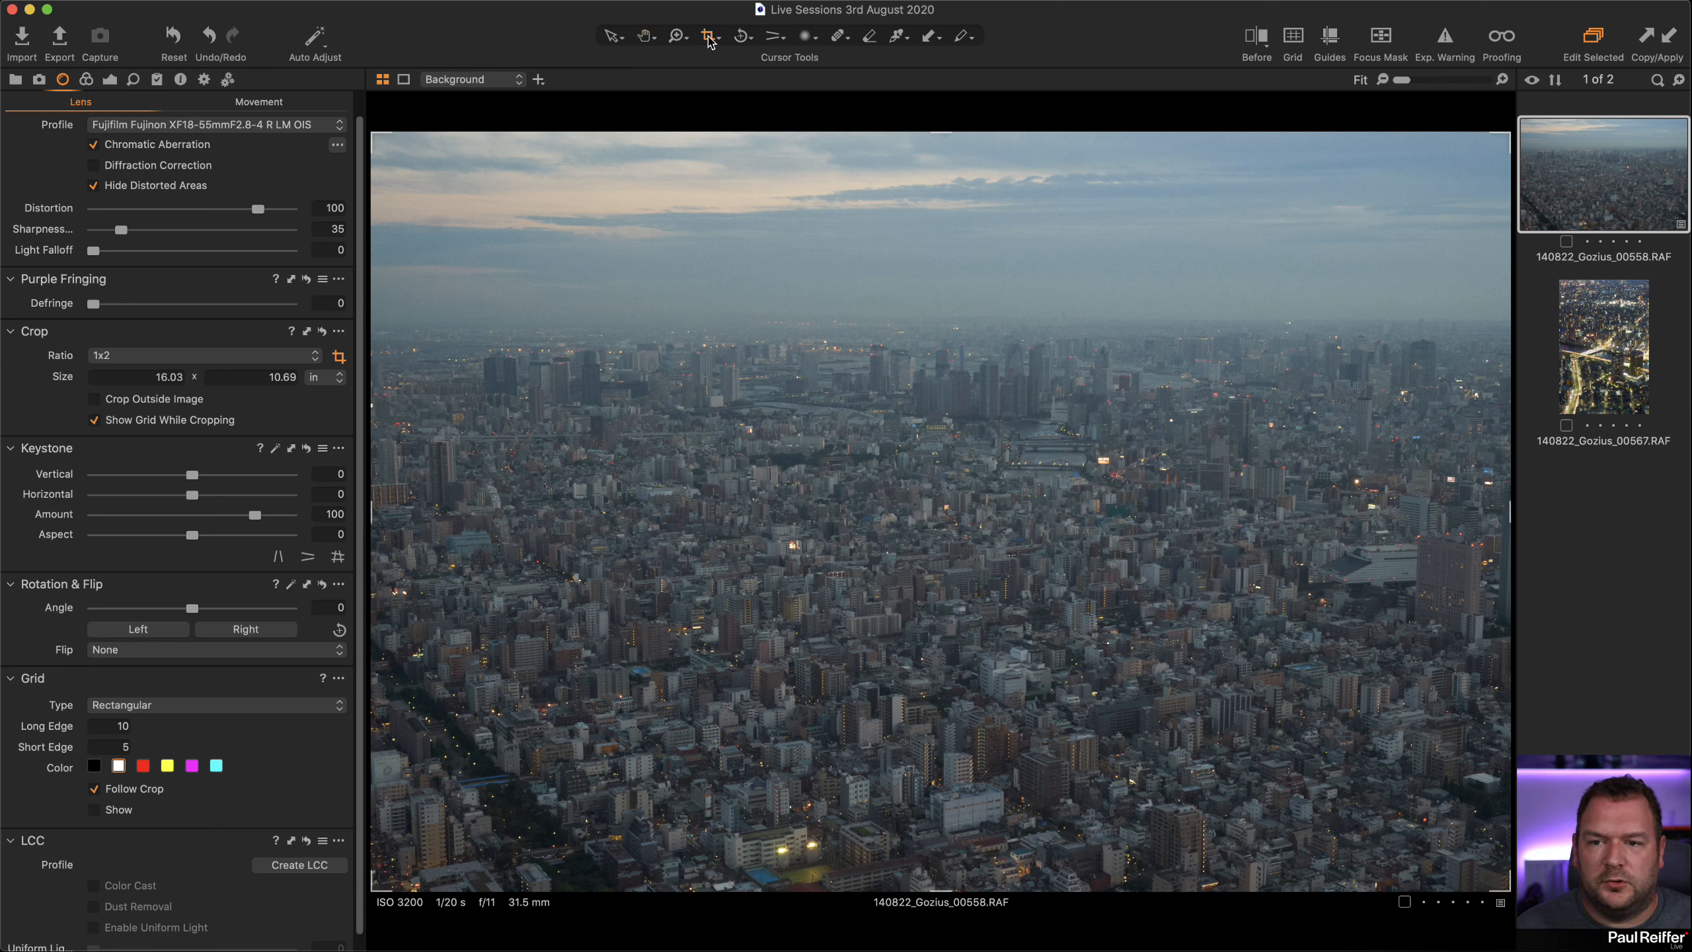
{"action": "left_click", "coordinate": [710, 39]}
{"action": "left_click", "coordinate": [766, 102]}
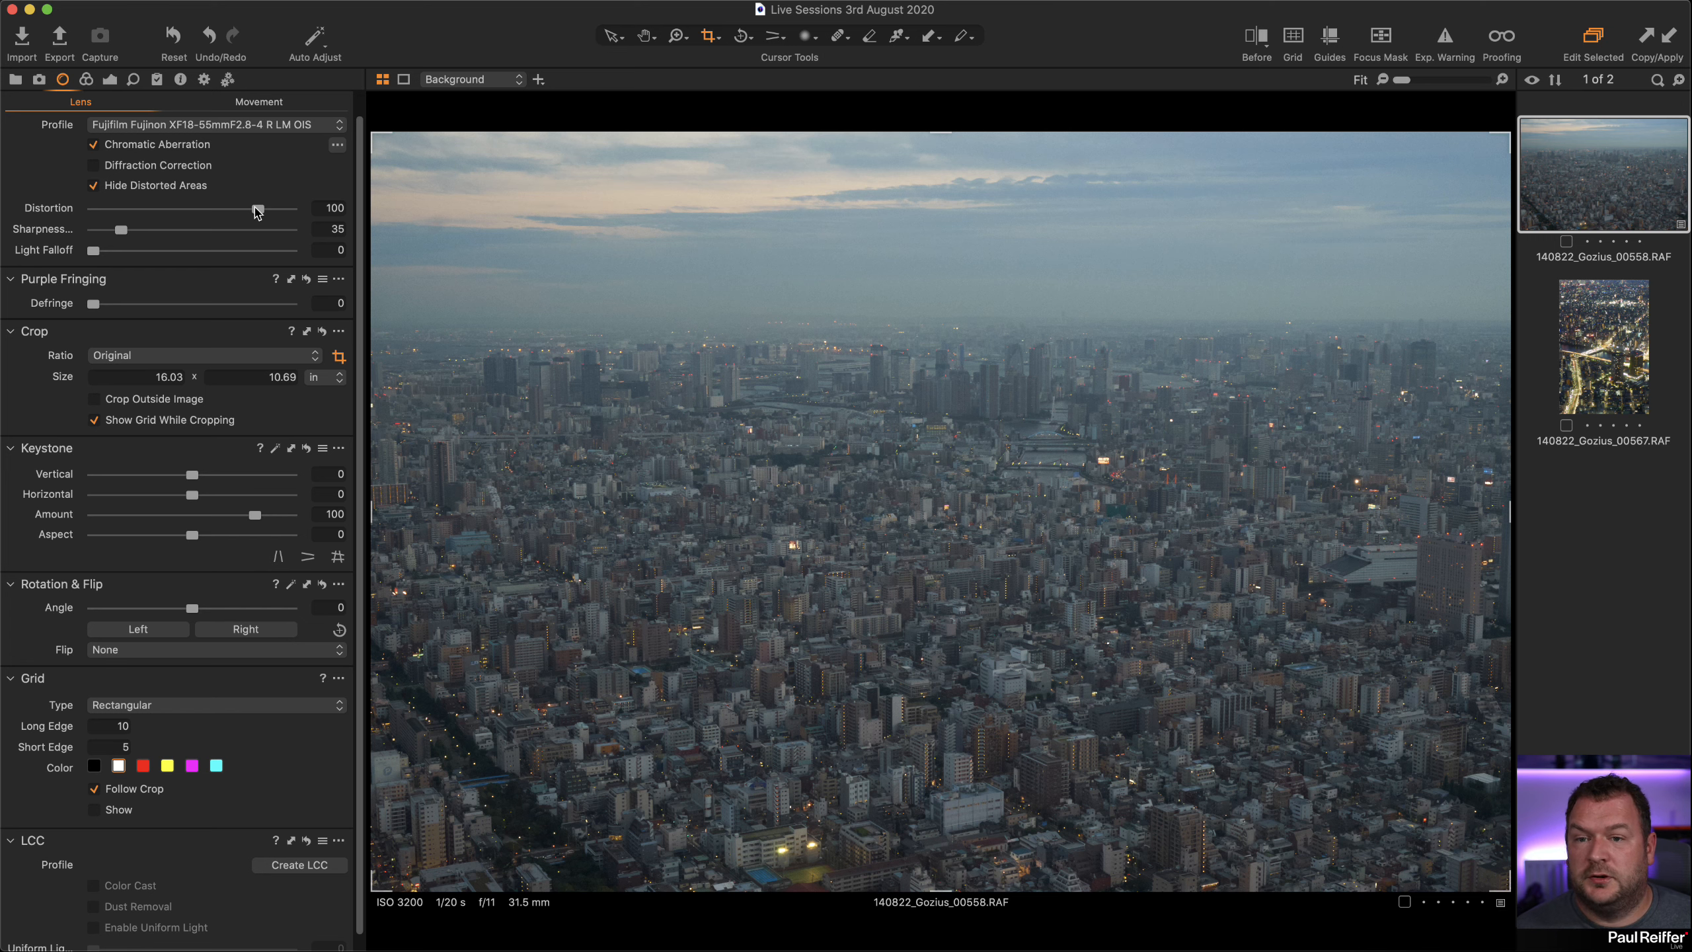
Try a lower distortion correction on the dusk city photo and reset it to 100
{"action": "mouse_move", "coordinate": [257, 211]}
{"action": "left_mouse_down"}
{"action": "mouse_move", "coordinate": [299, 222]}
{"action": "mouse_move", "coordinate": [231, 214]}
{"action": "left_mouse_up"}
{"action": "double_click", "coordinate": [230, 214]}
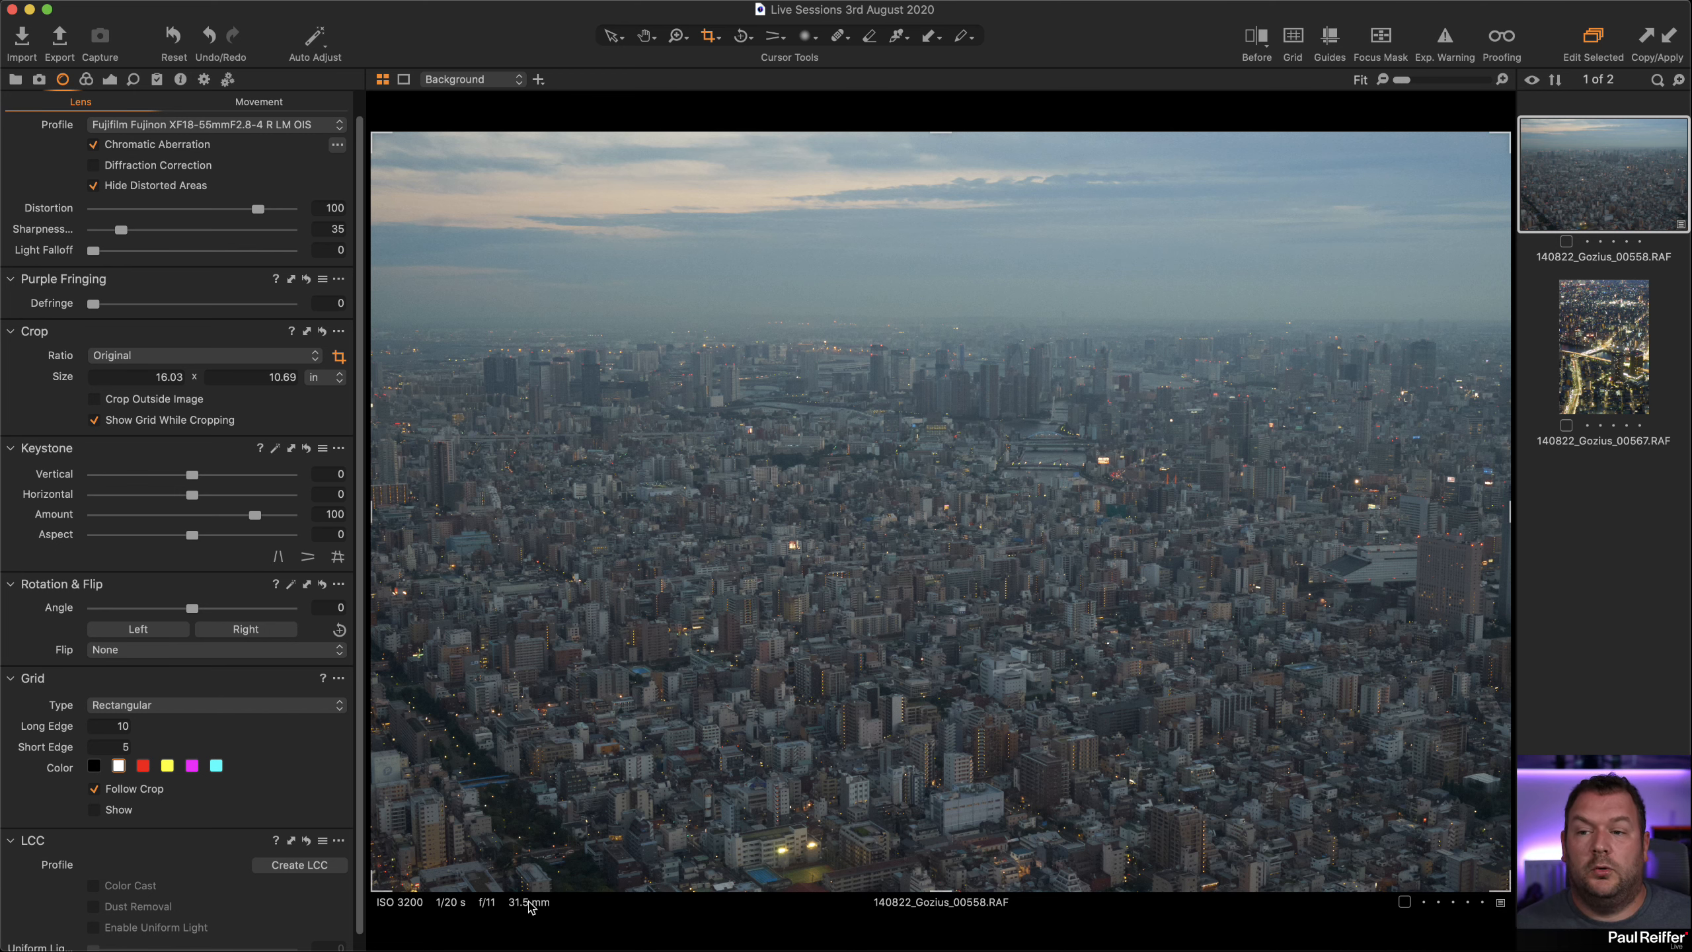
{"action": "mouse_move", "coordinate": [259, 208]}
{"action": "left_mouse_down"}
{"action": "mouse_move", "coordinate": [20, 217]}
{"action": "mouse_move", "coordinate": [270, 230]}
{"action": "mouse_move", "coordinate": [239, 227]}
{"action": "mouse_move", "coordinate": [258, 209]}
{"action": "left_mouse_up"}
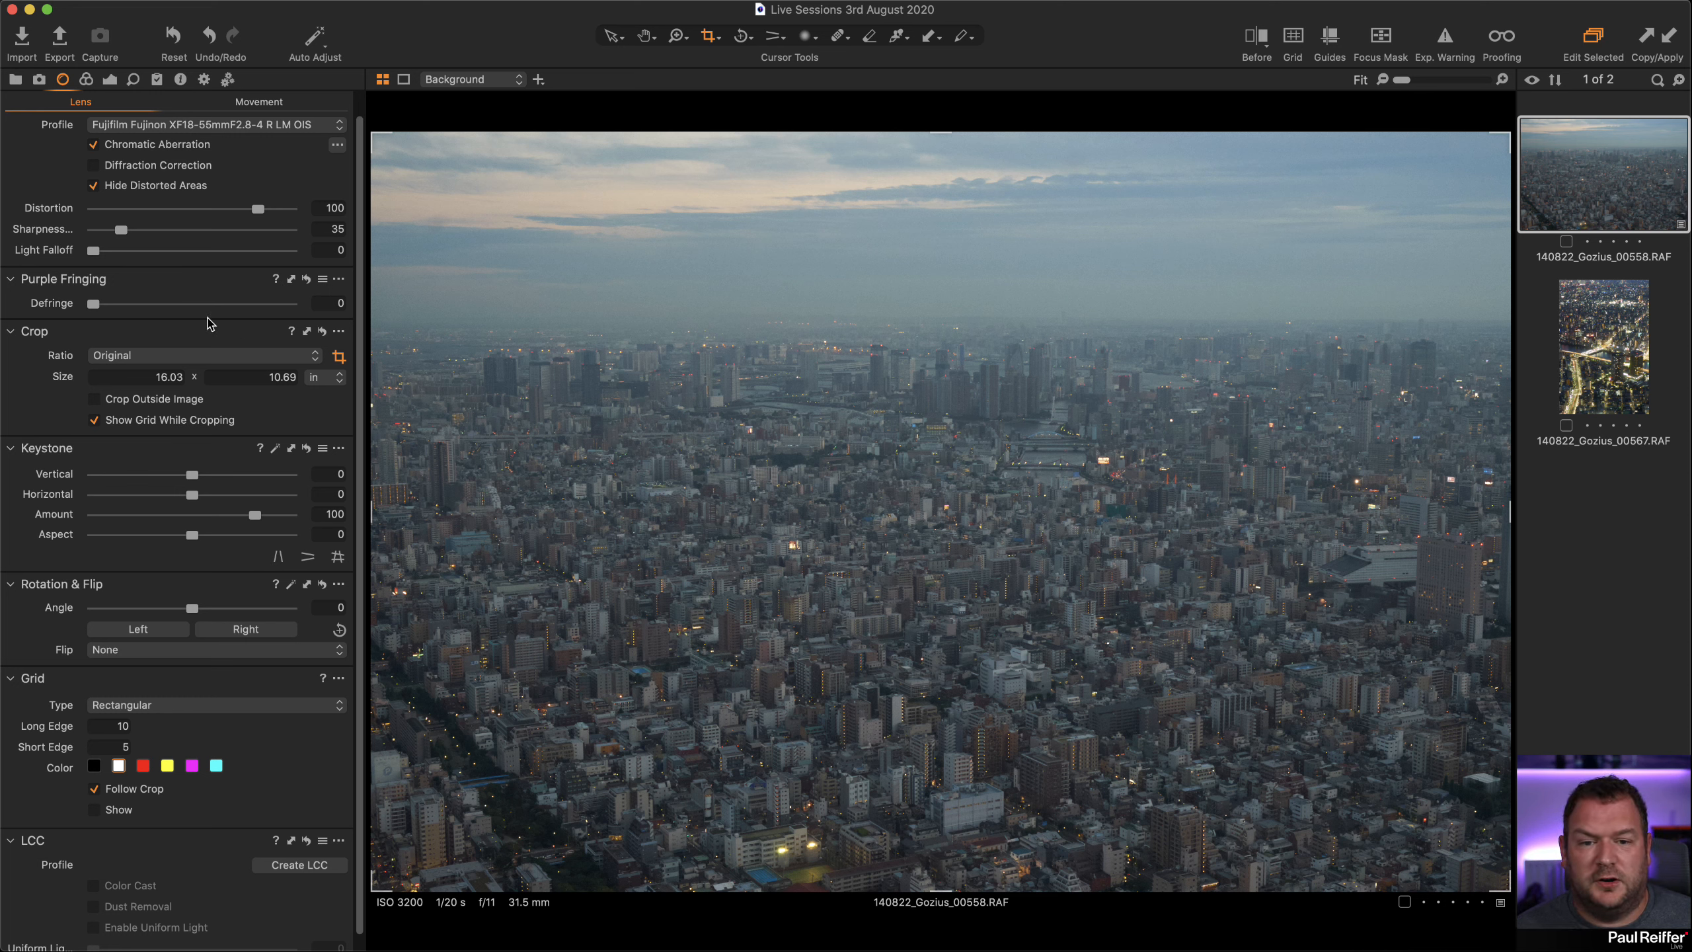
Set the base characteristics curve to Film High Contrast, compare it with Auto, and keep Film High Contrast
{"action": "left_click", "coordinate": [110, 81]}
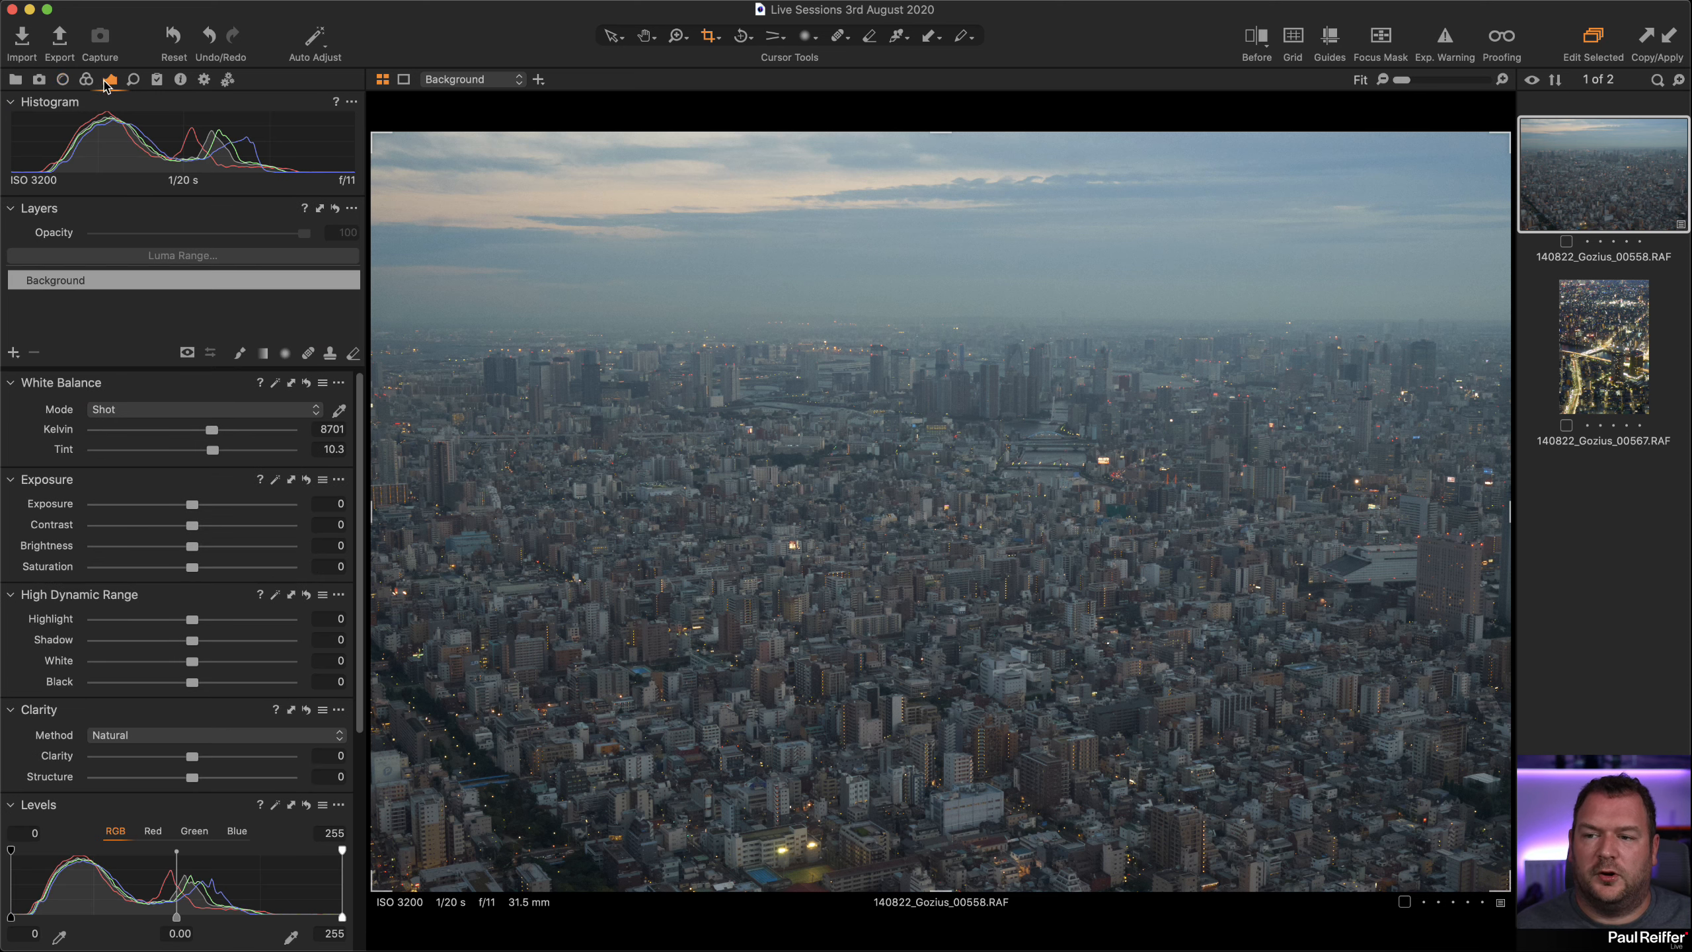
{"action": "left_click", "coordinate": [63, 80]}
{"action": "scroll", "coordinate": [116, 233], "scroll_direction": "up", "scroll_amount": 2}
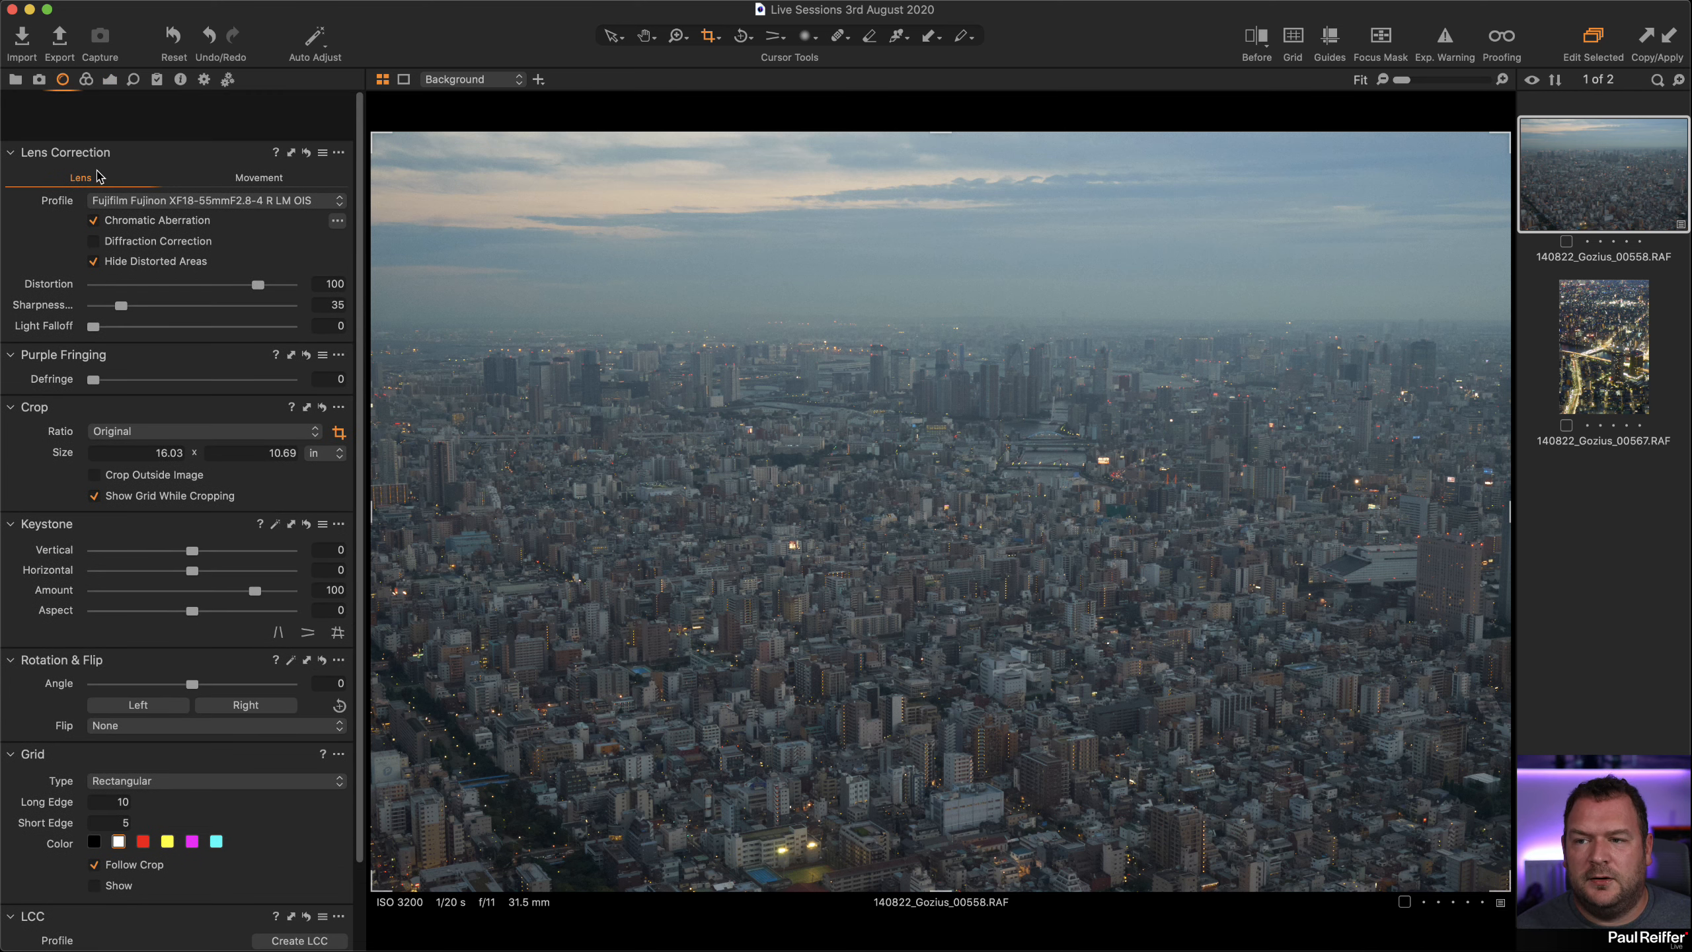
{"action": "left_click", "coordinate": [87, 80]}
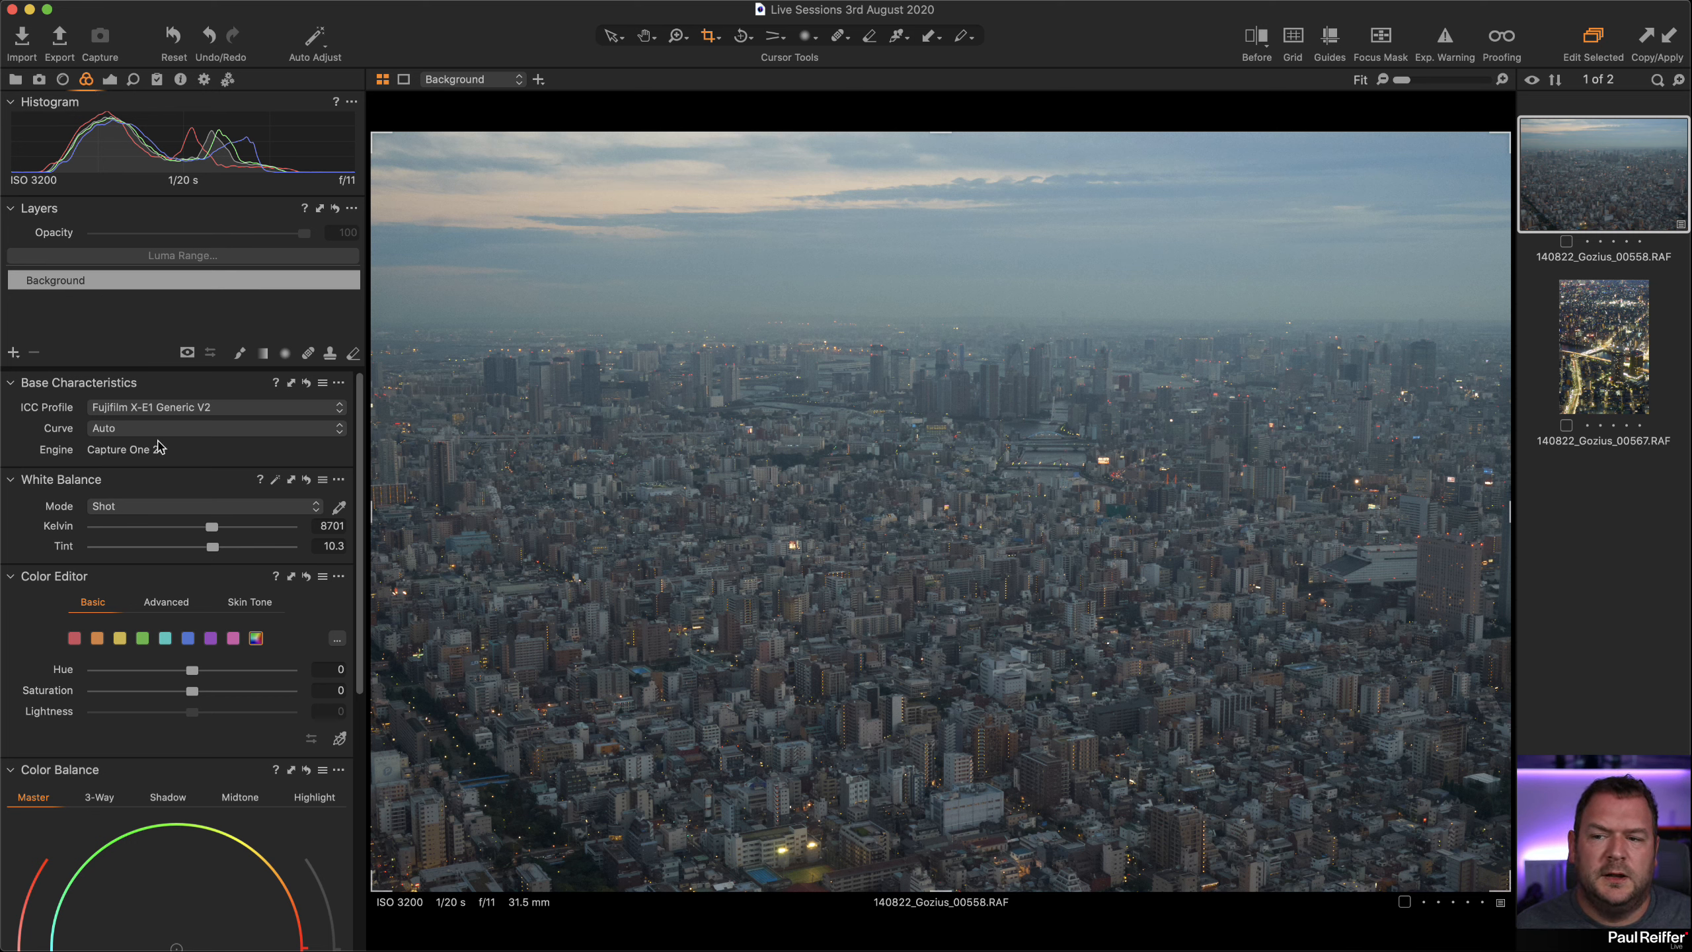
{"action": "left_click", "coordinate": [123, 430]}
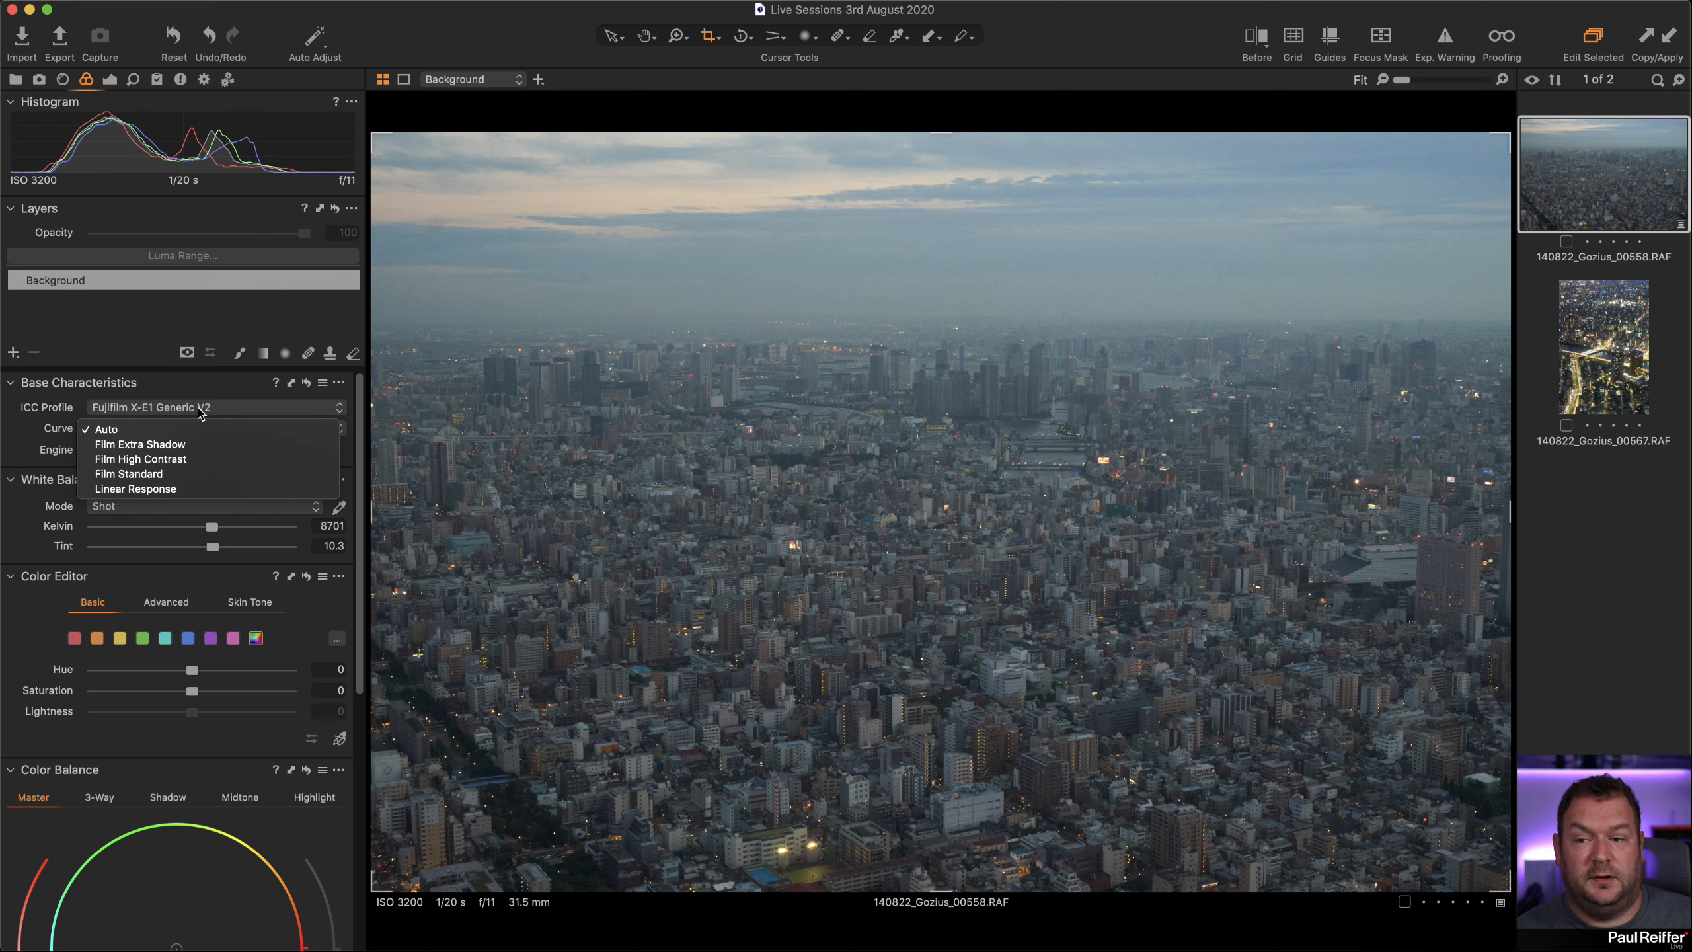
{"action": "left_click", "coordinate": [186, 444]}
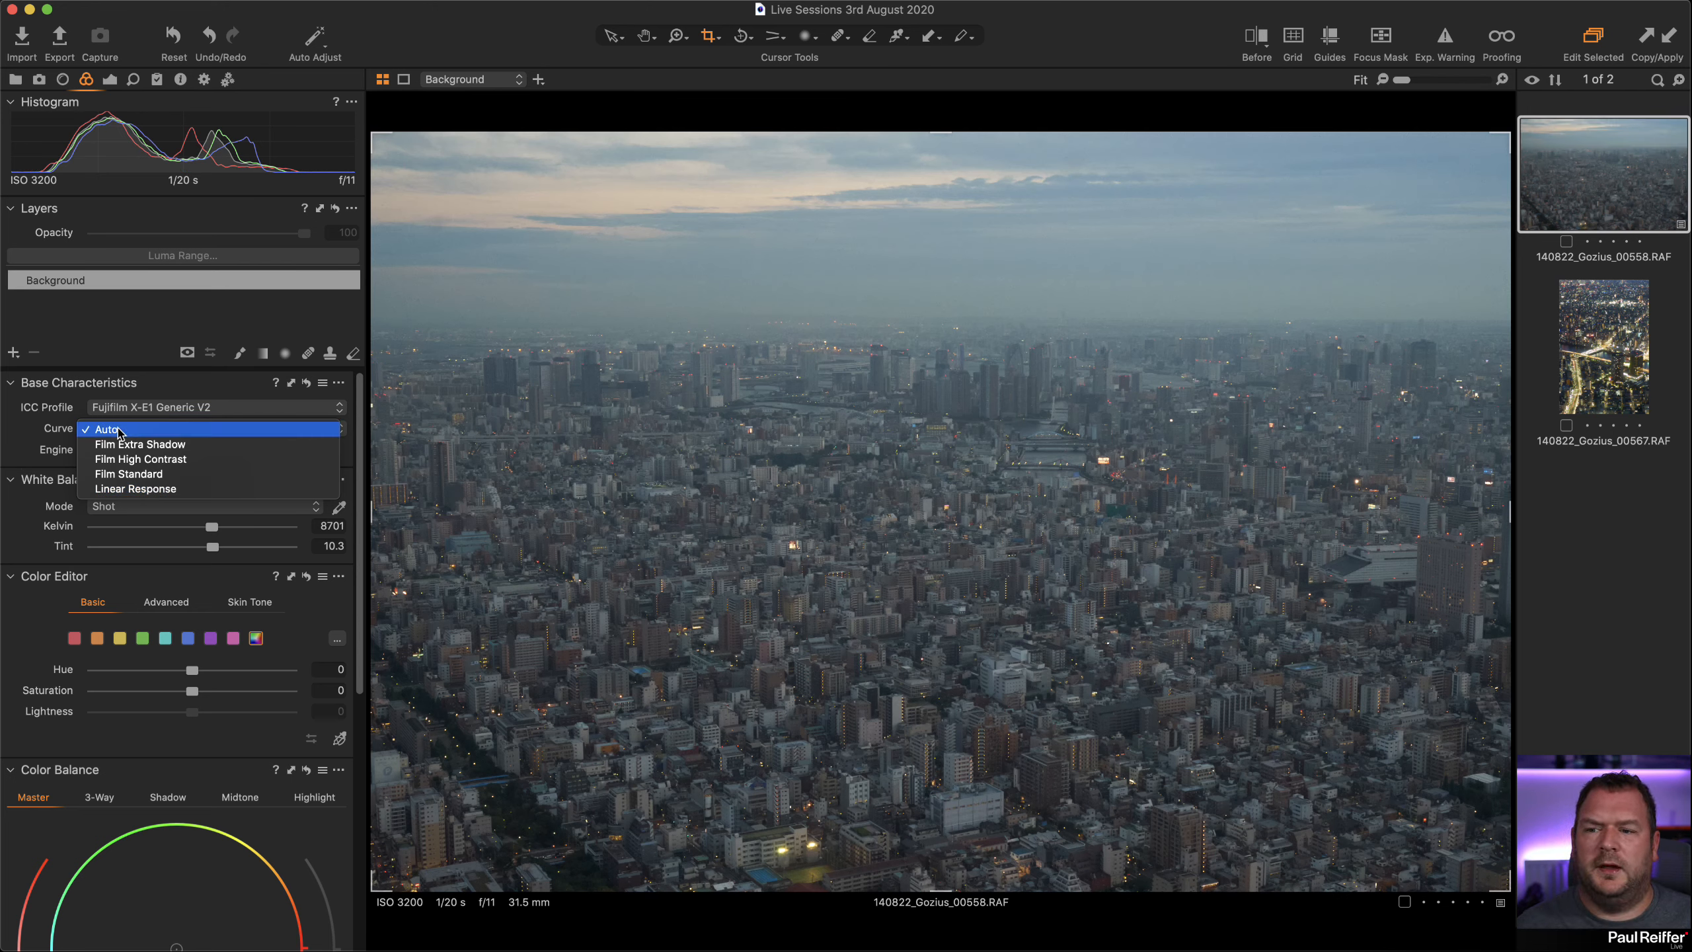
{"action": "left_click", "coordinate": [110, 464]}
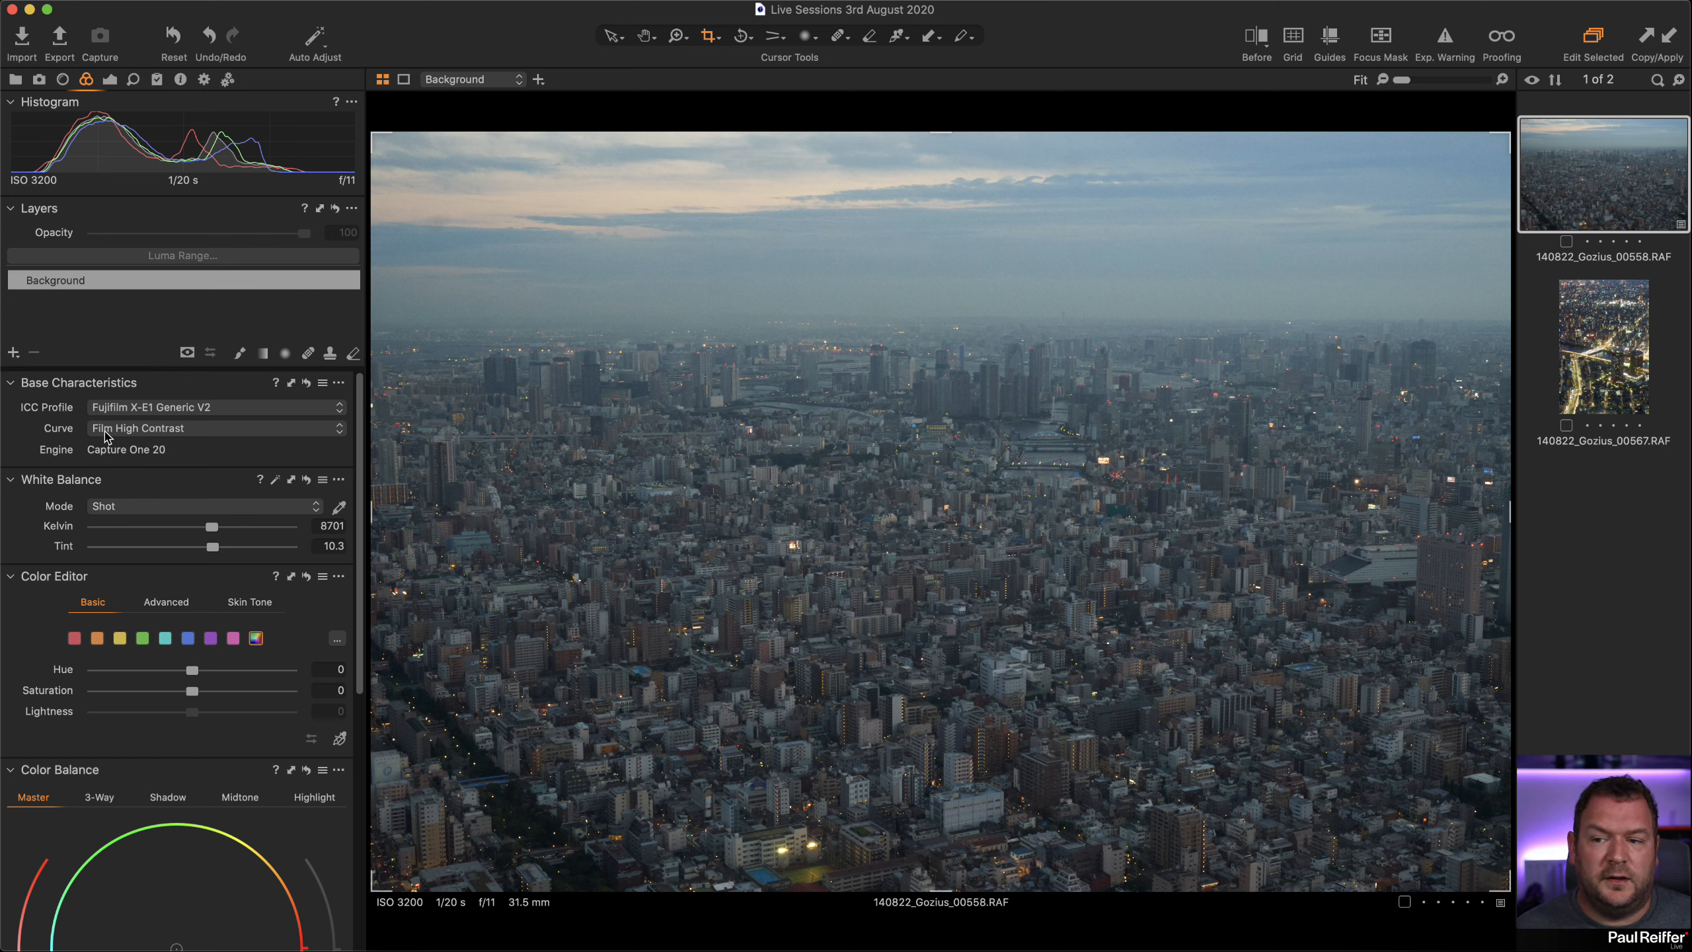
{"action": "left_click", "coordinate": [145, 431]}
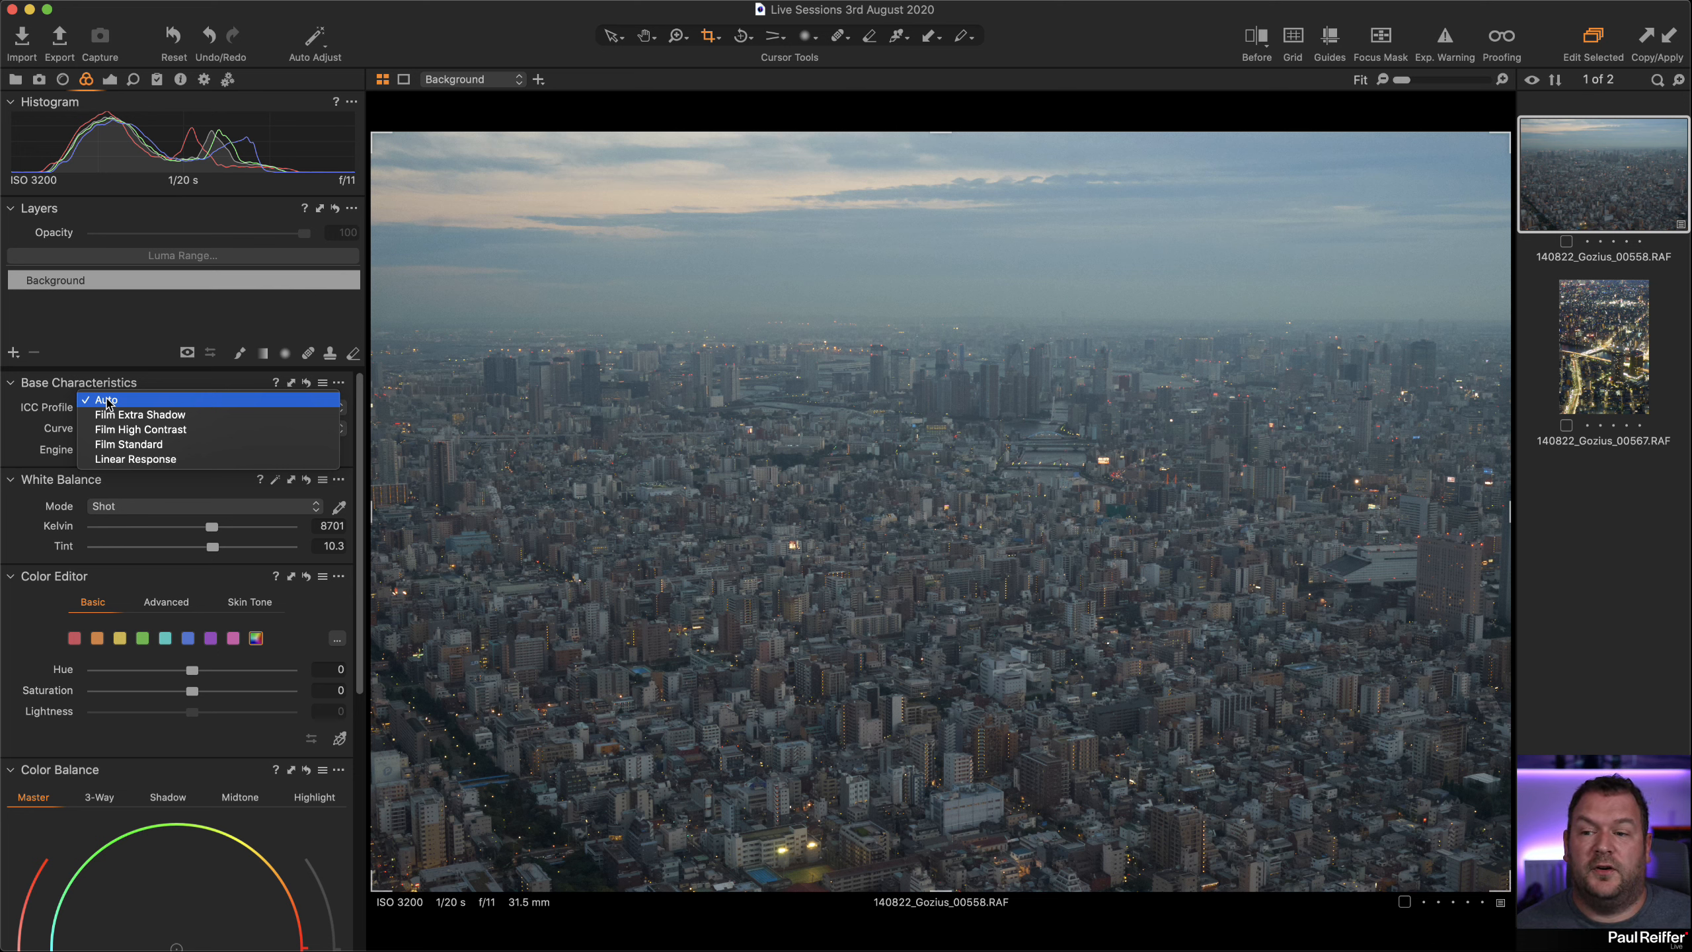
{"action": "left_click", "coordinate": [106, 428]}
{"action": "left_click", "coordinate": [107, 429]}
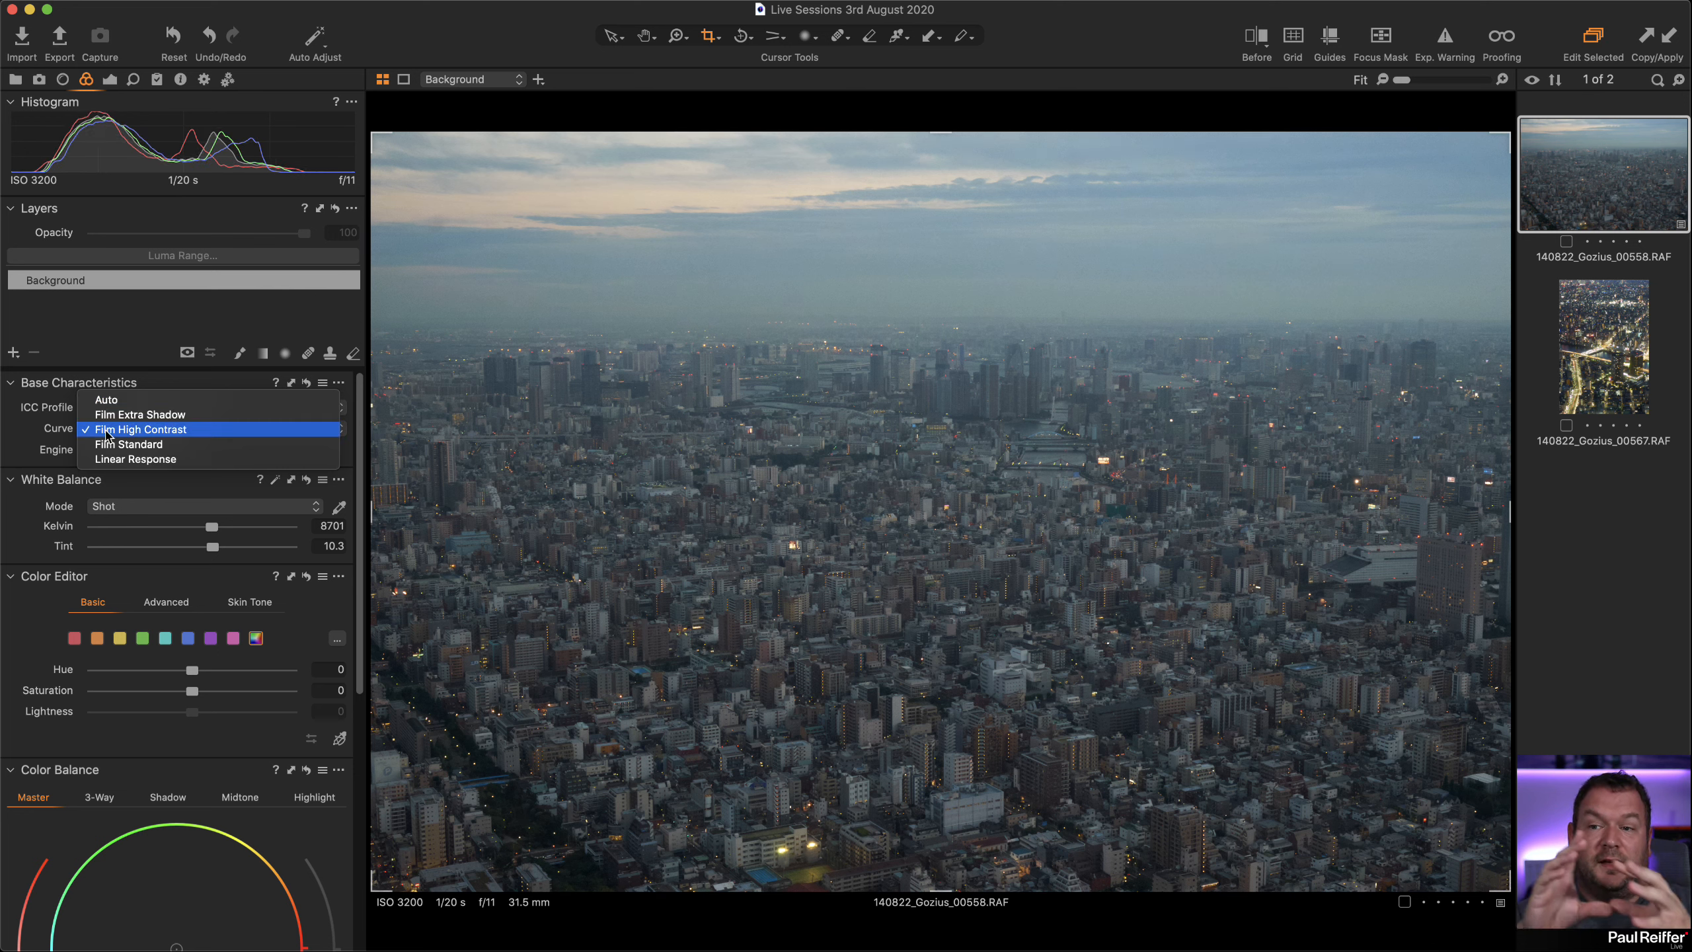
{"action": "left_click", "coordinate": [106, 430]}
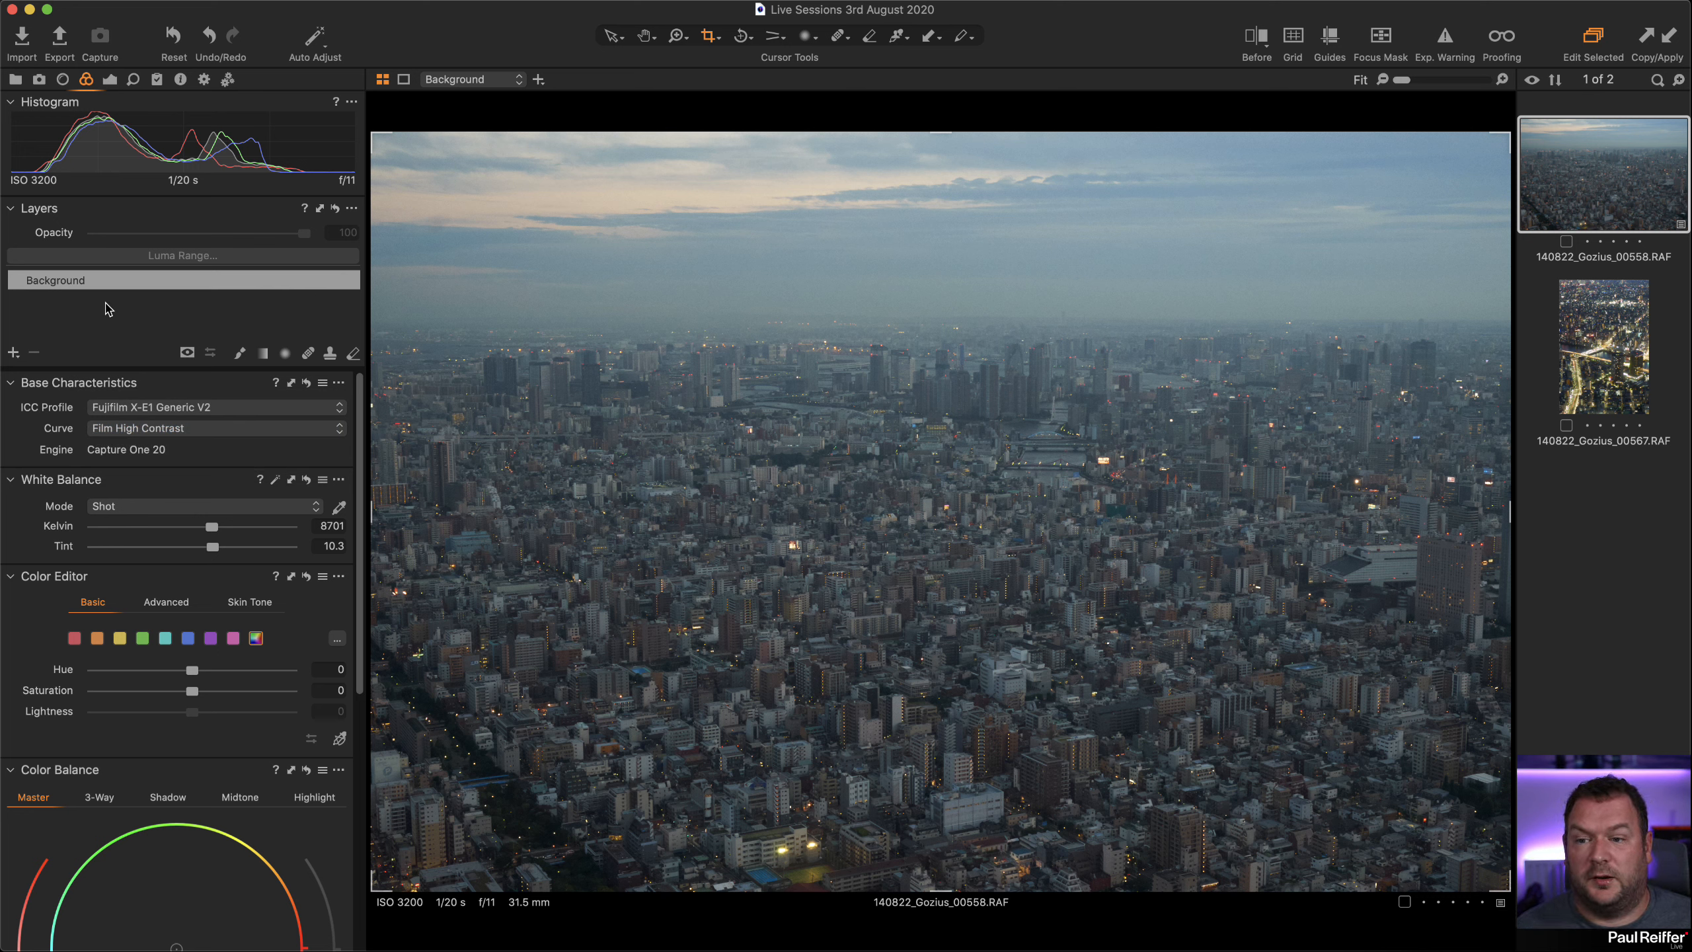
Warm the dusk city photo's white balance to 10162 Kelvin with a tint of 26
{"action": "left_click", "coordinate": [110, 81]}
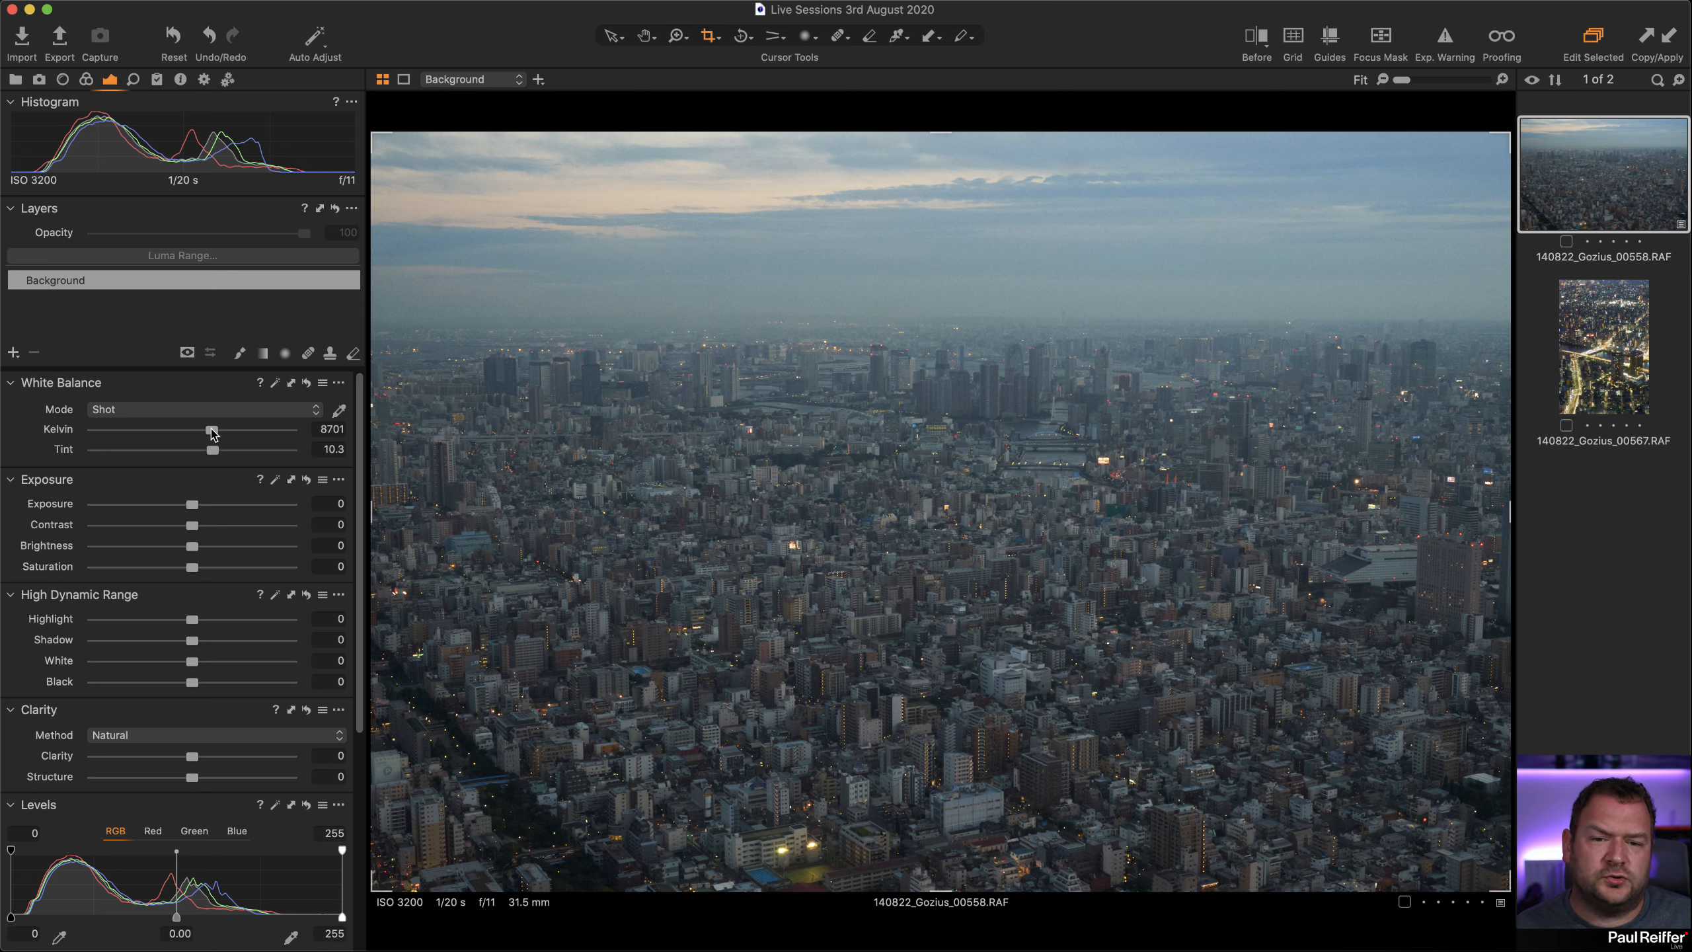
{"action": "left_click_drag", "start_coordinate": [217, 454], "coordinate": [145, 431]}
{"action": "mouse_move", "coordinate": [241, 450]}
{"action": "left_mouse_down"}
{"action": "mouse_move", "coordinate": [173, 452]}
{"action": "mouse_move", "coordinate": [178, 431]}
{"action": "mouse_move", "coordinate": [214, 453]}
{"action": "left_mouse_up"}
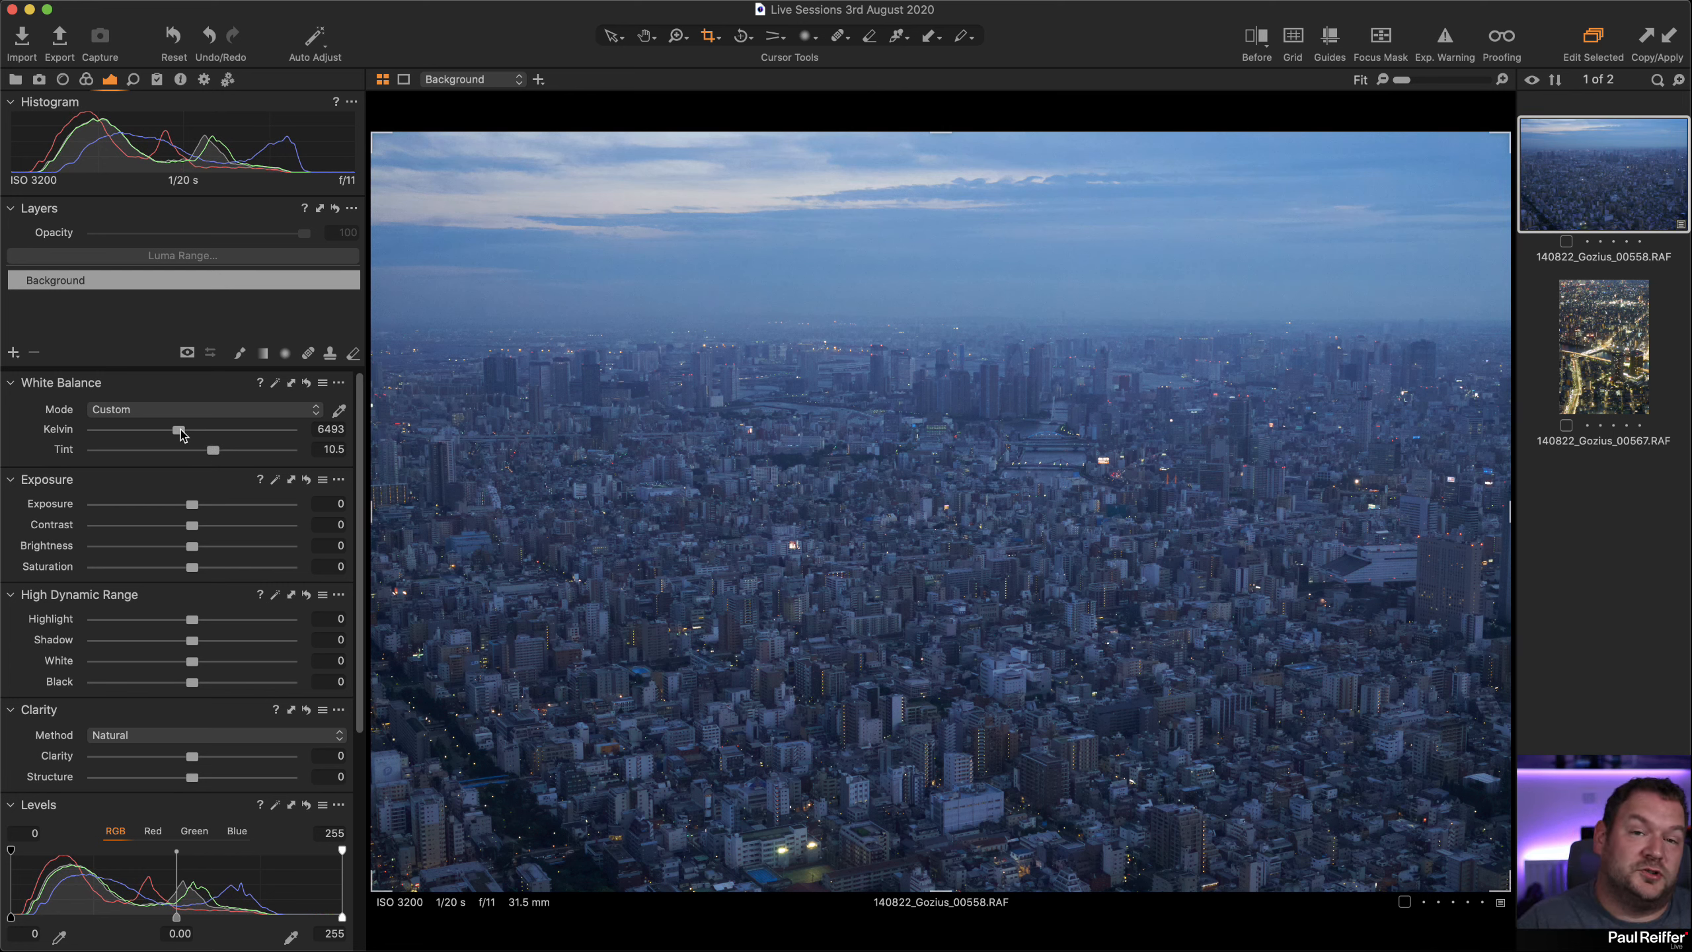
{"action": "left_click_drag", "start_coordinate": [182, 433], "coordinate": [244, 454]}
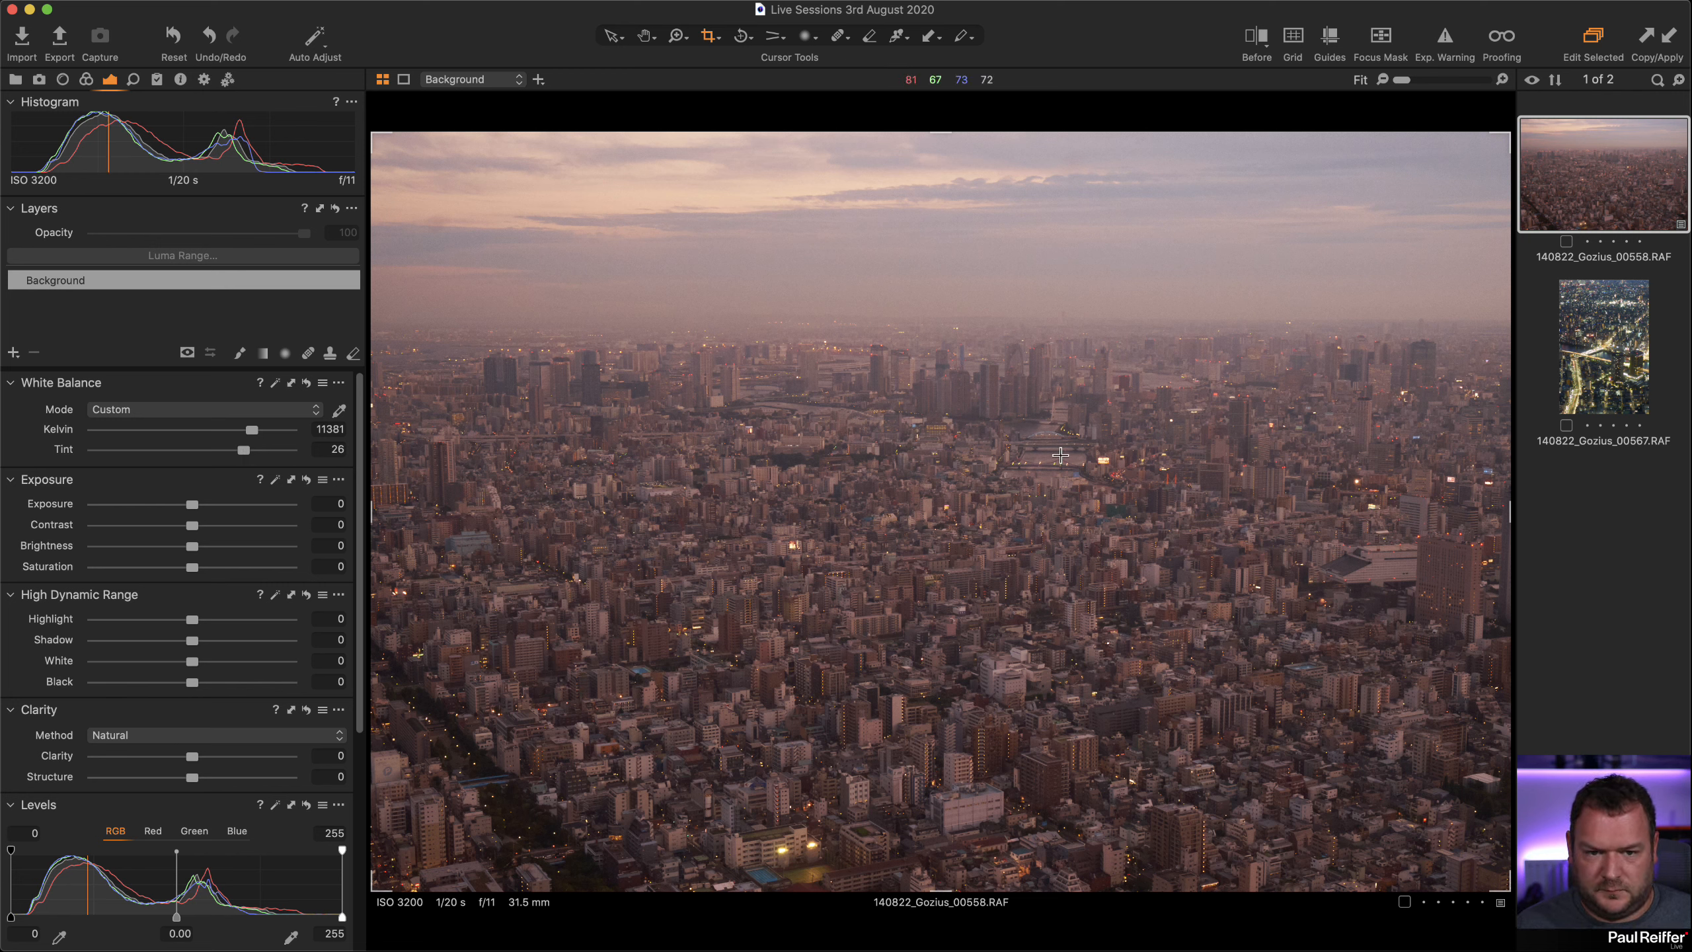
{"action": "mouse_move", "coordinate": [253, 430]}
{"action": "left_mouse_down"}
{"action": "mouse_move", "coordinate": [233, 430]}
{"action": "mouse_move", "coordinate": [244, 454]}
{"action": "left_mouse_up"}
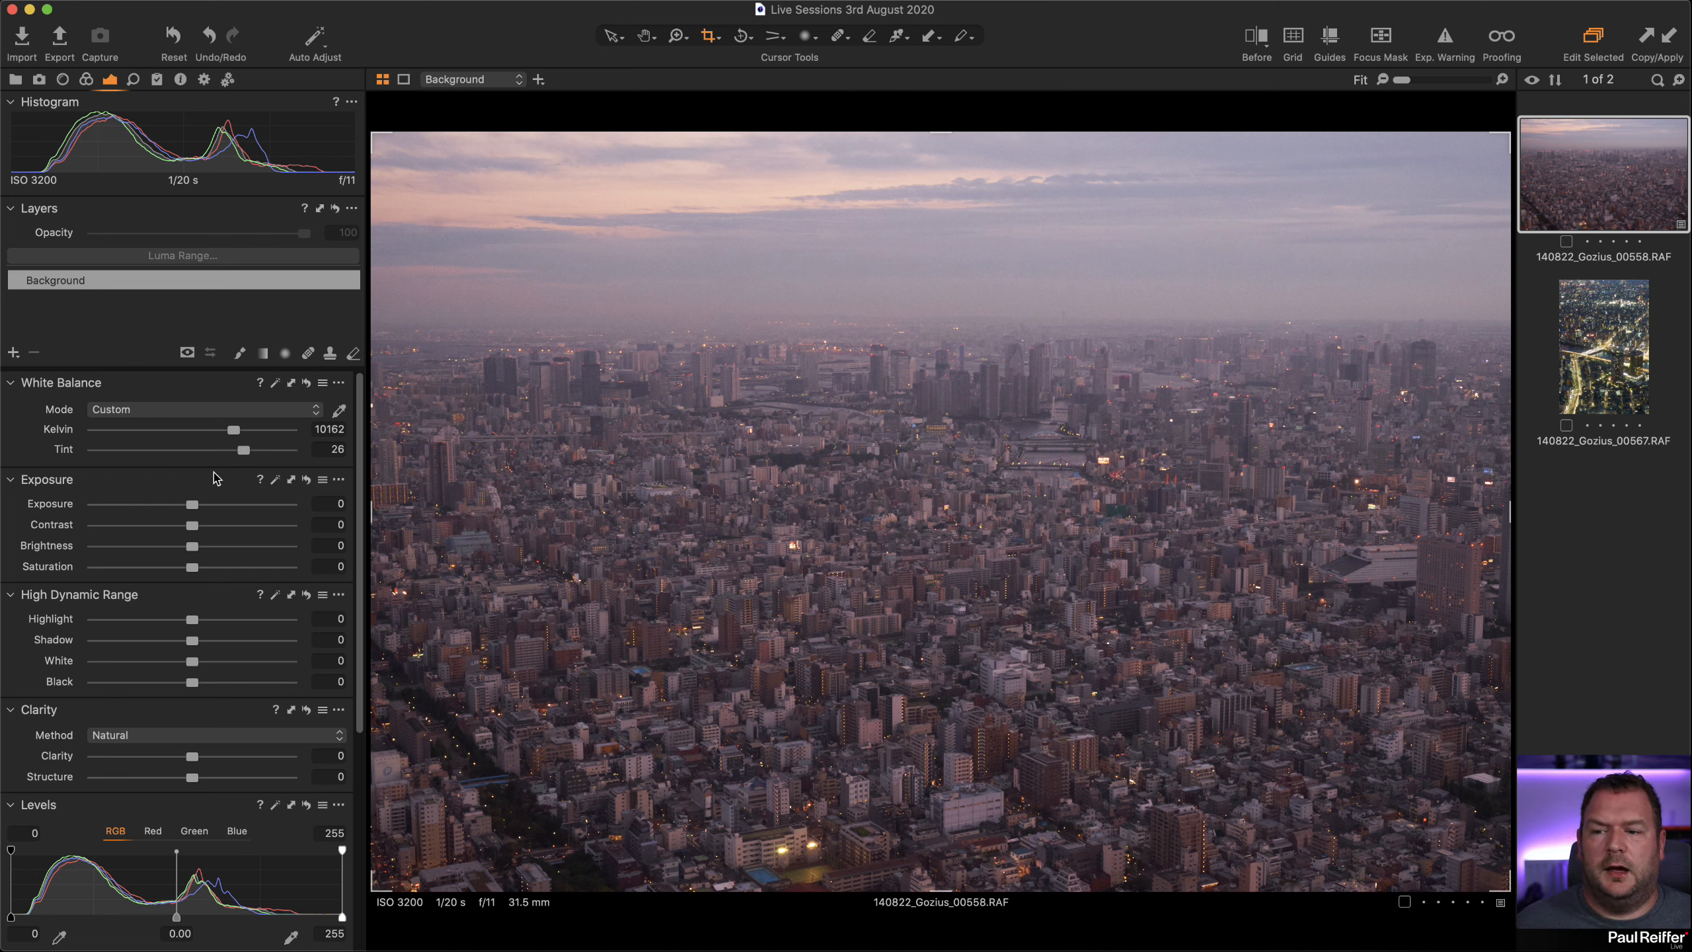
Raise the photo's clarity to 59 with the Natural method and check the building detail at 100%
{"action": "scroll", "coordinate": [241, 707], "scroll_direction": "down", "scroll_amount": 5}
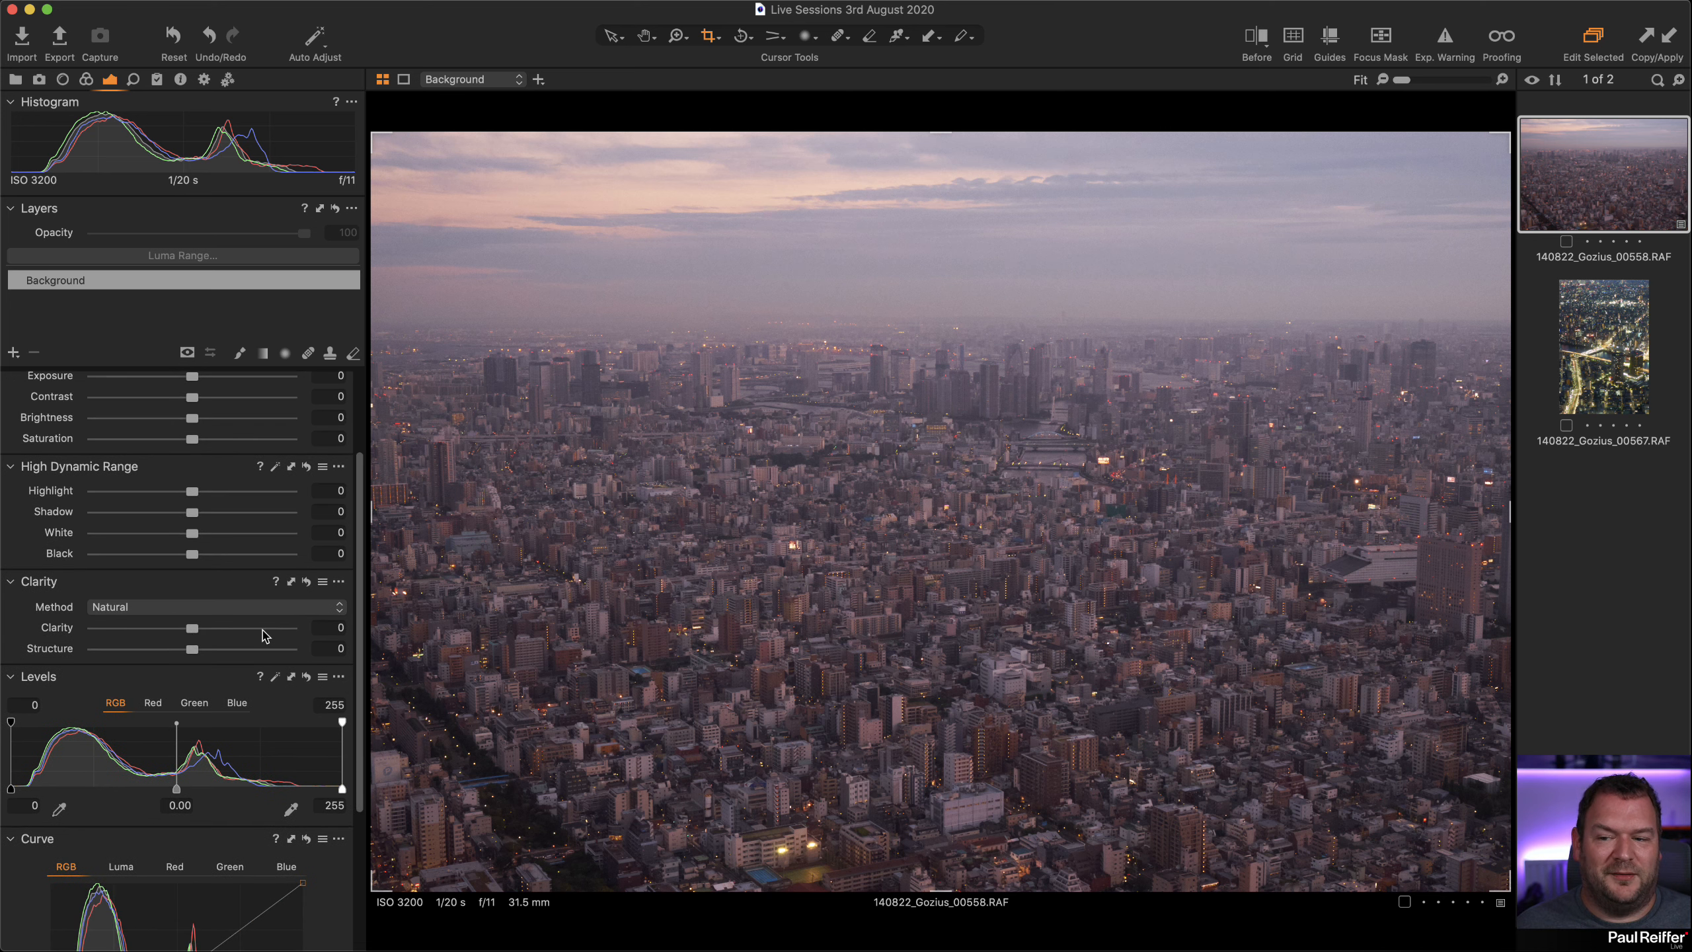
{"action": "left_click_drag", "start_coordinate": [195, 611], "coordinate": [247, 622]}
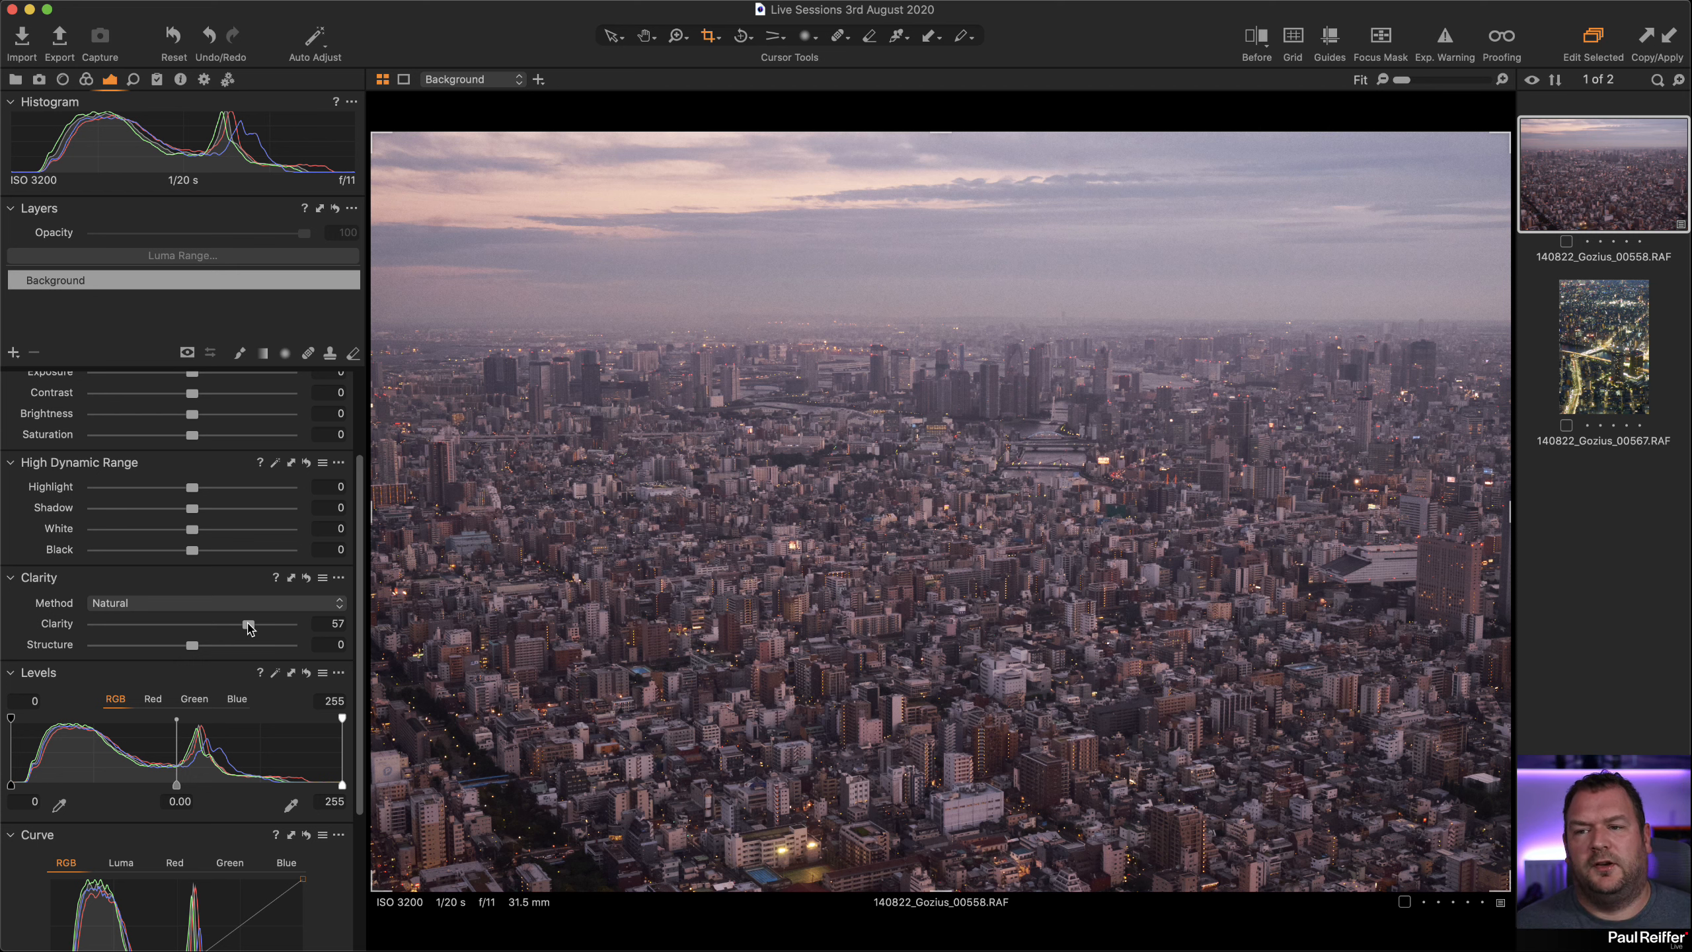
{"action": "double_click", "coordinate": [248, 625]}
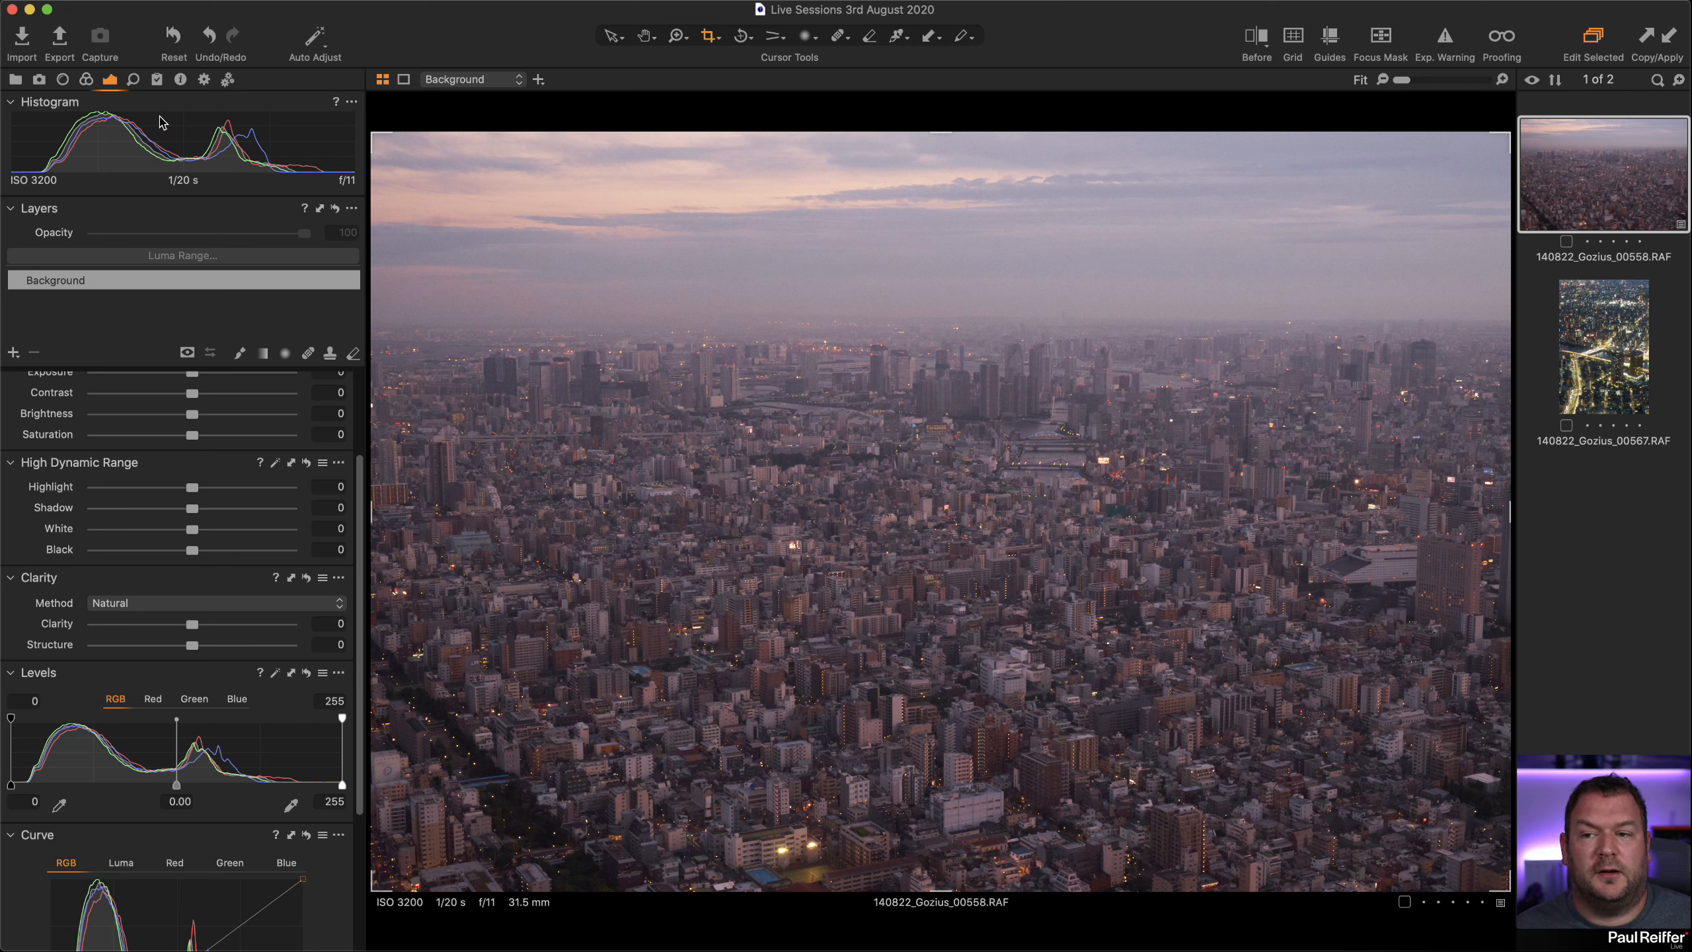
{"action": "left_click", "coordinate": [251, 625]}
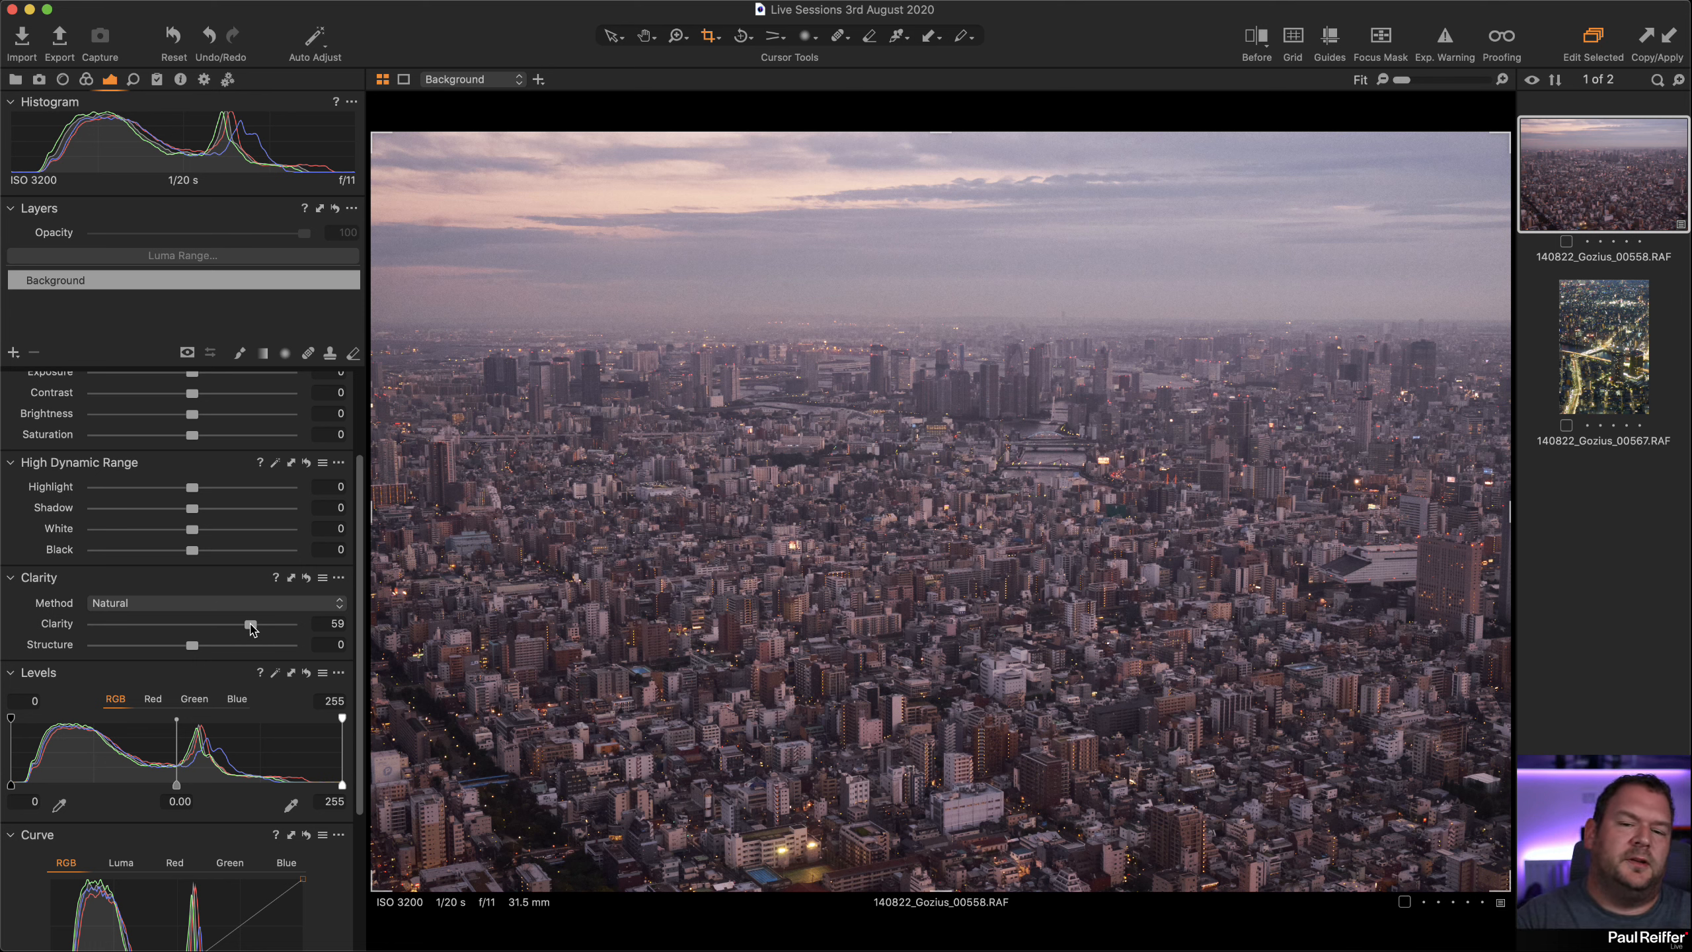
{"action": "key", "text": "z"}
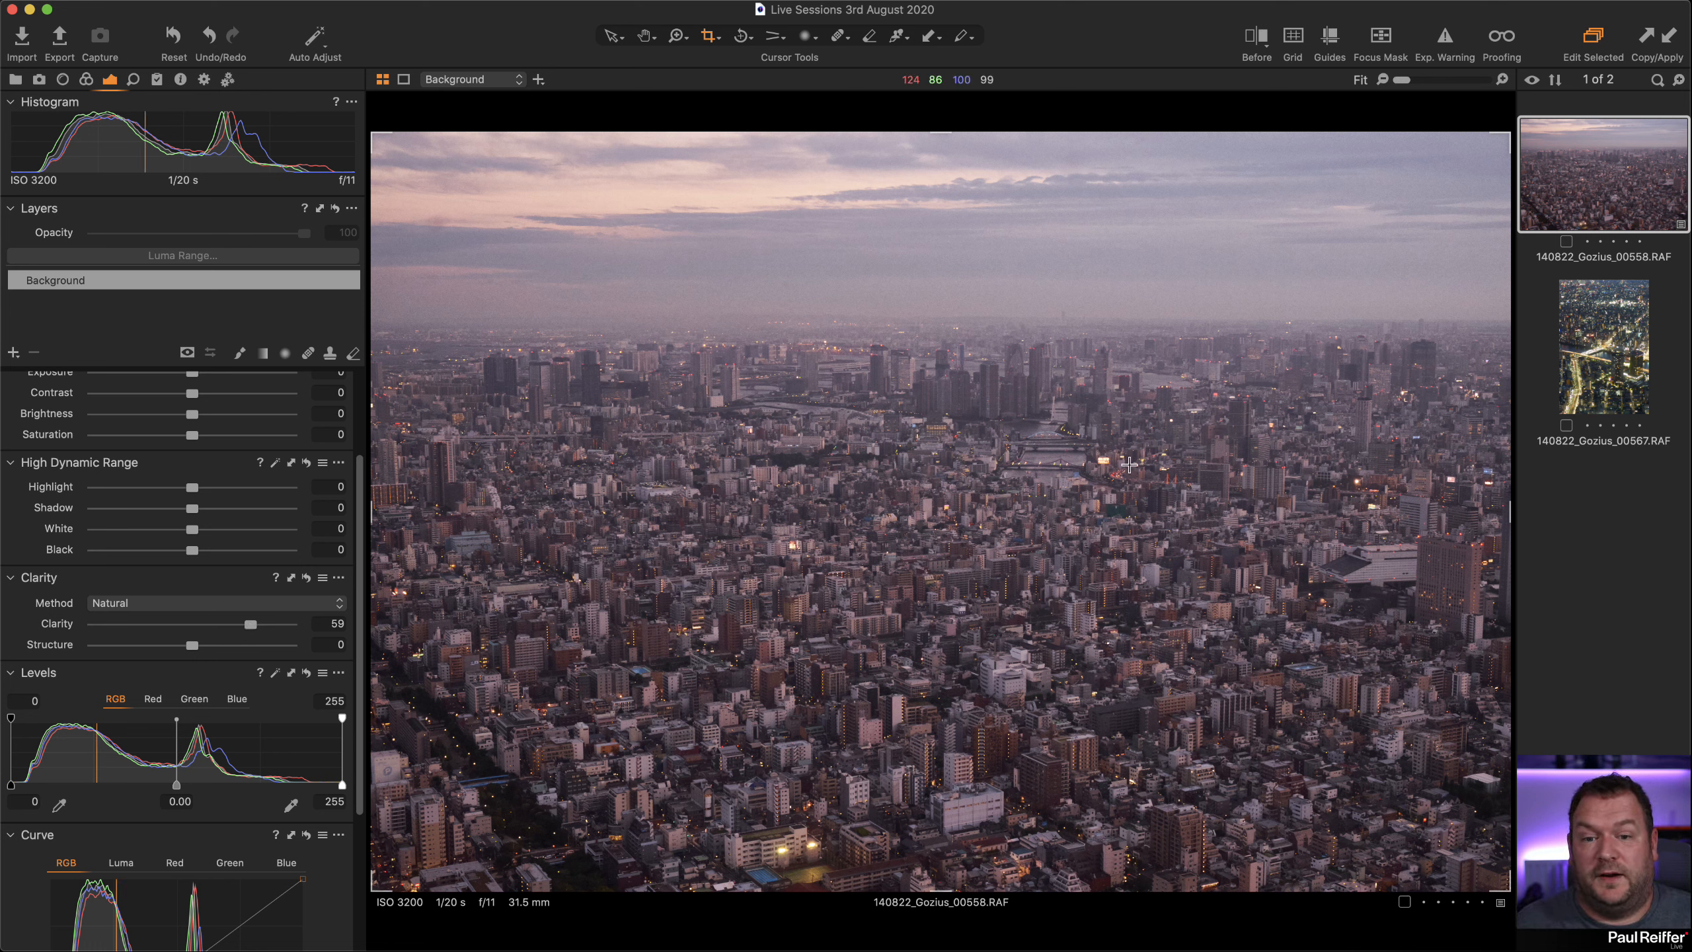
{"action": "left_click", "coordinate": [1328, 716]}
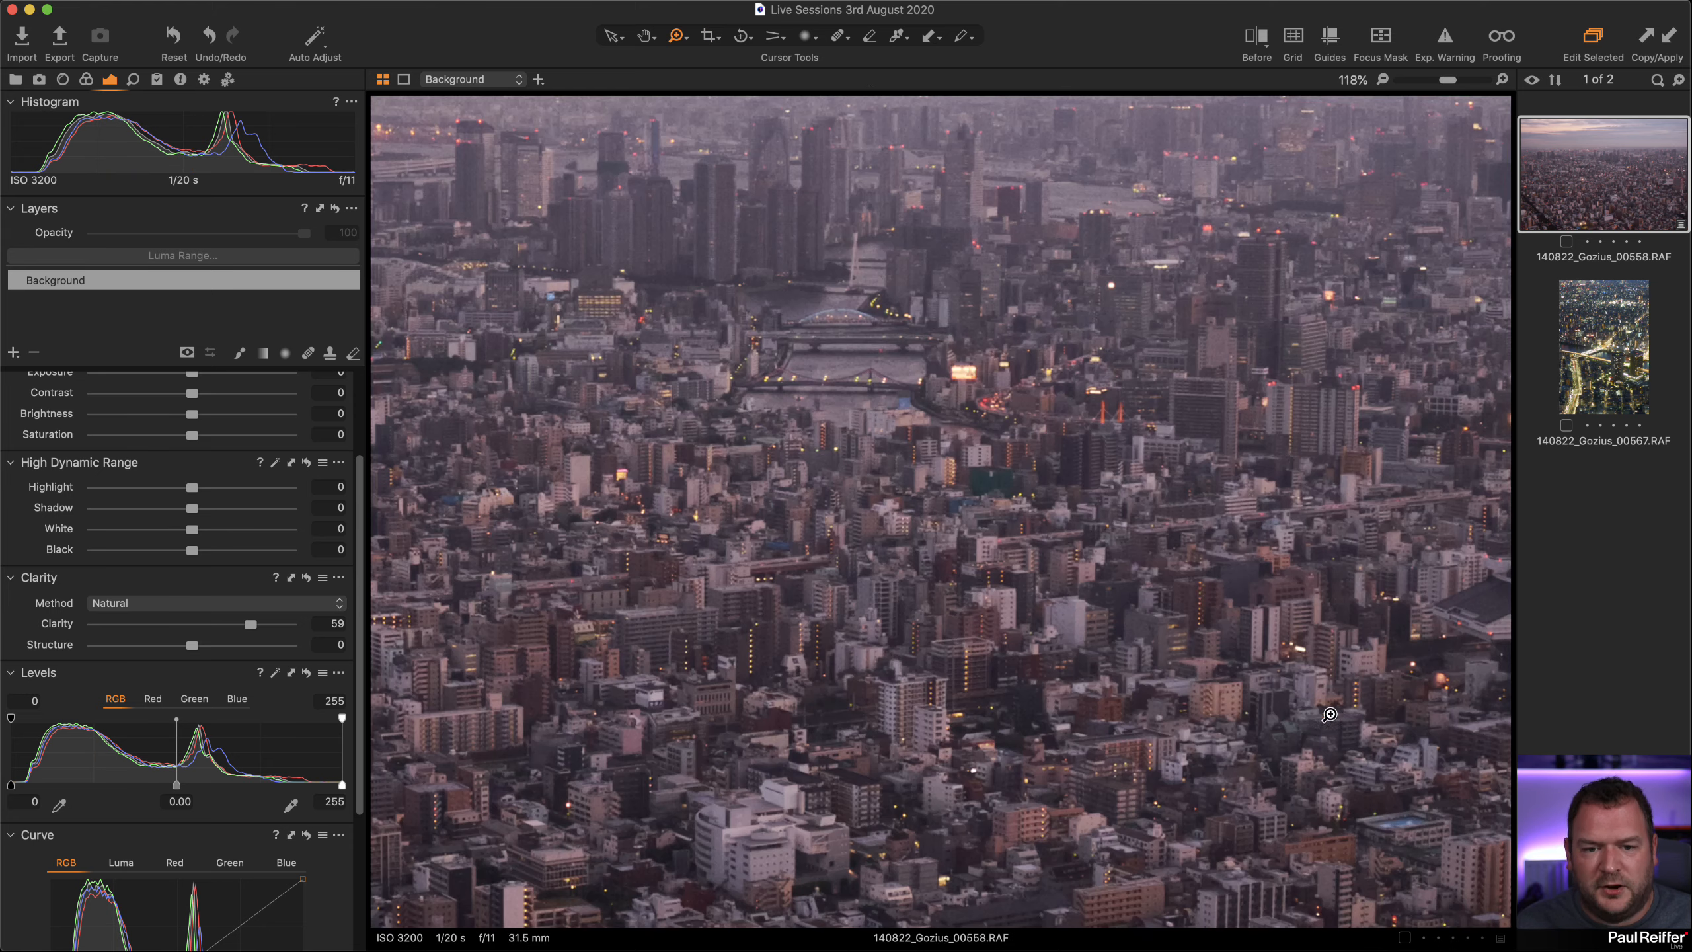
{"action": "key", "text": "h"}
{"action": "left_click_drag", "start_coordinate": [1068, 760], "coordinate": [1151, 502]}
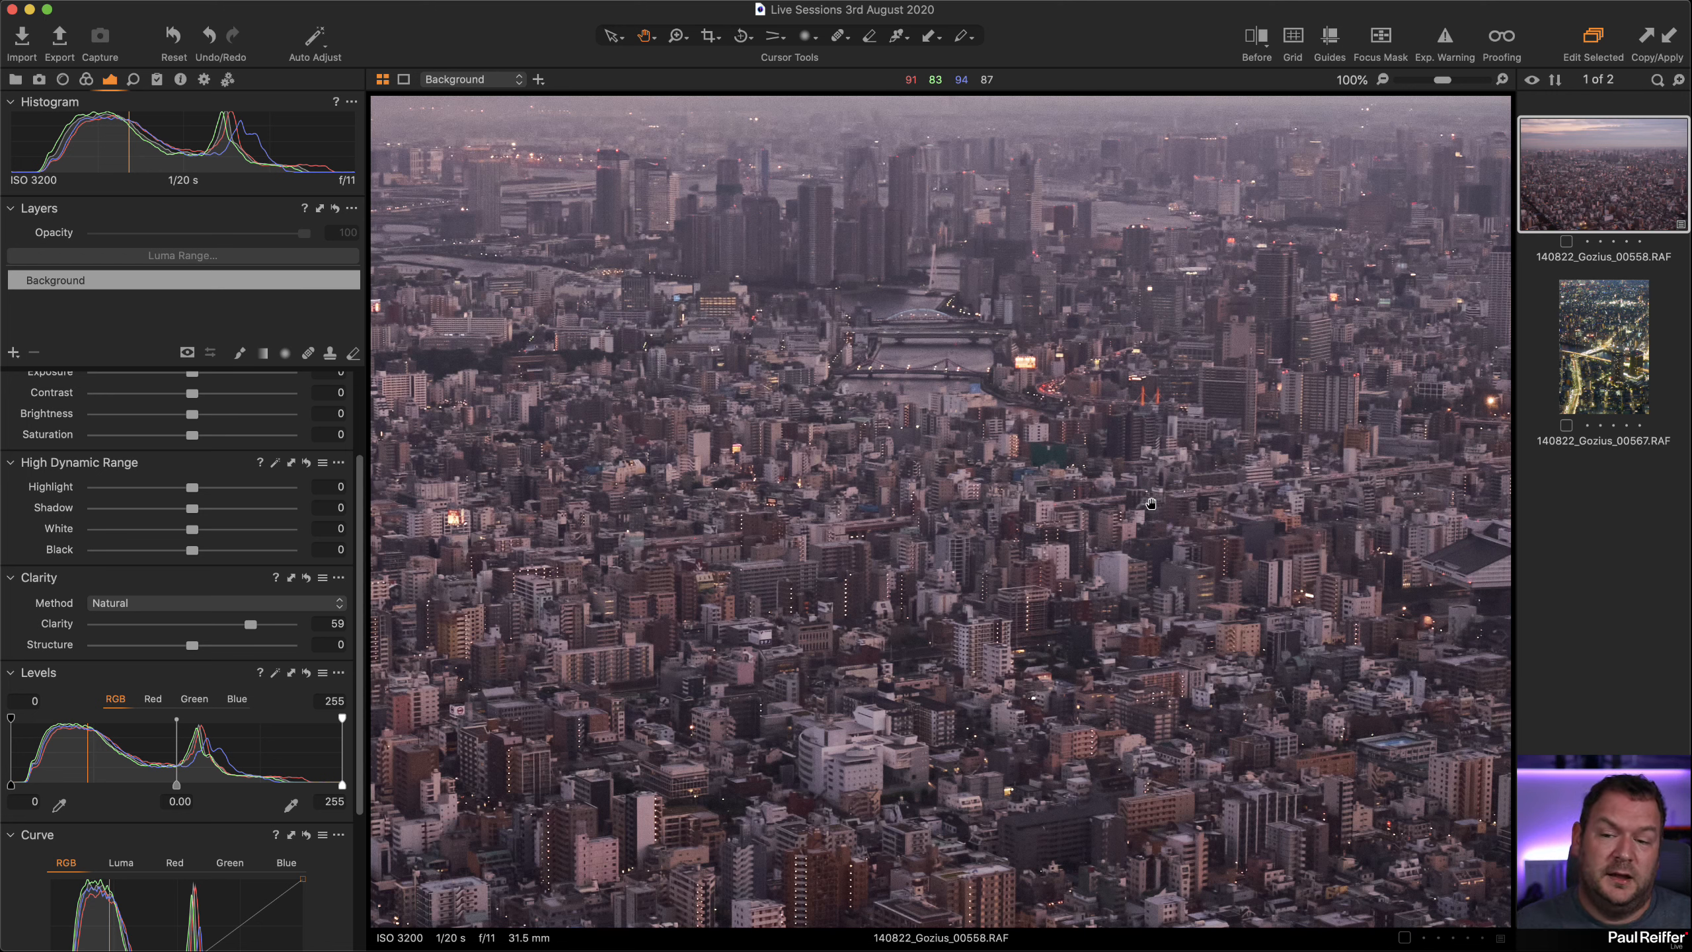
Reduce the dusk city photo's clarity to 50 and view the whole image
{"action": "left_click", "coordinate": [251, 627]}
{"action": "left_click_drag", "start_coordinate": [251, 629], "coordinate": [243, 634]}
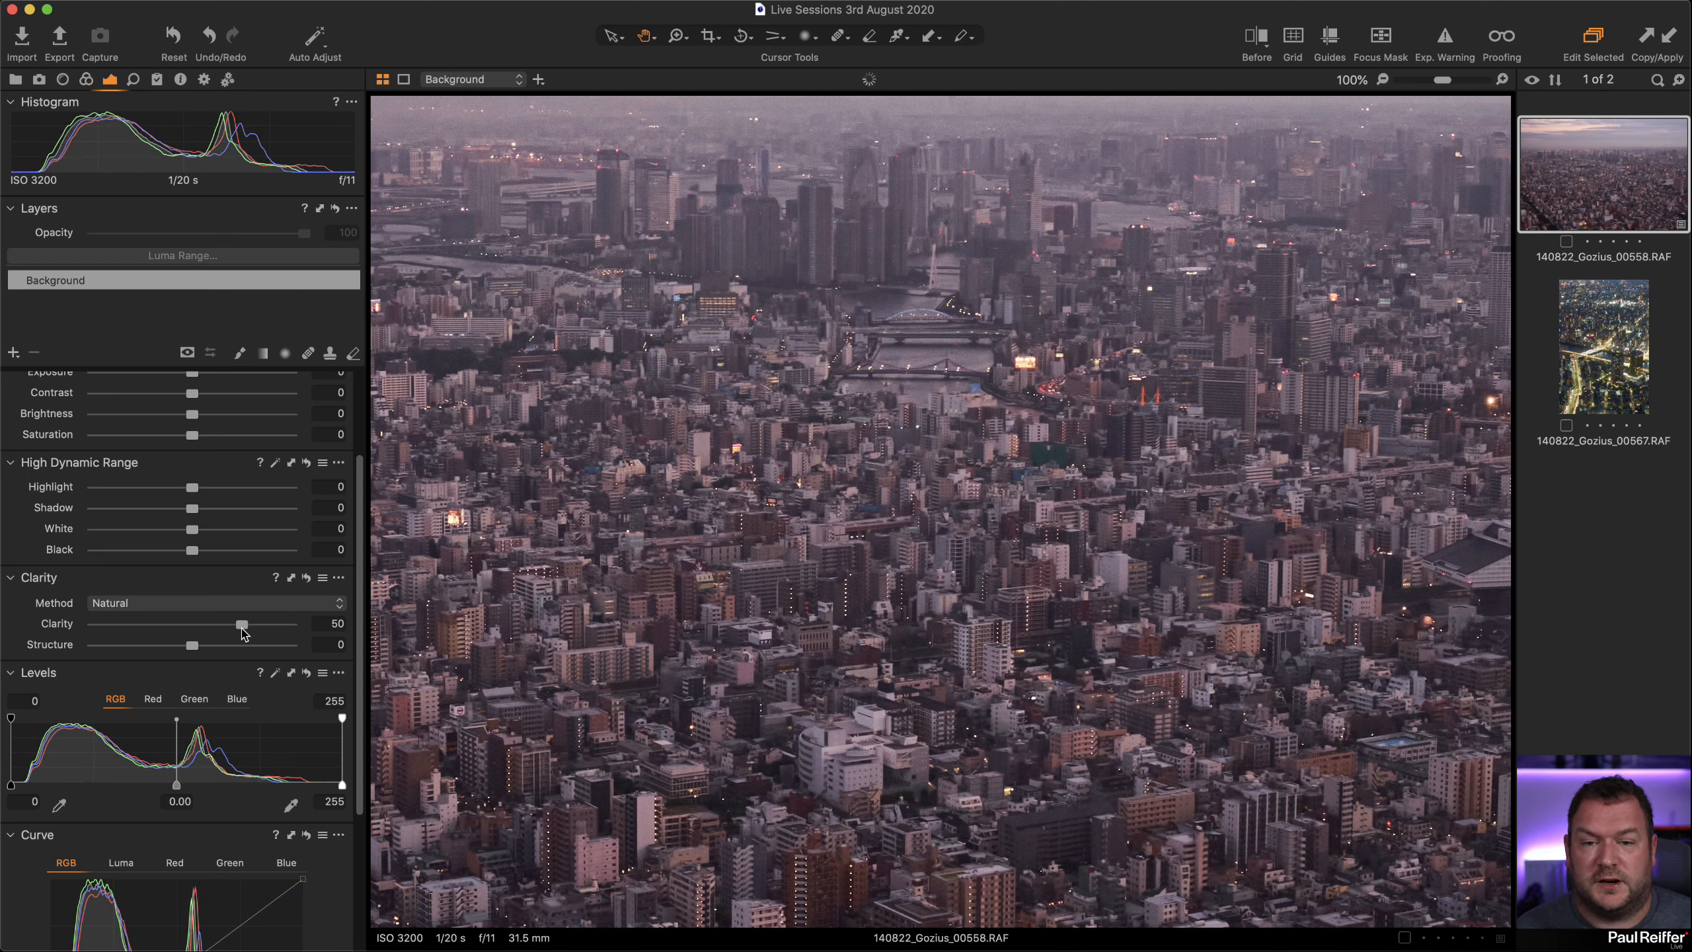
{"action": "double_click", "coordinate": [875, 528]}
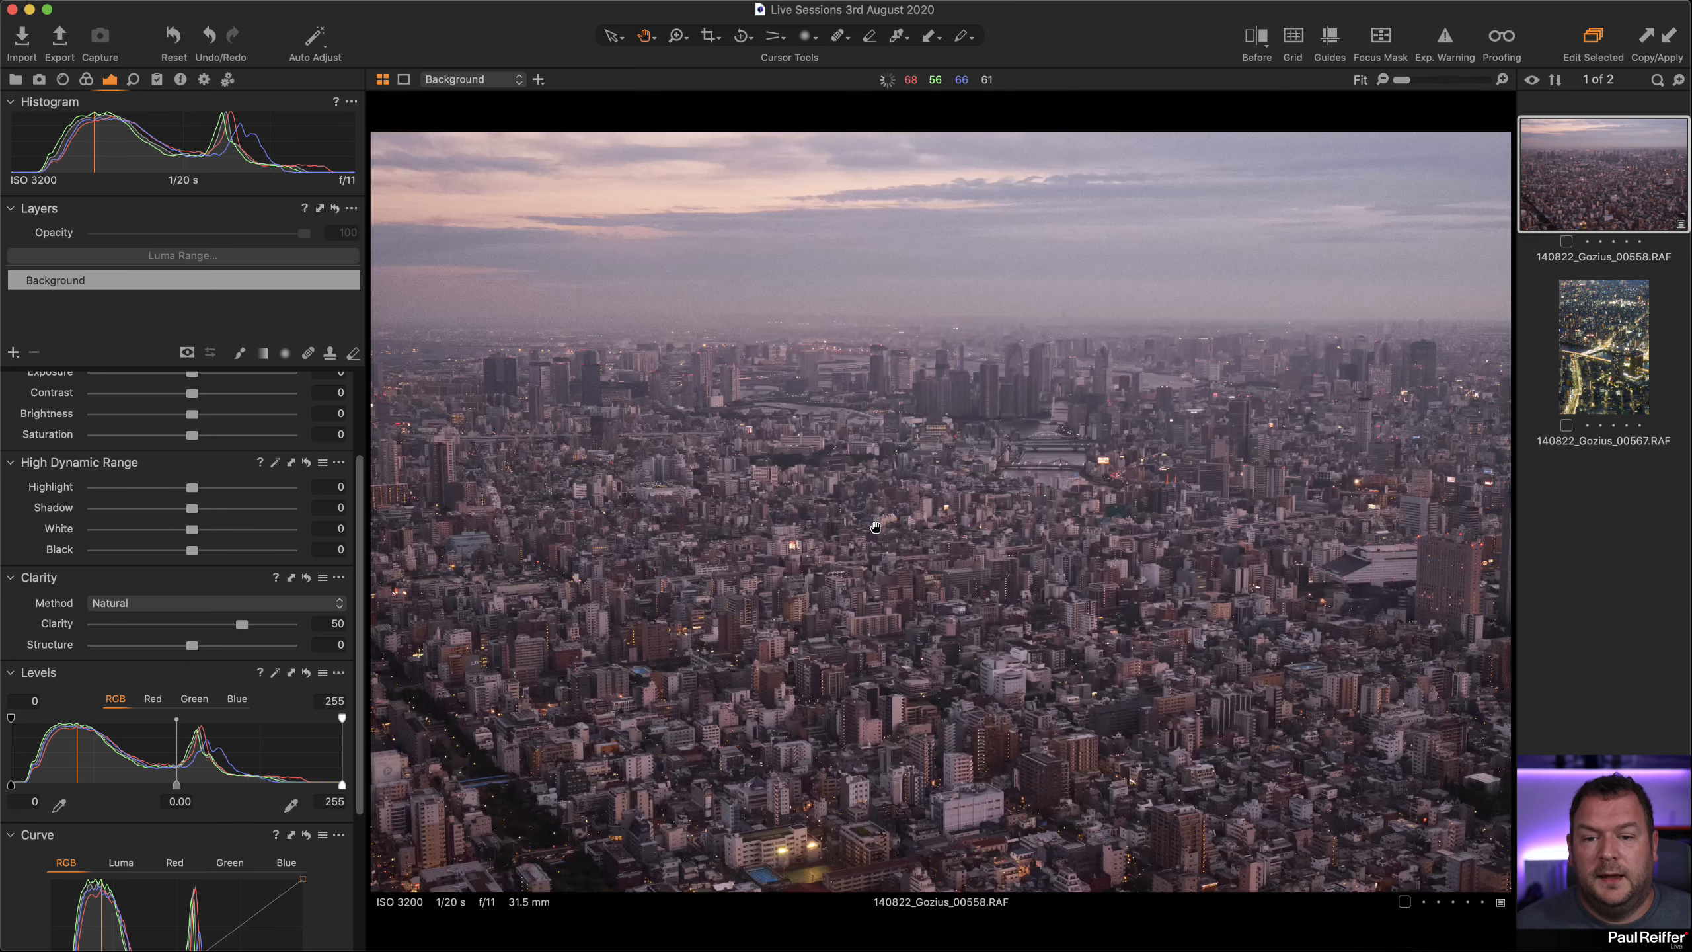
Compare the Punch, Neutral and Classic clarity methods on the city photo and return to Natural
{"action": "left_click", "coordinate": [213, 604]}
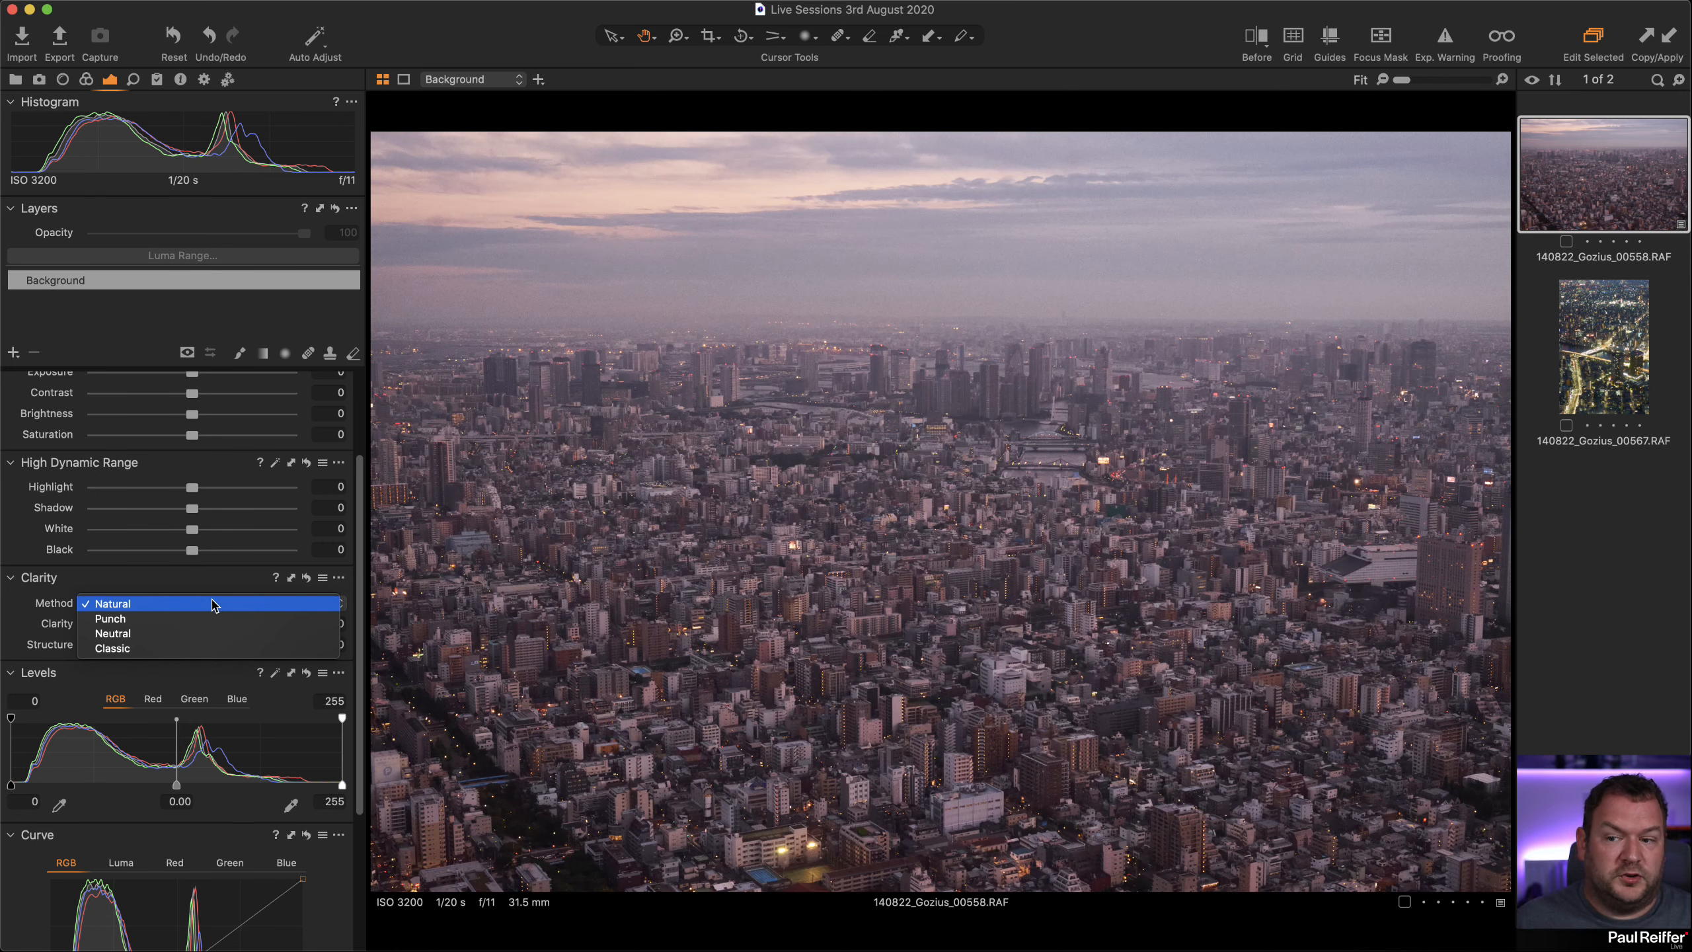
{"action": "left_click", "coordinate": [126, 619]}
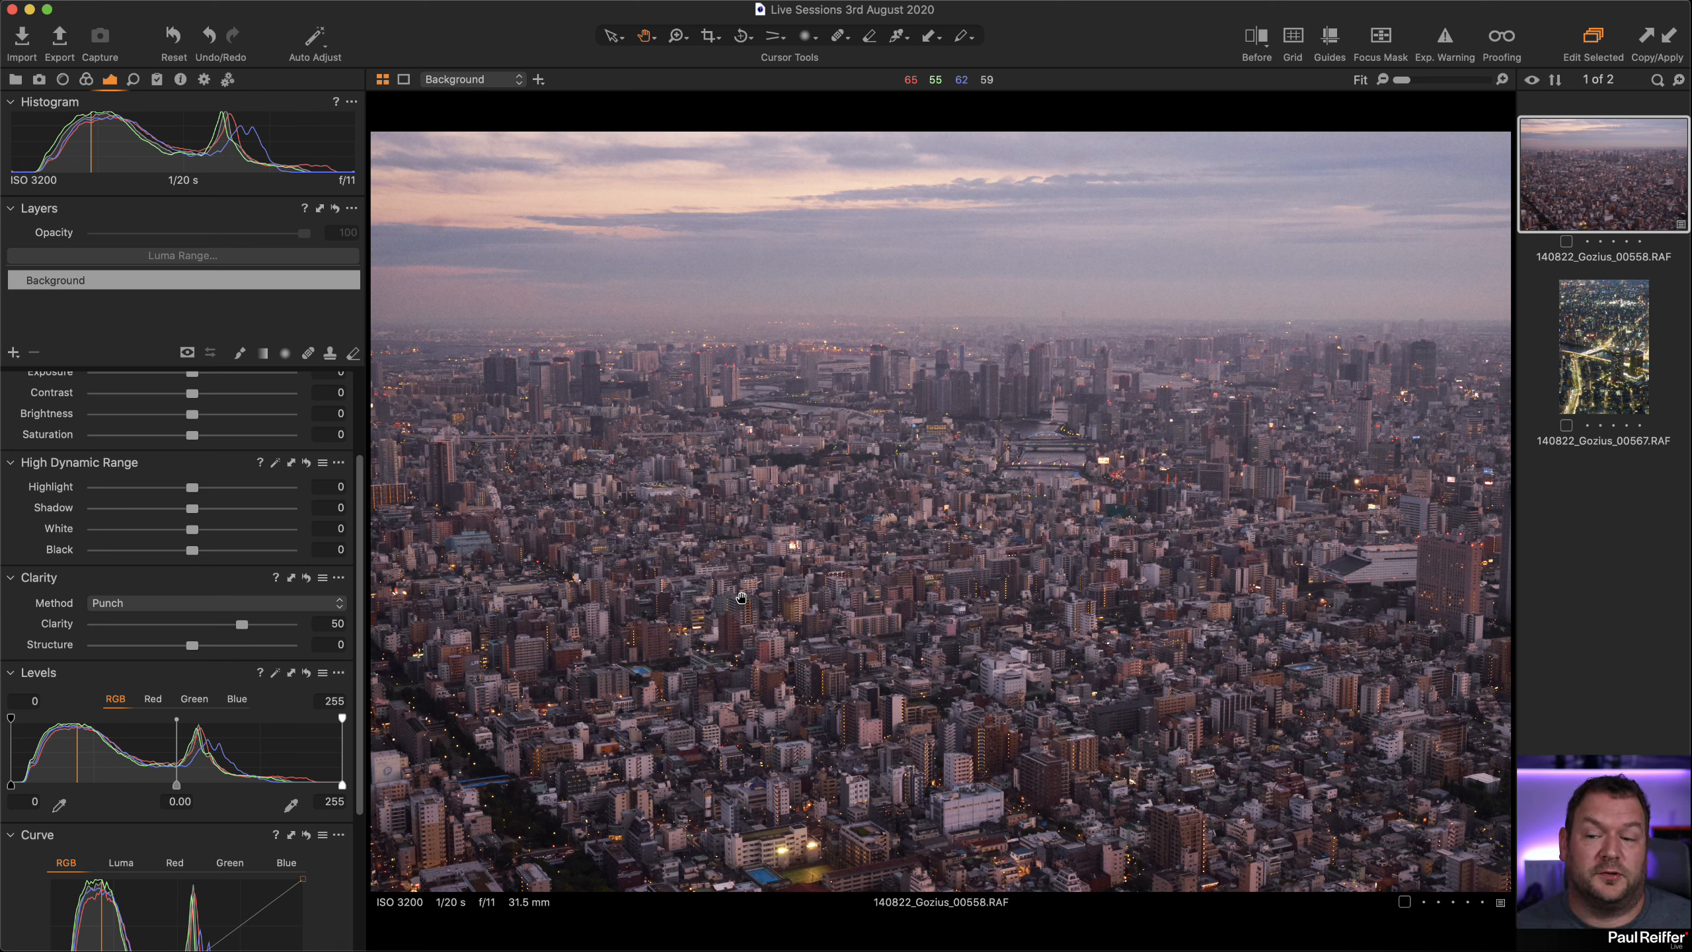
{"action": "left_click", "coordinate": [212, 605]}
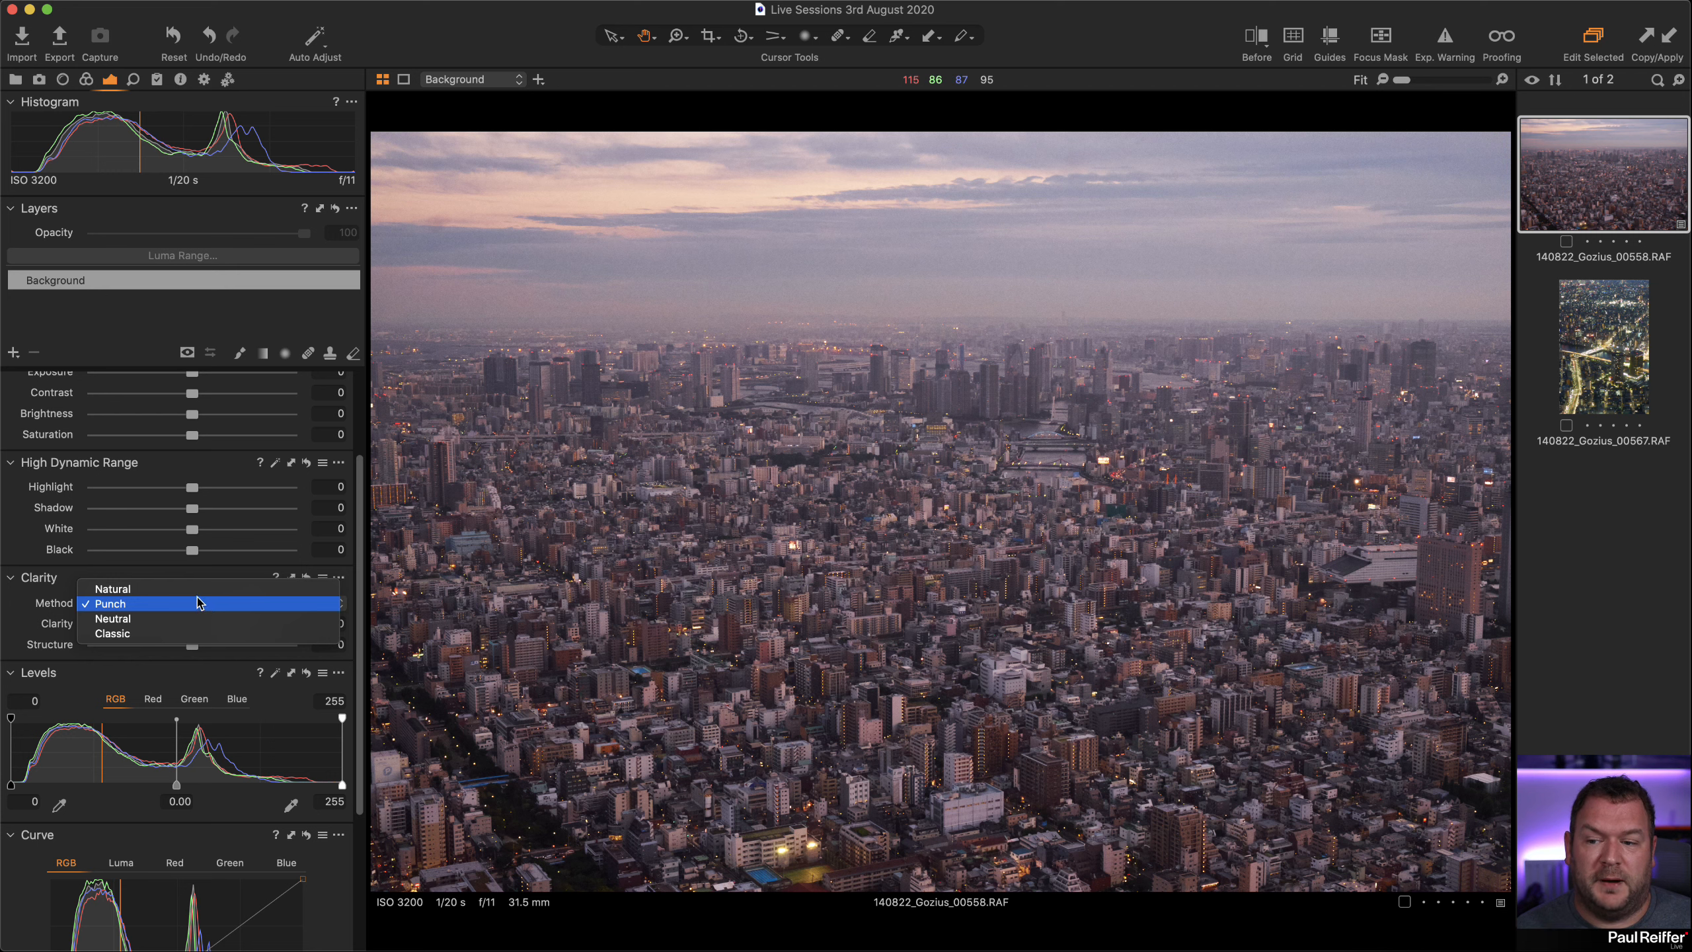
{"action": "left_click", "coordinate": [202, 589]}
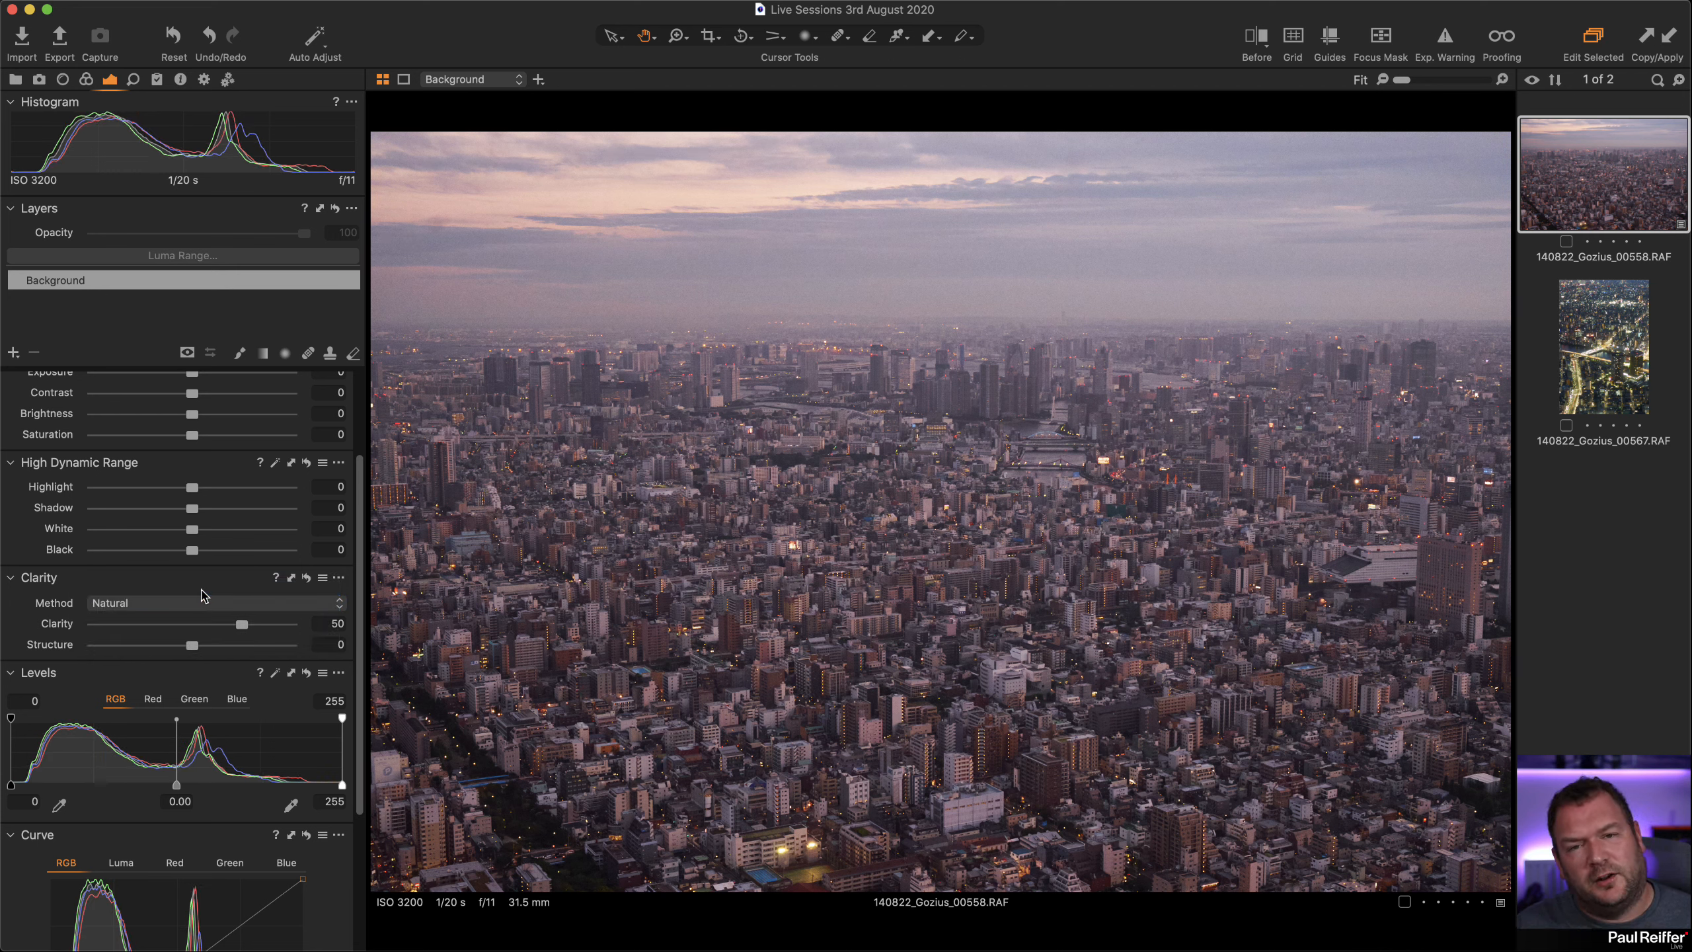
{"action": "left_click", "coordinate": [201, 602]}
{"action": "left_click", "coordinate": [197, 637]}
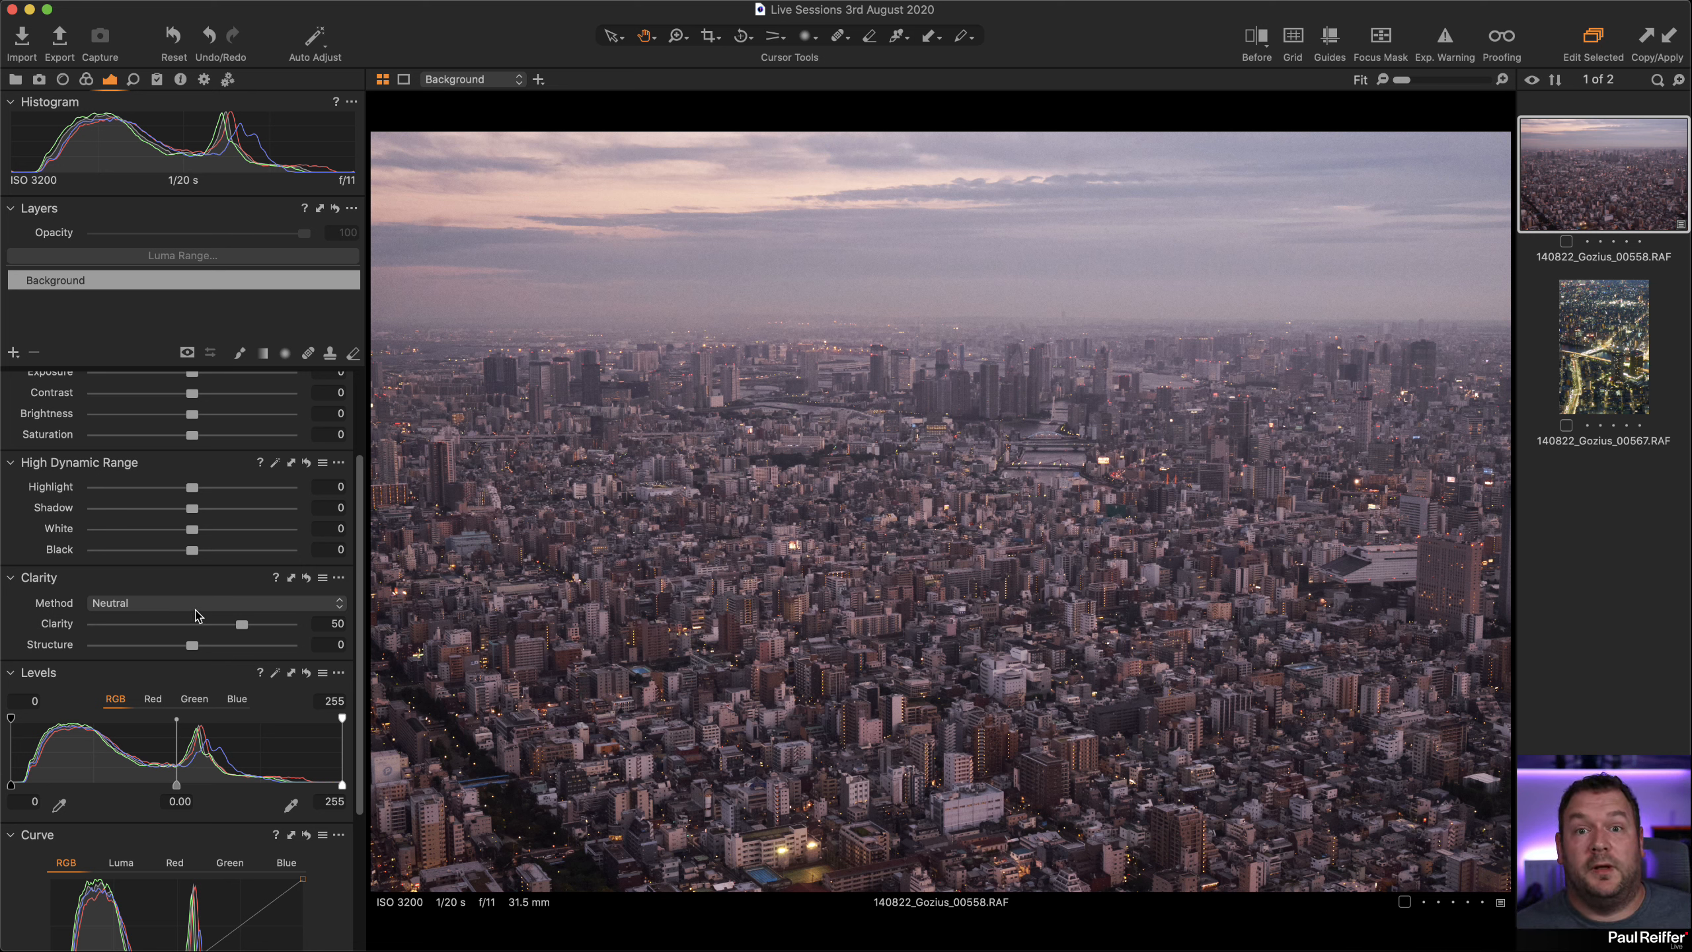
{"action": "left_click", "coordinate": [195, 602]}
{"action": "left_click", "coordinate": [198, 615]}
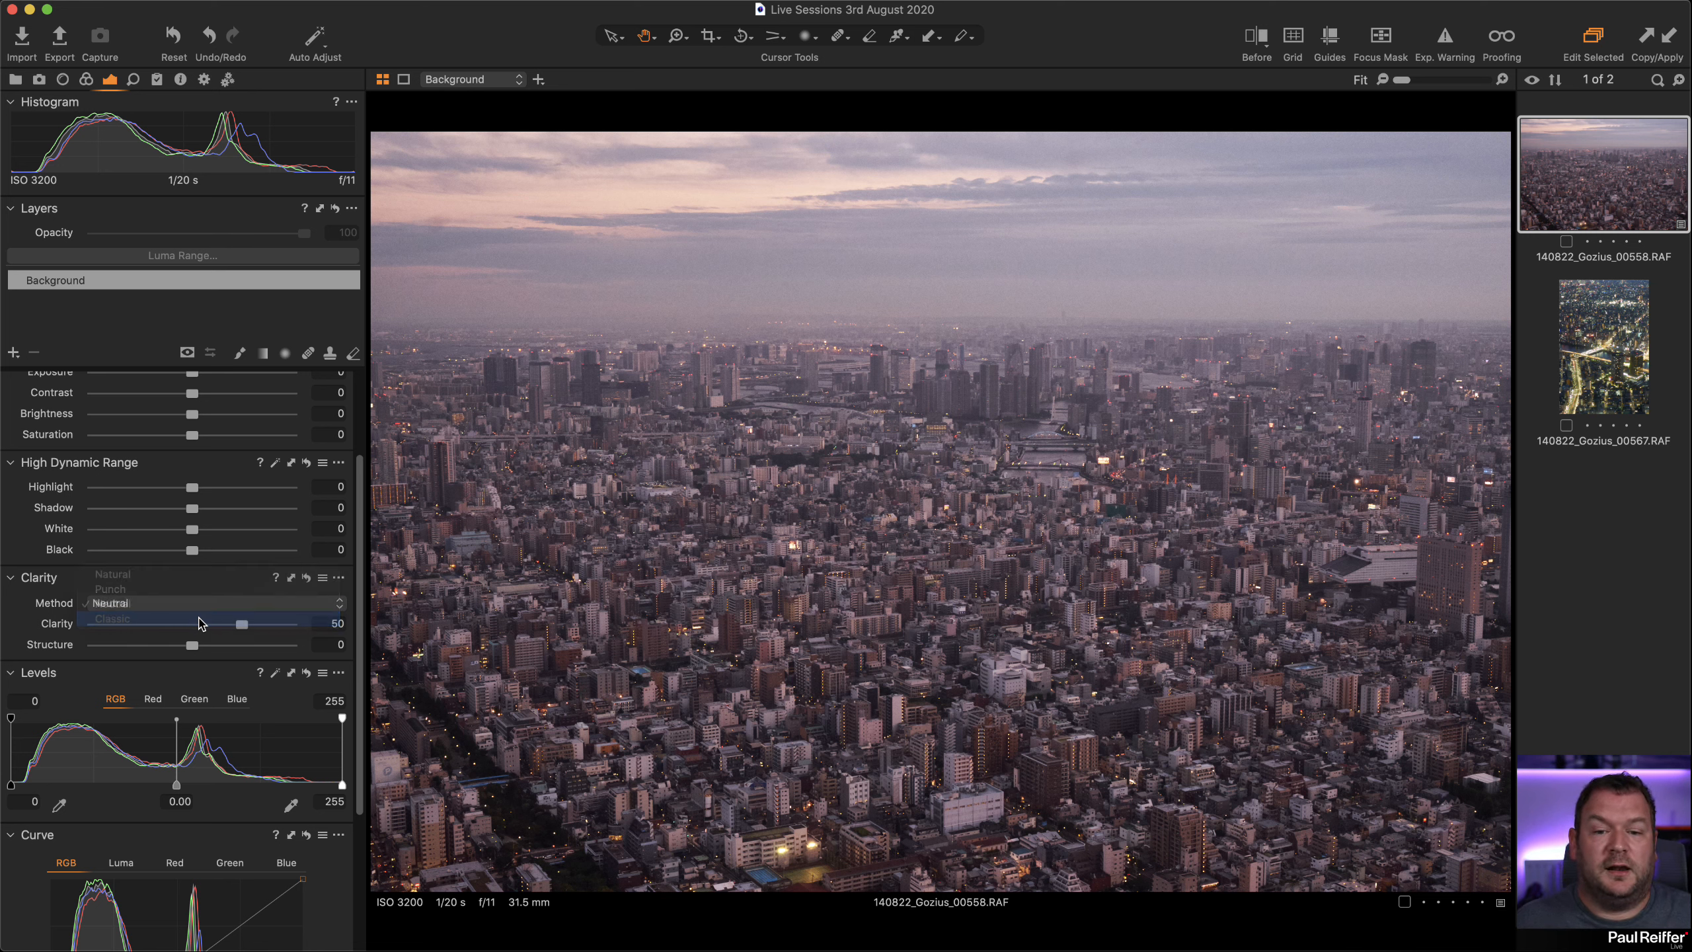
{"action": "left_click", "coordinate": [142, 603]}
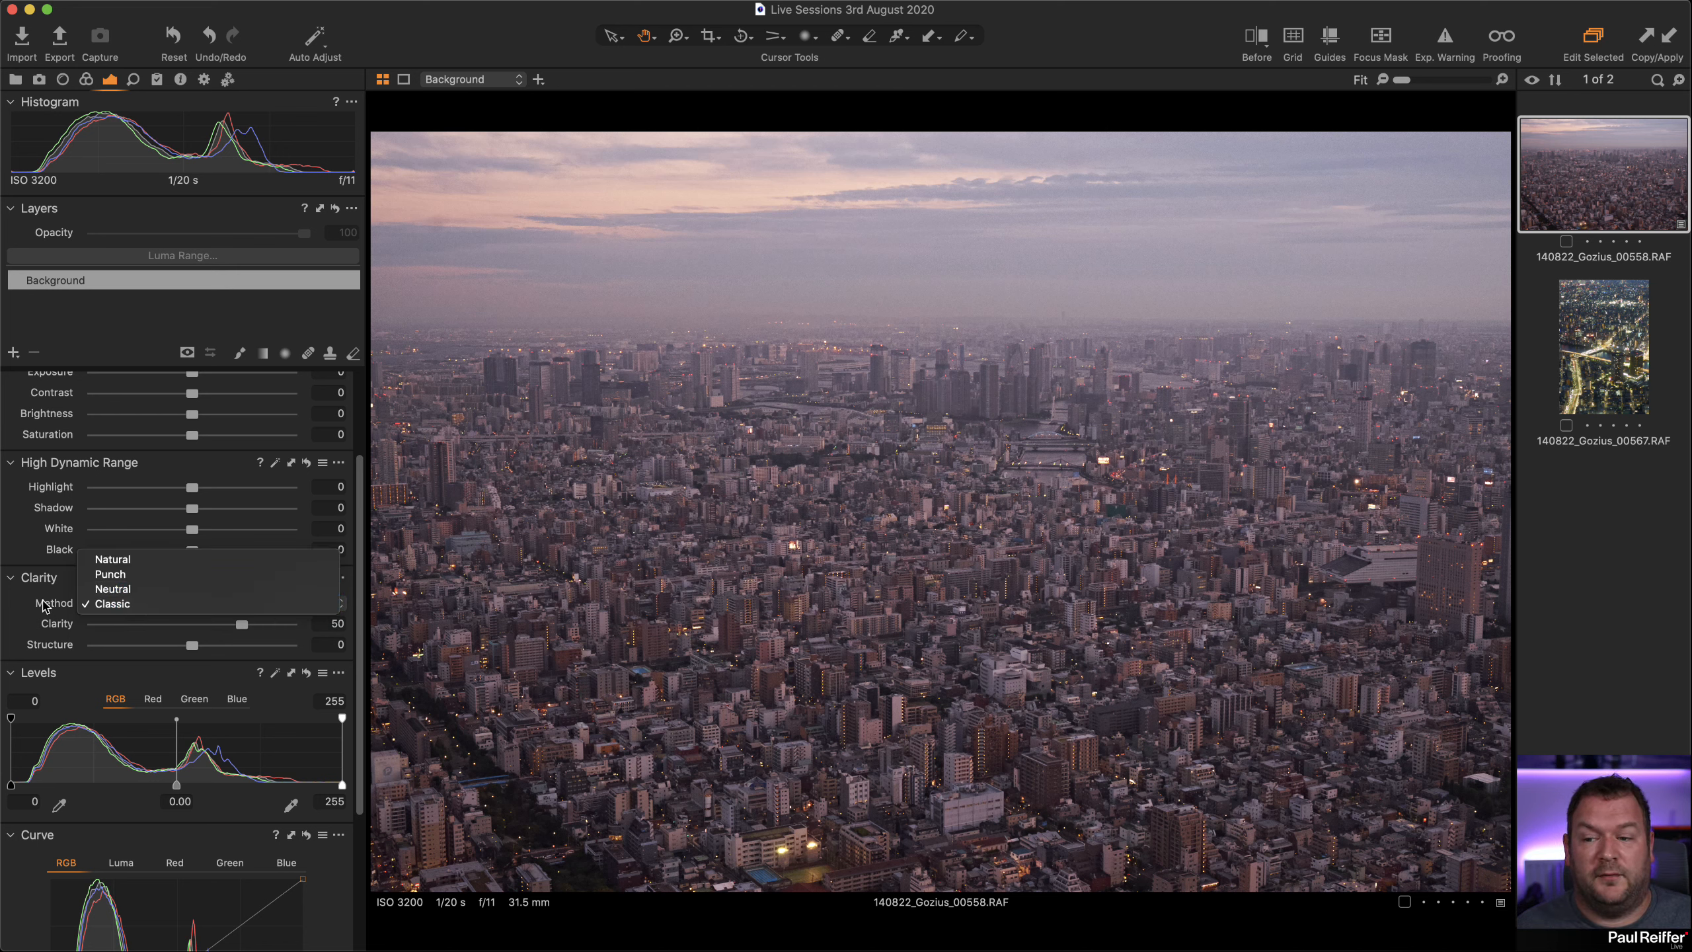
{"action": "left_click", "coordinate": [114, 559]}
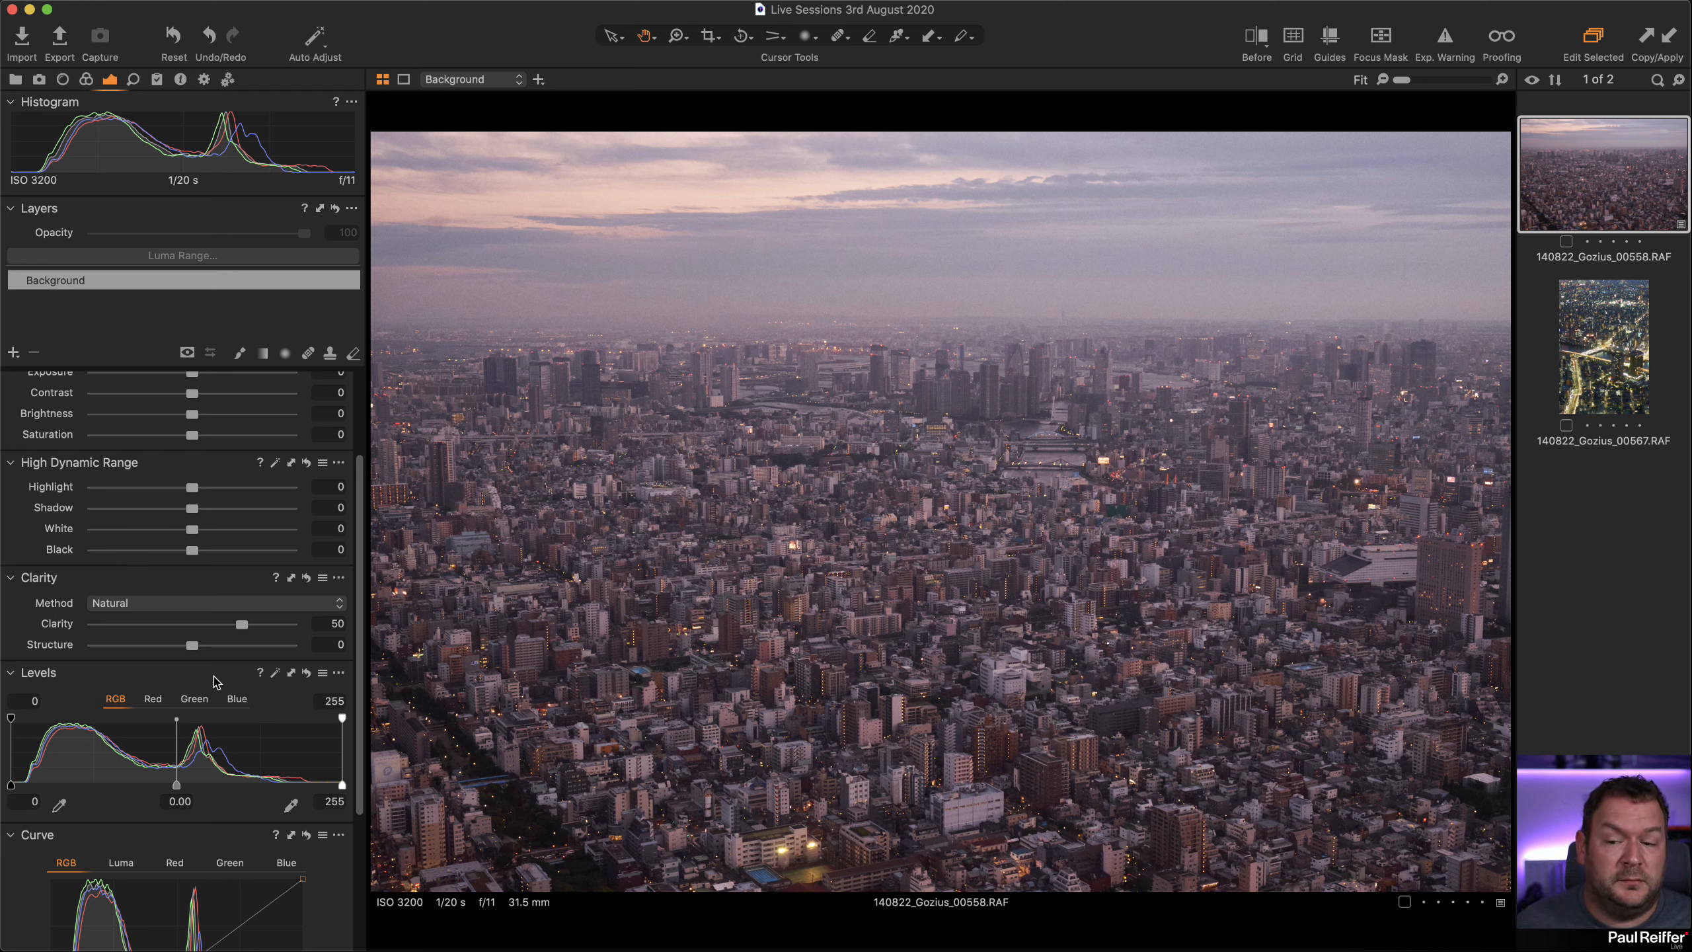
Set the RGB levels' white input point to 240 and the black input point to 11
{"action": "scroll", "coordinate": [241, 826], "scroll_direction": "down", "scroll_amount": 2}
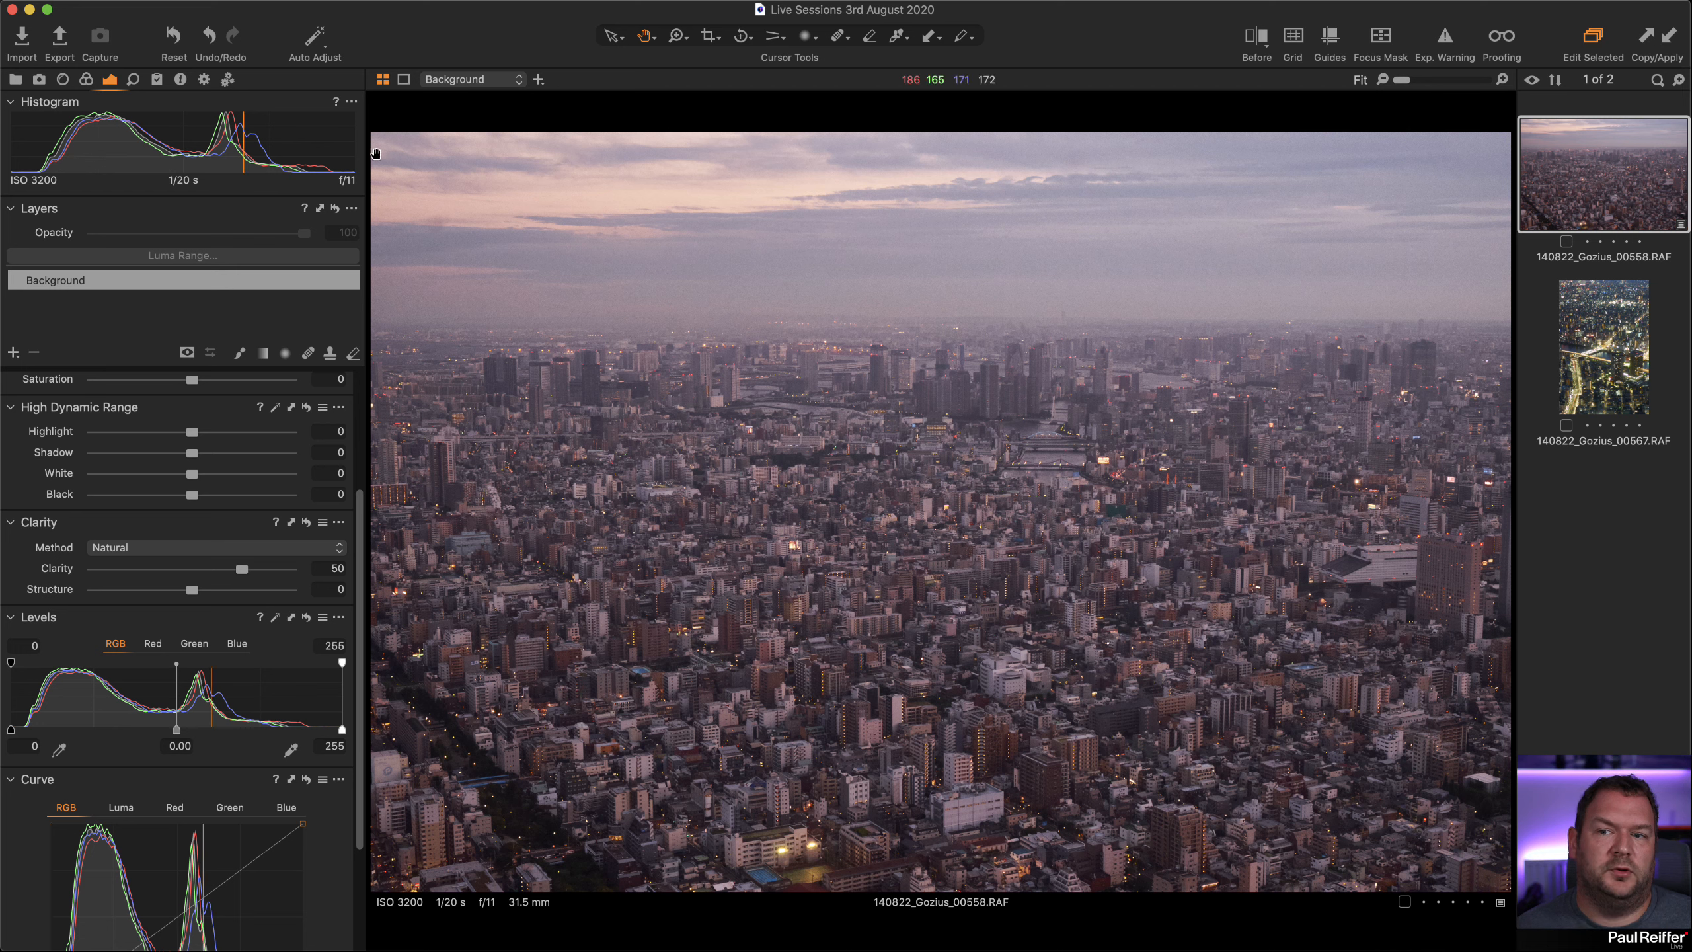
{"action": "scroll", "coordinate": [220, 598], "scroll_direction": "down", "scroll_amount": 5}
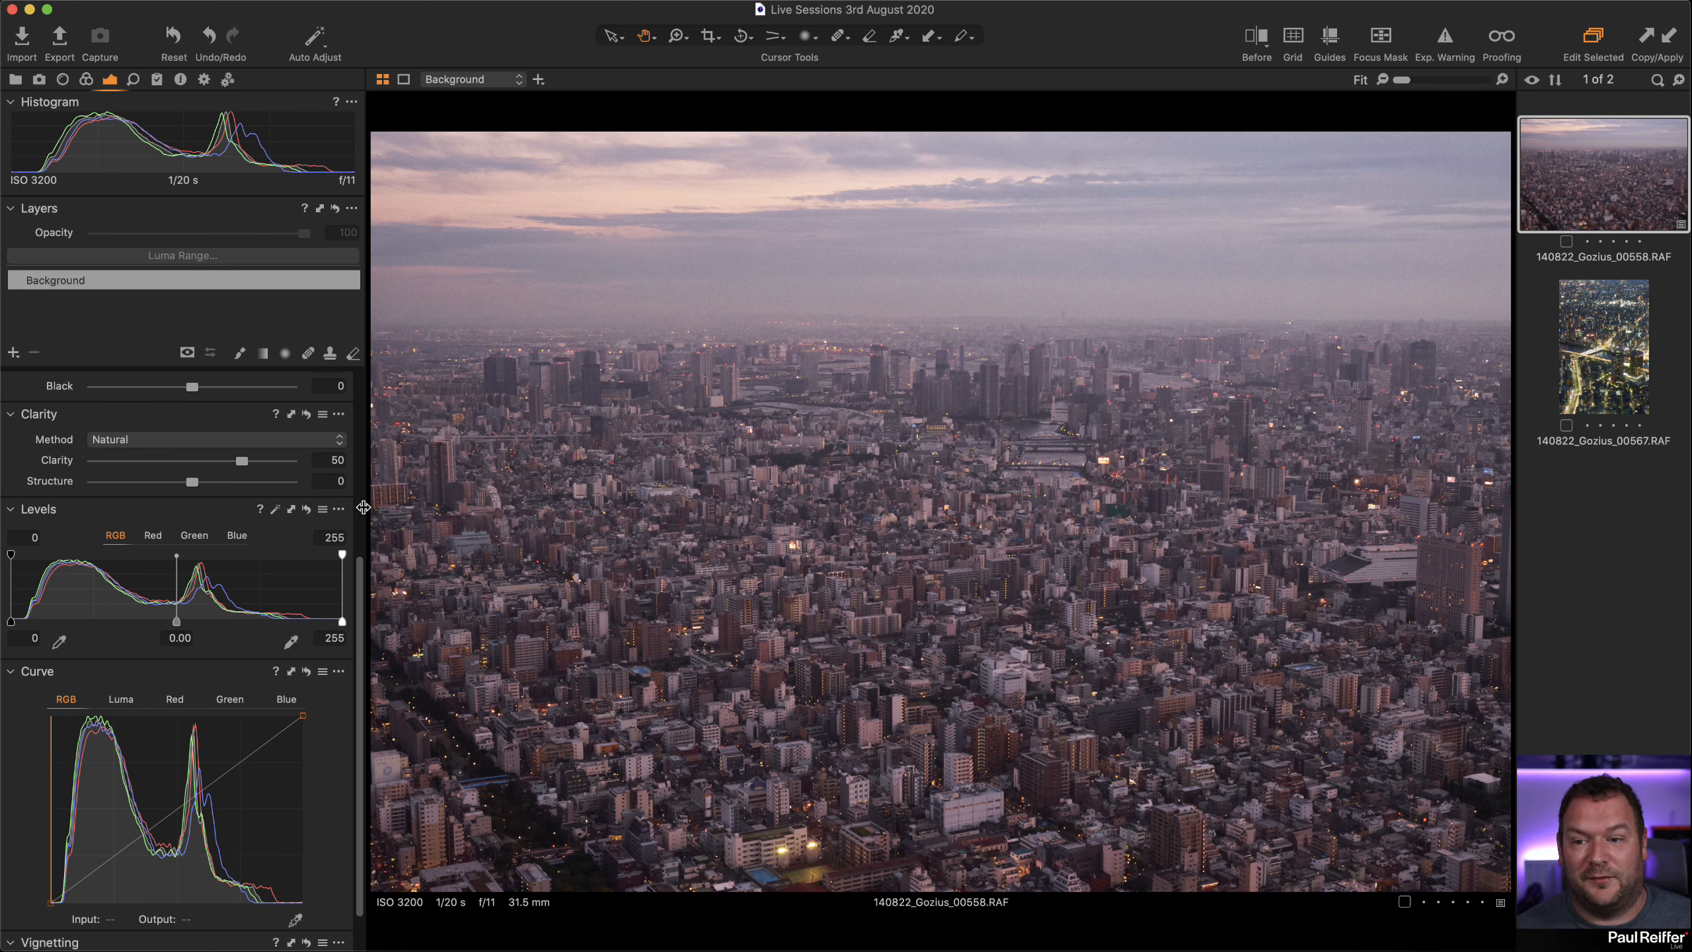
{"action": "left_click_drag", "start_coordinate": [342, 622], "coordinate": [316, 622]}
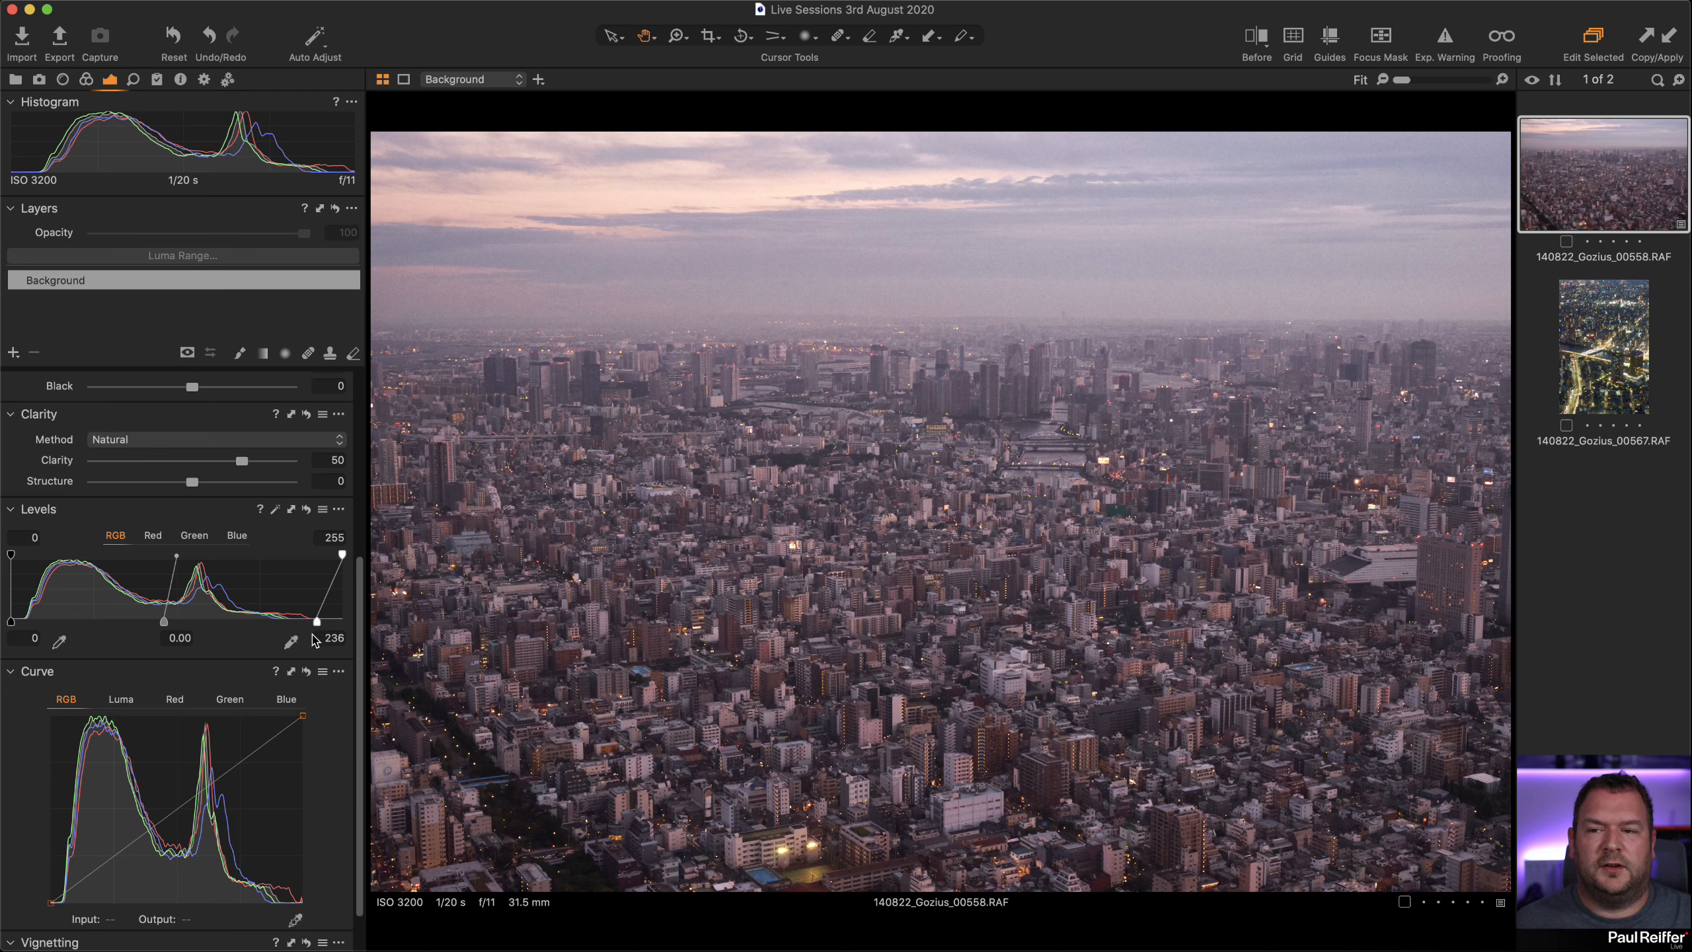
{"action": "left_click_drag", "start_coordinate": [317, 622], "coordinate": [322, 623]}
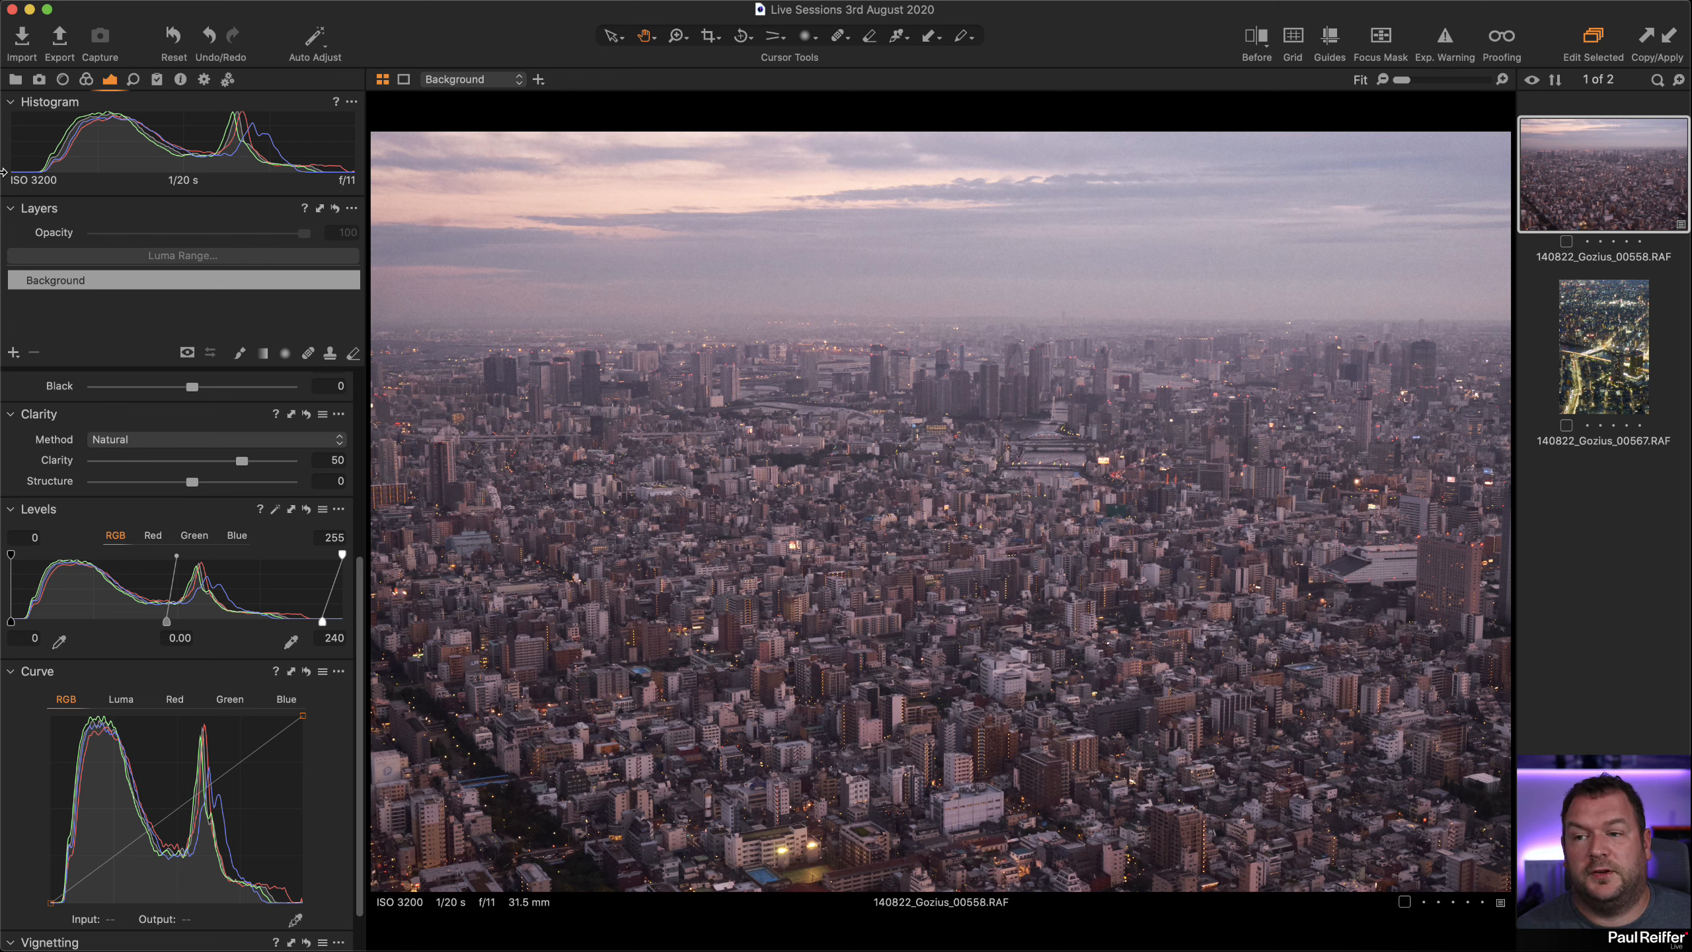
{"action": "left_click_drag", "start_coordinate": [11, 621], "coordinate": [25, 625]}
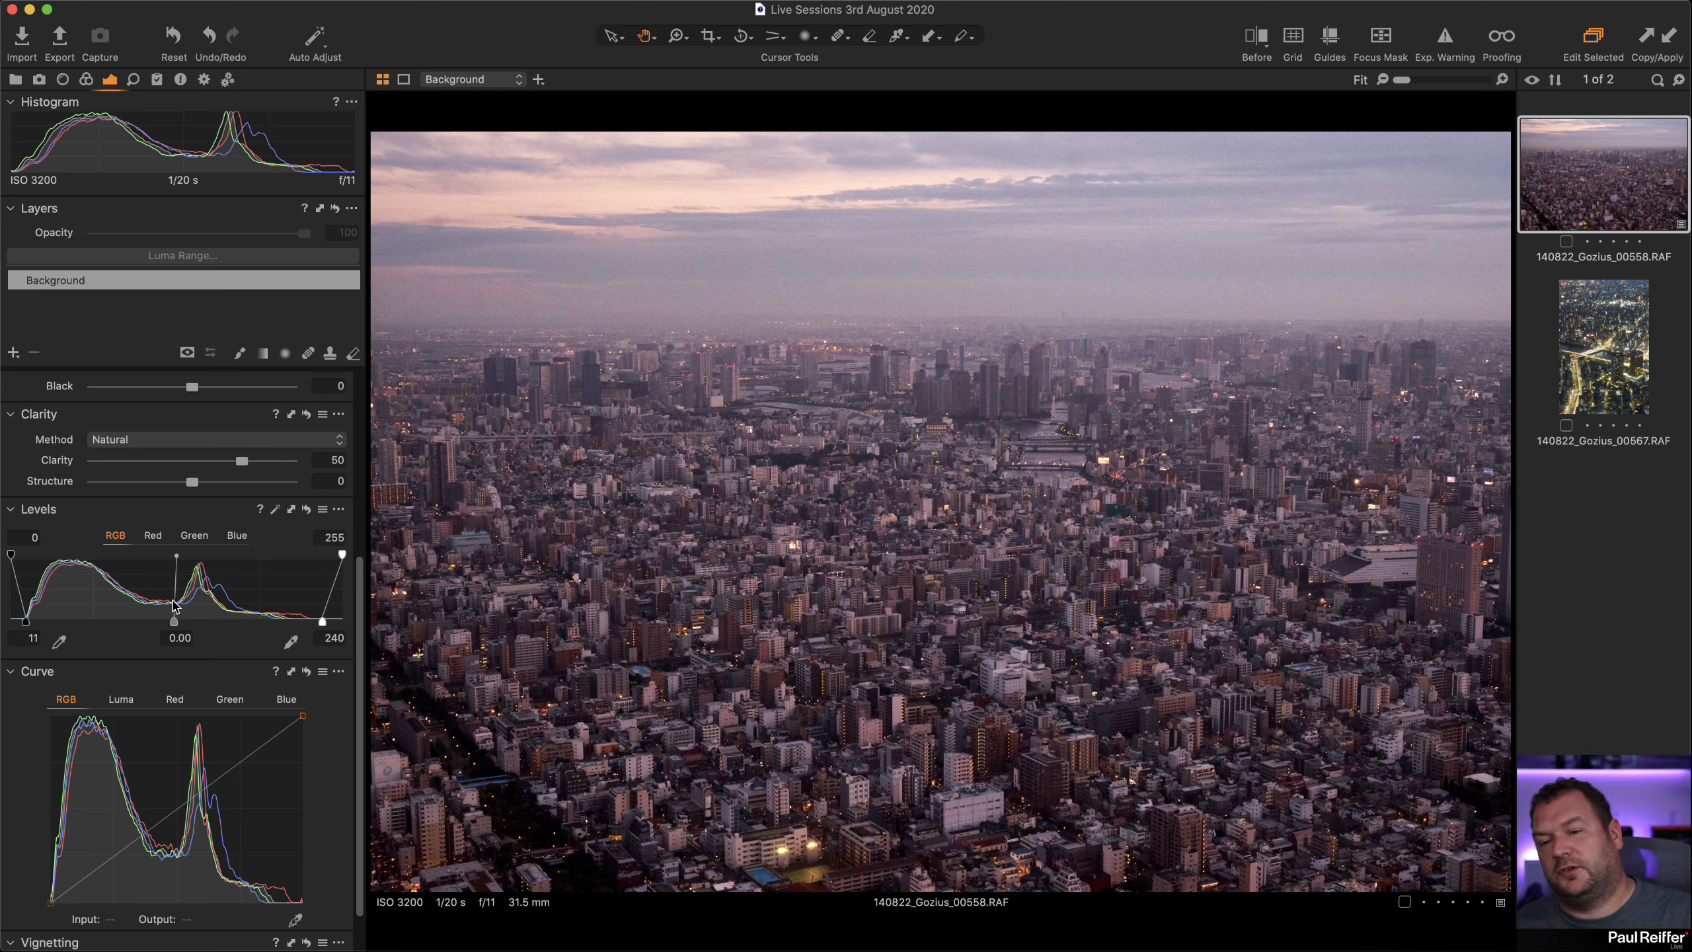
Try High Dynamic Range shadow and highlight adjustments and reset both to 0
{"action": "scroll", "coordinate": [170, 601], "scroll_direction": "up", "scroll_amount": 5}
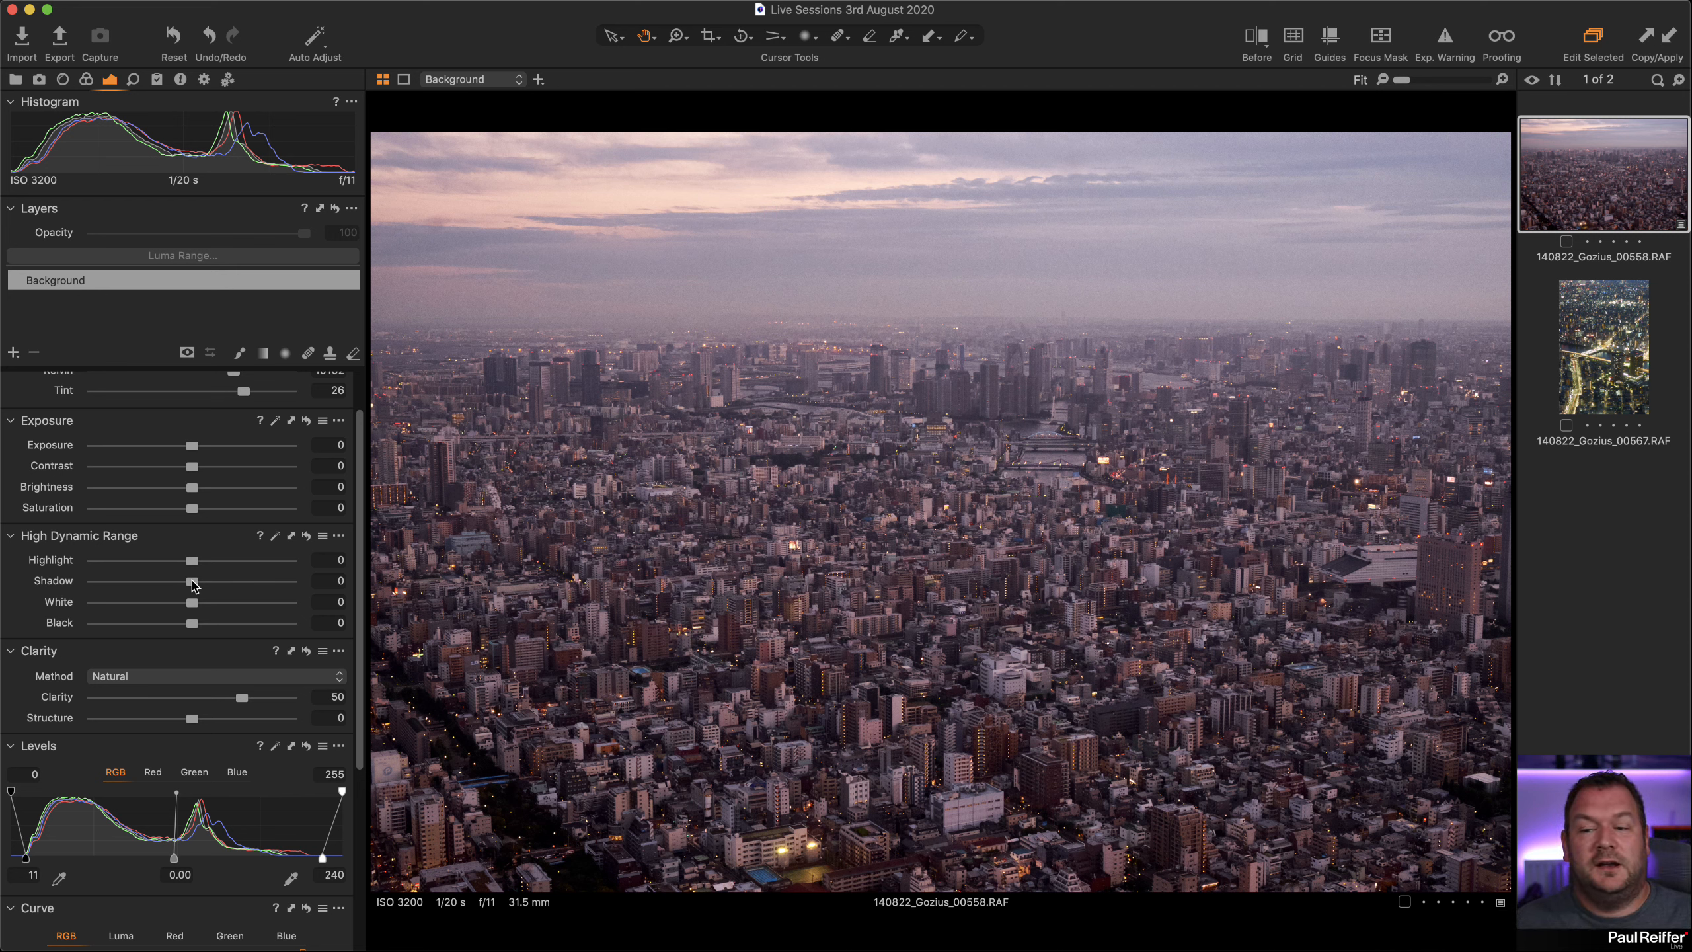
{"action": "left_click_drag", "start_coordinate": [192, 582], "coordinate": [245, 562]}
{"action": "double_click", "coordinate": [150, 583]}
{"action": "double_click", "coordinate": [246, 562]}
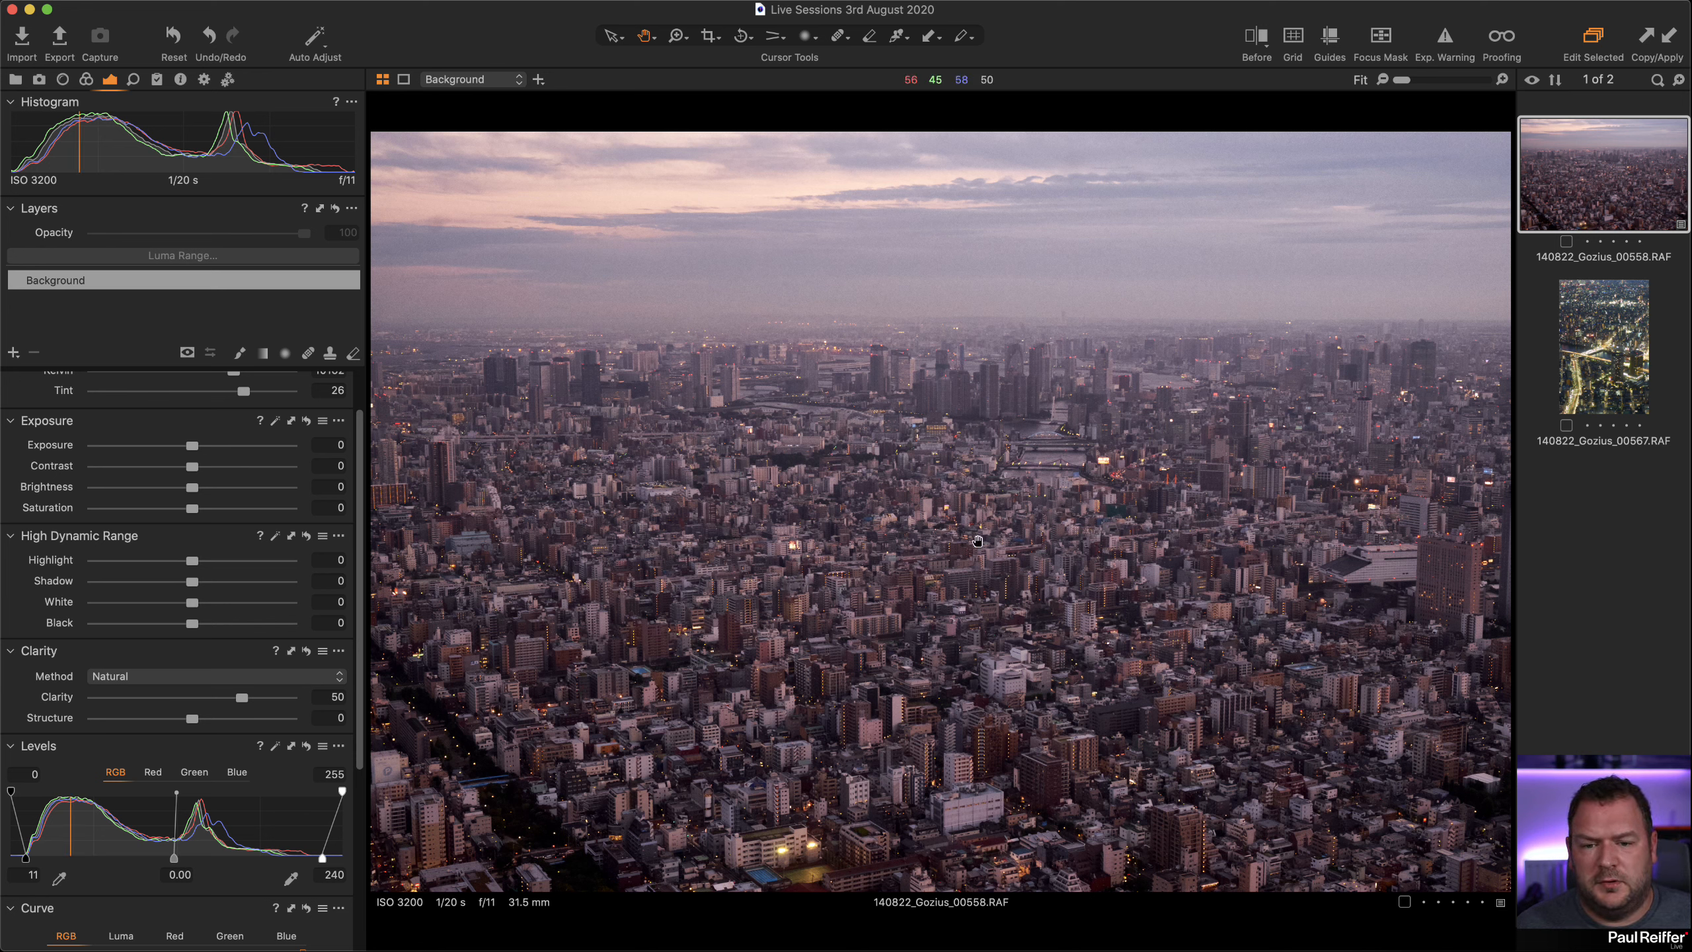
Lower the High Dynamic Range highlights to -31 and check the sky and horizon at 100%
{"action": "left_click_drag", "start_coordinate": [199, 555], "coordinate": [161, 560]}
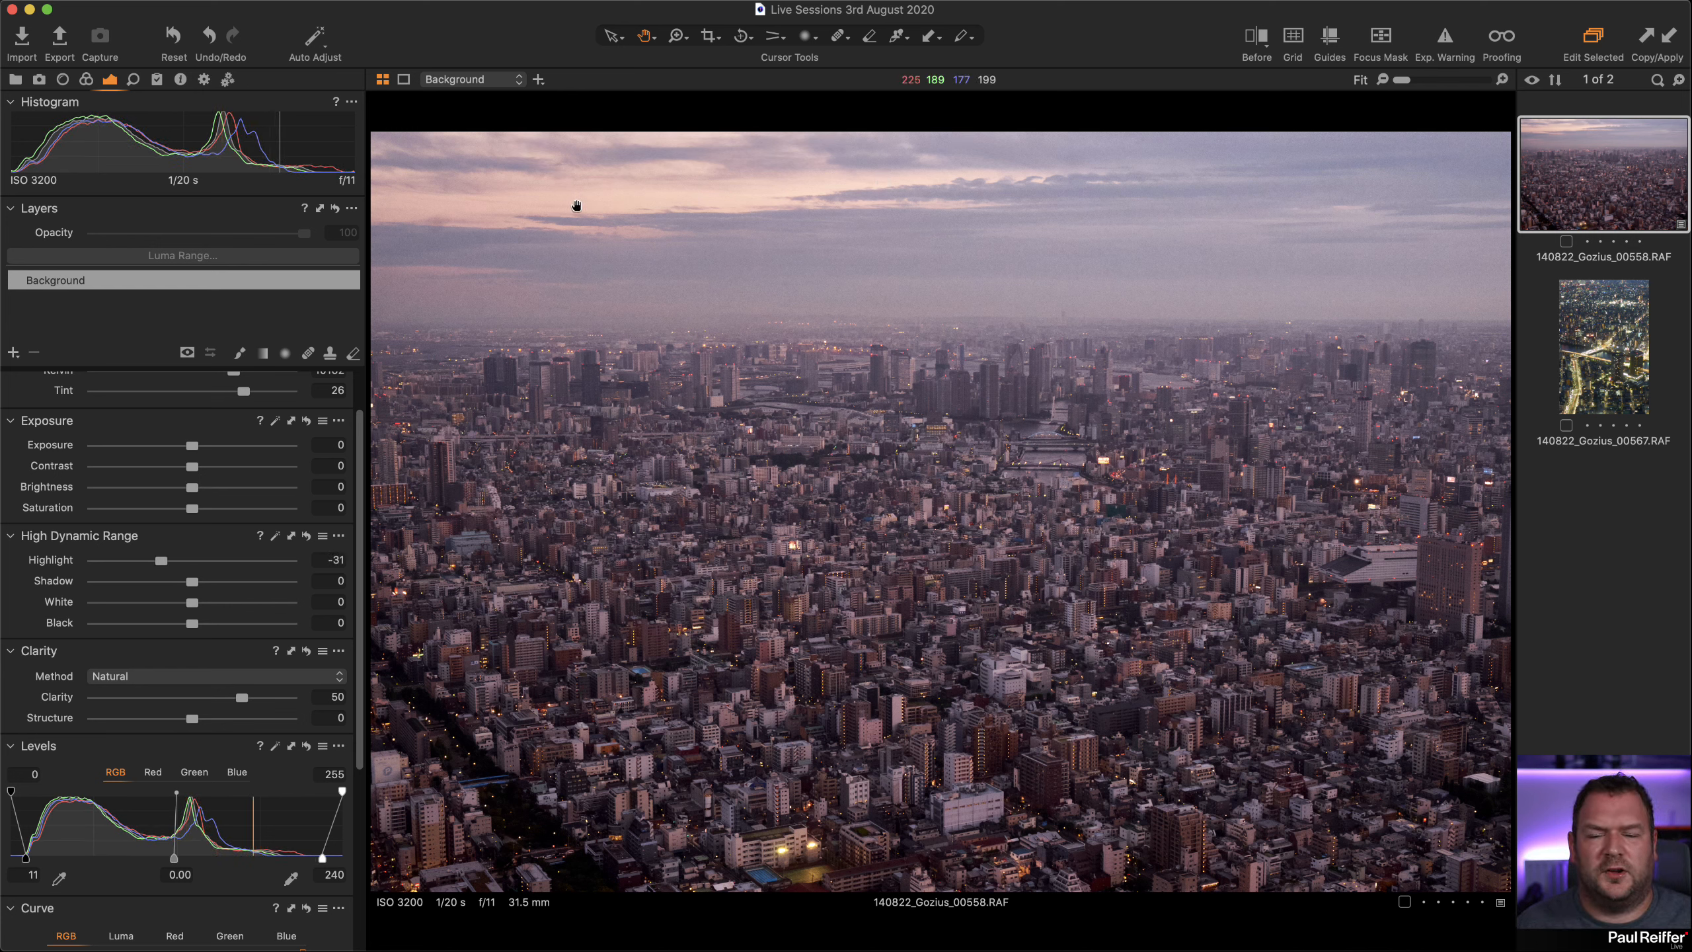
{"action": "left_click", "coordinate": [967, 316]}
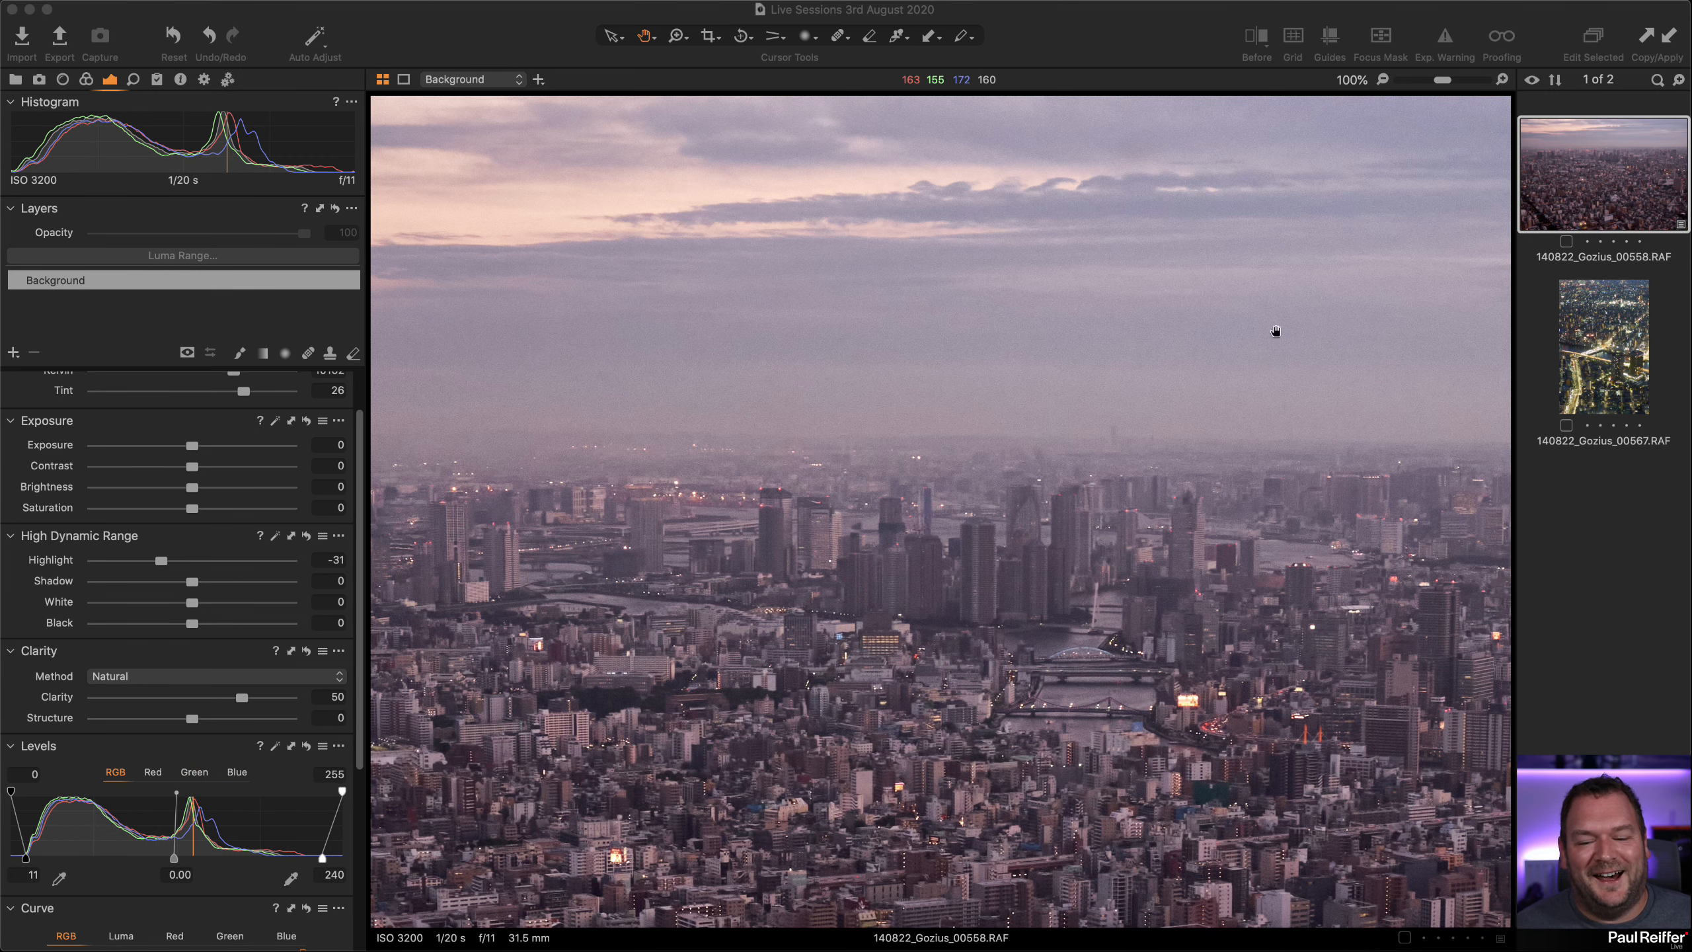
Open the sharpening, noise reduction and film grain settings for the city photo
{"action": "left_click", "coordinate": [136, 82]}
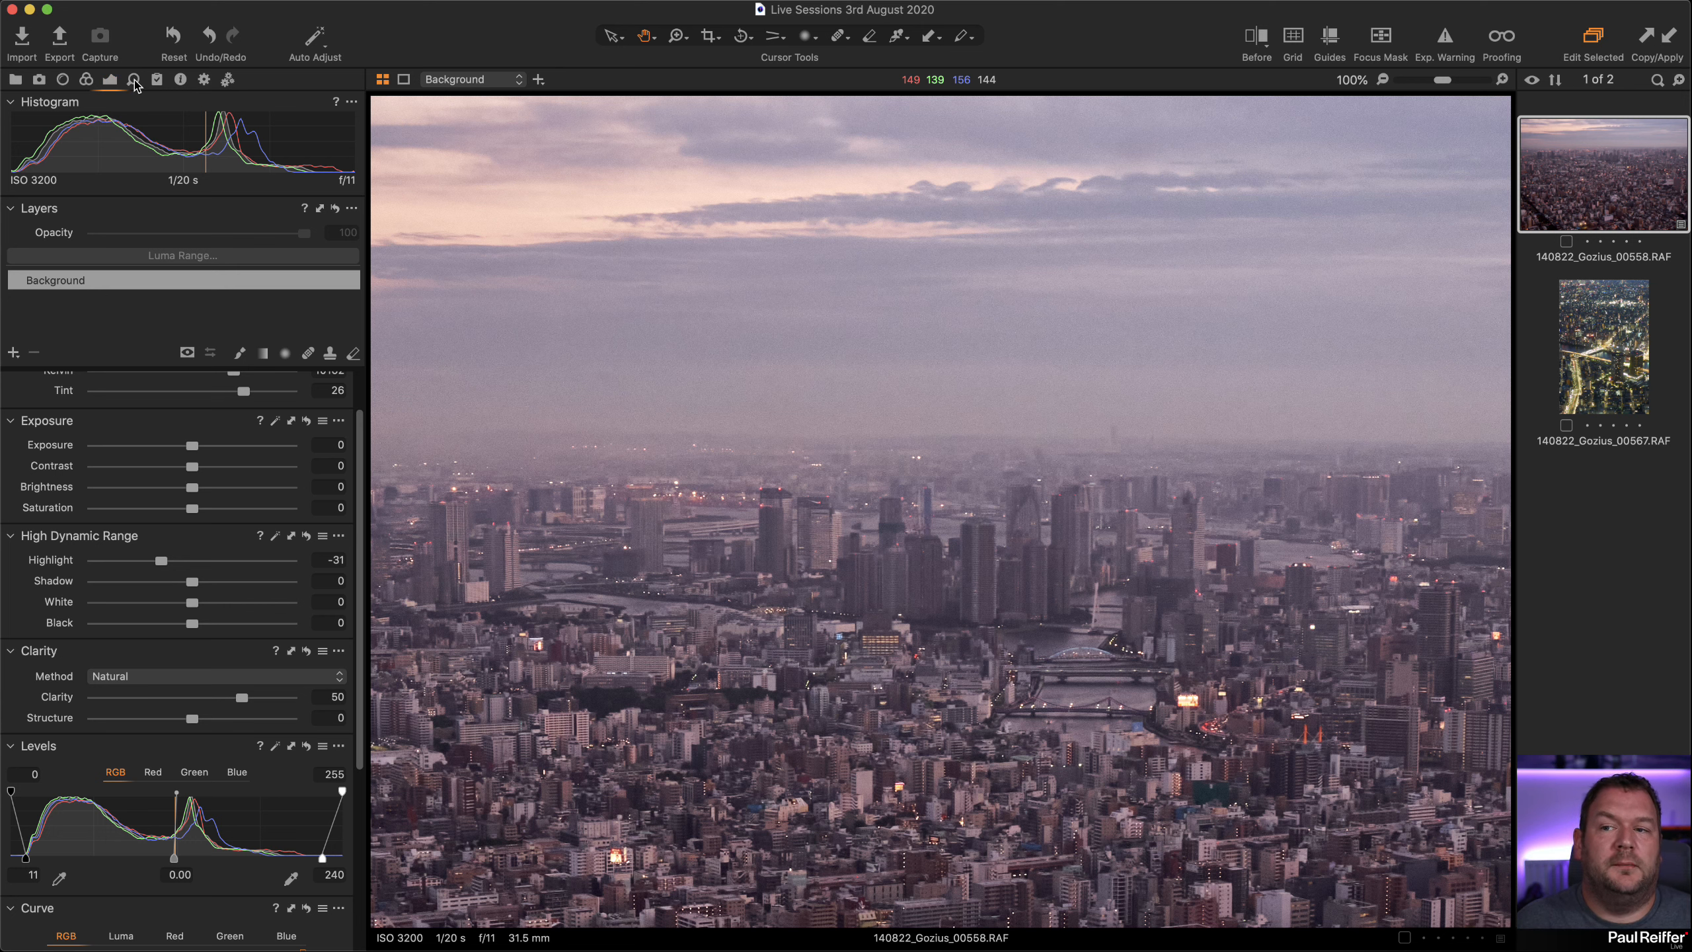
{"action": "left_click", "coordinate": [134, 81]}
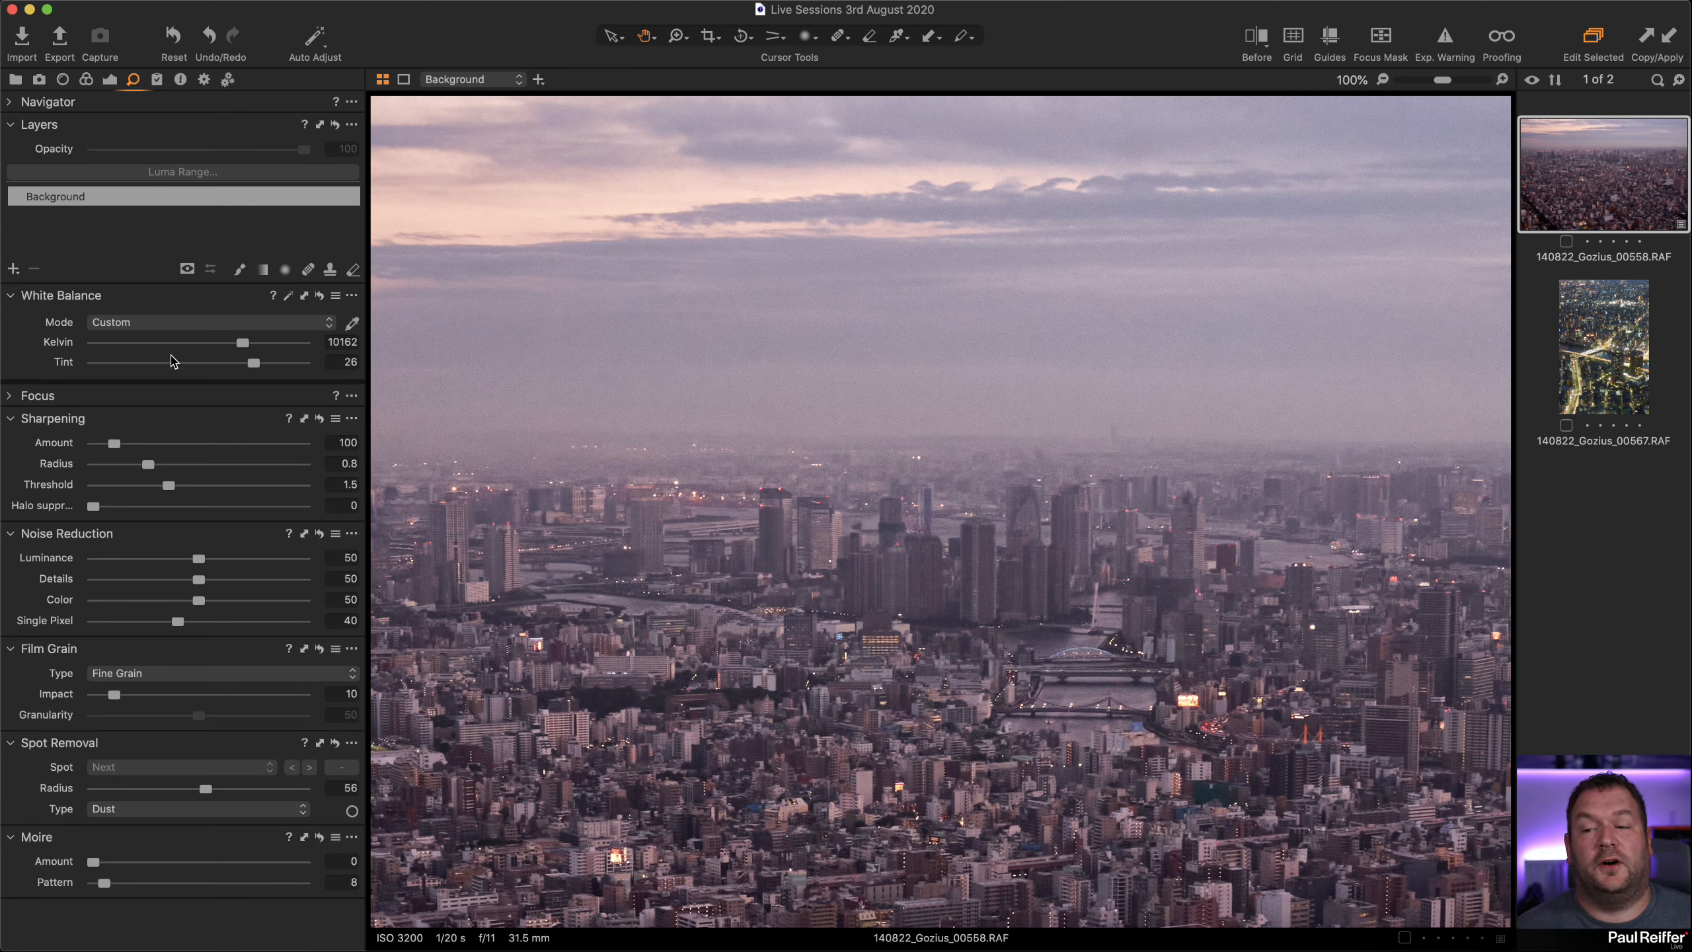
{"action": "left_click", "coordinate": [11, 398]}
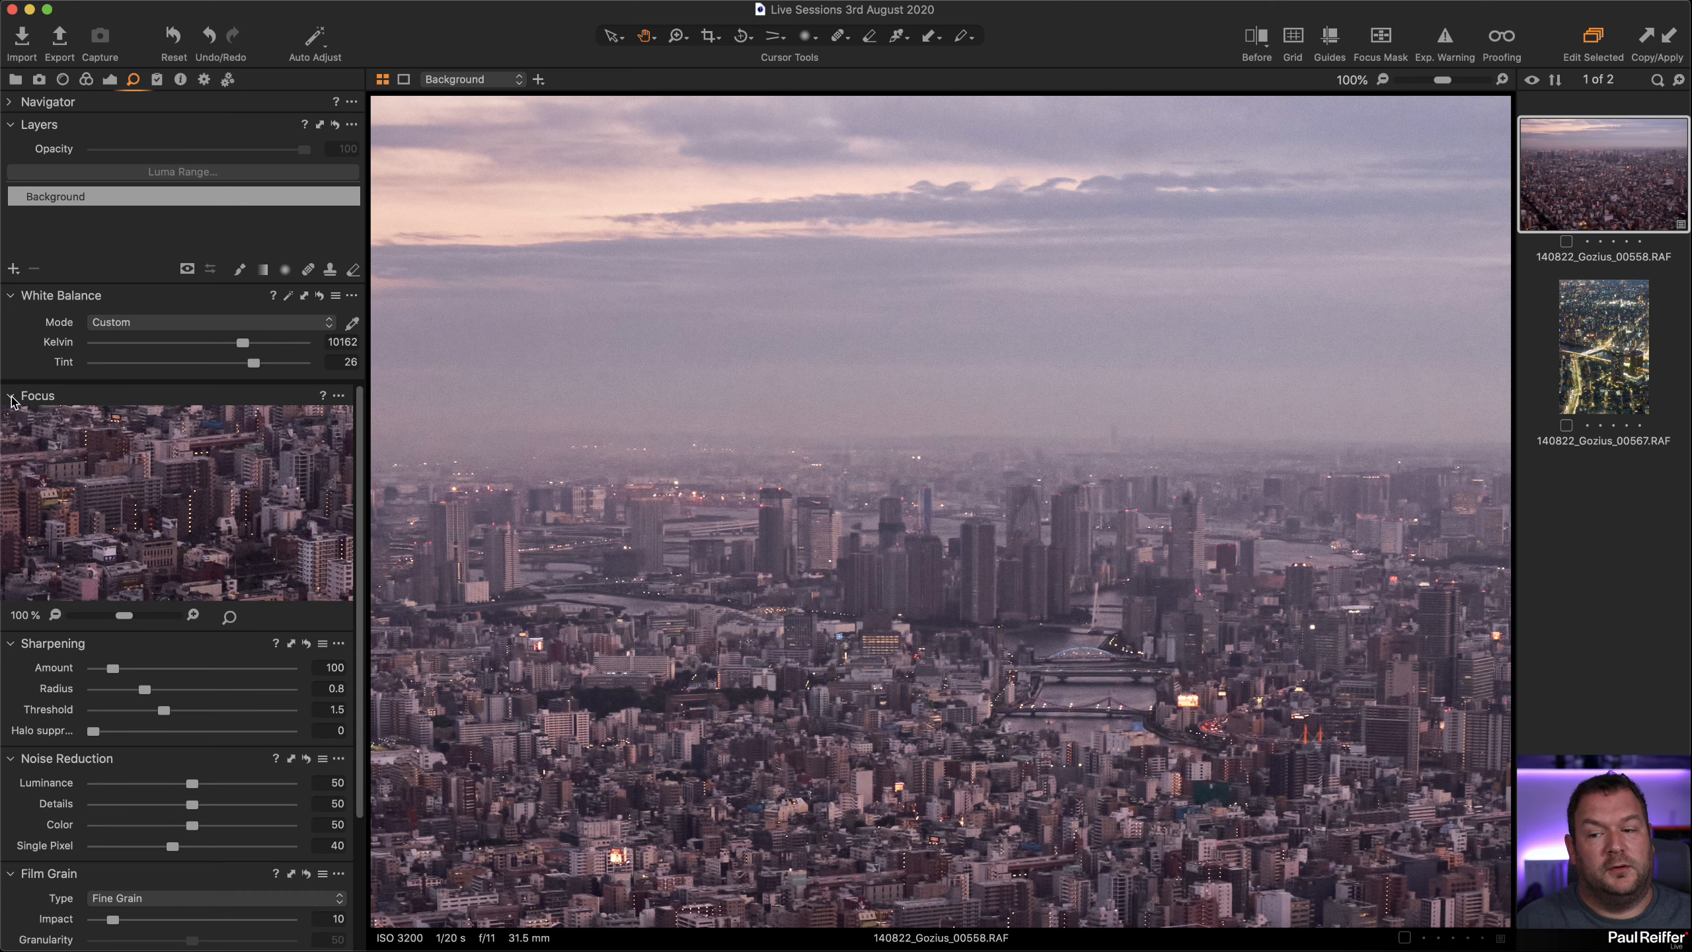
{"action": "left_click", "coordinate": [11, 397]}
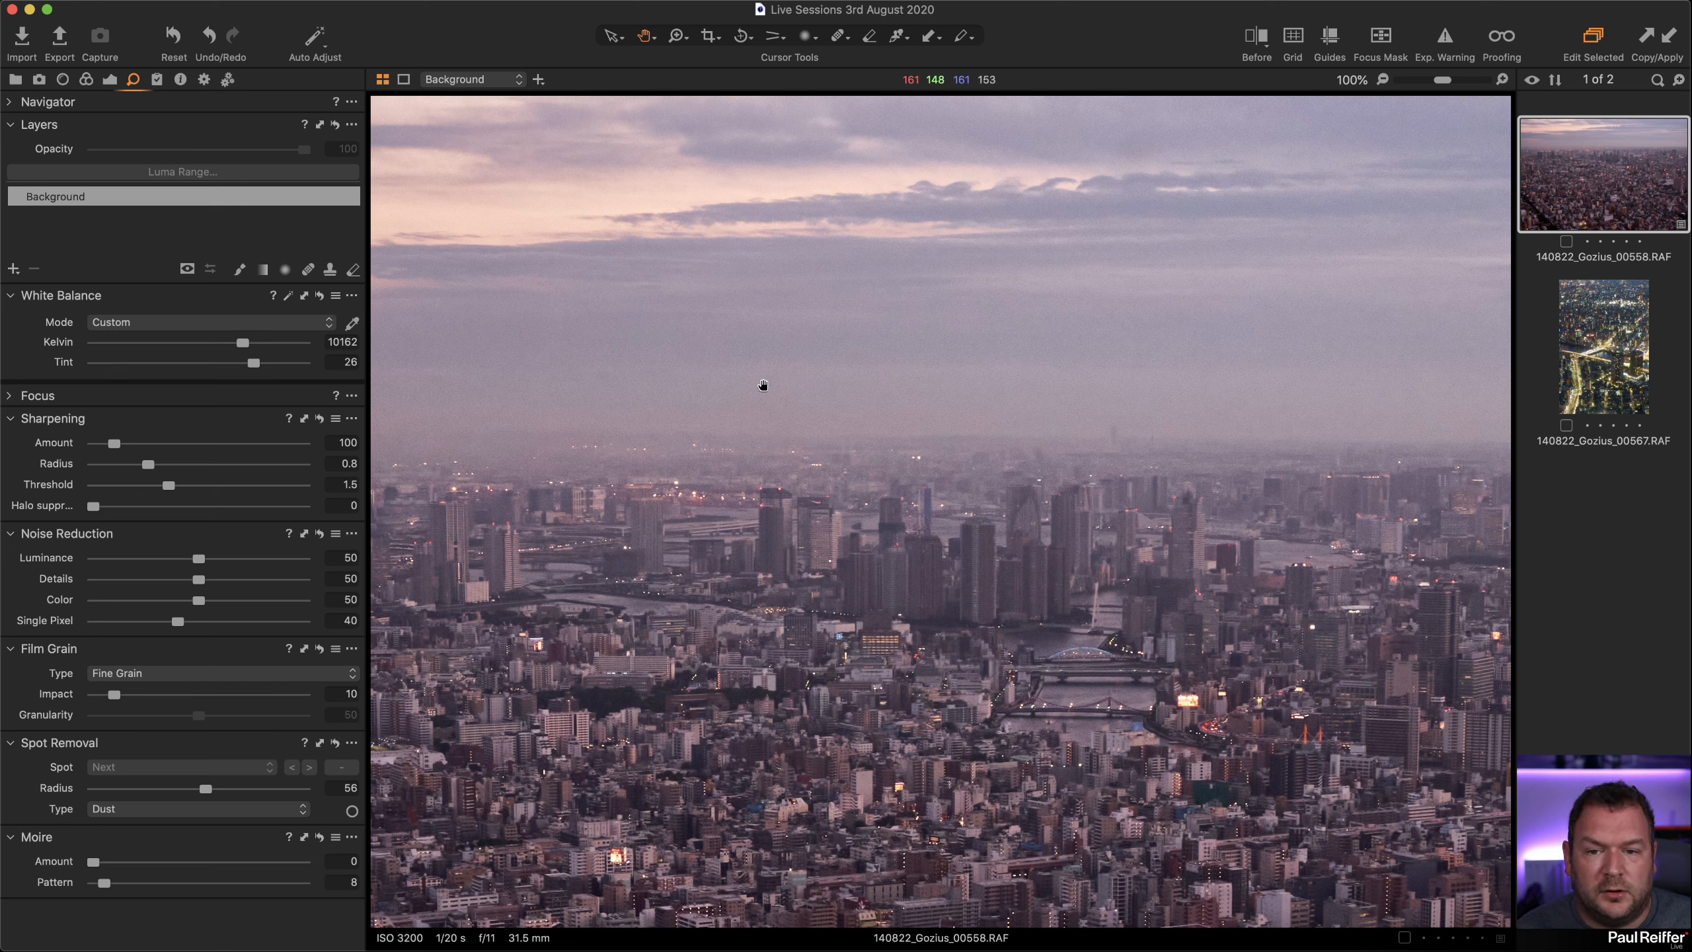
{"action": "left_click_drag", "start_coordinate": [199, 560], "coordinate": [223, 561]}
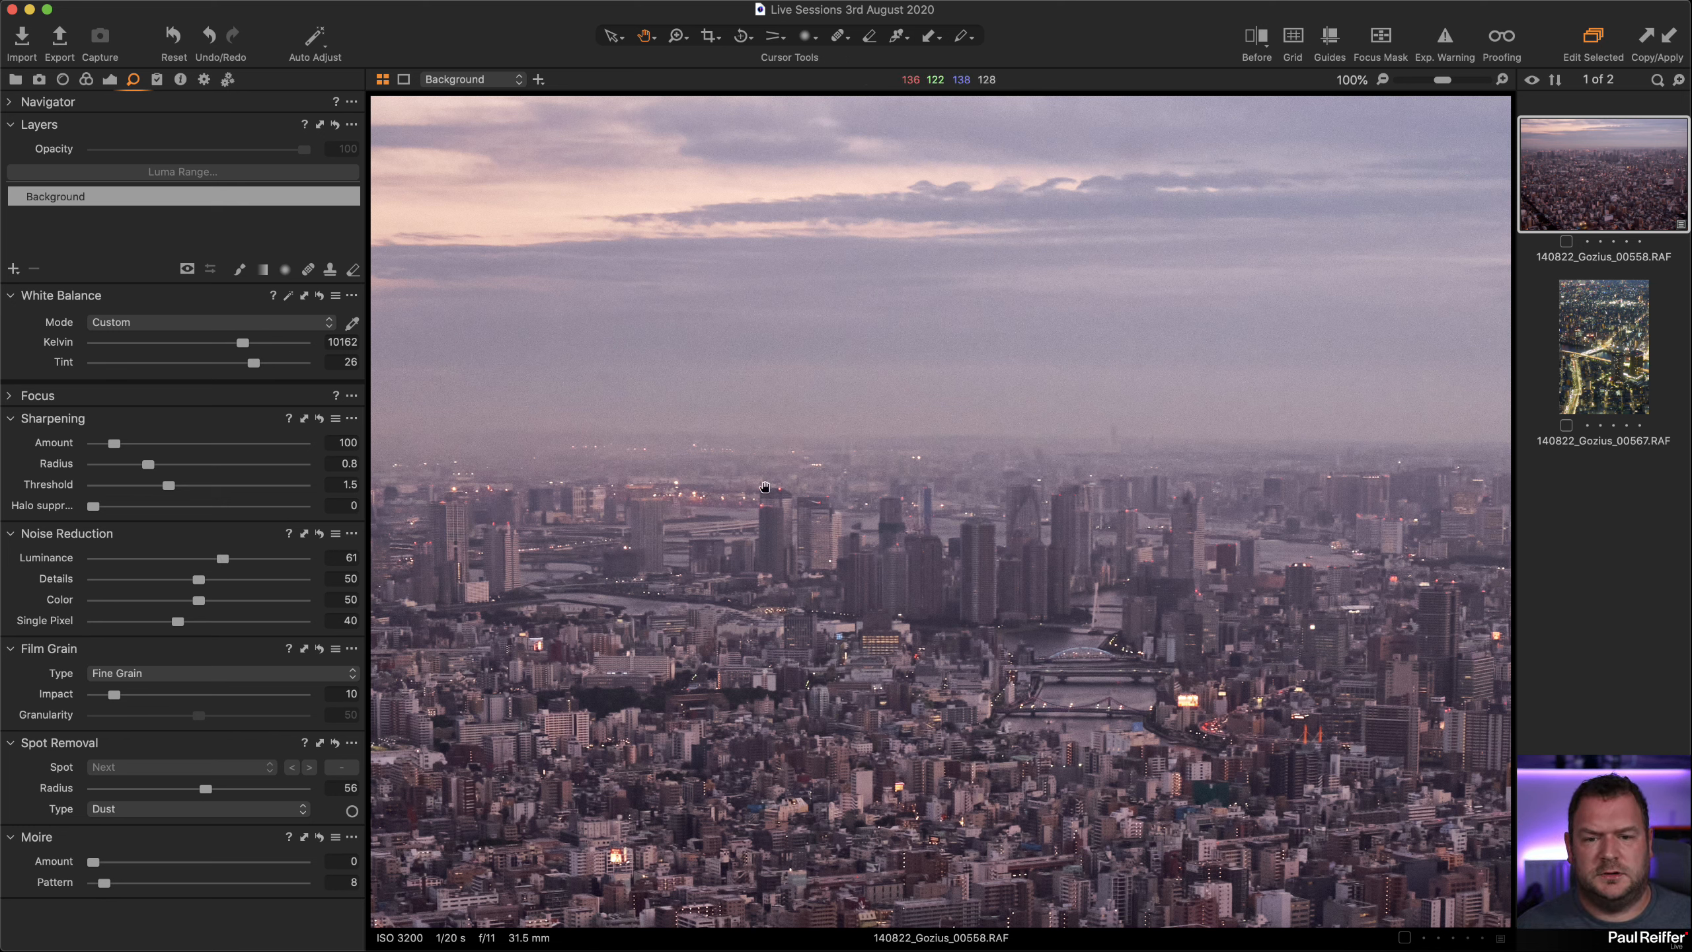
{"action": "double_click", "coordinate": [223, 559]}
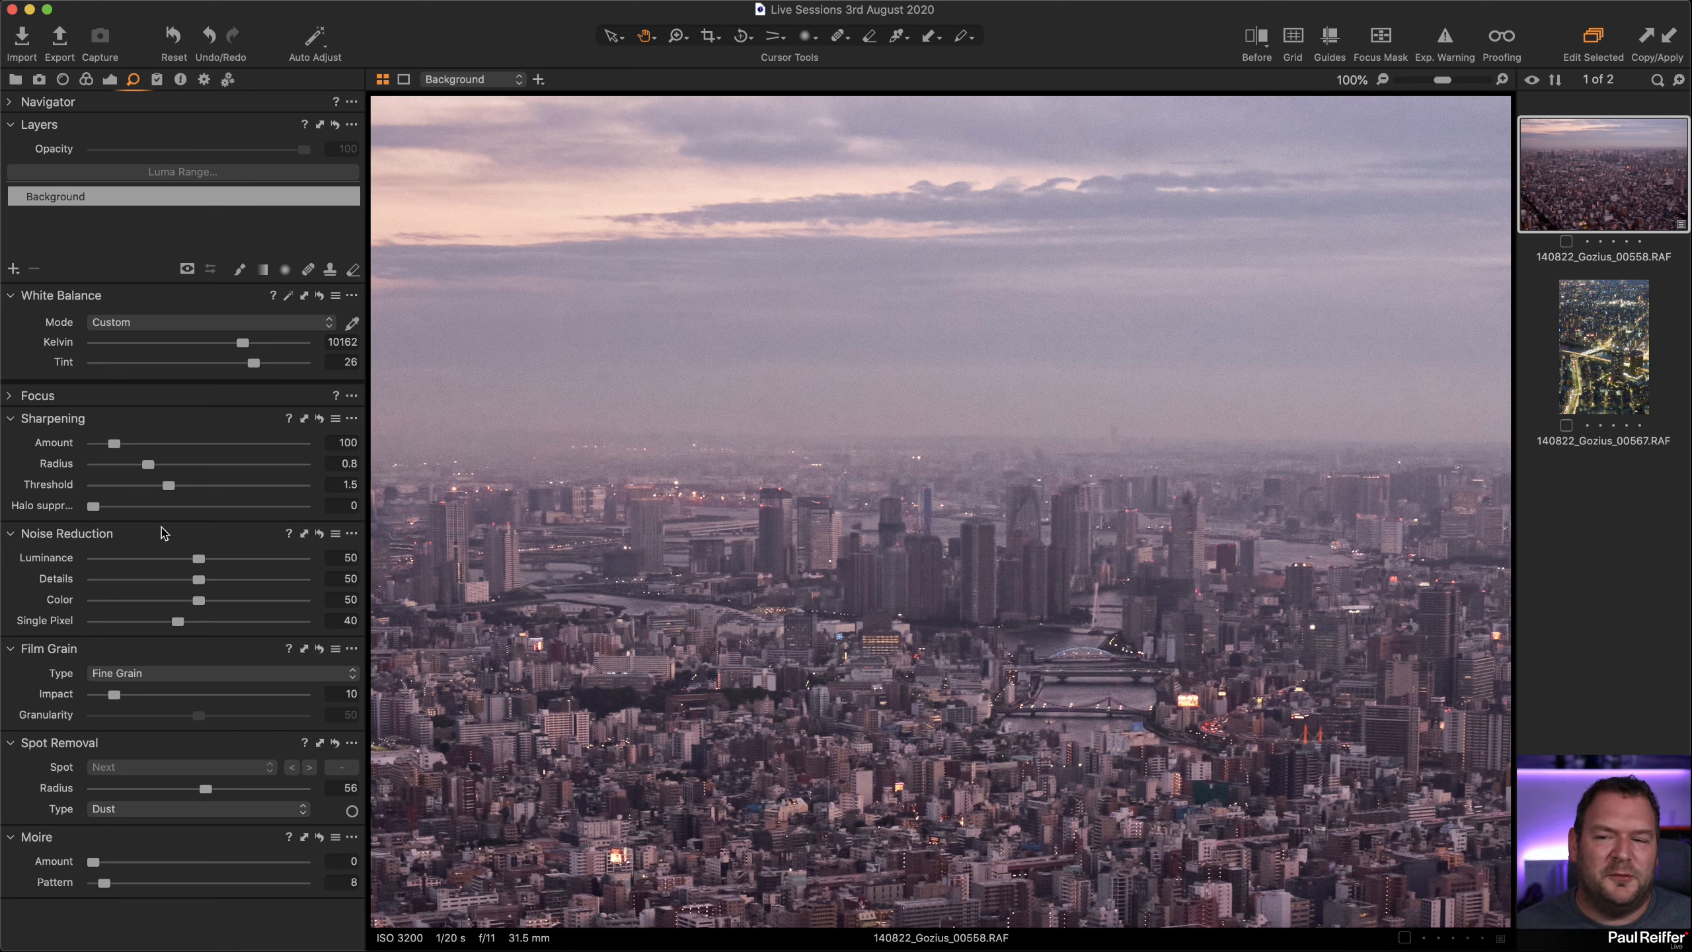
Set noise reduction Luminance to 57 and sharpening to Amount 229, Radius 0.6 and Threshold 1.9
{"action": "left_click_drag", "start_coordinate": [199, 558], "coordinate": [213, 562]}
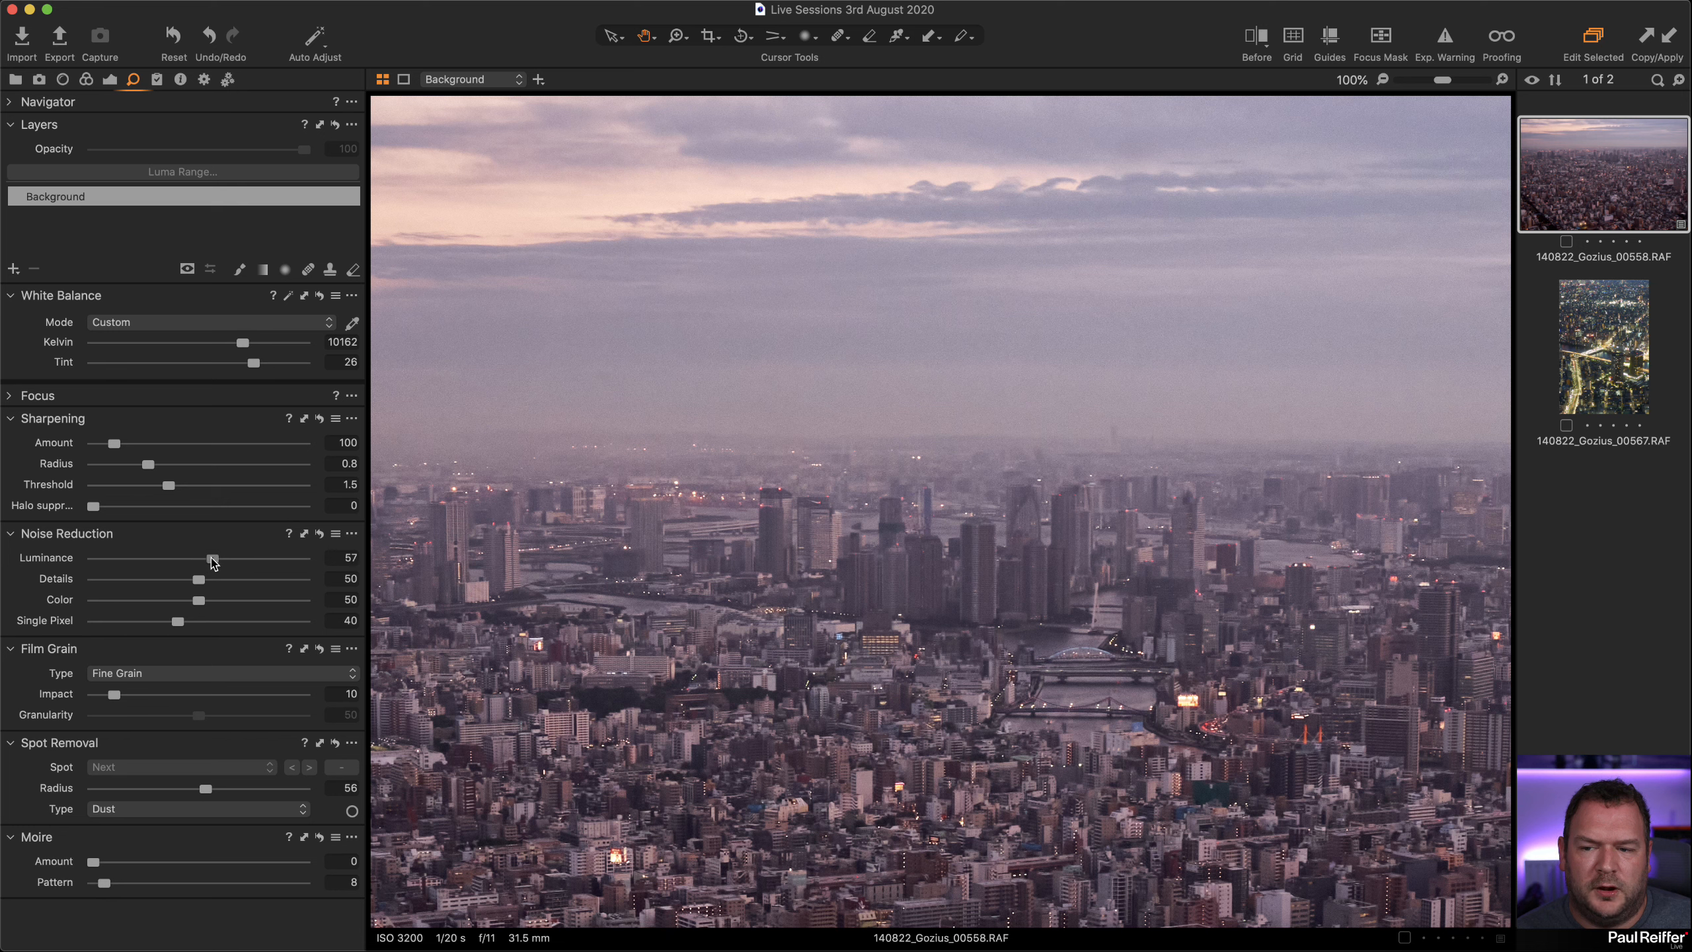
{"action": "mouse_move", "coordinate": [114, 446]}
{"action": "left_mouse_down"}
{"action": "mouse_move", "coordinate": [181, 491]}
{"action": "mouse_move", "coordinate": [130, 471]}
{"action": "mouse_move", "coordinate": [143, 448]}
{"action": "left_mouse_up"}
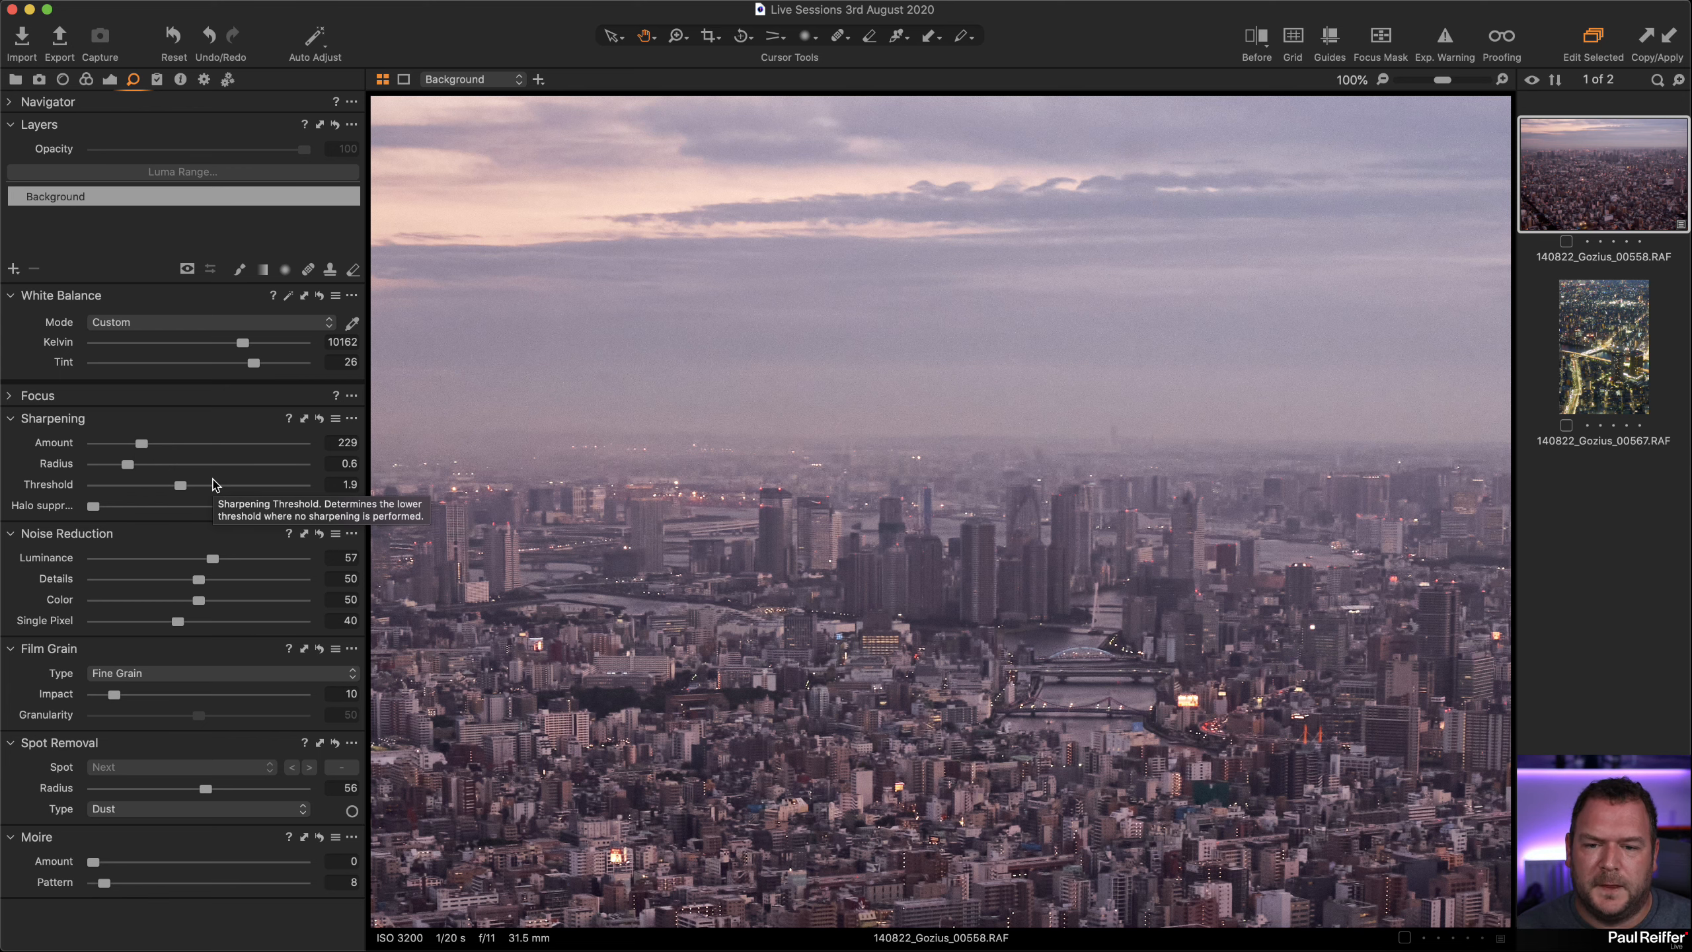
Inspect the noise and sharpness of the sky and skyline at 100% in several areas of the city photo
{"action": "double_click", "coordinate": [947, 466]}
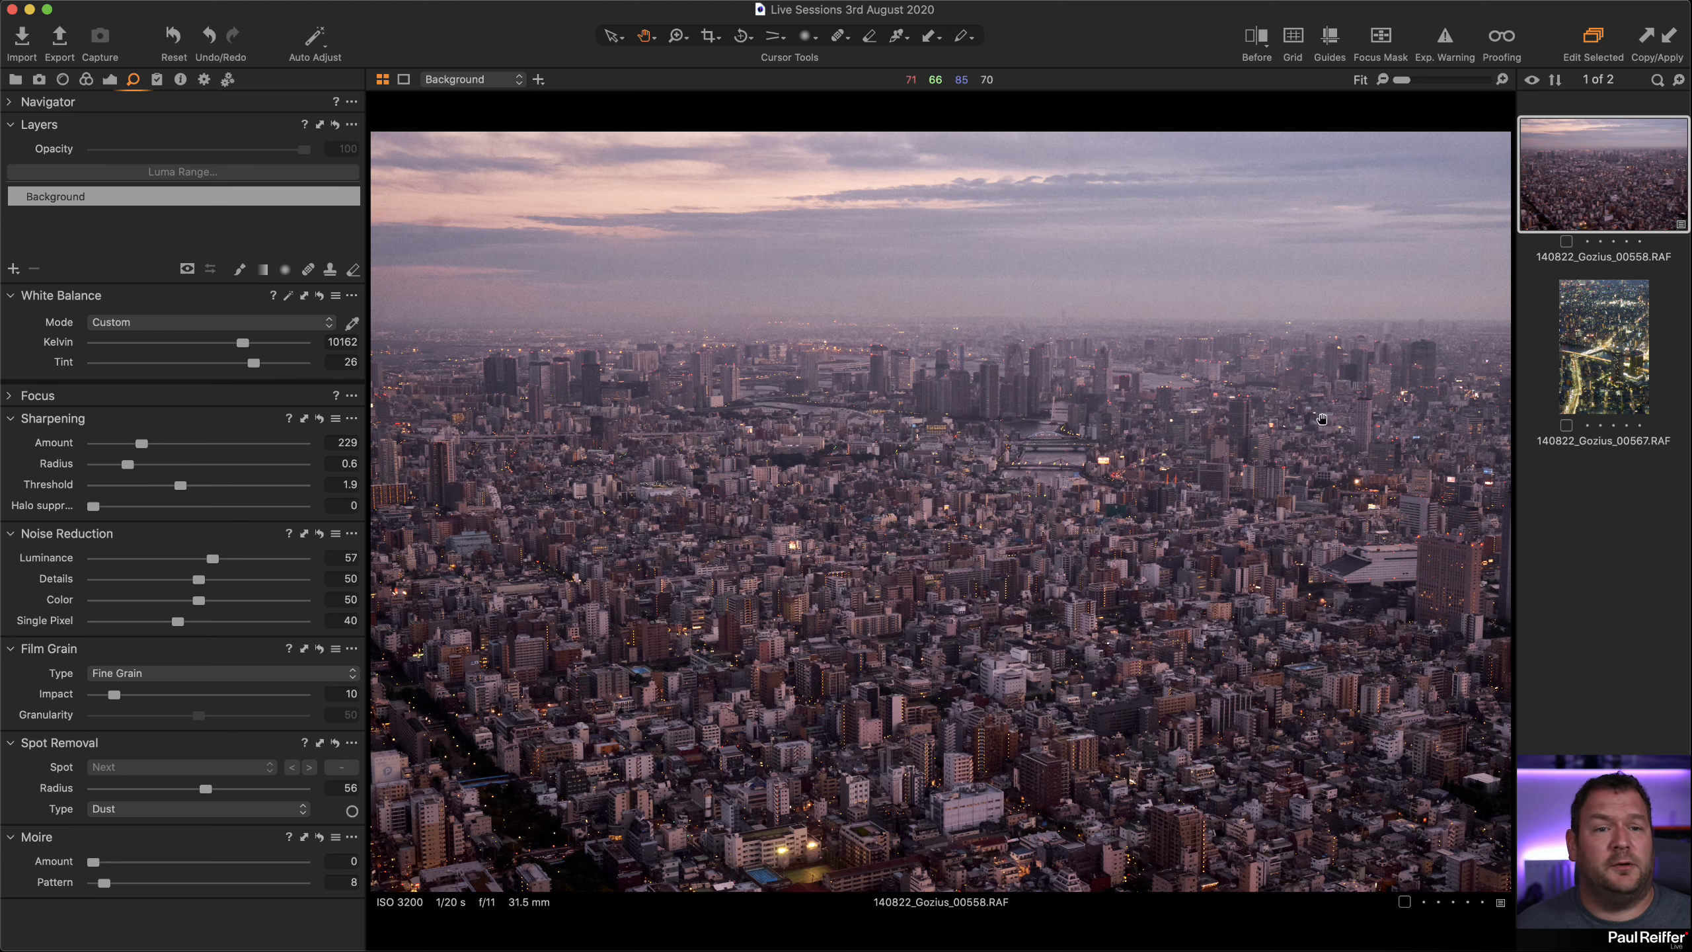
{"action": "double_click", "coordinate": [1021, 261]}
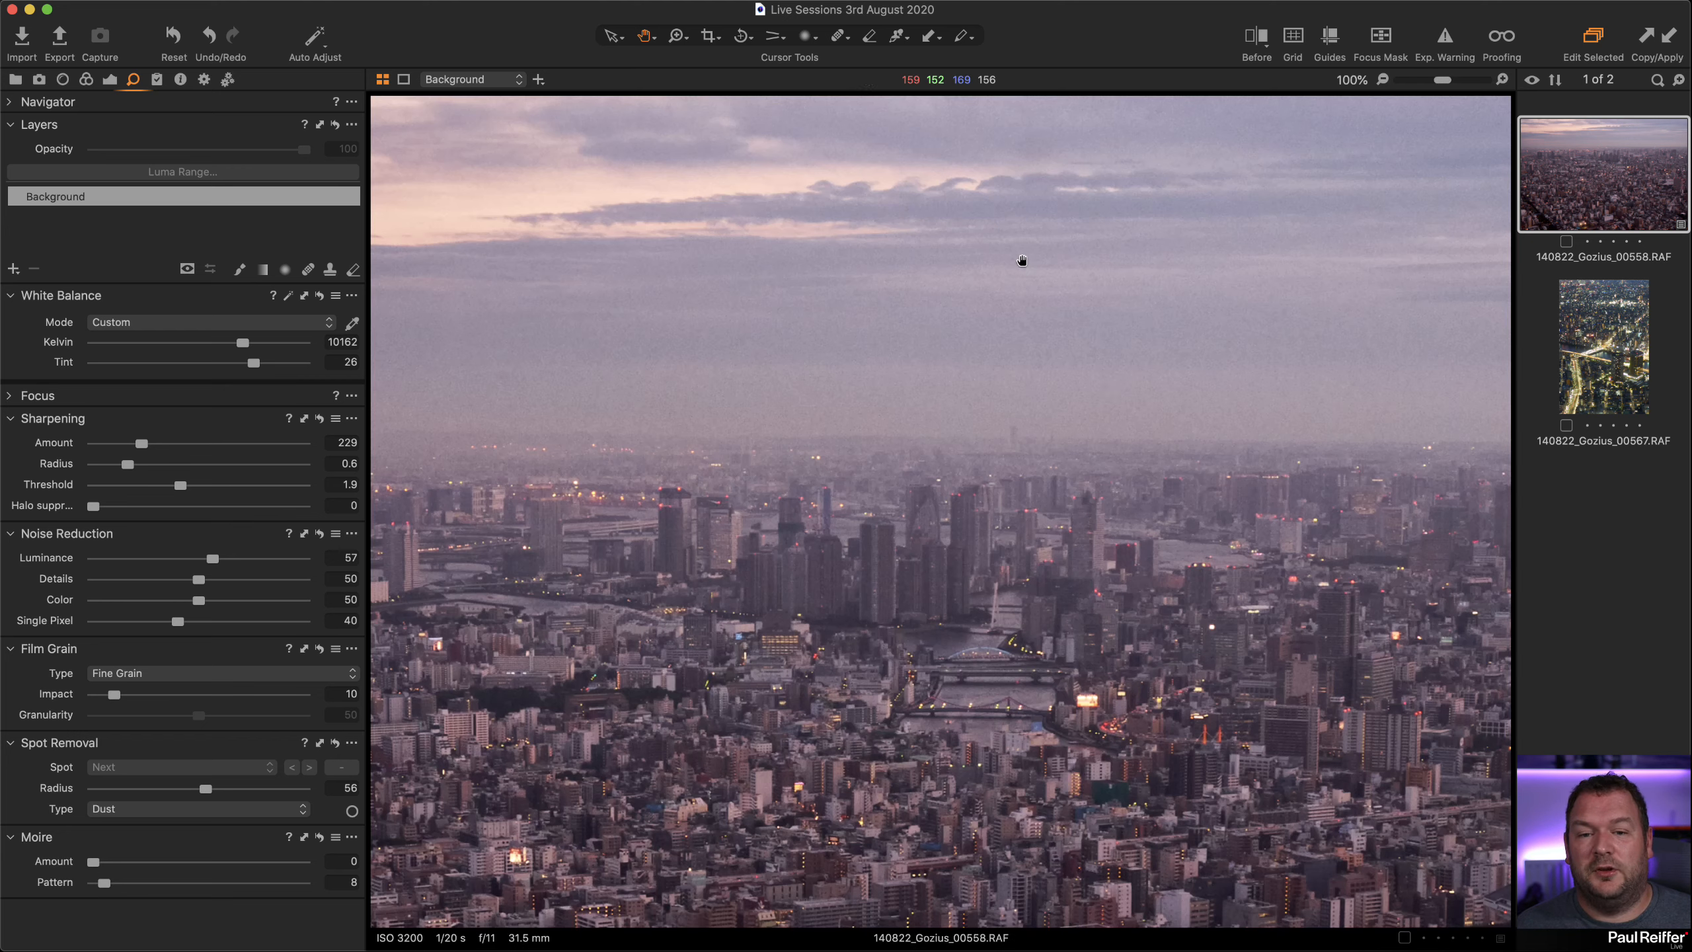
{"action": "left_click_drag", "start_coordinate": [1205, 457], "coordinate": [741, 493]}
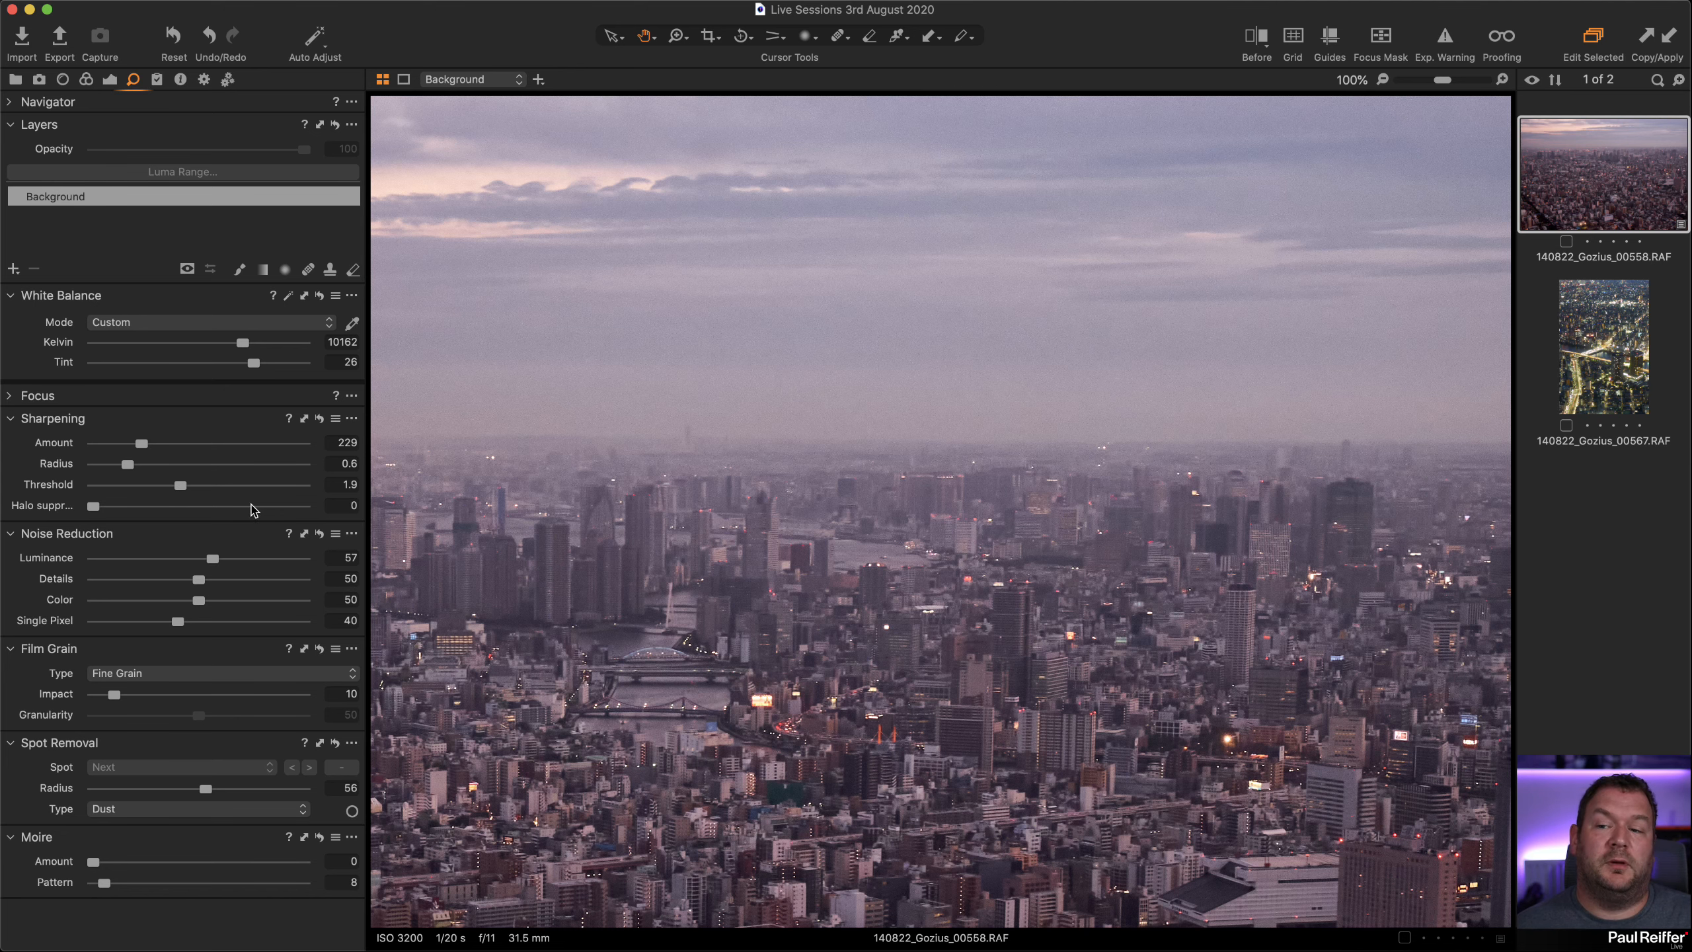
{"action": "double_click", "coordinate": [1047, 427]}
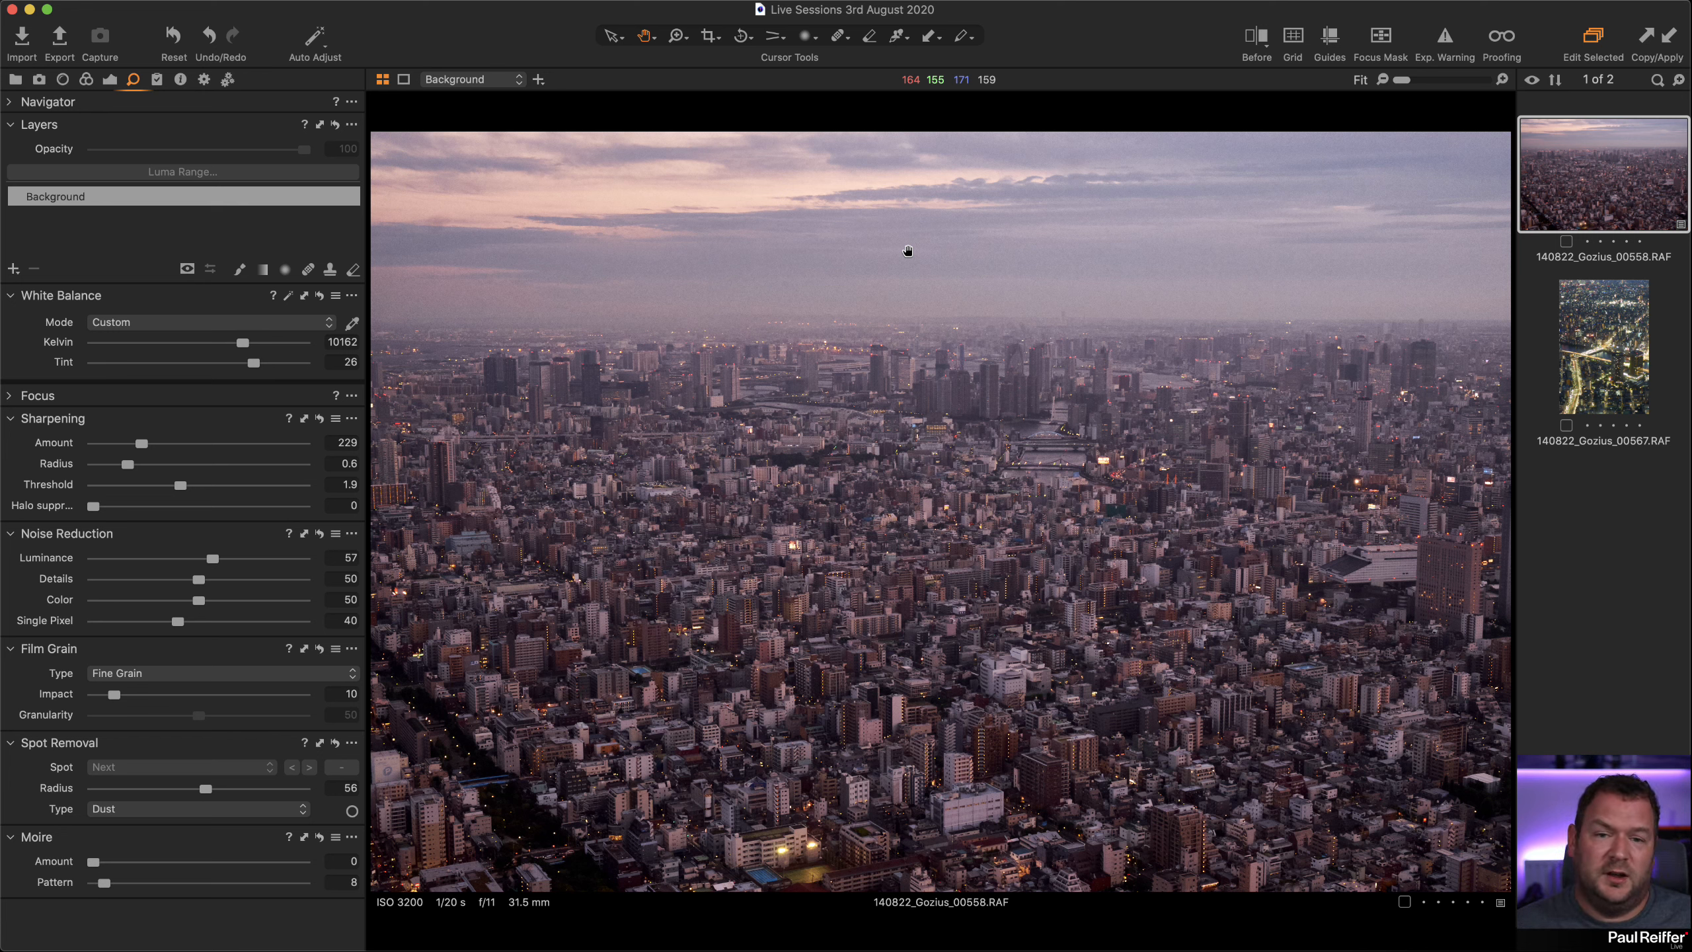
{"action": "left_click", "coordinate": [674, 282]}
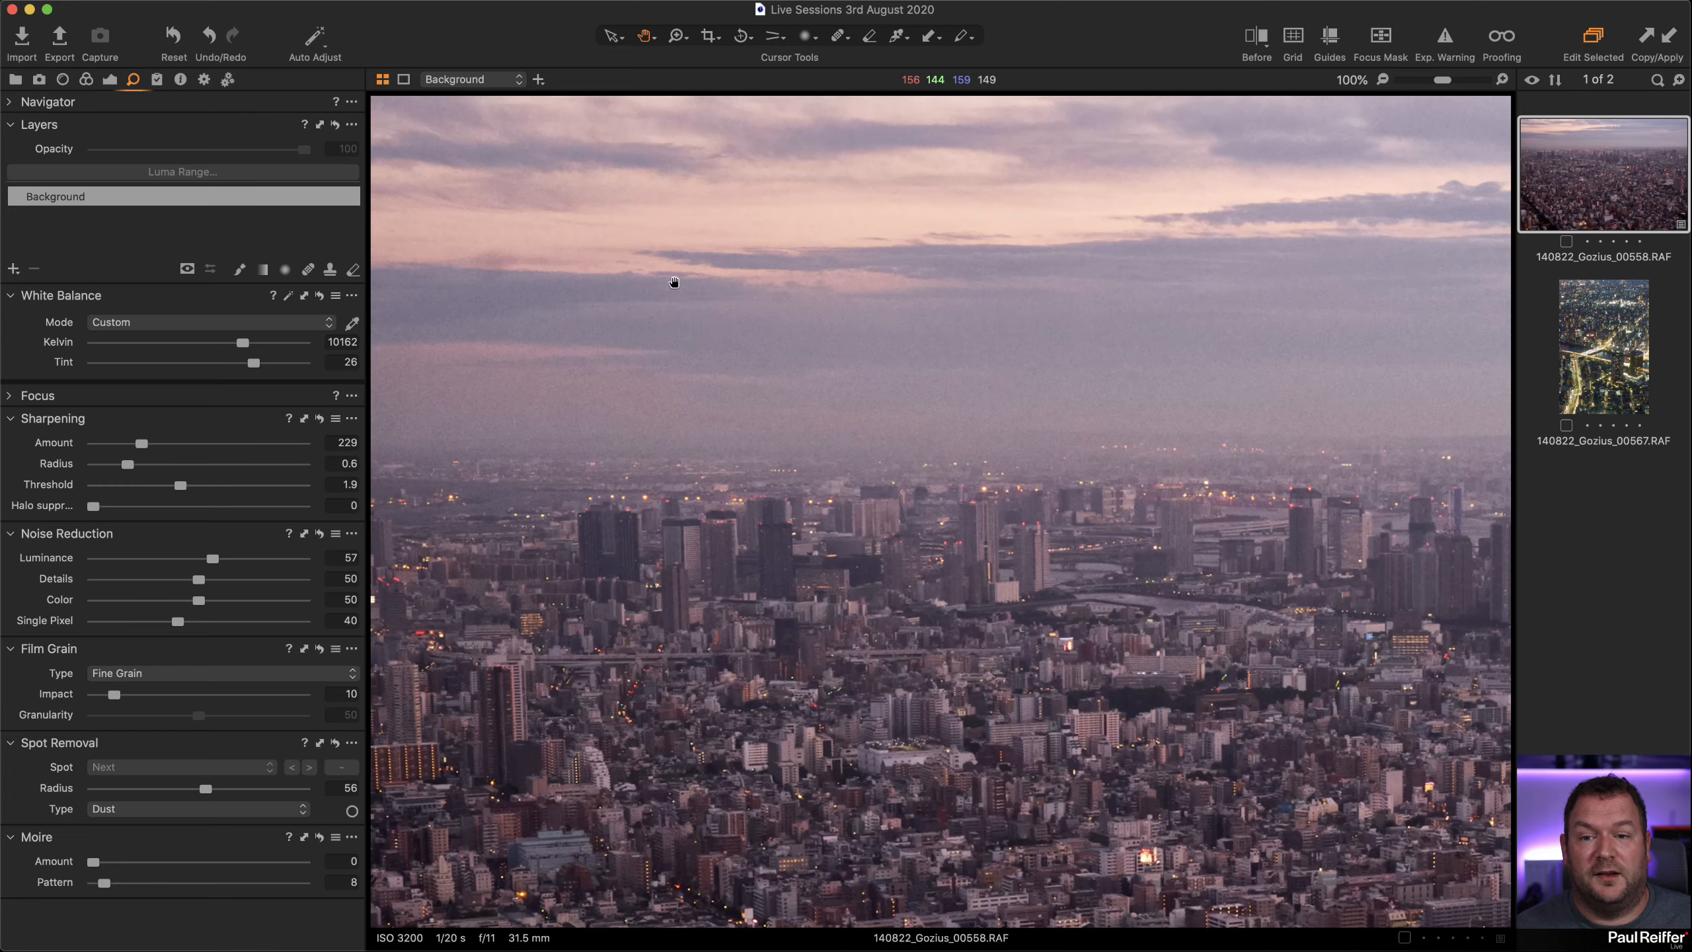
{"action": "double_click", "coordinate": [934, 403]}
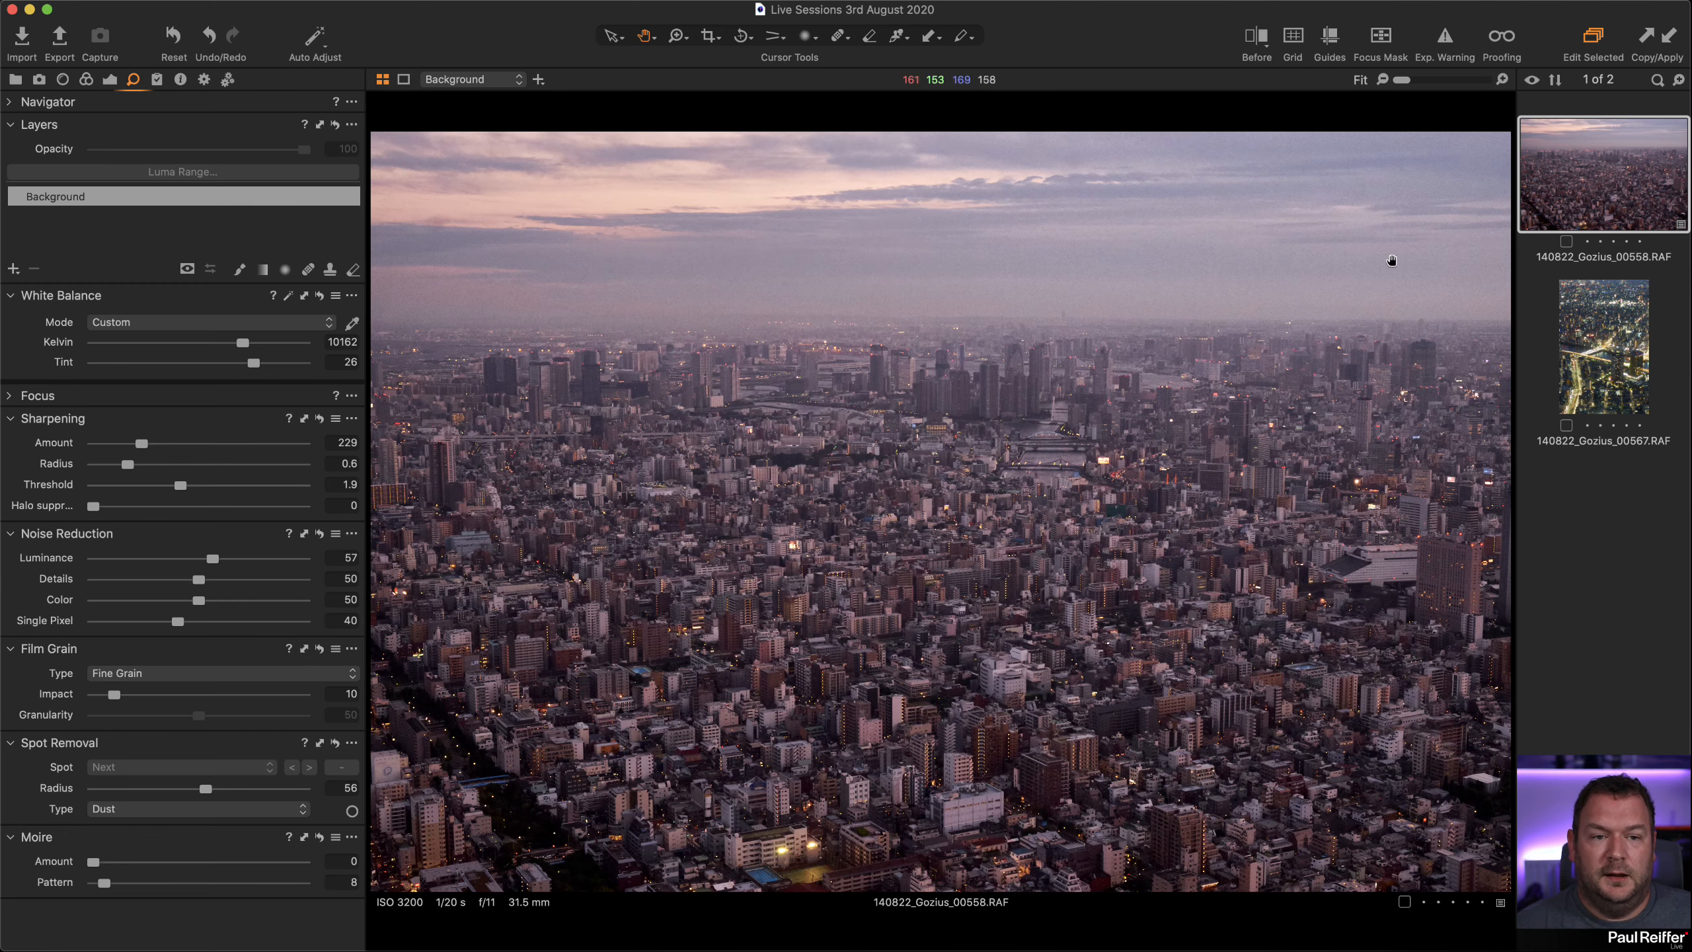
Turn on the split before/after view and sweep the divider across the city photo to compare the edit with the original
{"action": "left_click", "coordinate": [1255, 36]}
{"action": "left_click_drag", "start_coordinate": [946, 510], "coordinate": [789, 547]}
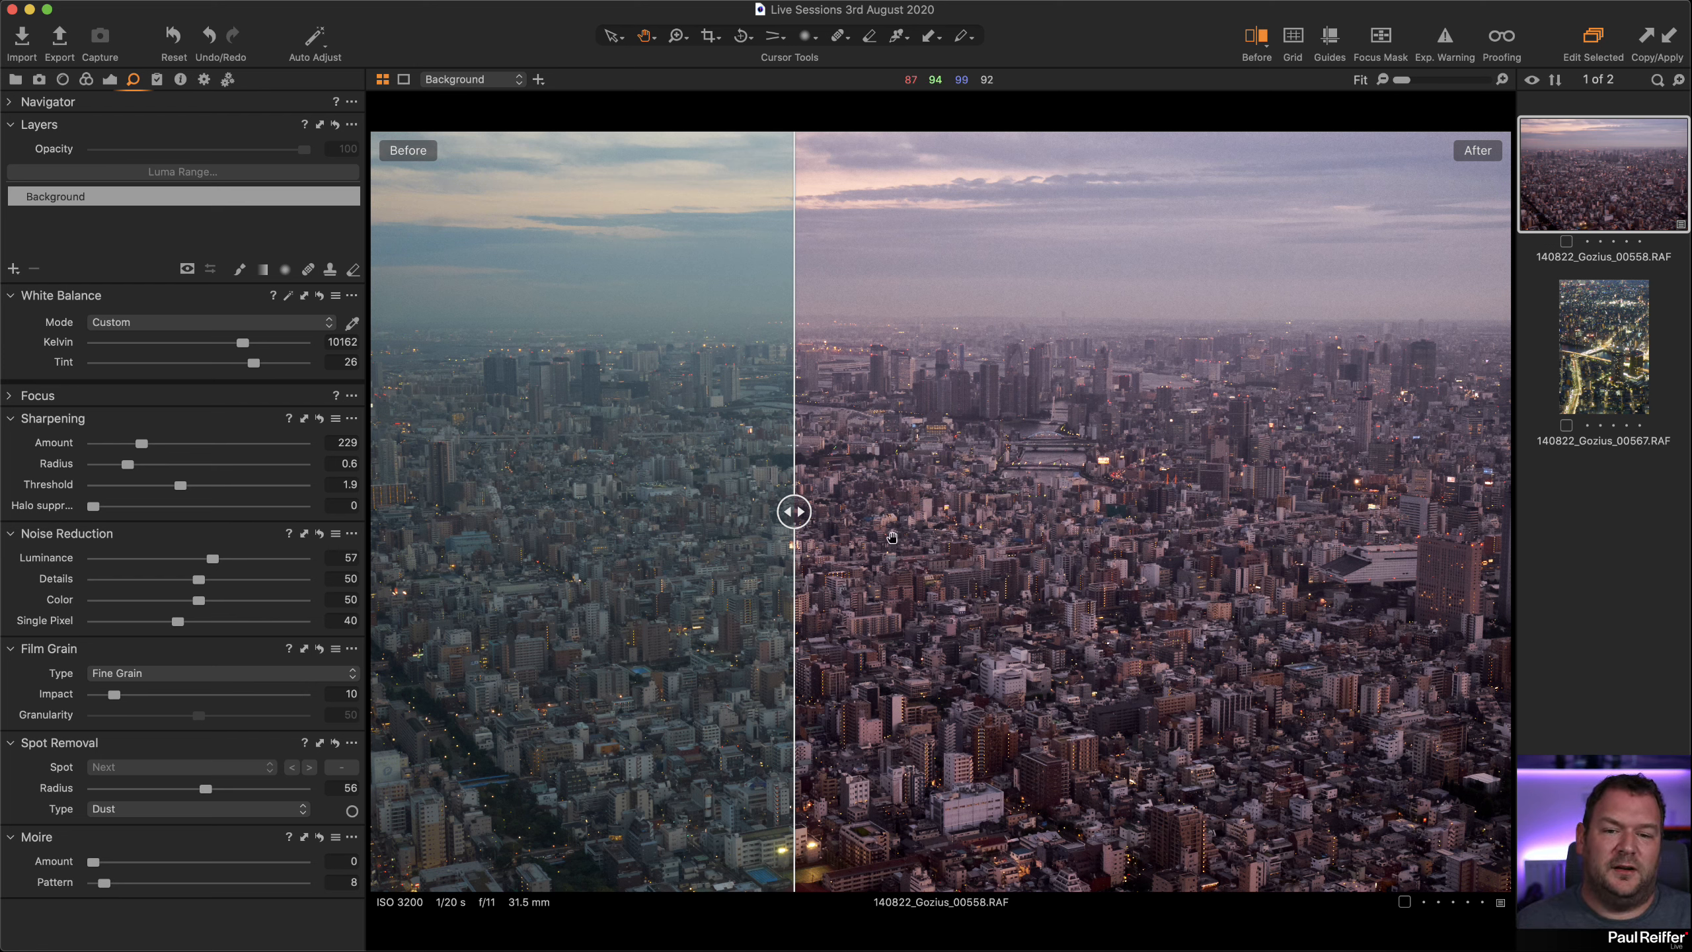
{"action": "left_click_drag", "start_coordinate": [812, 513], "coordinate": [1427, 562]}
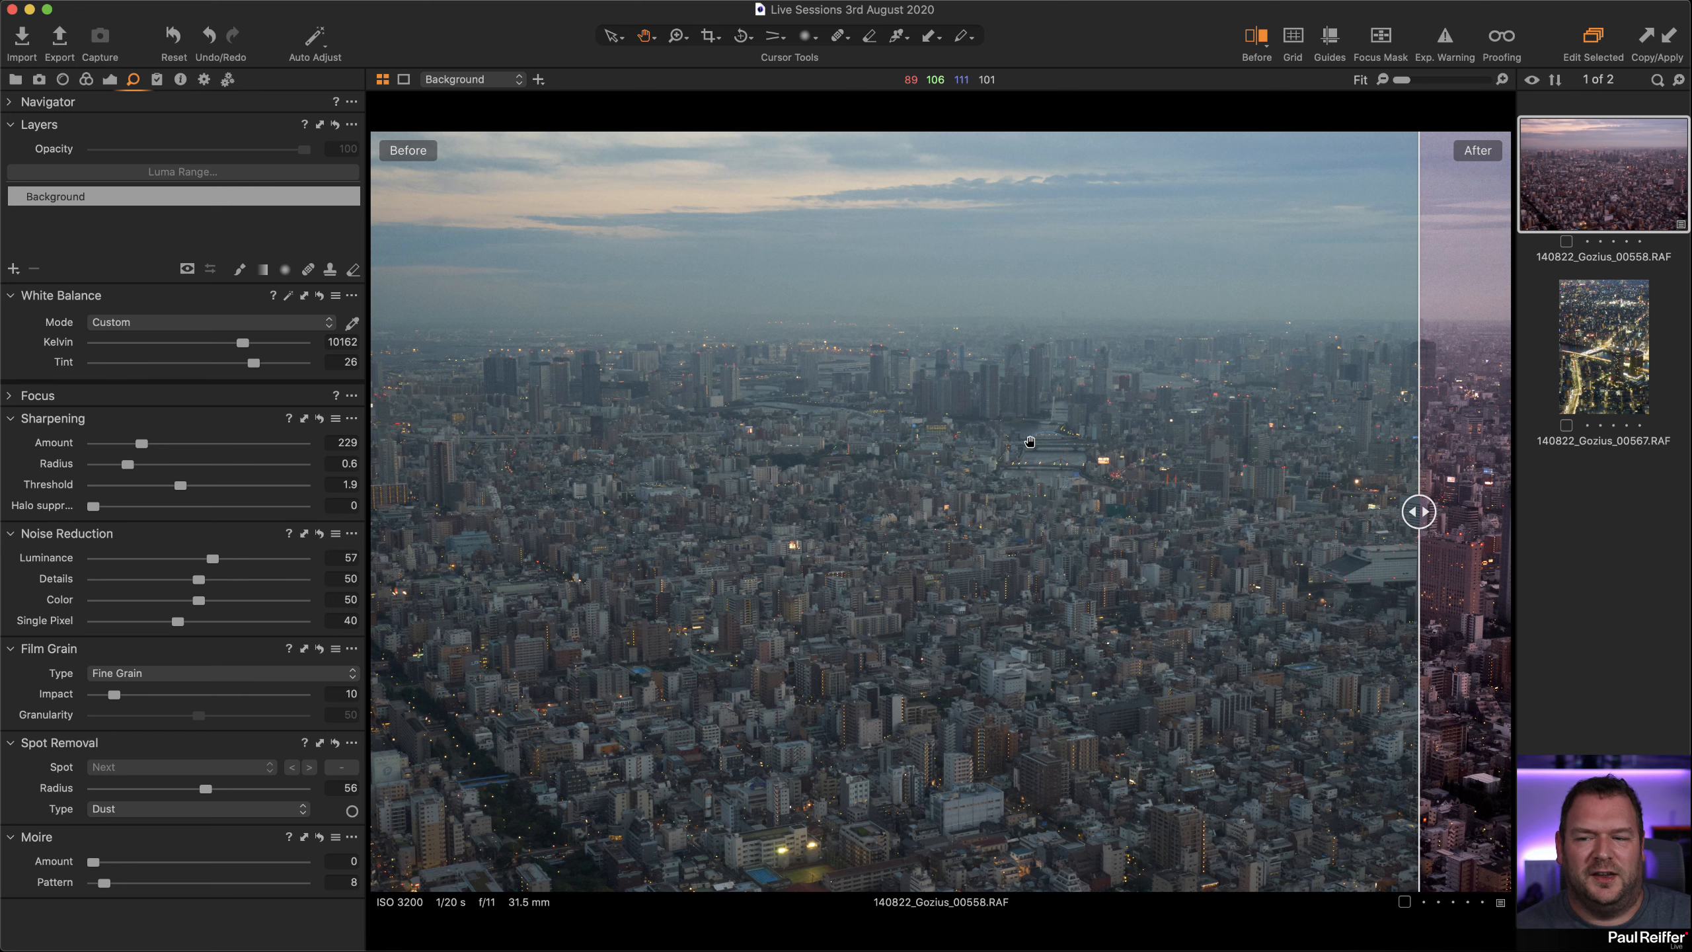
{"action": "left_click_drag", "start_coordinate": [1419, 511], "coordinate": [959, 543]}
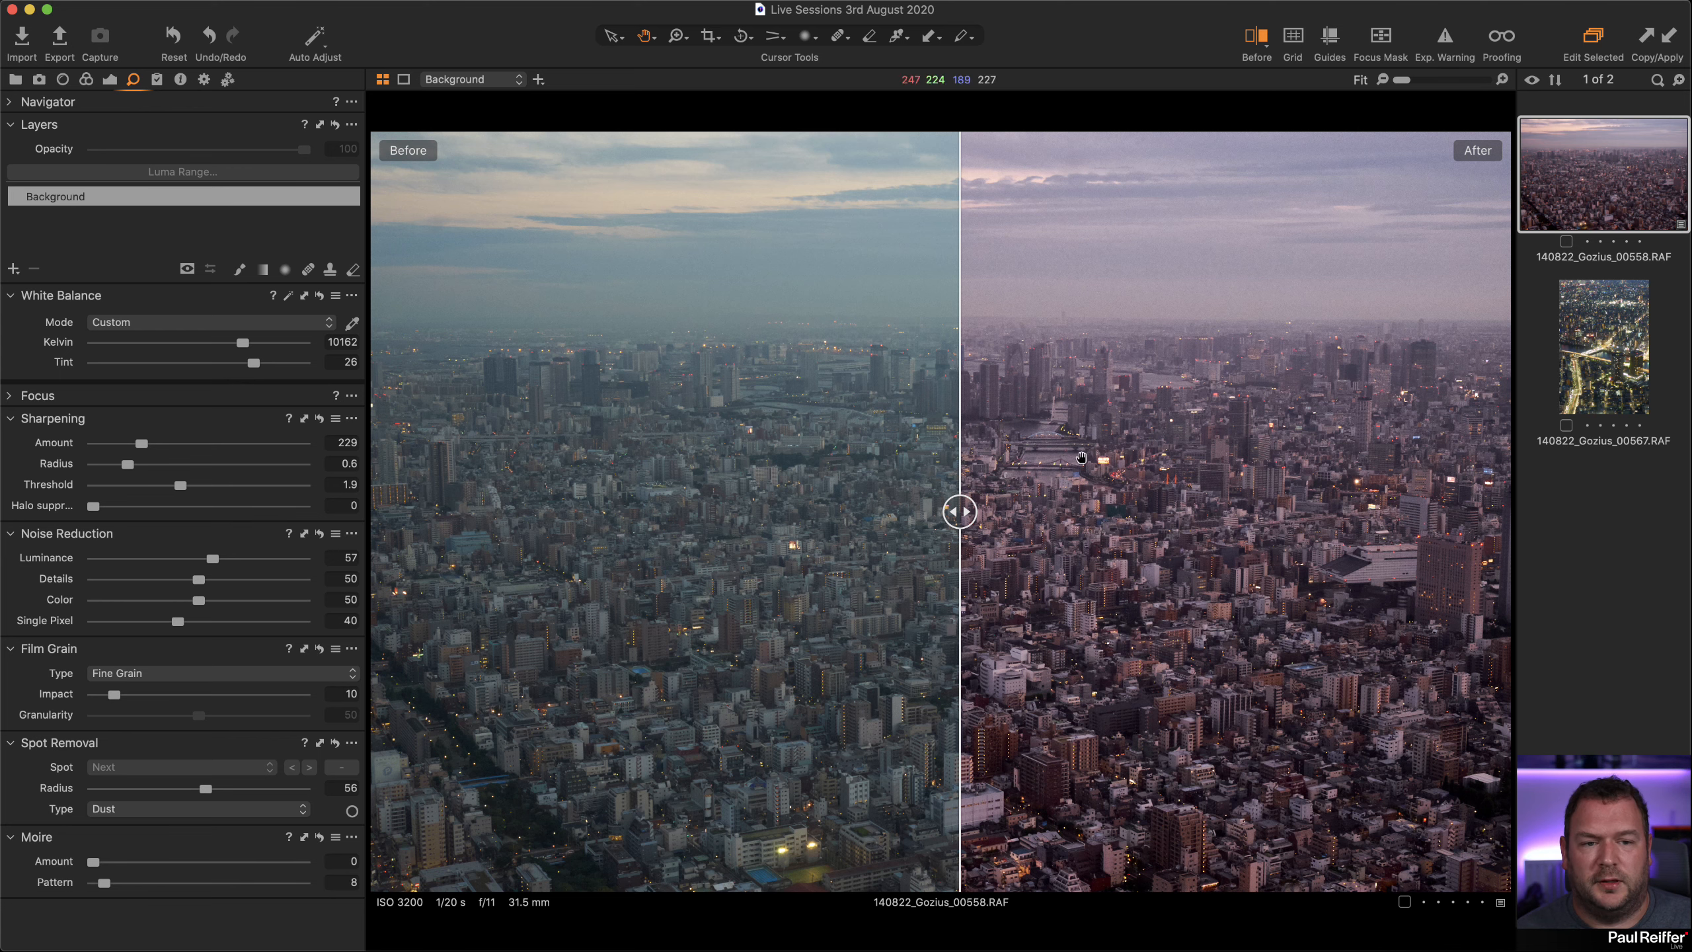
{"action": "left_click_drag", "start_coordinate": [959, 512], "coordinate": [743, 511]}
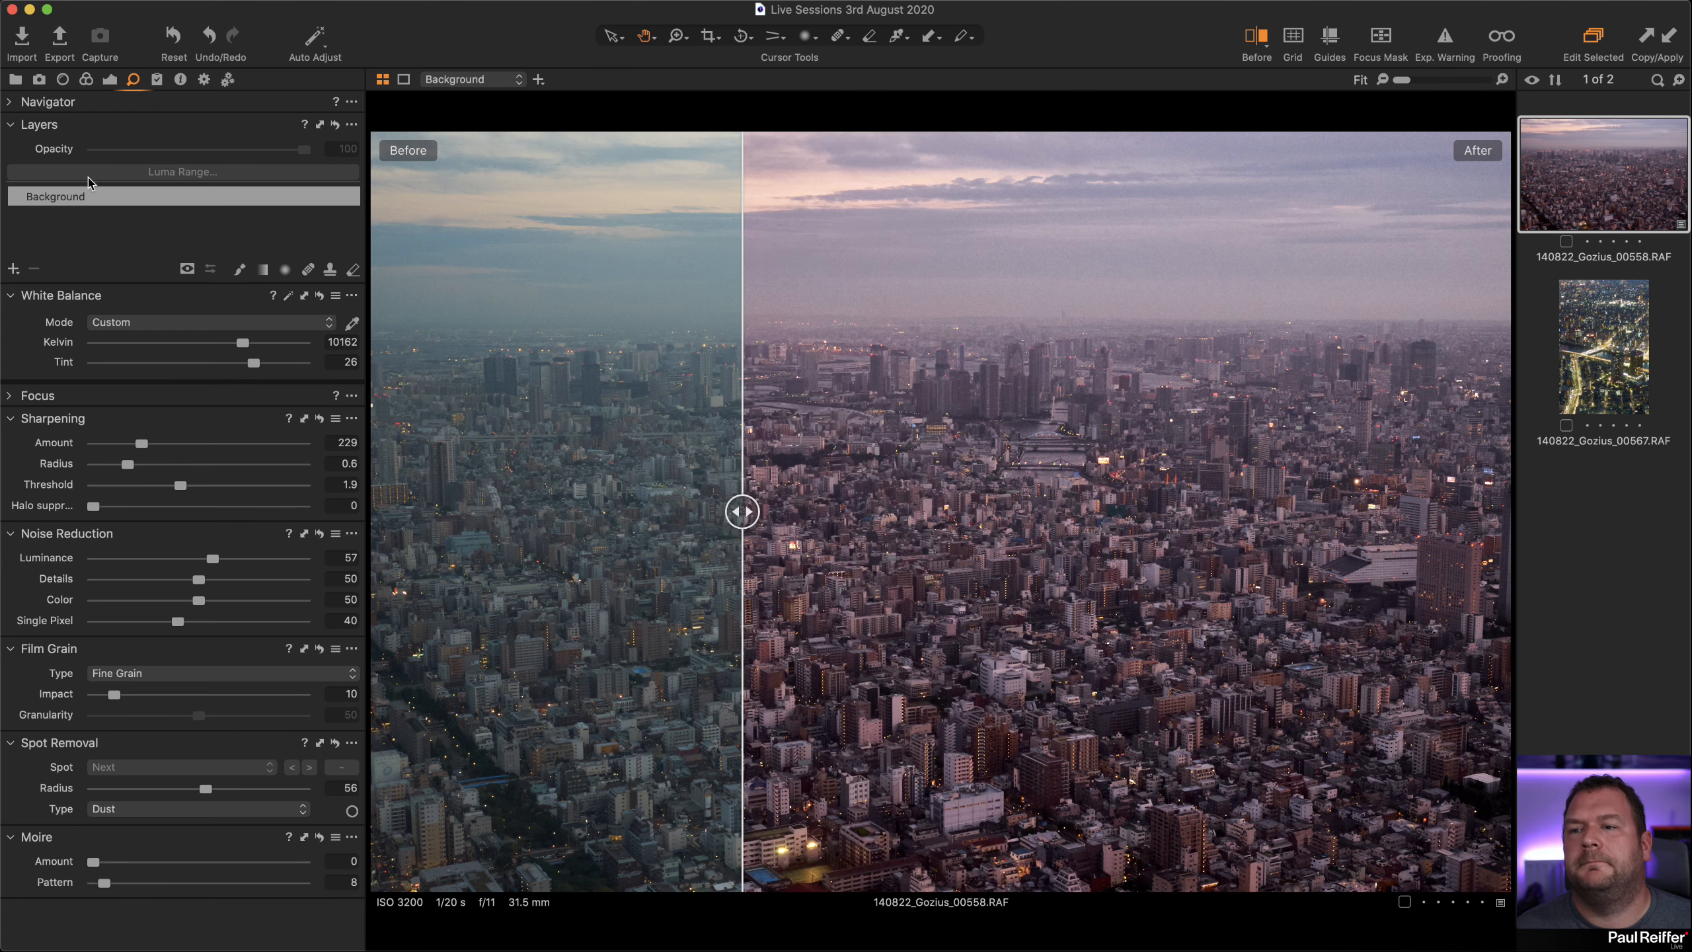
Open the user collection containing the flying eagle photo and compare its before and after versions
{"action": "left_click", "coordinate": [15, 80]}
{"action": "left_click", "coordinate": [86, 312]}
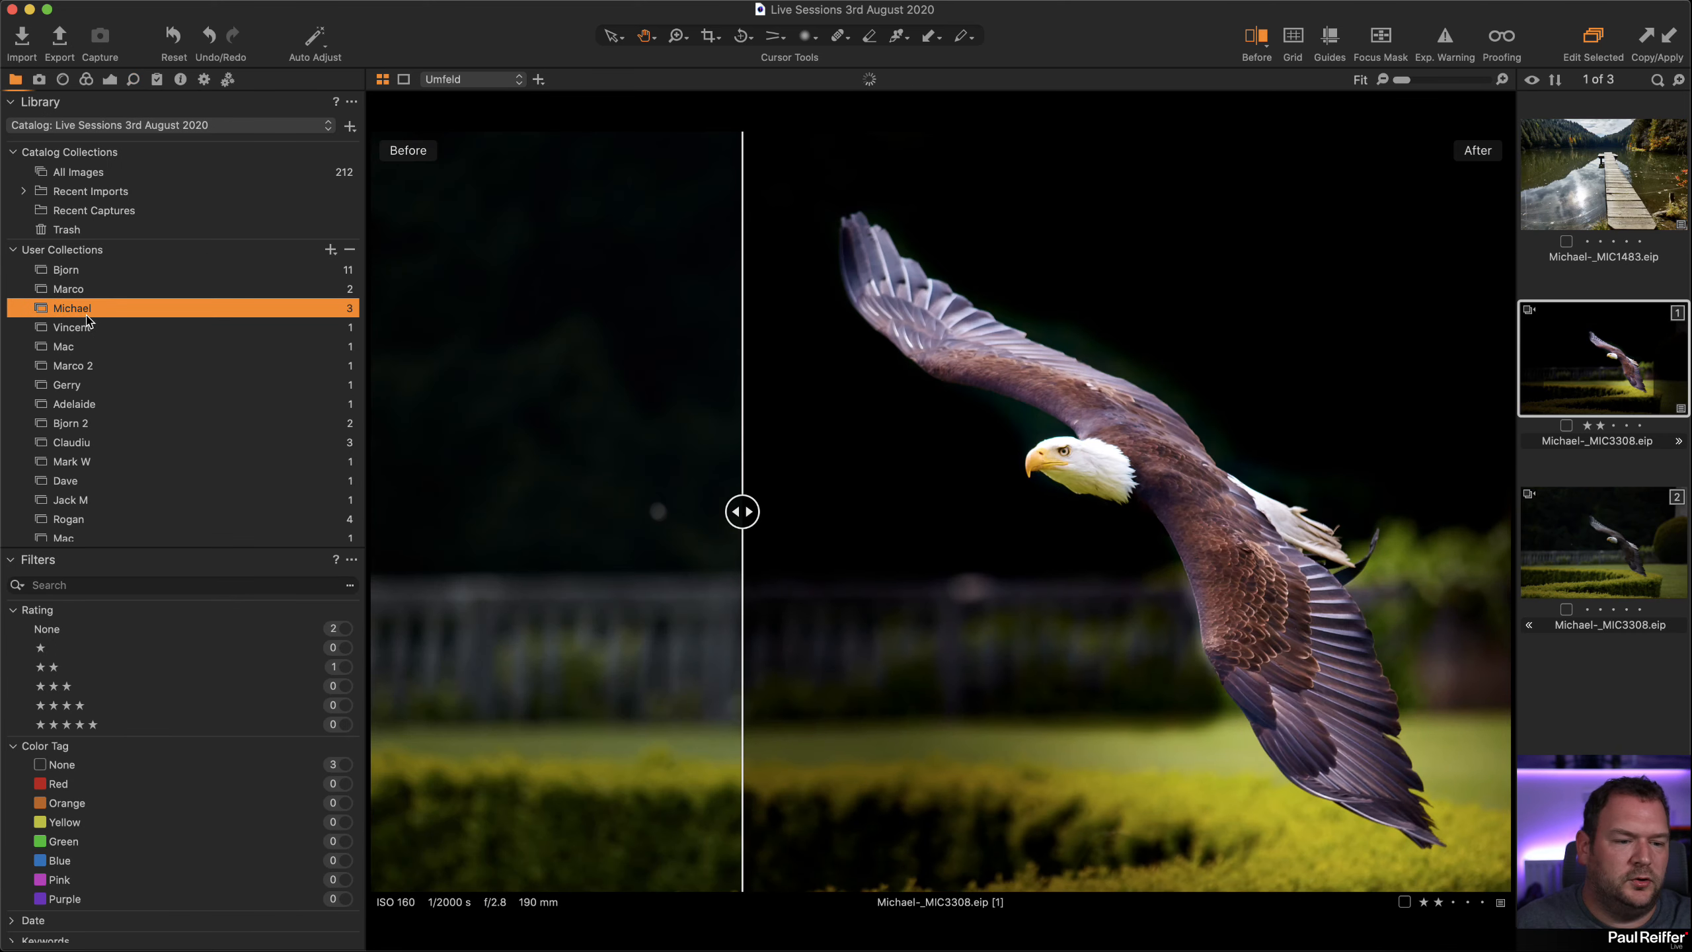
{"action": "left_click_drag", "start_coordinate": [747, 512], "coordinate": [801, 537]}
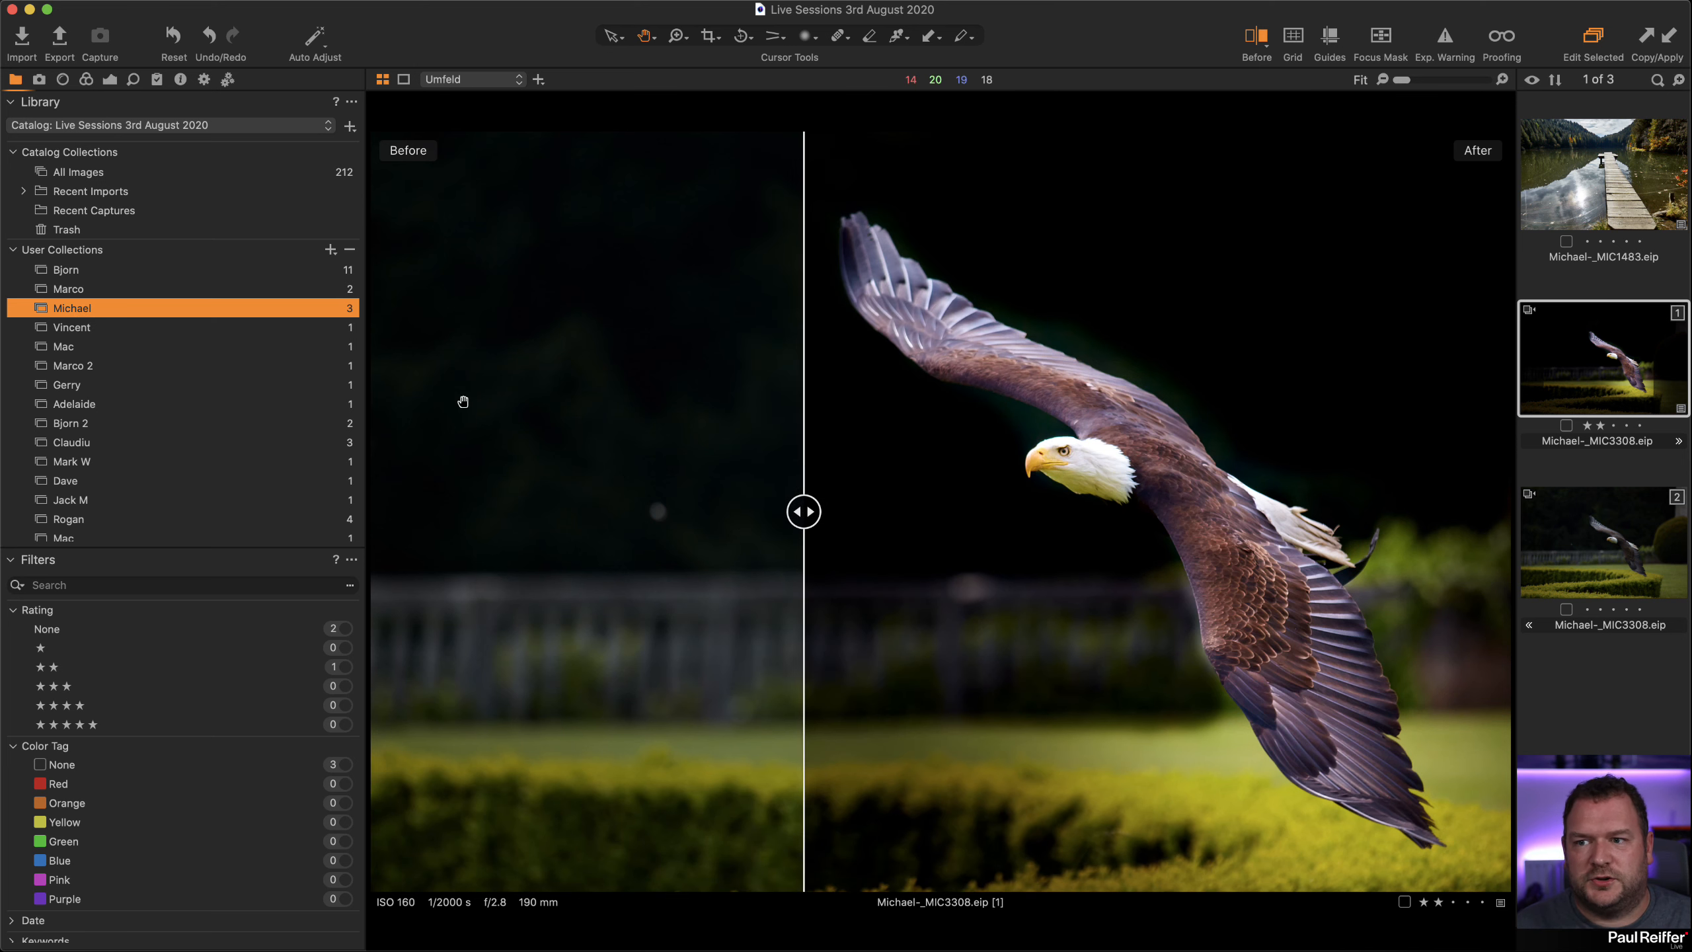
Bring up the eagle photo's exposure adjustments and examine the mask of the Flügel layer
{"action": "left_click", "coordinate": [110, 80]}
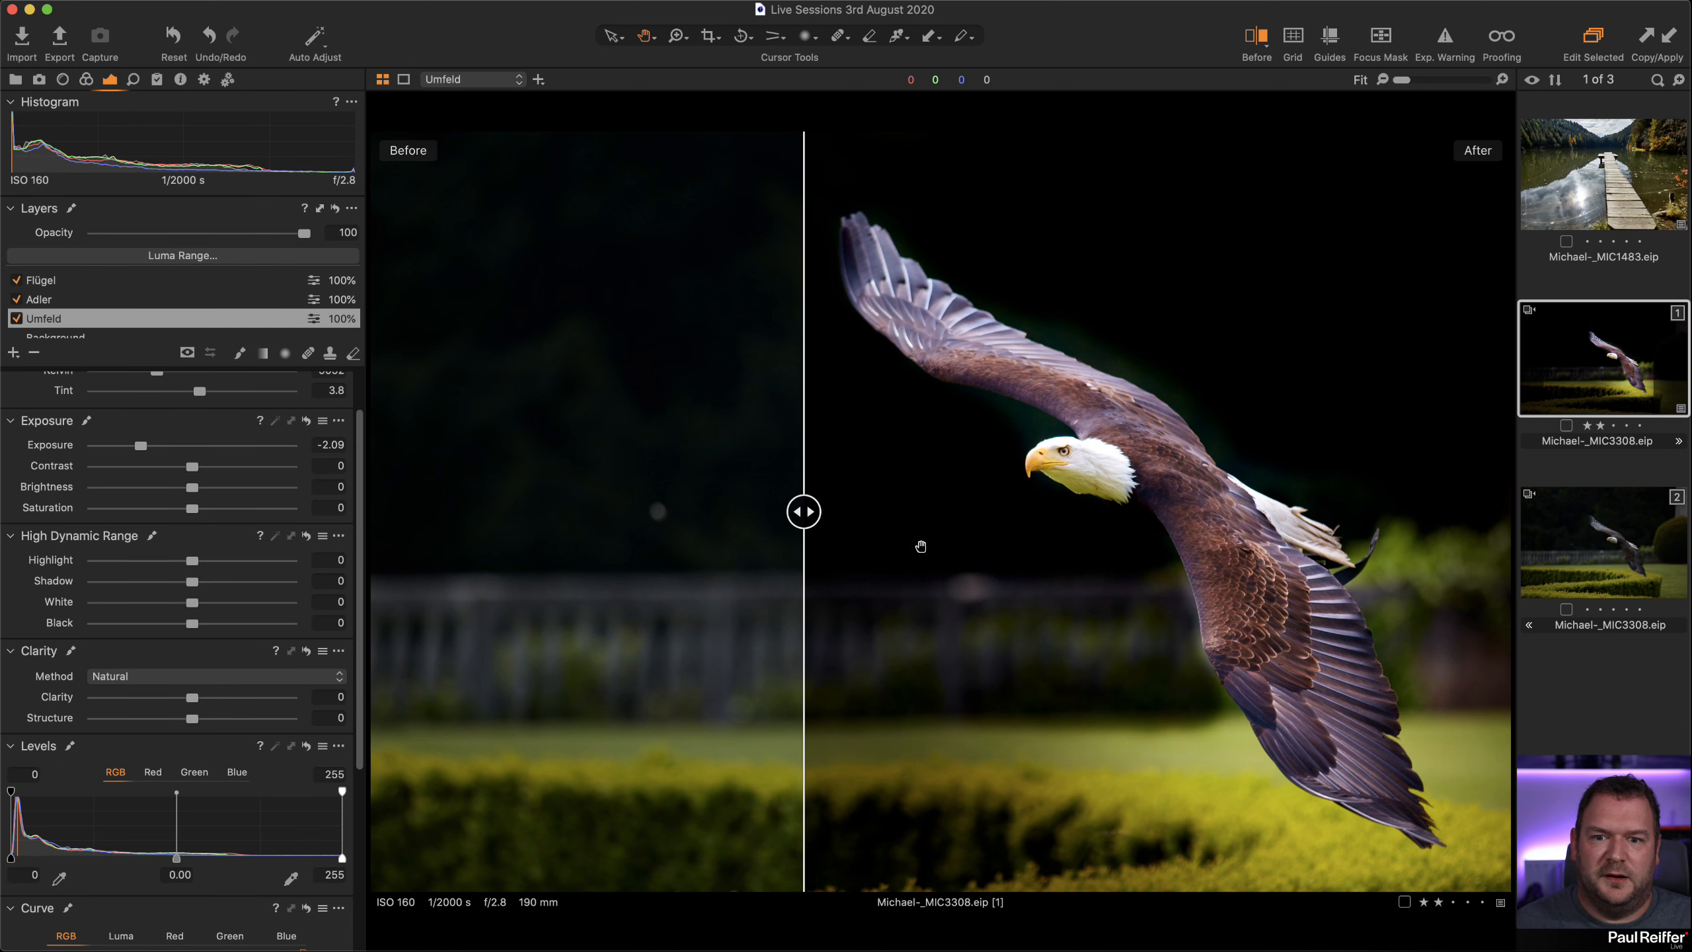
{"action": "left_click_drag", "start_coordinate": [798, 510], "coordinate": [1022, 511]}
{"action": "left_click", "coordinate": [74, 287]}
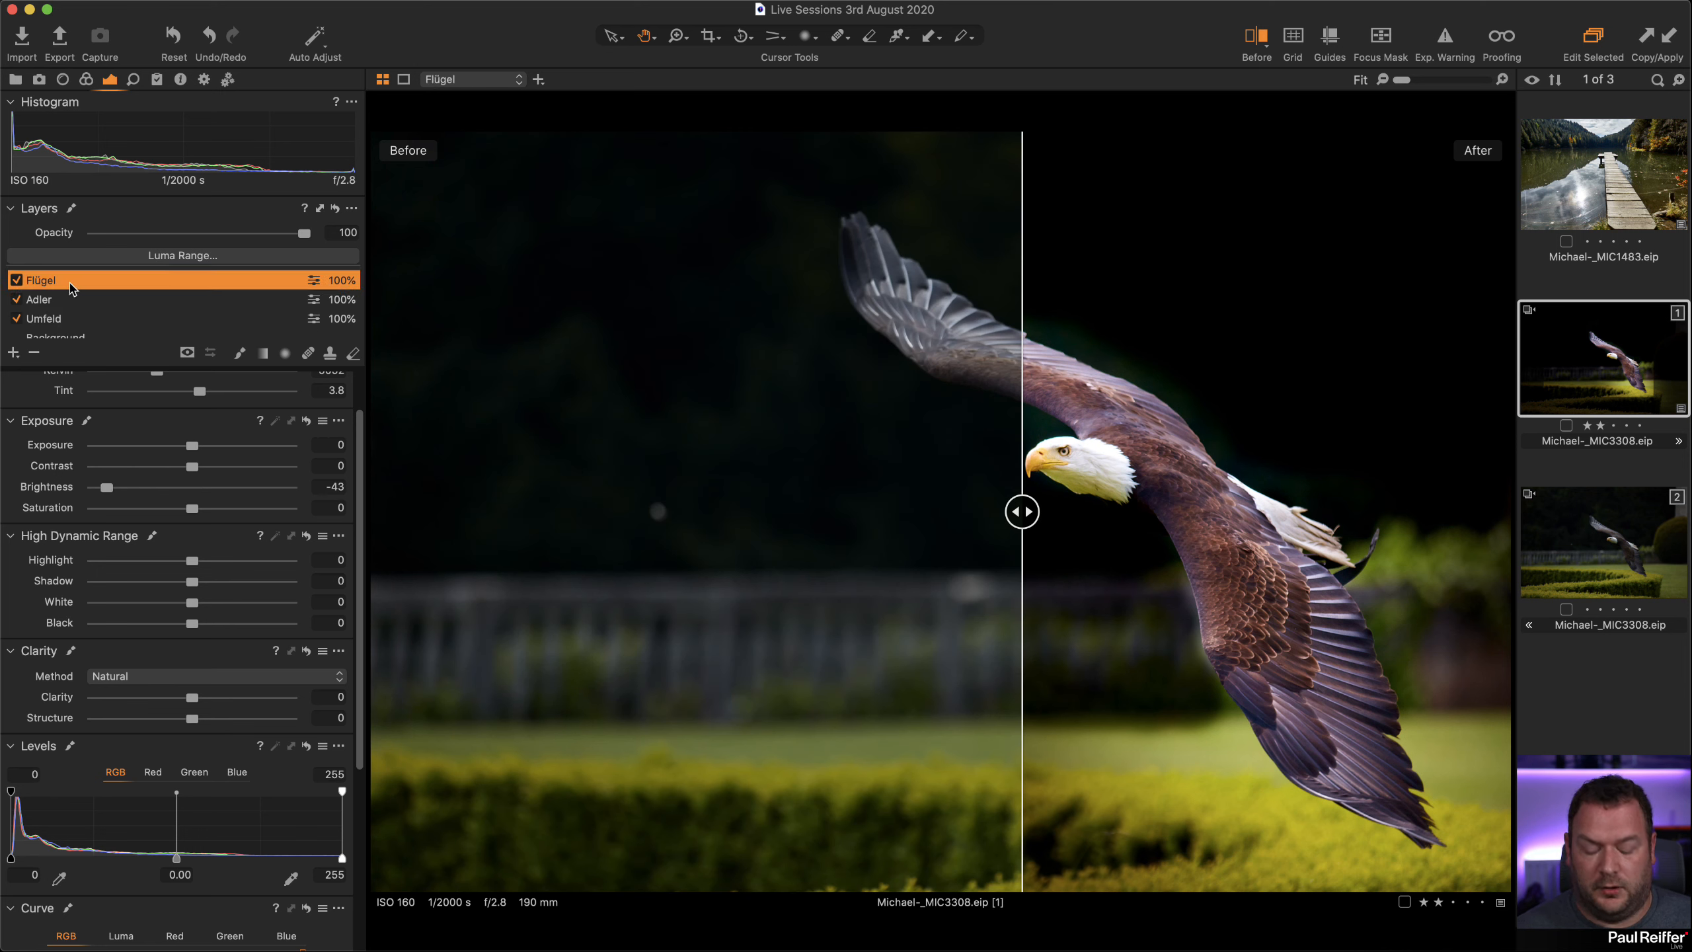
{"action": "key", "text": "m"}
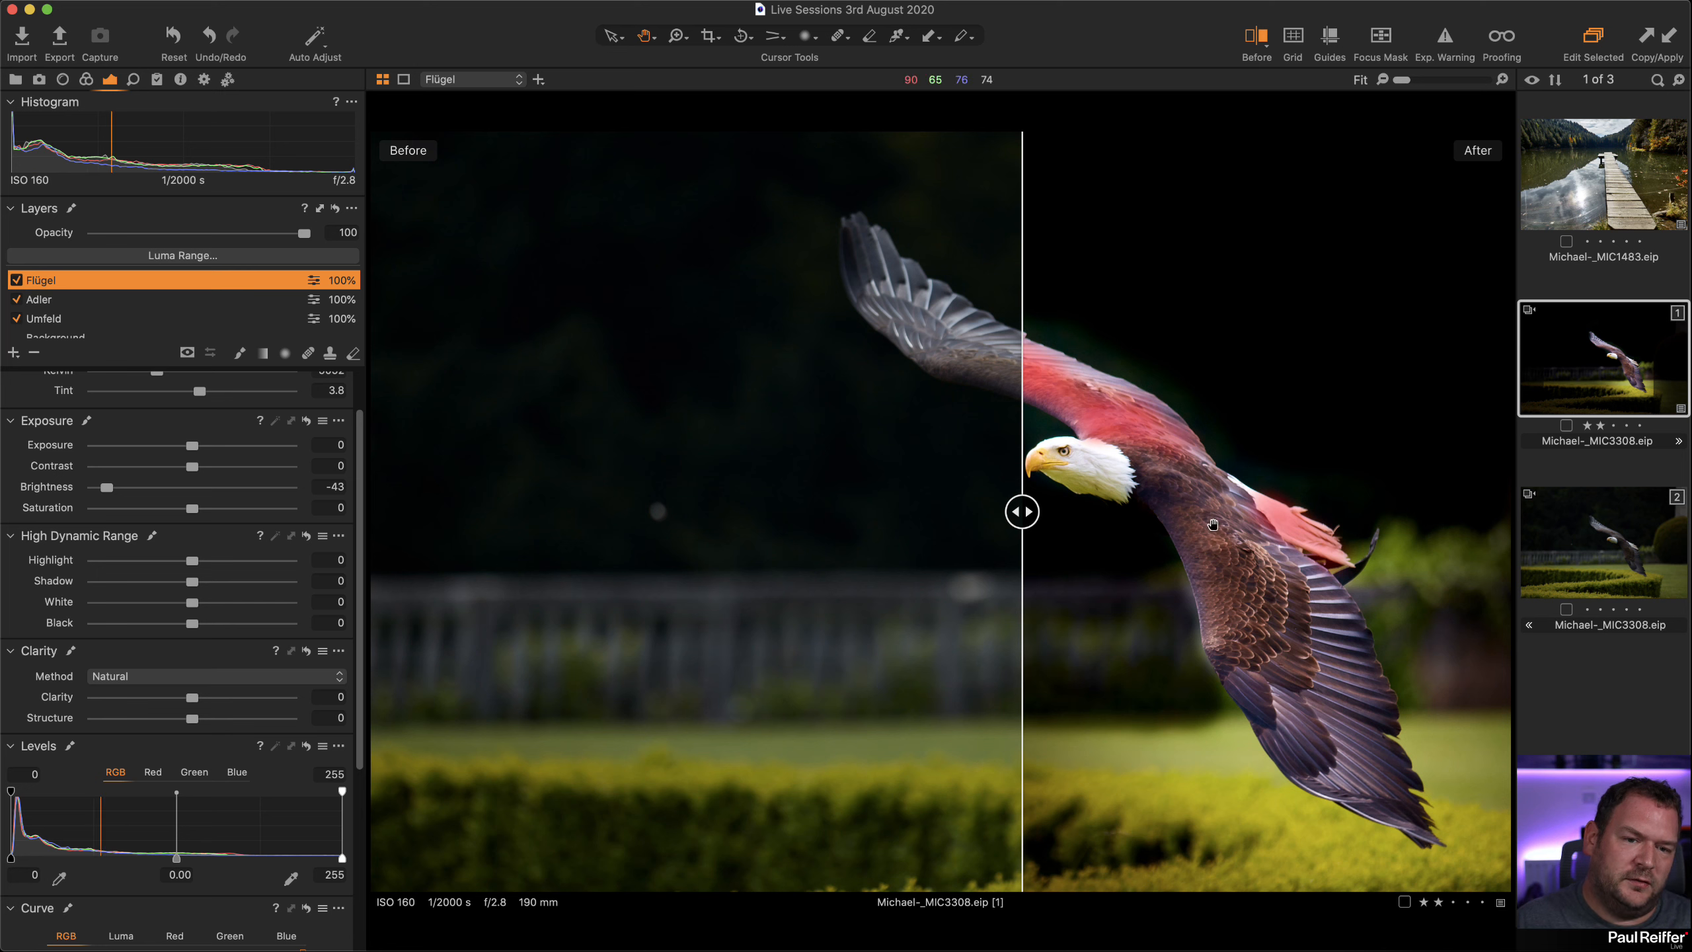
{"action": "key", "text": "m"}
Compare the eagle at 100% with the Flügel layer switched off and on, leaving the layer enabled
{"action": "key", "text": "z"}
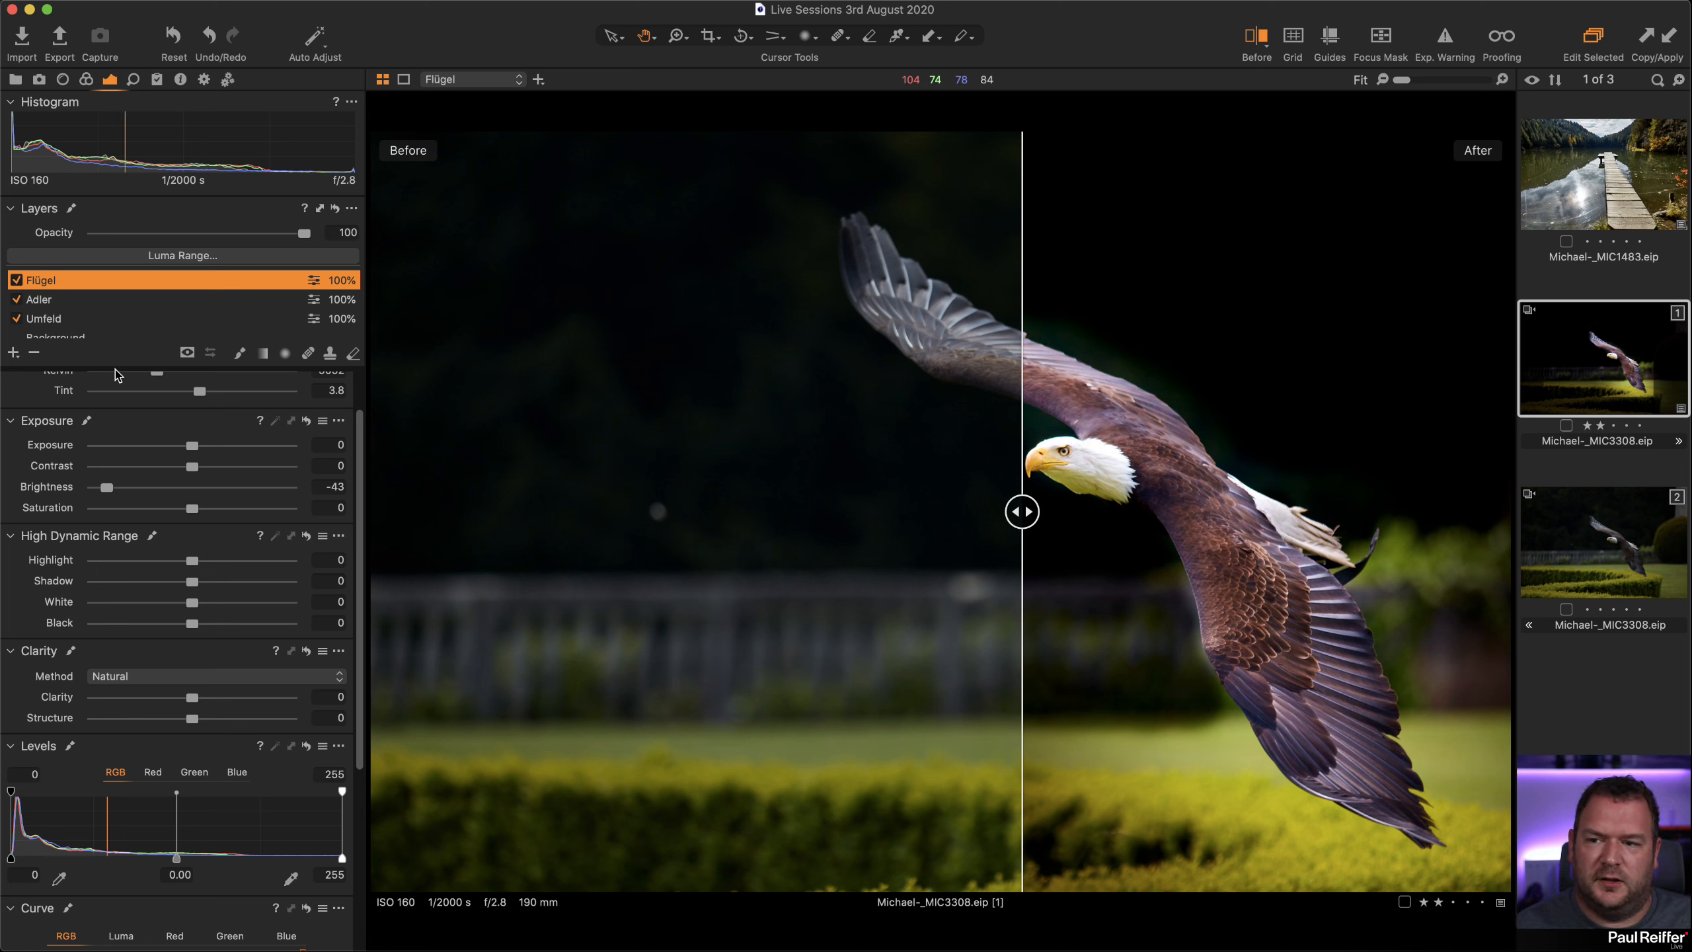
{"action": "left_click_drag", "start_coordinate": [827, 219], "coordinate": [1308, 645]}
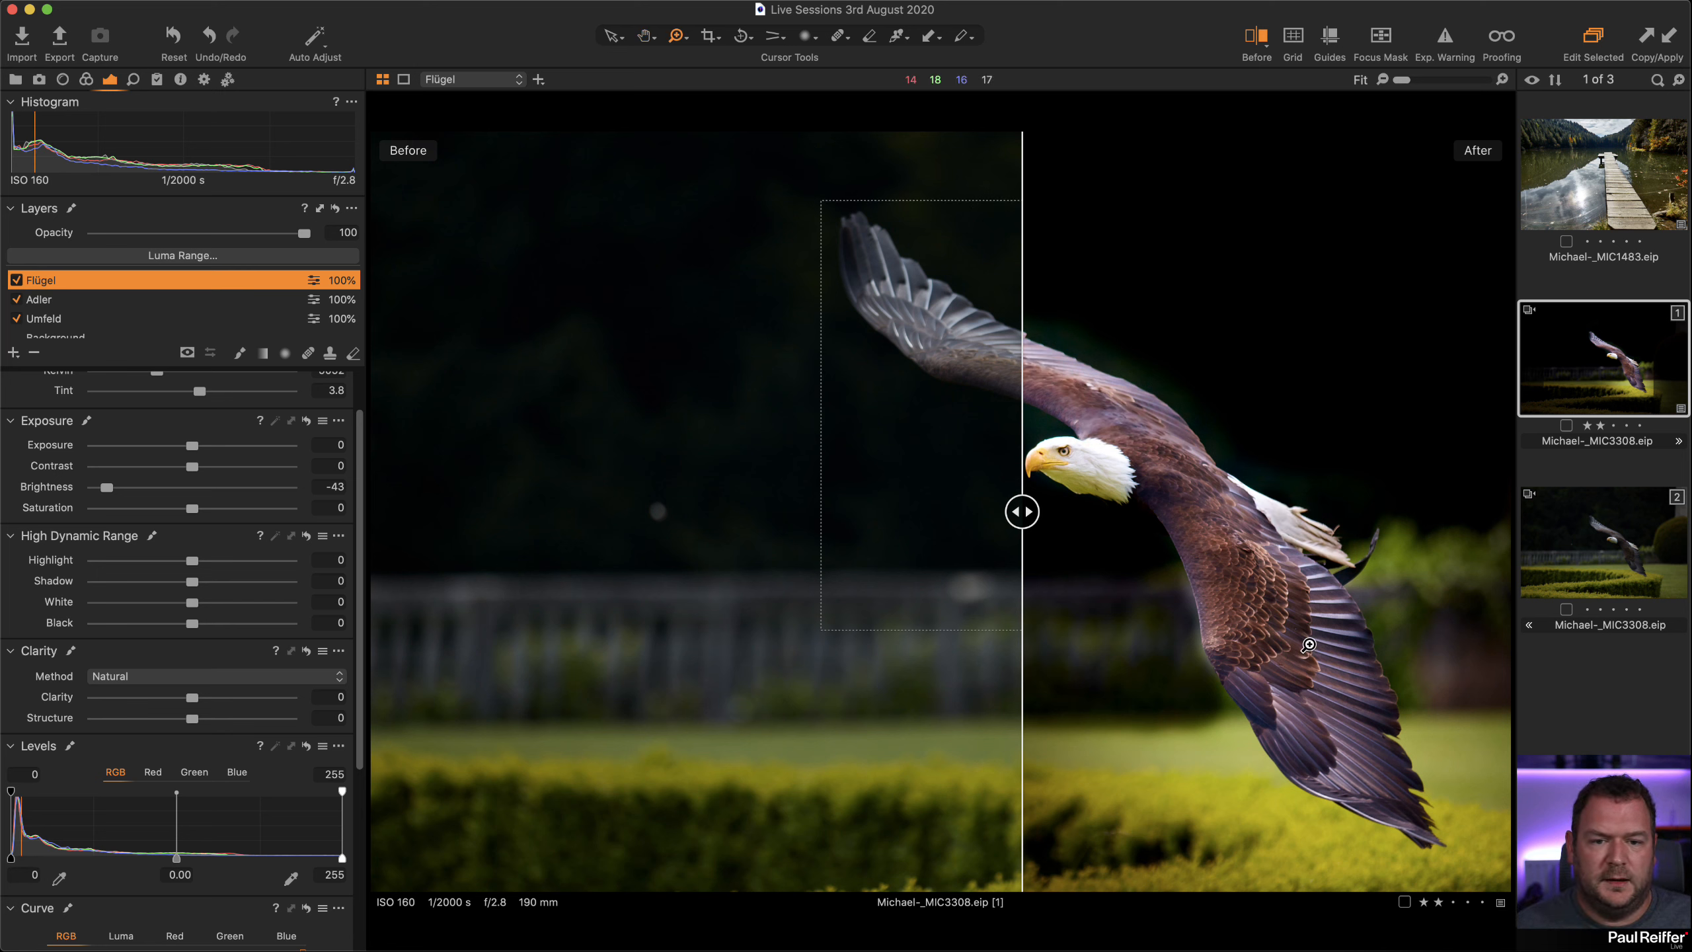
{"action": "left_click_drag", "start_coordinate": [1438, 800], "coordinate": [1438, 800]}
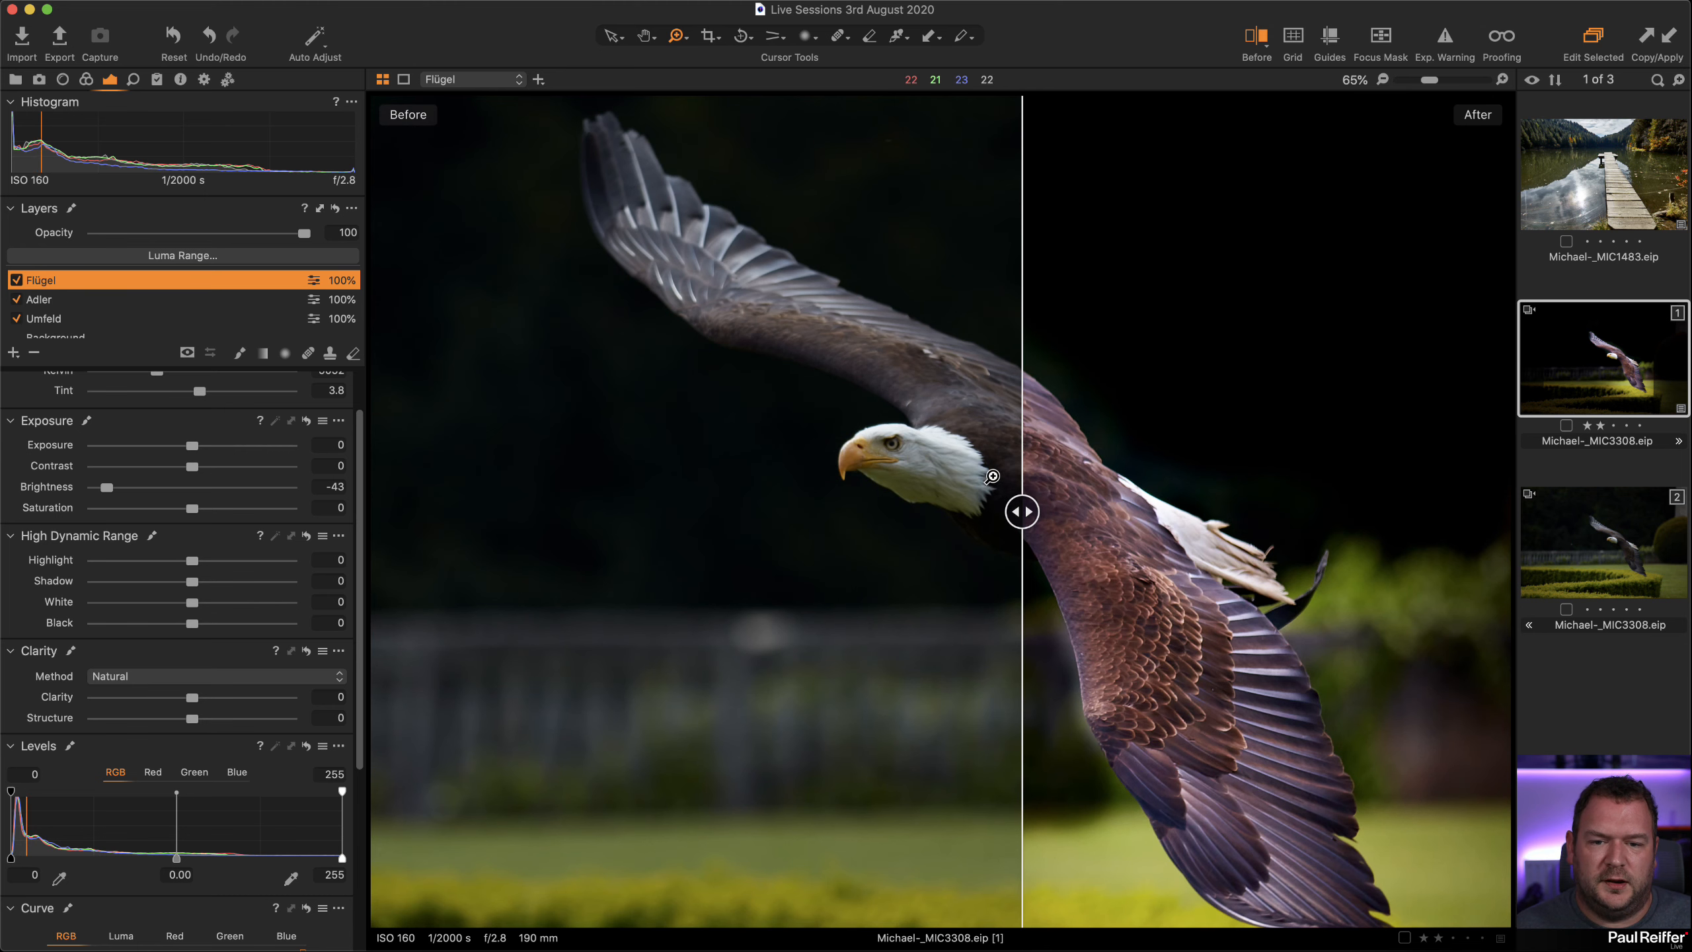
{"action": "left_click", "coordinate": [992, 477]}
{"action": "left_click", "coordinate": [988, 510]}
{"action": "left_click_drag", "start_coordinate": [1022, 511], "coordinate": [885, 512]}
{"action": "left_click", "coordinate": [16, 281]}
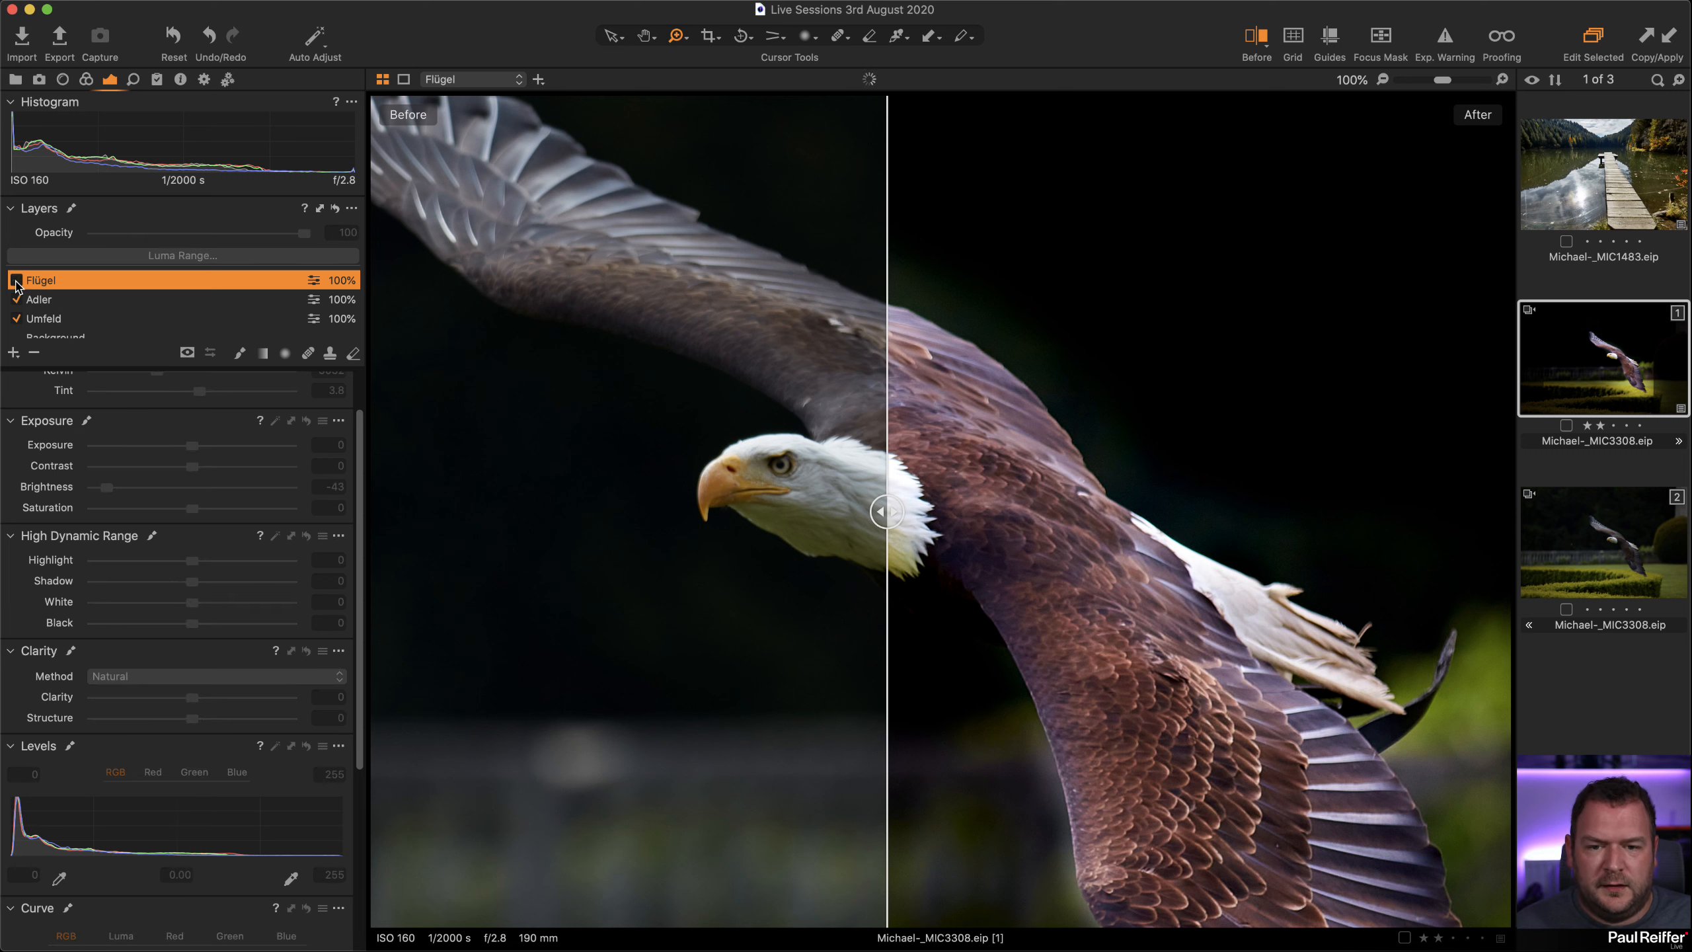
{"action": "left_click", "coordinate": [16, 280]}
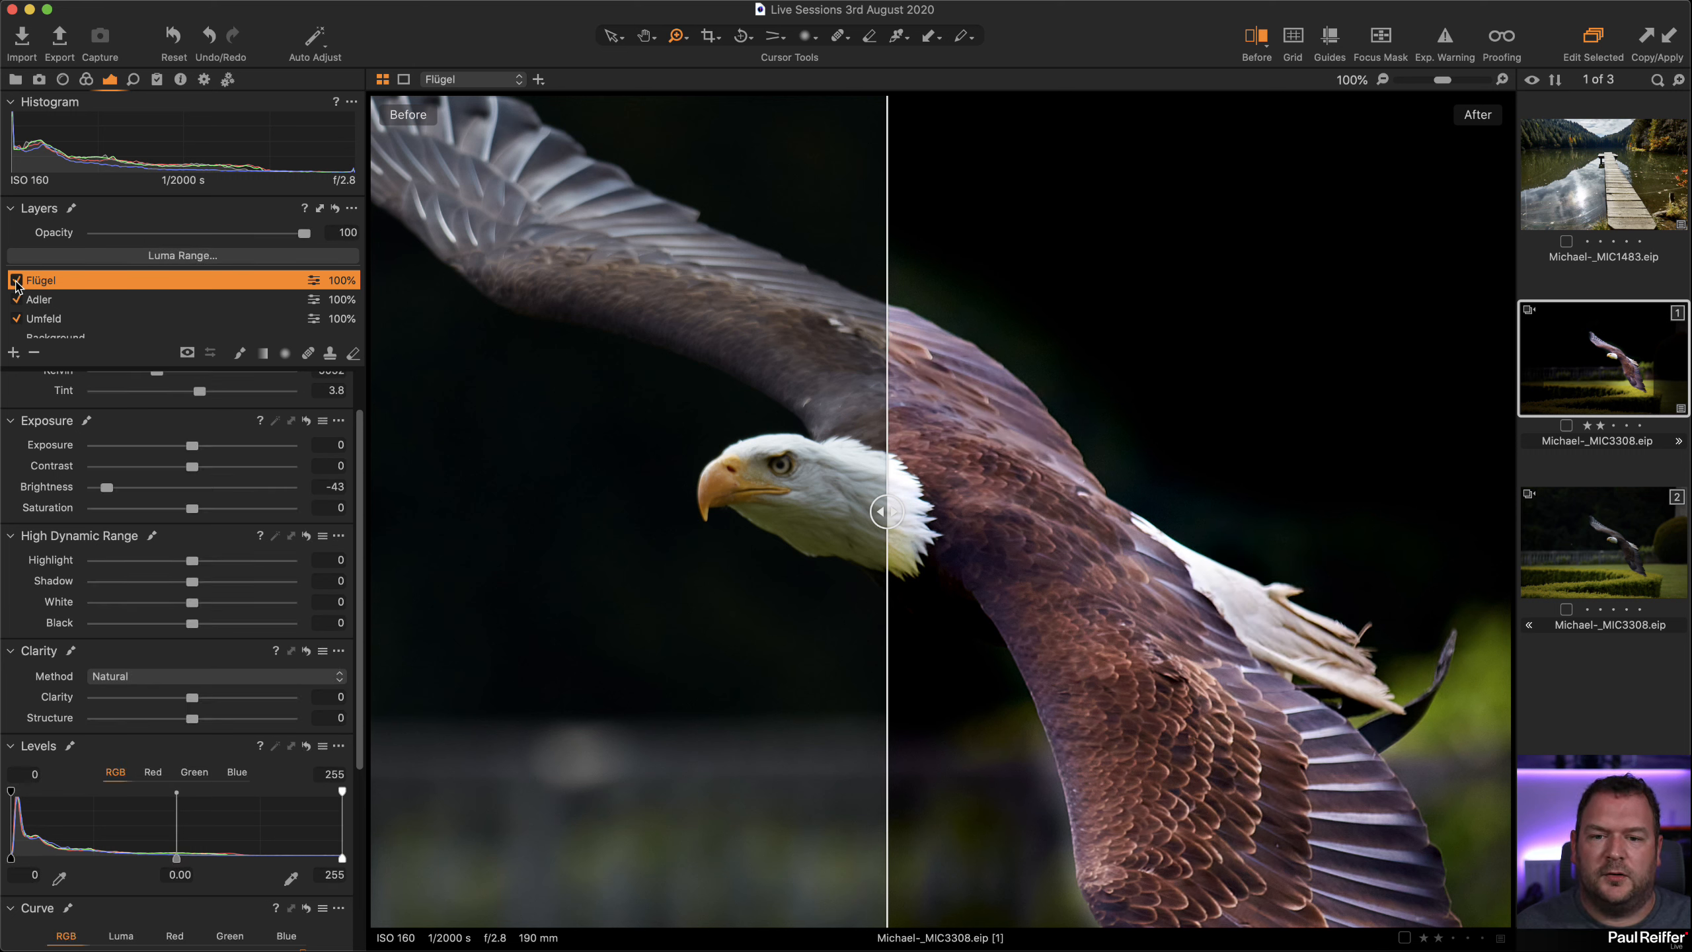
{"action": "left_click", "coordinate": [15, 281]}
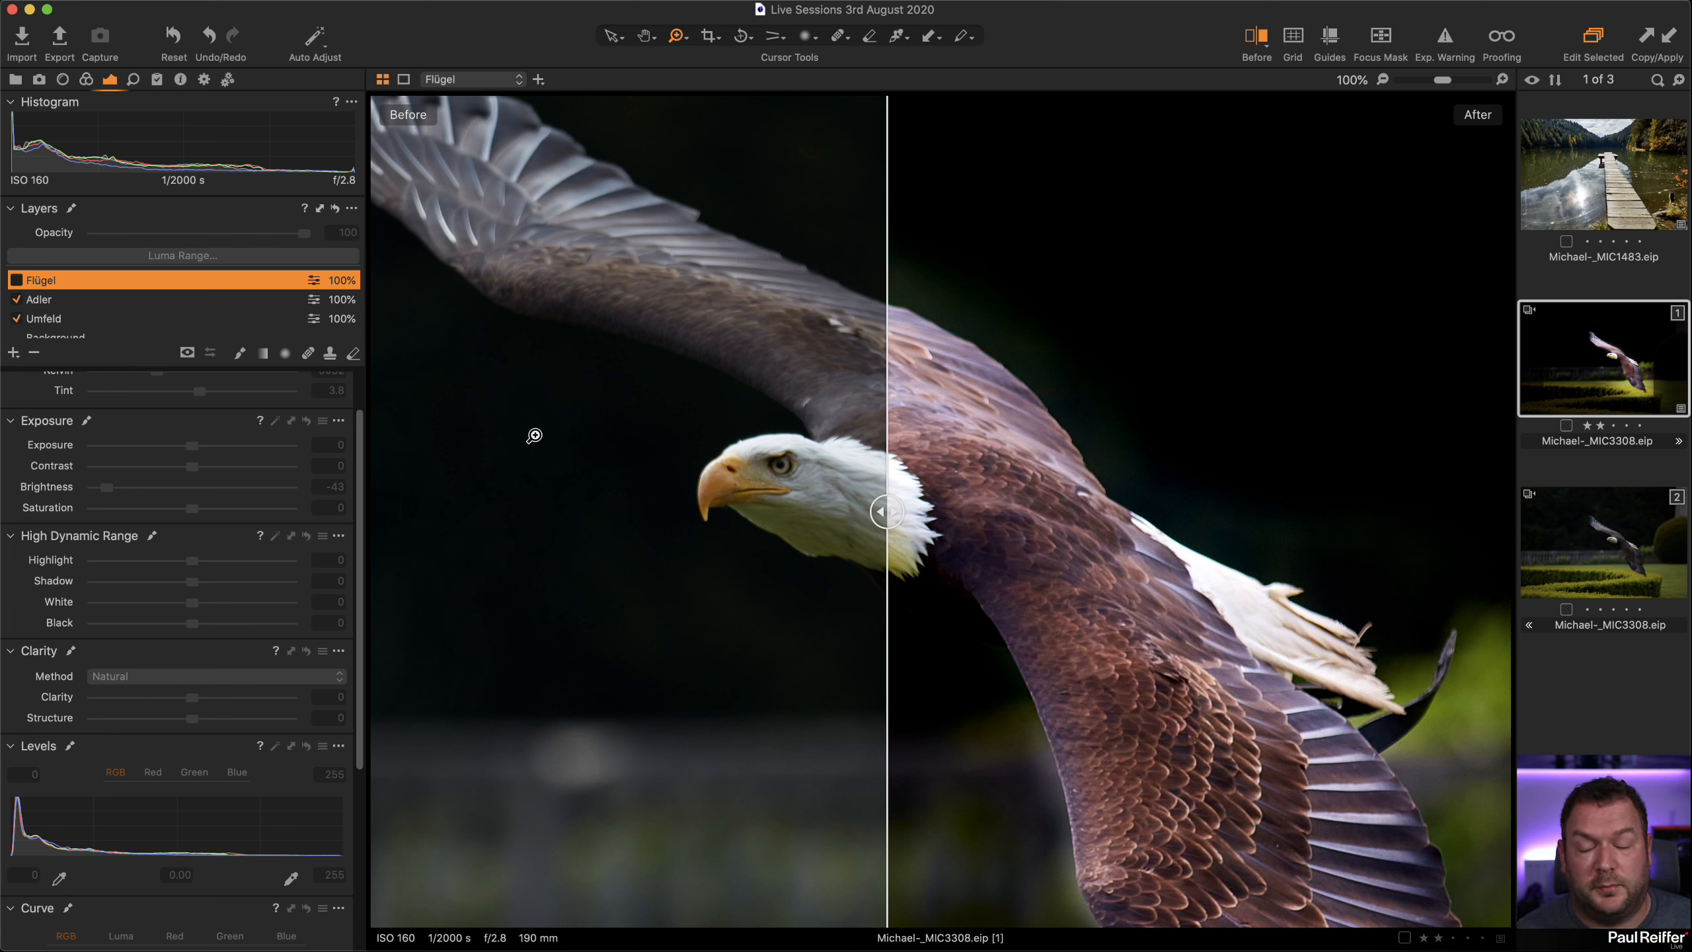
{"action": "left_click", "coordinate": [16, 281]}
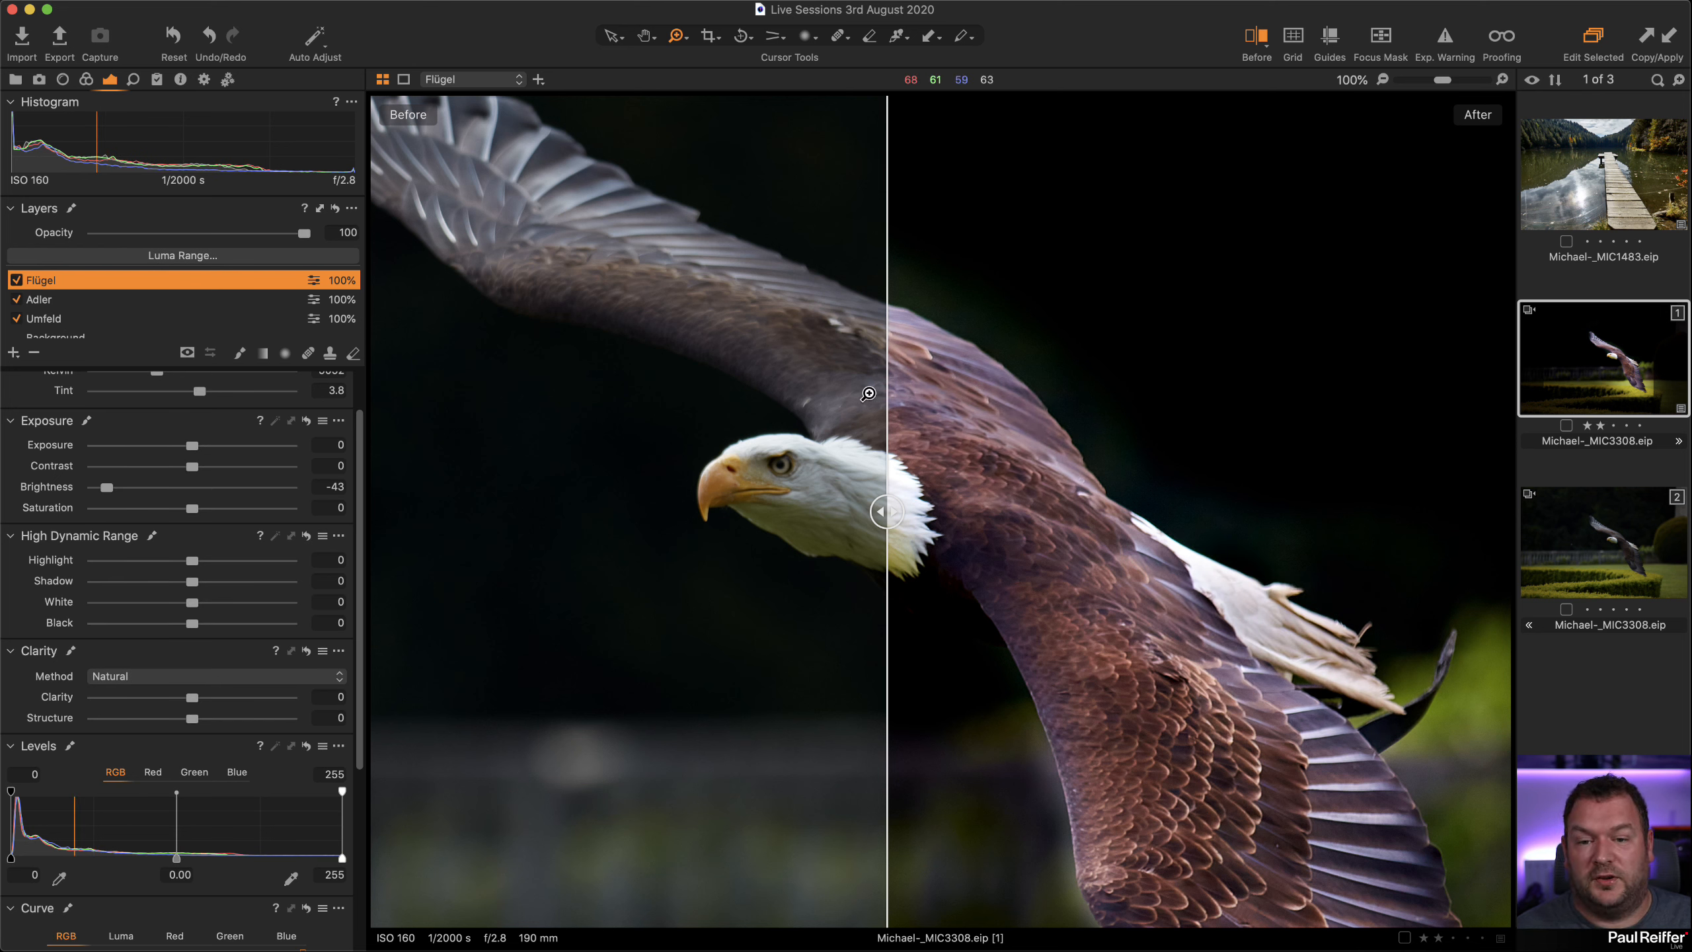
Compare the eagle with the Adler layer off and on, and examine that layer's mask across the whole photo
{"action": "left_click", "coordinate": [74, 302]}
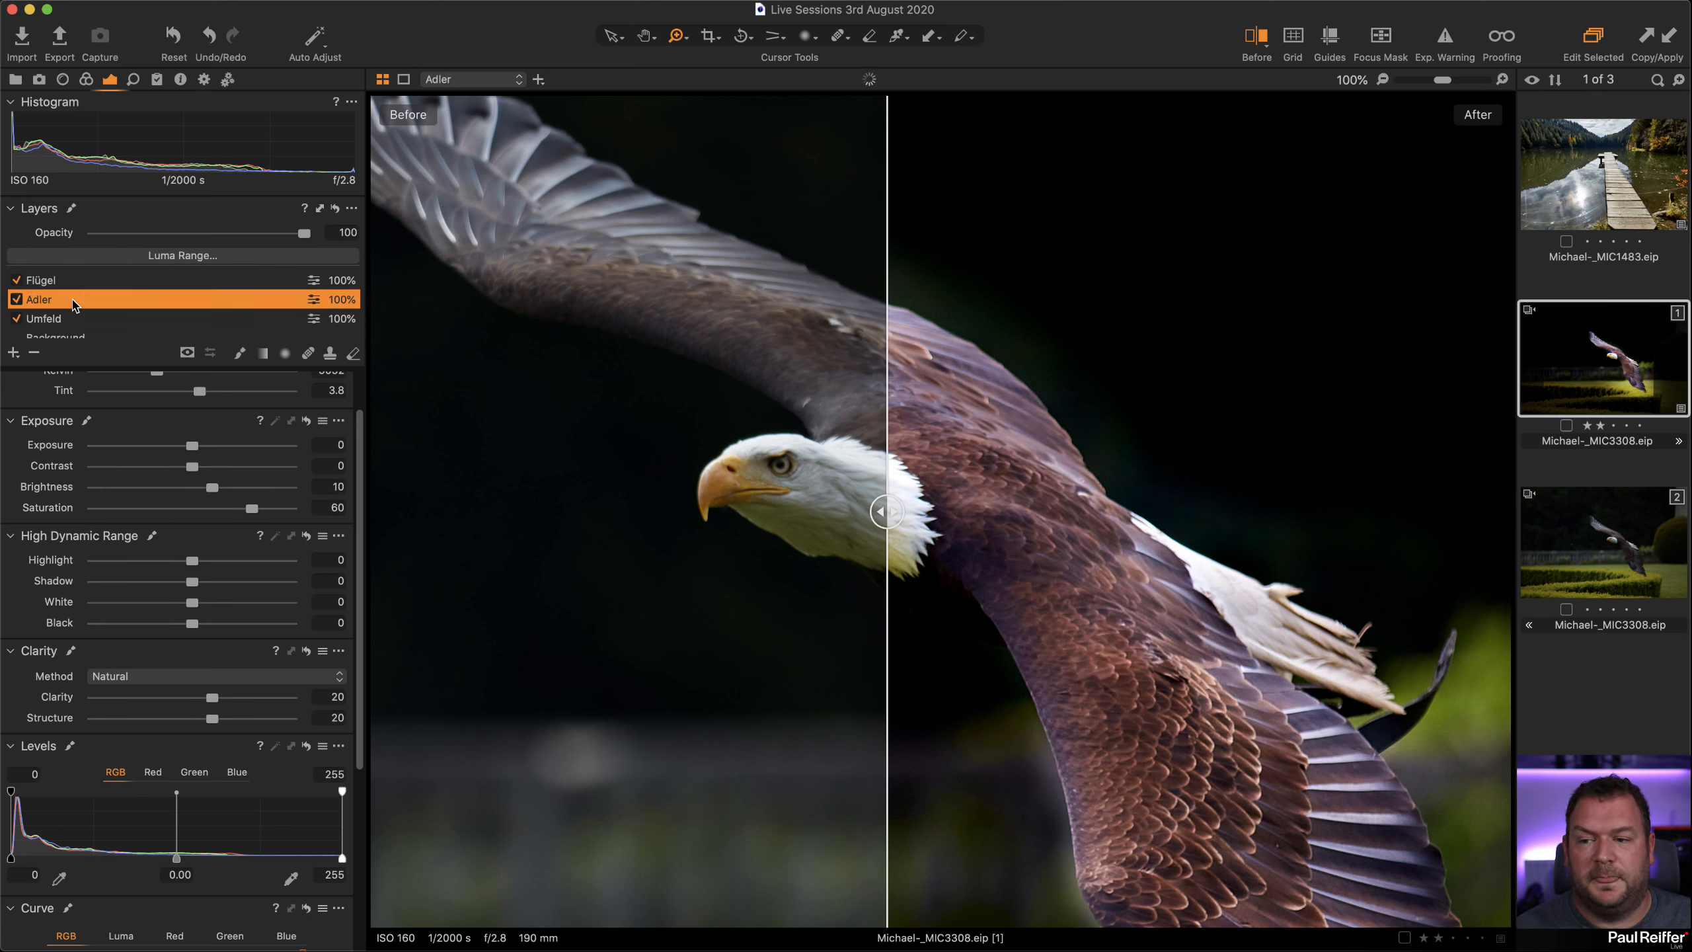
{"action": "left_click", "coordinate": [16, 300]}
{"action": "left_click", "coordinate": [16, 301]}
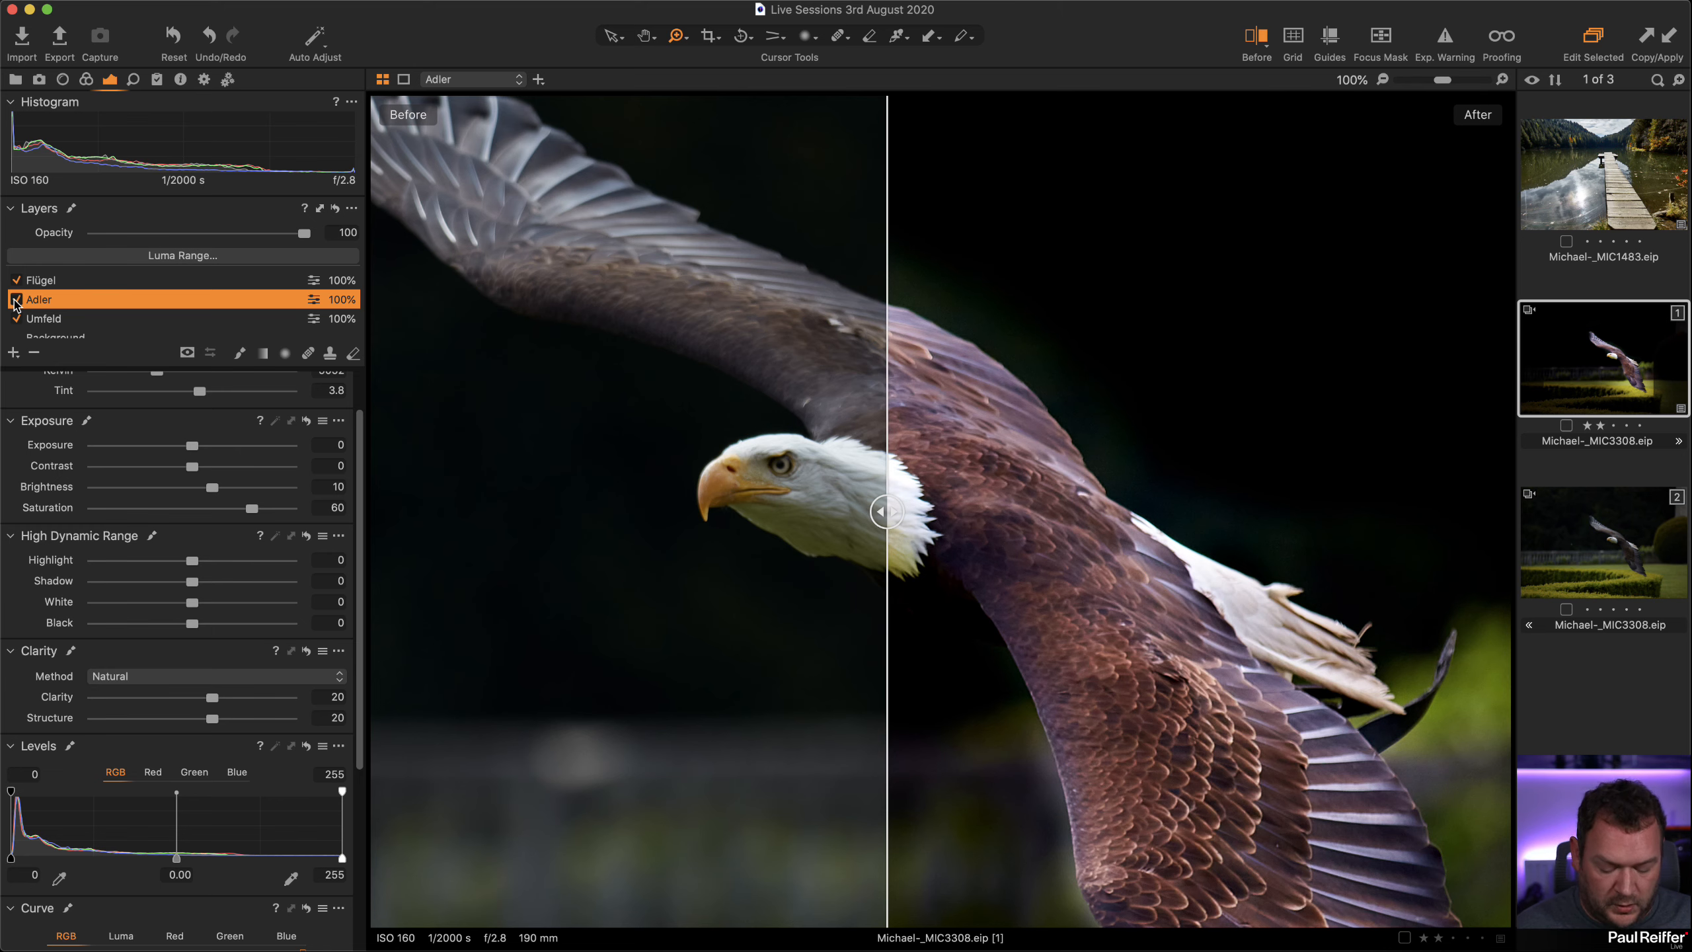
{"action": "key", "text": "m"}
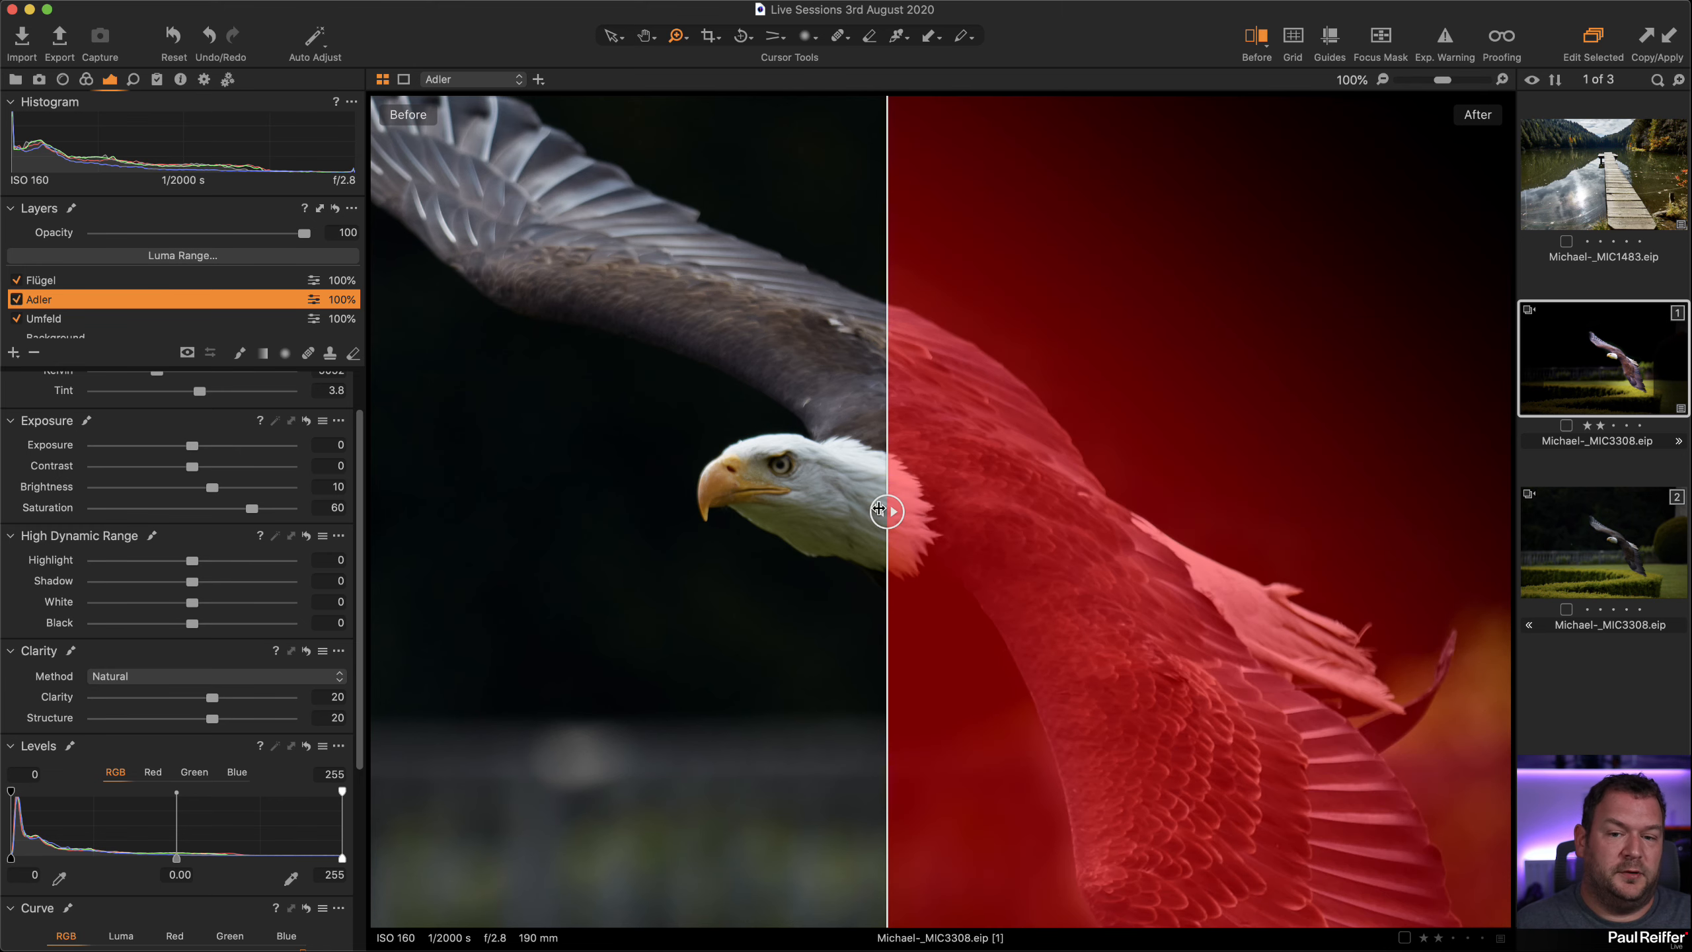
{"action": "left_click_drag", "start_coordinate": [879, 508], "coordinate": [484, 510]}
{"action": "key", "text": "super+0"}
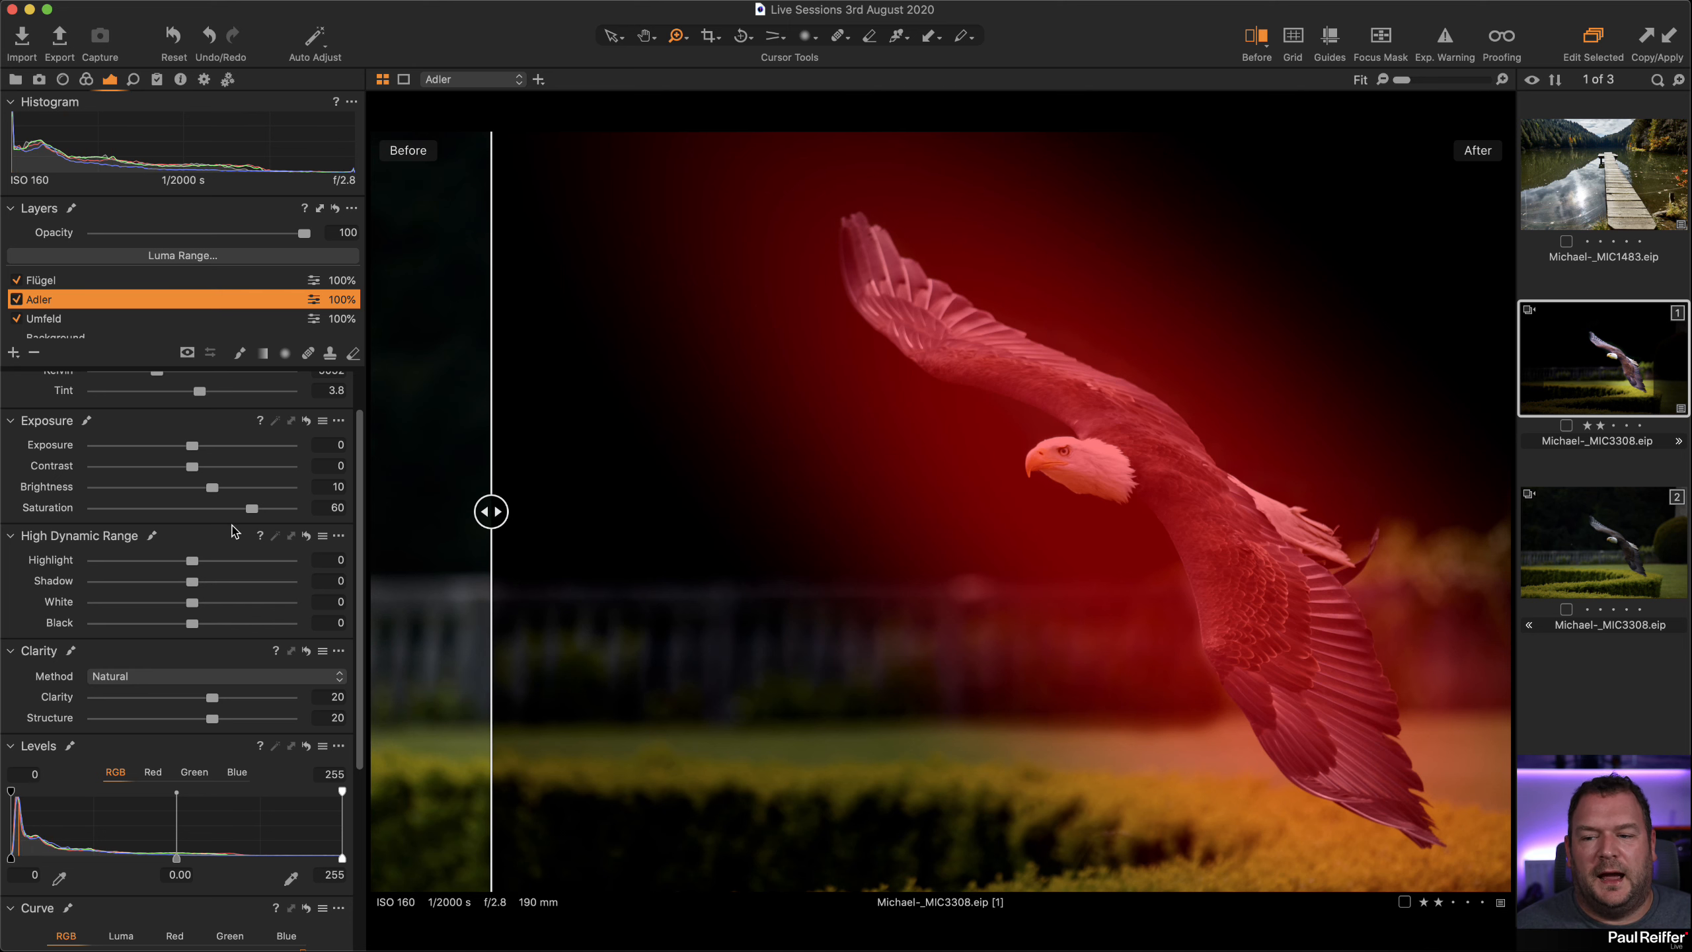
{"action": "key", "text": "m"}
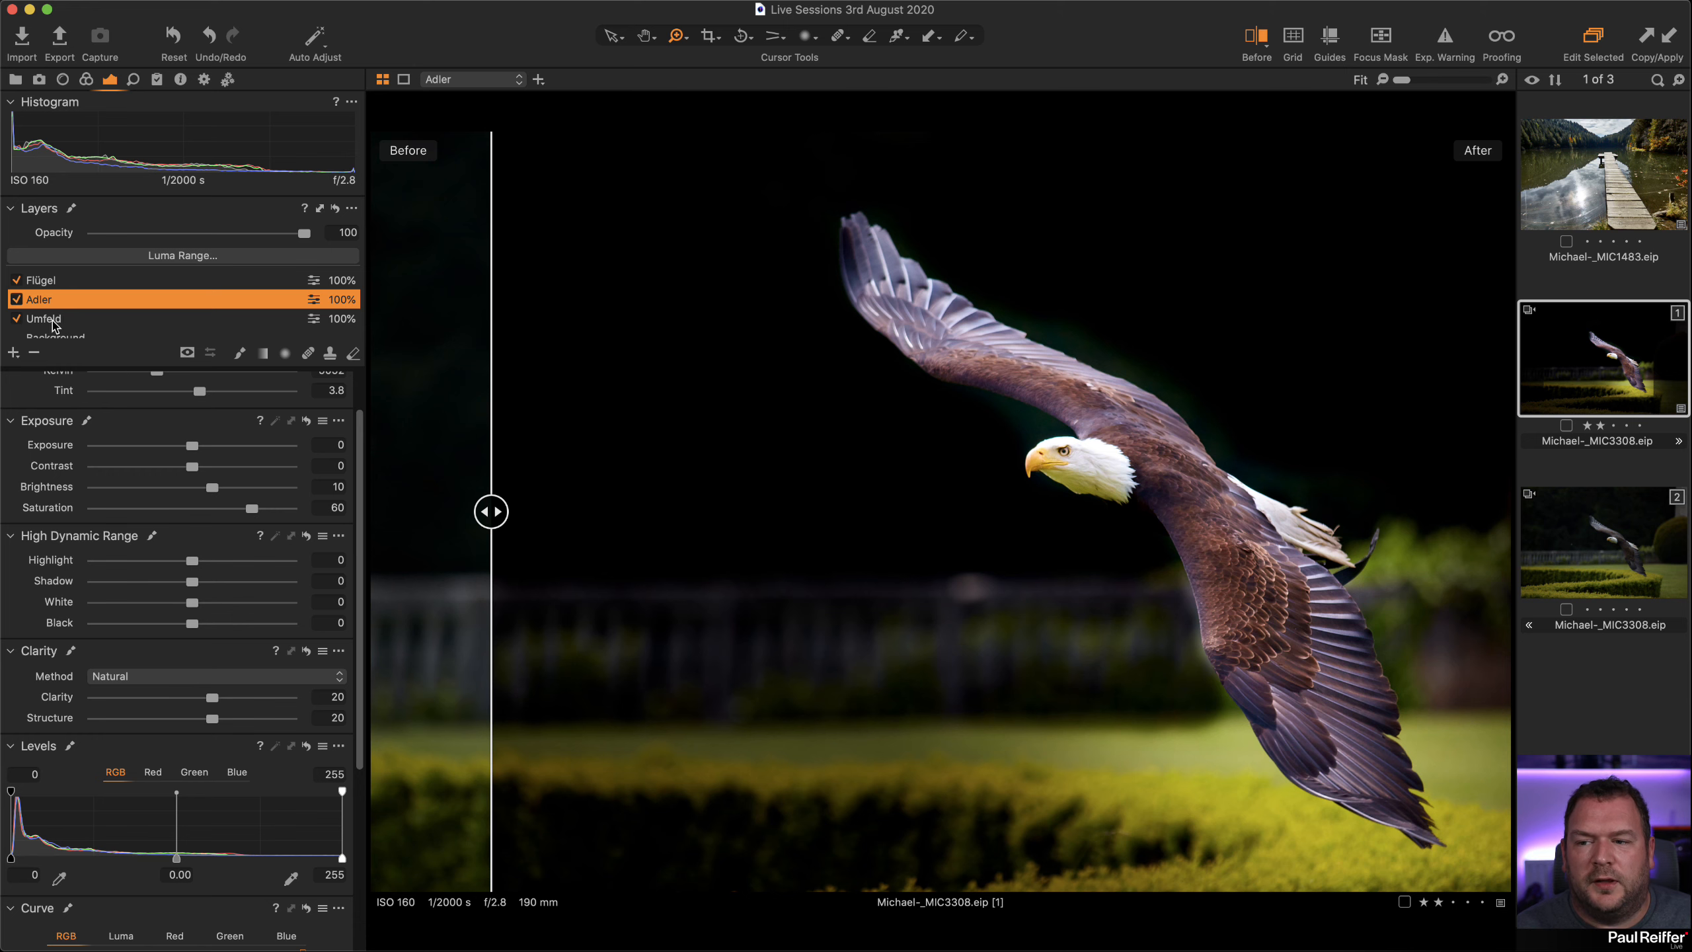
Select the Umfeld layer and examine its mask around the eagle, hiding the mask again when done
{"action": "left_click", "coordinate": [53, 320]}
{"action": "key", "text": "m"}
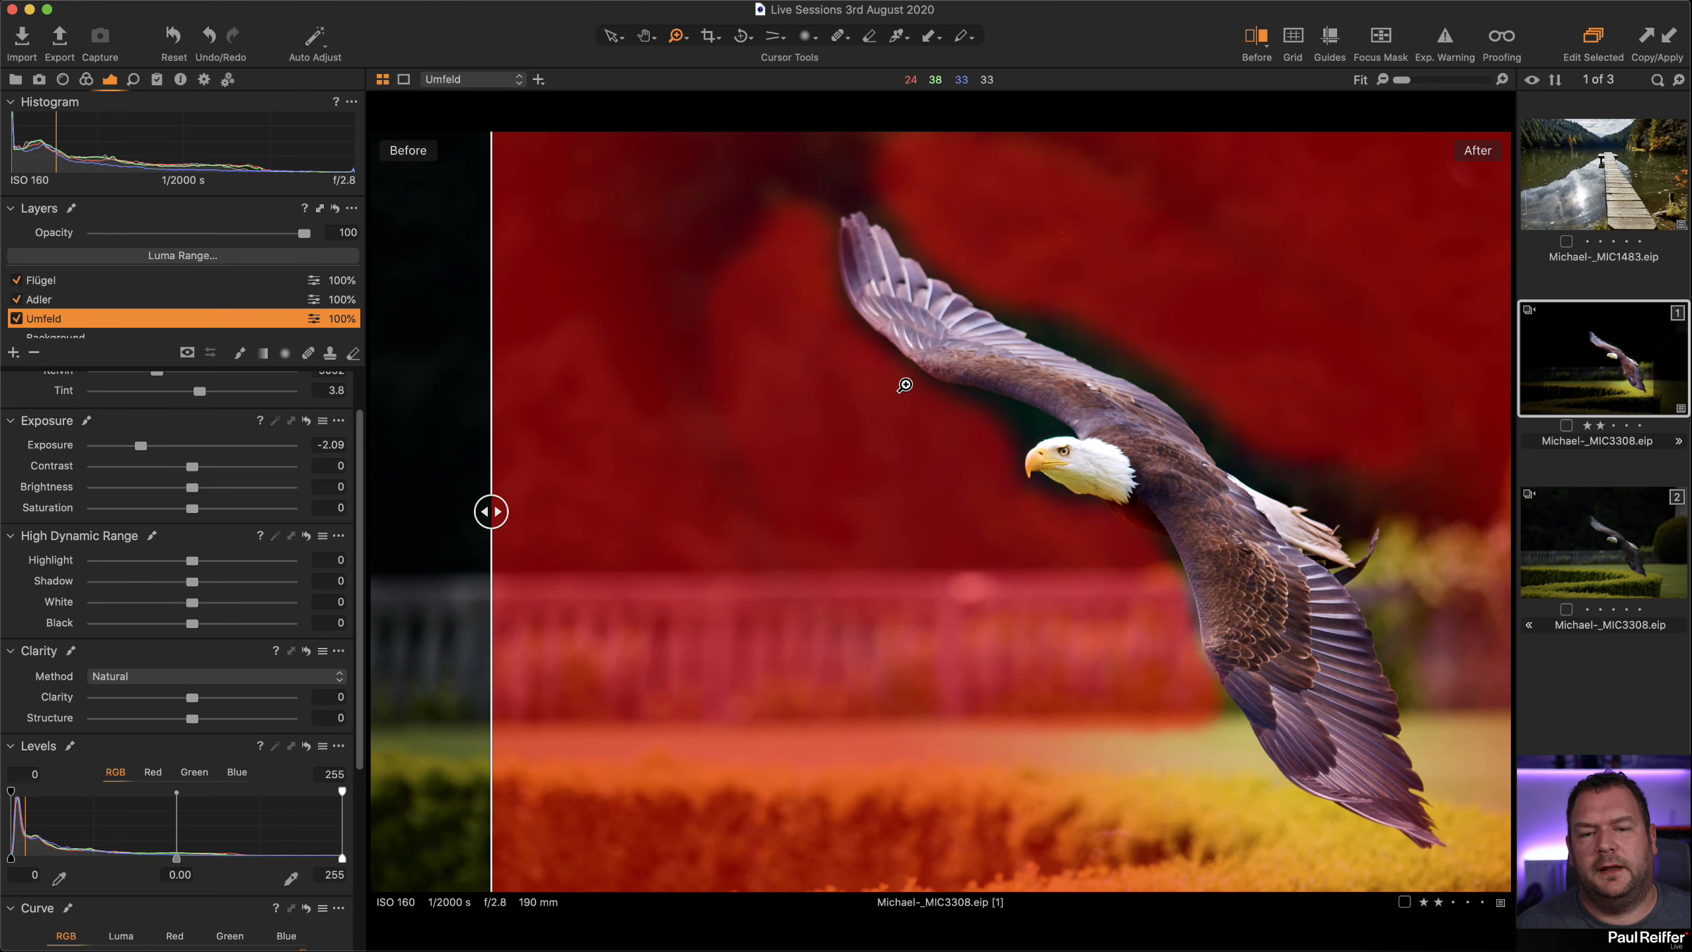
{"action": "key", "text": "m"}
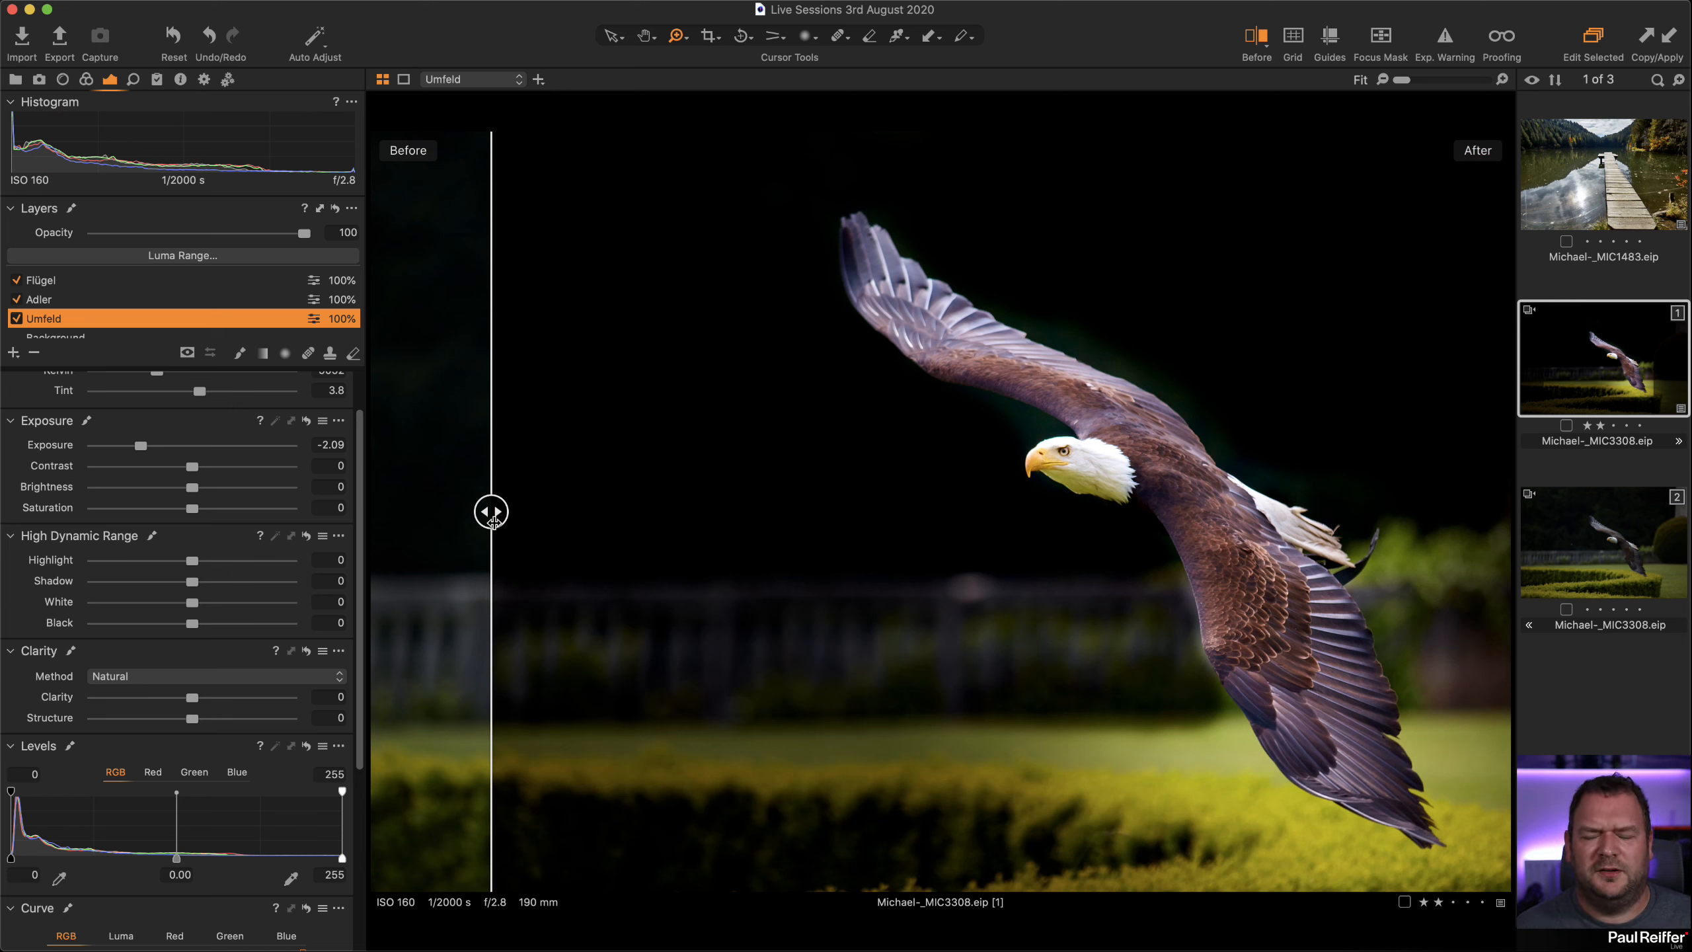
Compare the eagle's surroundings before and after at several split positions, and check the Umfeld mask, hiding it when done
{"action": "left_click_drag", "start_coordinate": [491, 510], "coordinate": [663, 510]}
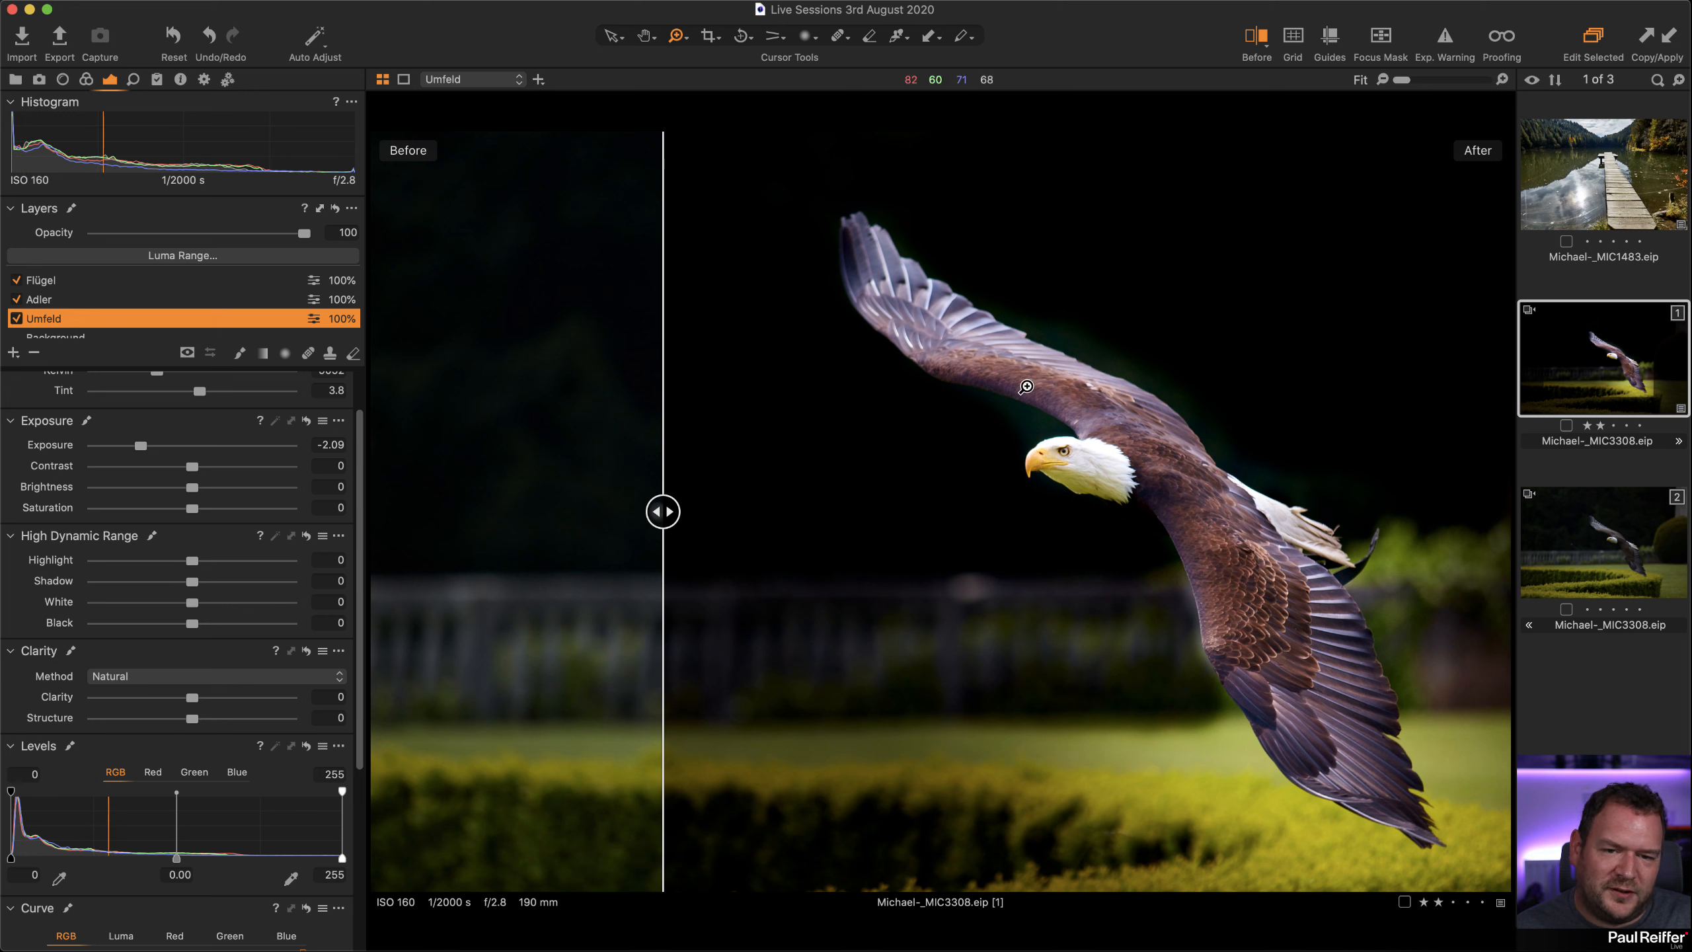
{"action": "left_click_drag", "start_coordinate": [663, 511], "coordinate": [752, 568]}
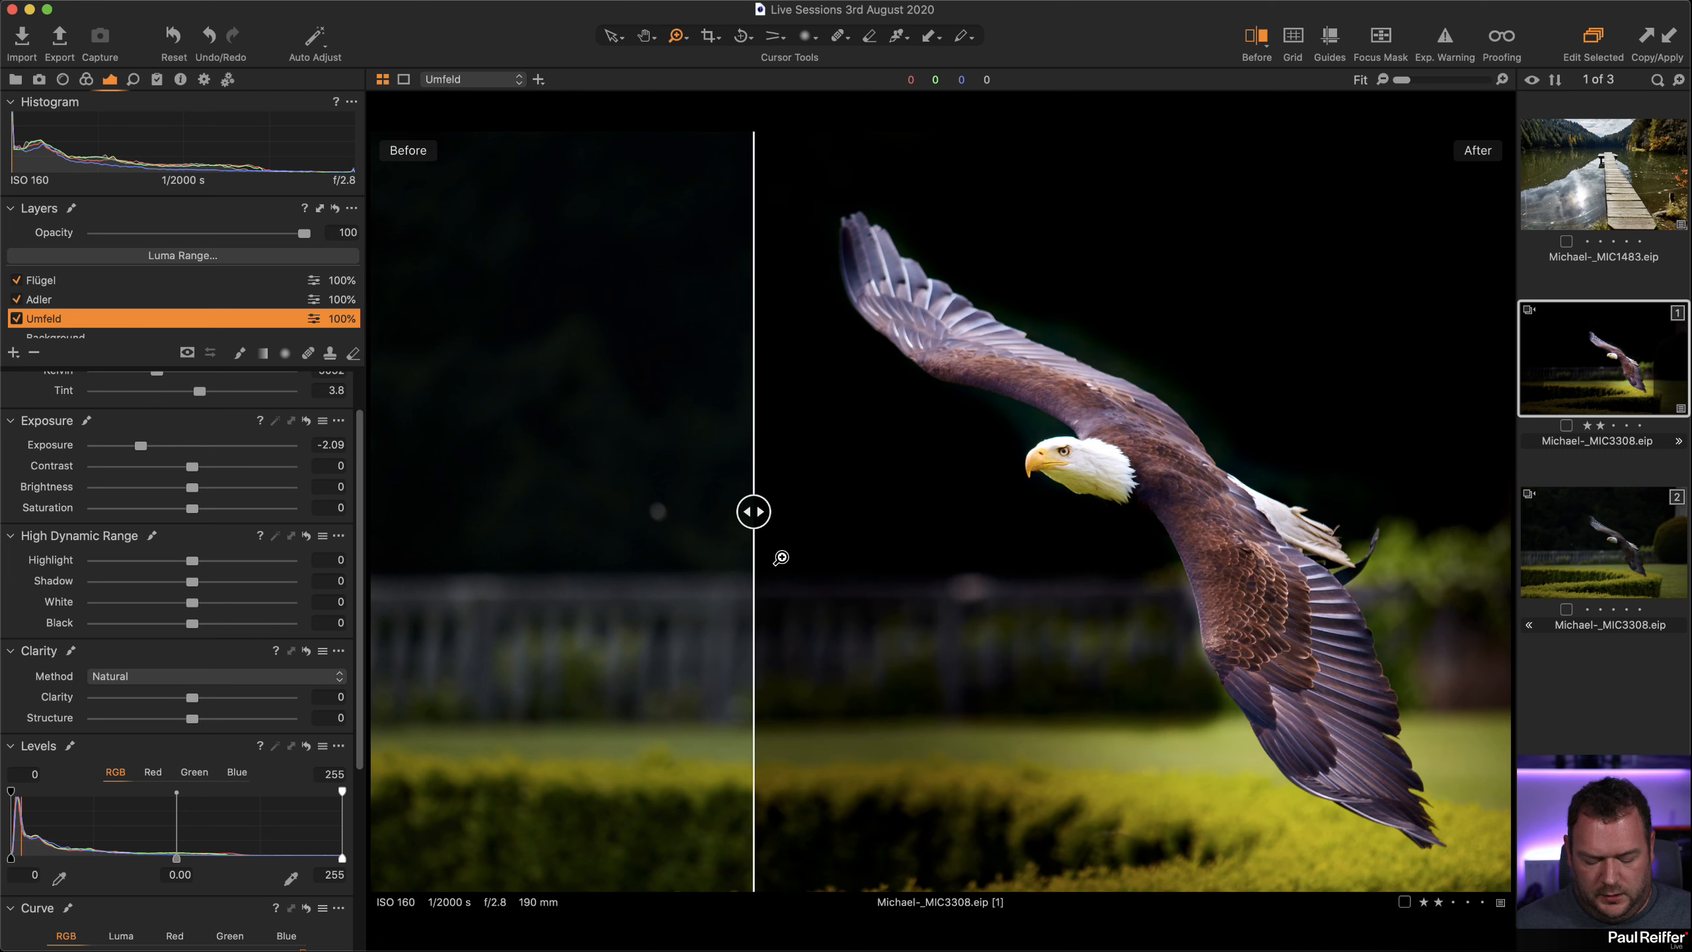
{"action": "key", "text": "m"}
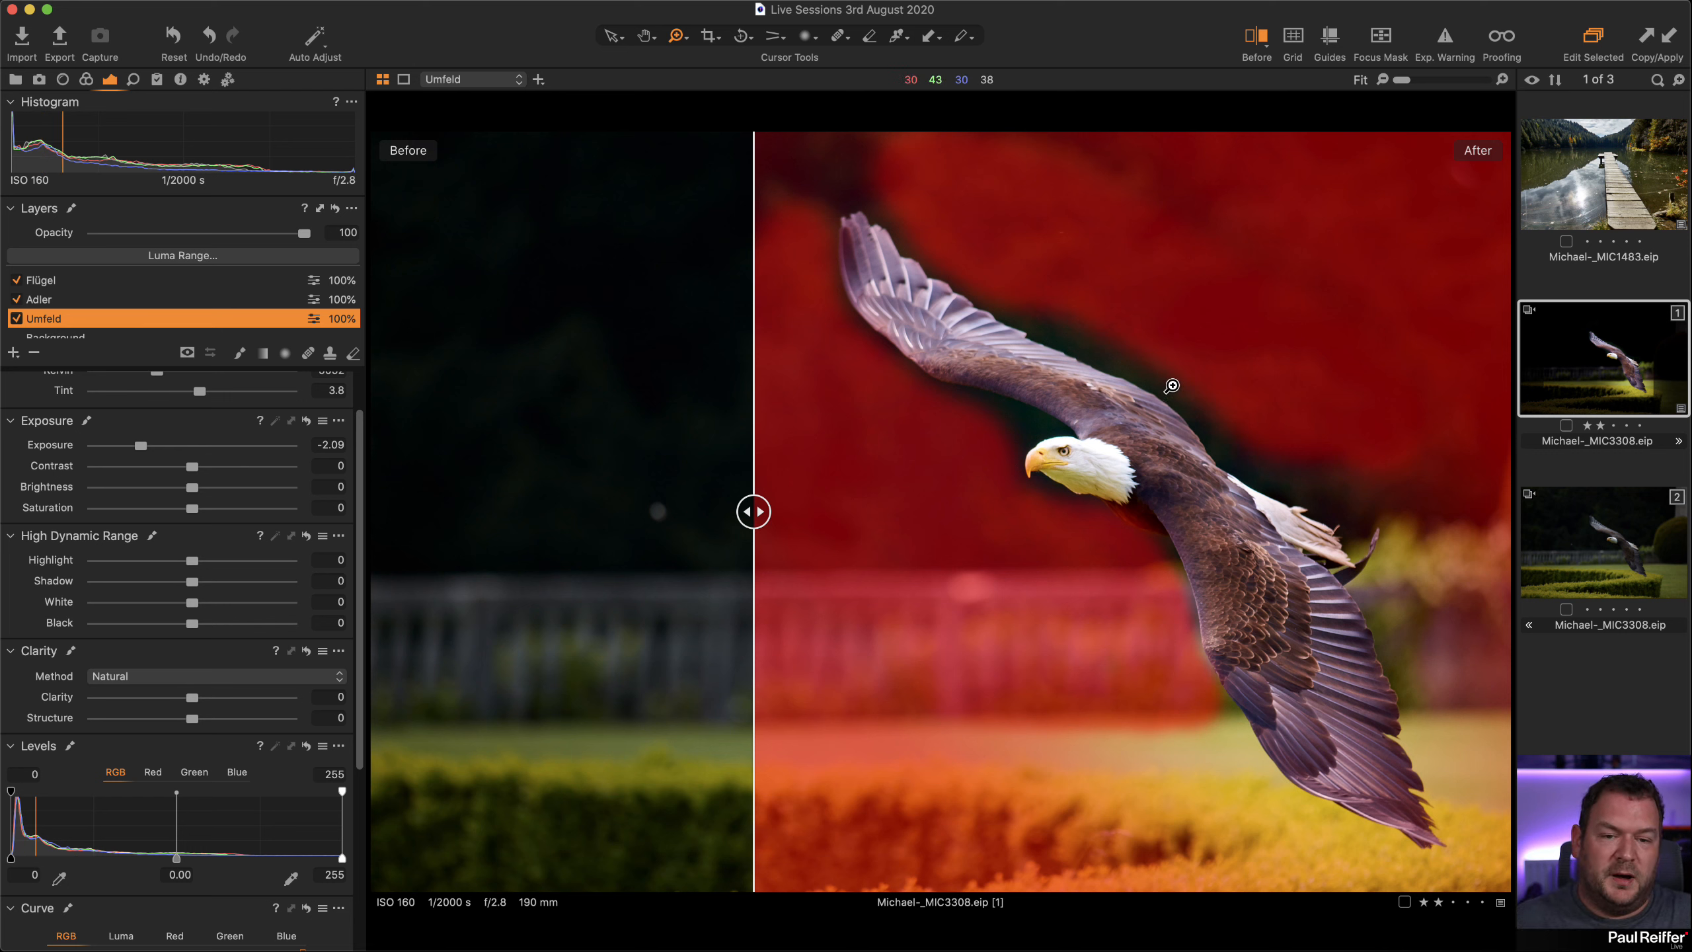
{"action": "key", "text": "m"}
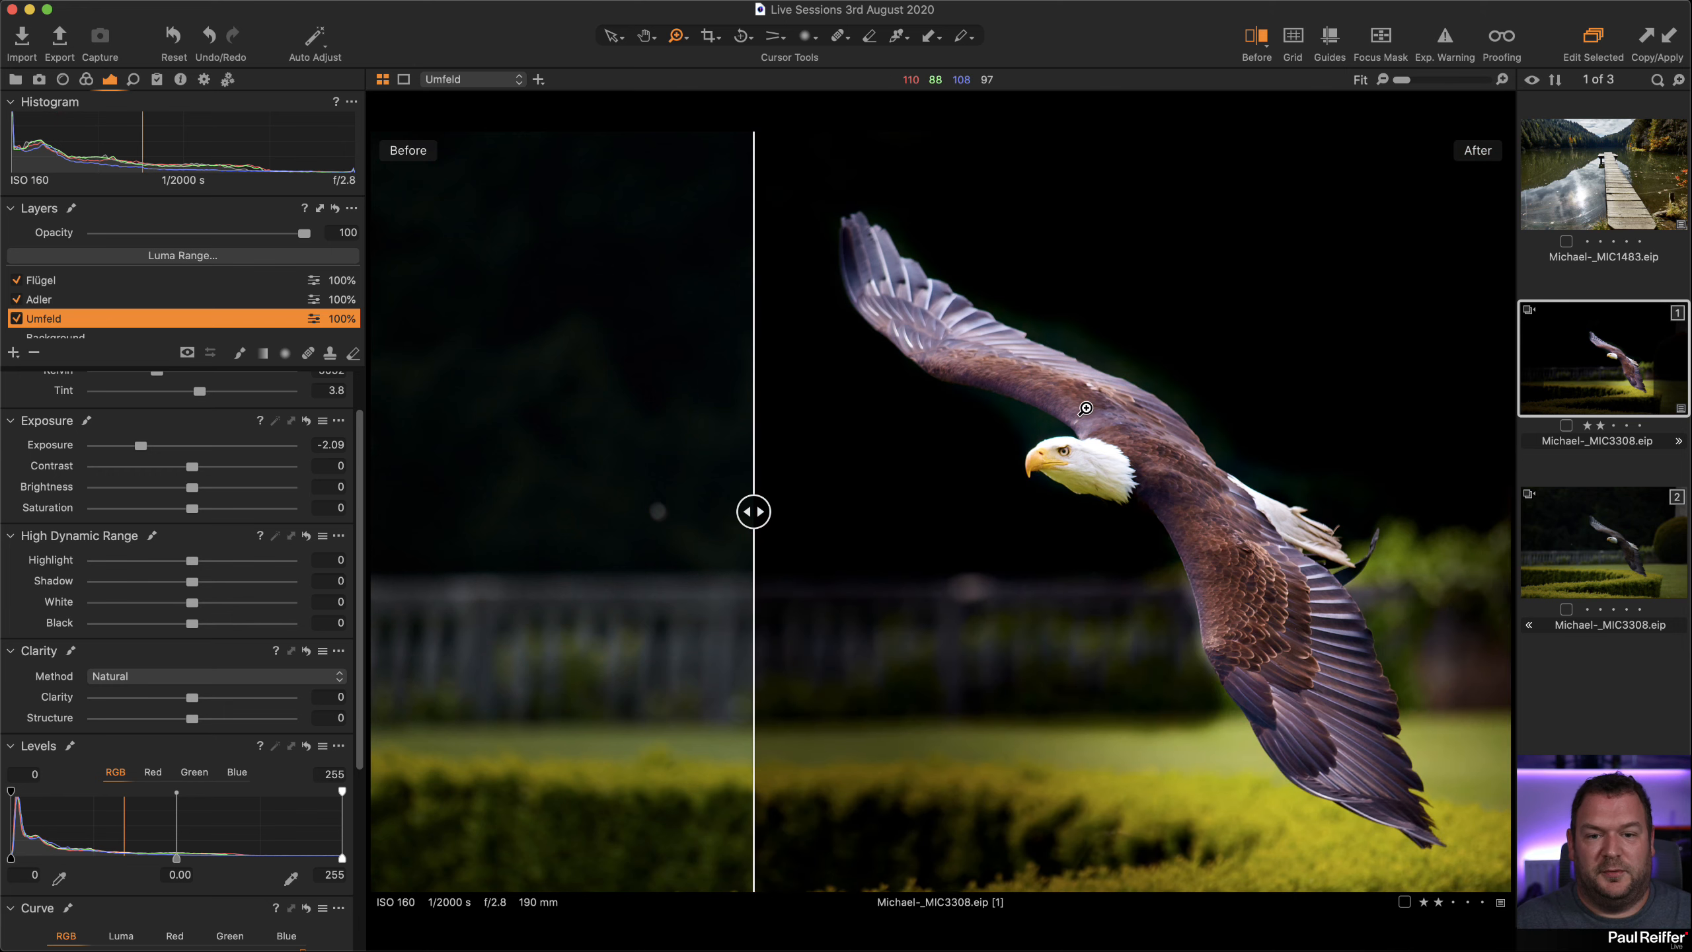
Show the Umfeld mask close up around the eagle and clone variant 1 of the photo
{"action": "key", "text": "m"}
{"action": "left_click_drag", "start_coordinate": [826, 196], "coordinate": [1409, 648]}
{"action": "right_click", "coordinate": [1580, 341]}
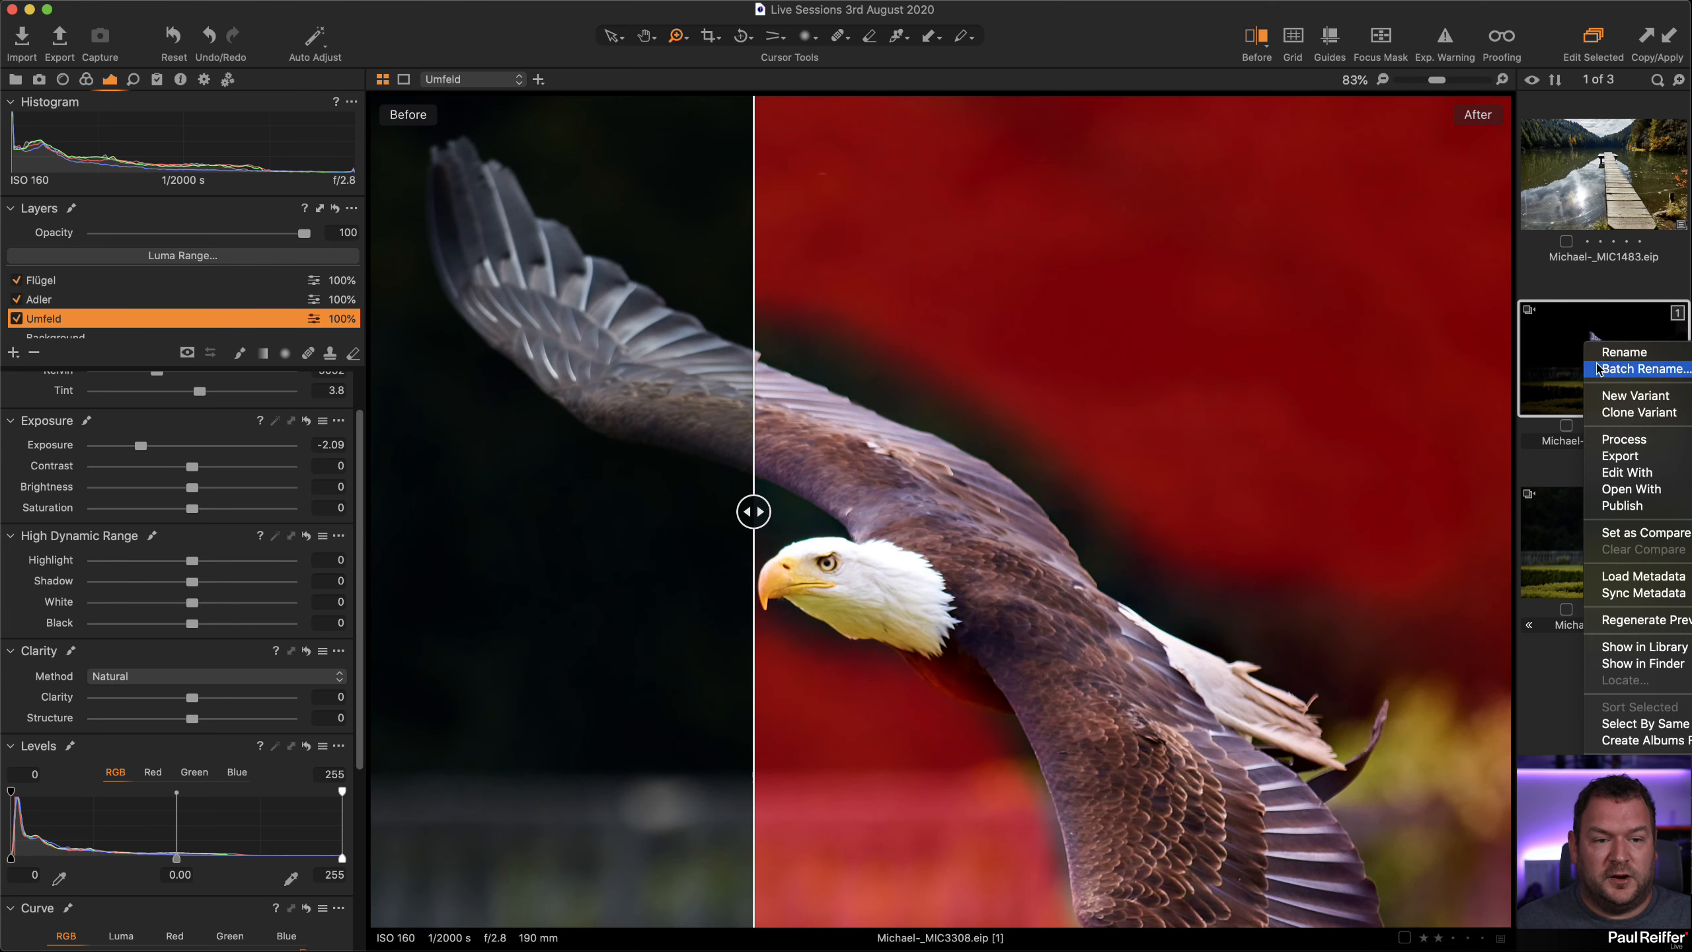
{"action": "left_click", "coordinate": [1625, 414]}
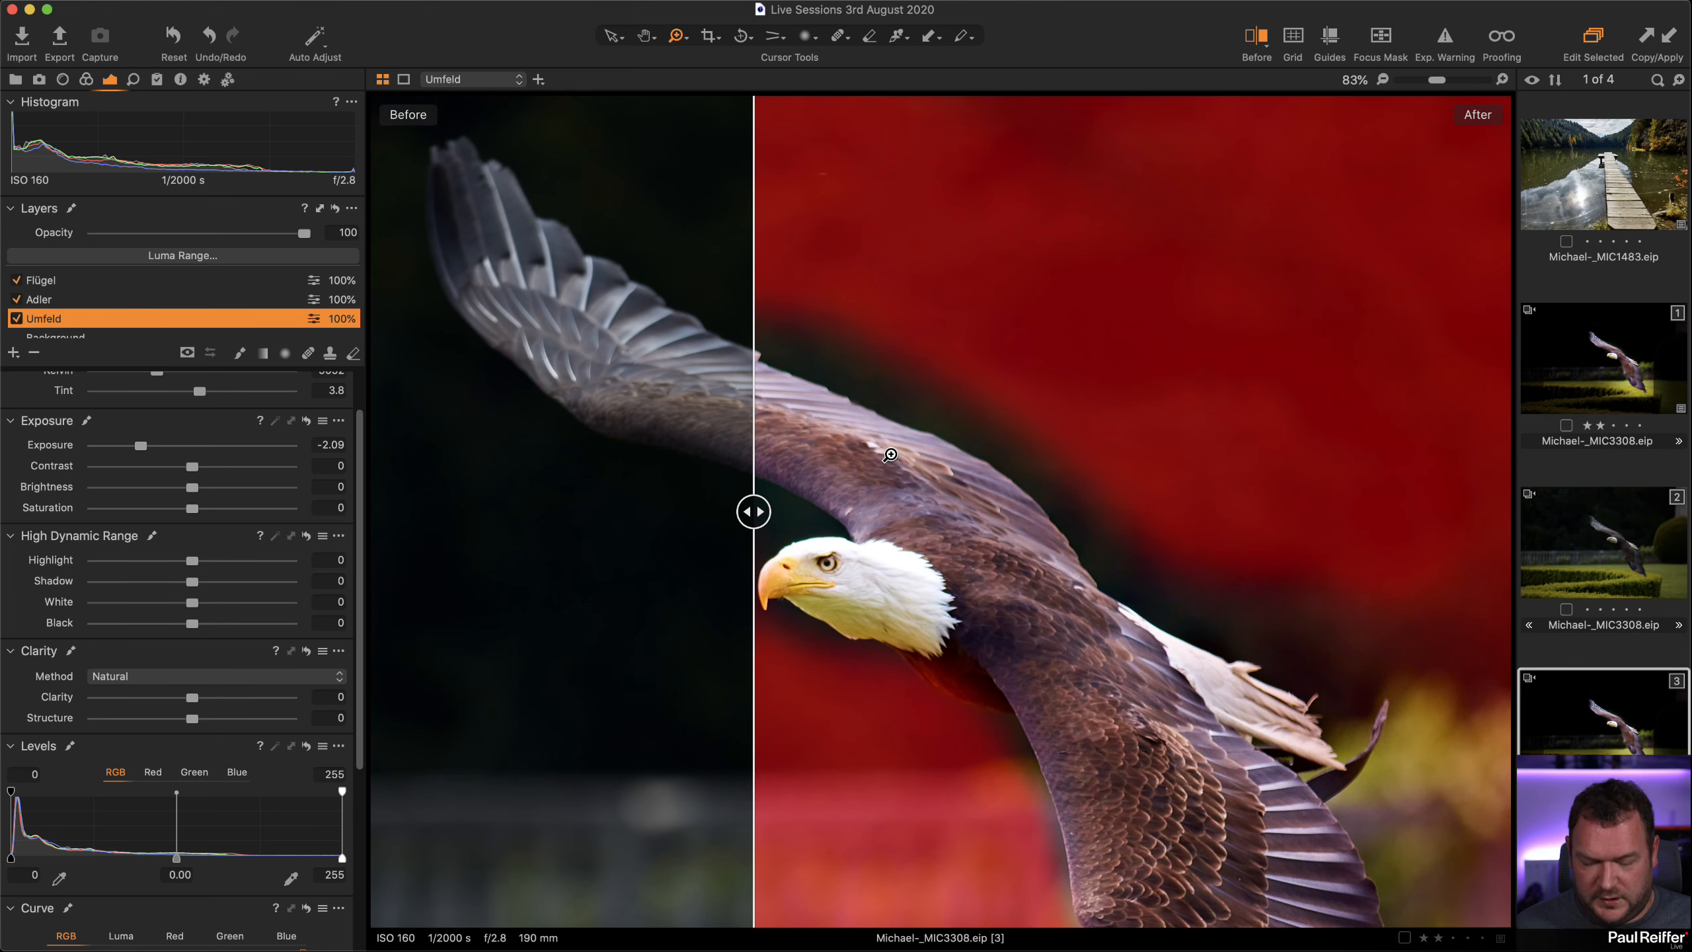
At 200% on the upper wing edge, set the mask brush to size 47, hardness 53 and opacity 78, showing only the after view
{"action": "double_click", "coordinate": [874, 417]}
{"action": "left_click_drag", "start_coordinate": [749, 531], "coordinate": [254, 519]}
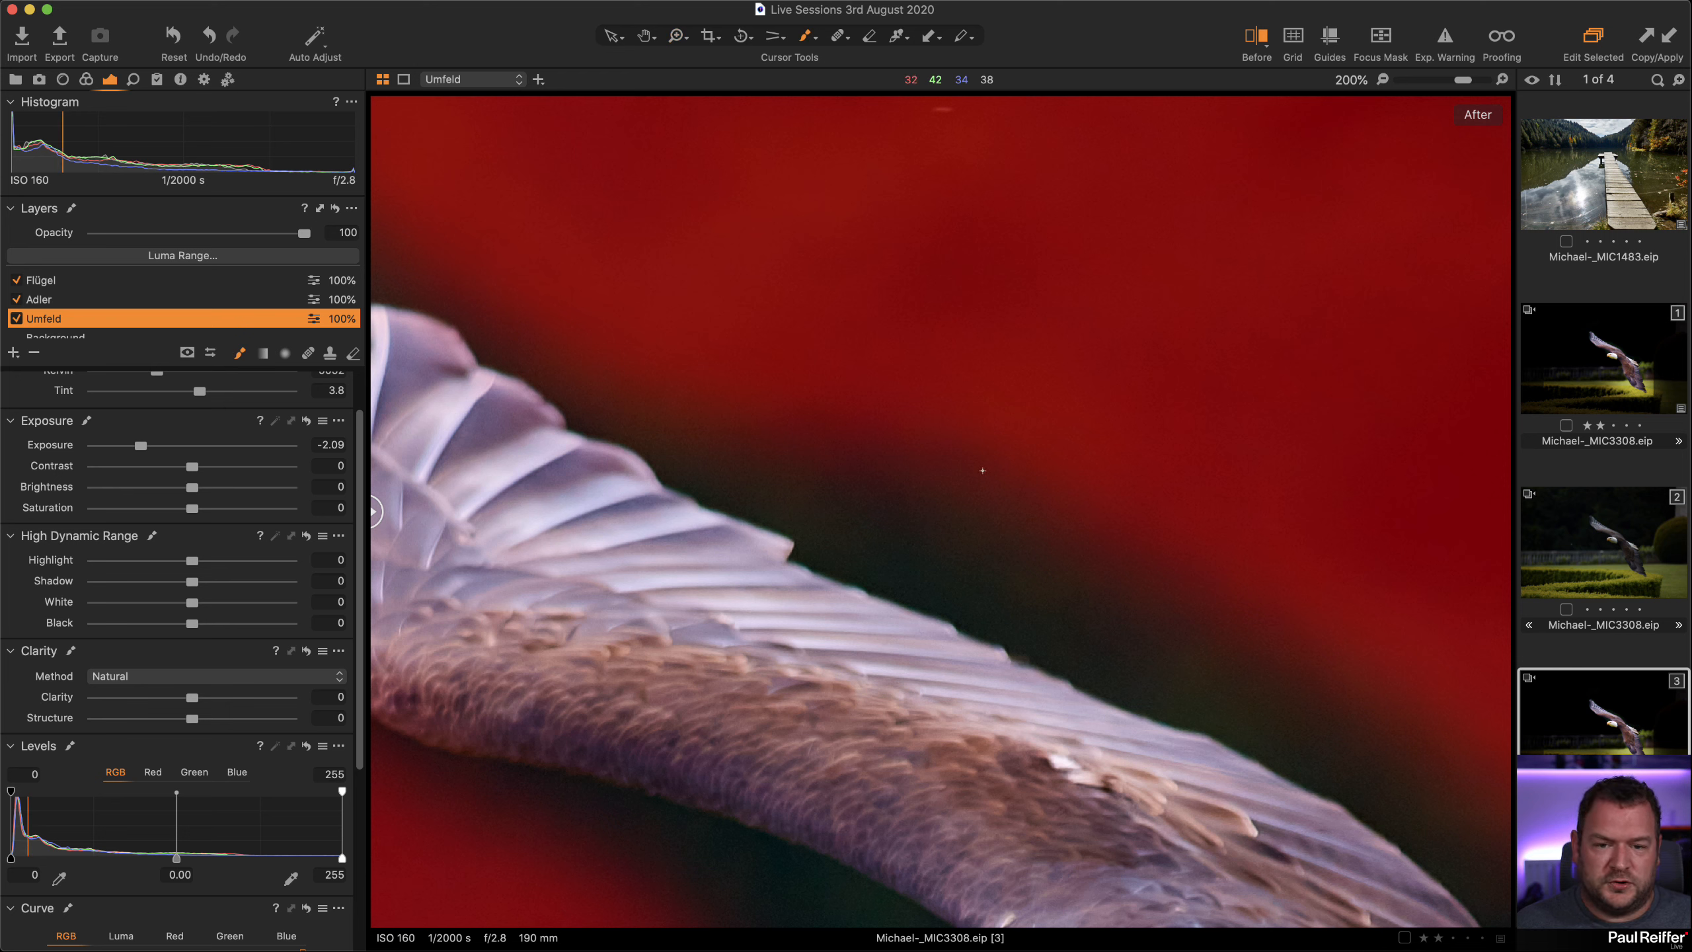
{"action": "right_click", "coordinate": [933, 469]}
{"action": "mouse_move", "coordinate": [887, 446]}
{"action": "left_mouse_down"}
{"action": "mouse_move", "coordinate": [841, 447]}
{"action": "mouse_move", "coordinate": [831, 467]}
{"action": "mouse_move", "coordinate": [905, 468]}
{"action": "left_mouse_up"}
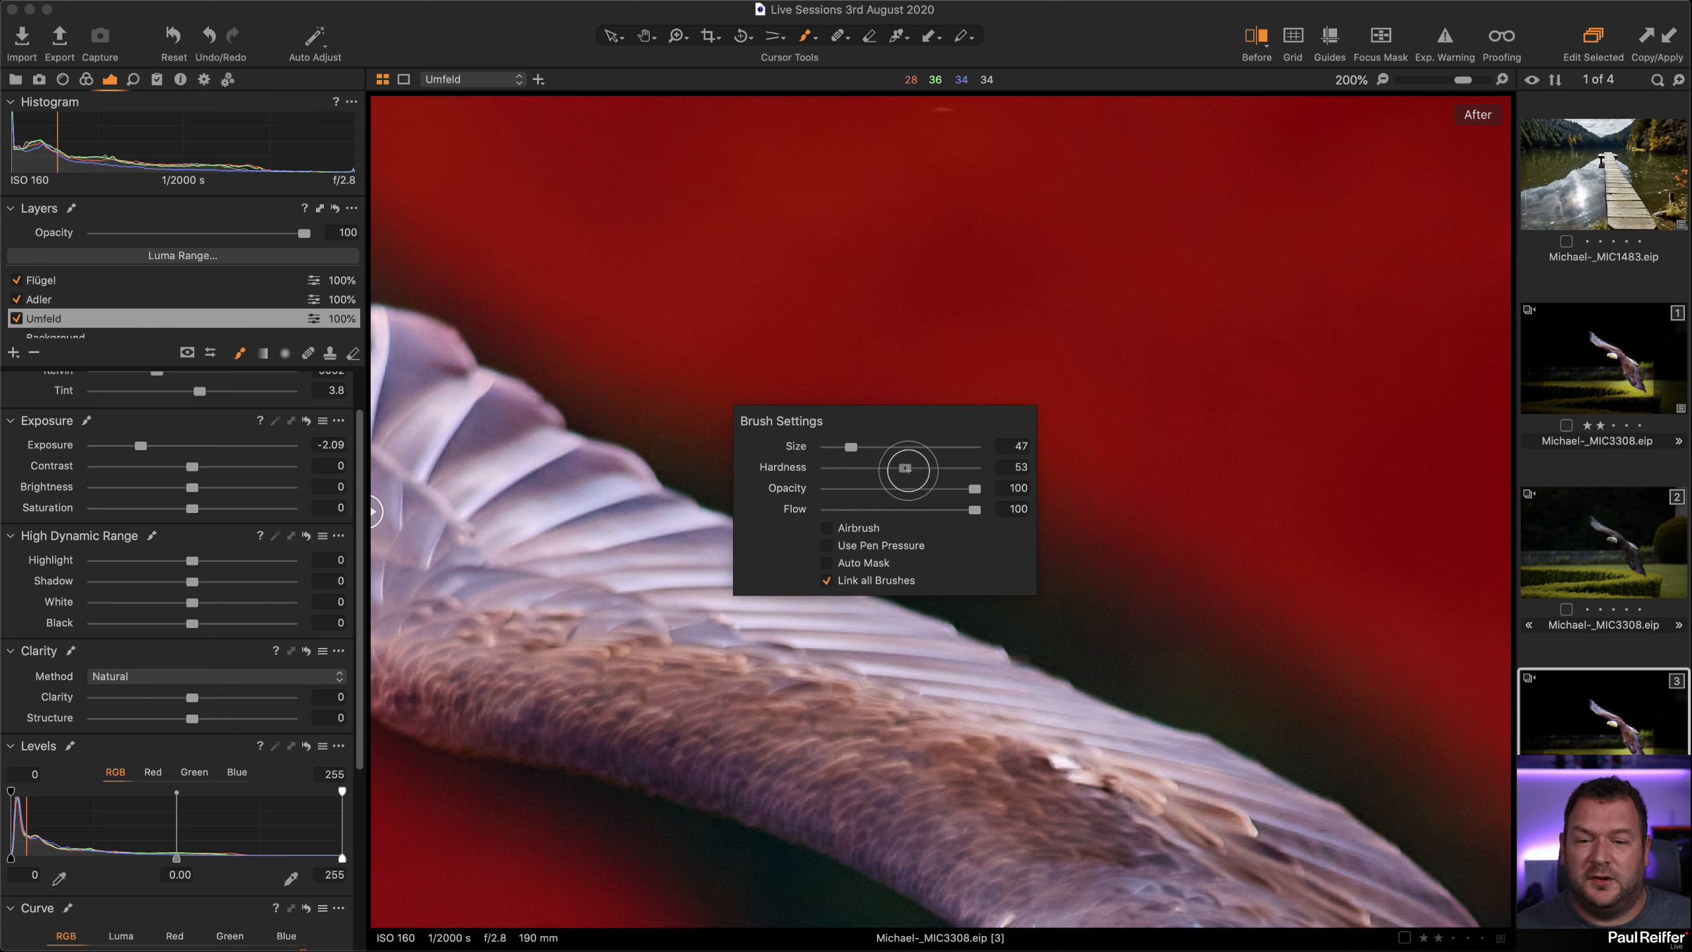
{"action": "left_click", "coordinate": [692, 391]}
{"action": "right_click", "coordinate": [807, 471]}
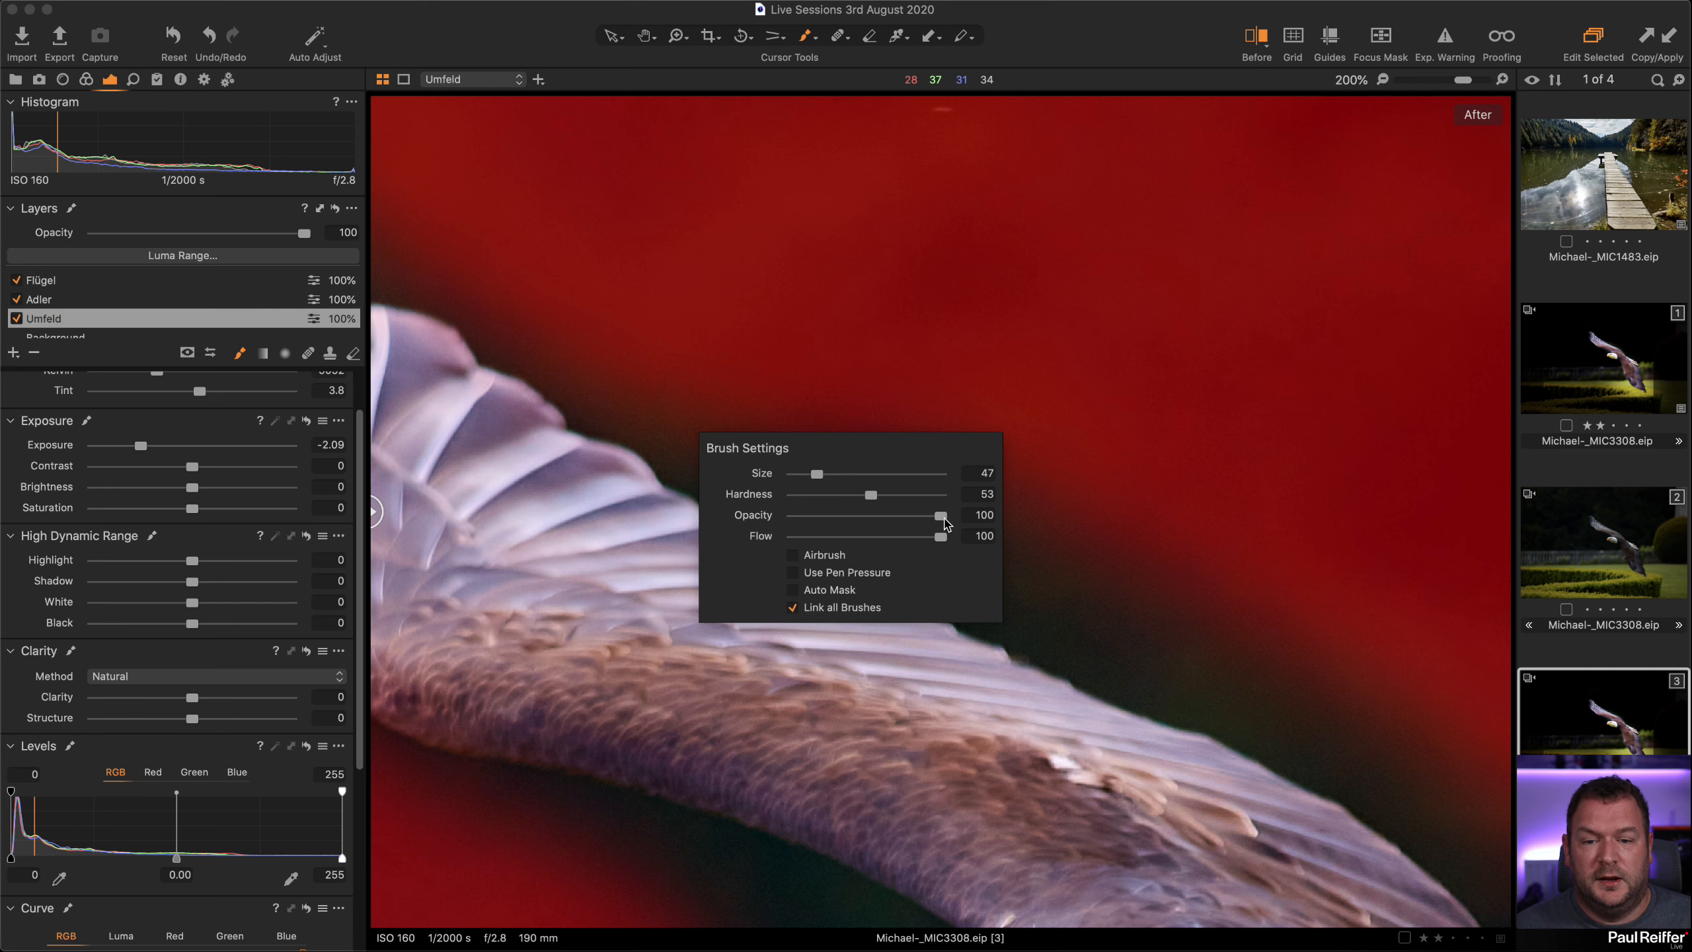
{"action": "left_click_drag", "start_coordinate": [943, 516], "coordinate": [910, 514]}
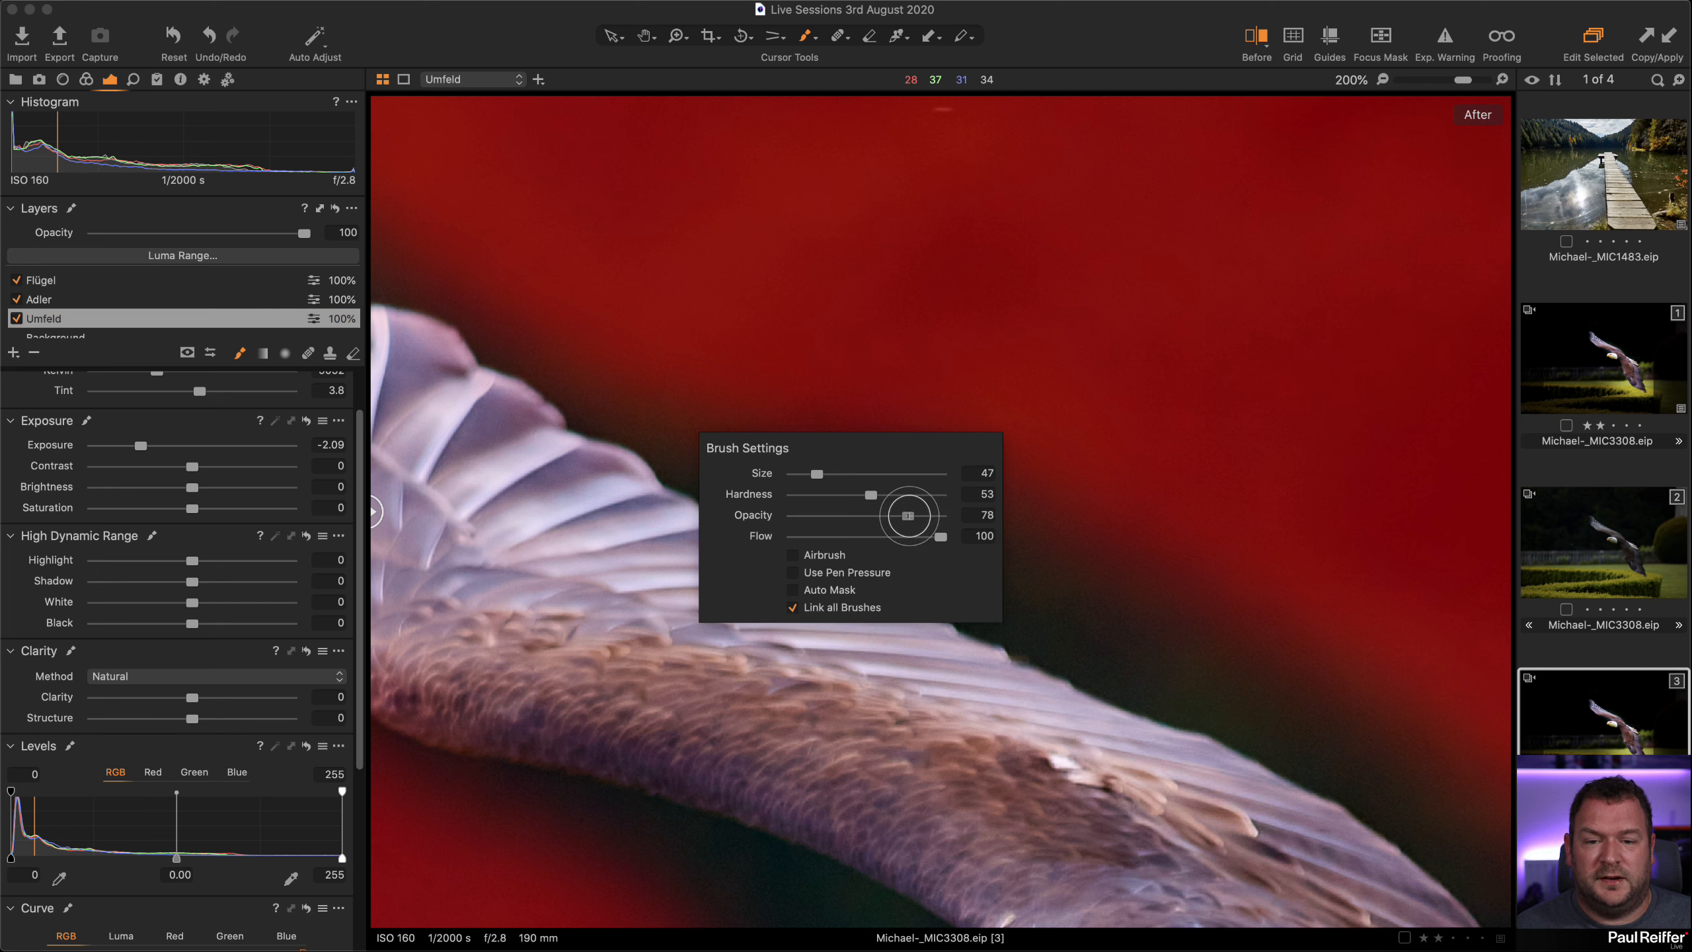
{"action": "key", "text": "Escape"}
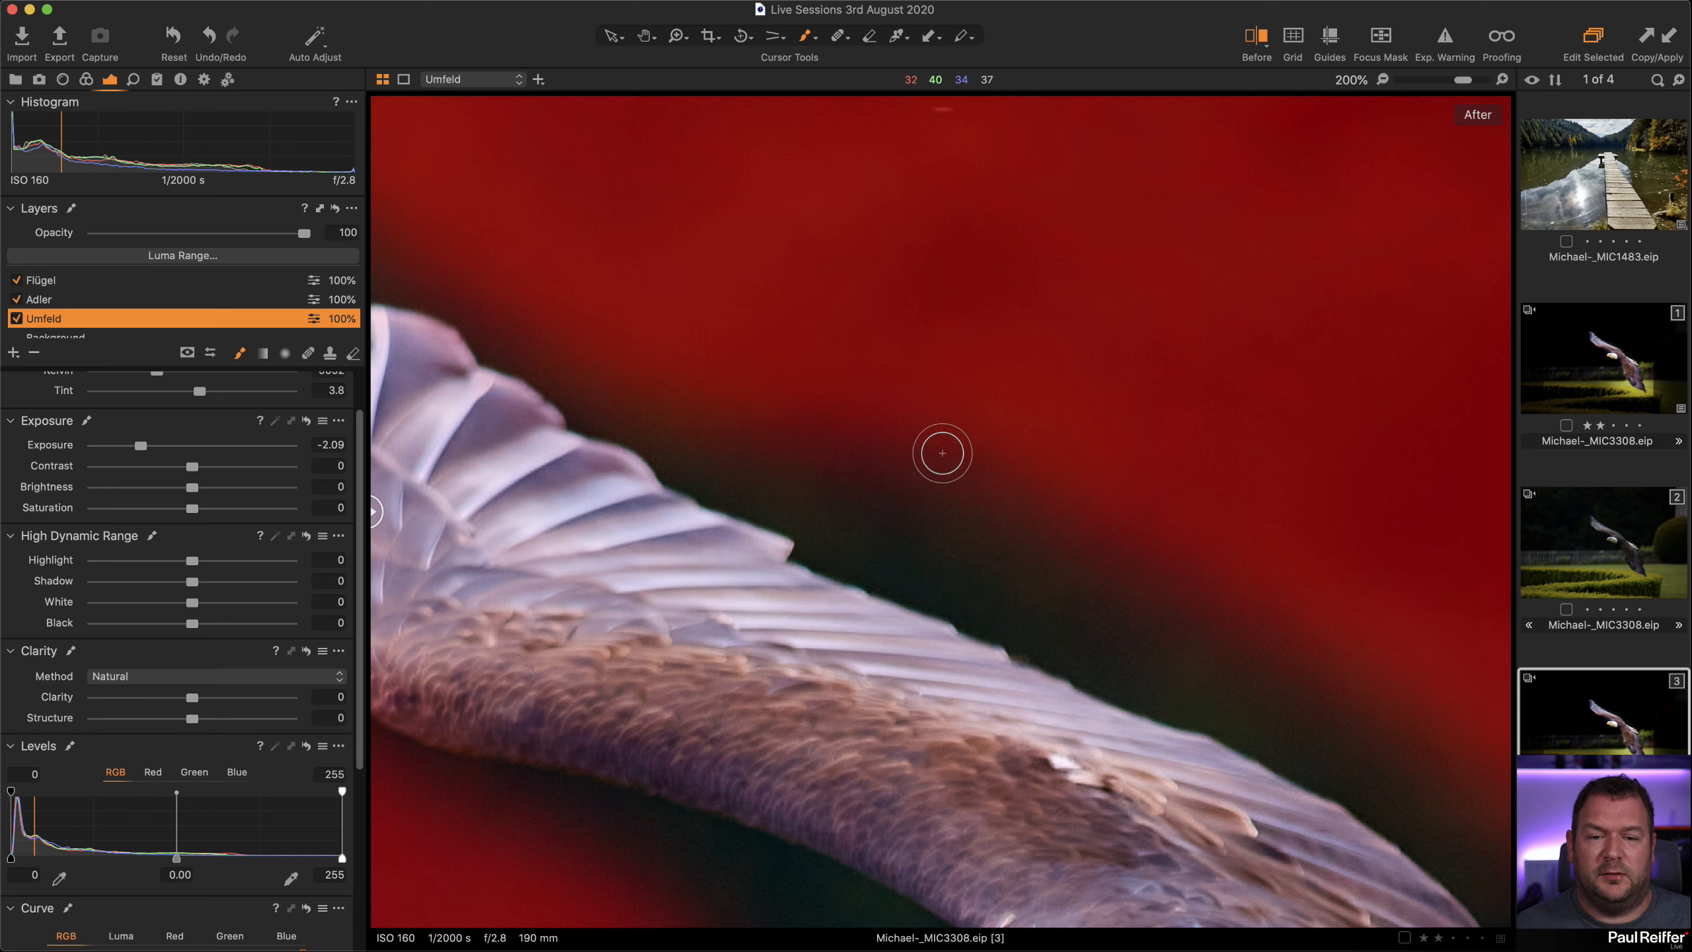
Check the lens correction's chromatic aberration options for the eagle photo without changing them, and return to the layer and exposure adjustments
{"action": "left_click", "coordinate": [63, 79]}
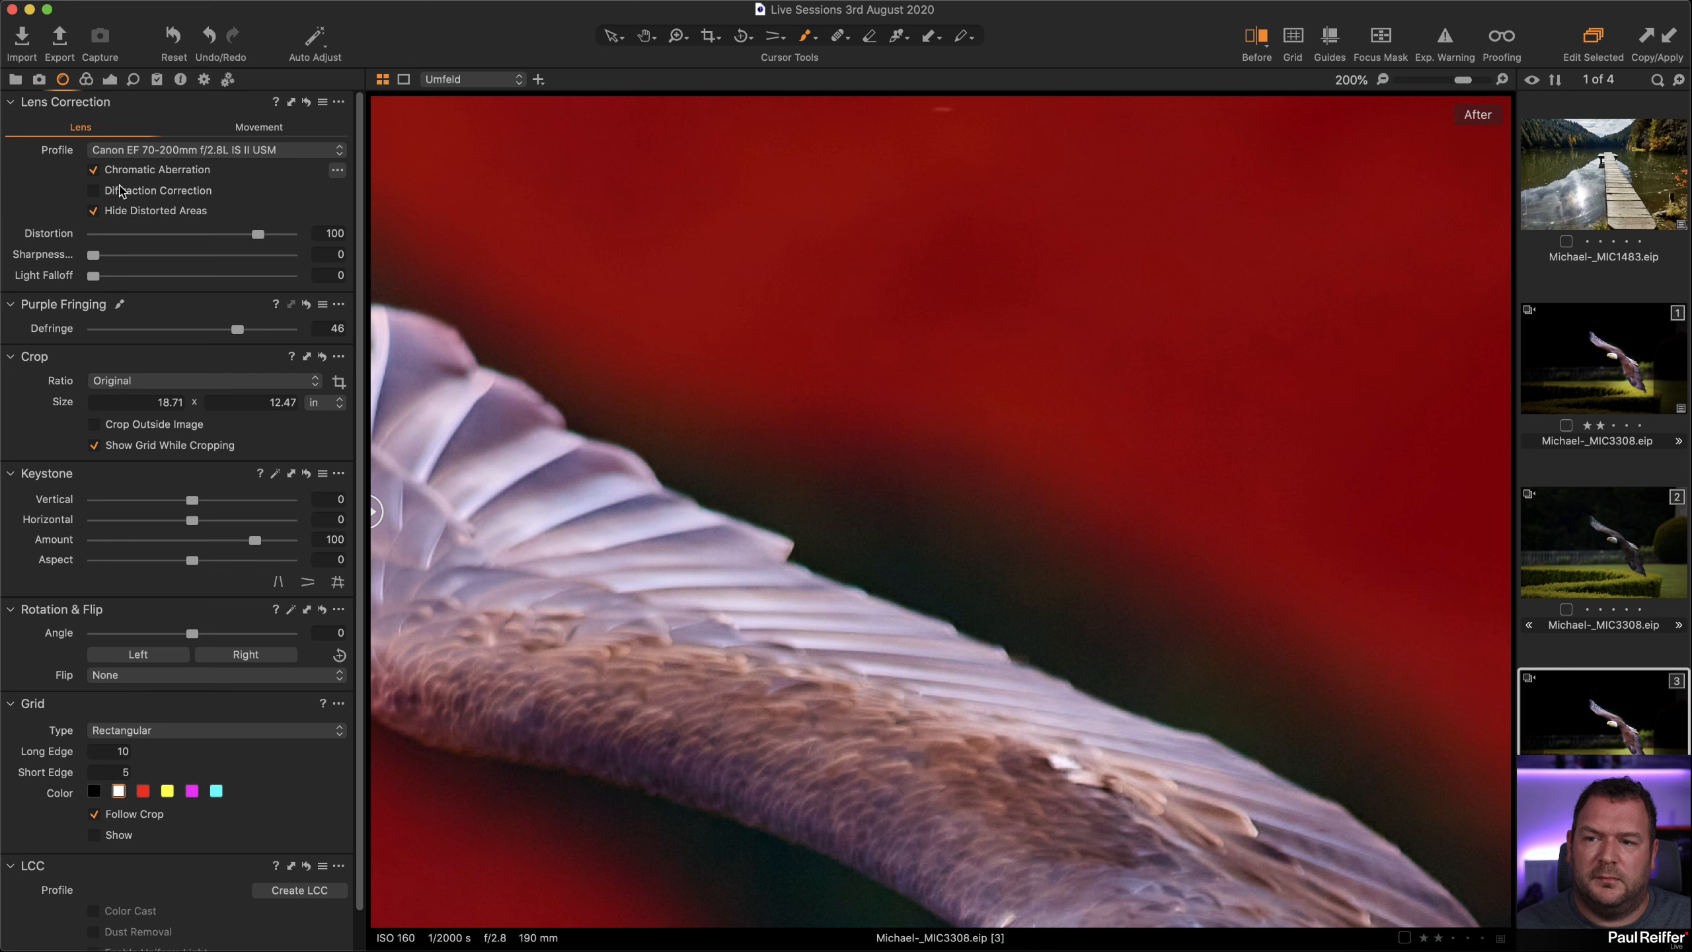
{"action": "left_click", "coordinate": [337, 169]}
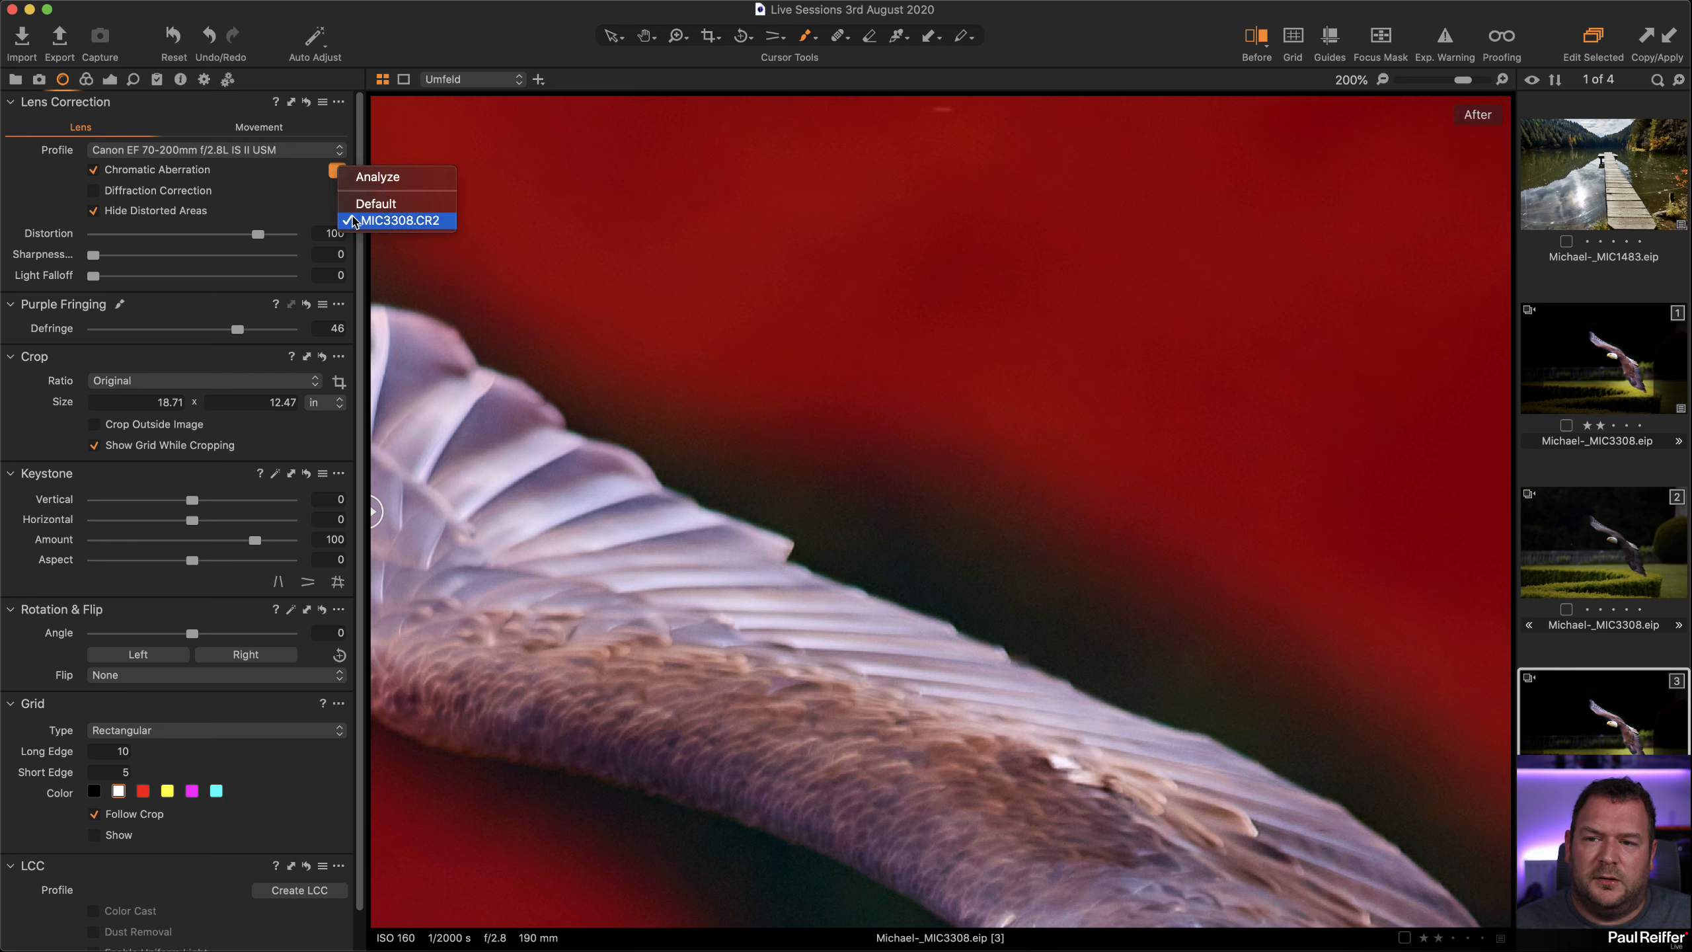
{"action": "left_click", "coordinate": [47, 181]}
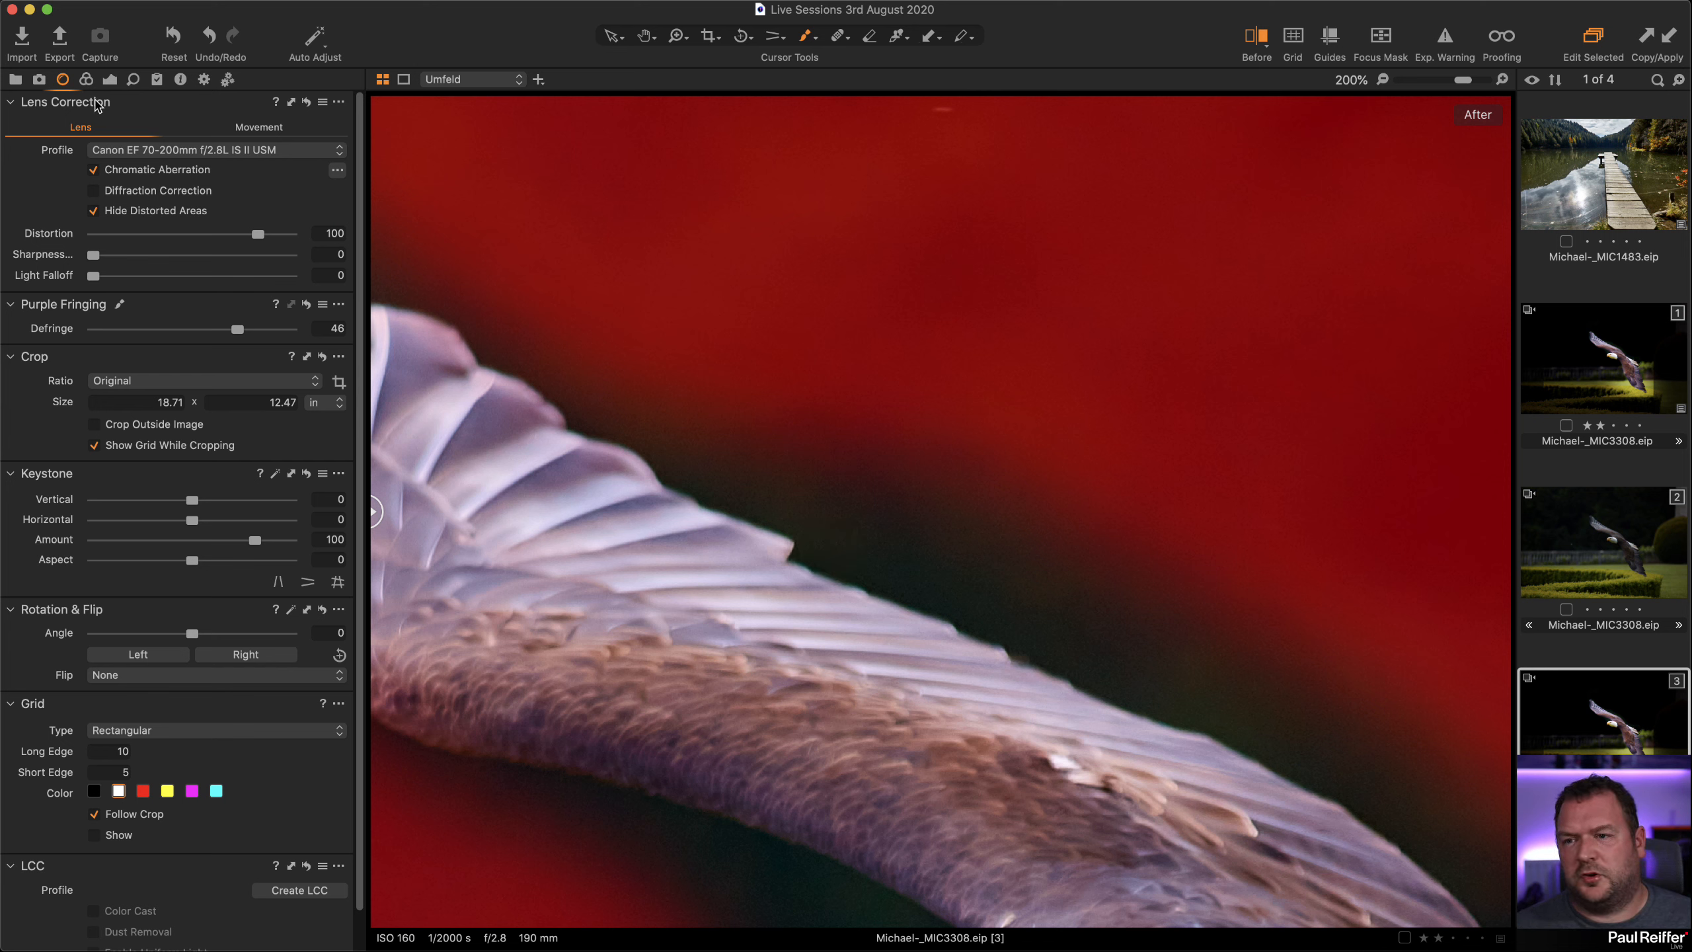
{"action": "left_click", "coordinate": [109, 79]}
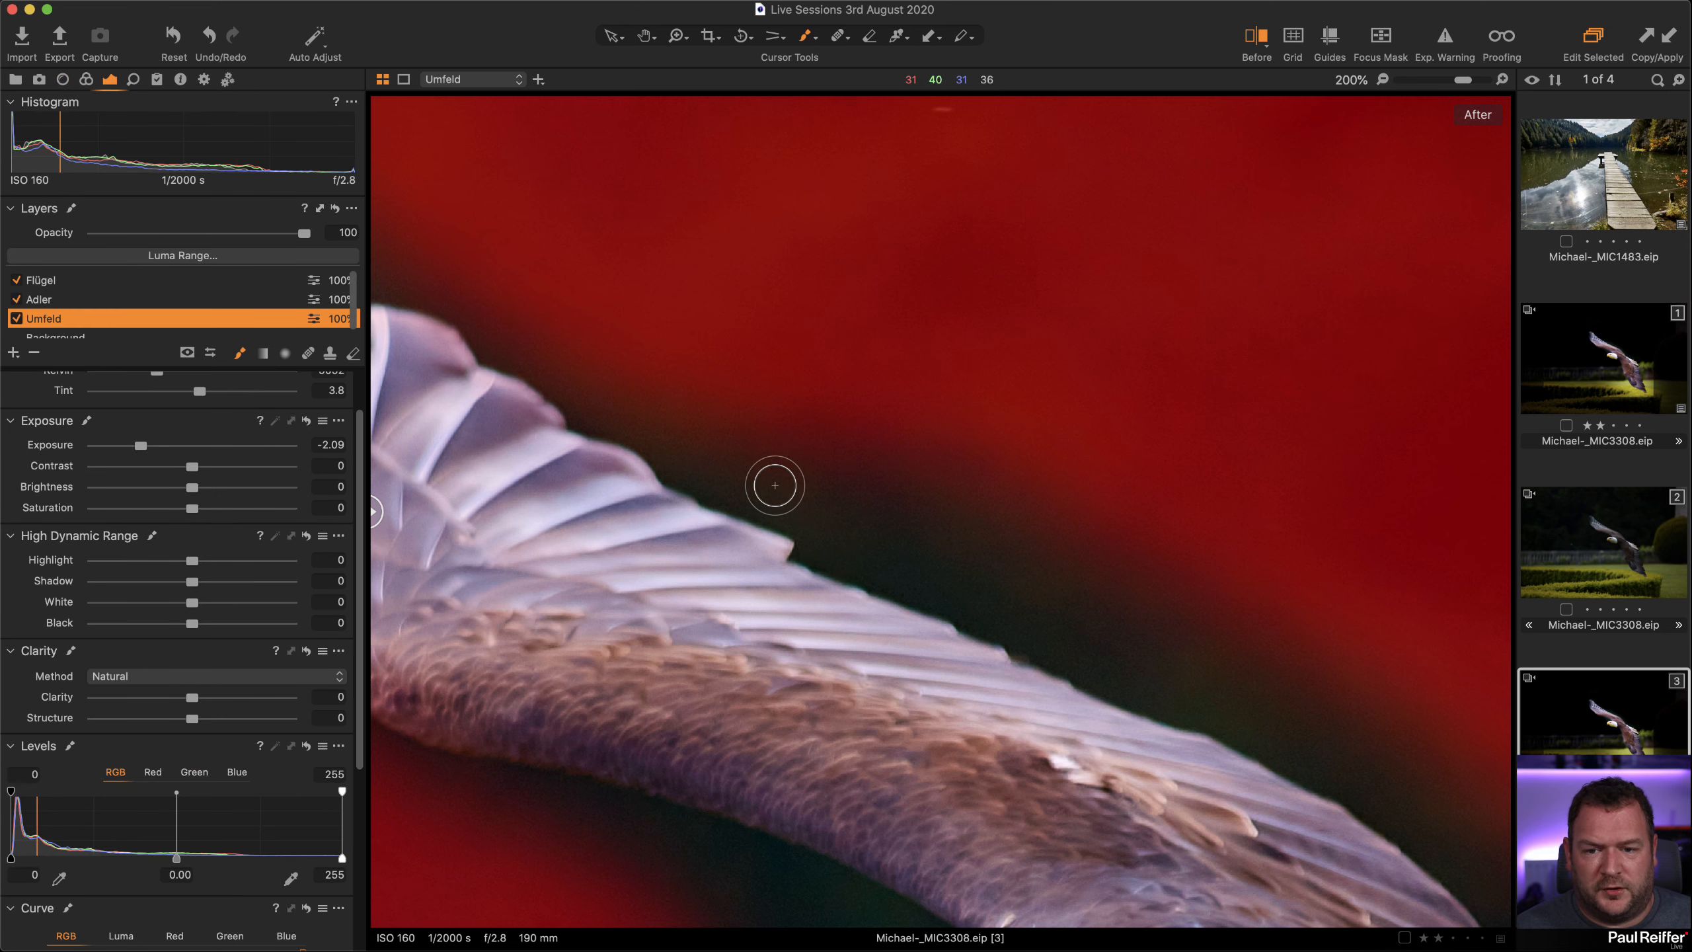
Brush the Umfeld mask into the gaps along the eagle's upper wing edge and down its back toward the tail
{"action": "mouse_move", "coordinate": [676, 454]}
{"action": "left_mouse_down"}
{"action": "mouse_move", "coordinate": [745, 484]}
{"action": "mouse_move", "coordinate": [670, 459]}
{"action": "mouse_move", "coordinate": [734, 496]}
{"action": "mouse_move", "coordinate": [702, 489]}
{"action": "mouse_move", "coordinate": [713, 498]}
{"action": "mouse_move", "coordinate": [835, 539]}
{"action": "mouse_move", "coordinate": [758, 502]}
{"action": "mouse_move", "coordinate": [934, 544]}
{"action": "mouse_move", "coordinate": [699, 422]}
{"action": "mouse_move", "coordinate": [882, 477]}
{"action": "mouse_move", "coordinate": [763, 452]}
{"action": "mouse_move", "coordinate": [807, 436]}
{"action": "mouse_move", "coordinate": [896, 453]}
{"action": "mouse_move", "coordinate": [866, 409]}
{"action": "mouse_move", "coordinate": [1013, 469]}
{"action": "mouse_move", "coordinate": [934, 509]}
{"action": "mouse_move", "coordinate": [788, 517]}
{"action": "mouse_move", "coordinate": [820, 534]}
{"action": "mouse_move", "coordinate": [802, 552]}
{"action": "mouse_move", "coordinate": [945, 600]}
{"action": "mouse_move", "coordinate": [983, 588]}
{"action": "mouse_move", "coordinate": [947, 574]}
{"action": "mouse_move", "coordinate": [1318, 637]}
{"action": "mouse_move", "coordinate": [1192, 596]}
{"action": "mouse_move", "coordinate": [1346, 614]}
{"action": "mouse_move", "coordinate": [1391, 630]}
{"action": "mouse_move", "coordinate": [1343, 685]}
{"action": "mouse_move", "coordinate": [999, 565]}
{"action": "mouse_move", "coordinate": [1227, 663]}
{"action": "mouse_move", "coordinate": [947, 596]}
{"action": "mouse_move", "coordinate": [1146, 686]}
{"action": "mouse_move", "coordinate": [1081, 673]}
{"action": "mouse_move", "coordinate": [1256, 723]}
{"action": "mouse_move", "coordinate": [1220, 685]}
{"action": "mouse_move", "coordinate": [1279, 716]}
{"action": "mouse_move", "coordinate": [1172, 693]}
{"action": "mouse_move", "coordinate": [1161, 706]}
{"action": "mouse_move", "coordinate": [1315, 737]}
{"action": "mouse_move", "coordinate": [1222, 725]}
{"action": "mouse_move", "coordinate": [1423, 793]}
{"action": "mouse_move", "coordinate": [1408, 744]}
{"action": "left_mouse_up"}
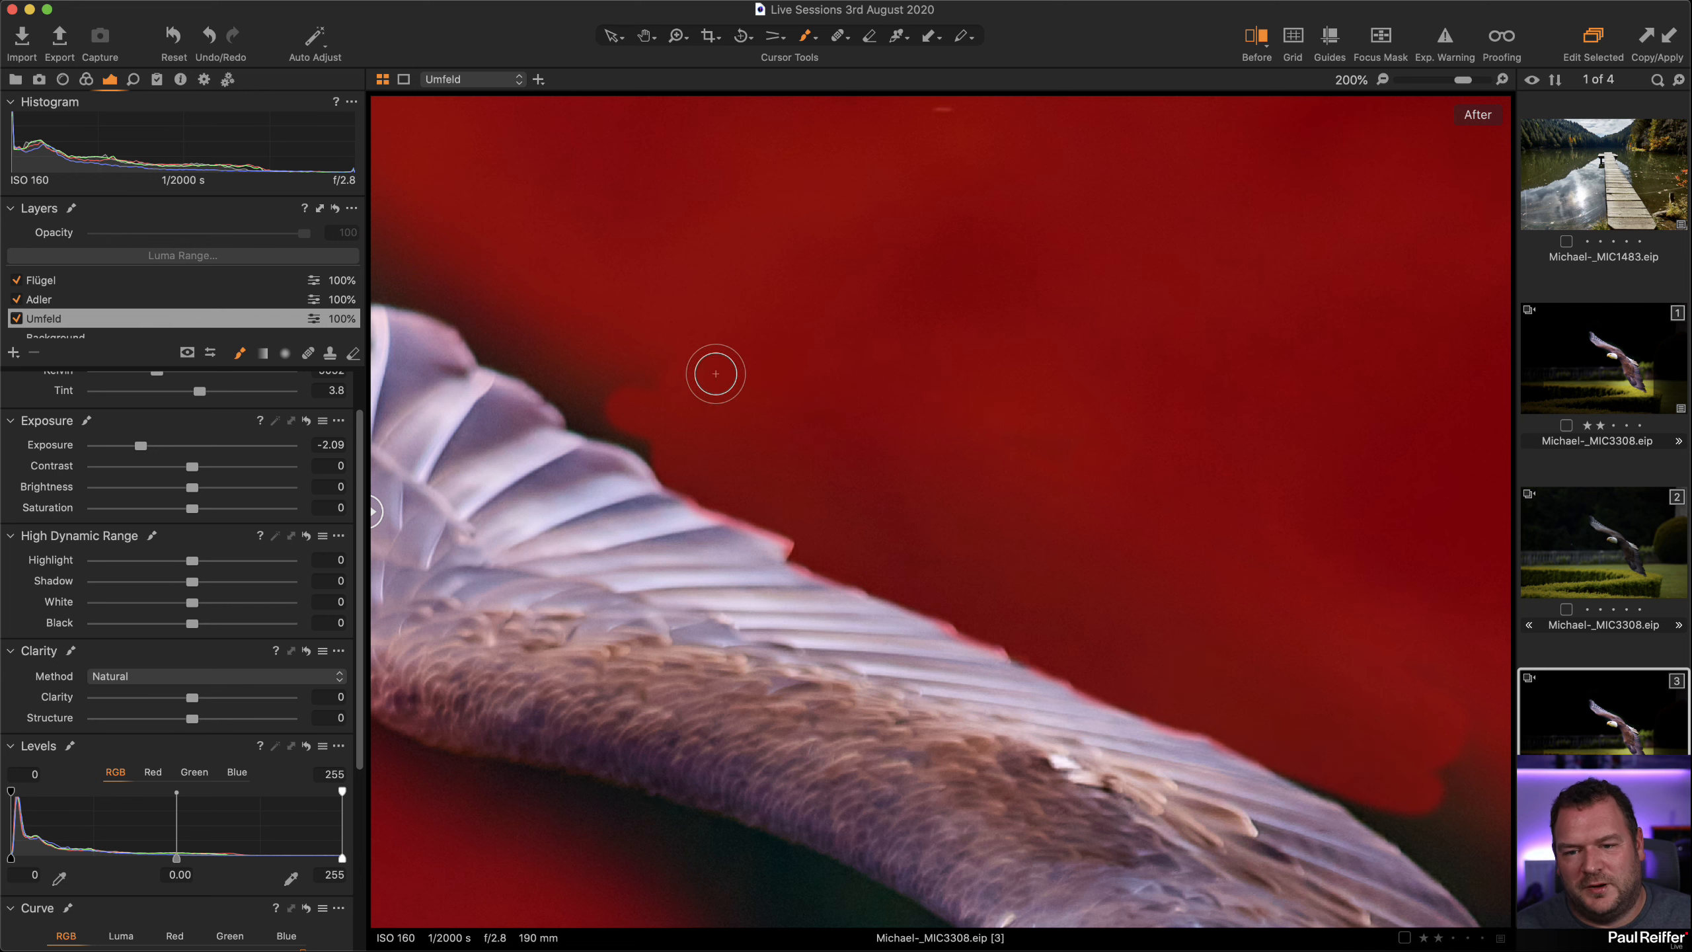
{"action": "mouse_move", "coordinate": [398, 288]}
{"action": "left_mouse_down"}
{"action": "mouse_move", "coordinate": [672, 453]}
{"action": "mouse_move", "coordinate": [797, 404]}
{"action": "mouse_move", "coordinate": [499, 264]}
{"action": "mouse_move", "coordinate": [684, 422]}
{"action": "left_mouse_up"}
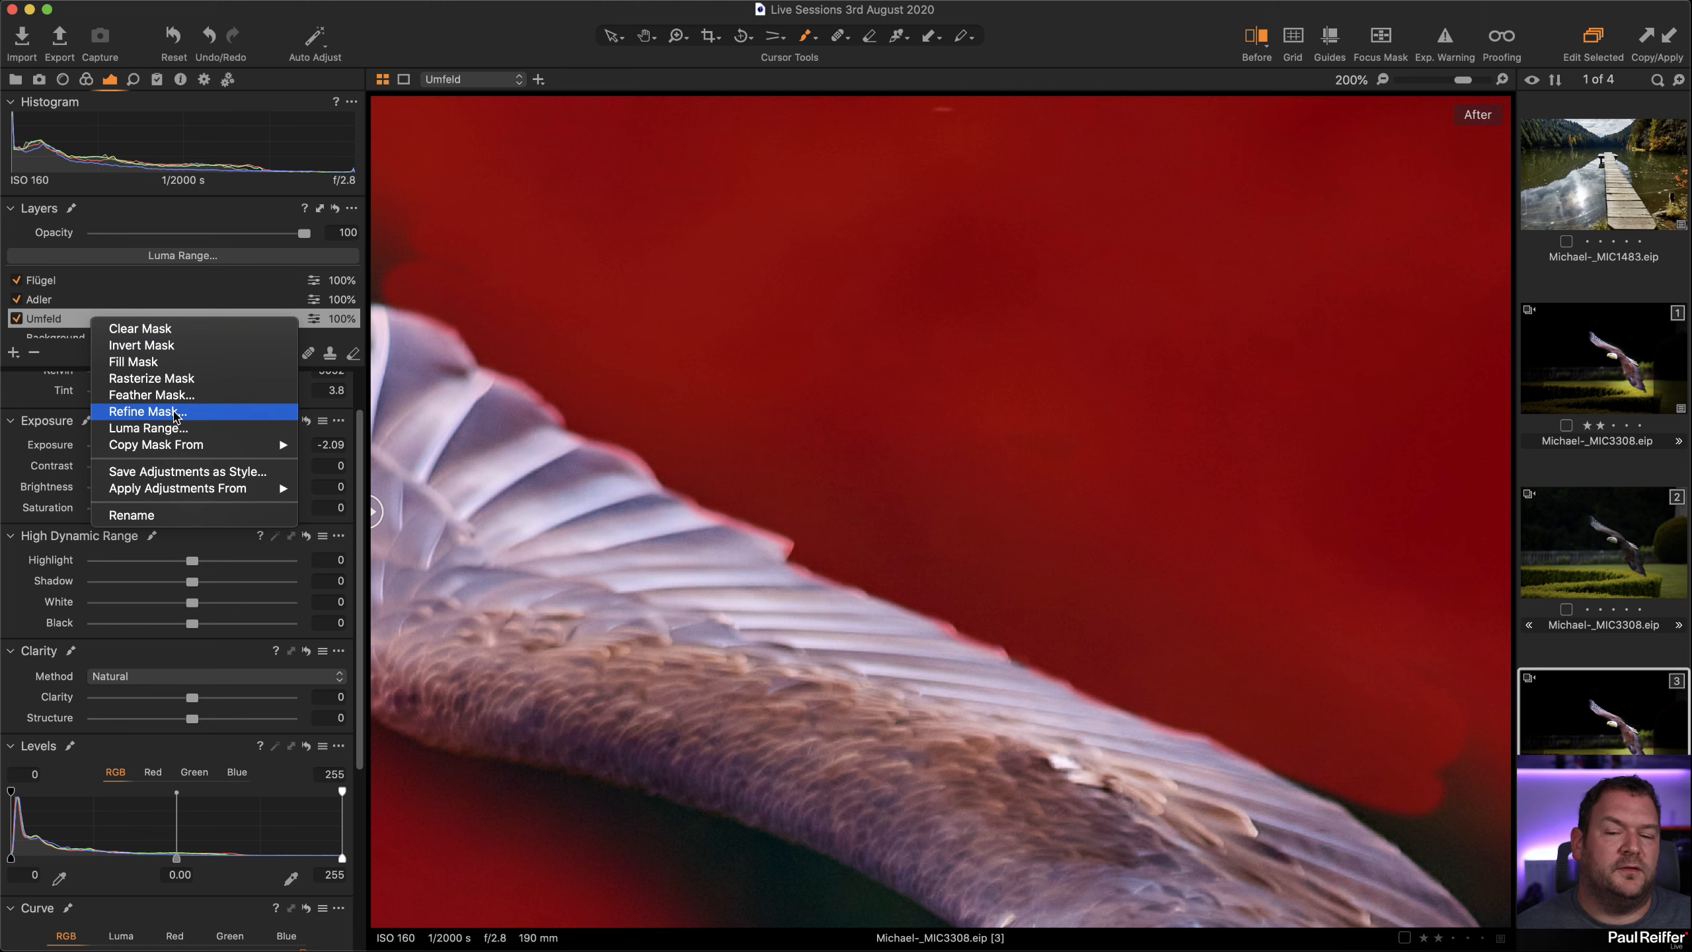
{"action": "left_click", "coordinate": [1068, 45]}
{"action": "left_click_drag", "start_coordinate": [1082, 594], "coordinate": [483, 261]}
{"action": "mouse_move", "coordinate": [696, 411]}
{"action": "left_mouse_down"}
{"action": "mouse_move", "coordinate": [887, 545]}
{"action": "mouse_move", "coordinate": [846, 445]}
{"action": "mouse_move", "coordinate": [953, 512]}
{"action": "mouse_move", "coordinate": [810, 360]}
{"action": "mouse_move", "coordinate": [840, 451]}
{"action": "mouse_move", "coordinate": [664, 407]}
{"action": "mouse_move", "coordinate": [859, 520]}
{"action": "mouse_move", "coordinate": [822, 504]}
{"action": "mouse_move", "coordinate": [959, 614]}
{"action": "mouse_move", "coordinate": [891, 496]}
{"action": "mouse_move", "coordinate": [1033, 545]}
{"action": "mouse_move", "coordinate": [1069, 608]}
{"action": "mouse_move", "coordinate": [1058, 596]}
{"action": "mouse_move", "coordinate": [1011, 637]}
{"action": "mouse_move", "coordinate": [964, 577]}
{"action": "mouse_move", "coordinate": [911, 593]}
{"action": "mouse_move", "coordinate": [1010, 679]}
{"action": "mouse_move", "coordinate": [916, 603]}
{"action": "mouse_move", "coordinate": [996, 690]}
{"action": "mouse_move", "coordinate": [1003, 647]}
{"action": "mouse_move", "coordinate": [1075, 641]}
{"action": "mouse_move", "coordinate": [1063, 687]}
{"action": "mouse_move", "coordinate": [1041, 671]}
{"action": "mouse_move", "coordinate": [998, 682]}
{"action": "mouse_move", "coordinate": [991, 712]}
{"action": "mouse_move", "coordinate": [978, 696]}
{"action": "mouse_move", "coordinate": [1049, 774]}
{"action": "mouse_move", "coordinate": [1018, 694]}
{"action": "mouse_move", "coordinate": [1132, 703]}
{"action": "mouse_move", "coordinate": [1085, 578]}
{"action": "mouse_move", "coordinate": [1125, 617]}
{"action": "left_mouse_up"}
{"action": "left_click_drag", "start_coordinate": [754, 362], "coordinate": [1125, 733]}
{"action": "mouse_move", "coordinate": [1033, 766]}
{"action": "left_mouse_down"}
{"action": "mouse_move", "coordinate": [1152, 831]}
{"action": "mouse_move", "coordinate": [1024, 771]}
{"action": "mouse_move", "coordinate": [1167, 861]}
{"action": "mouse_move", "coordinate": [1242, 804]}
{"action": "mouse_move", "coordinate": [1200, 631]}
{"action": "mouse_move", "coordinate": [1430, 802]}
{"action": "mouse_move", "coordinate": [1268, 751]}
{"action": "mouse_move", "coordinate": [1438, 736]}
{"action": "mouse_move", "coordinate": [1318, 865]}
{"action": "mouse_move", "coordinate": [1350, 784]}
{"action": "mouse_move", "coordinate": [1302, 882]}
{"action": "mouse_move", "coordinate": [1333, 882]}
{"action": "mouse_move", "coordinate": [1326, 752]}
{"action": "mouse_move", "coordinate": [1026, 547]}
{"action": "left_mouse_up"}
{"action": "mouse_move", "coordinate": [1012, 533]}
{"action": "left_mouse_down"}
{"action": "mouse_move", "coordinate": [835, 405]}
{"action": "mouse_move", "coordinate": [1062, 455]}
{"action": "left_mouse_up"}
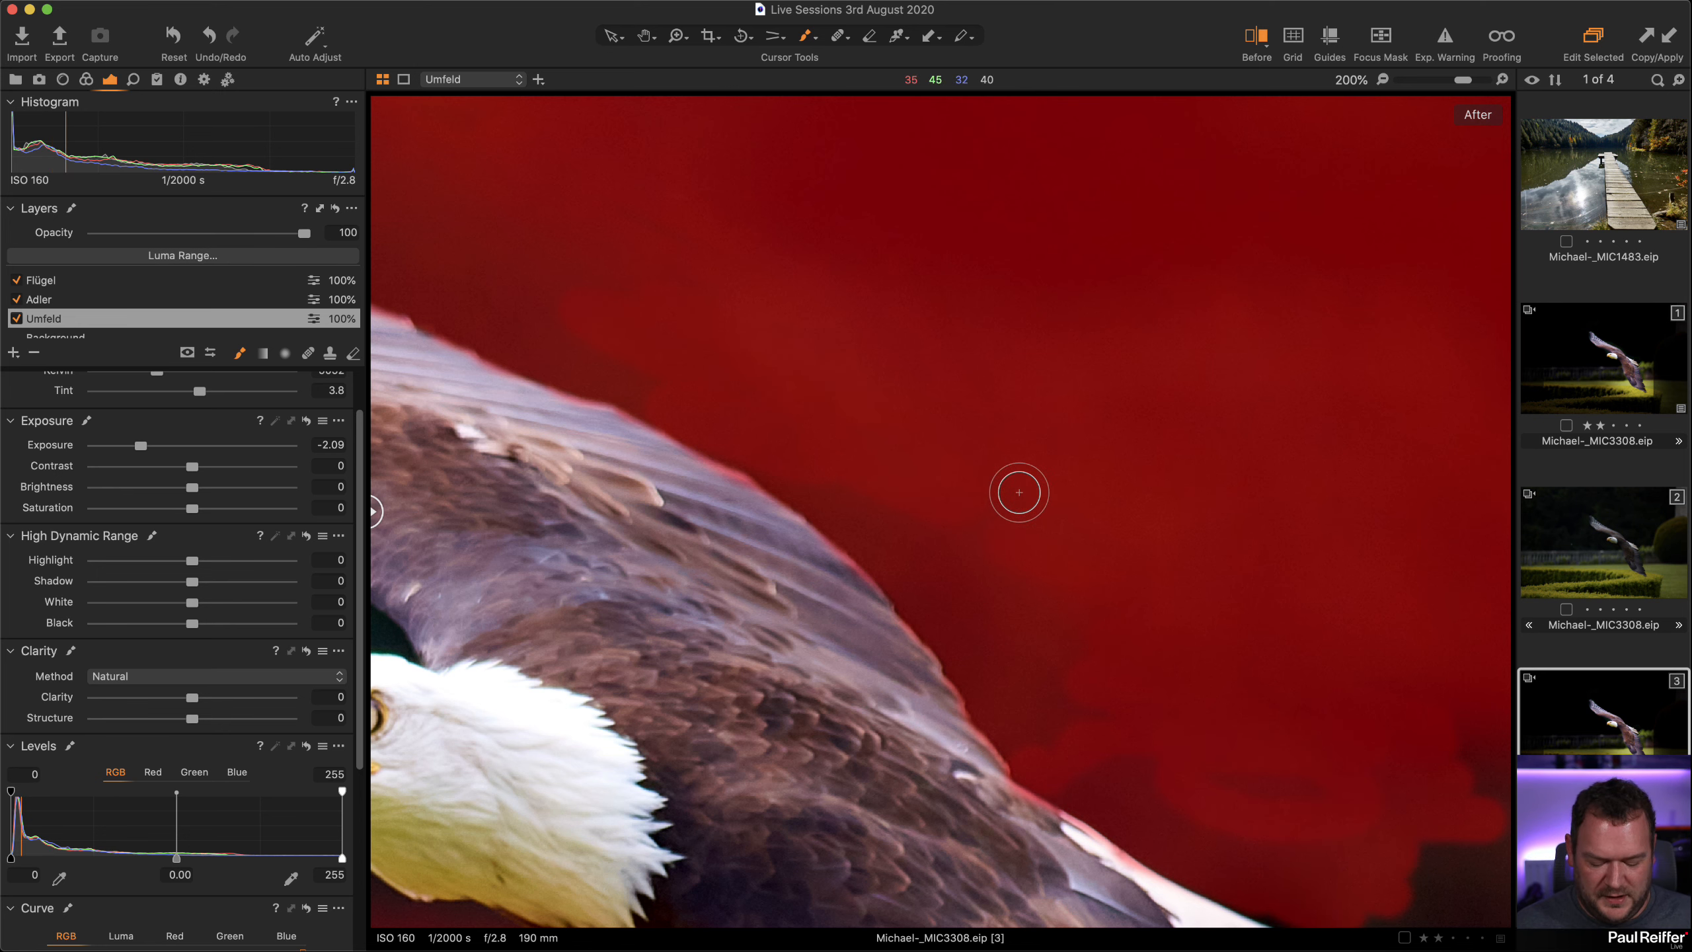
Hide the mask and compare the brushed variant 3 with variant 1 at 67% zoom
{"action": "key", "text": "m"}
{"action": "left_click_drag", "start_coordinate": [835, 510], "coordinate": [1341, 626]}
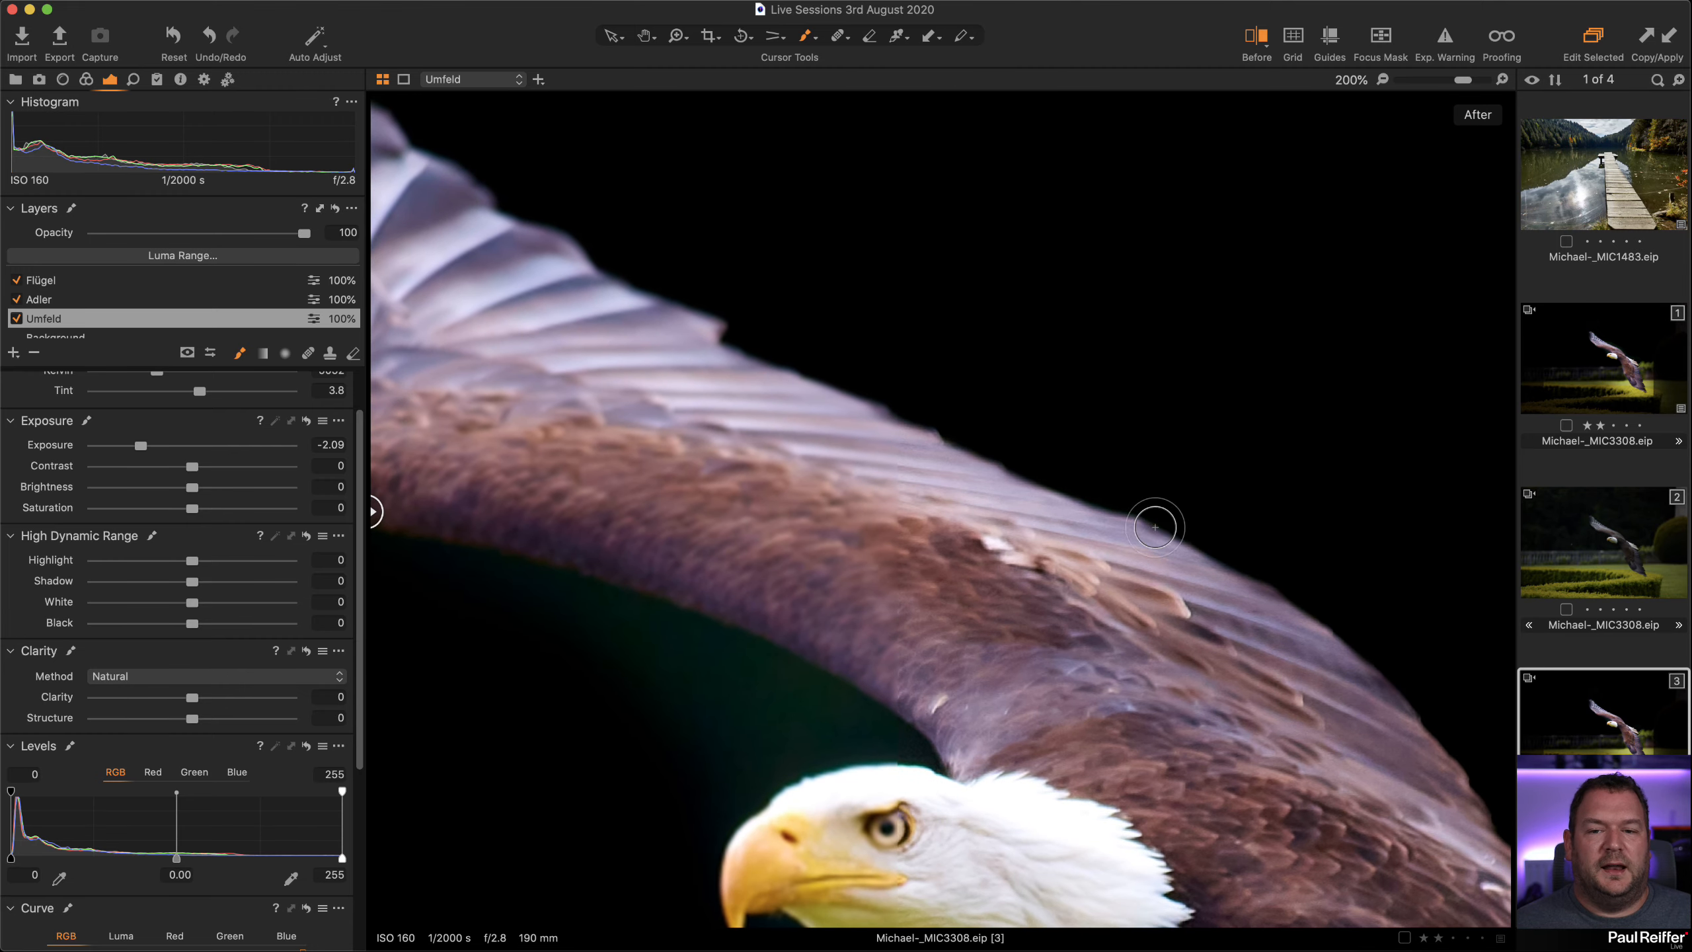
{"action": "key", "text": "z"}
{"action": "left_click", "coordinate": [1160, 521], "text": "alt"}
{"action": "left_click", "coordinate": [1058, 533], "text": "alt"}
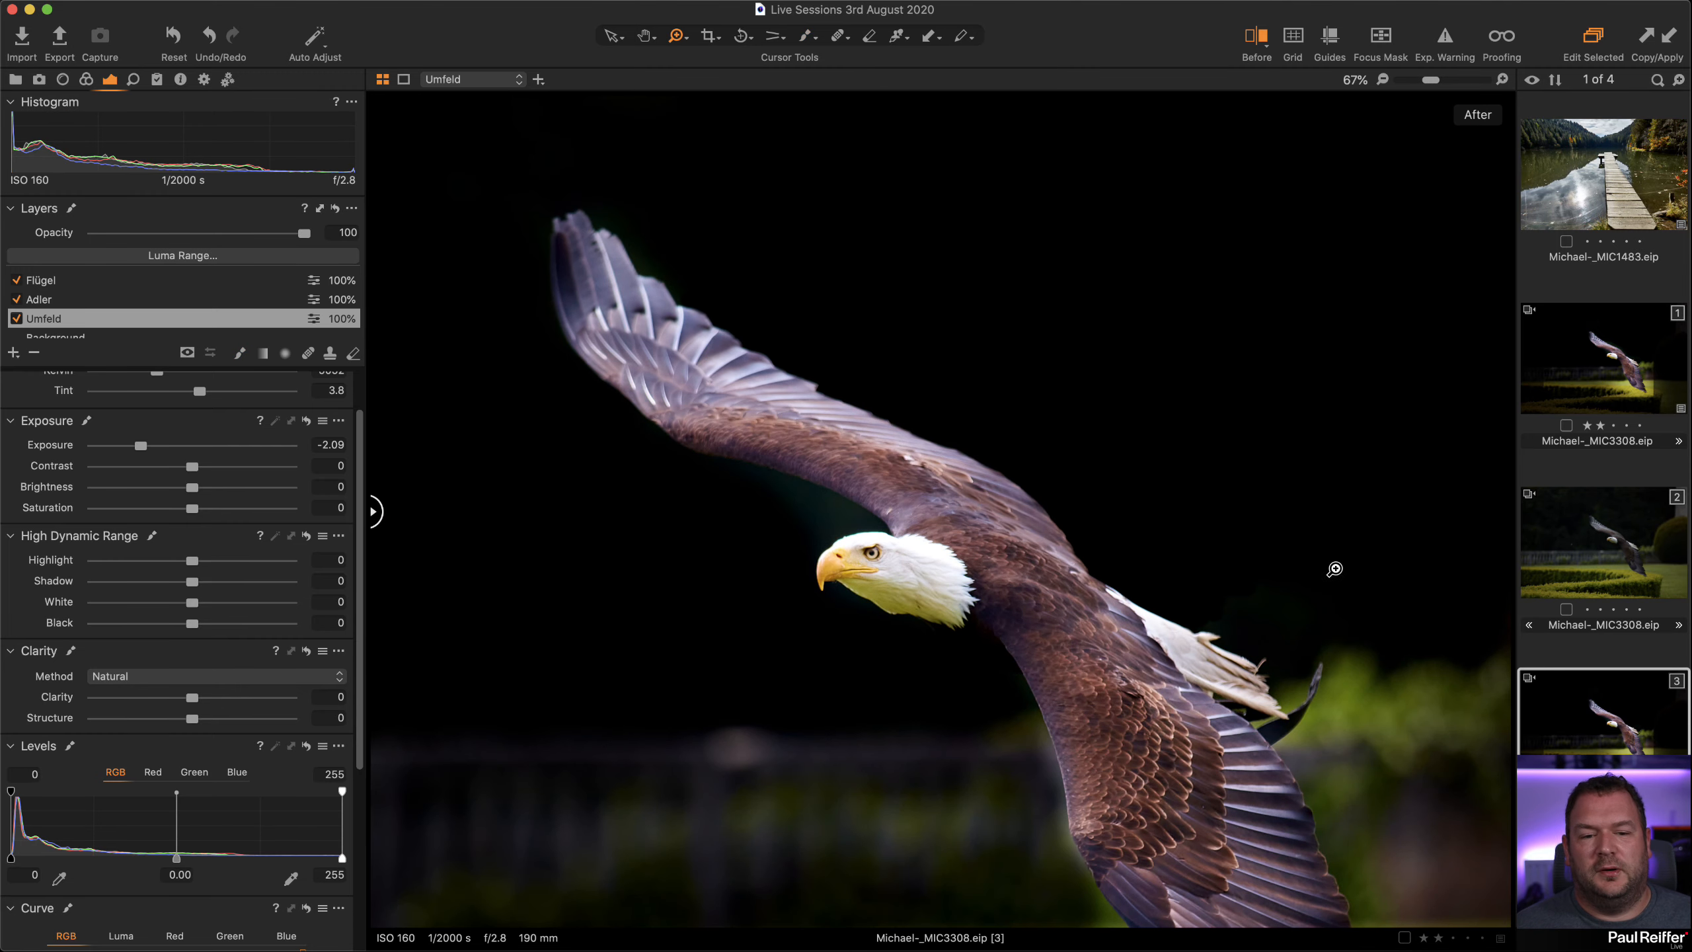
{"action": "left_click", "coordinate": [1635, 398]}
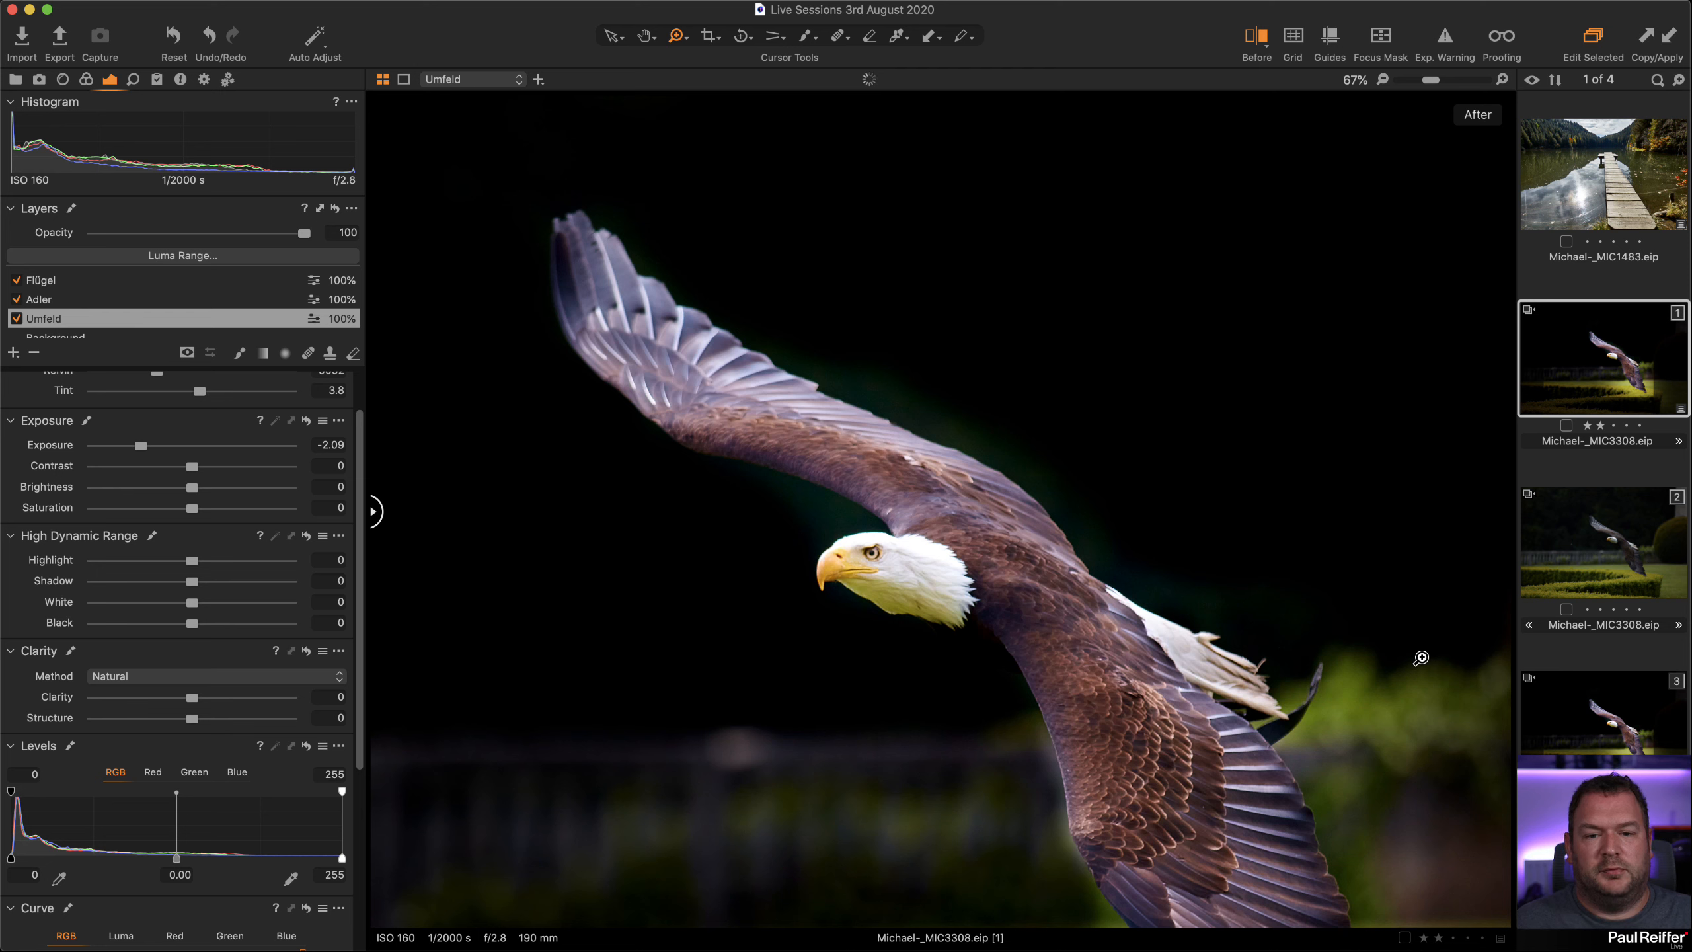
{"action": "left_click", "coordinate": [1575, 742]}
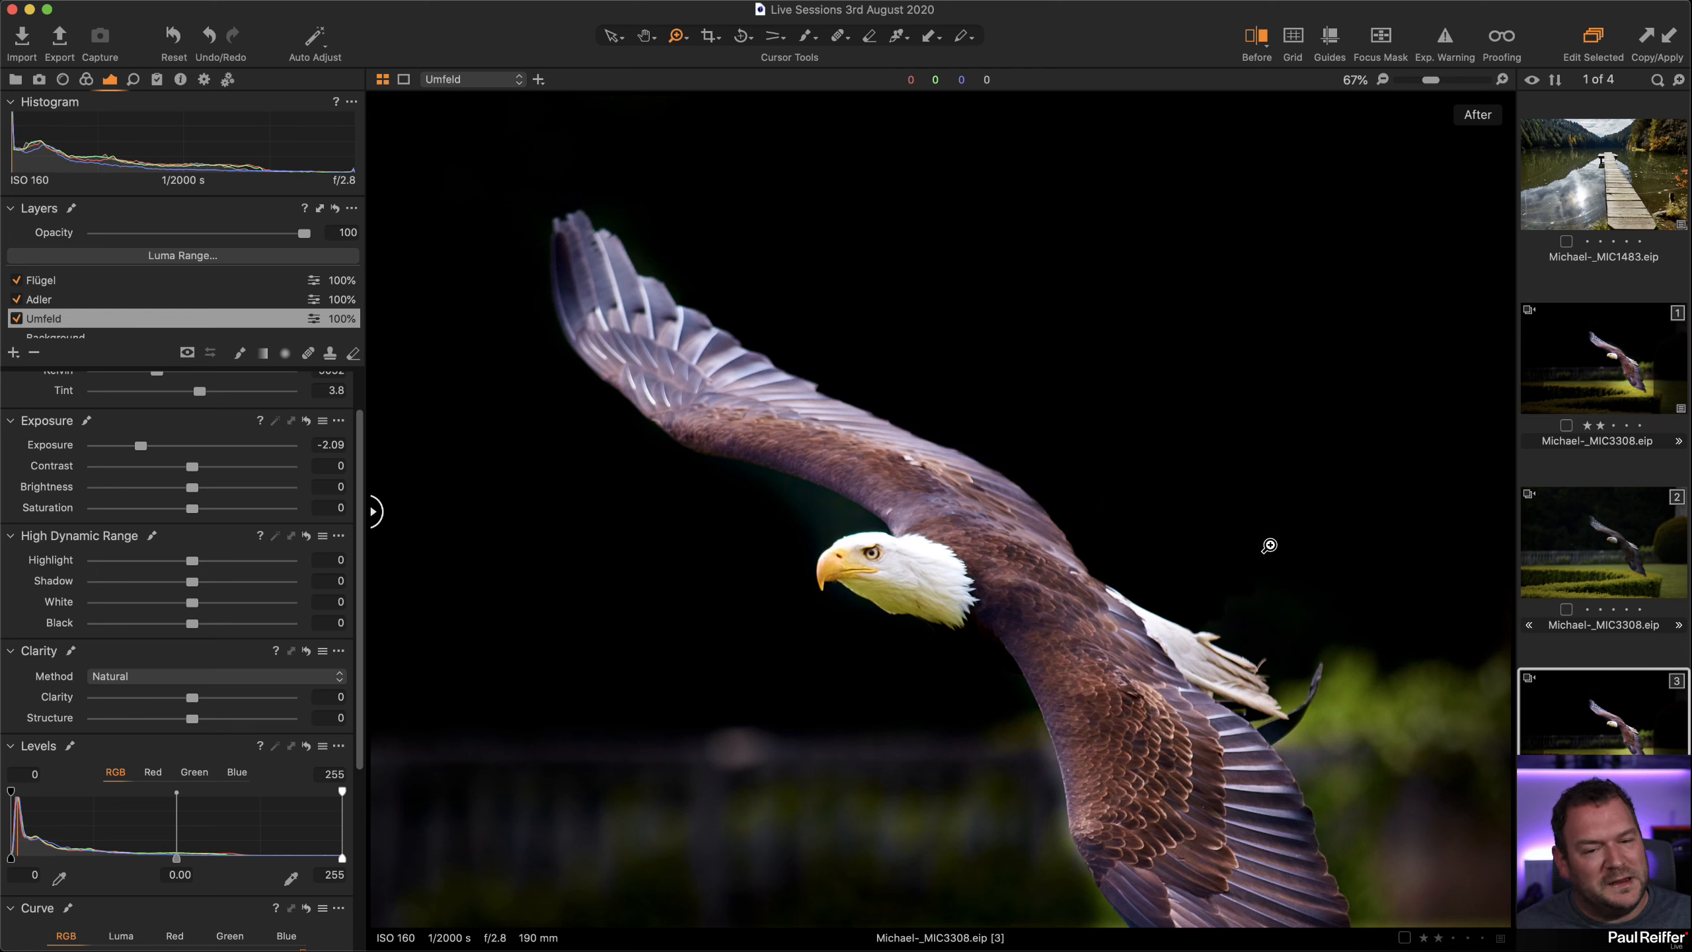
Examine the dark background above the eagle's wing tip at 400% zoom
{"action": "double_click", "coordinate": [1037, 532]}
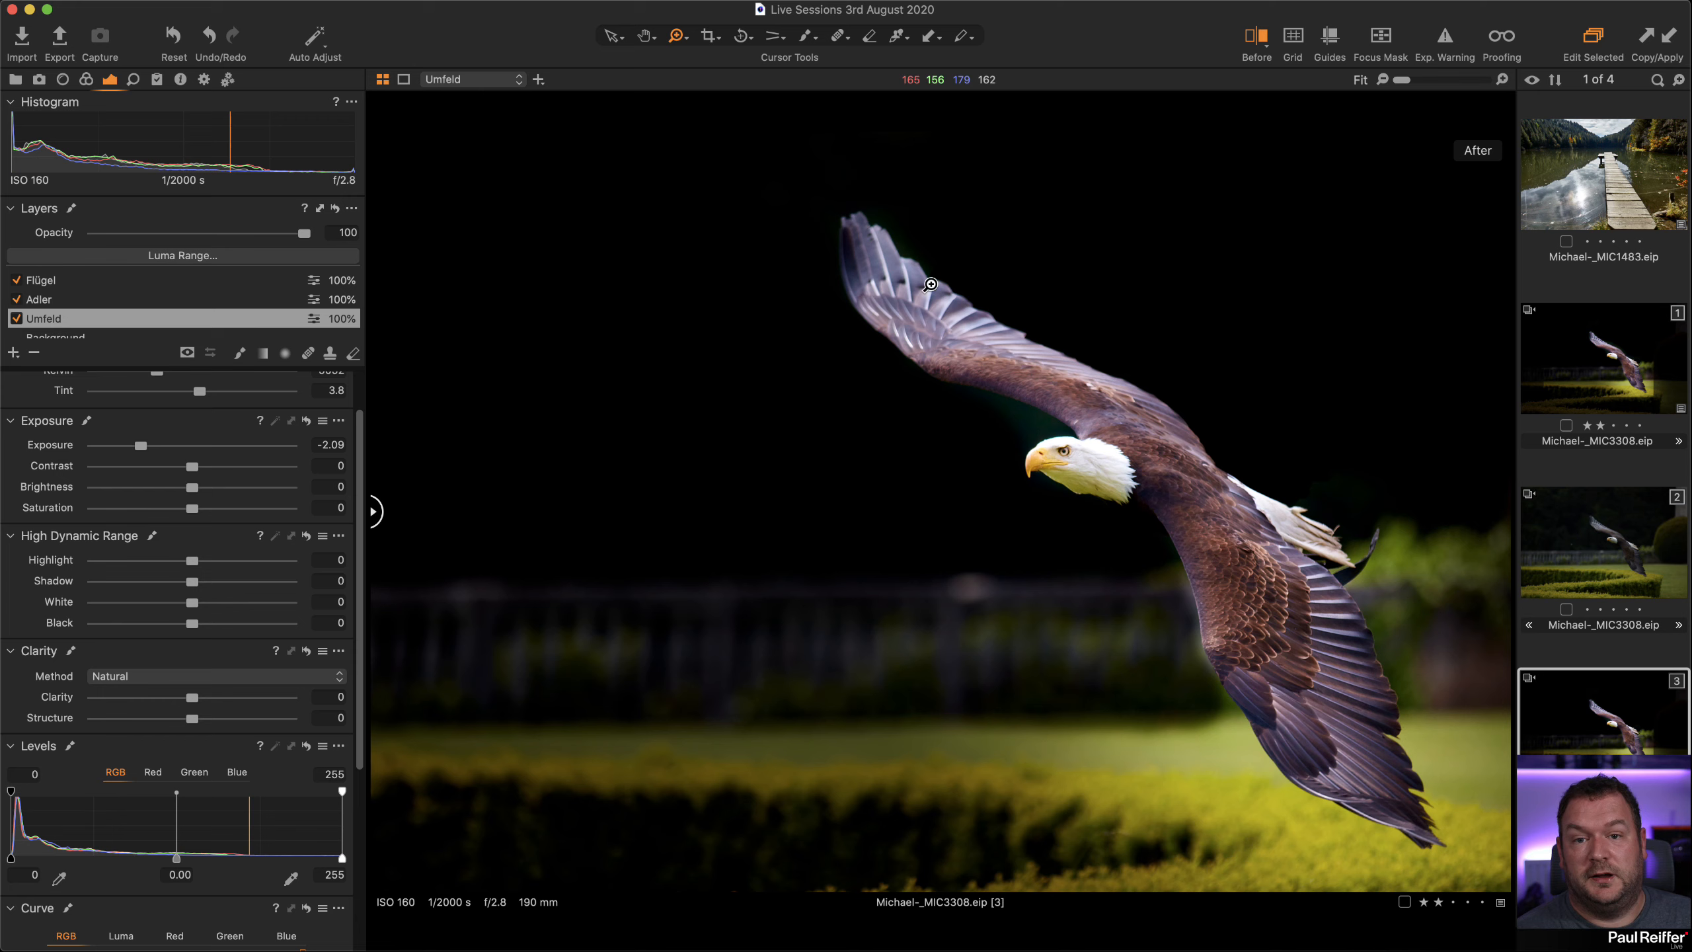
{"action": "left_click", "coordinate": [876, 137]}
{"action": "left_click", "coordinate": [947, 143]}
{"action": "left_click", "coordinate": [792, 158]}
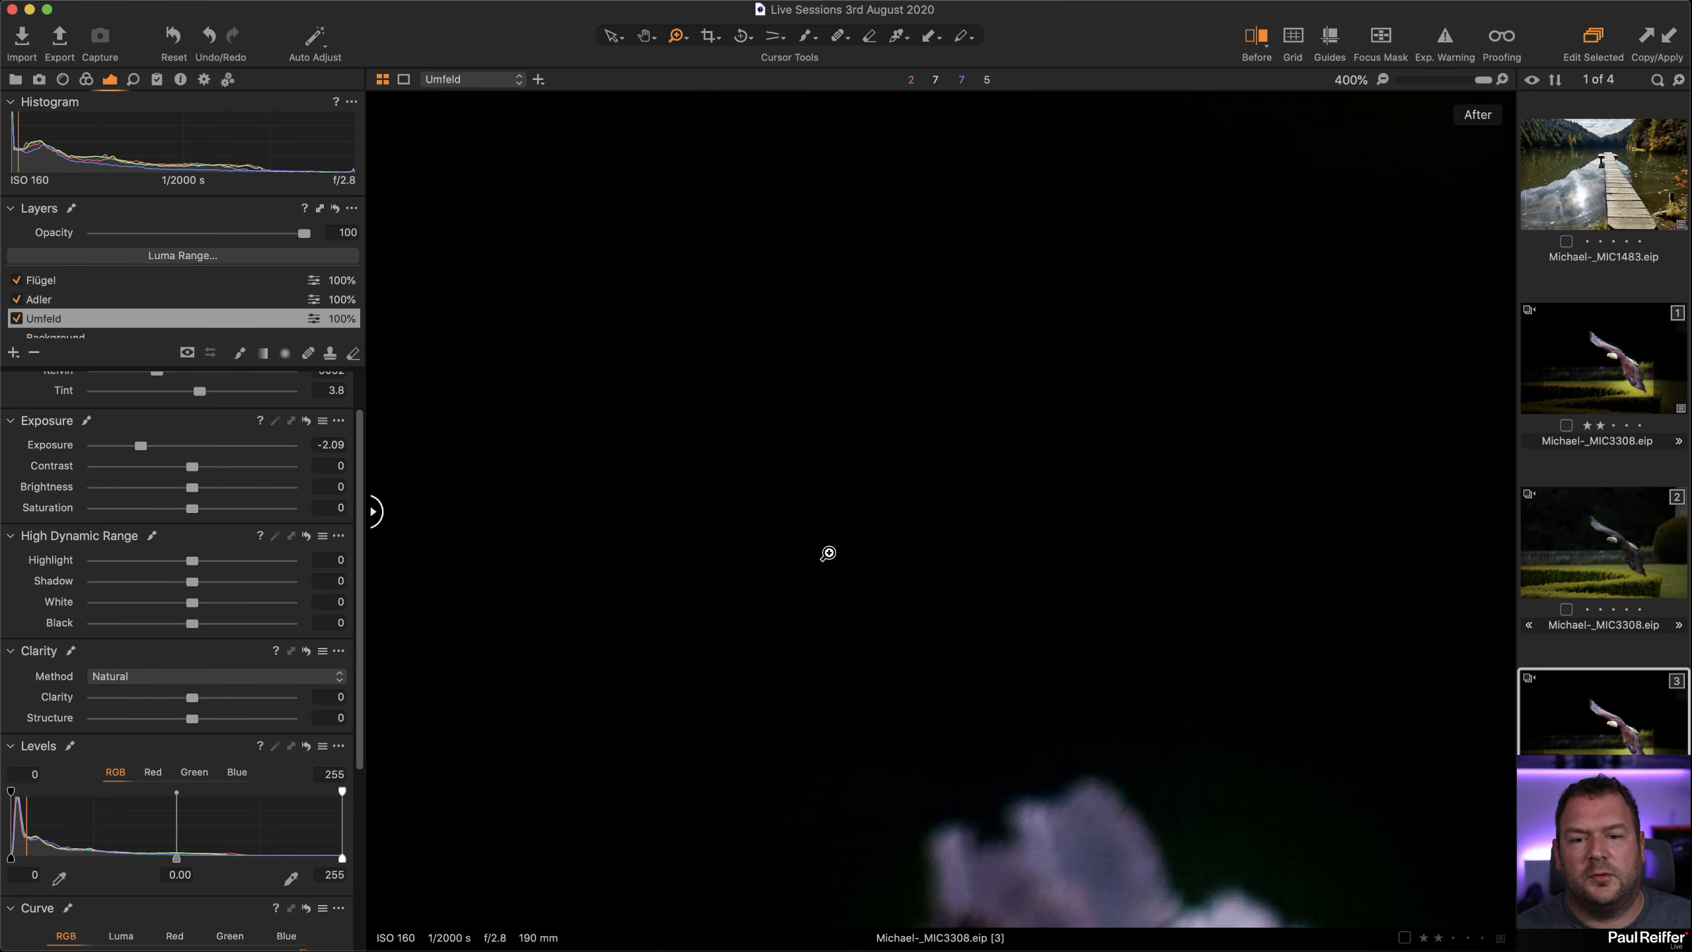
Compare the whole photo in the unedited variant 2 with the edited variant 1
{"action": "key", "text": "super+0"}
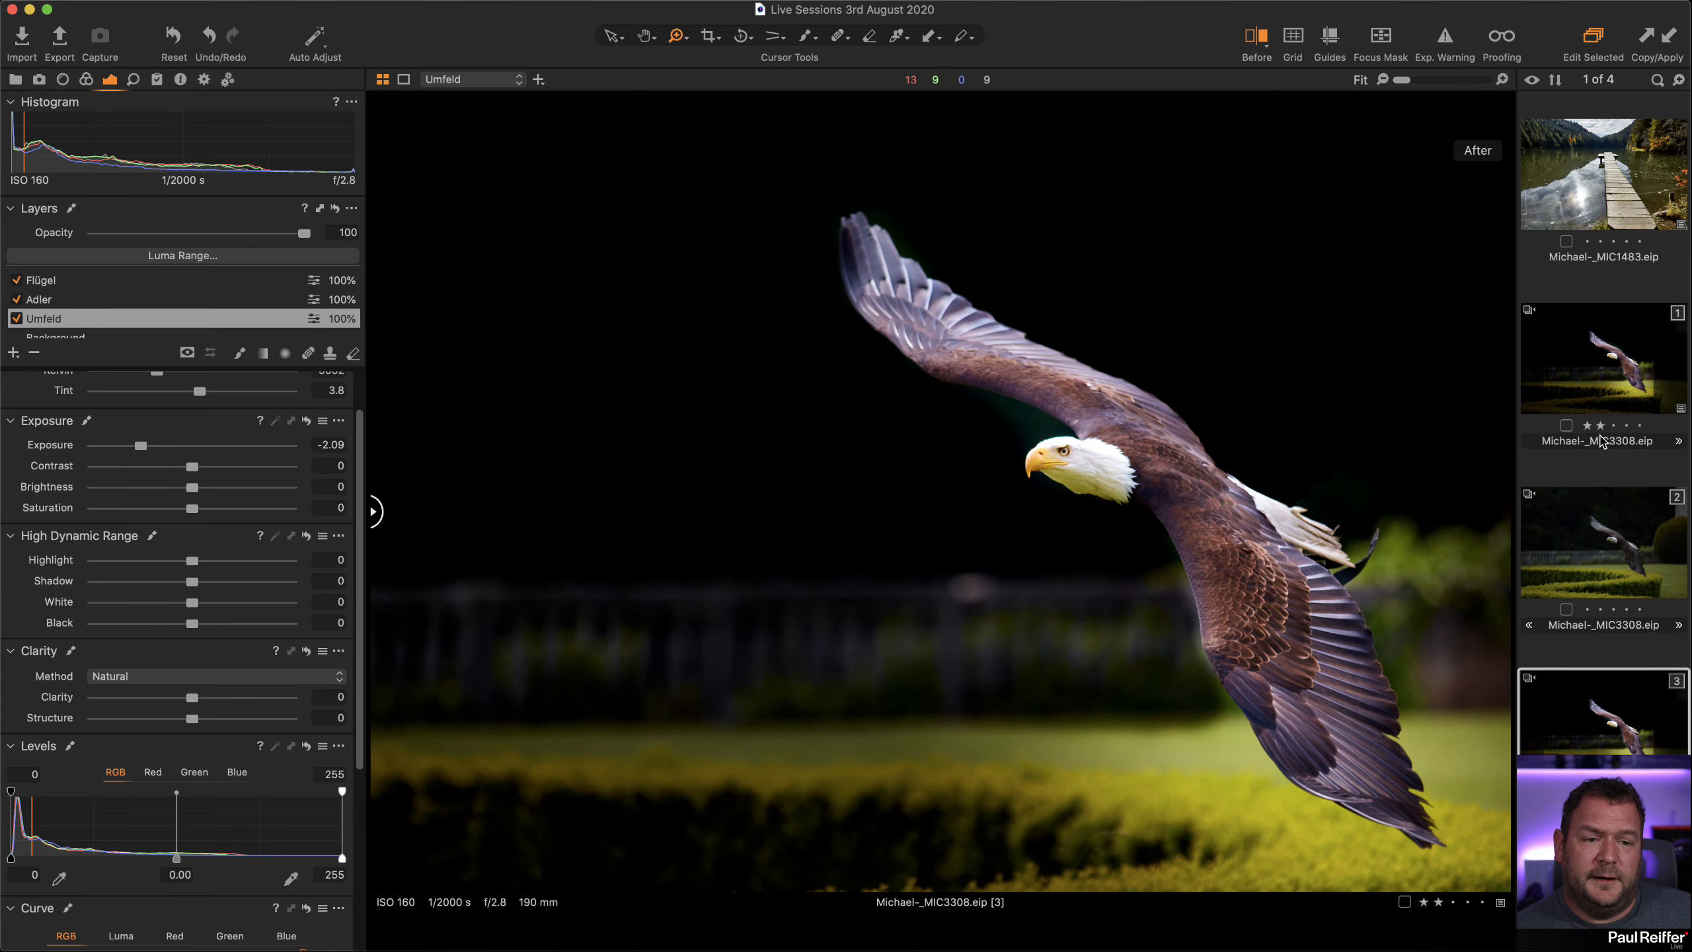
{"action": "left_click", "coordinate": [1609, 547]}
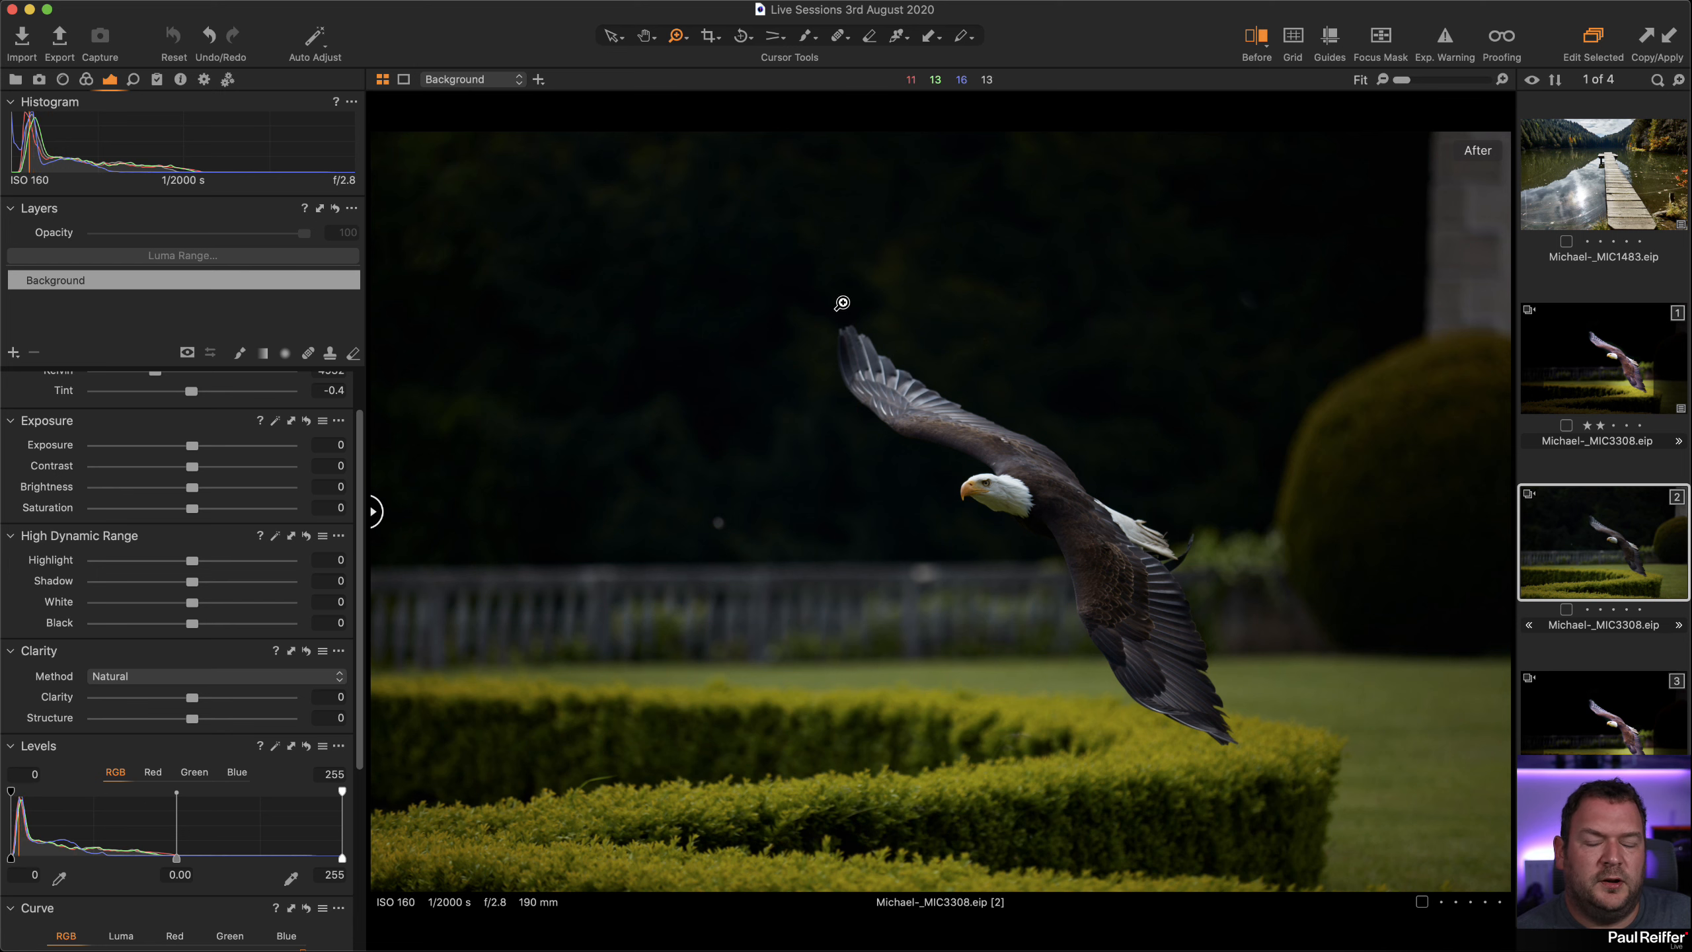
{"action": "left_click", "coordinate": [1633, 361]}
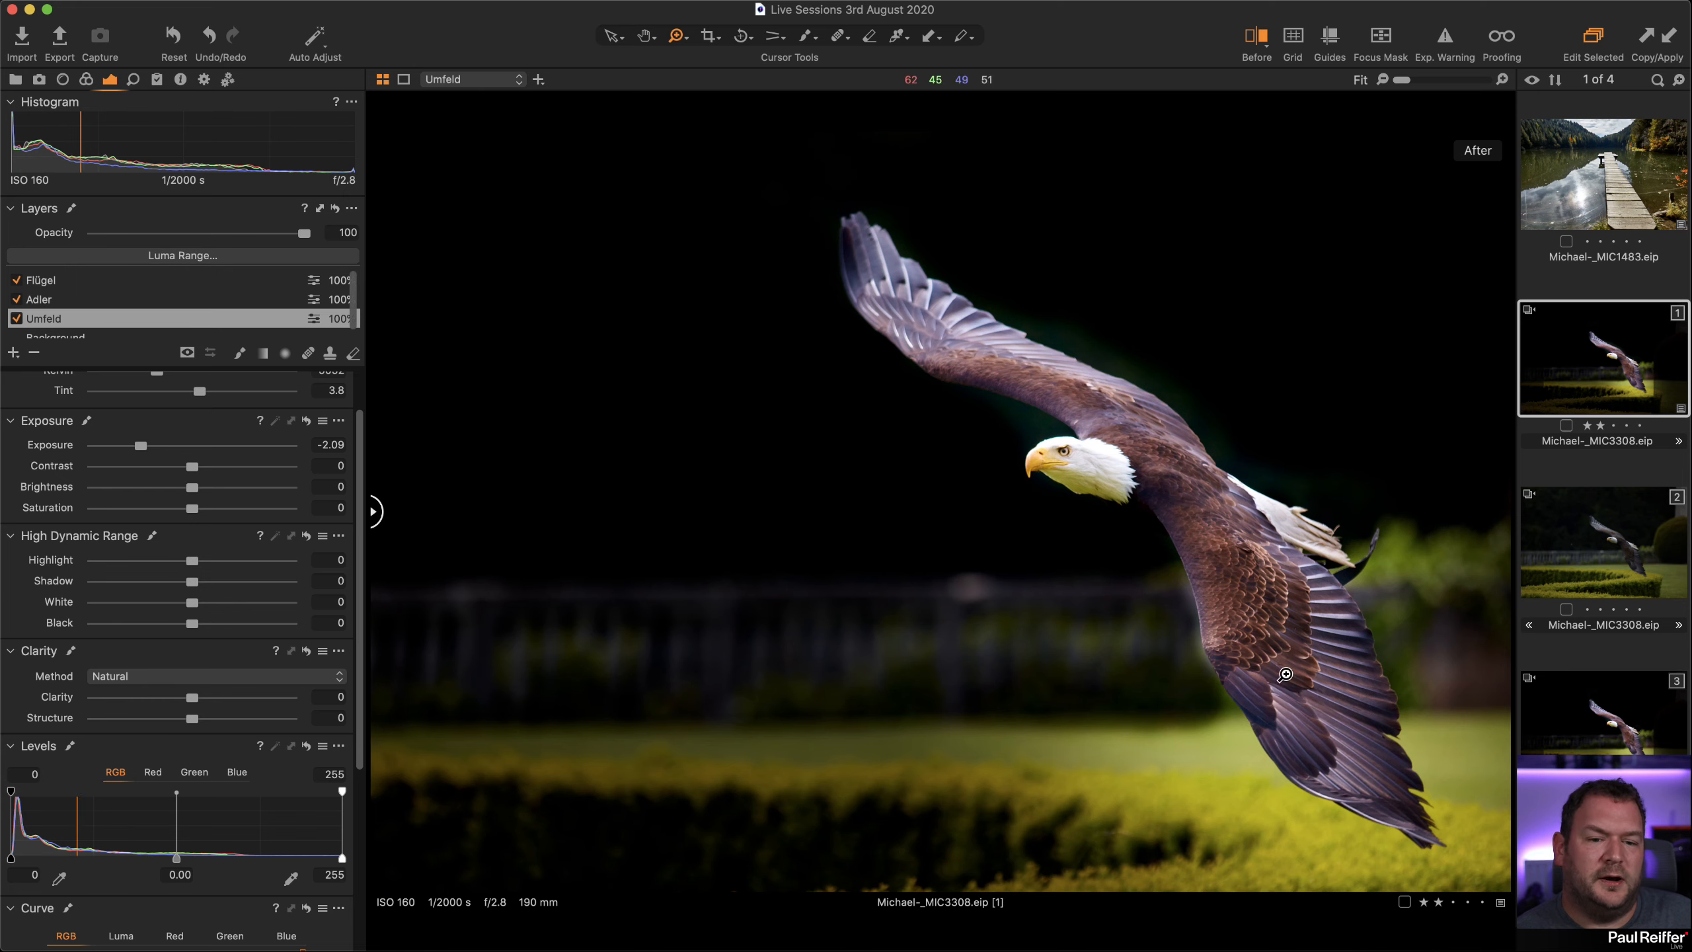
Draw a radial gradient mask over the eagle in variant 2, softening its inner falloff and rotating and fitting it along the wings
{"action": "left_click", "coordinate": [1628, 548]}
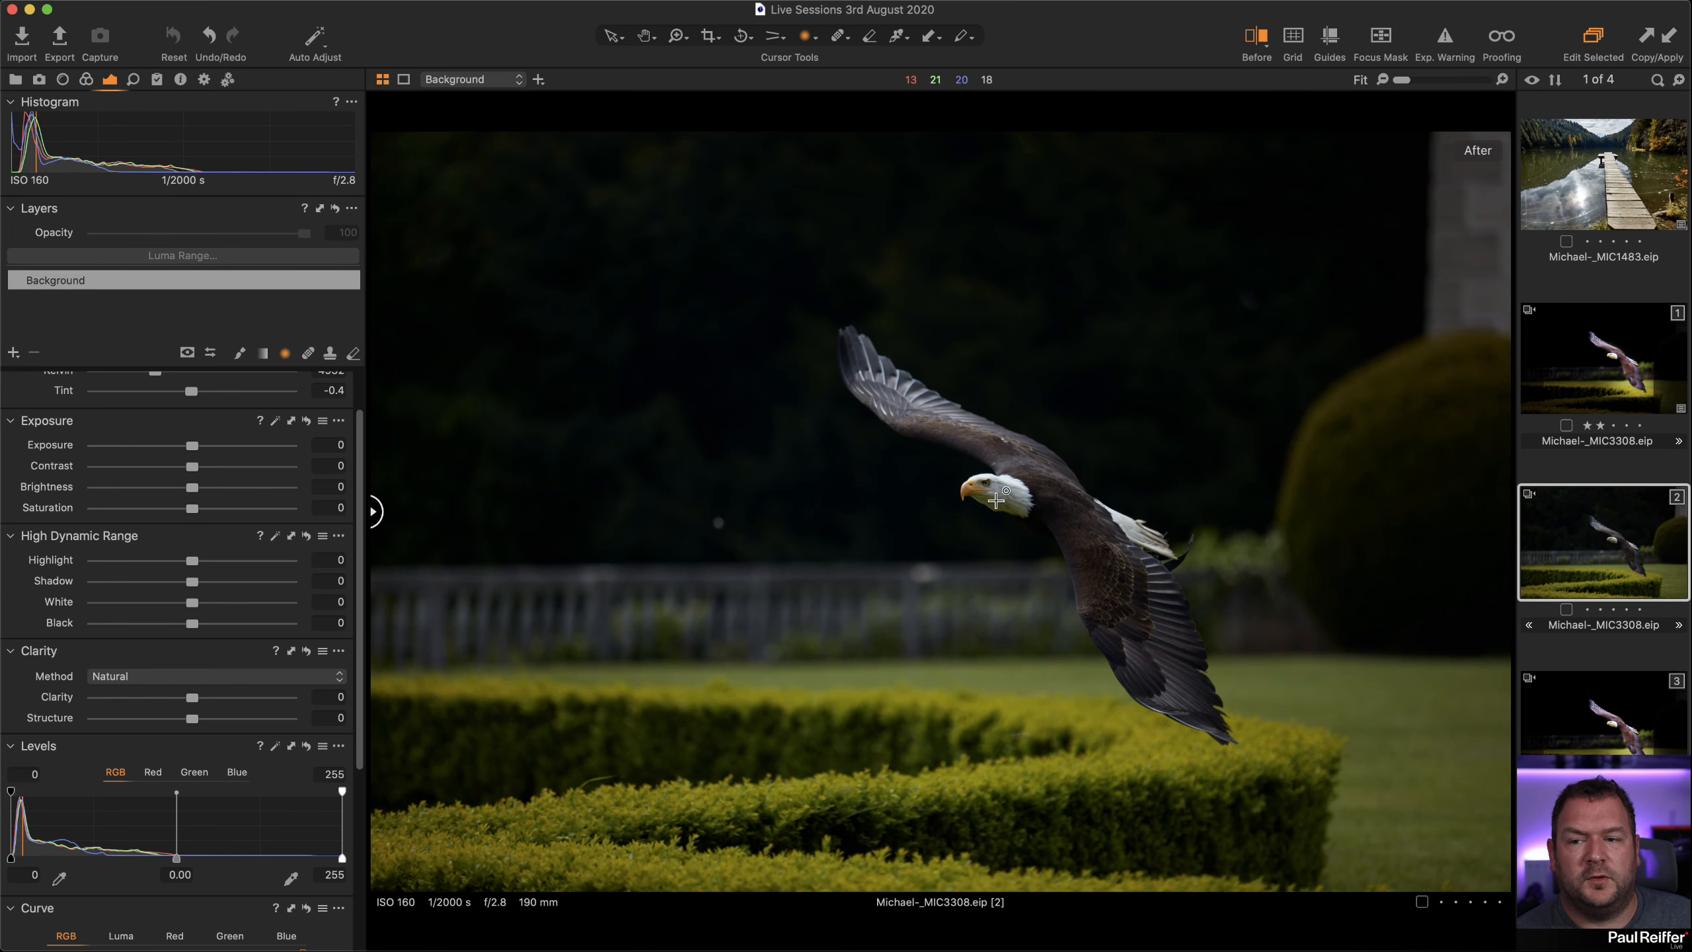
{"action": "left_click_drag", "start_coordinate": [1015, 480], "coordinate": [1415, 569]}
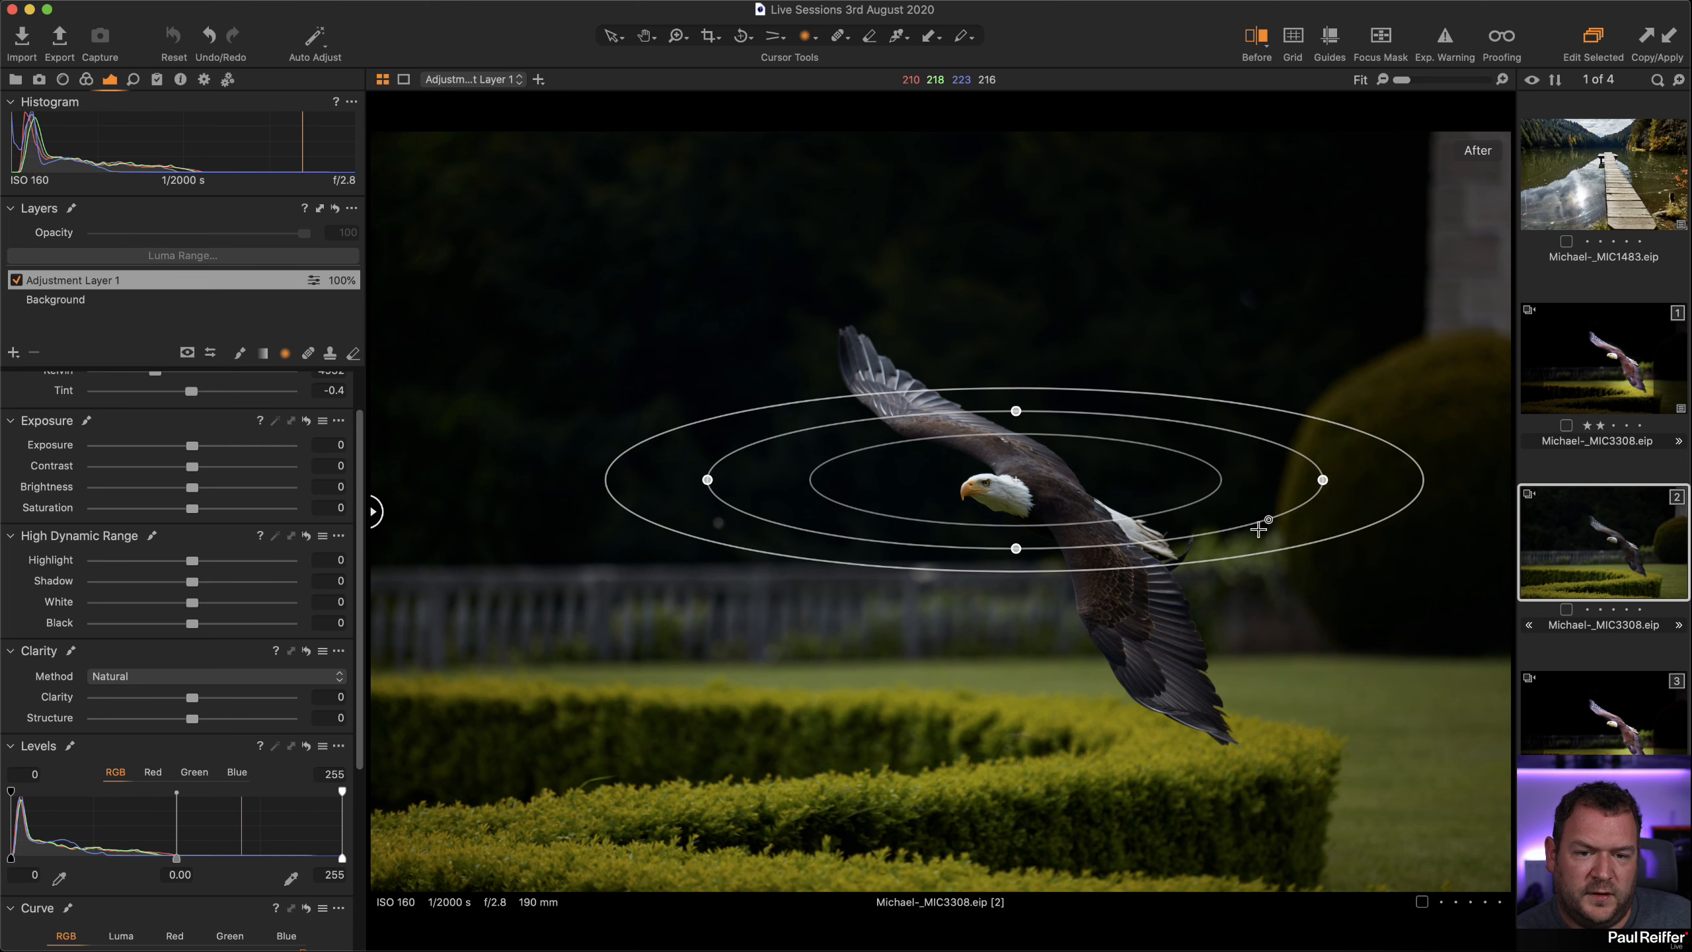
{"action": "left_click_drag", "start_coordinate": [1206, 479], "coordinate": [1032, 490]}
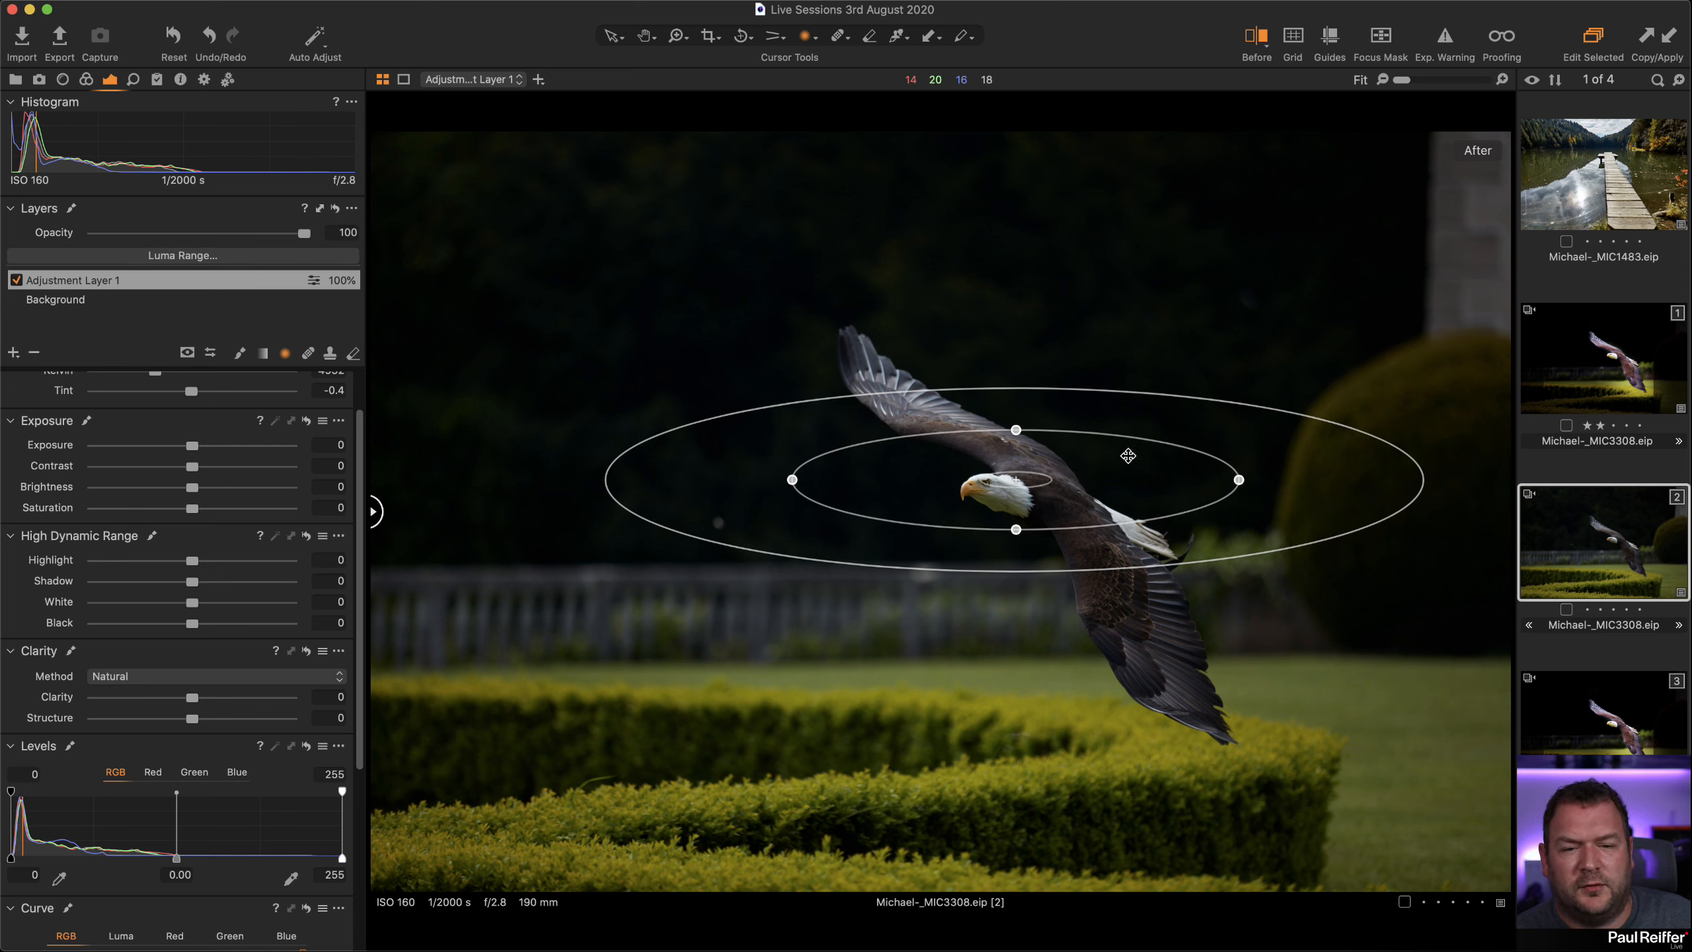
{"action": "left_click_drag", "start_coordinate": [1134, 438], "coordinate": [1175, 563]}
{"action": "left_click_drag", "start_coordinate": [1045, 434], "coordinate": [1045, 526]}
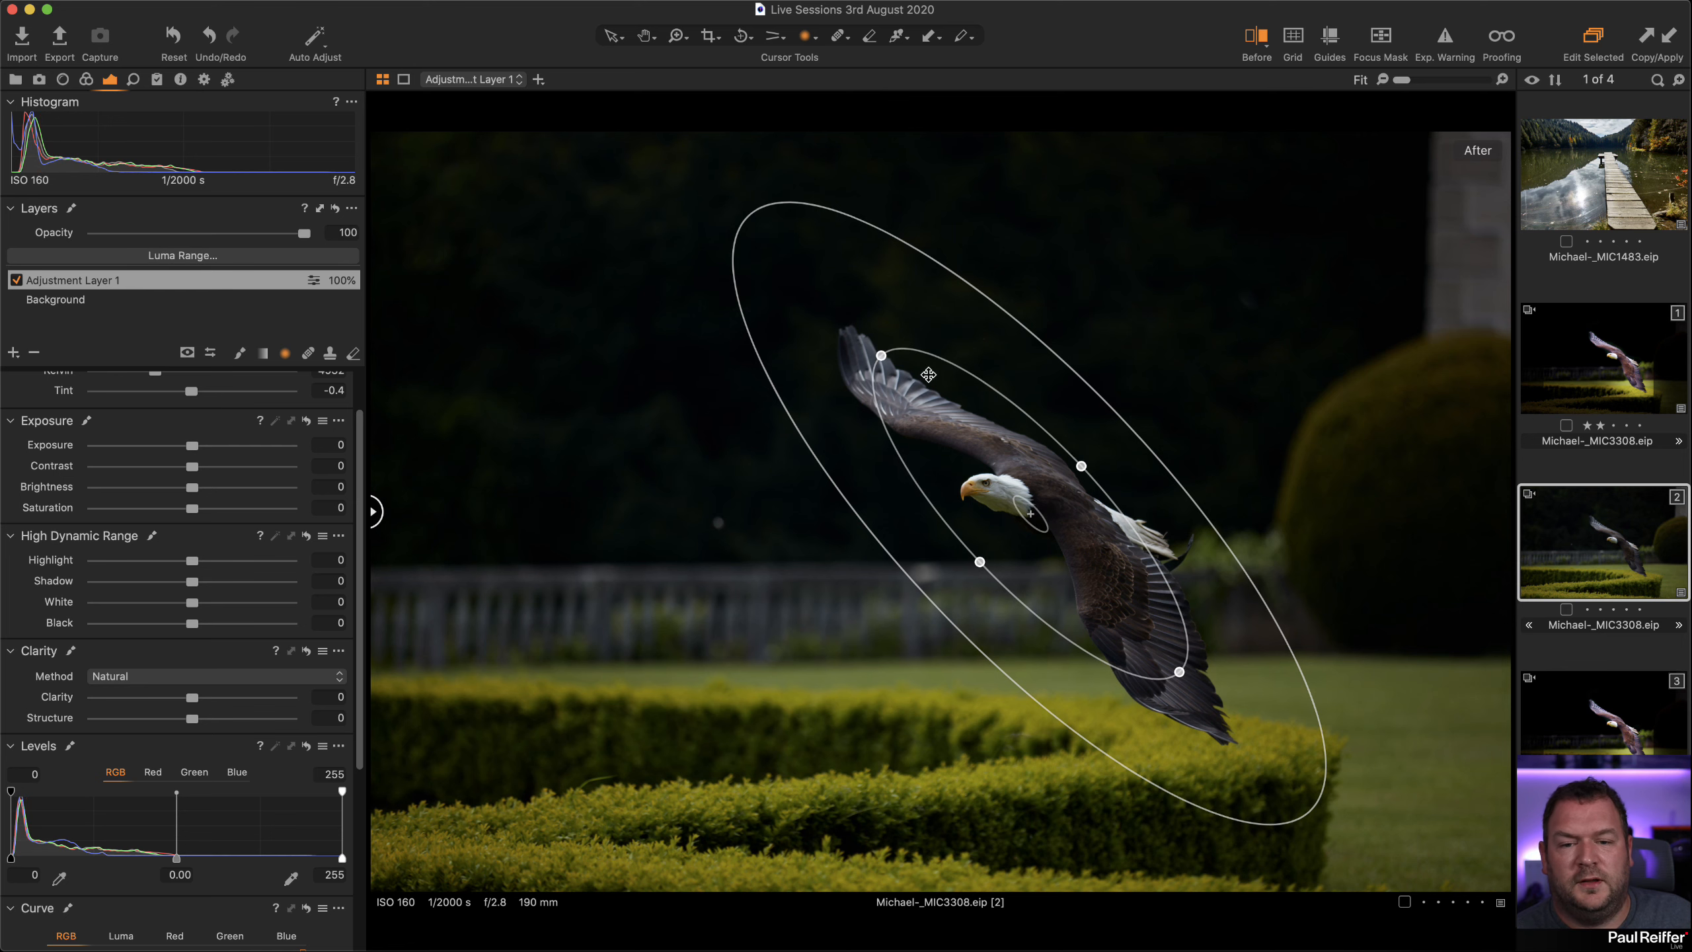
Check the radial mask, set the new layer's exposure to -1.04, and reselect variant 1 for comparison
{"action": "key", "text": "m"}
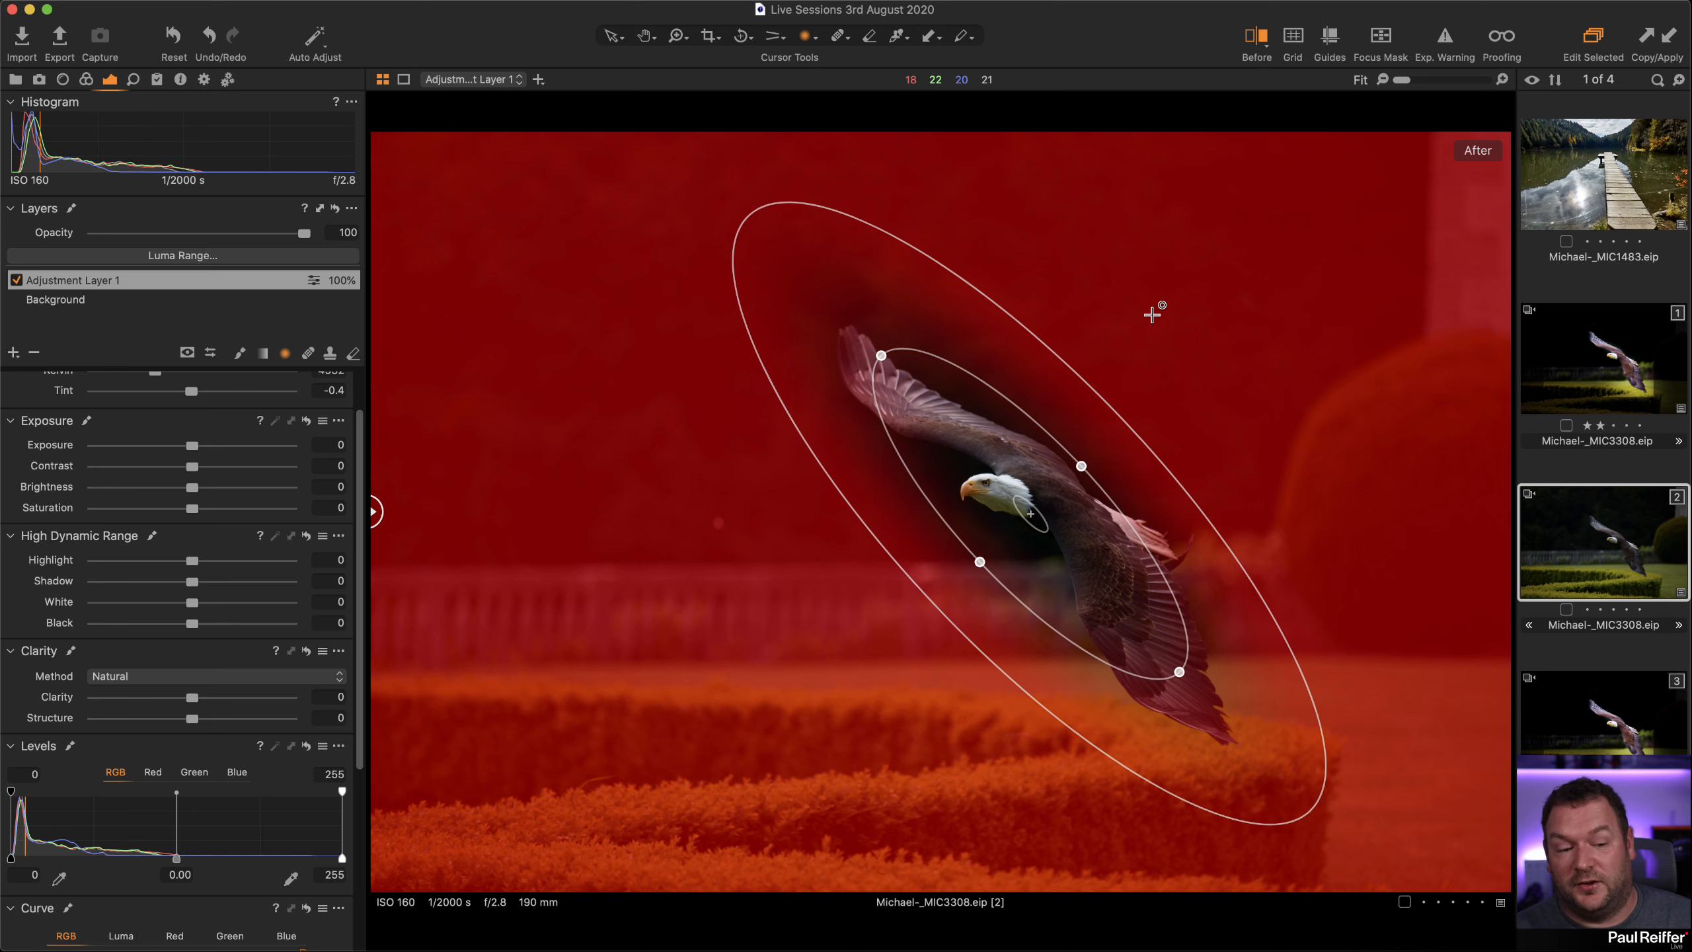
{"action": "key", "text": "m"}
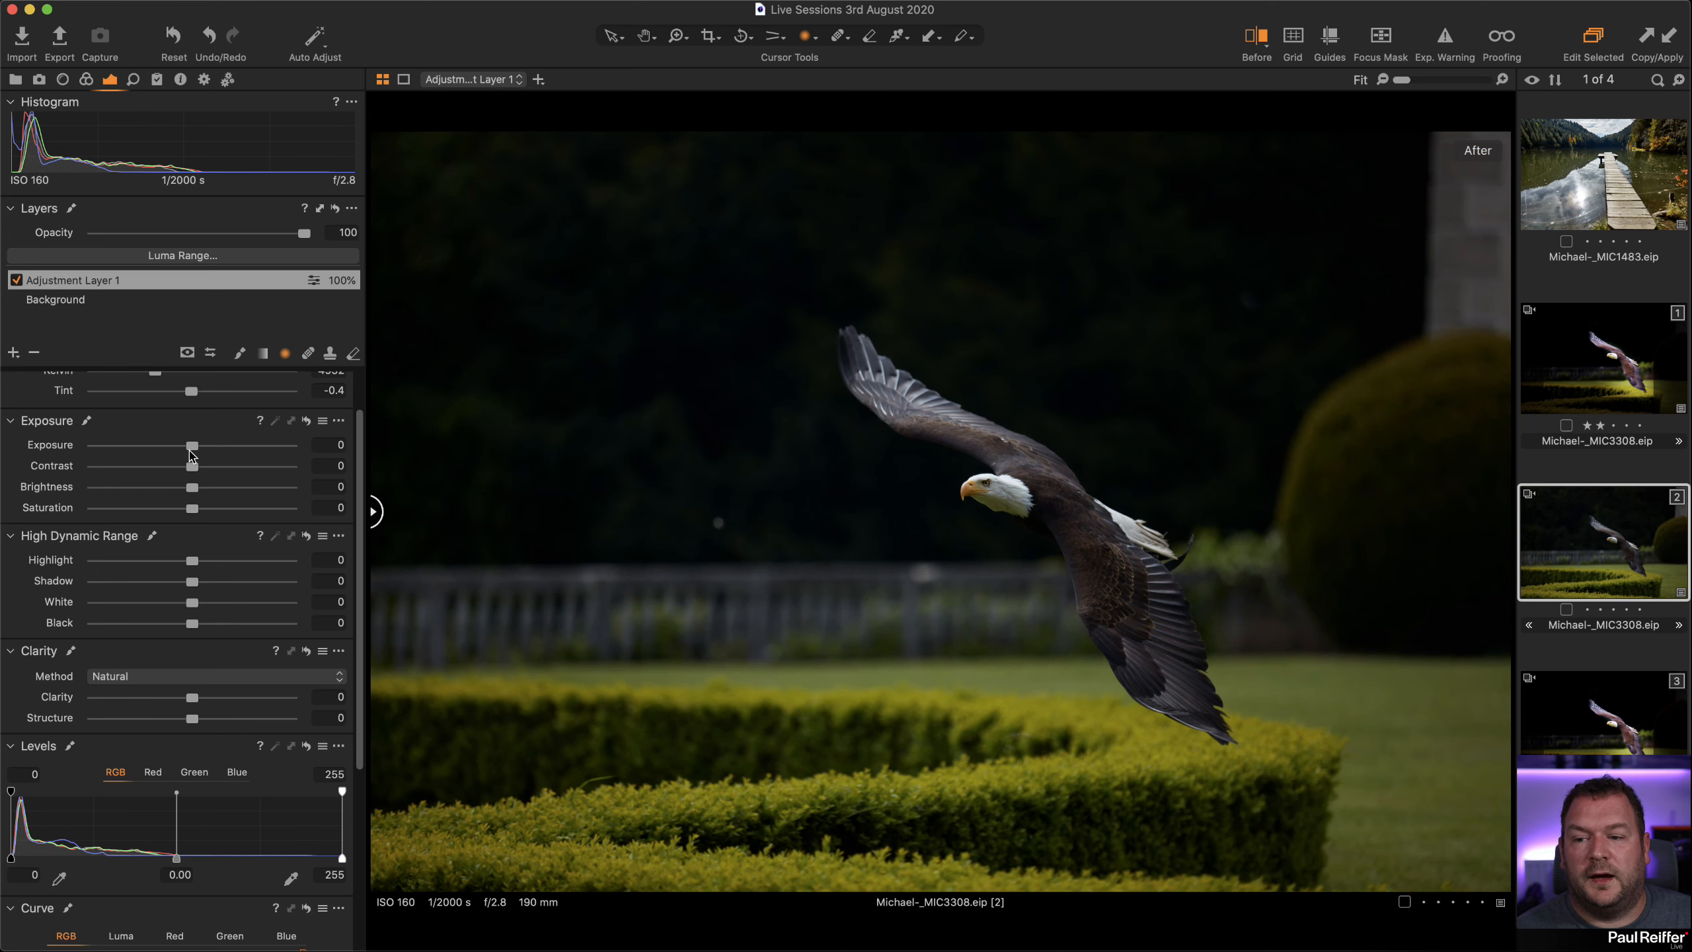
{"action": "left_click_drag", "start_coordinate": [191, 448], "coordinate": [172, 451]}
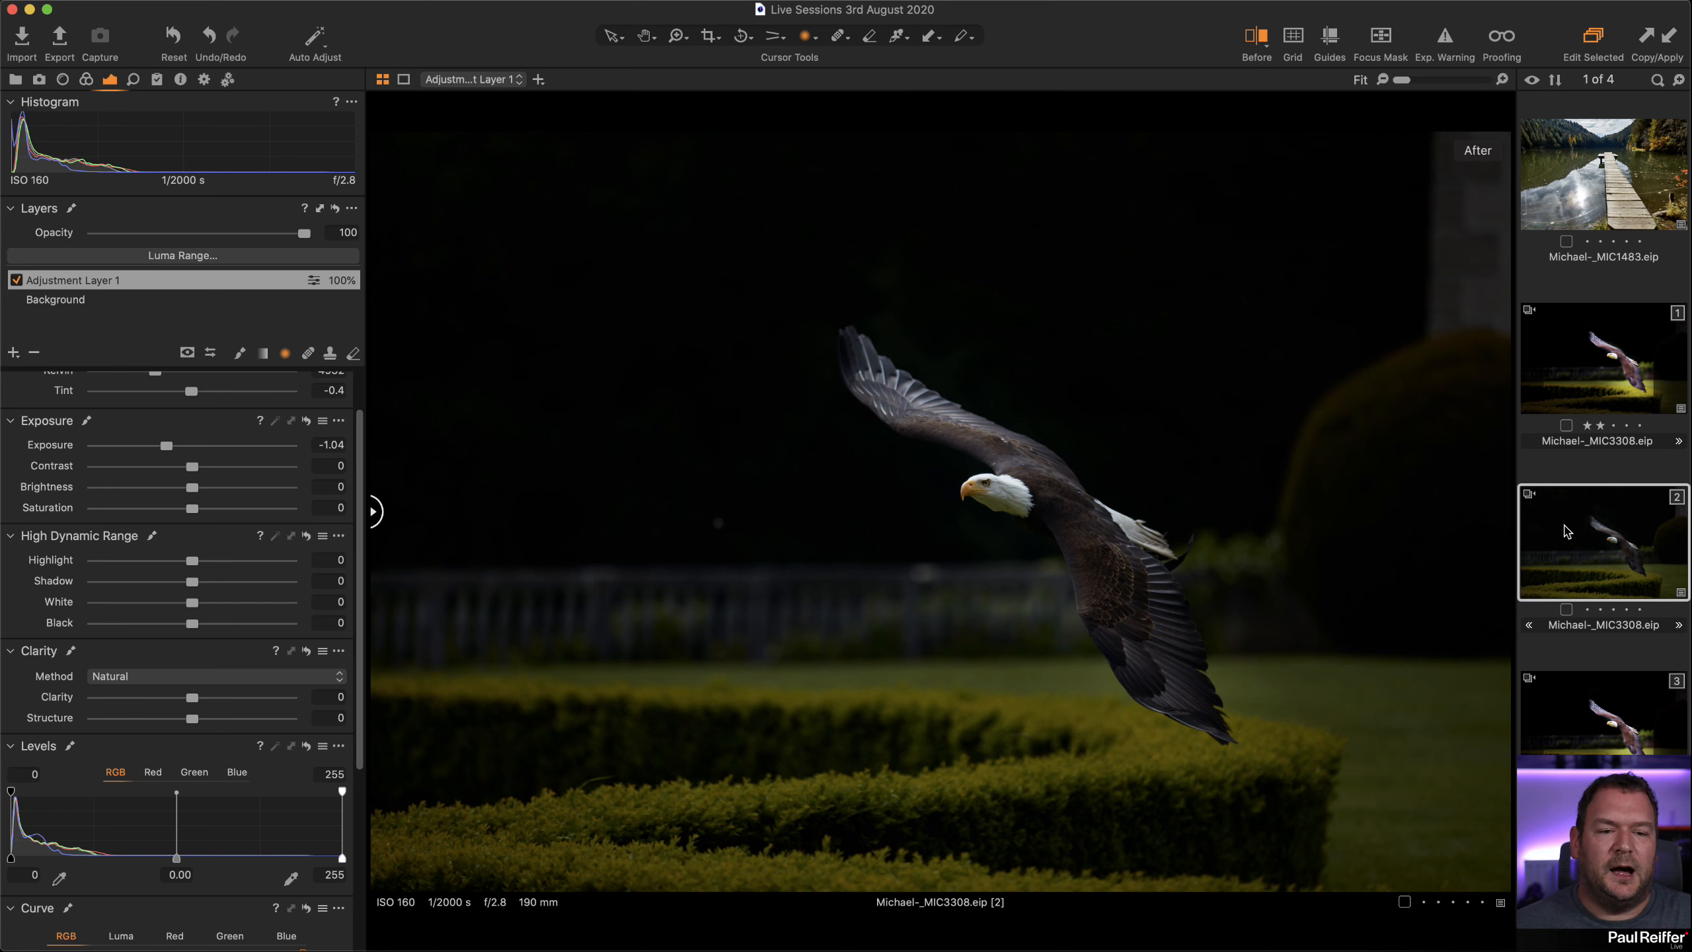
{"action": "left_click", "coordinate": [1613, 367]}
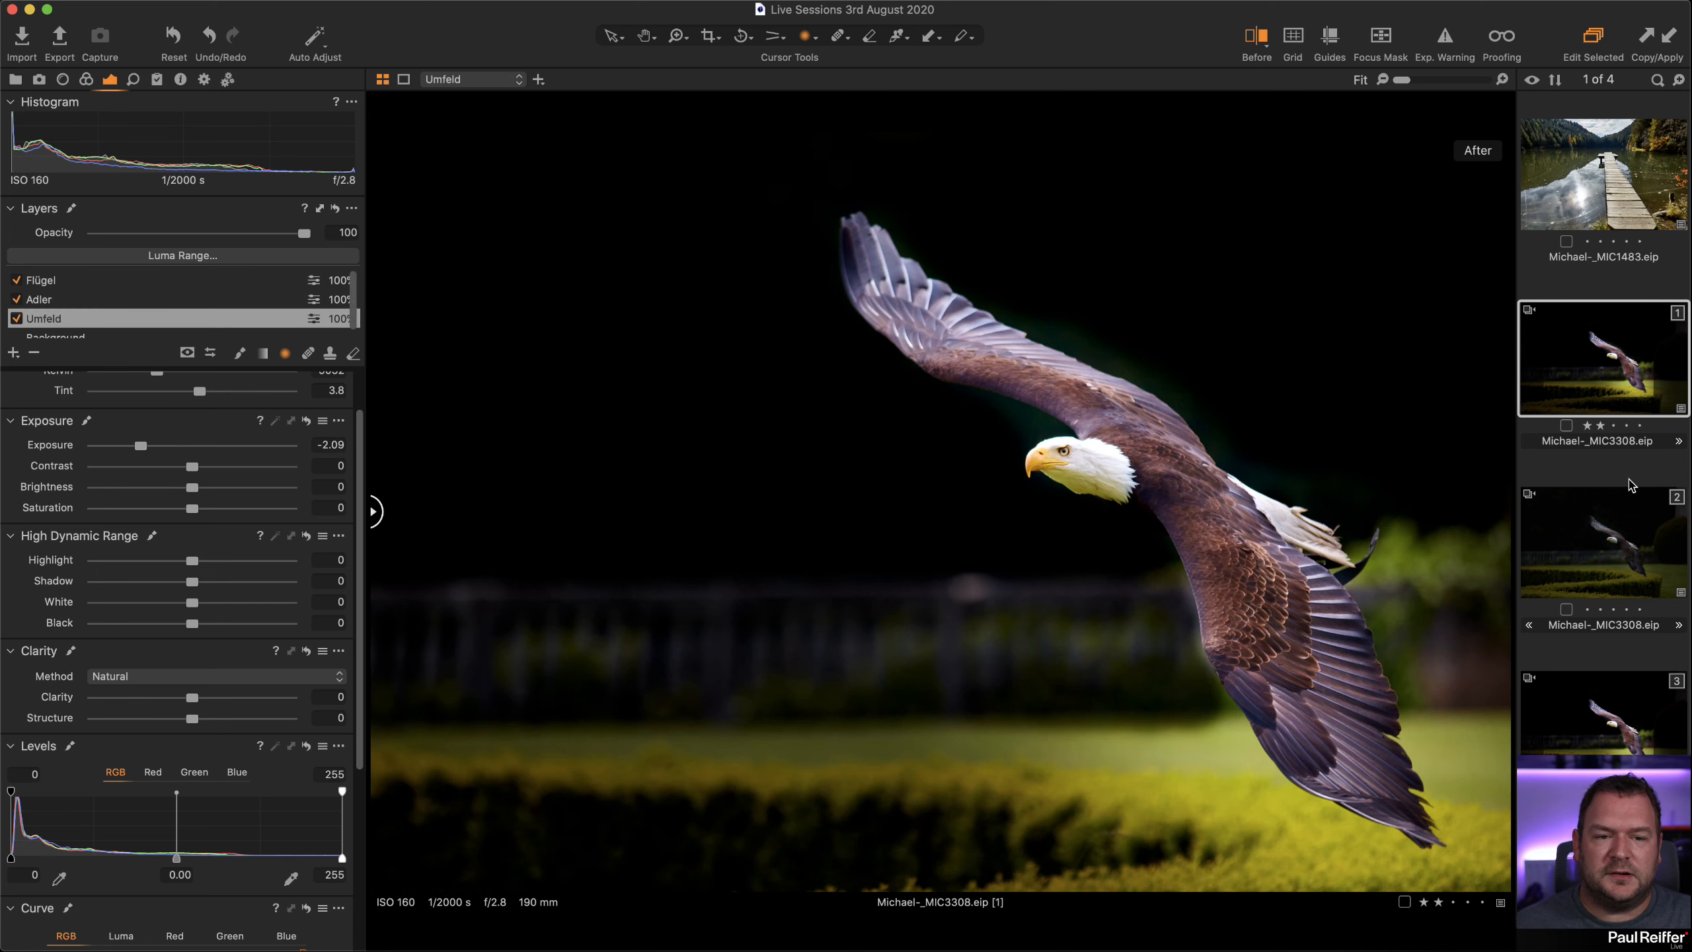
On variant 2's Background layer, set saturation to 13, highlight to -40, clarity to 35, contrast to 12 and exposure to 0.45
{"action": "left_click", "coordinate": [1634, 526]}
{"action": "left_click", "coordinate": [1596, 402]}
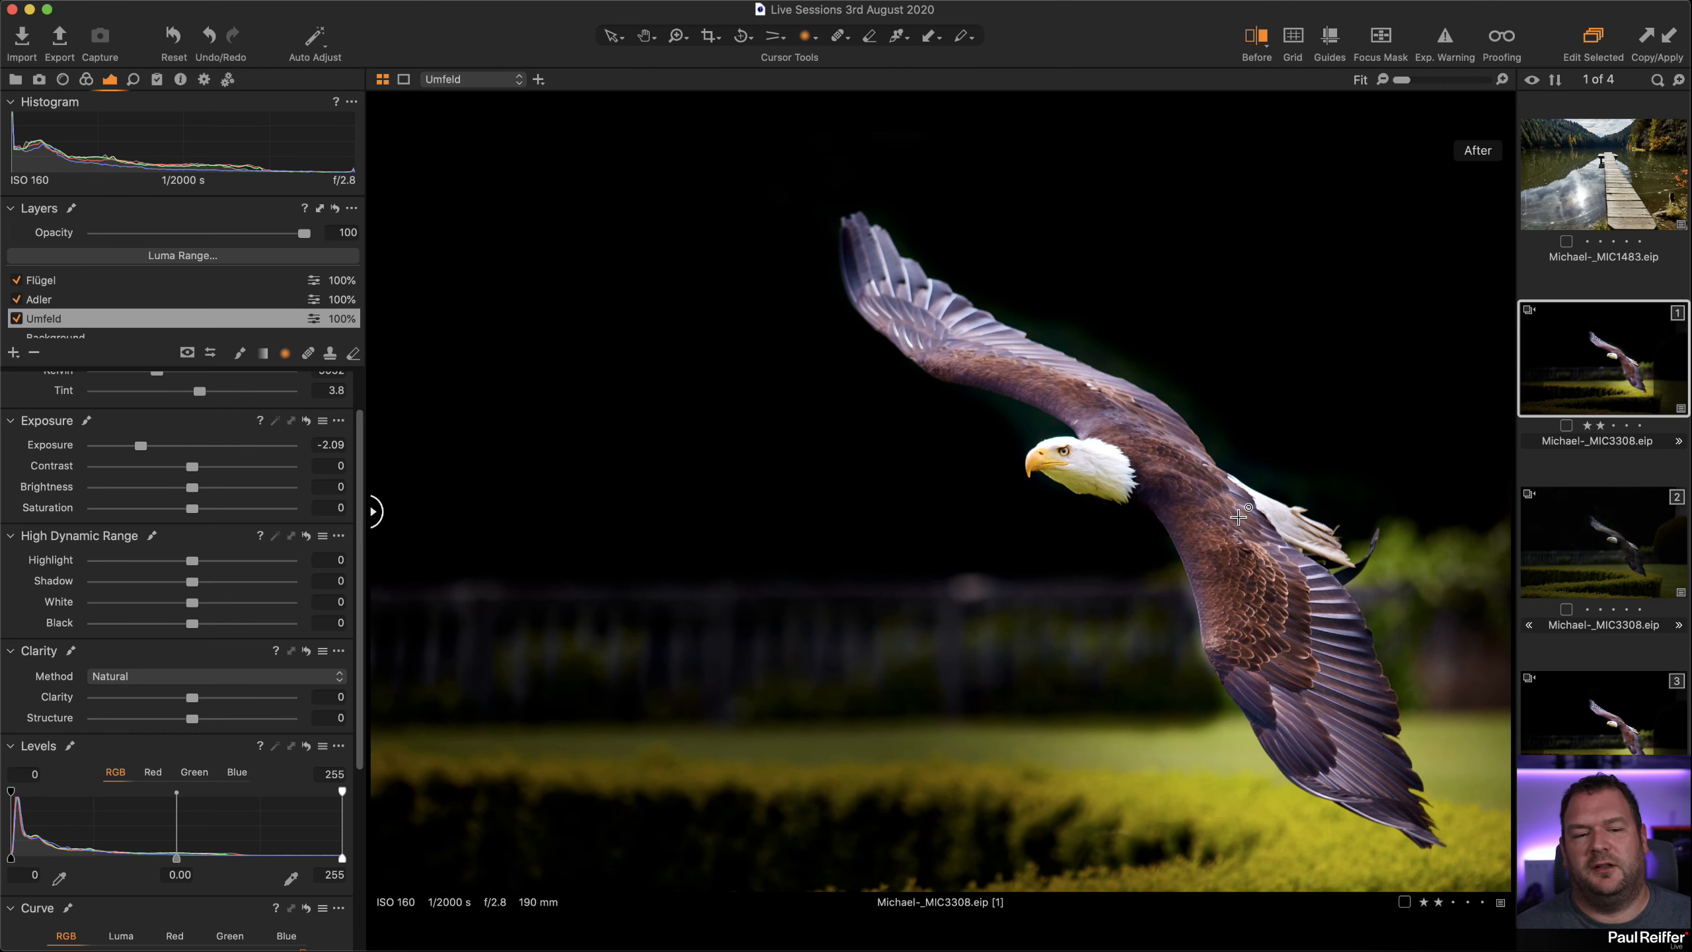
{"action": "left_click", "coordinate": [1658, 520]}
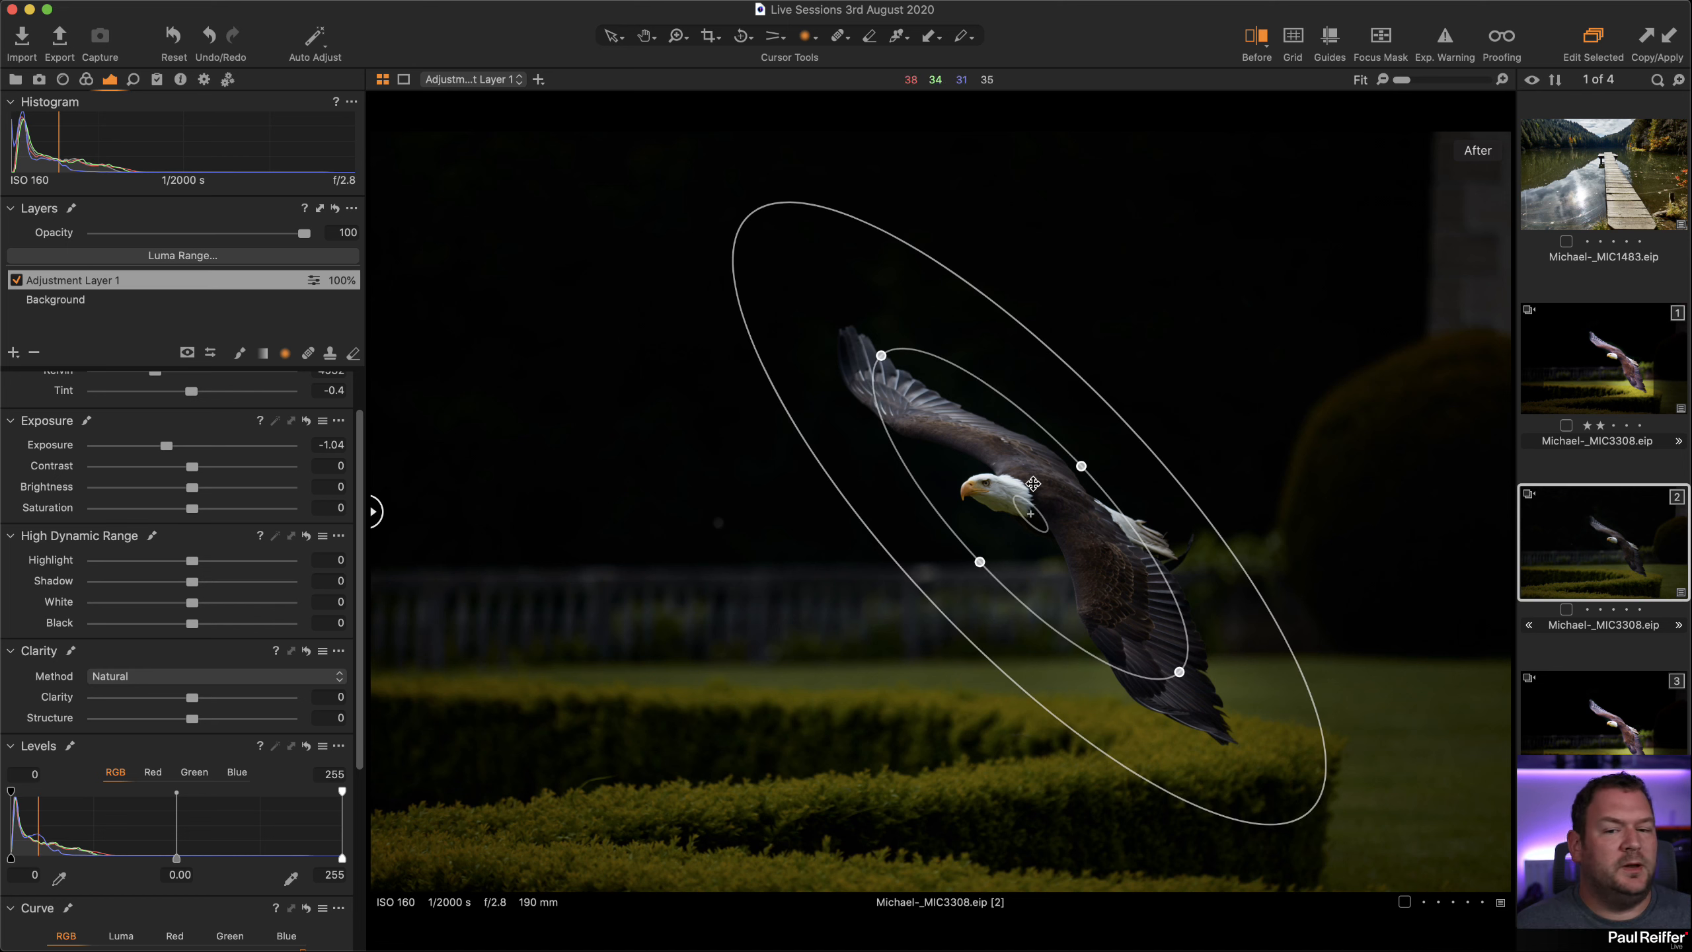
{"action": "left_click", "coordinate": [83, 301]}
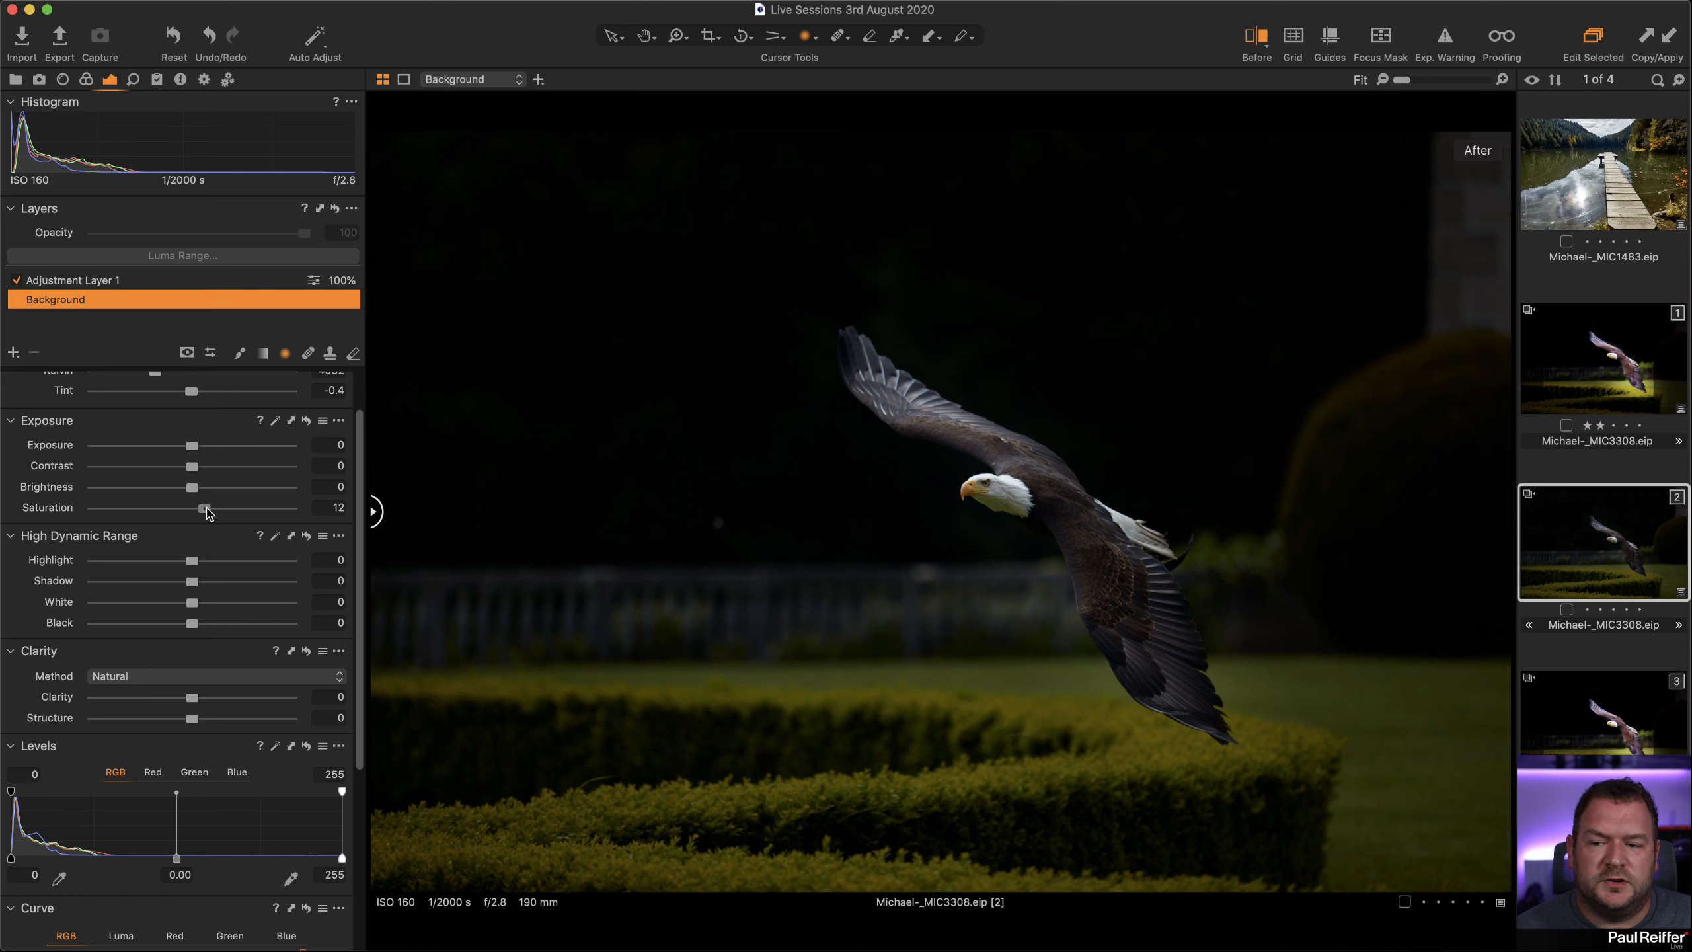
{"action": "left_click_drag", "start_coordinate": [234, 697], "coordinate": [227, 701]}
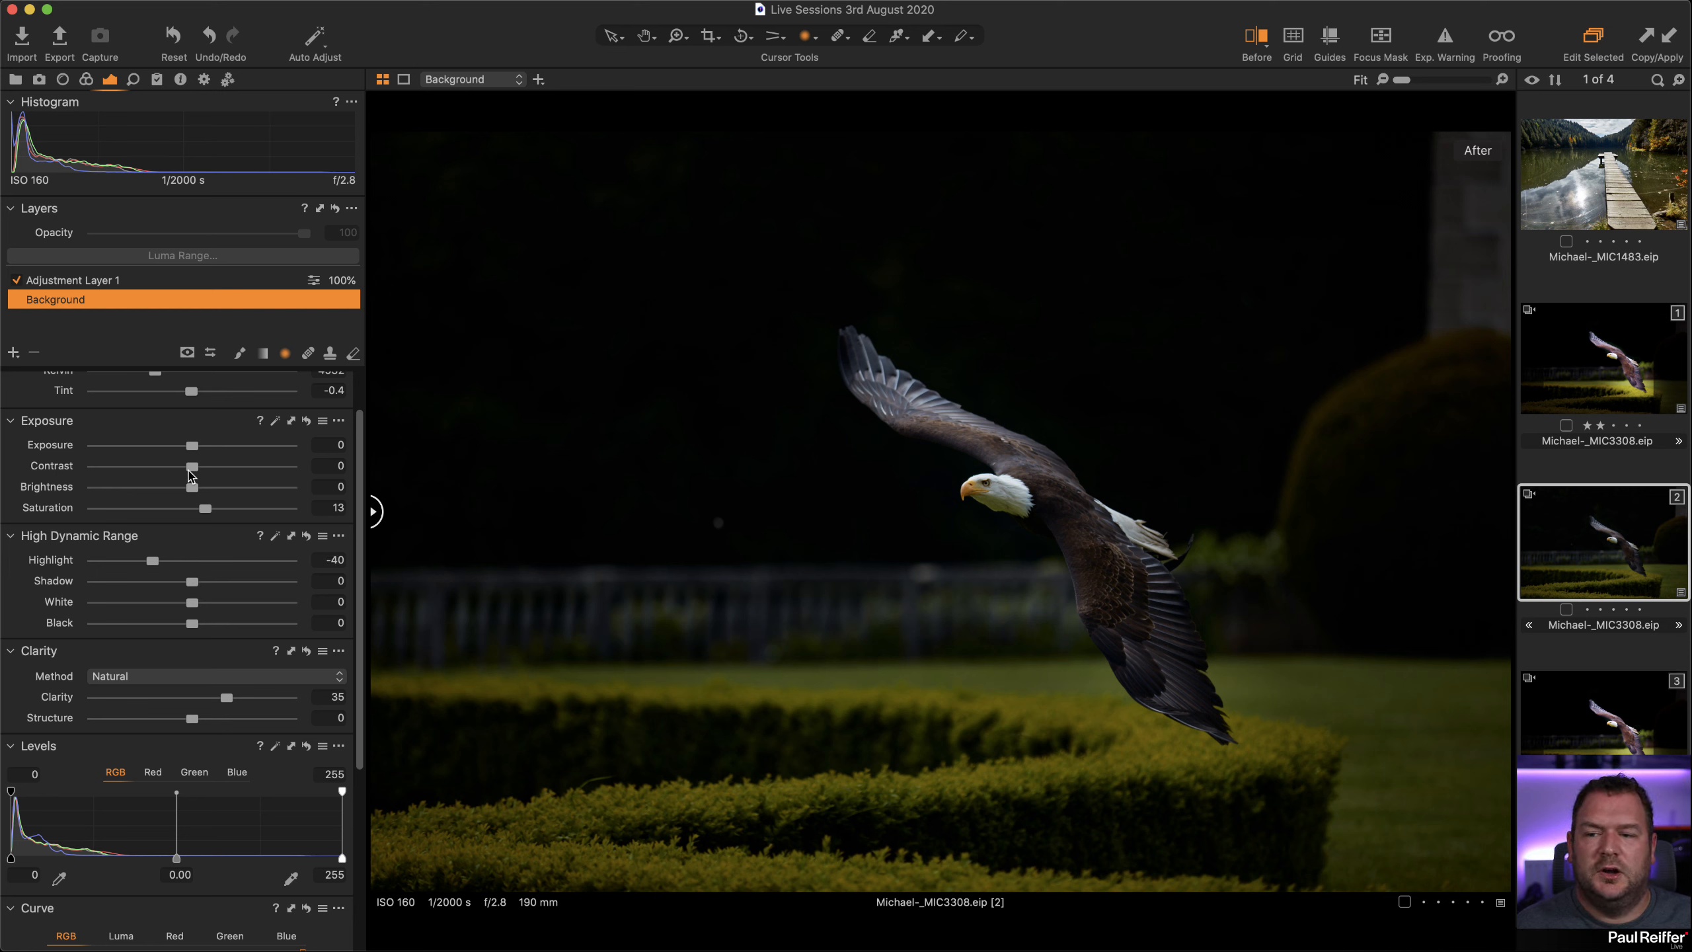
{"action": "mouse_move", "coordinate": [200, 466]}
{"action": "left_mouse_down"}
{"action": "mouse_move", "coordinate": [215, 467]}
{"action": "mouse_move", "coordinate": [202, 445]}
{"action": "left_mouse_up"}
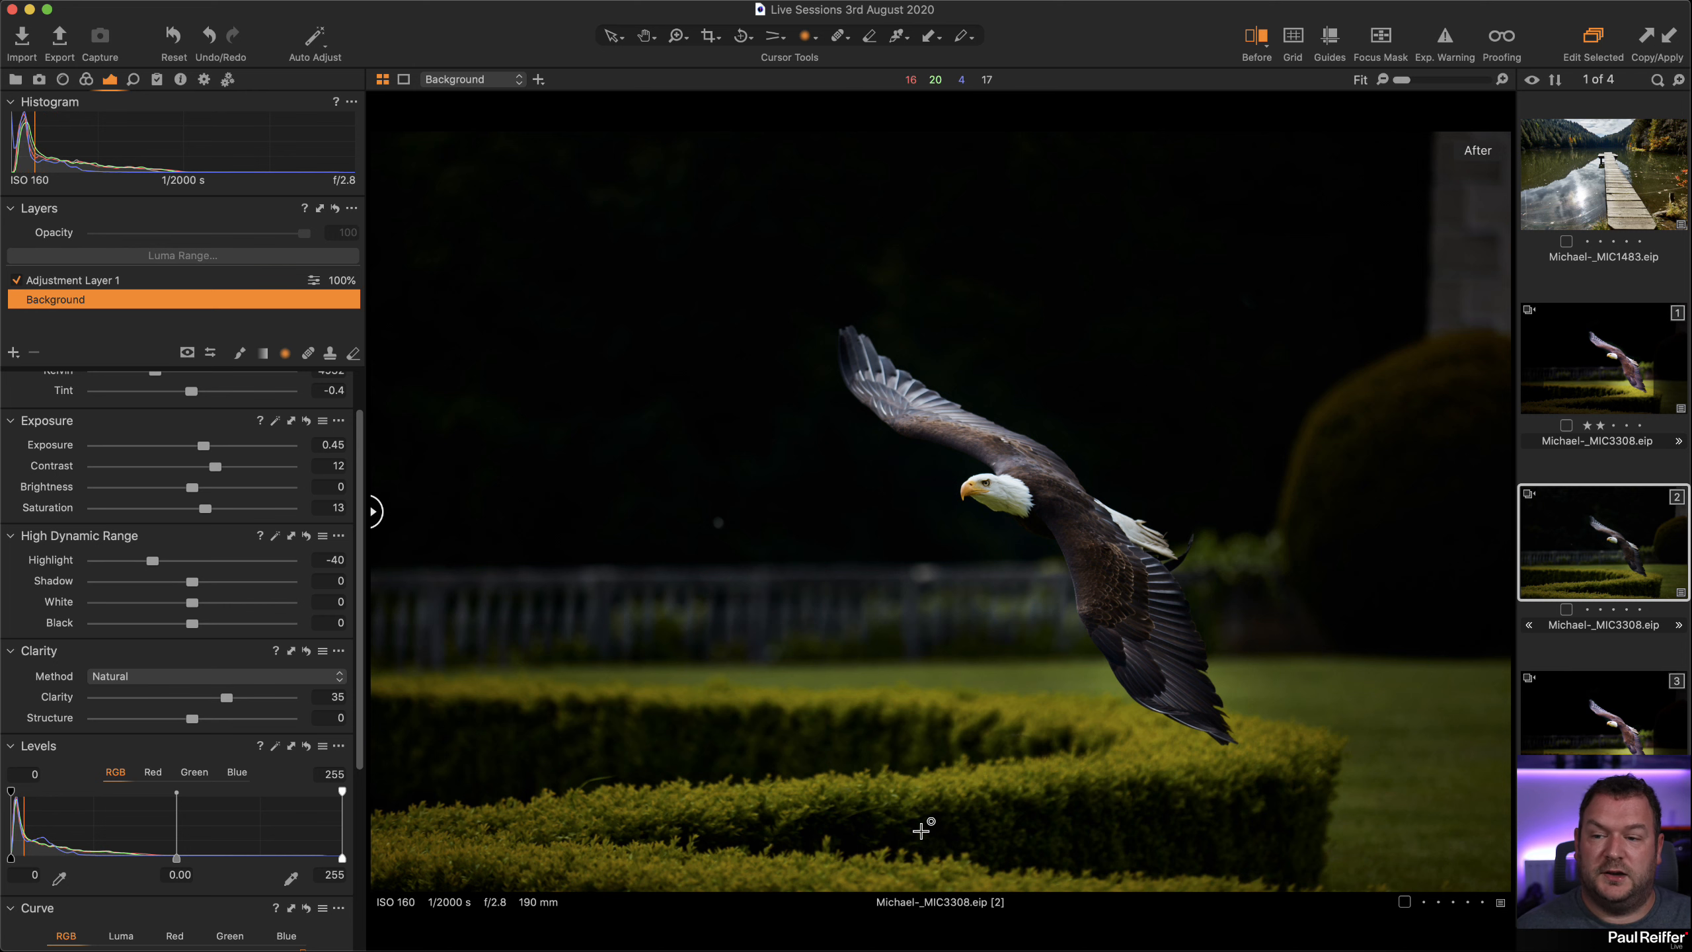
Add a second adjustment layer to variant 2, and name the first layer Bird Isolation and the new one Lower Hedge
{"action": "left_click", "coordinate": [13, 353]}
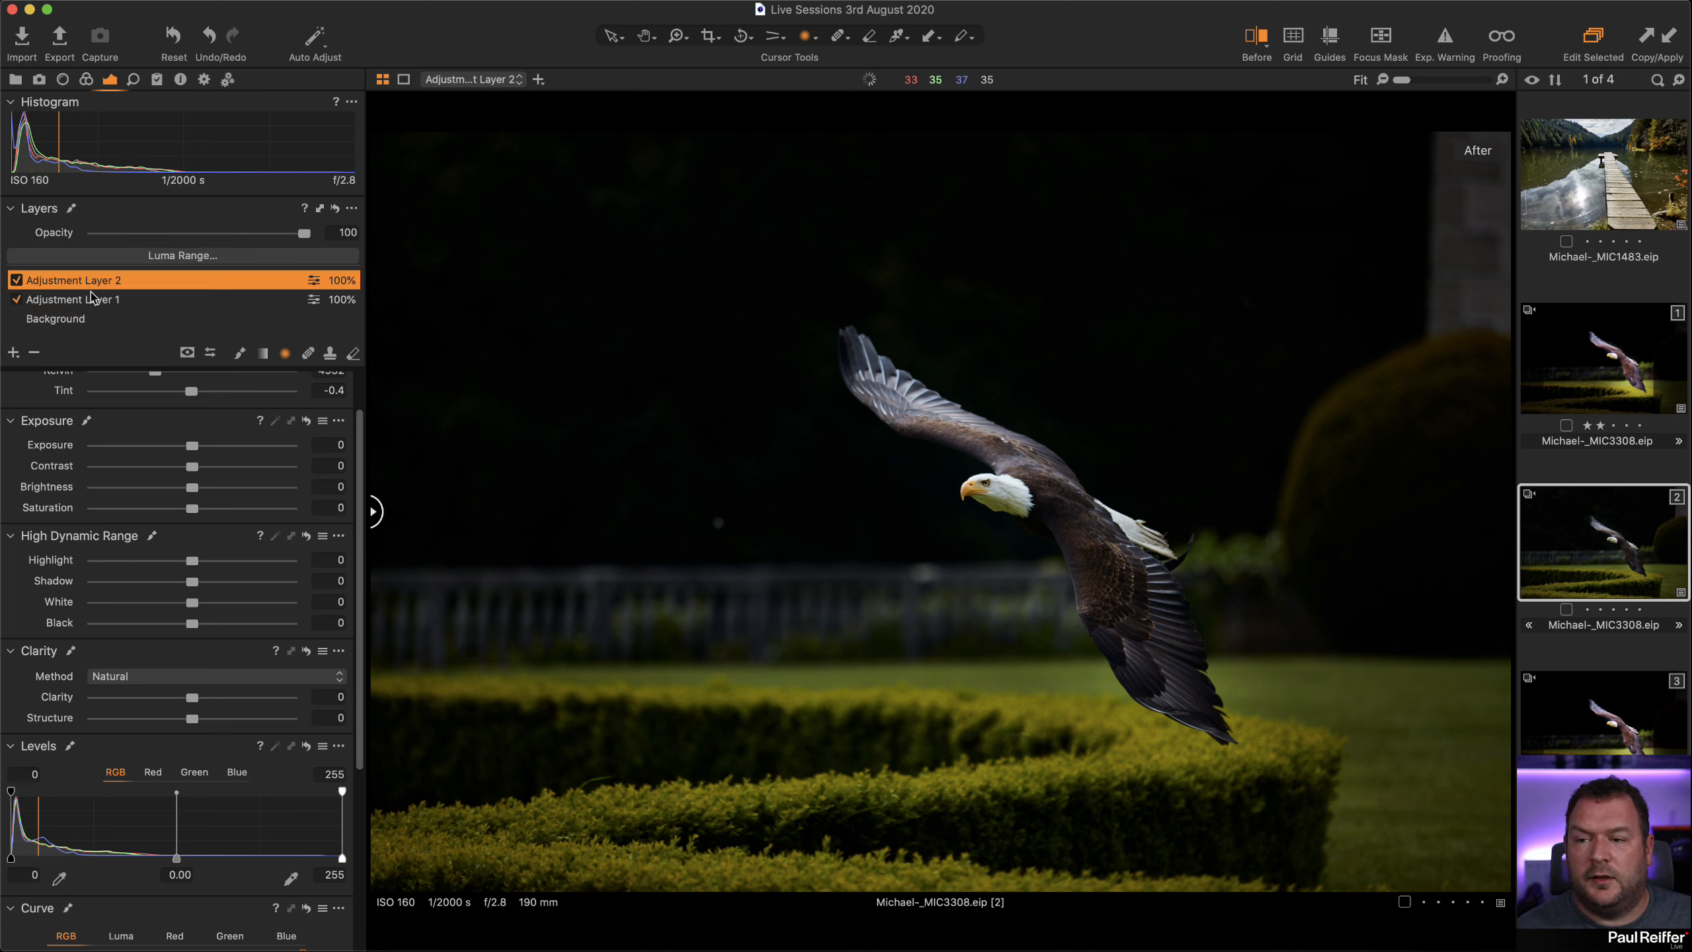
{"action": "double_click", "coordinate": [86, 299]}
{"action": "type", "text": "Bird Isolation"}
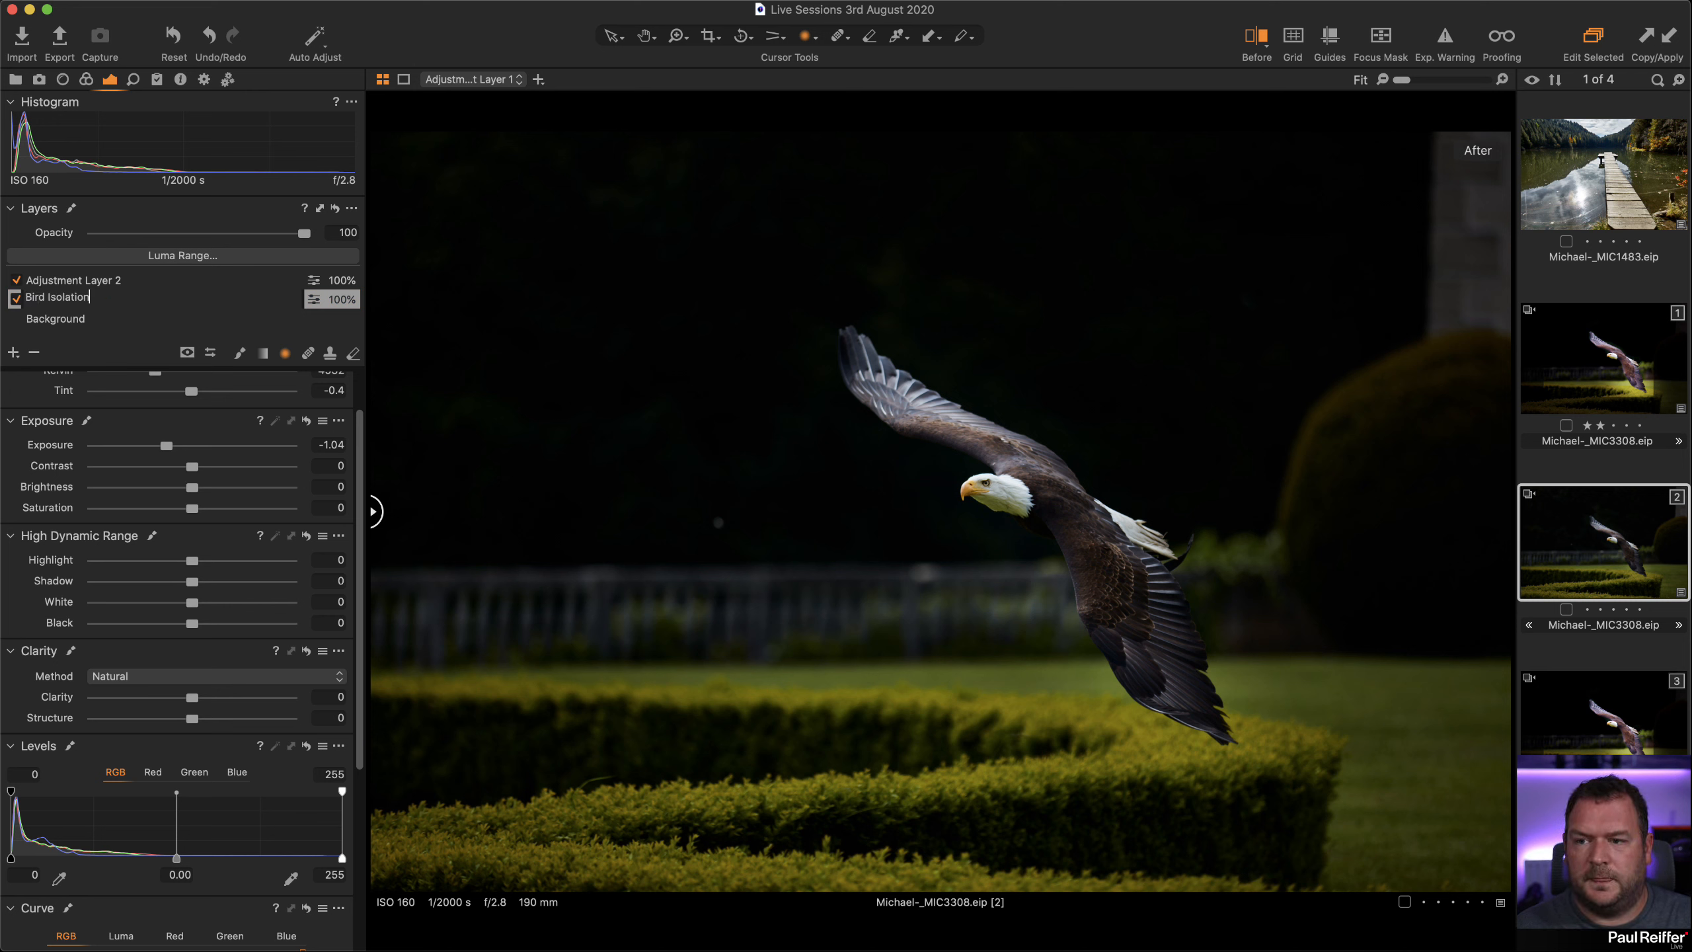
{"action": "key", "text": "Return"}
{"action": "double_click", "coordinate": [95, 281]}
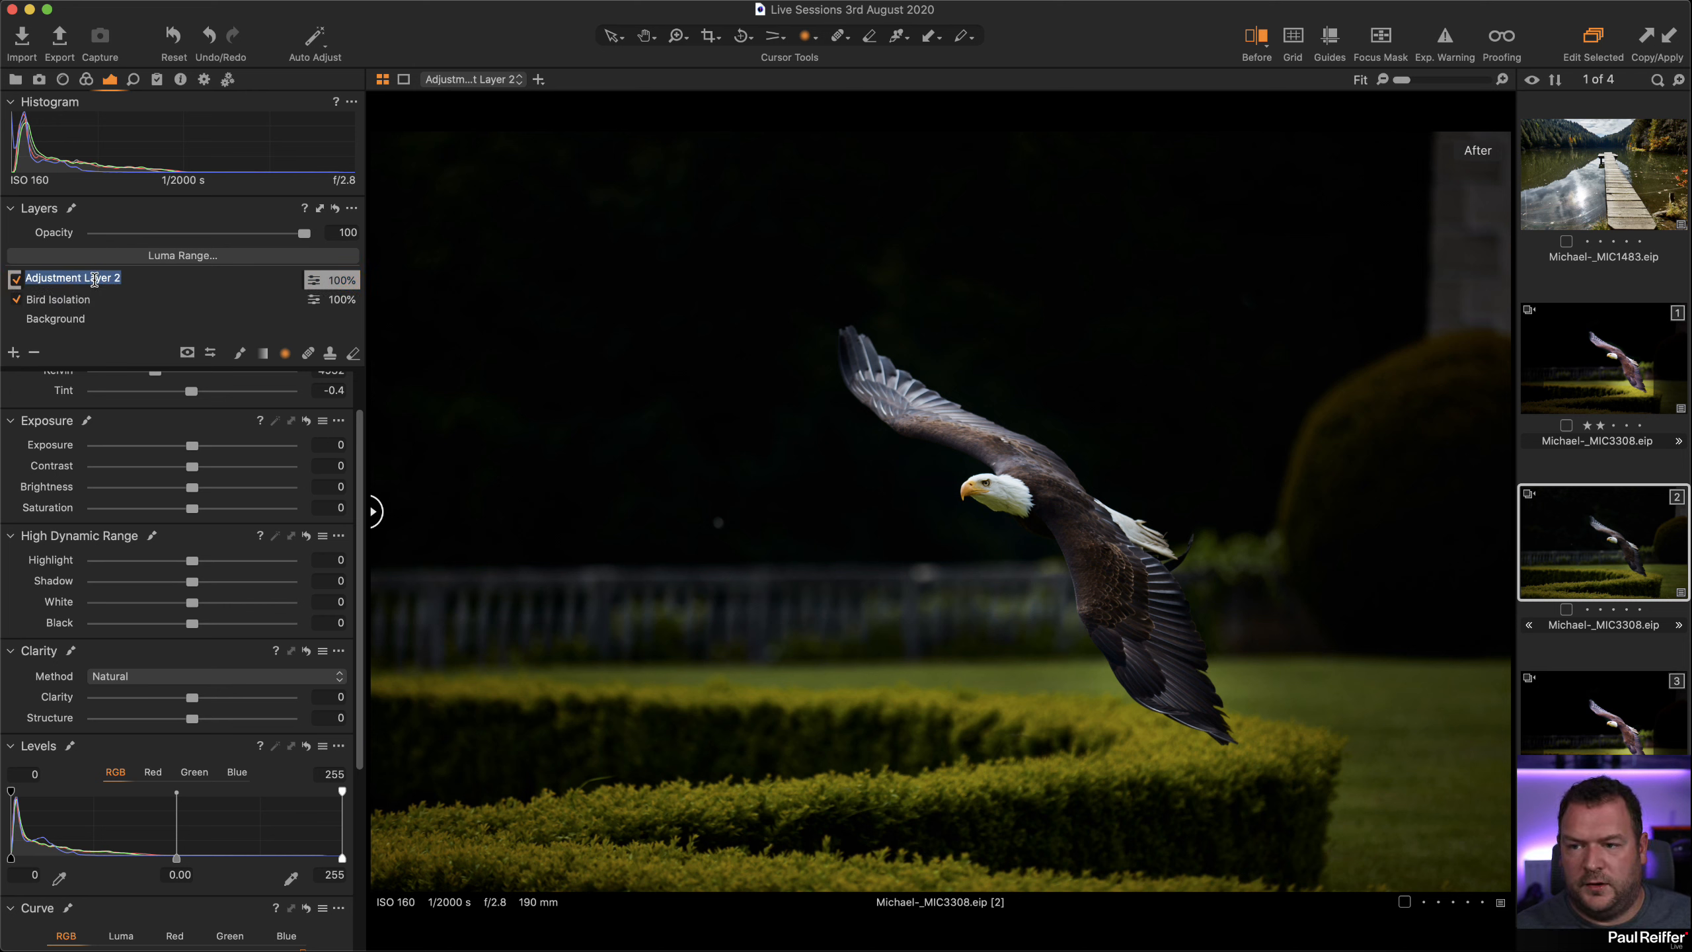
{"action": "type", "text": "Lower Hed"}
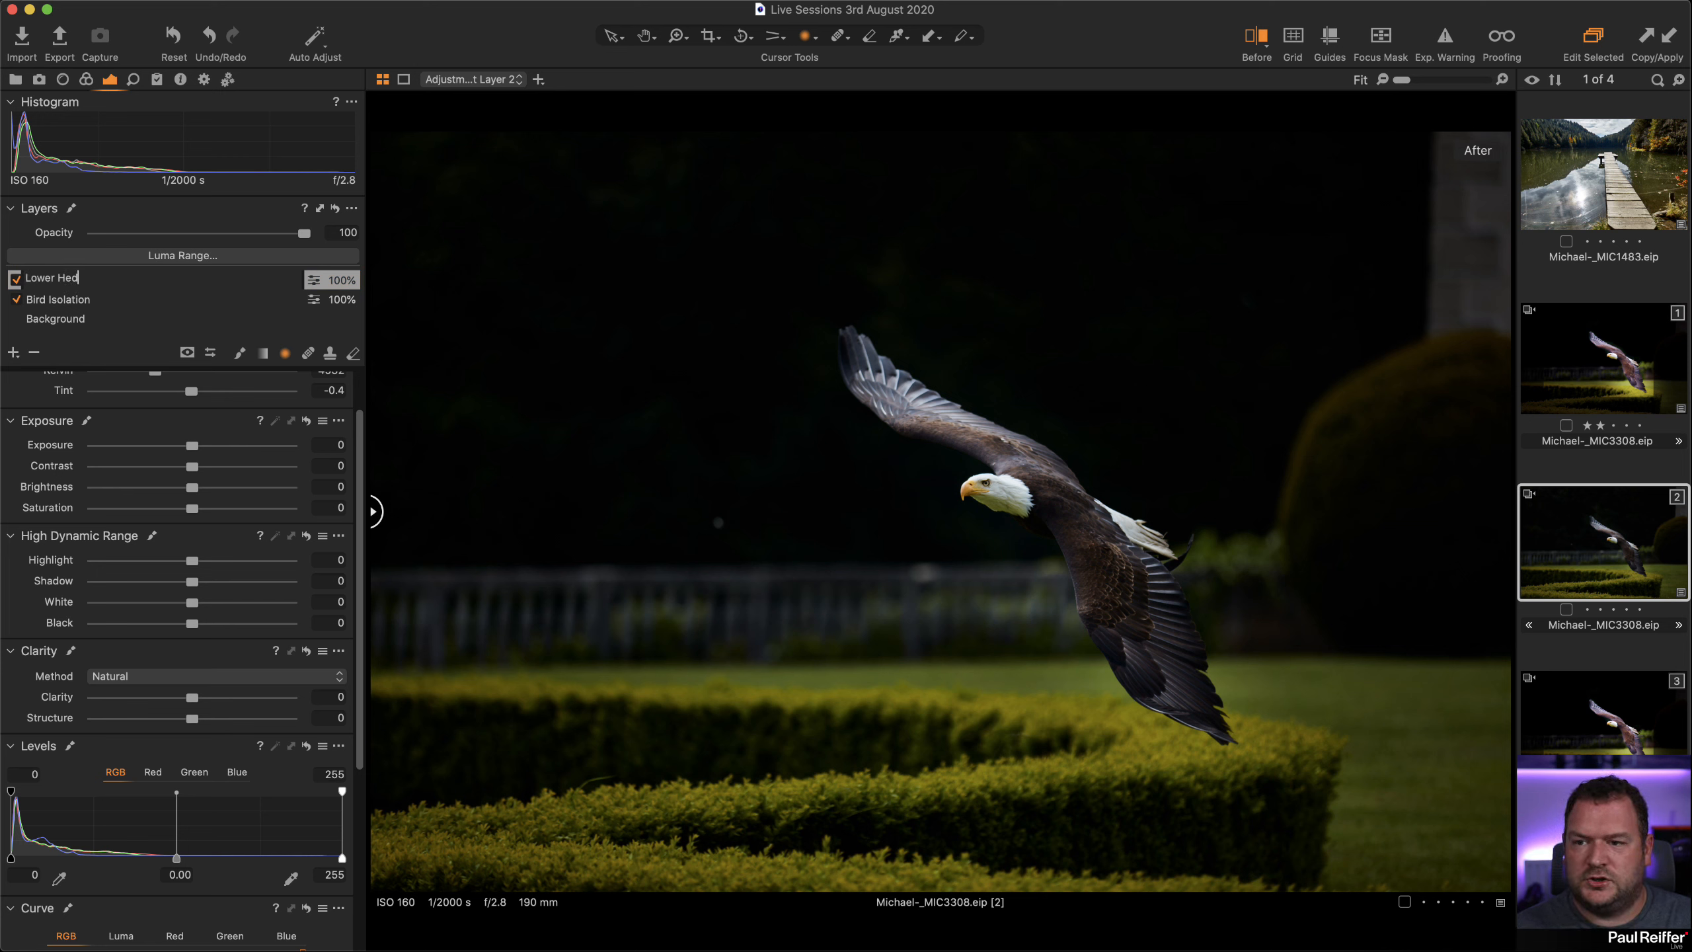
{"action": "type", "text": "ge"}
{"action": "key", "text": "Return"}
Draw a linear gradient mask over the hedge on the Lower Hedge layer, set exposure -0.52 and brightness -12, and reduce its tilt
{"action": "left_click", "coordinate": [264, 354]}
{"action": "left_click_drag", "start_coordinate": [864, 748], "coordinate": [974, 475]}
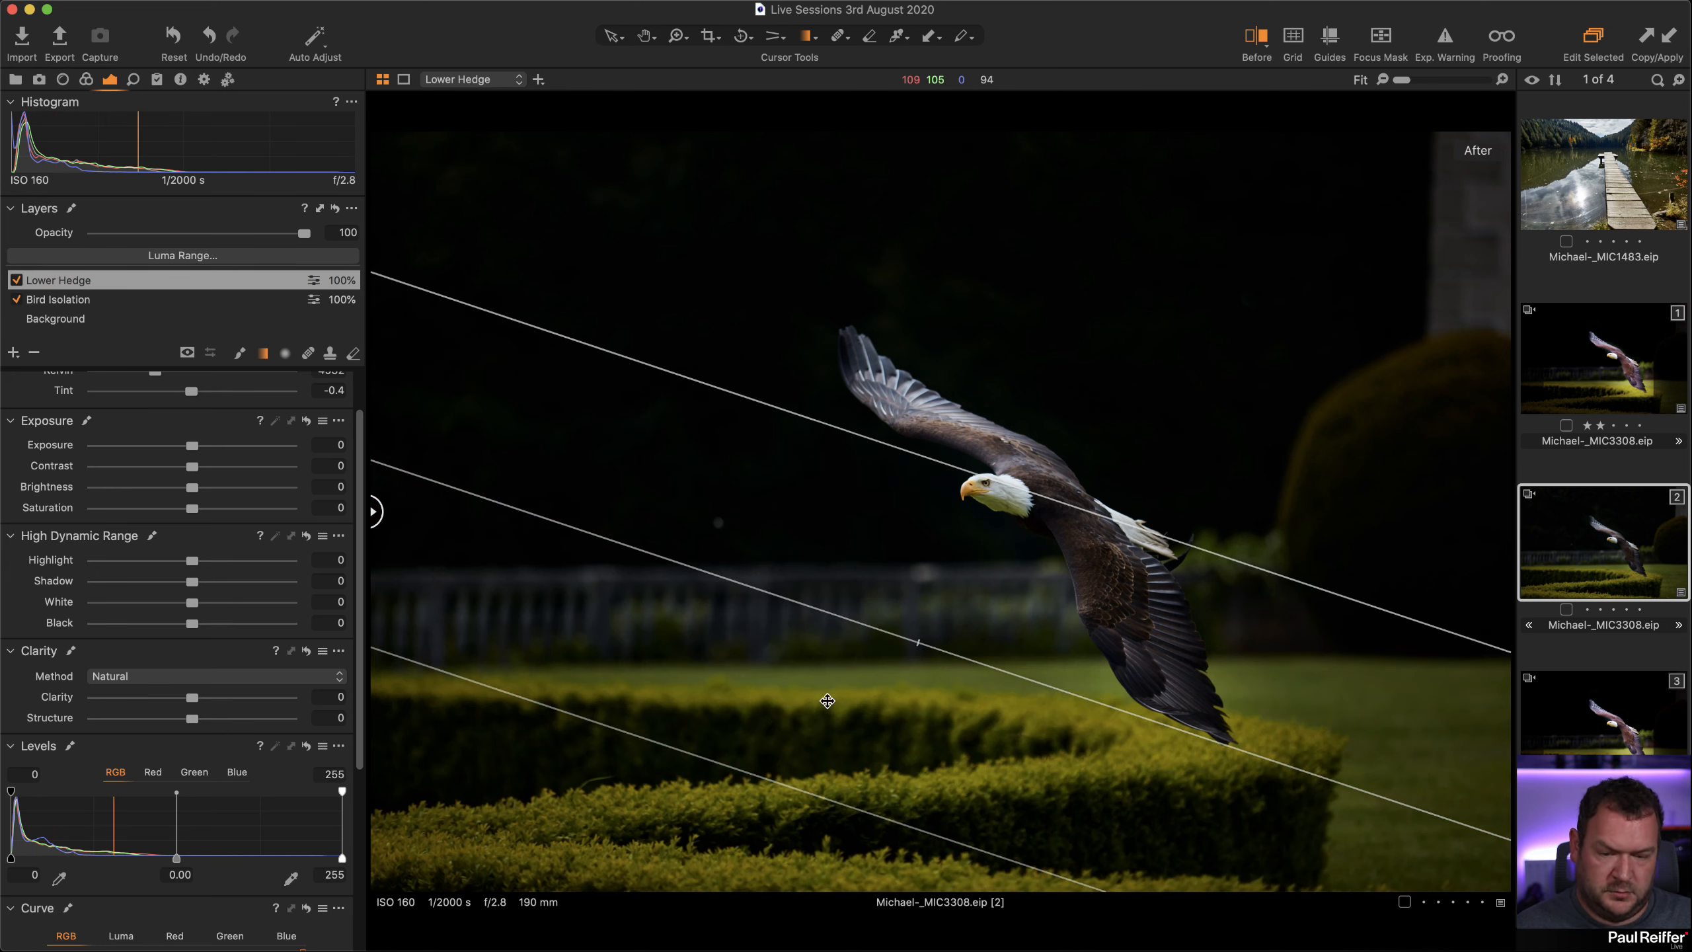
{"action": "left_click_drag", "start_coordinate": [193, 491], "coordinate": [184, 451]}
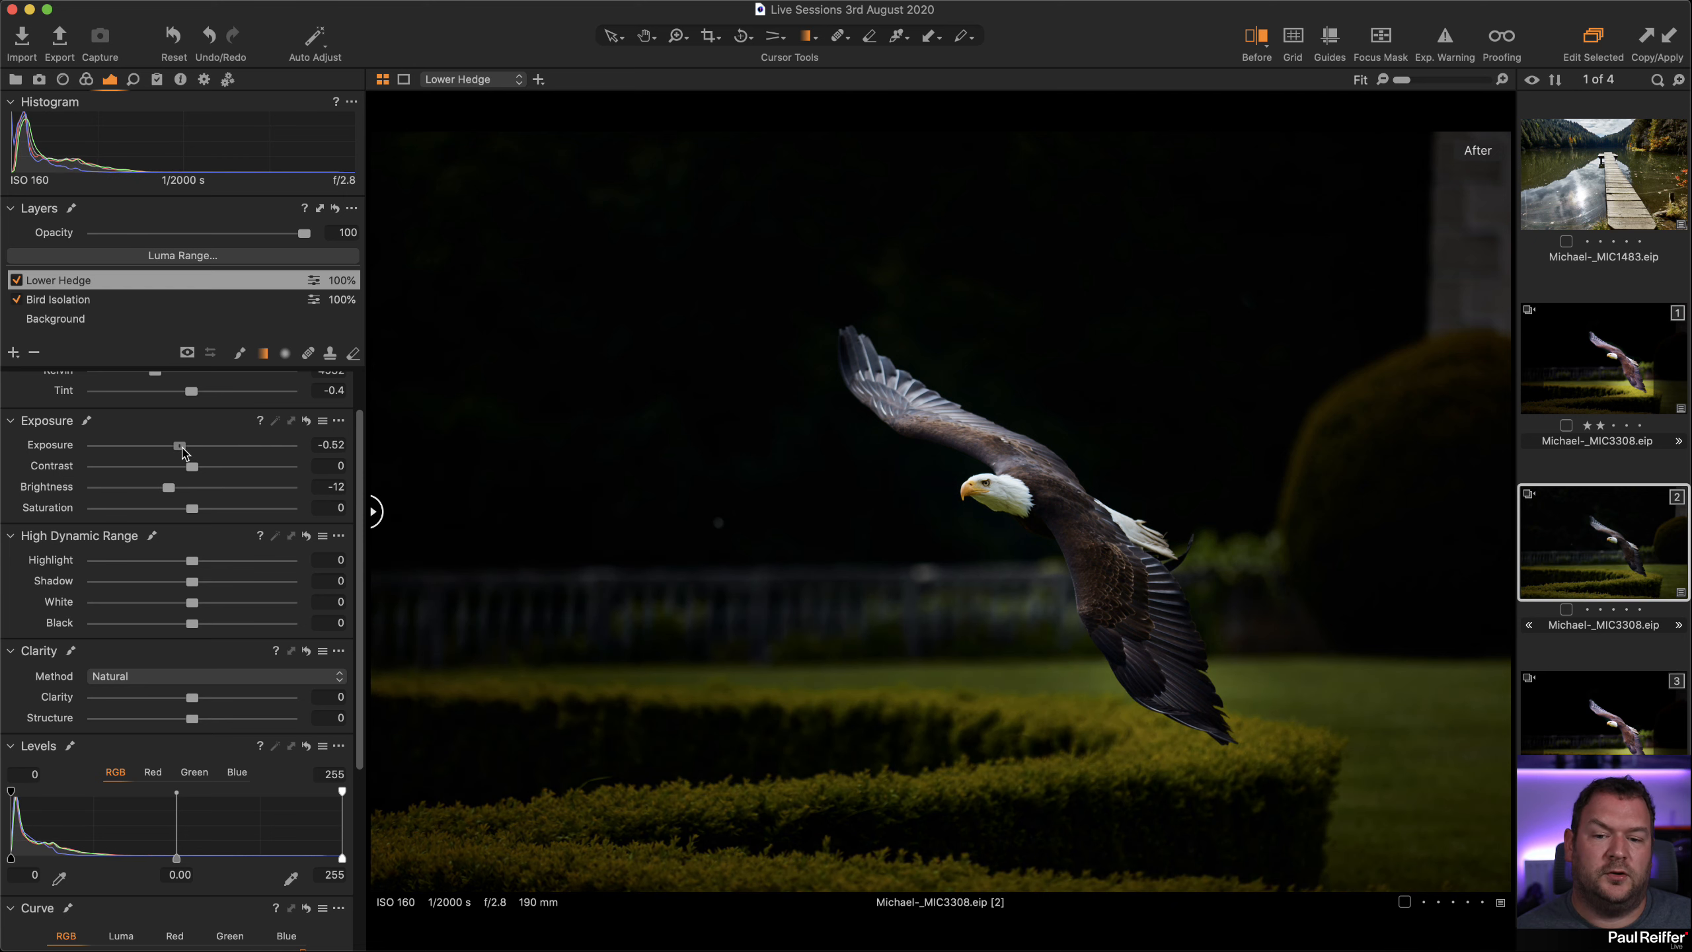
{"action": "left_click_drag", "start_coordinate": [1219, 742], "coordinate": [1222, 690]}
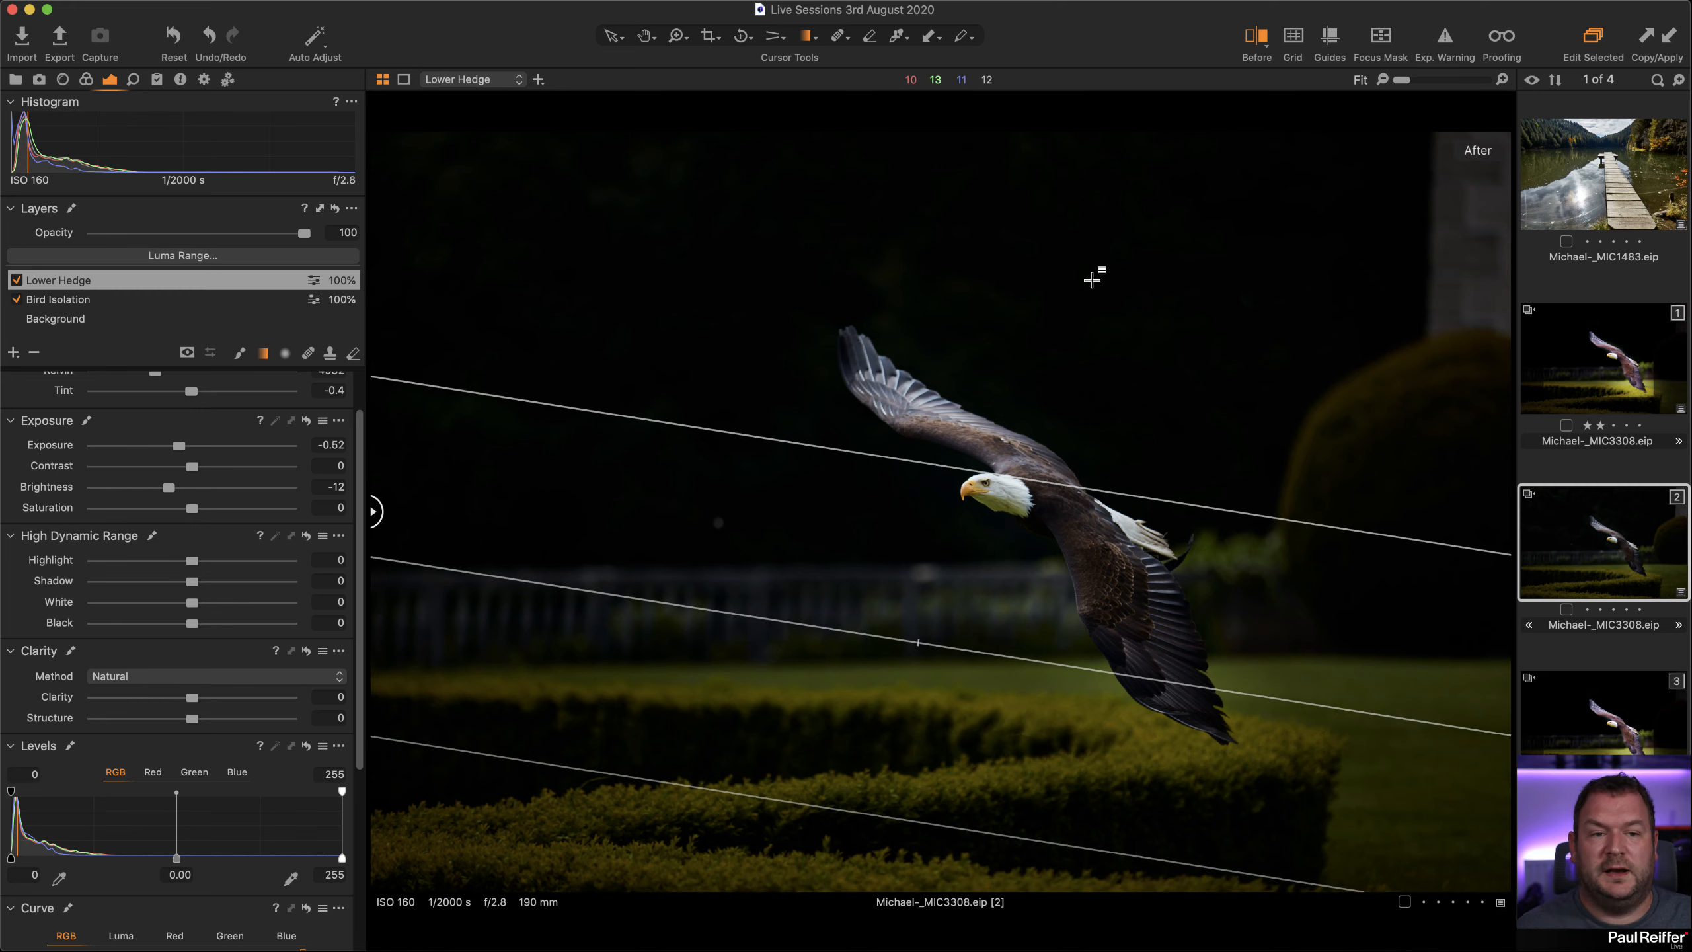
Compare variant 2 with variants 1 and 3, examining the wing and head edges in variant 3 close up
{"action": "left_click", "coordinate": [1556, 281]}
{"action": "left_click", "coordinate": [1625, 378]}
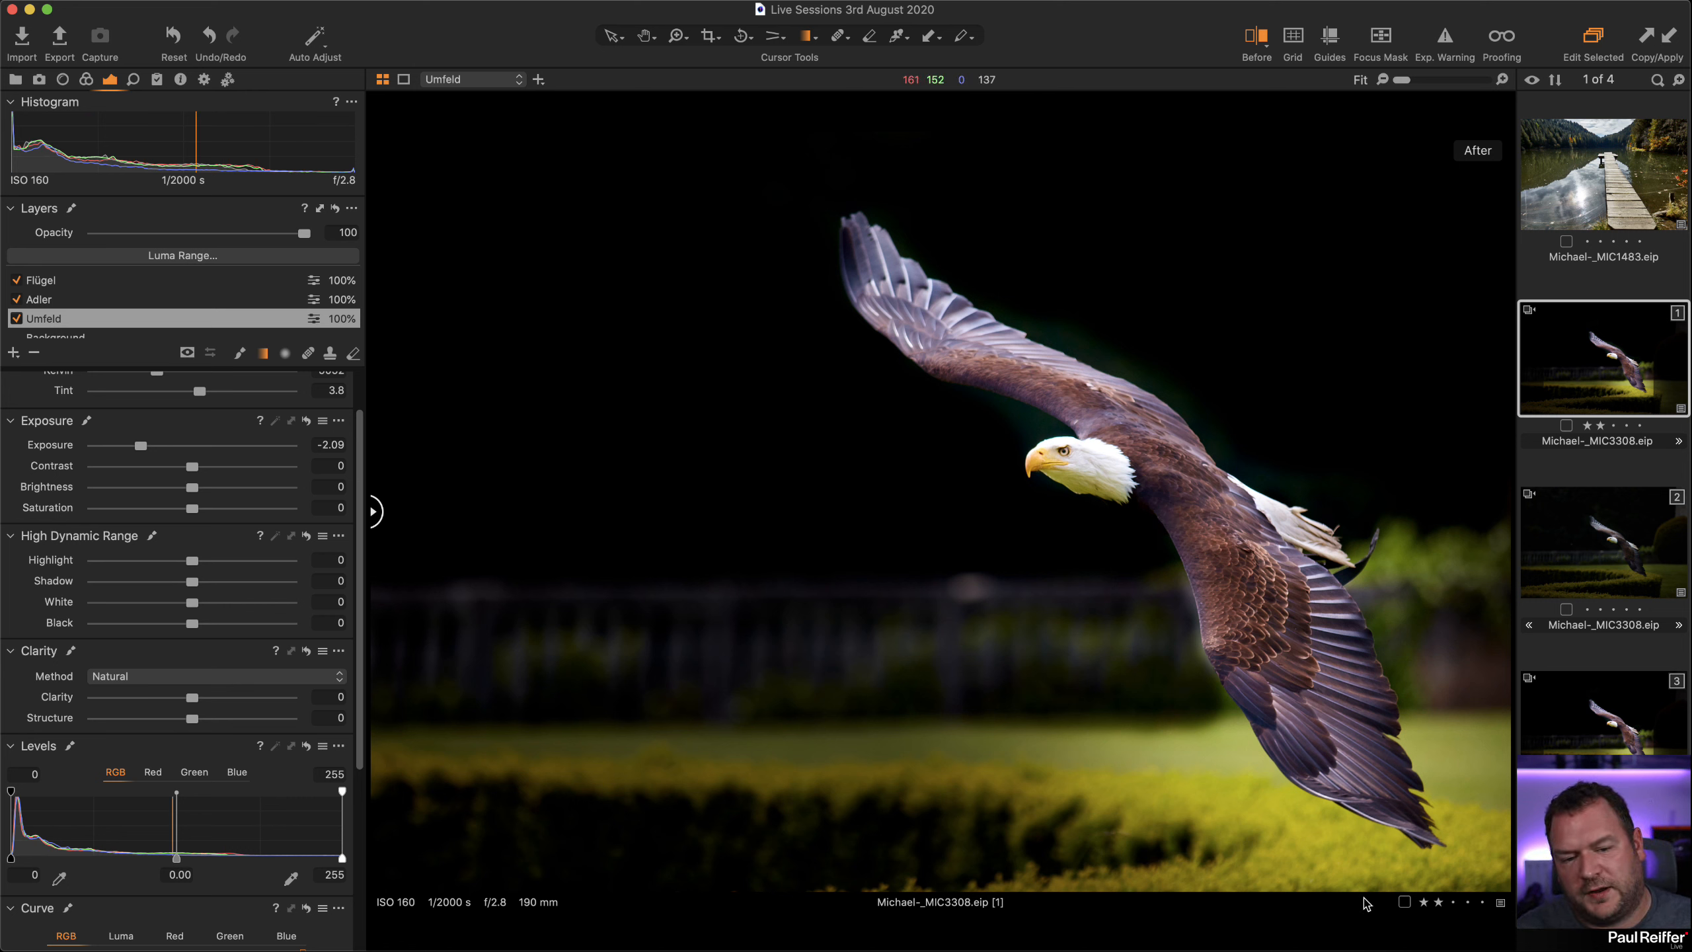
{"action": "left_click", "coordinate": [1582, 717]}
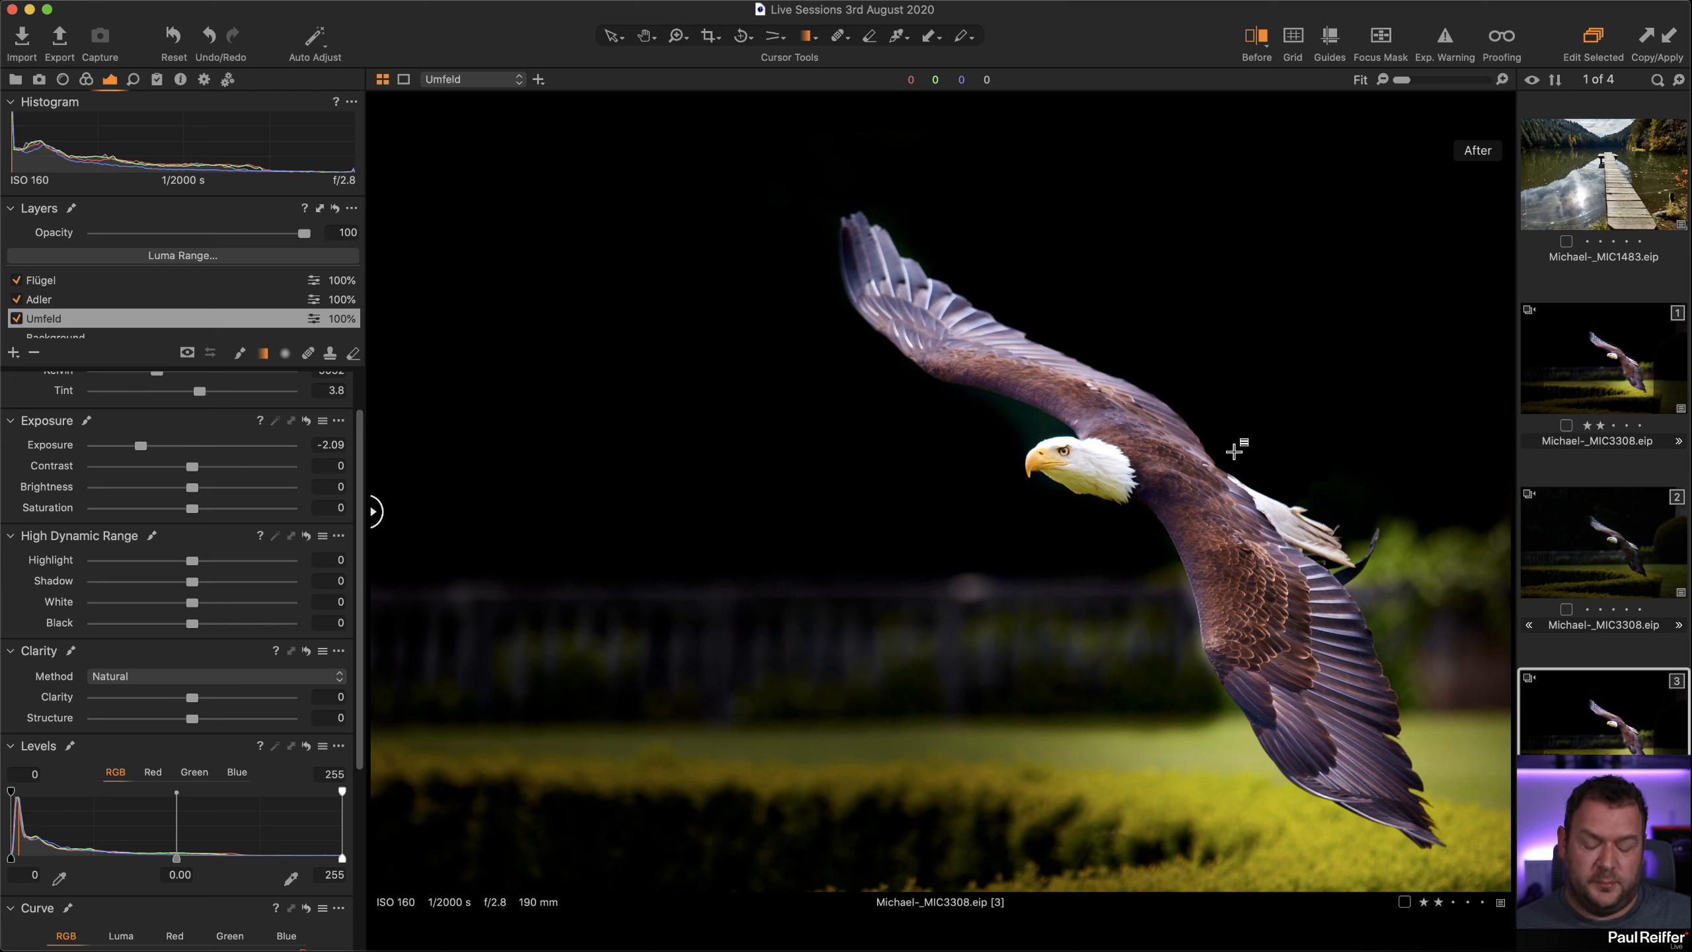
{"action": "left_click", "coordinate": [1017, 333]}
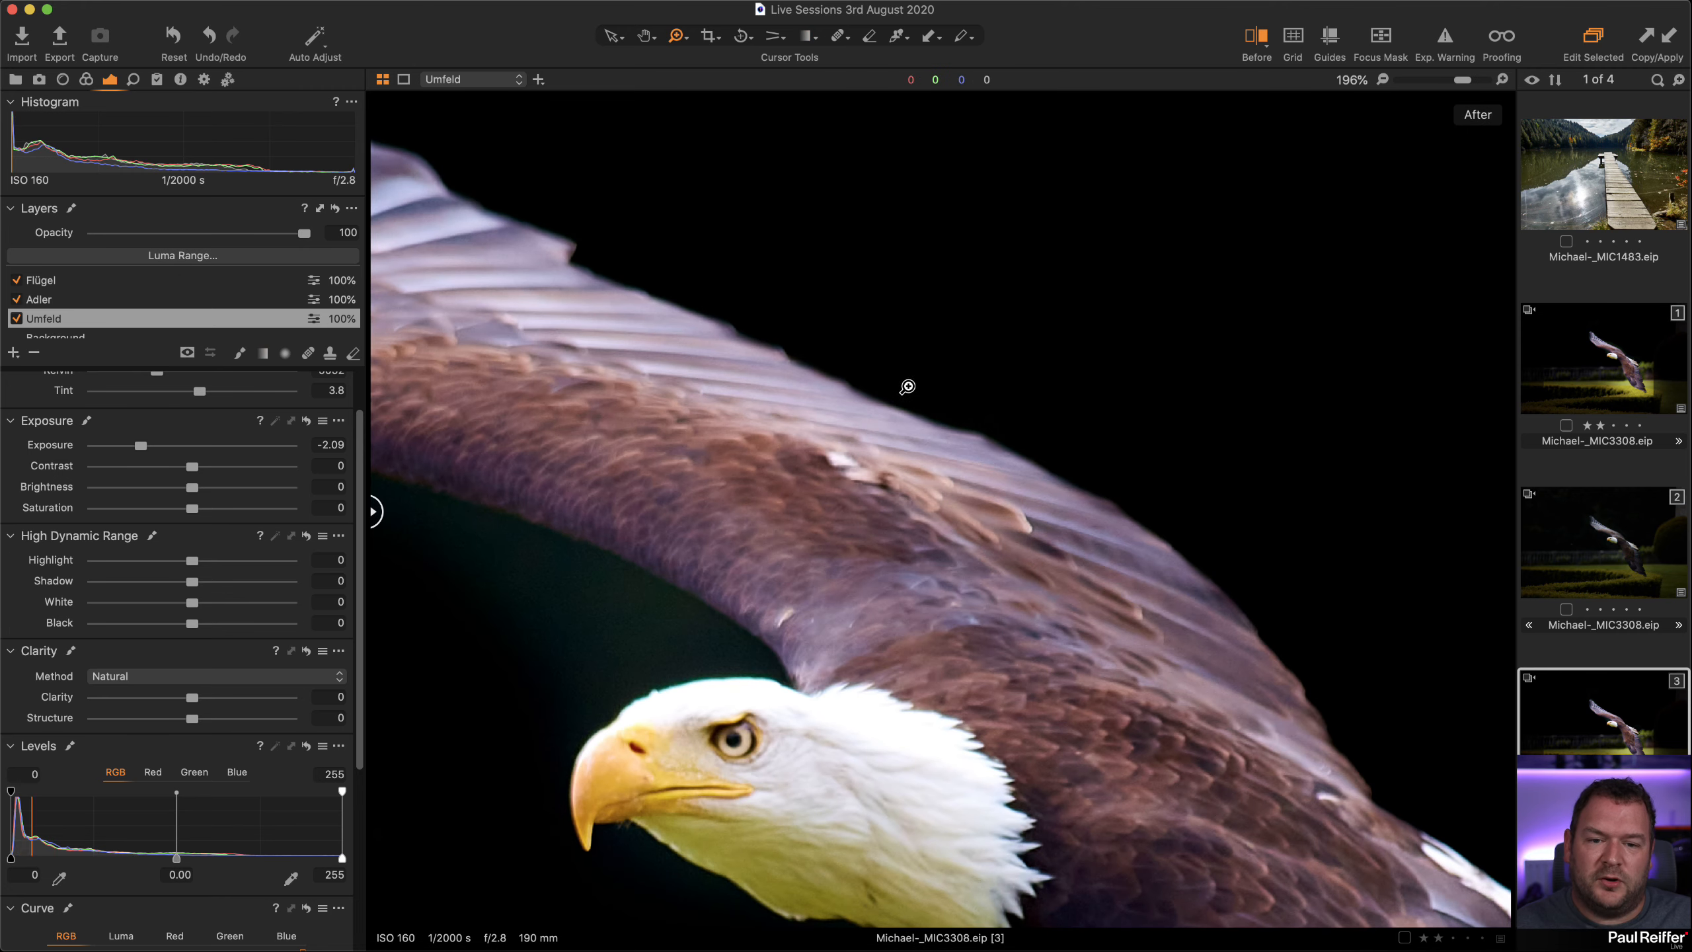
{"action": "left_click", "coordinate": [1052, 603]}
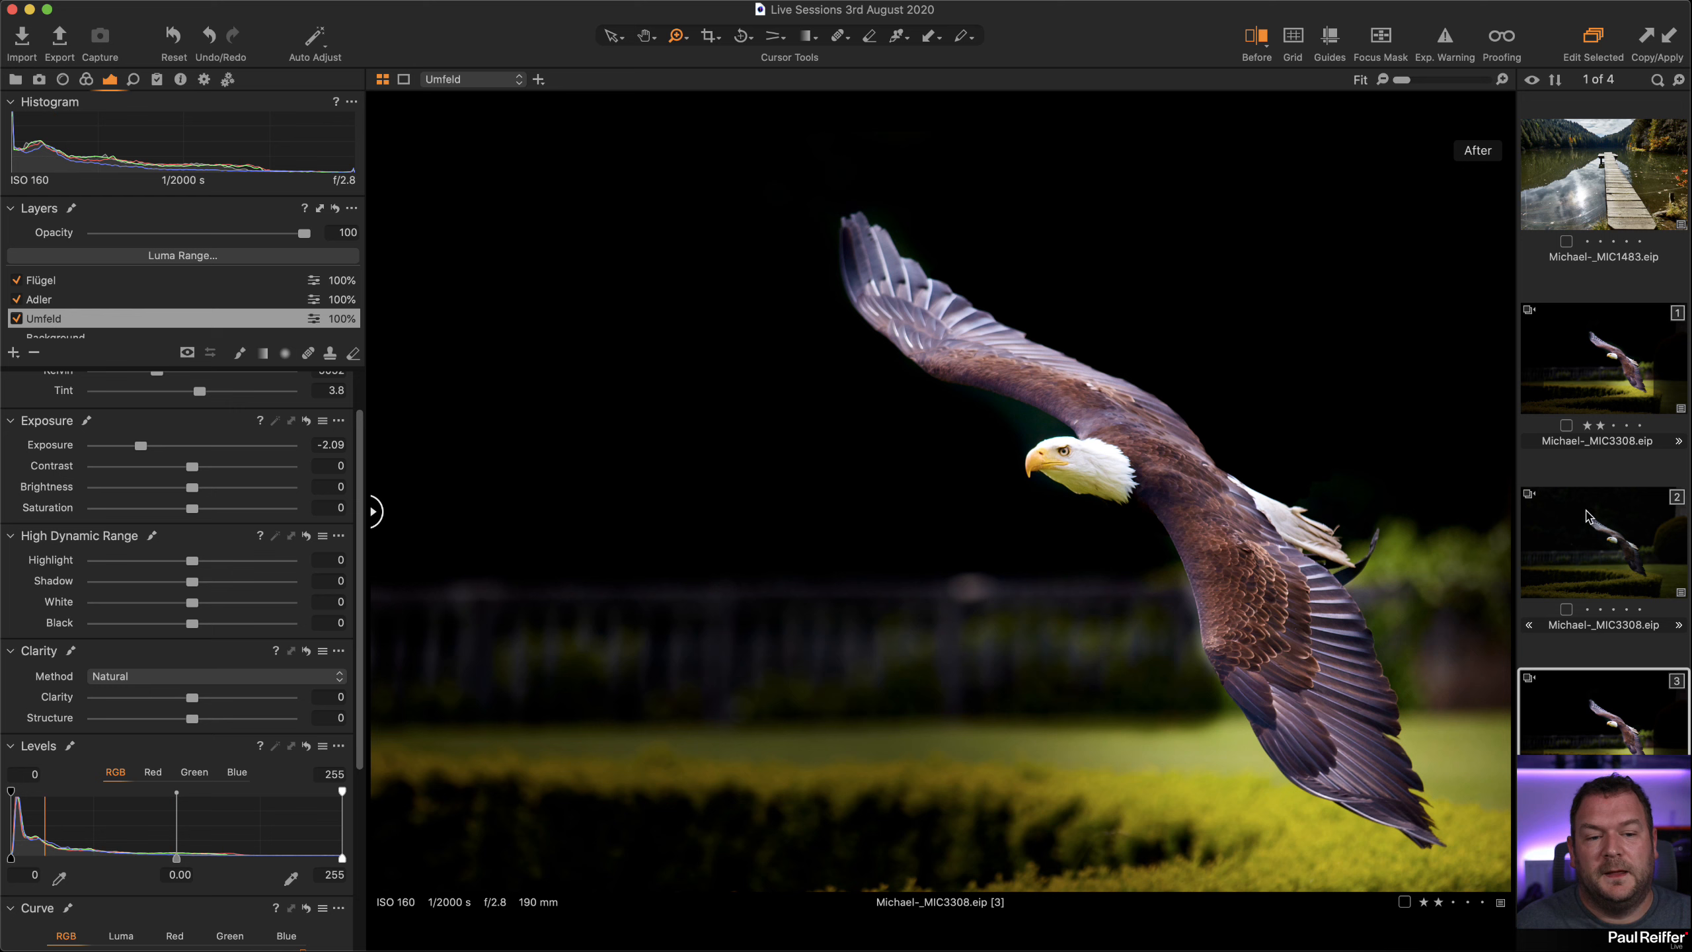
{"action": "left_click", "coordinate": [1617, 503]}
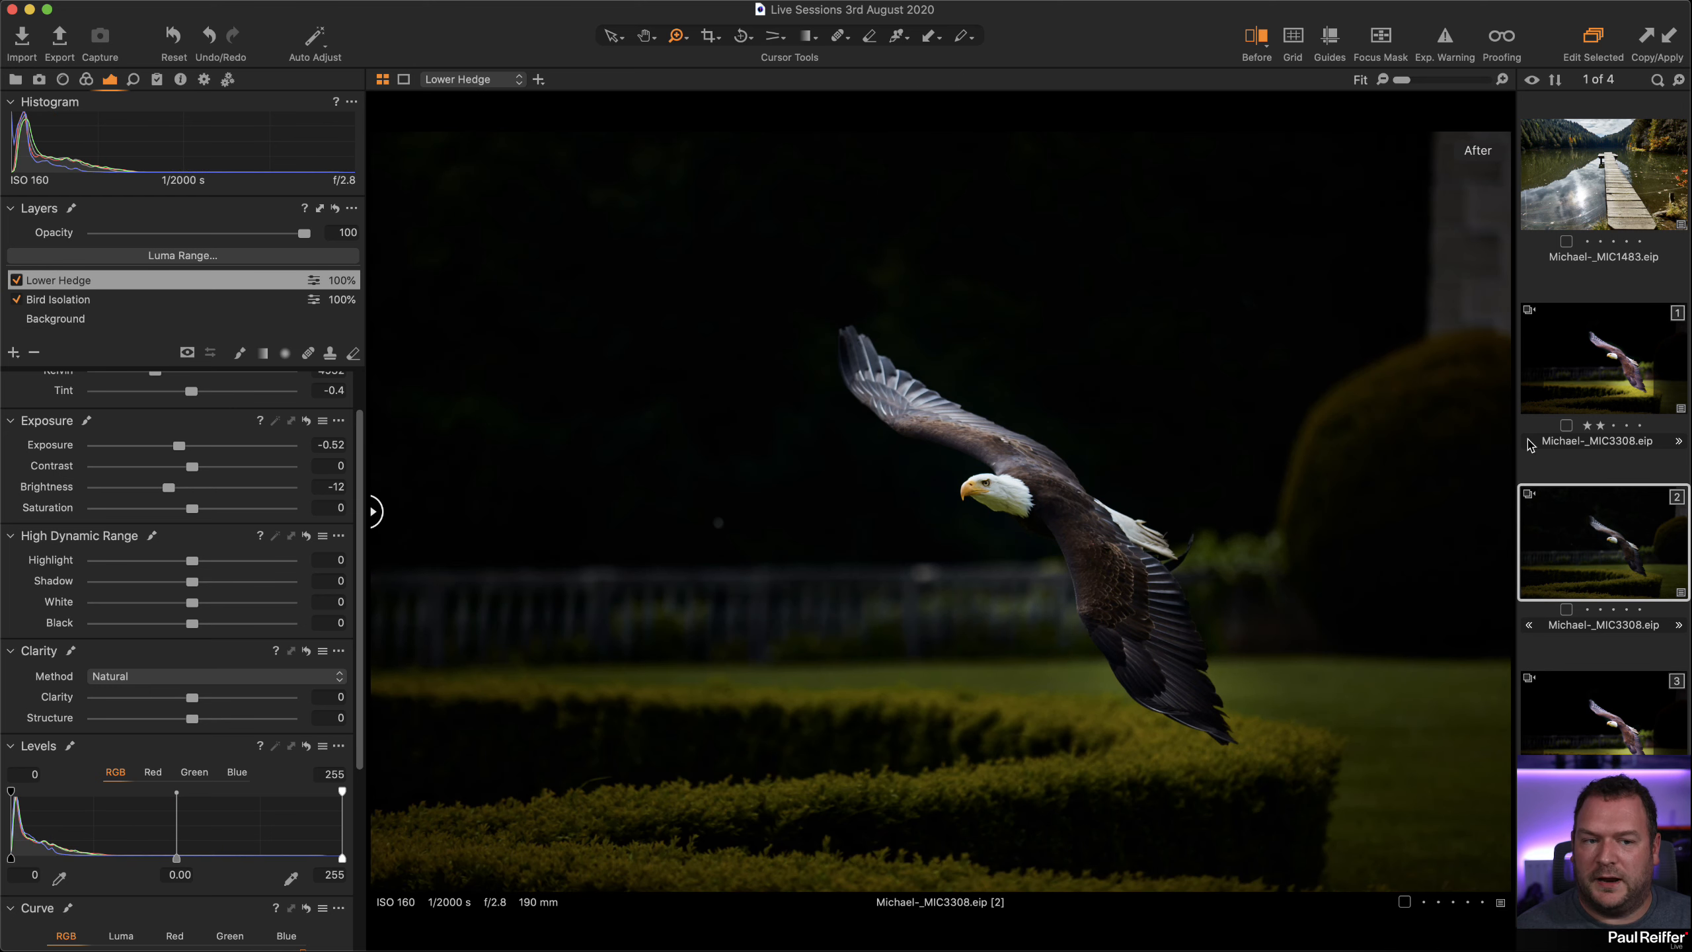
Inspect the mask overlays of the Bird Isolation and Lower Hedge layers in variant 2
{"action": "left_click", "coordinate": [123, 305]}
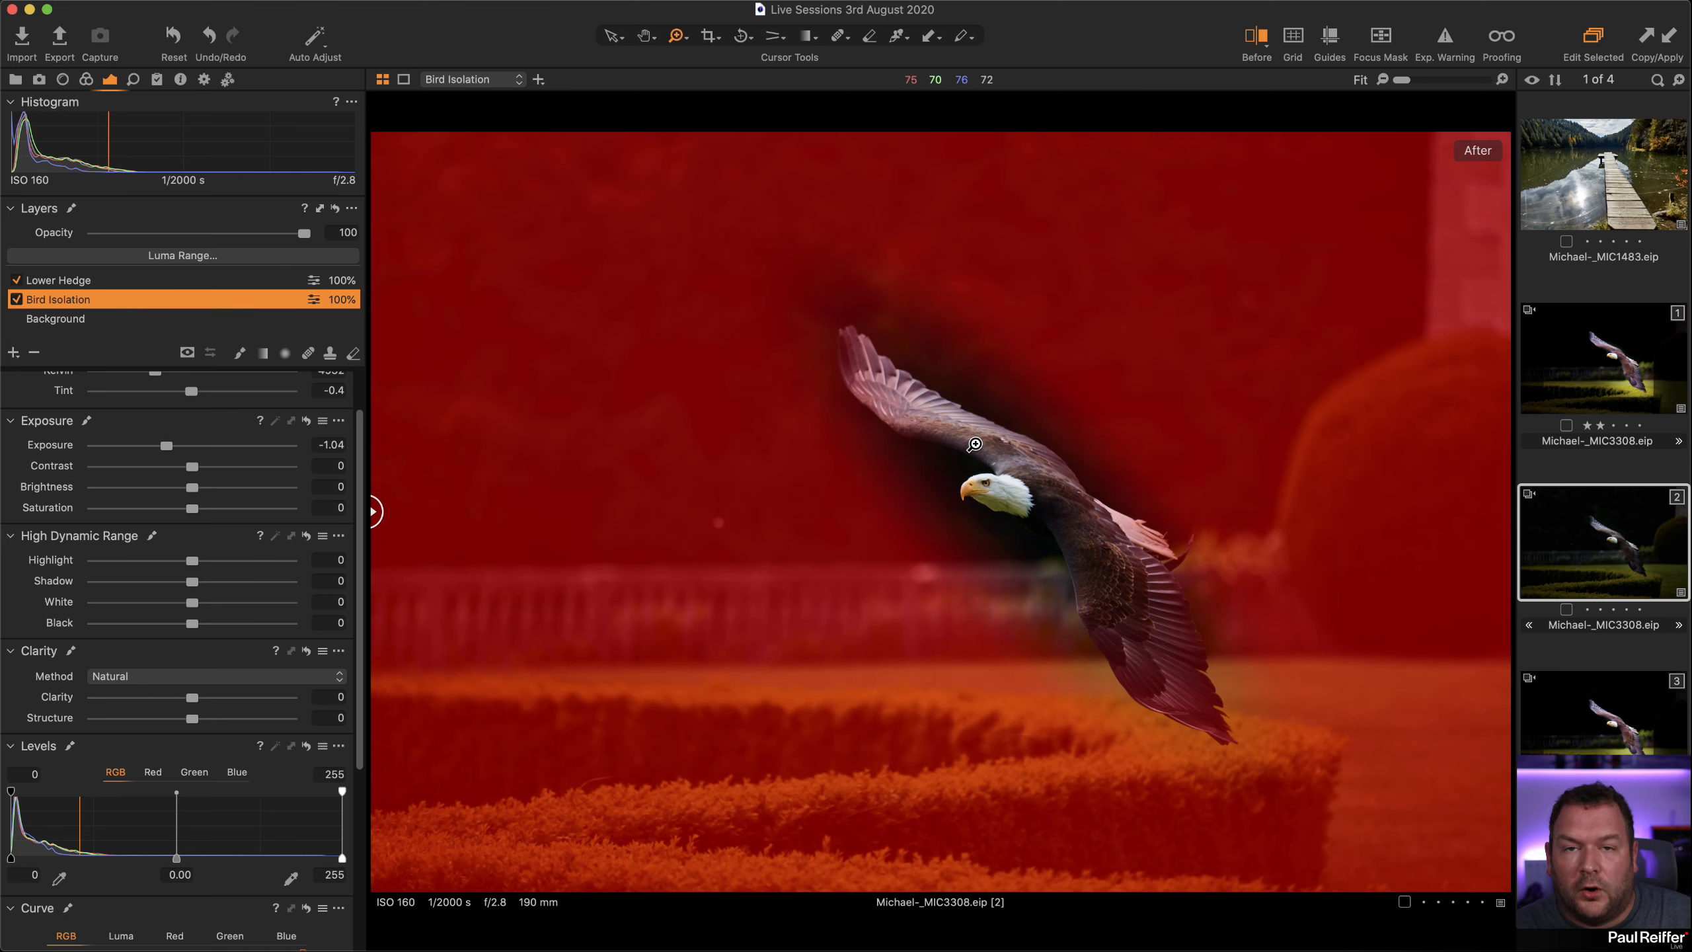
{"action": "key", "text": "m"}
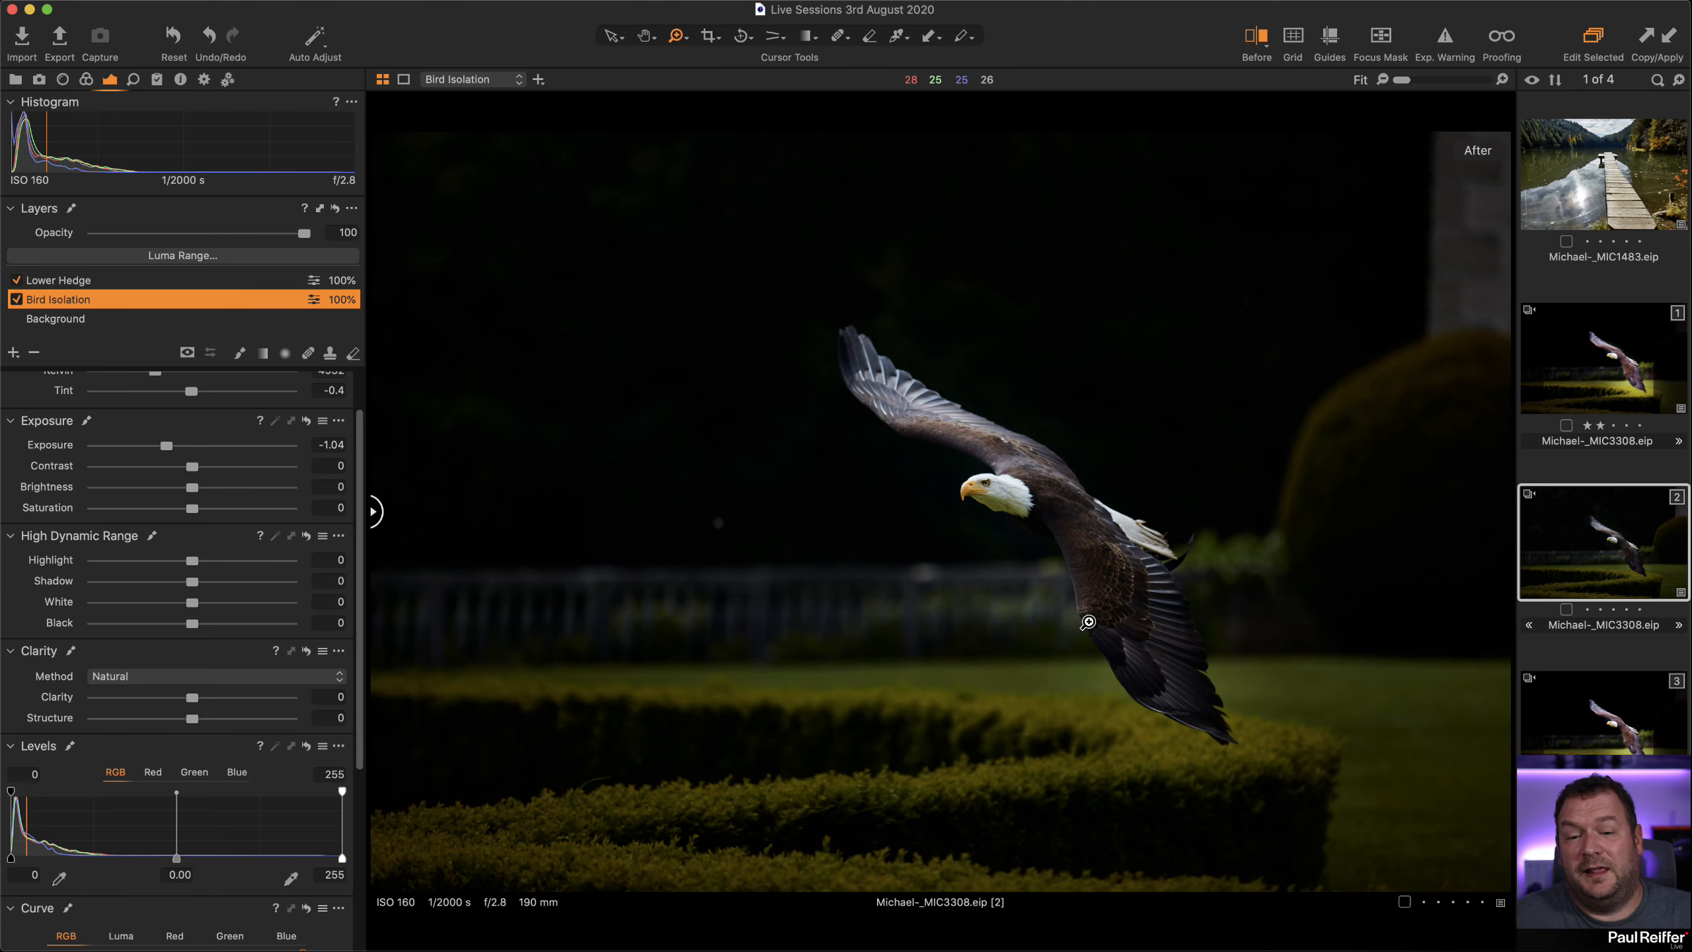
{"action": "left_click", "coordinate": [117, 281]}
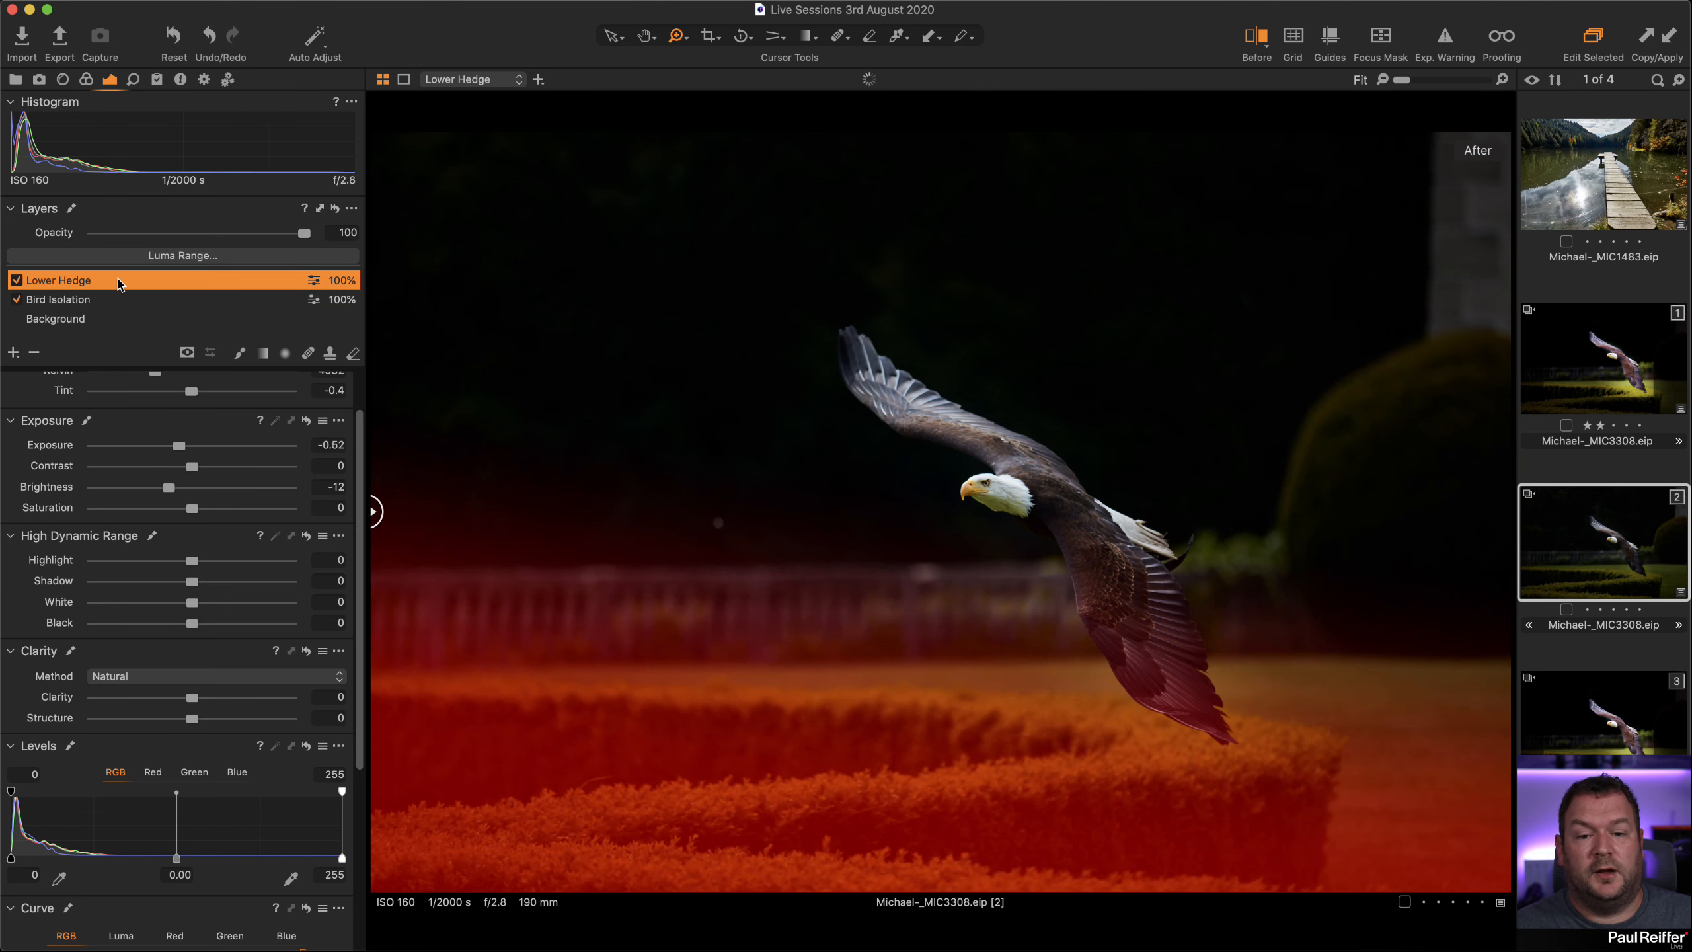
{"action": "key", "text": "m"}
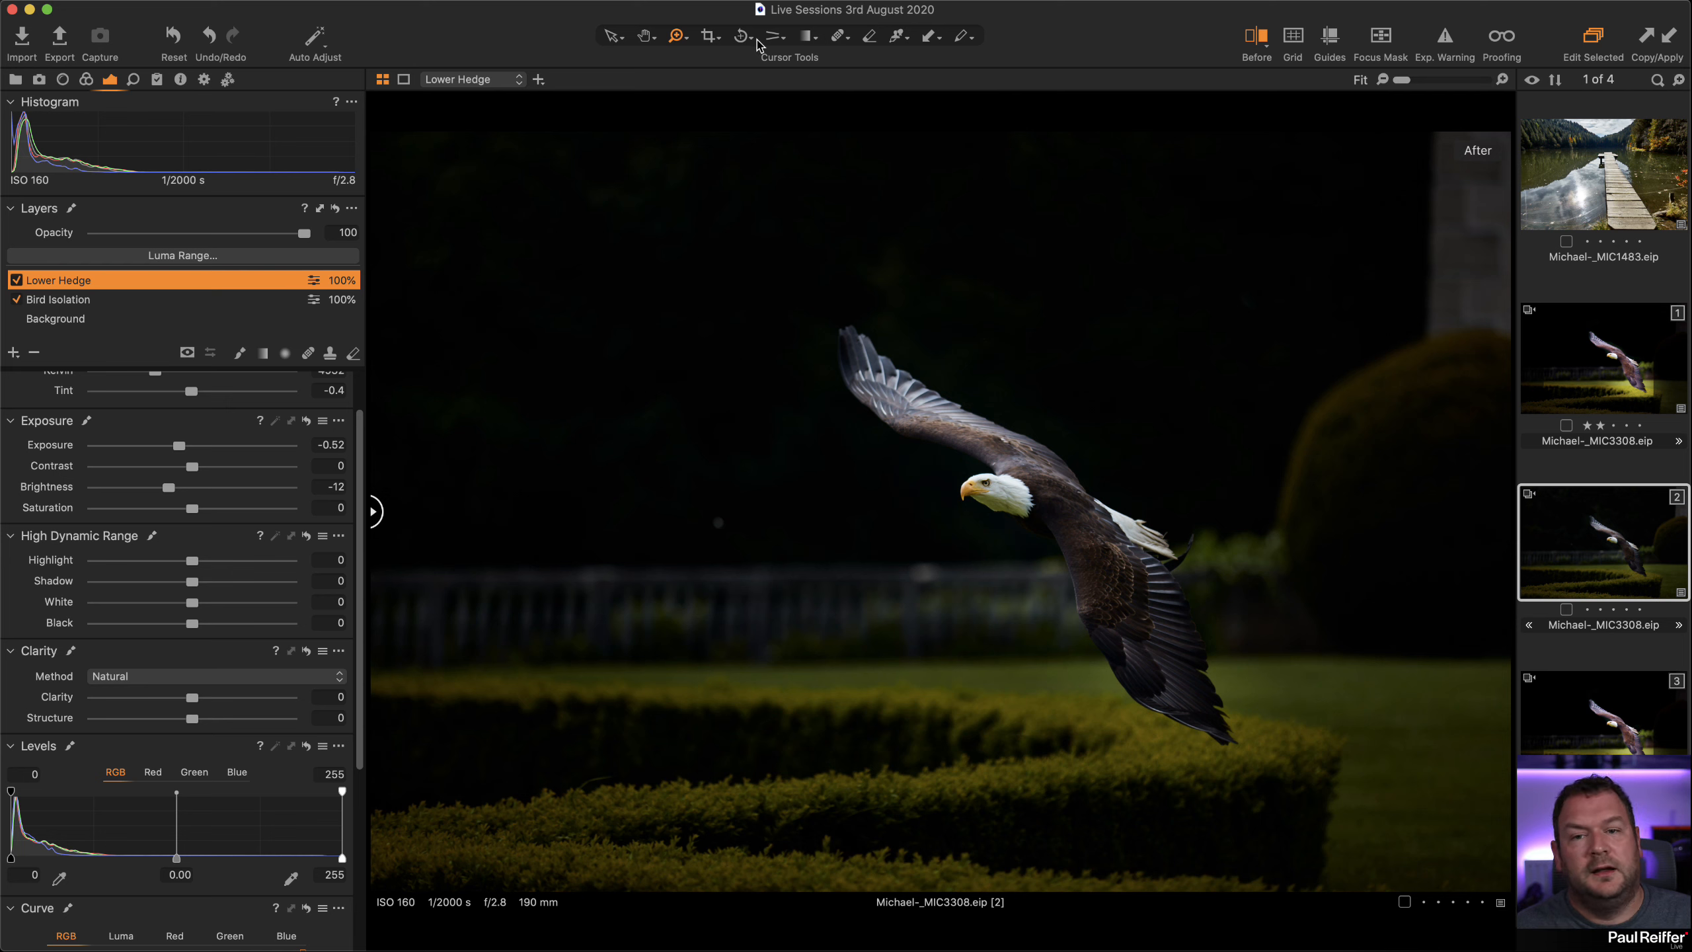
Crop variant 2 more tightly around the eagle, matching the framing of the earlier edited variant
{"action": "left_click", "coordinate": [709, 37]}
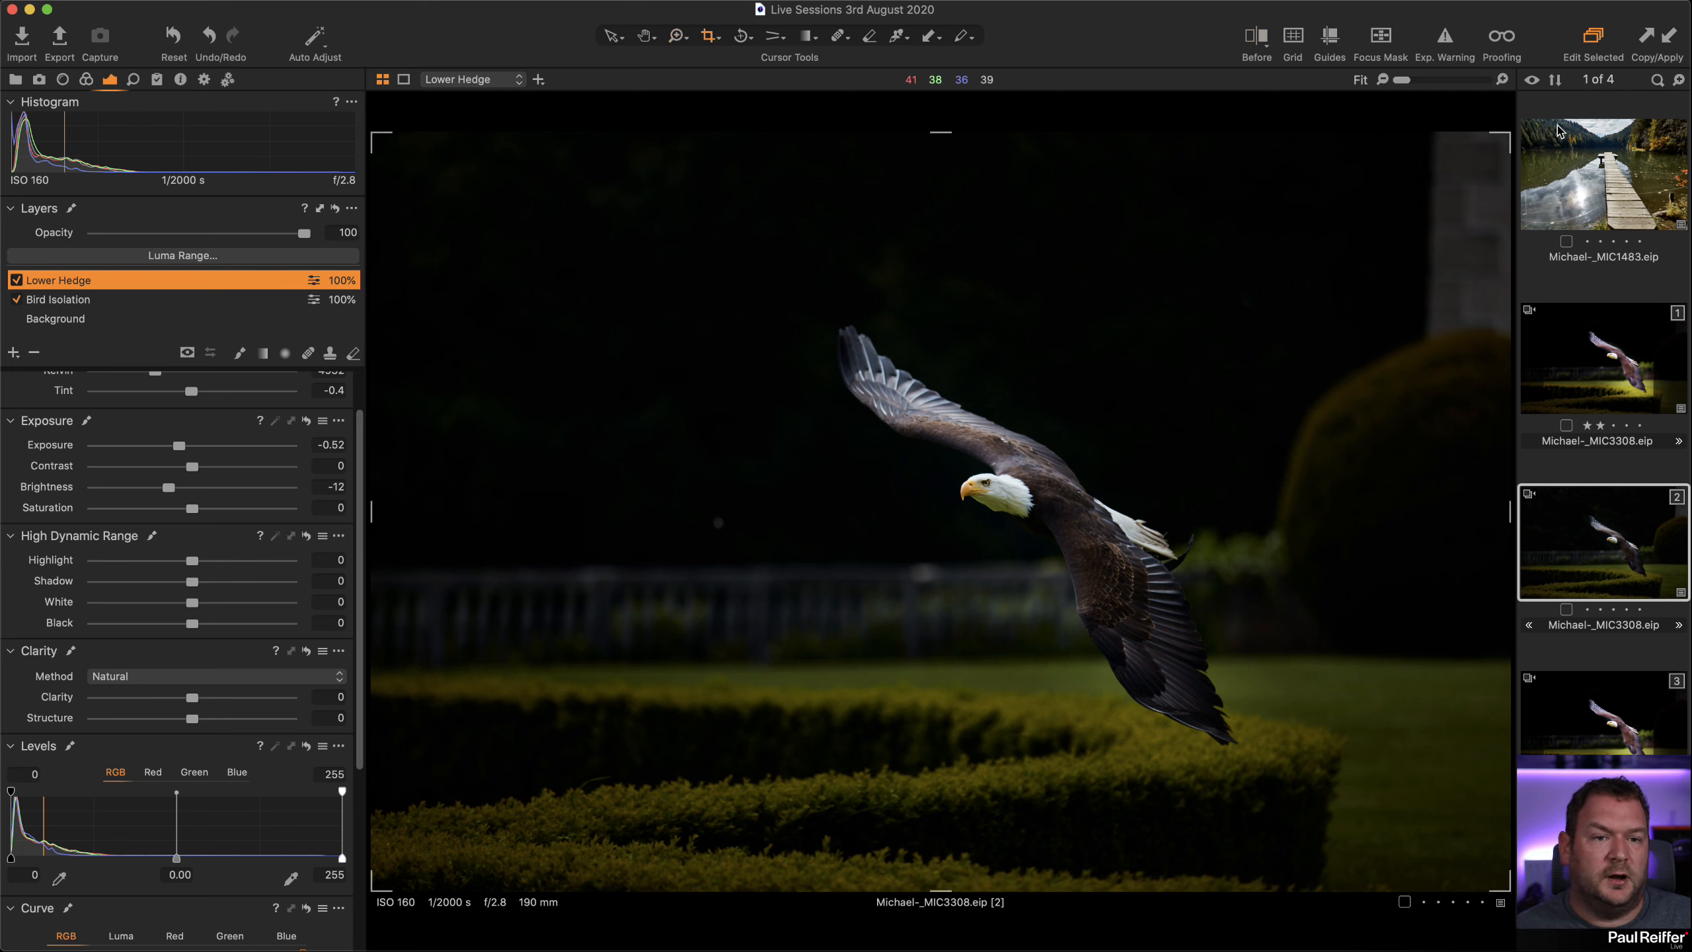
{"action": "left_click_drag", "start_coordinate": [1373, 211], "coordinate": [1244, 287]}
{"action": "left_click_drag", "start_coordinate": [1214, 370], "coordinate": [1197, 287]}
{"action": "left_click_drag", "start_coordinate": [393, 215], "coordinate": [497, 286]}
{"action": "left_click_drag", "start_coordinate": [626, 384], "coordinate": [626, 370]}
{"action": "left_click", "coordinate": [614, 38]}
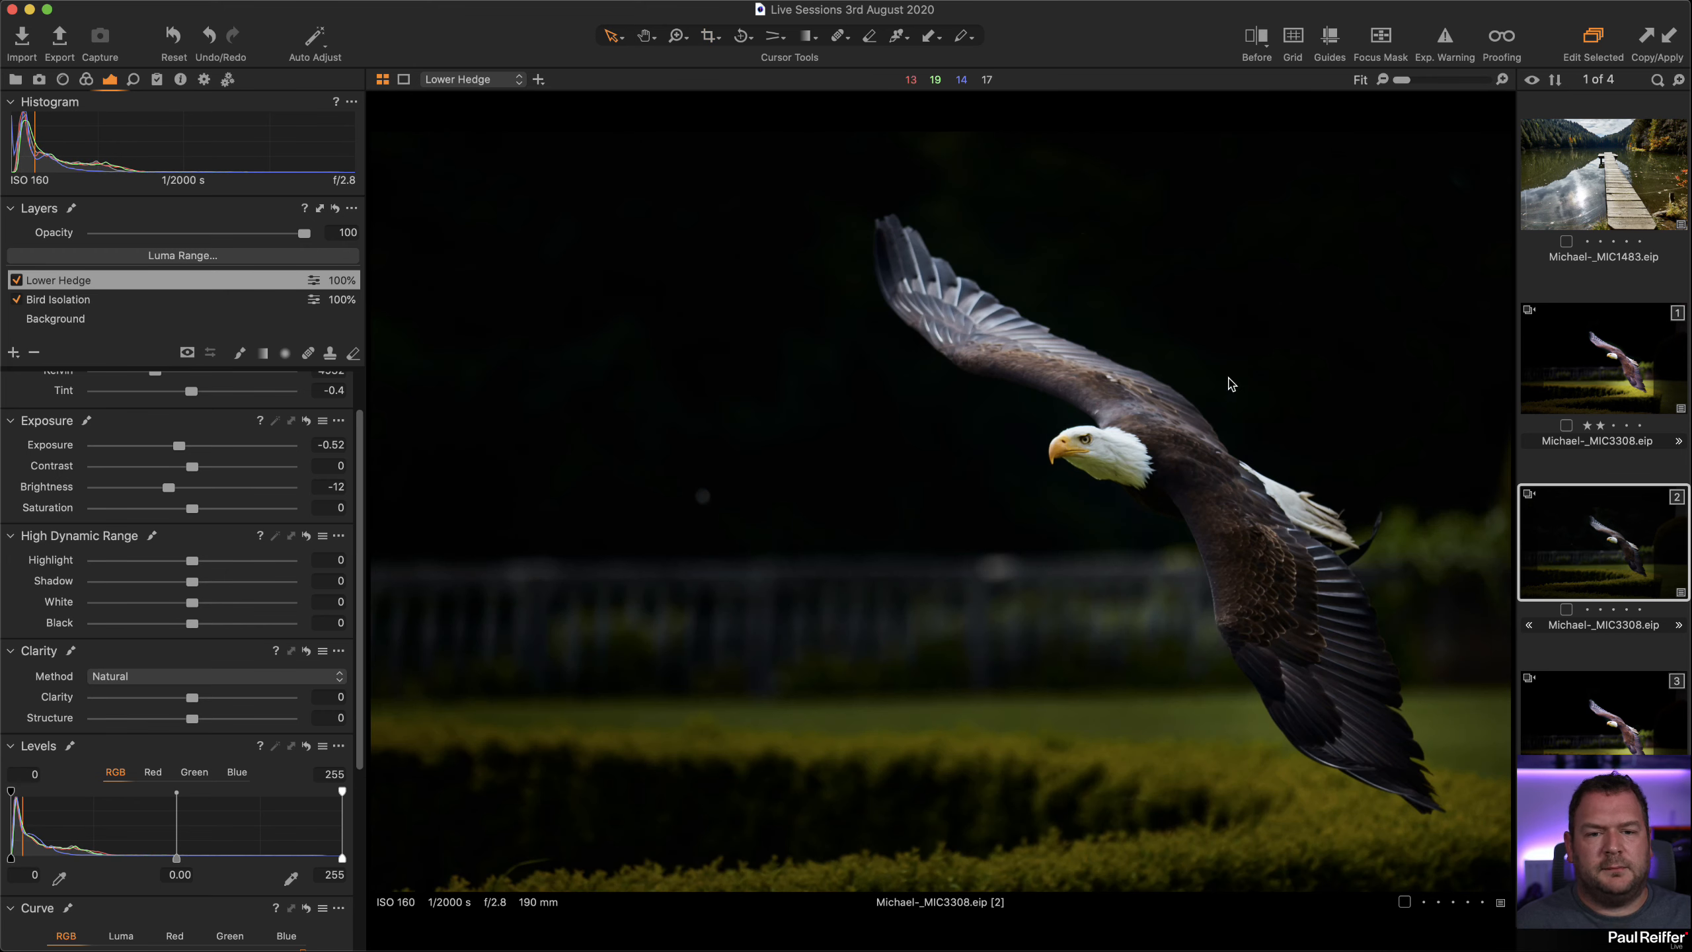
Compare the cropped variant 2 with variant 1, and raise its Background layer's contrast to 15 and clarity to 45
{"action": "left_click", "coordinate": [1641, 370]}
{"action": "left_click", "coordinate": [1633, 531]}
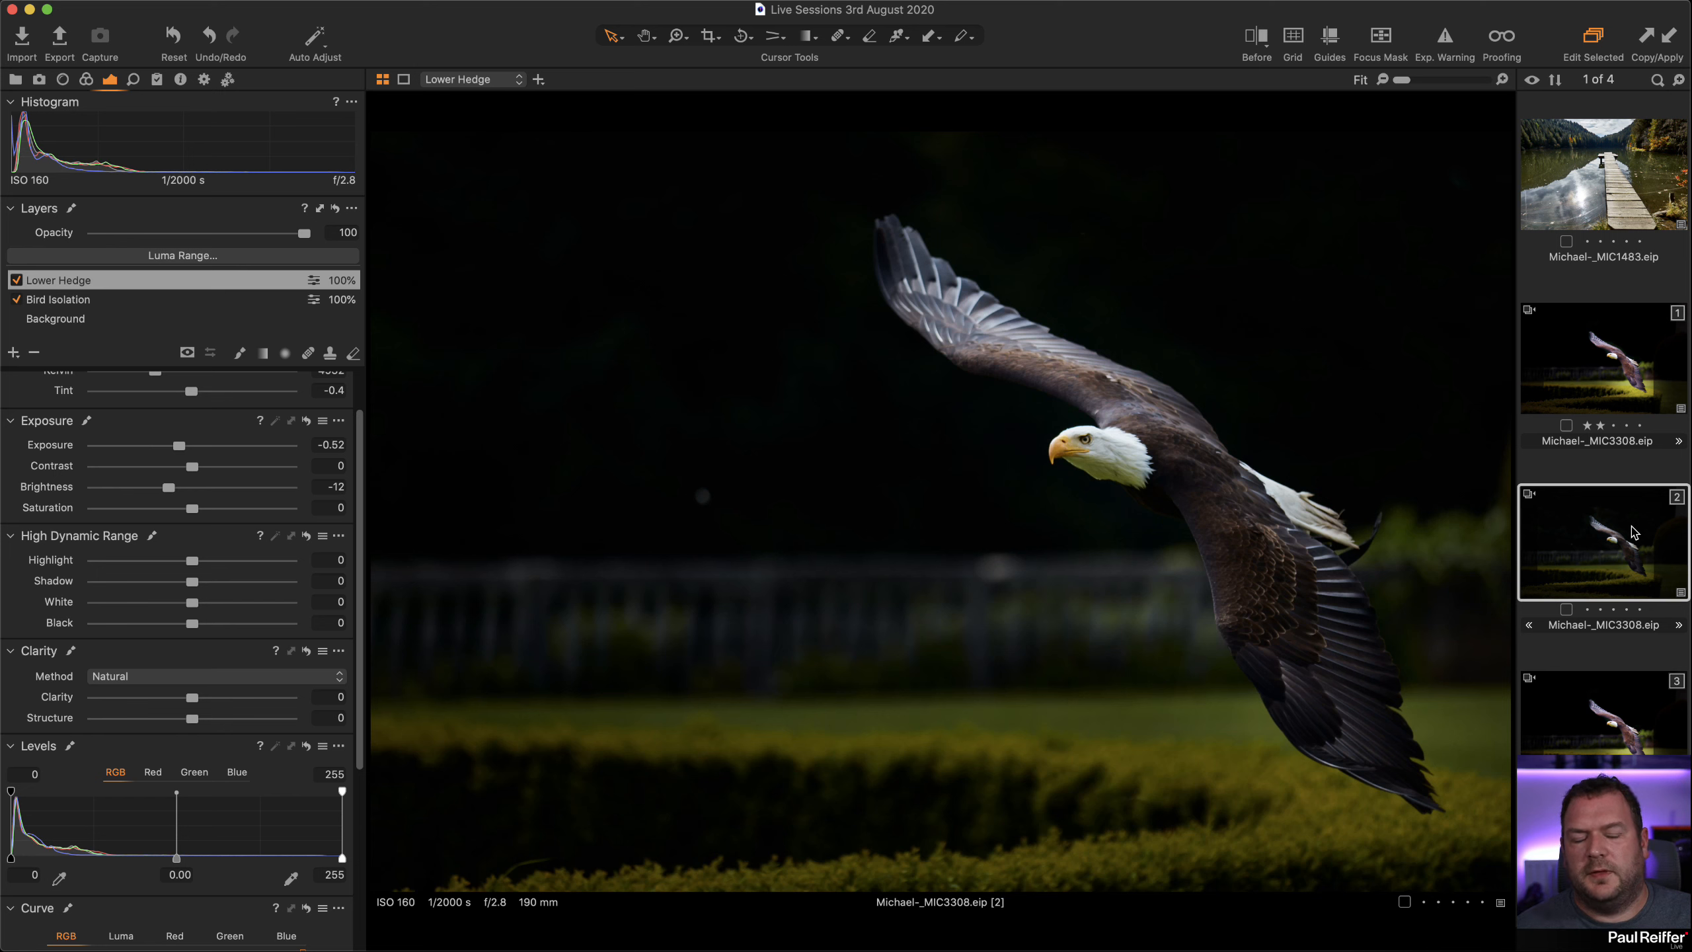
{"action": "left_click", "coordinate": [1599, 425]}
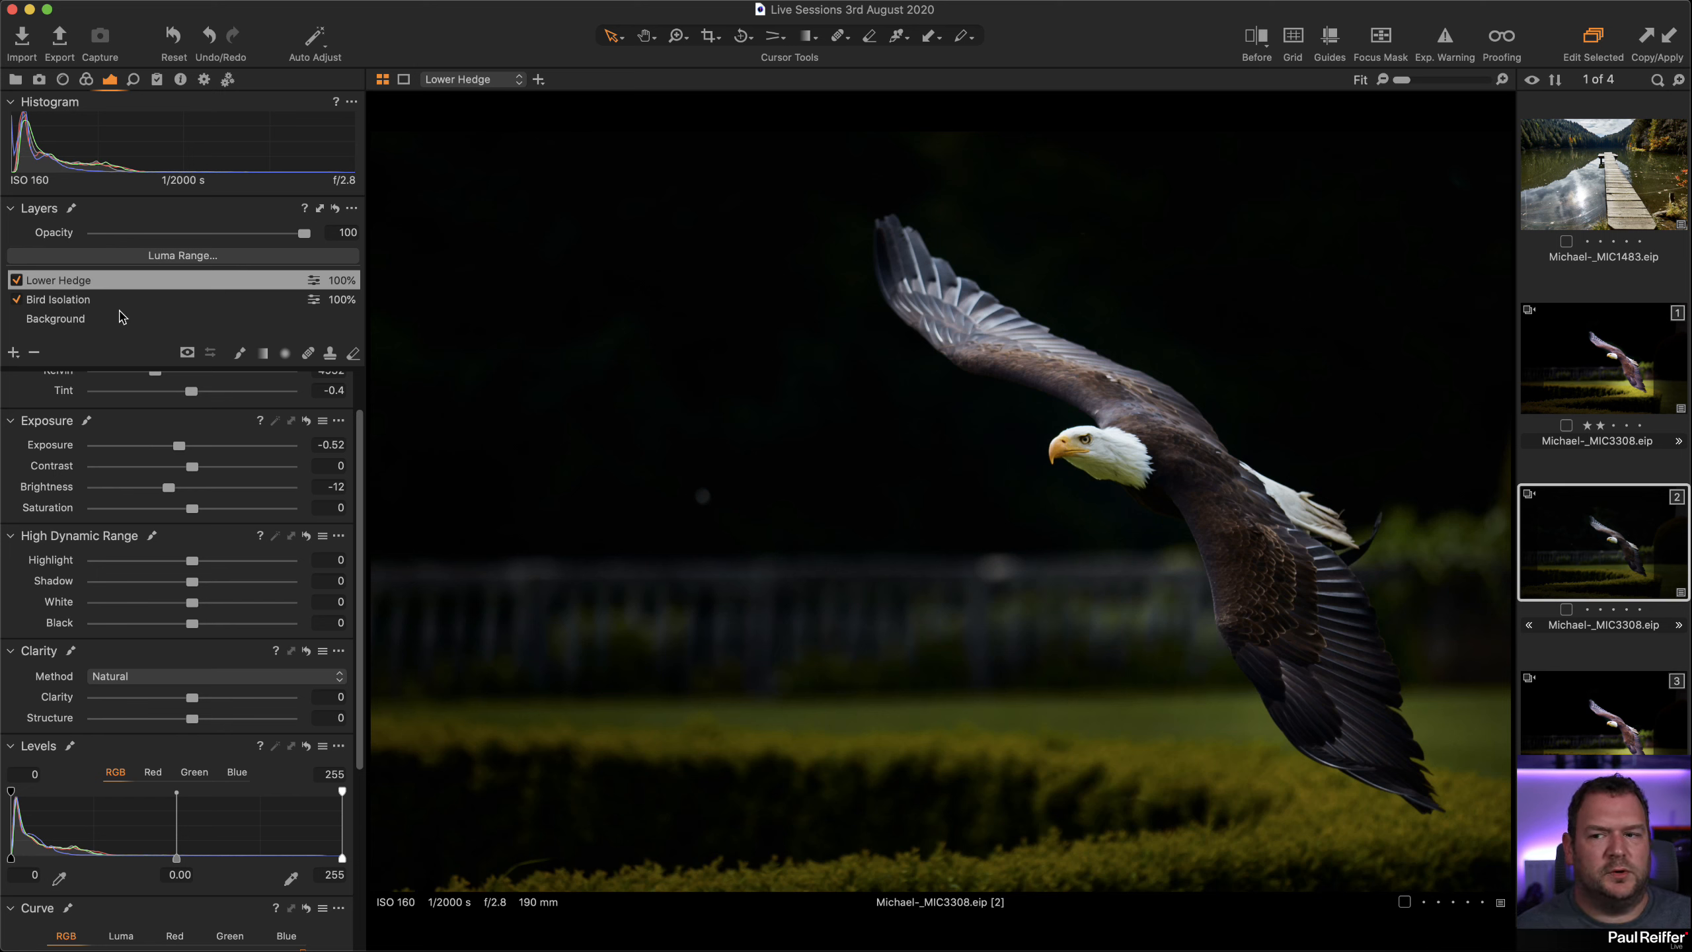
{"action": "left_click", "coordinate": [95, 319]}
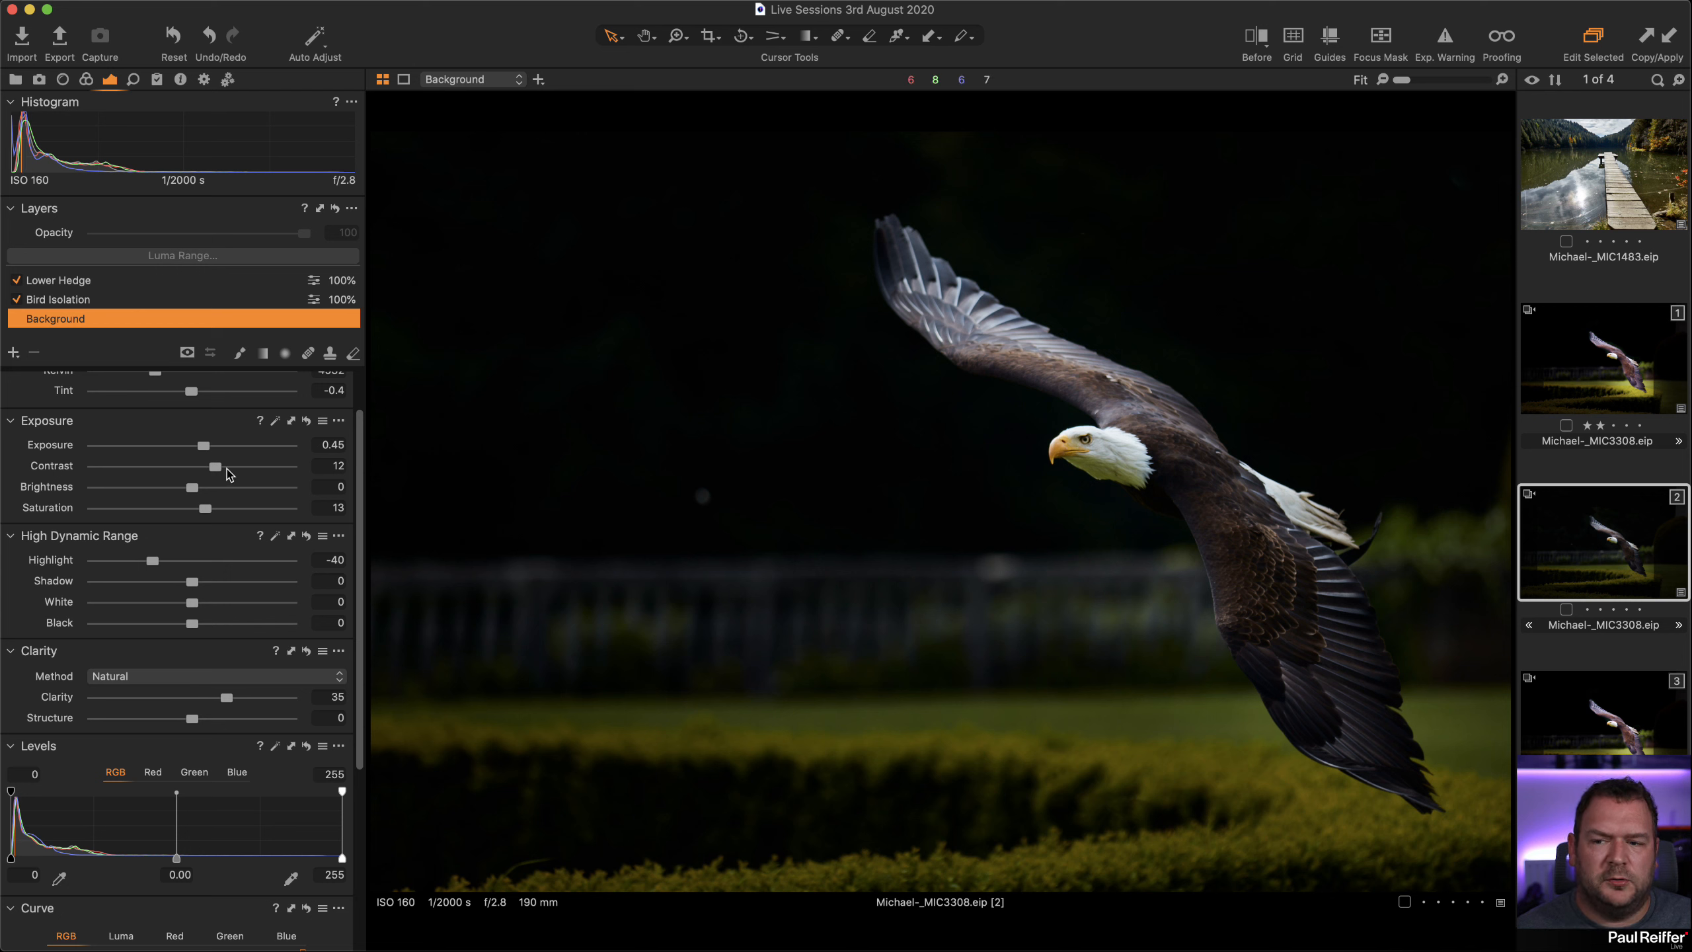
{"action": "left_click_drag", "start_coordinate": [216, 467], "coordinate": [222, 469]}
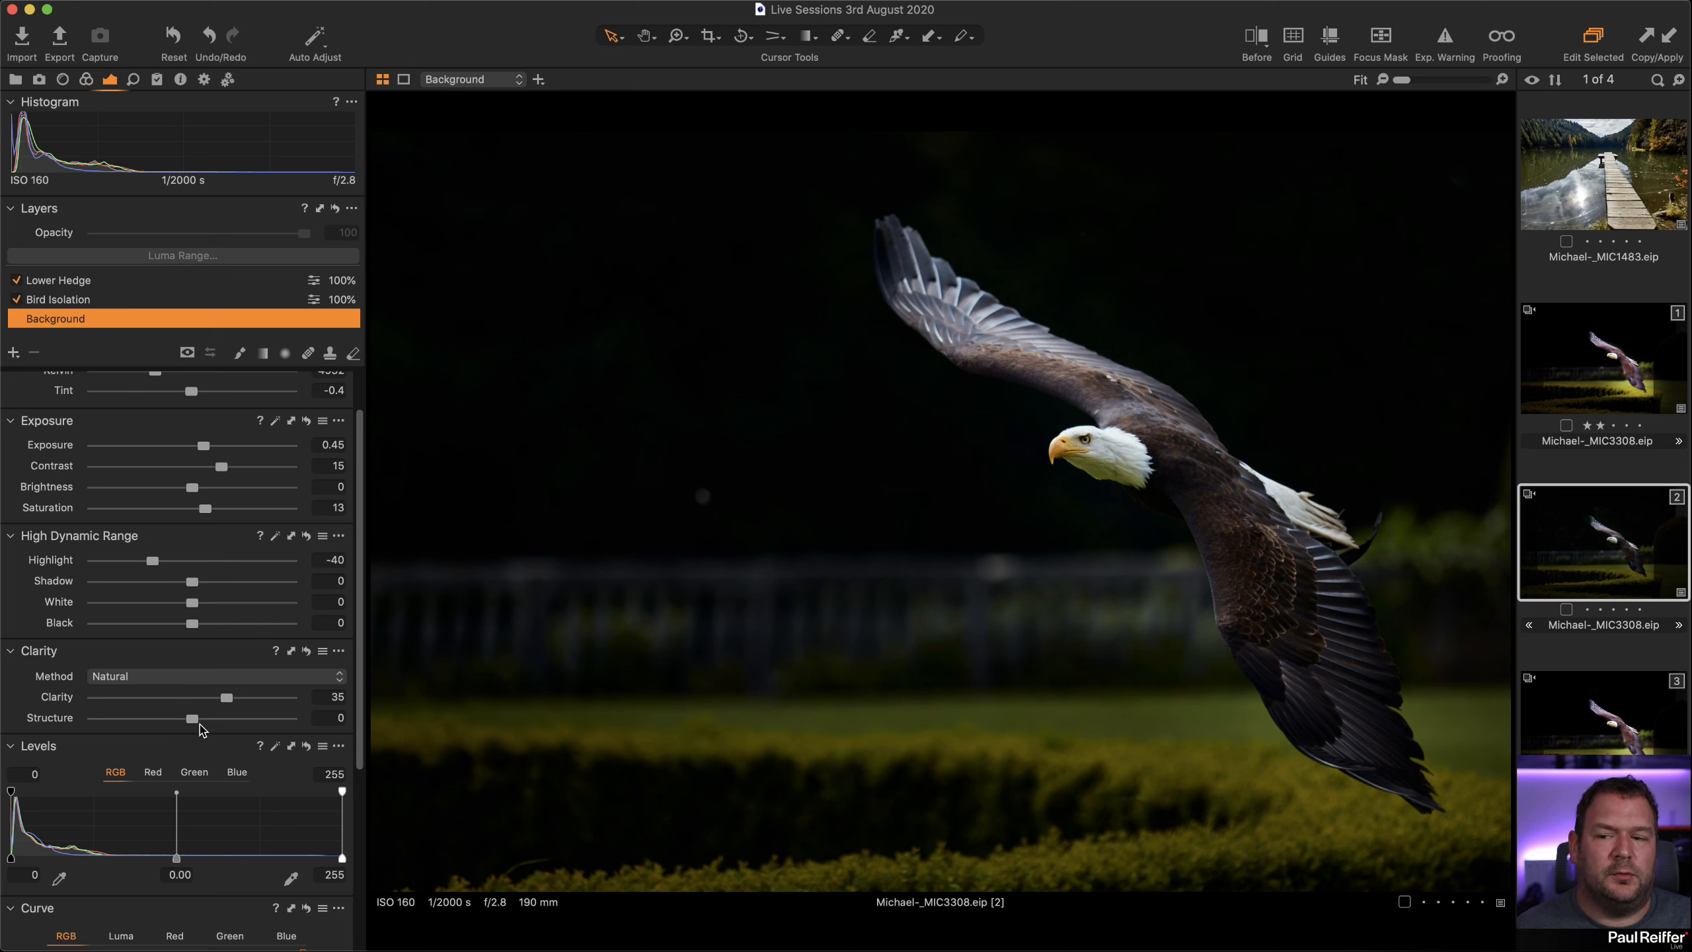
{"action": "left_click_drag", "start_coordinate": [226, 698], "coordinate": [235, 703]}
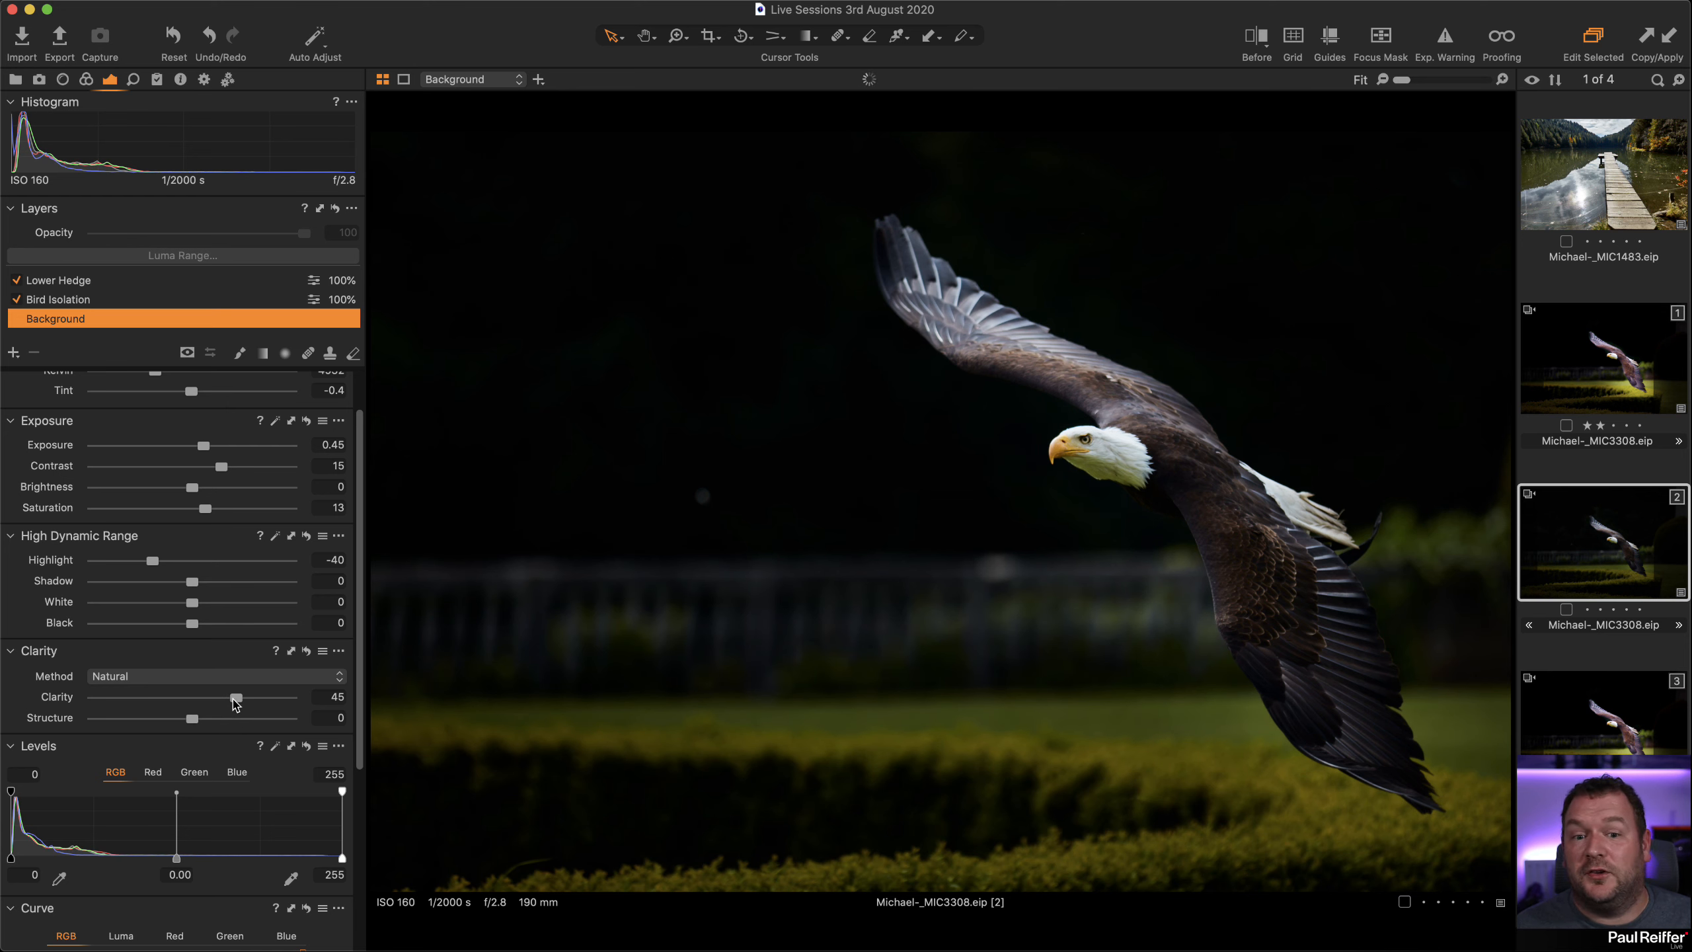
Compare the finished variant 2 of the eagle photo with the original edit in variants 1 and 3
{"action": "left_click", "coordinate": [1551, 390]}
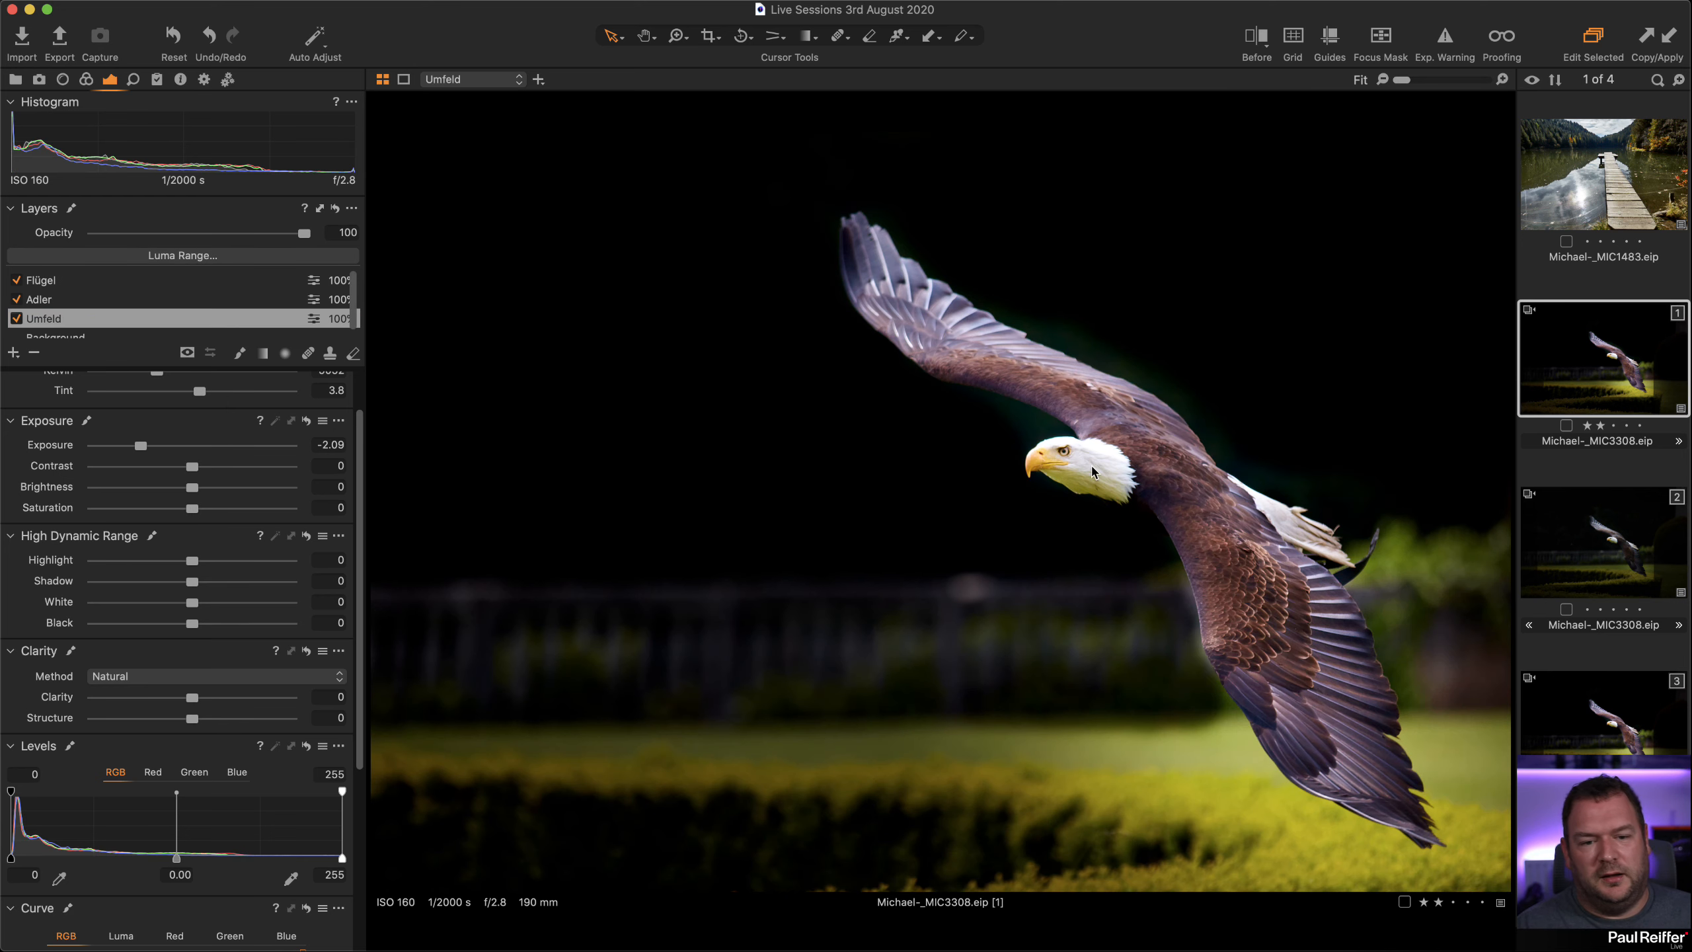
{"action": "left_click", "coordinate": [1597, 573]}
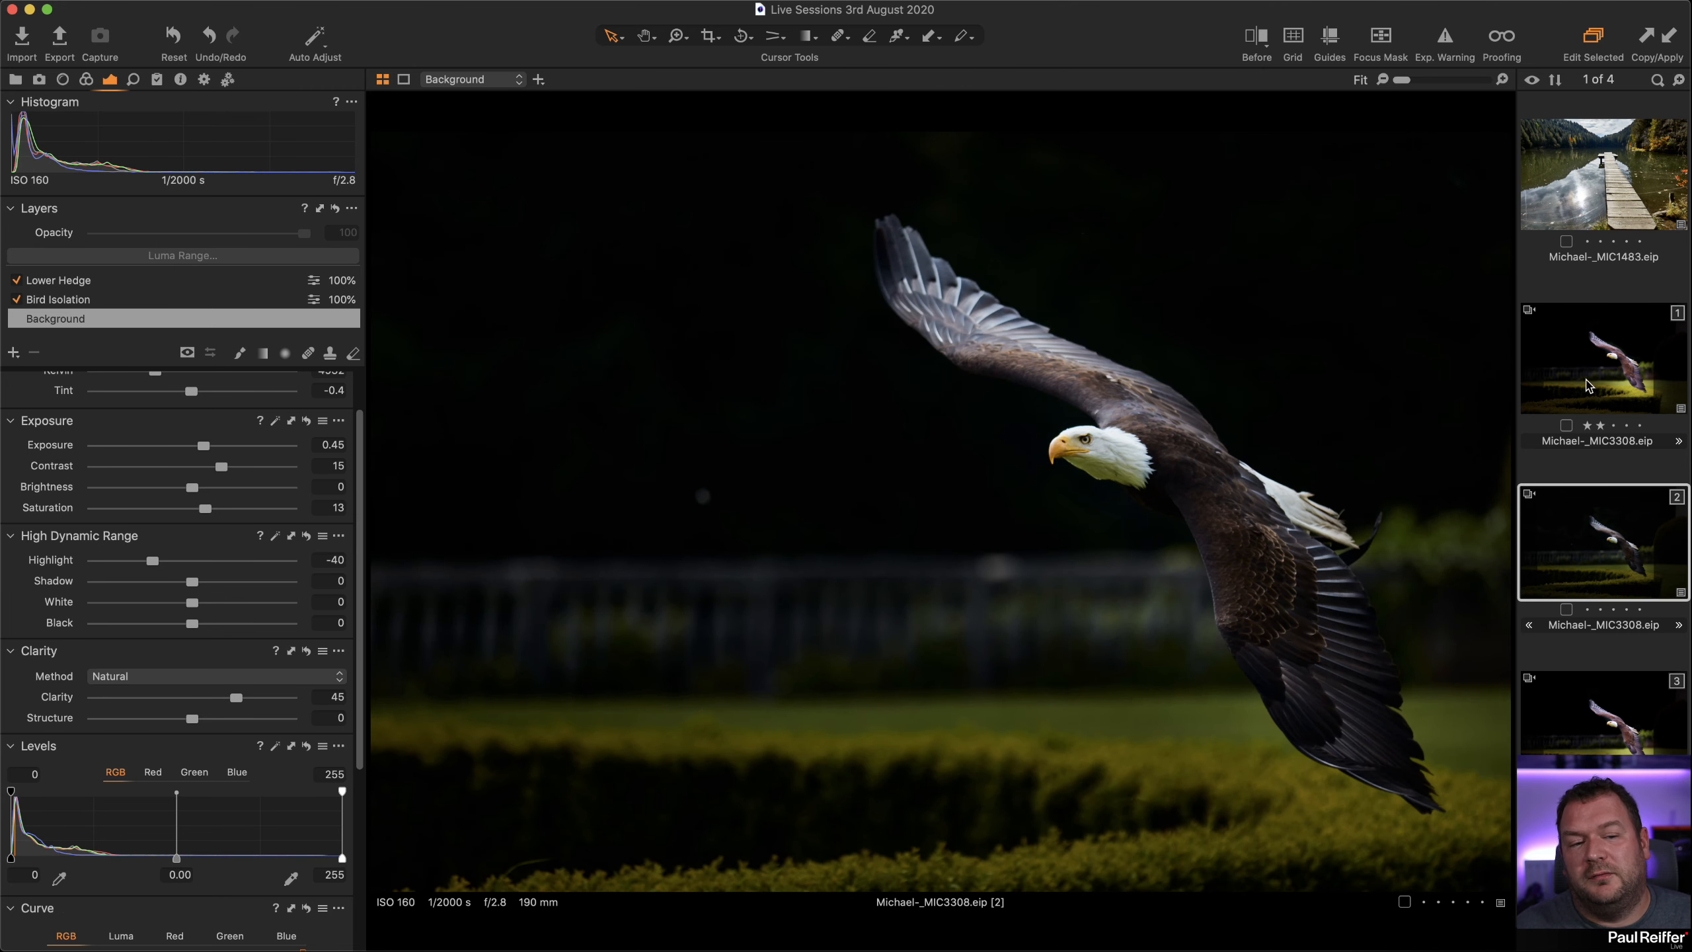
{"action": "left_click", "coordinate": [1572, 391]}
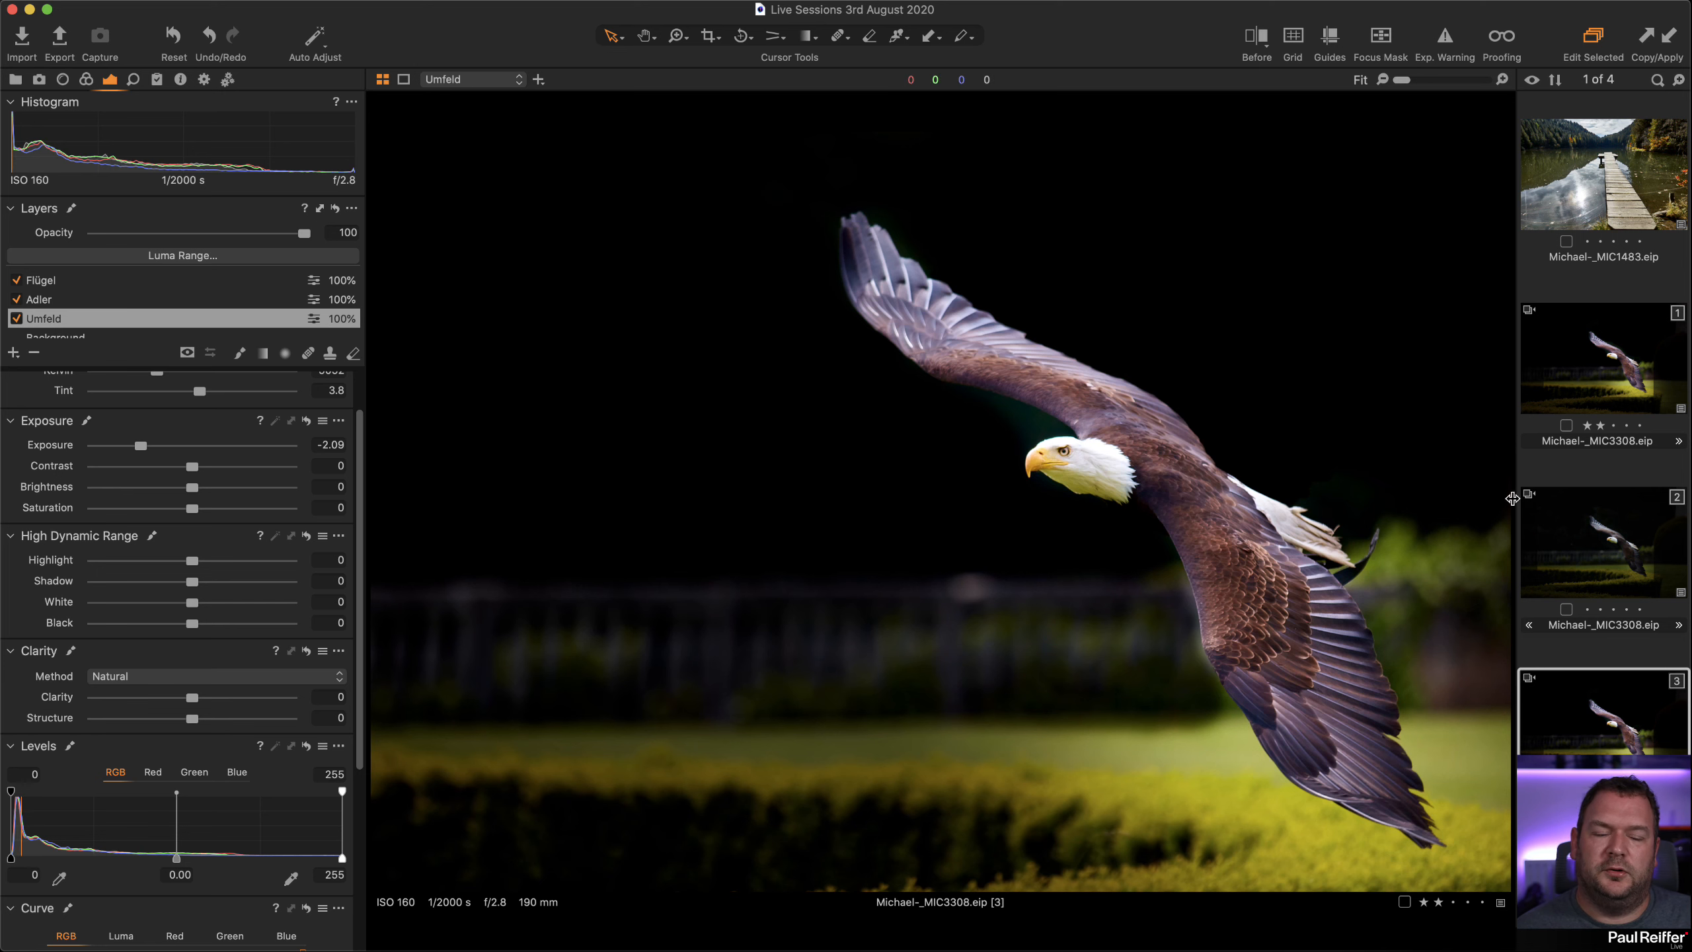
{"action": "left_click", "coordinate": [1617, 541]}
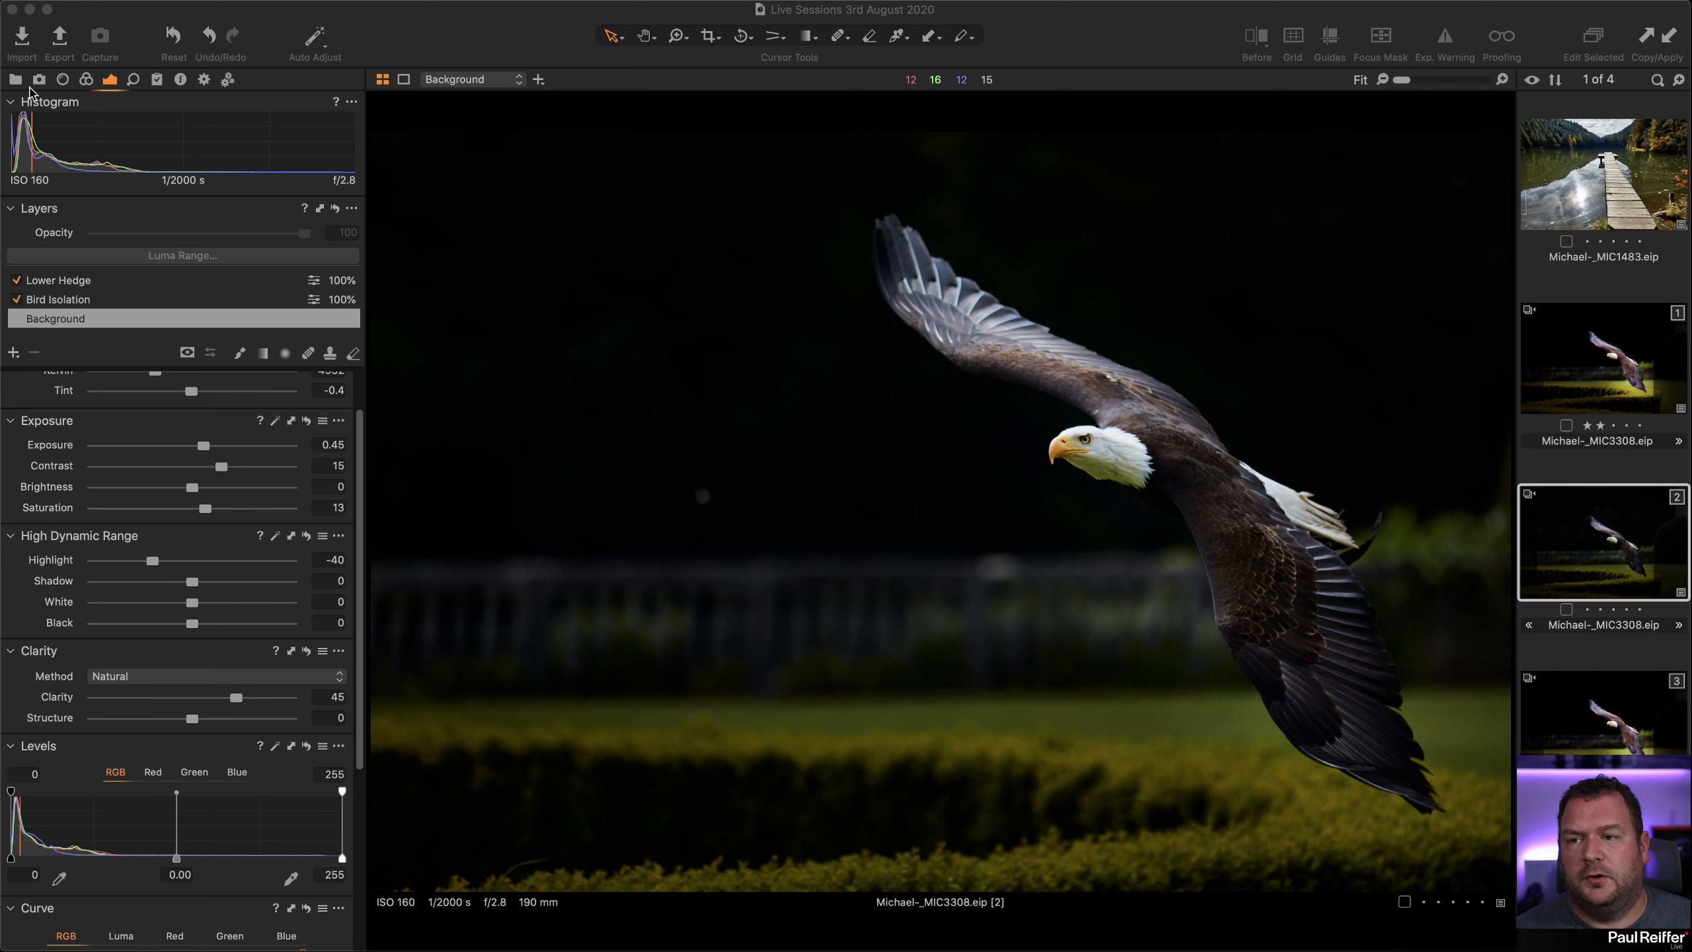
Open the user collection holding the night fireworks photo EOSR1537.CR3 and show its lens correction settings
{"action": "left_click", "coordinate": [15, 79]}
{"action": "left_click", "coordinate": [105, 335]}
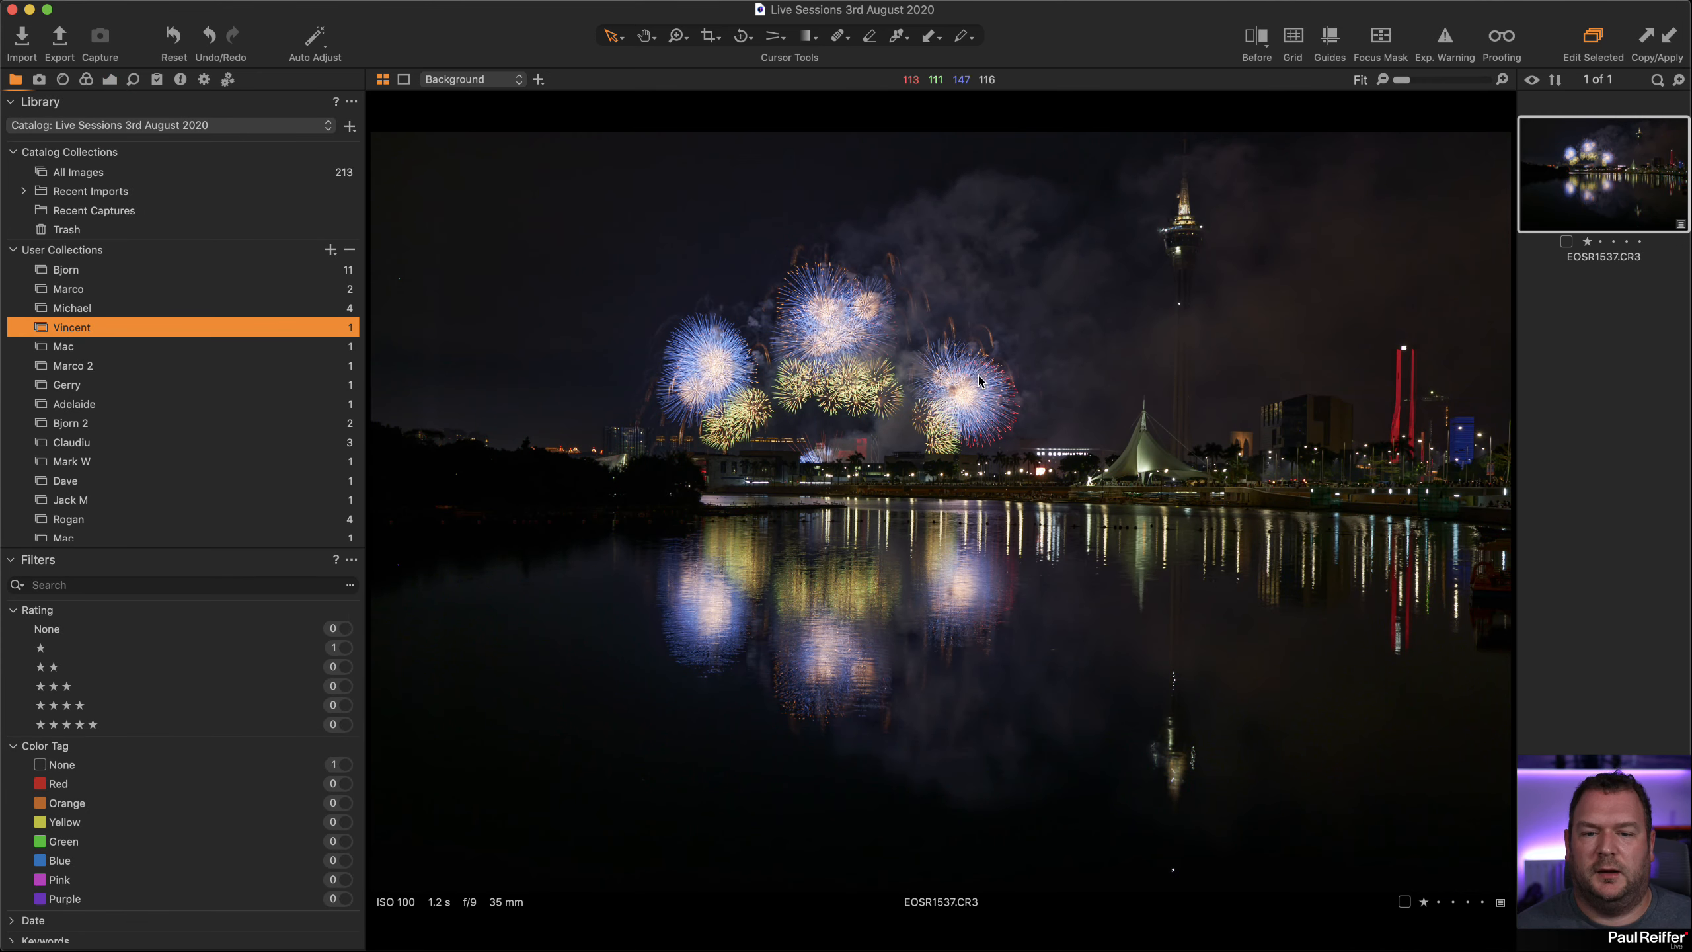
{"action": "left_click", "coordinate": [63, 79]}
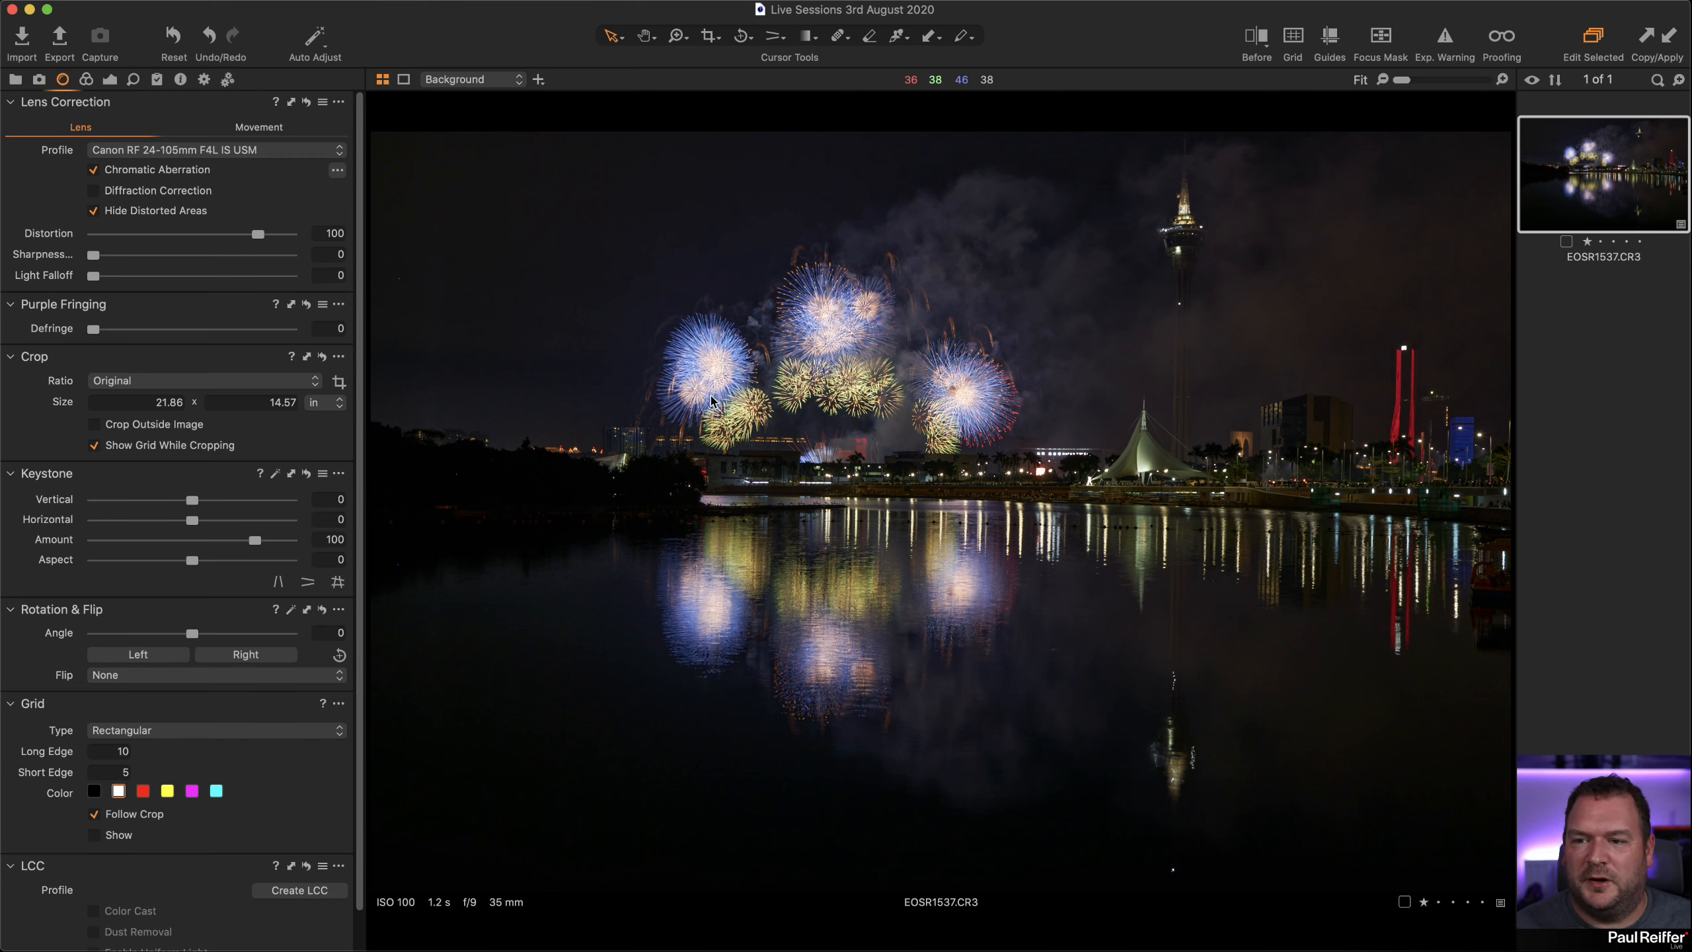
Try the Generic lens profile, restore Canon RF 24-105mm F4L IS USM, then test distortion 0 and reset it to 100
{"action": "left_click", "coordinate": [207, 151]}
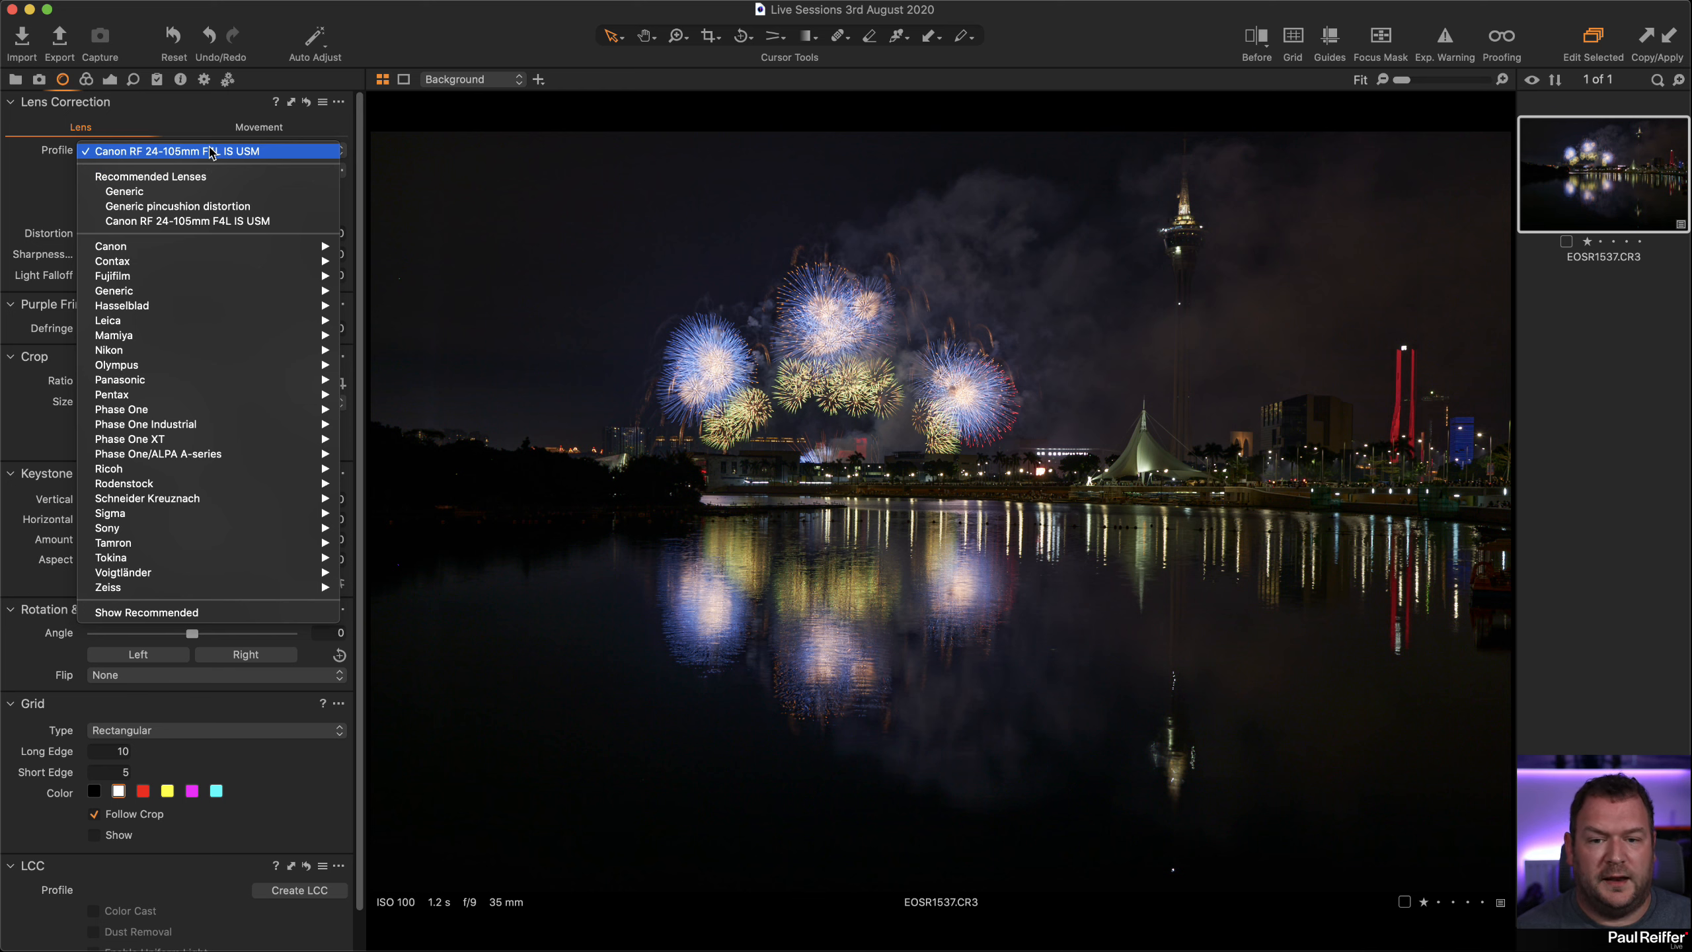
{"action": "left_click", "coordinate": [197, 192]}
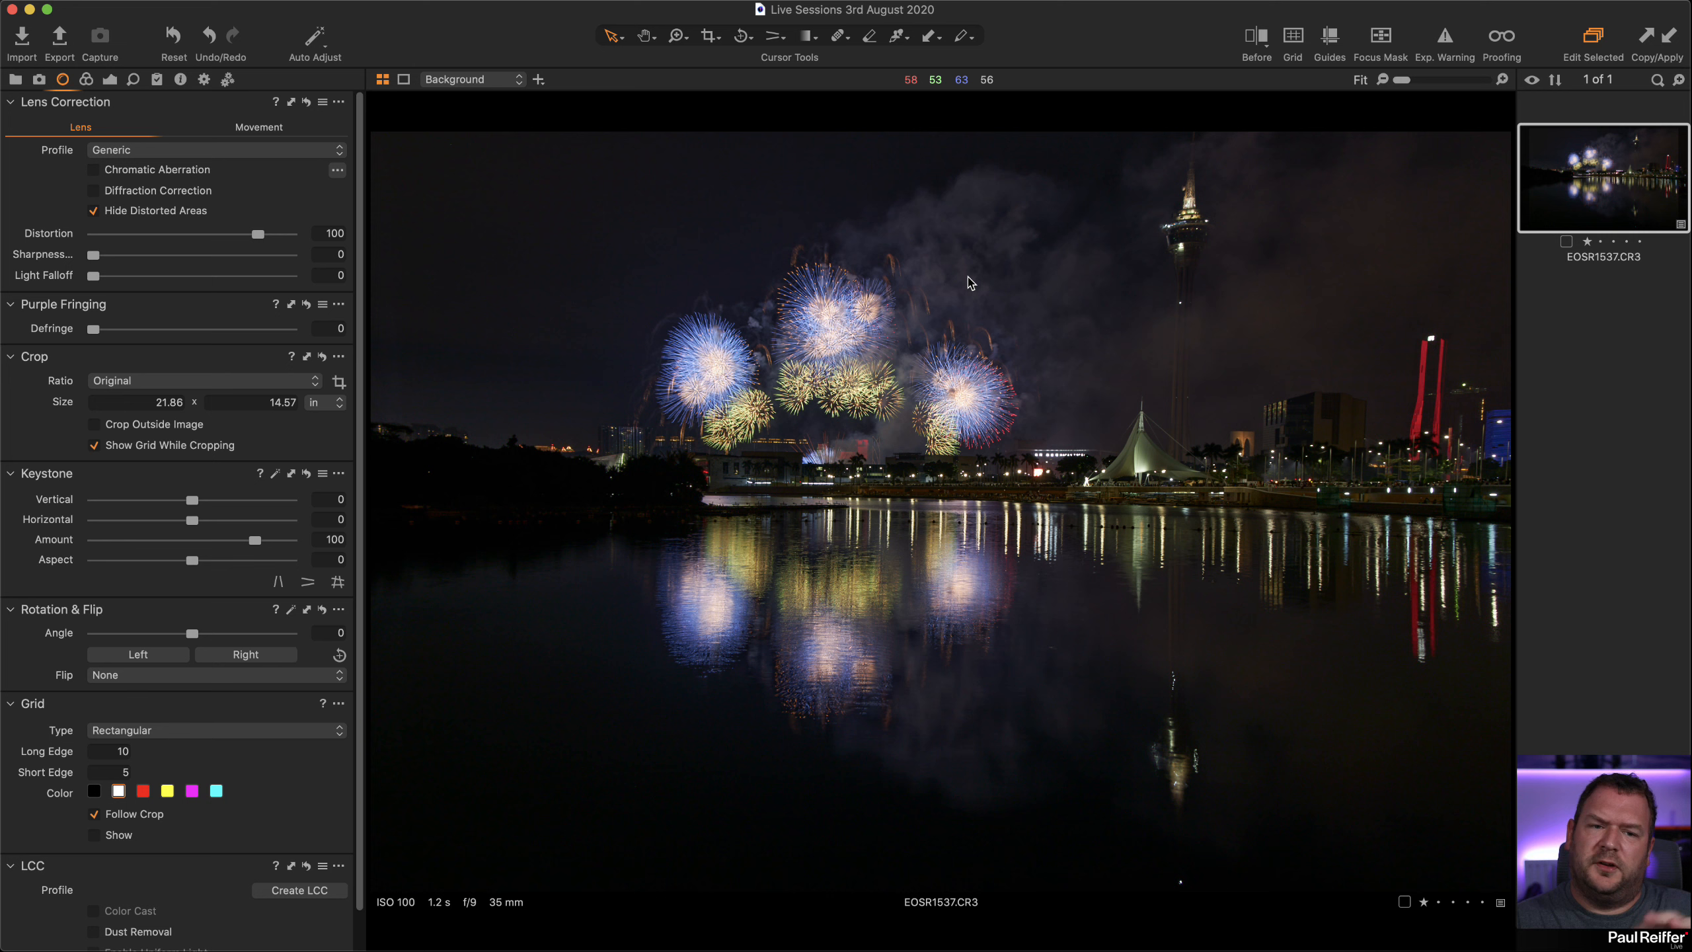
{"action": "left_click", "coordinate": [152, 150]}
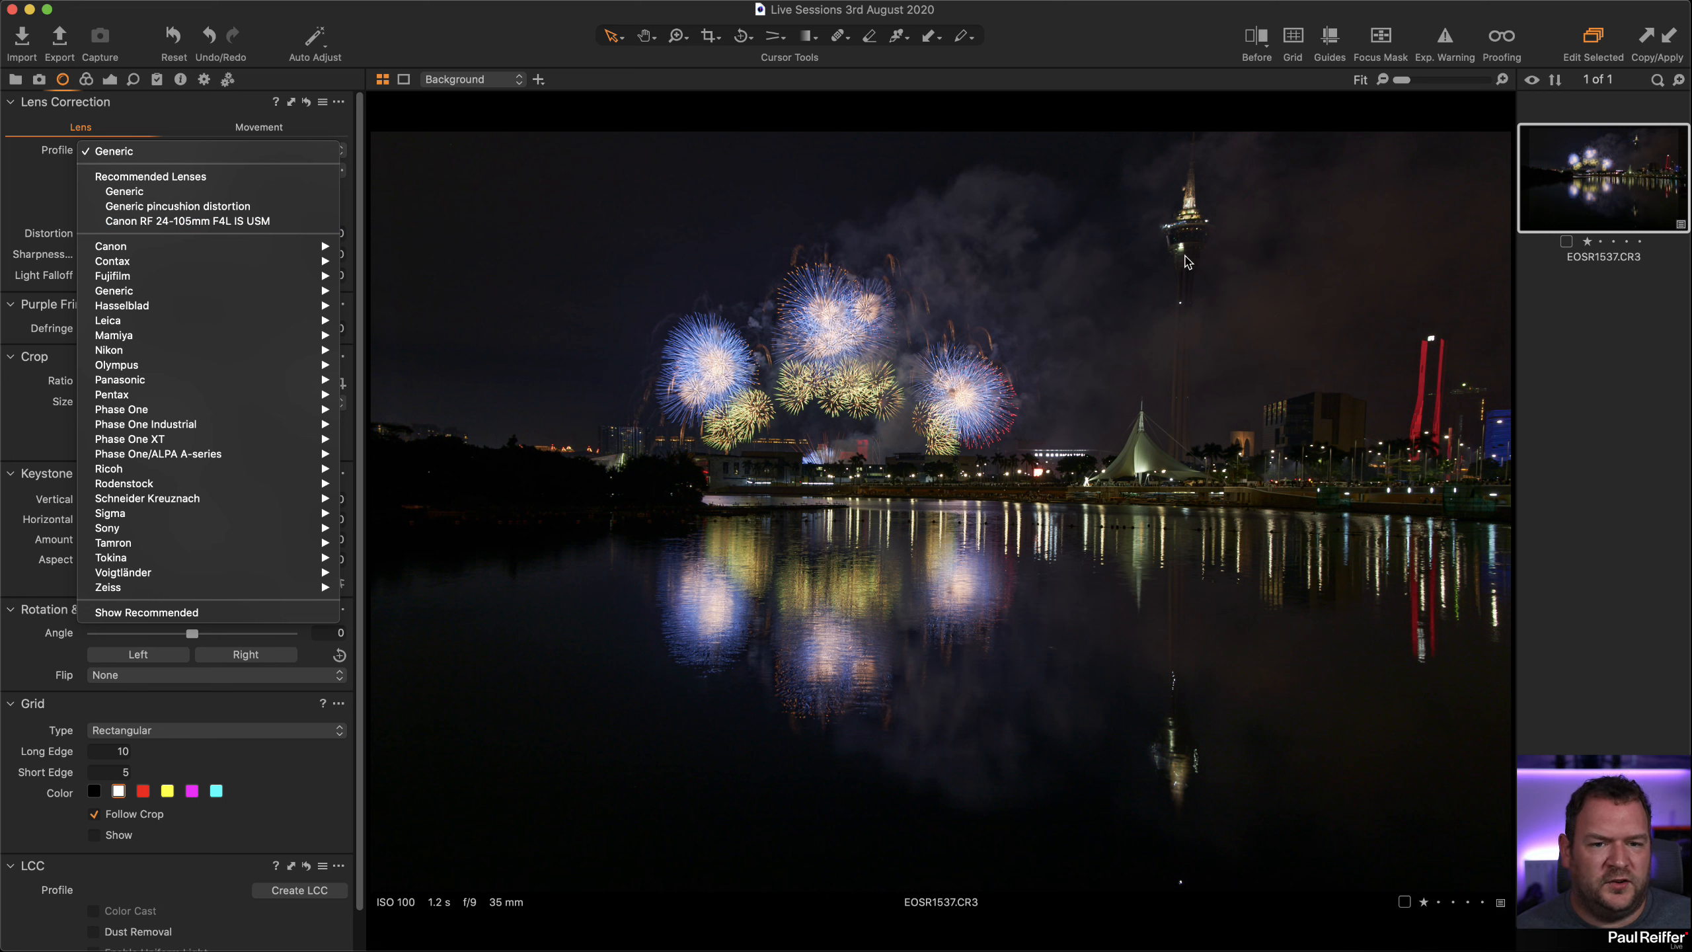
{"action": "left_click", "coordinate": [166, 221]}
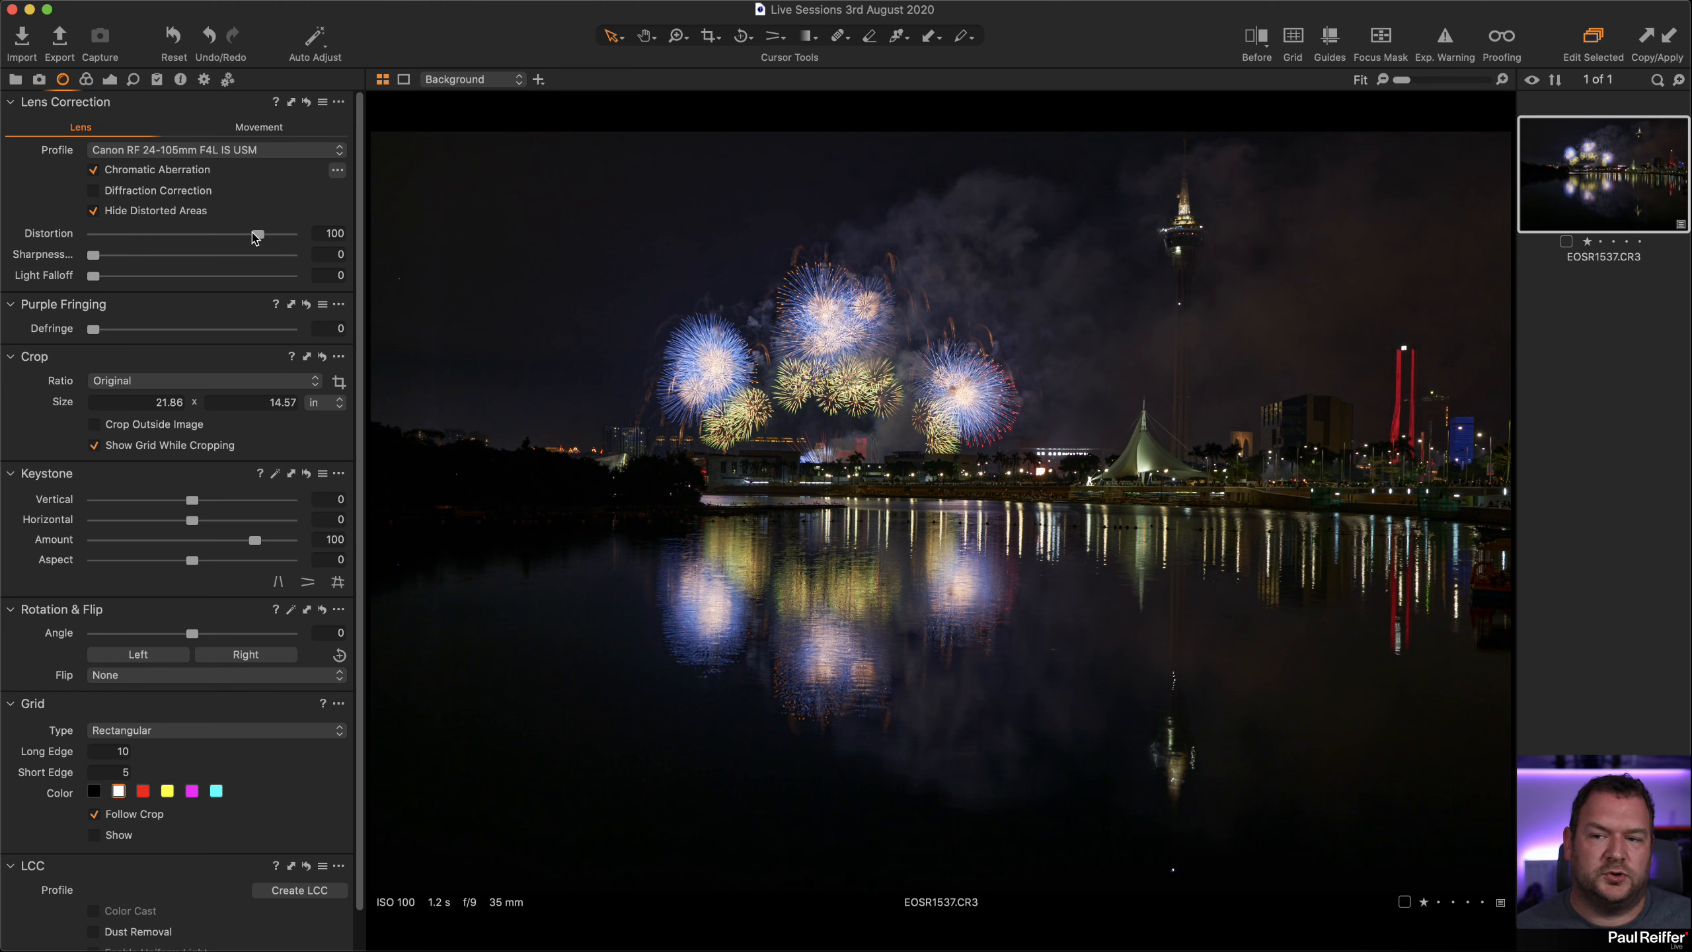
{"action": "left_click_drag", "start_coordinate": [259, 238], "coordinate": [3, 243]}
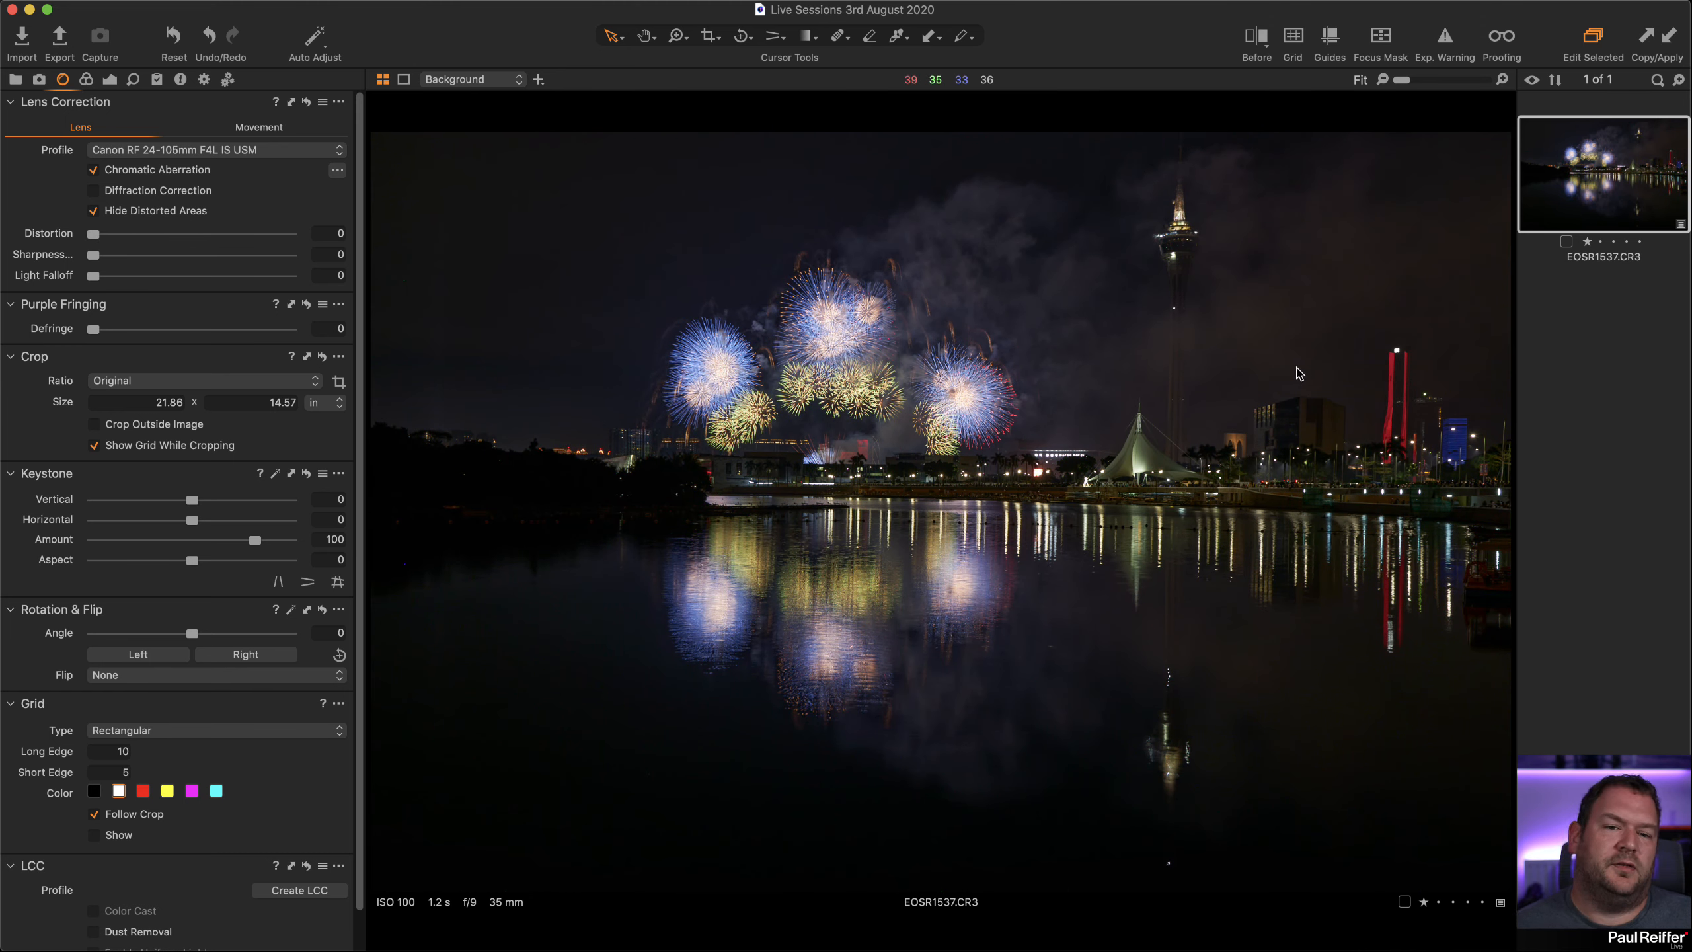
{"action": "double_click", "coordinate": [97, 234]}
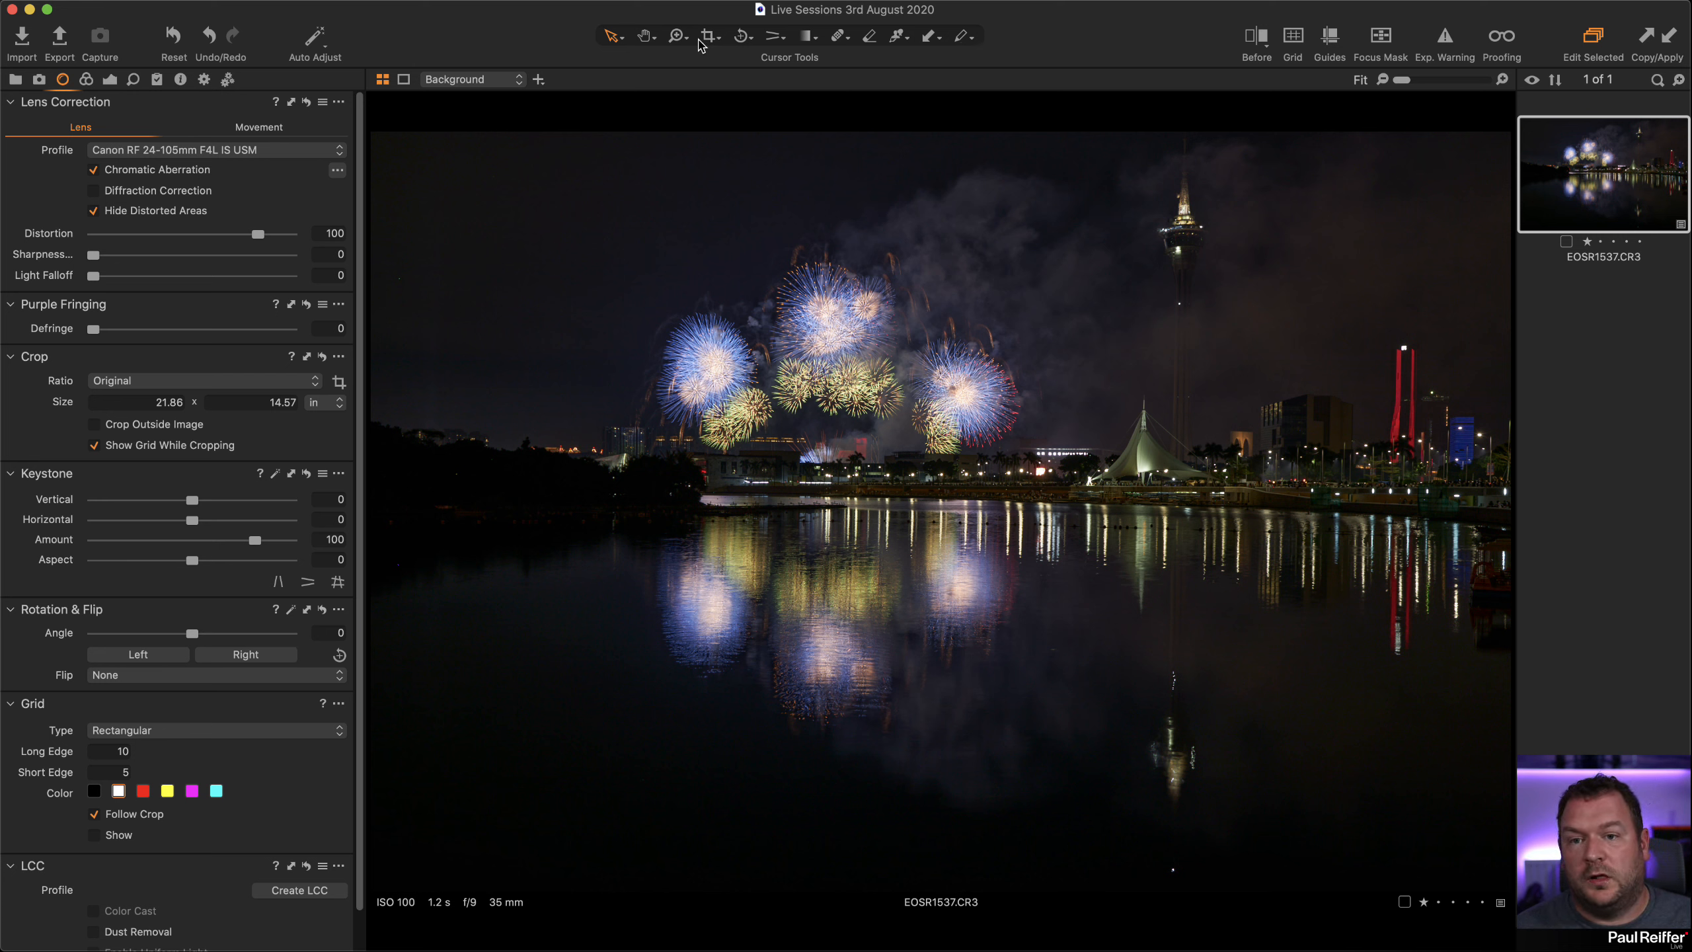
Straighten the fireworks photo along the distant shoreline, rotating it to an angle of -0.25
{"action": "left_click", "coordinate": [743, 40]}
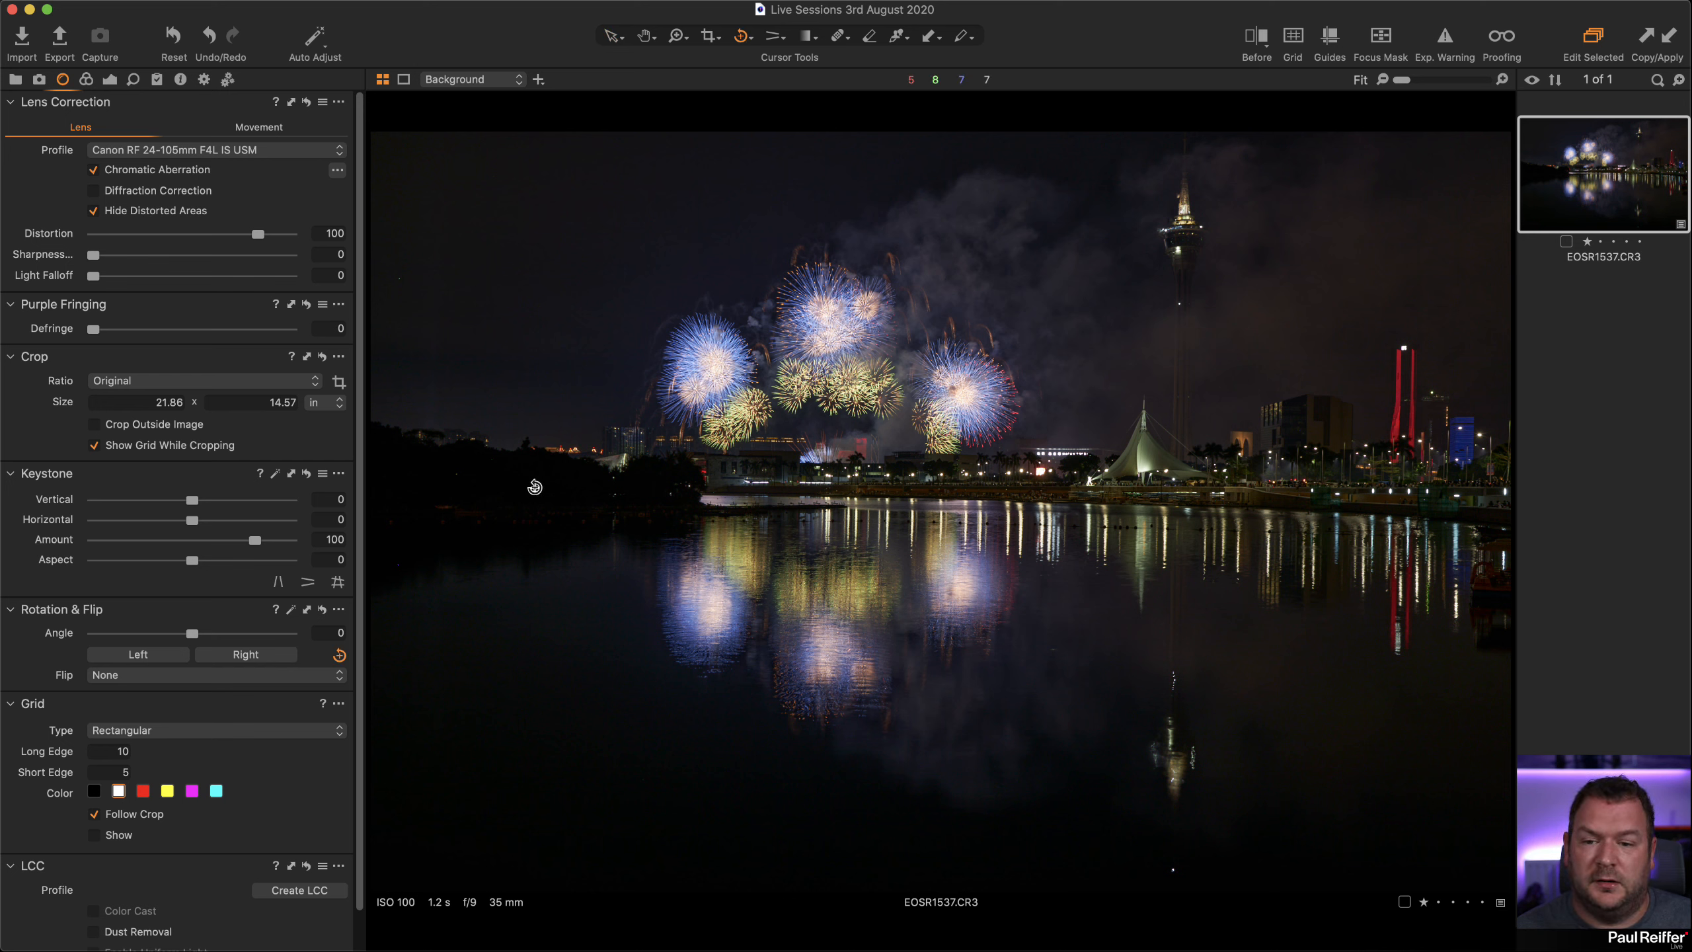
{"action": "left_click_drag", "start_coordinate": [416, 469], "coordinate": [1520, 471]}
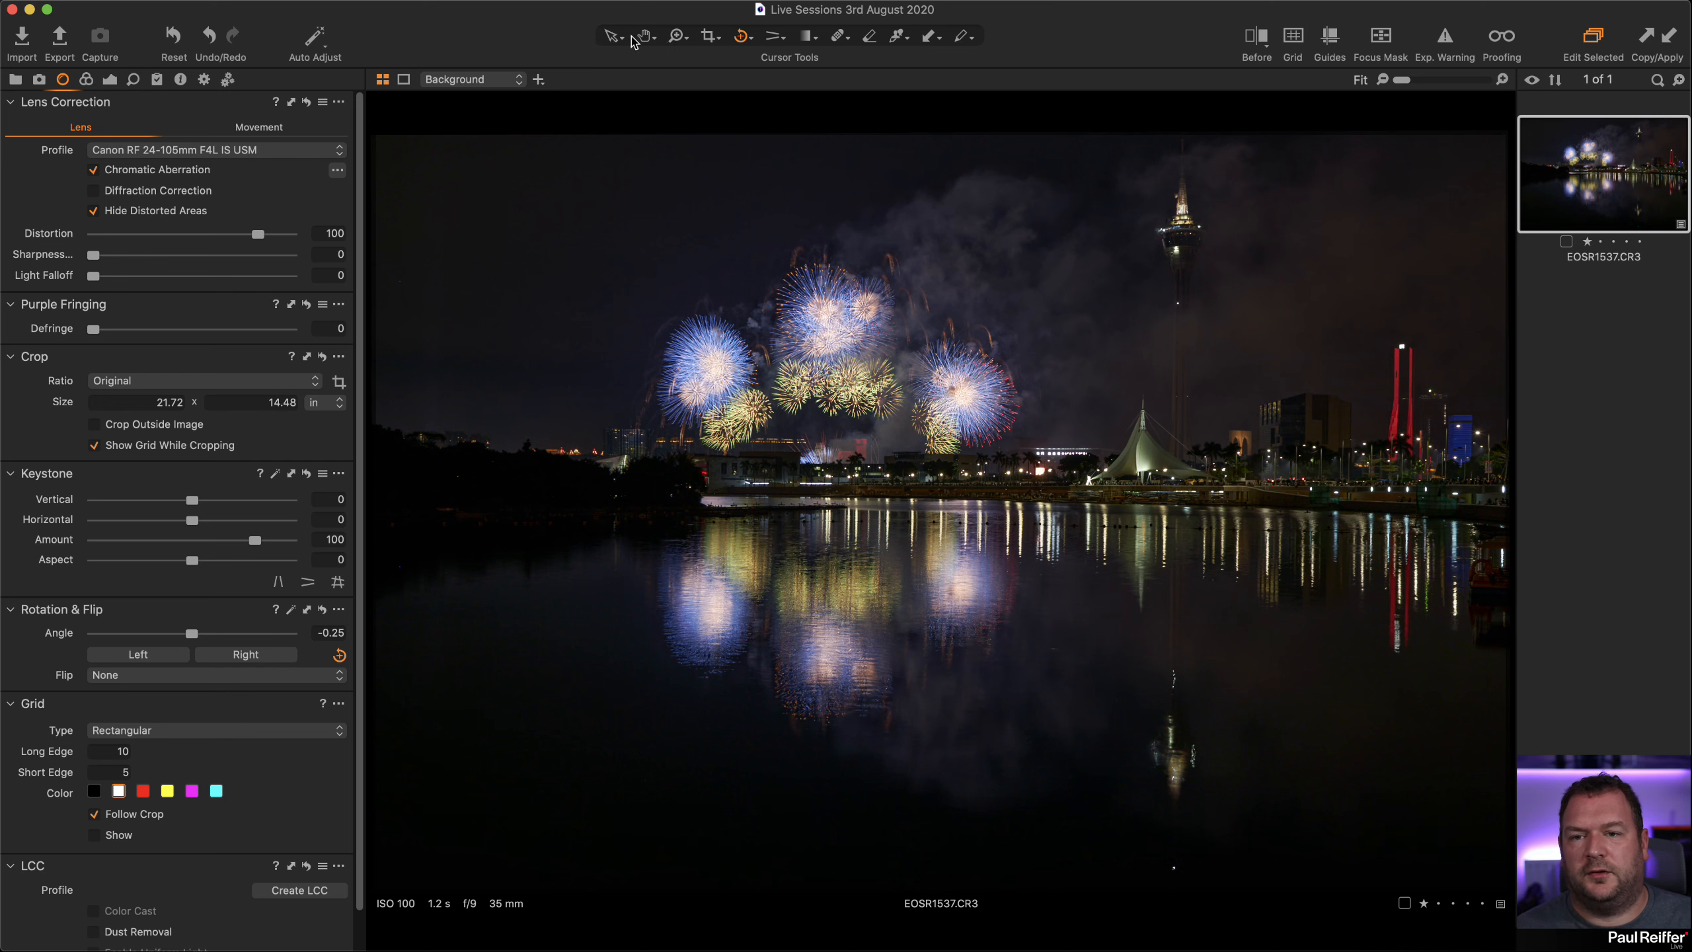
{"action": "left_click", "coordinate": [611, 36]}
Overlay guides on the photo and move the vertical guide onto the tall tower to check its tilt
{"action": "left_click", "coordinate": [1292, 43]}
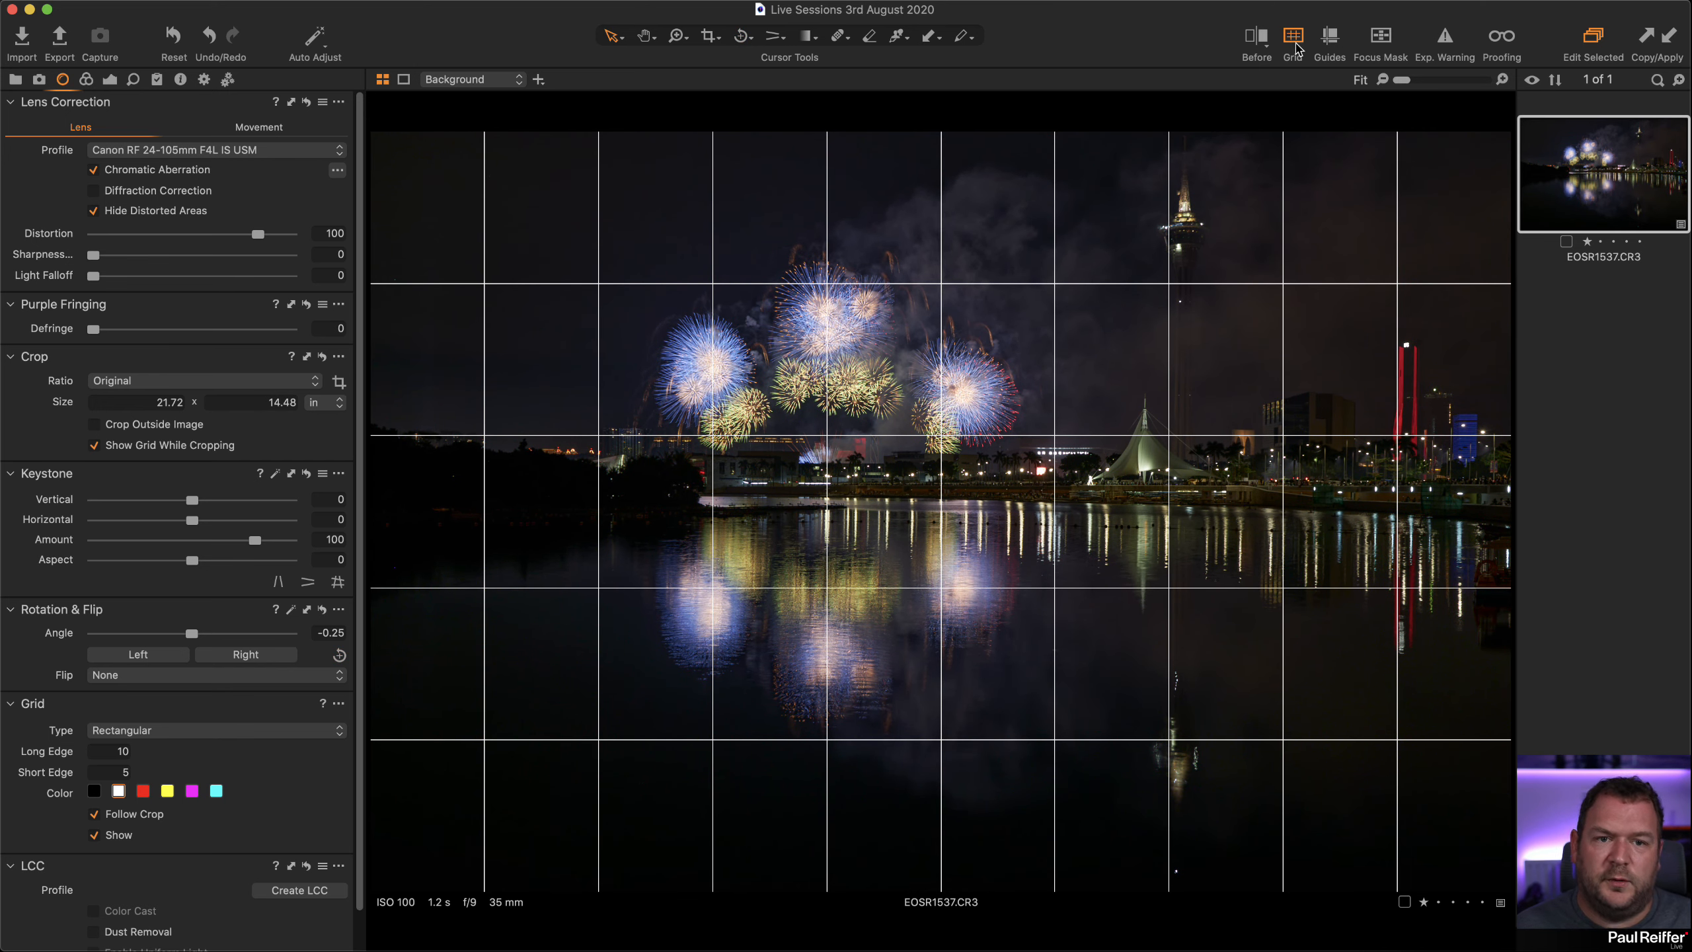
{"action": "left_click", "coordinate": [1292, 43]}
{"action": "left_click", "coordinate": [1329, 40]}
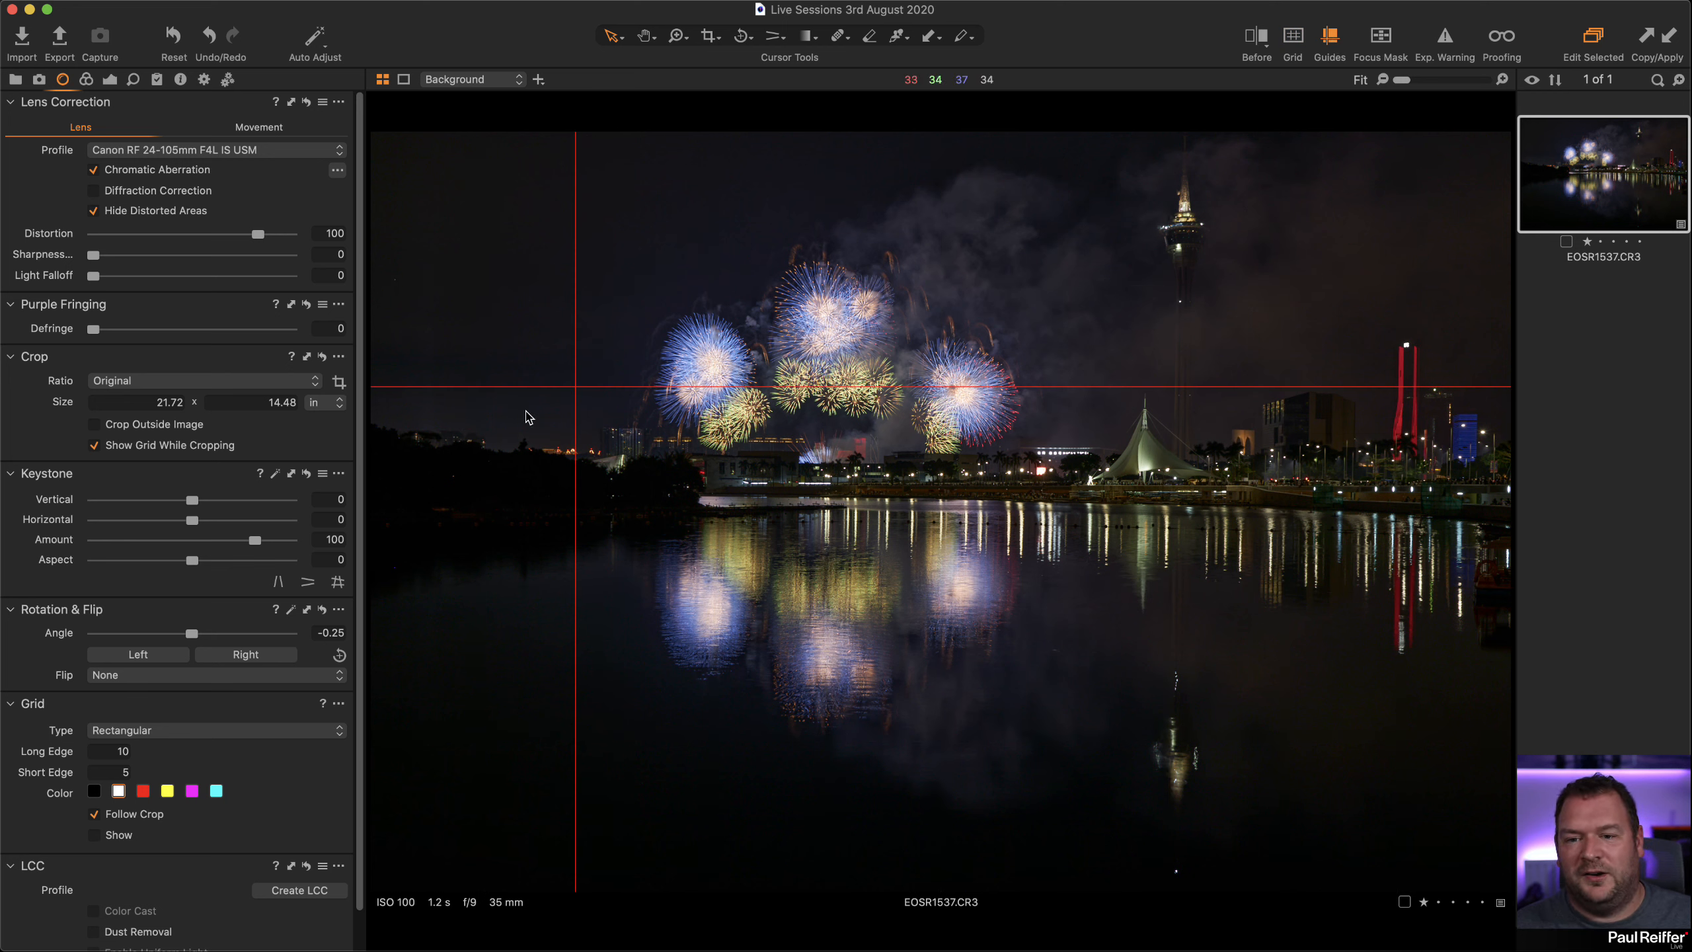
{"action": "left_click_drag", "start_coordinate": [574, 405], "coordinate": [1182, 463]}
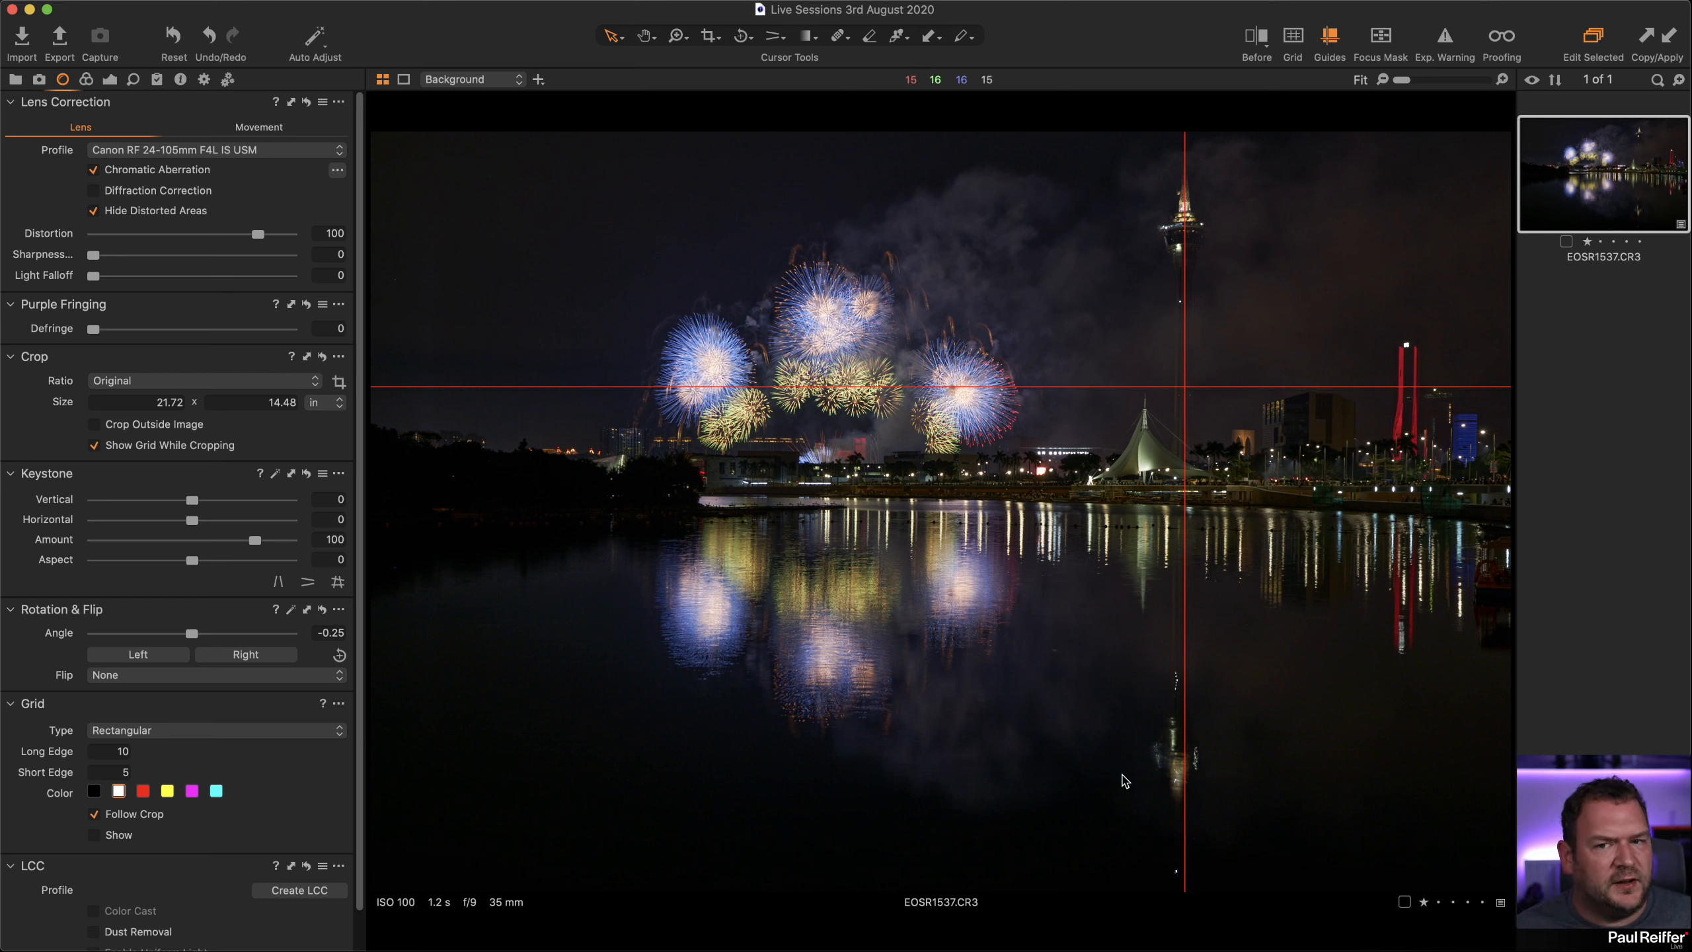
Straighten the photo along the tower and its reflection to an angle of -0.94, and hide the guides
{"action": "left_click", "coordinate": [741, 35]}
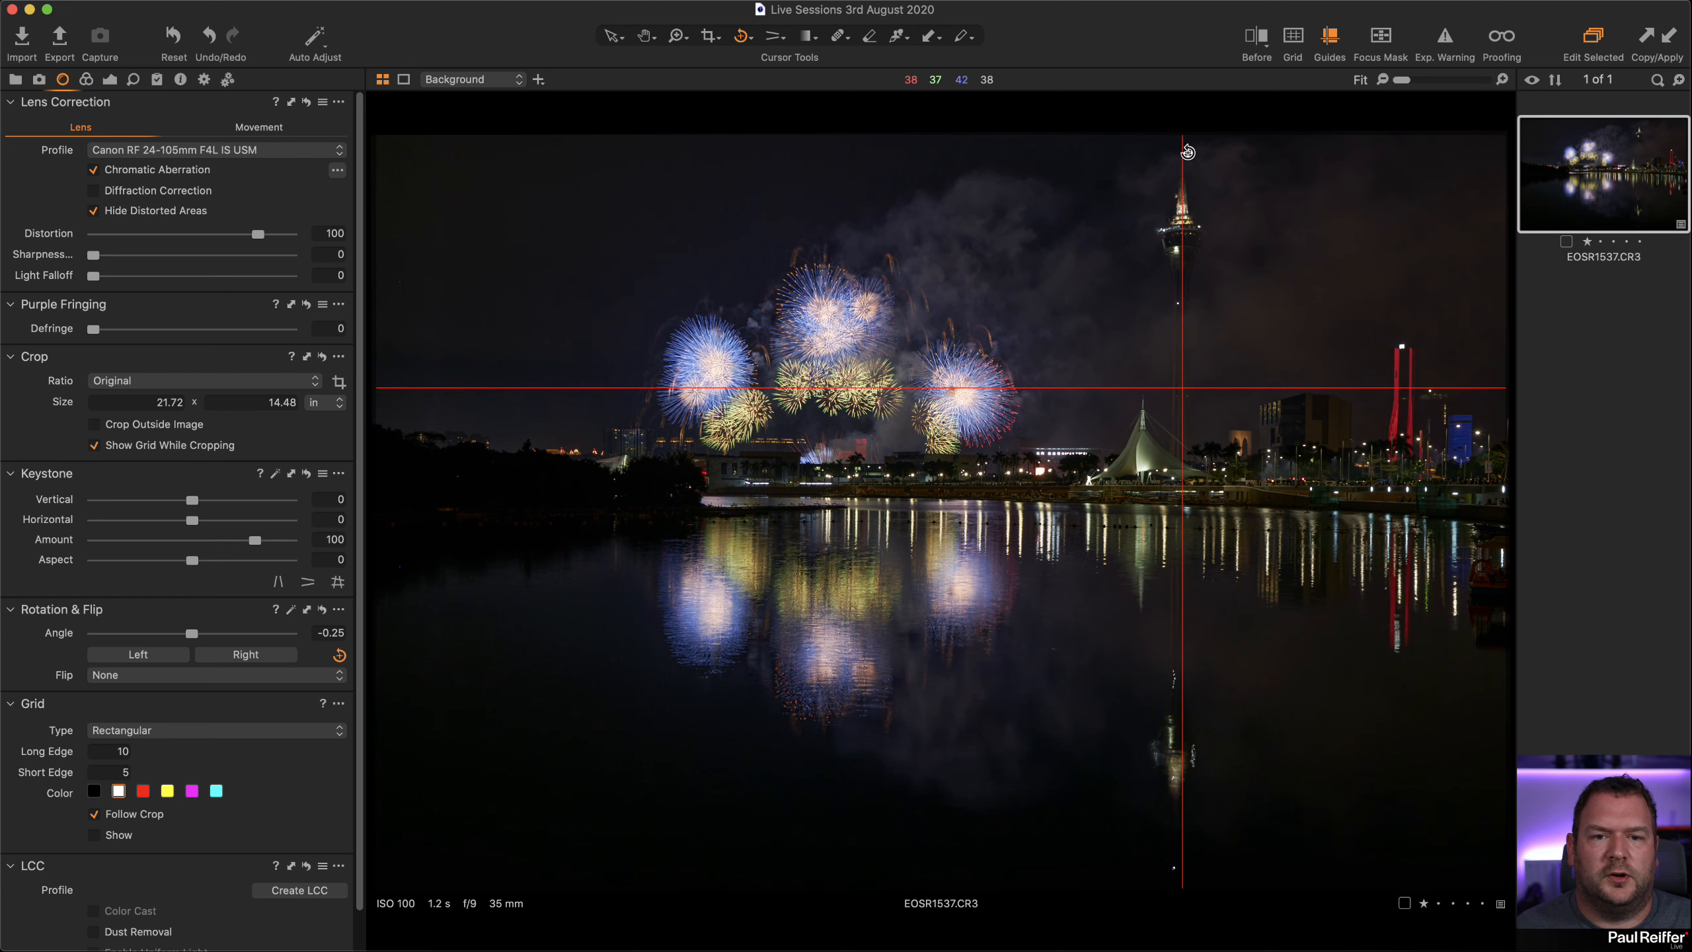
{"action": "left_click_drag", "start_coordinate": [1182, 140], "coordinate": [1173, 899]}
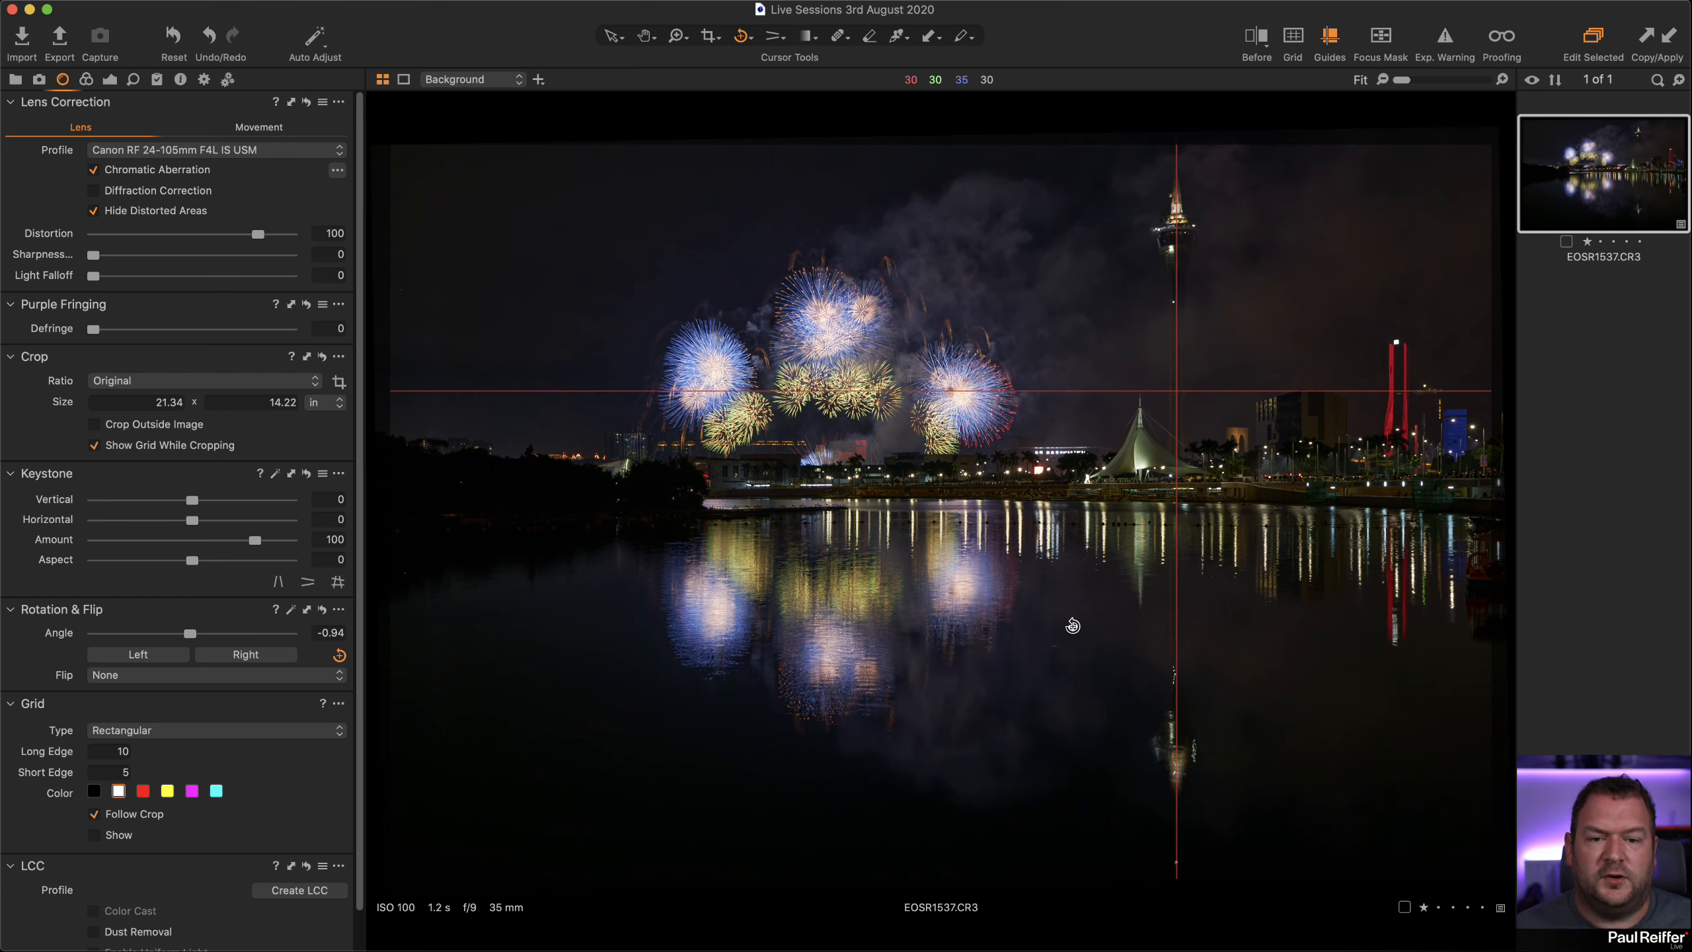
{"action": "left_click", "coordinate": [608, 36]}
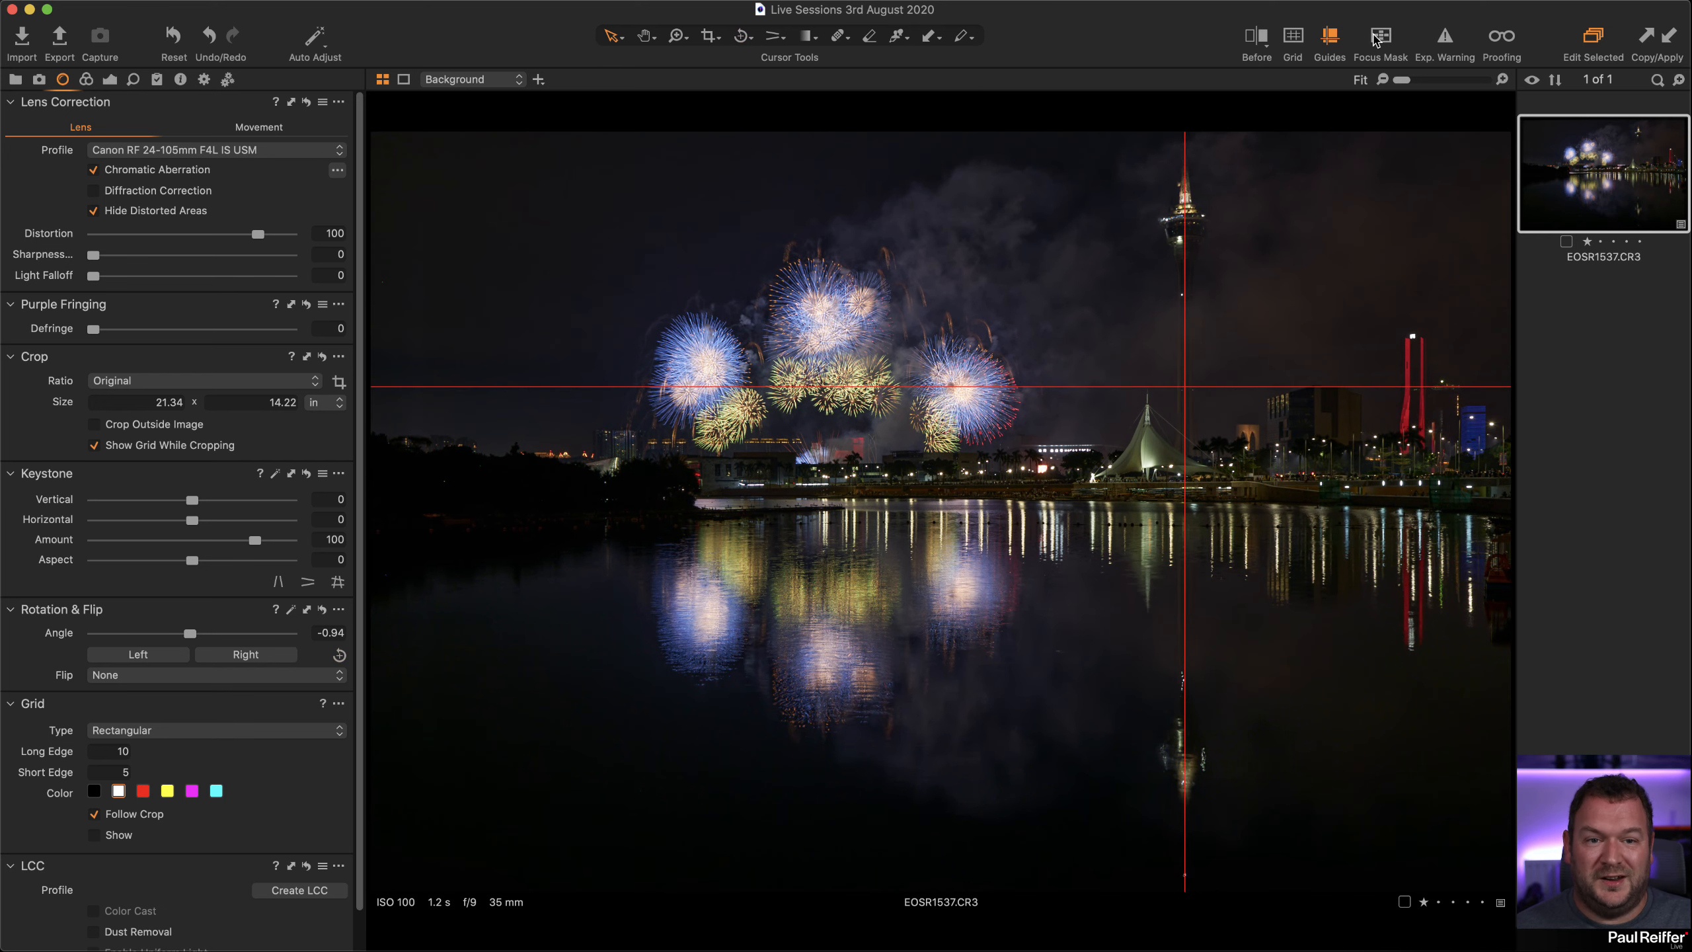
{"action": "left_click", "coordinate": [1330, 40]}
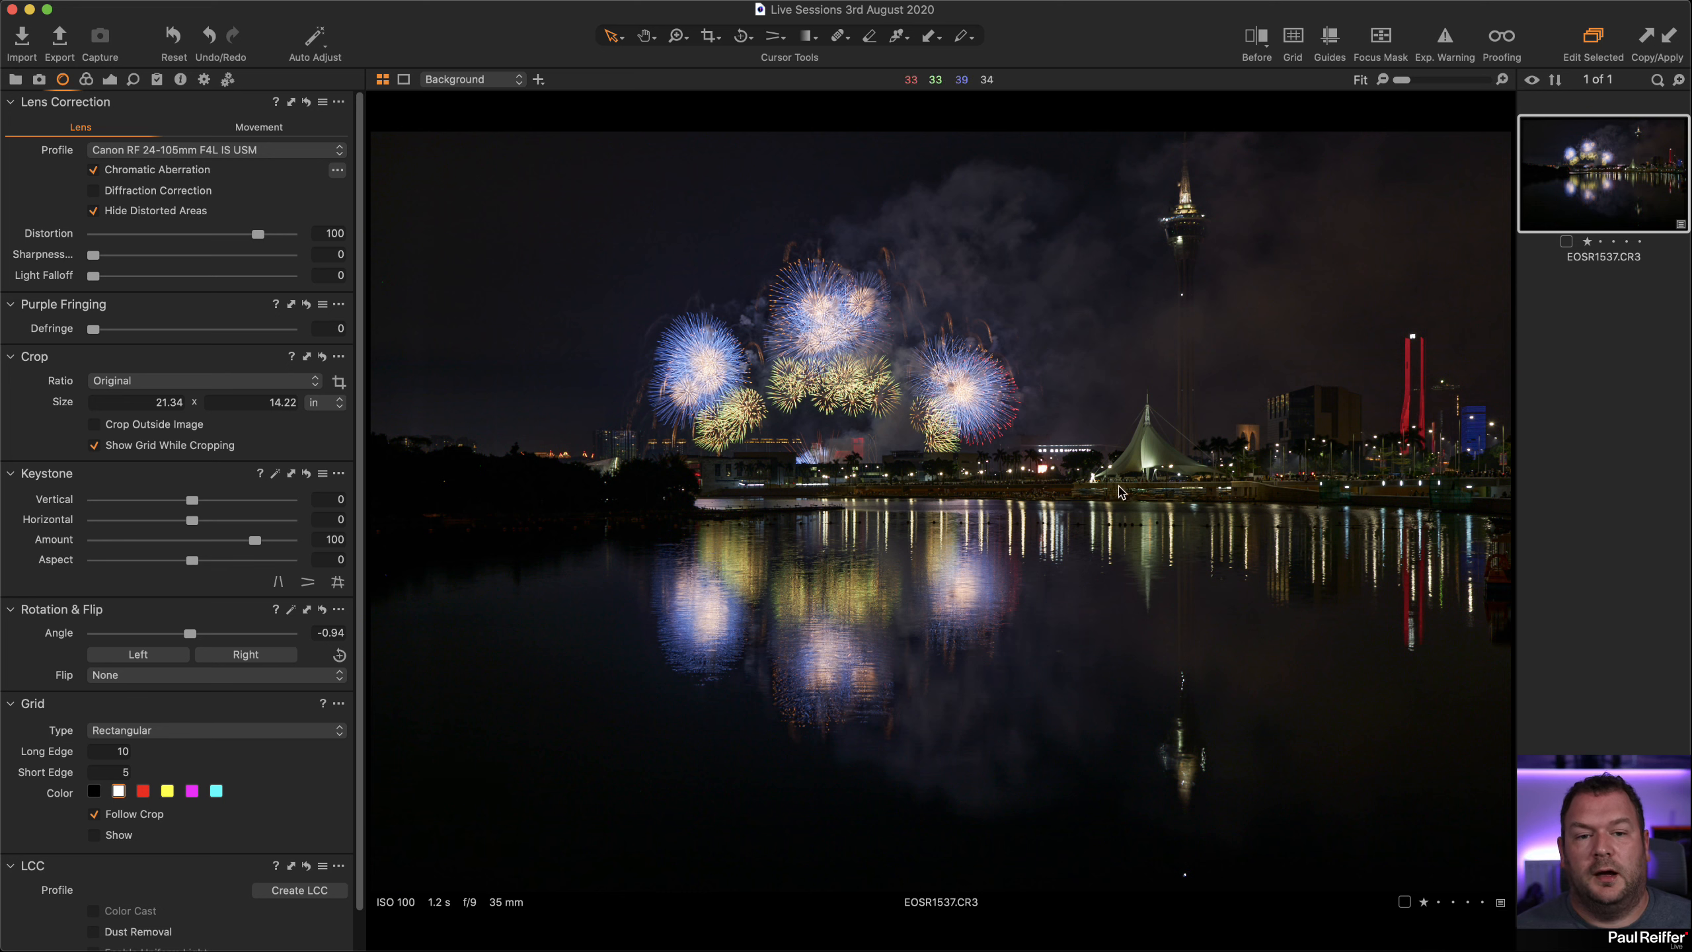
Crop the photo to a 1x2 ratio of about 21.58 x 10.79 in, removing the dark water below the reflections
{"action": "left_click", "coordinate": [711, 36]}
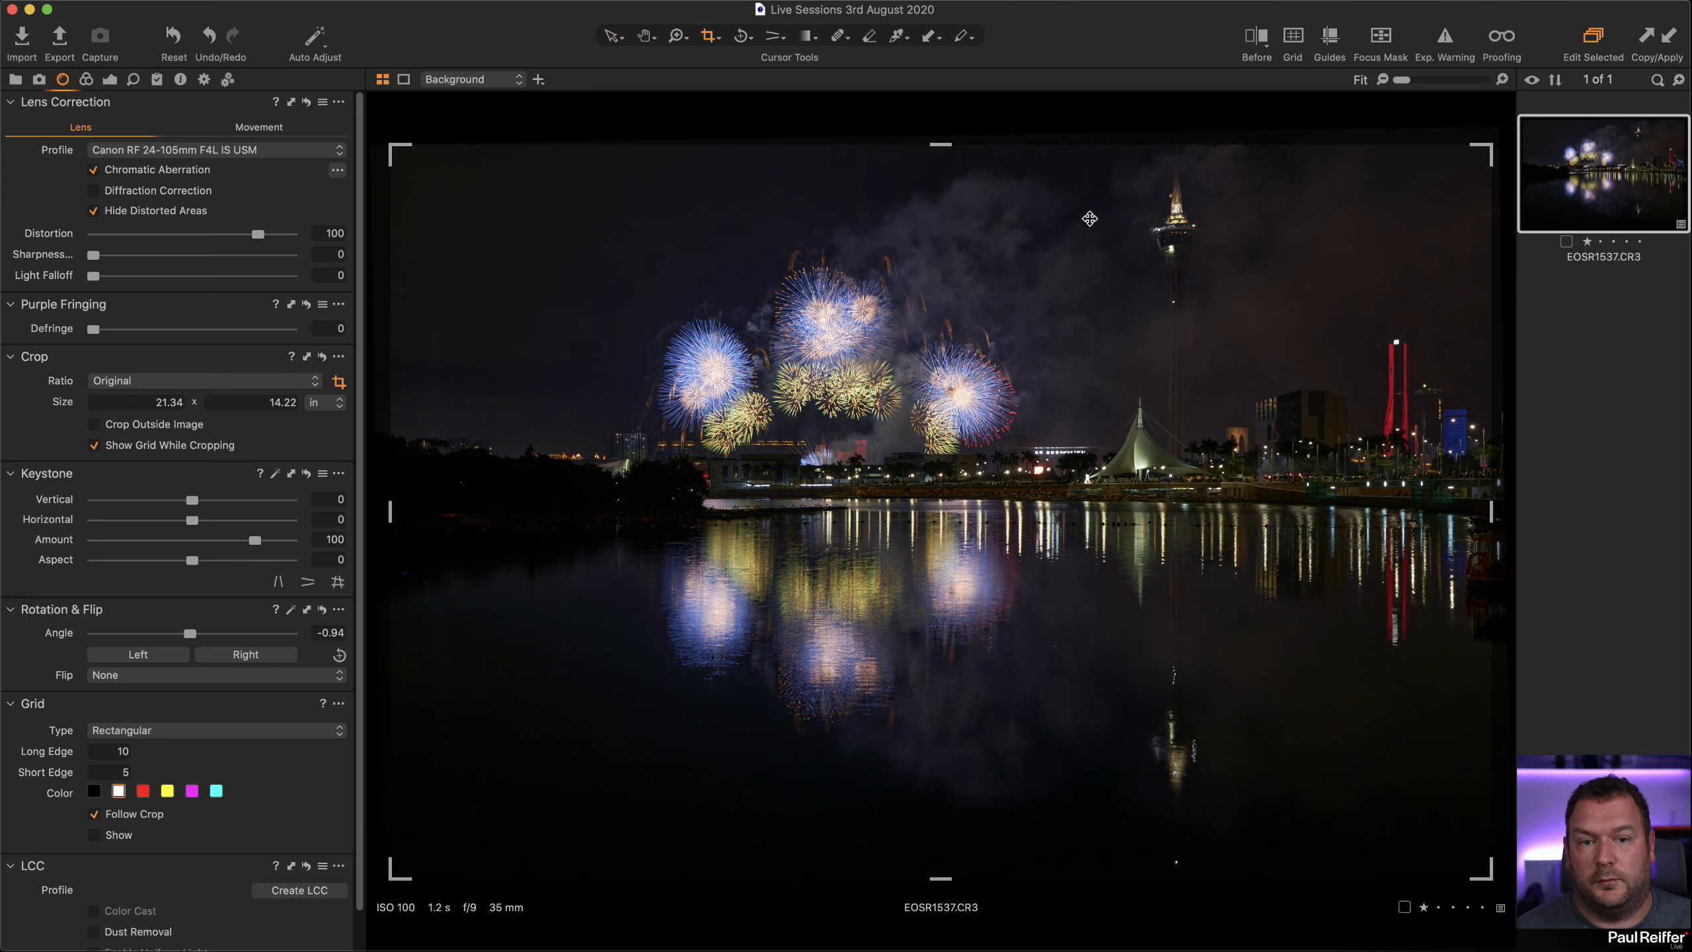
{"action": "left_click_drag", "start_coordinate": [1032, 253], "coordinate": [1024, 246]}
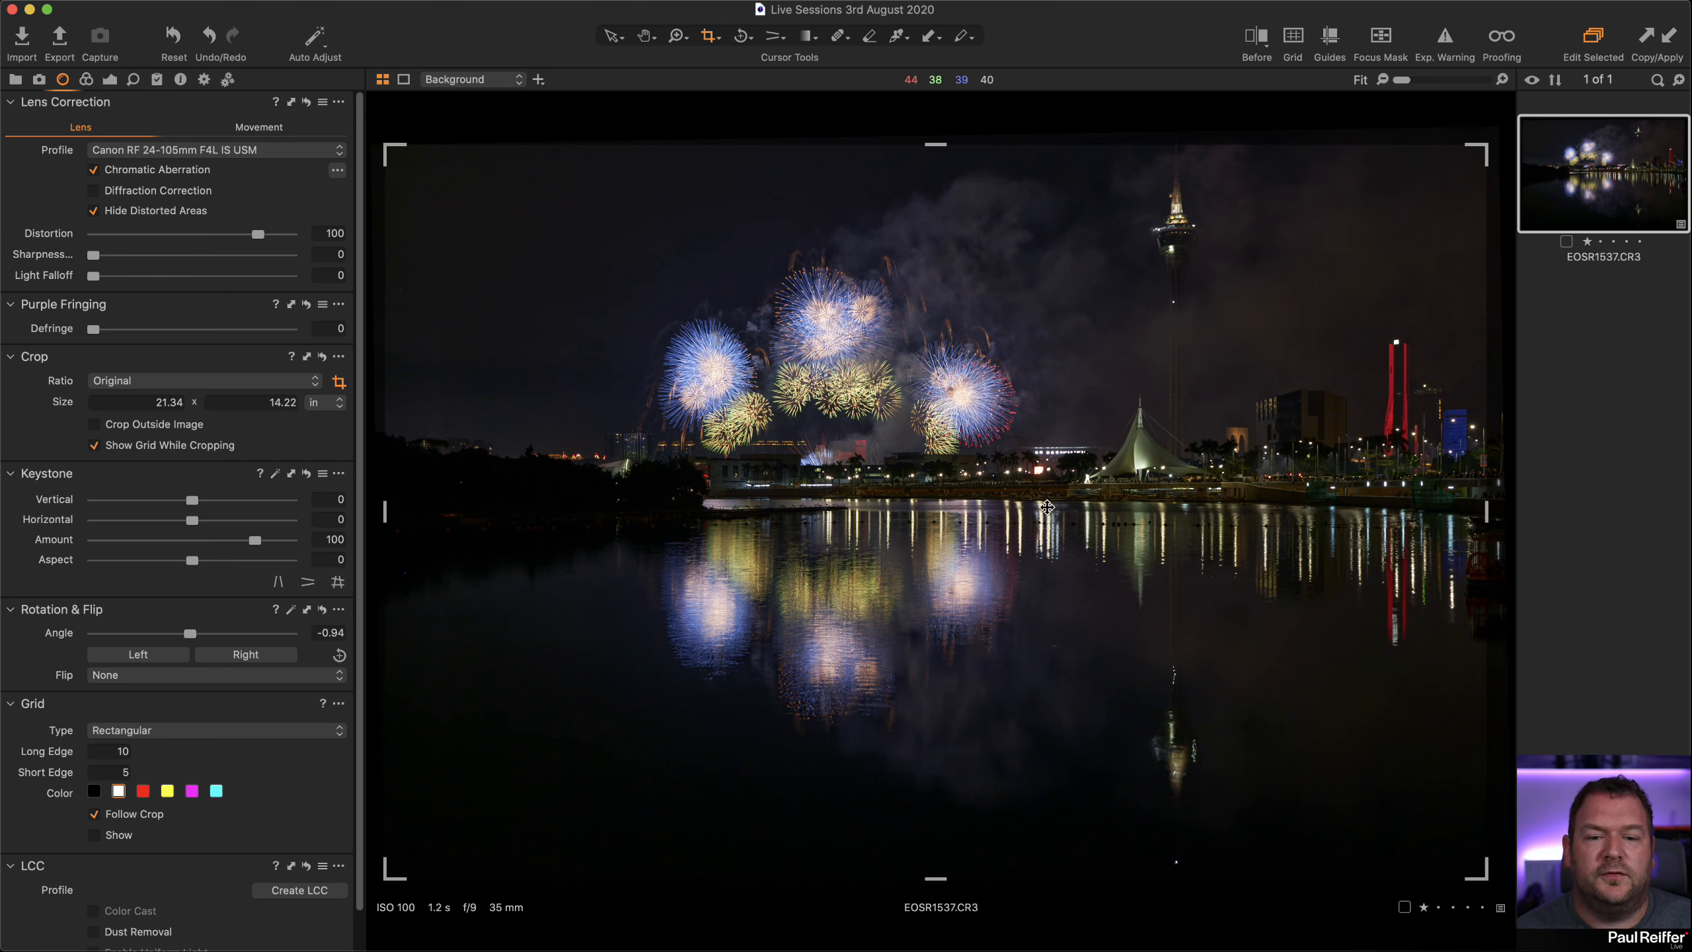
{"action": "left_click", "coordinate": [711, 37]}
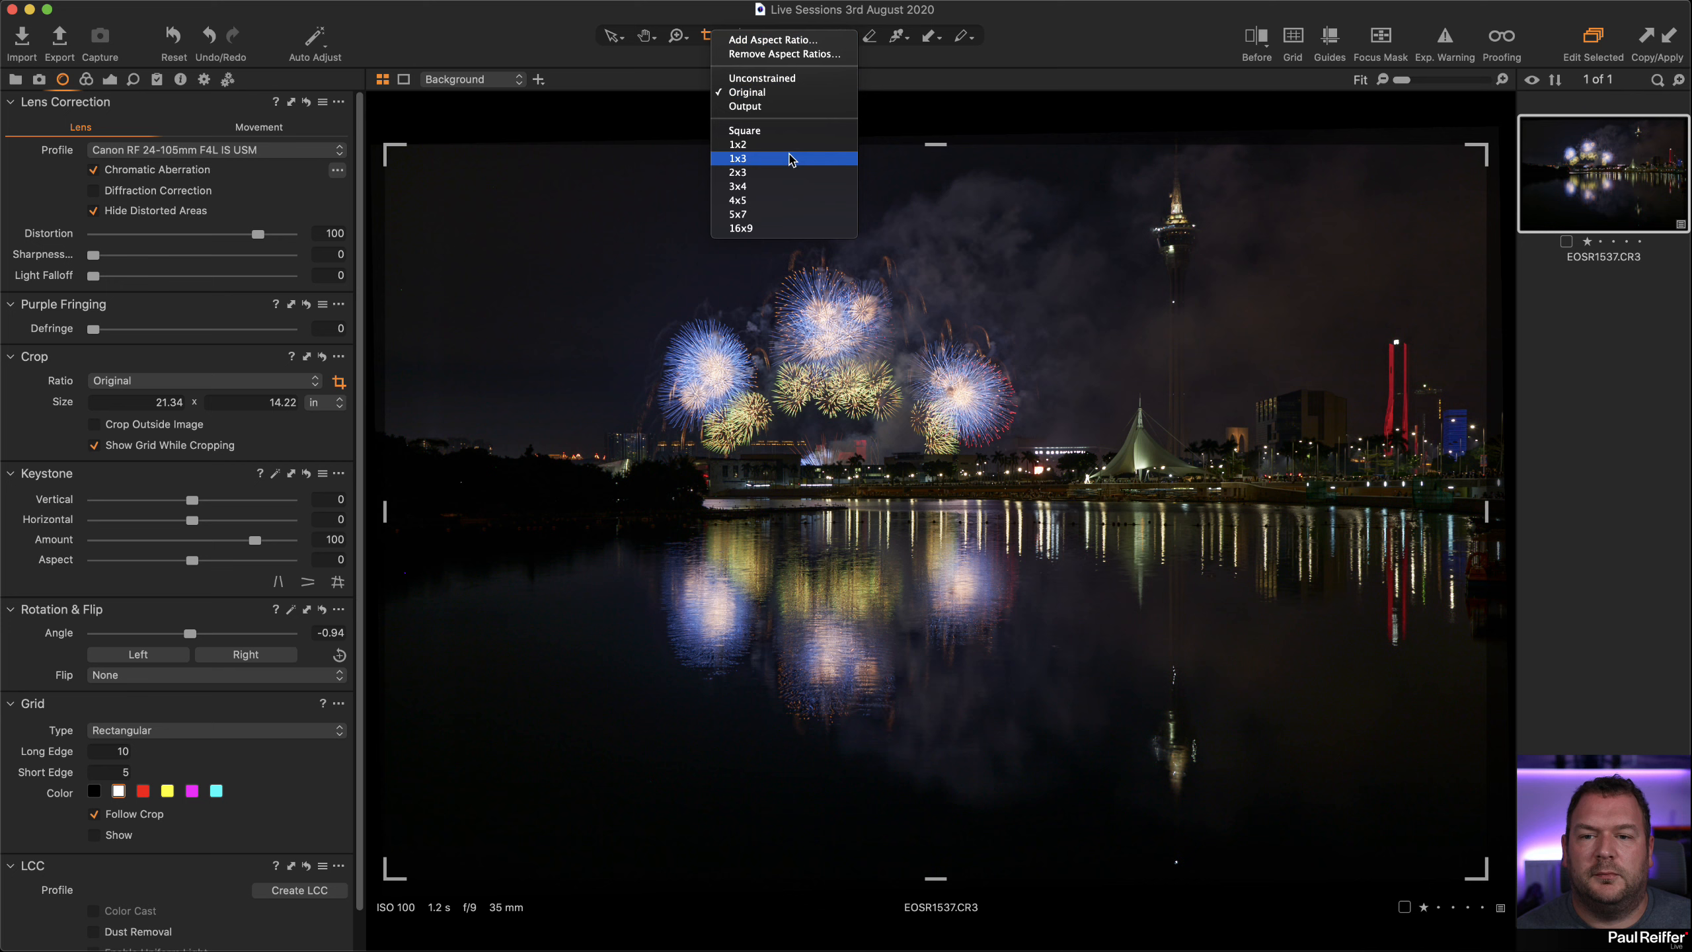
{"action": "left_click", "coordinate": [739, 137]}
{"action": "left_click_drag", "start_coordinate": [1487, 869], "coordinate": [1524, 729]}
{"action": "left_click_drag", "start_coordinate": [1278, 495], "coordinate": [1349, 475]}
{"action": "left_click_drag", "start_coordinate": [1162, 485], "coordinate": [1192, 203]}
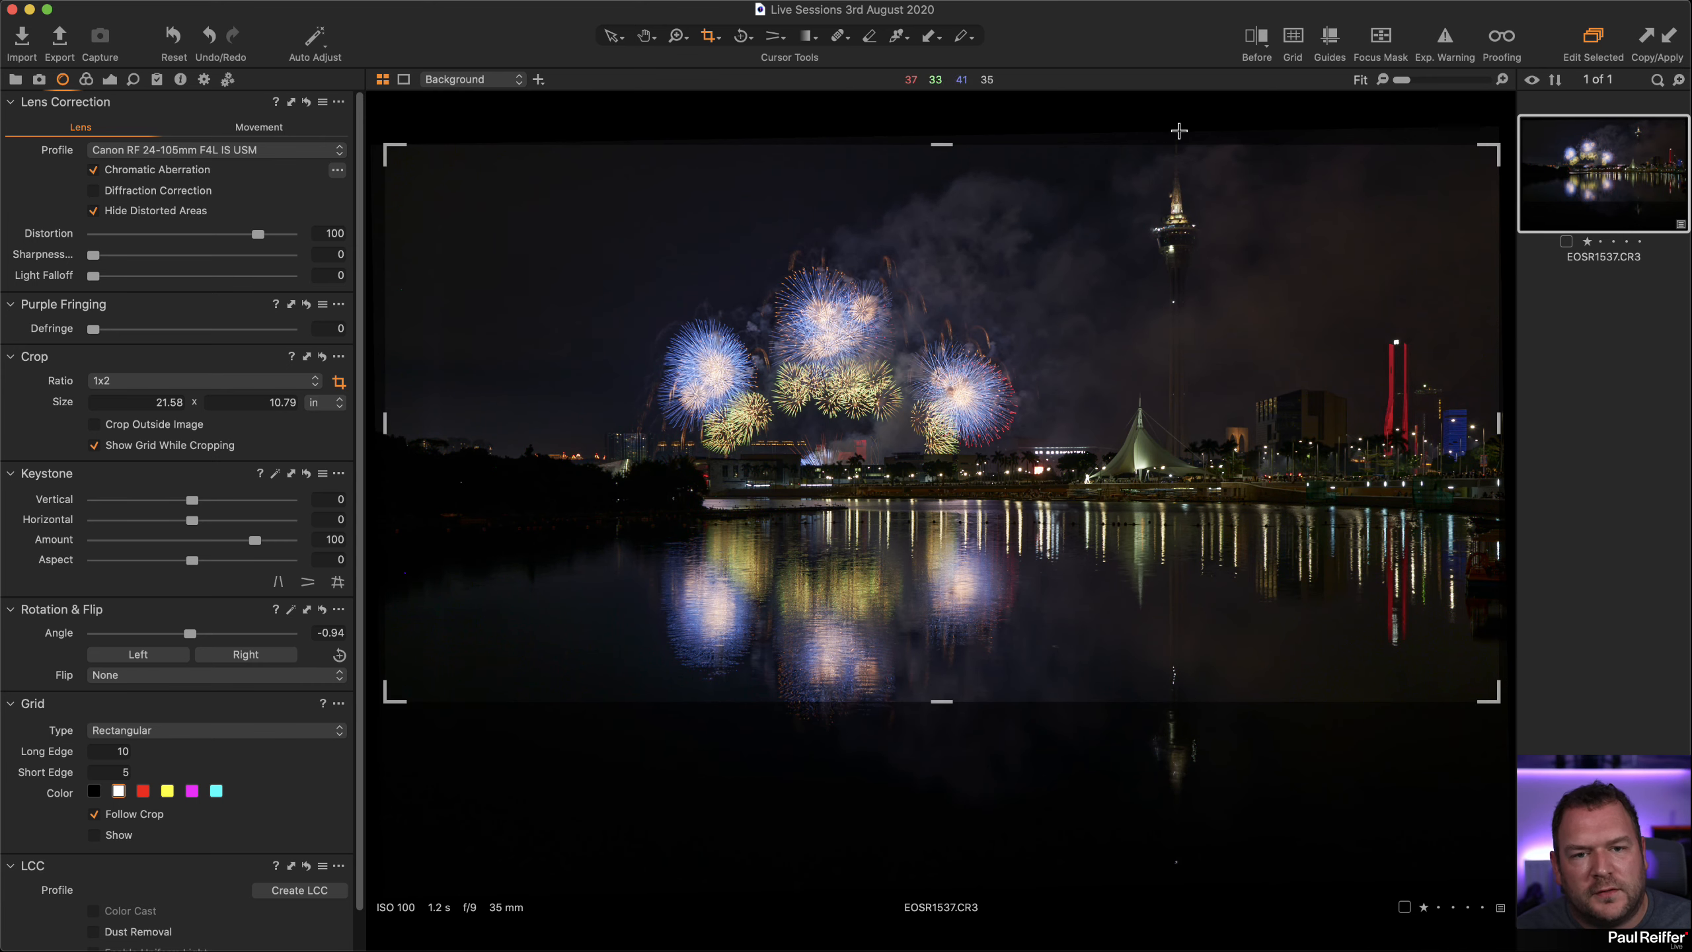
Allow cropping outside the image and shift the crop frame up beyond the photo's upper edge above the tower
{"action": "left_click_drag", "start_coordinate": [1196, 214], "coordinate": [1197, 273]}
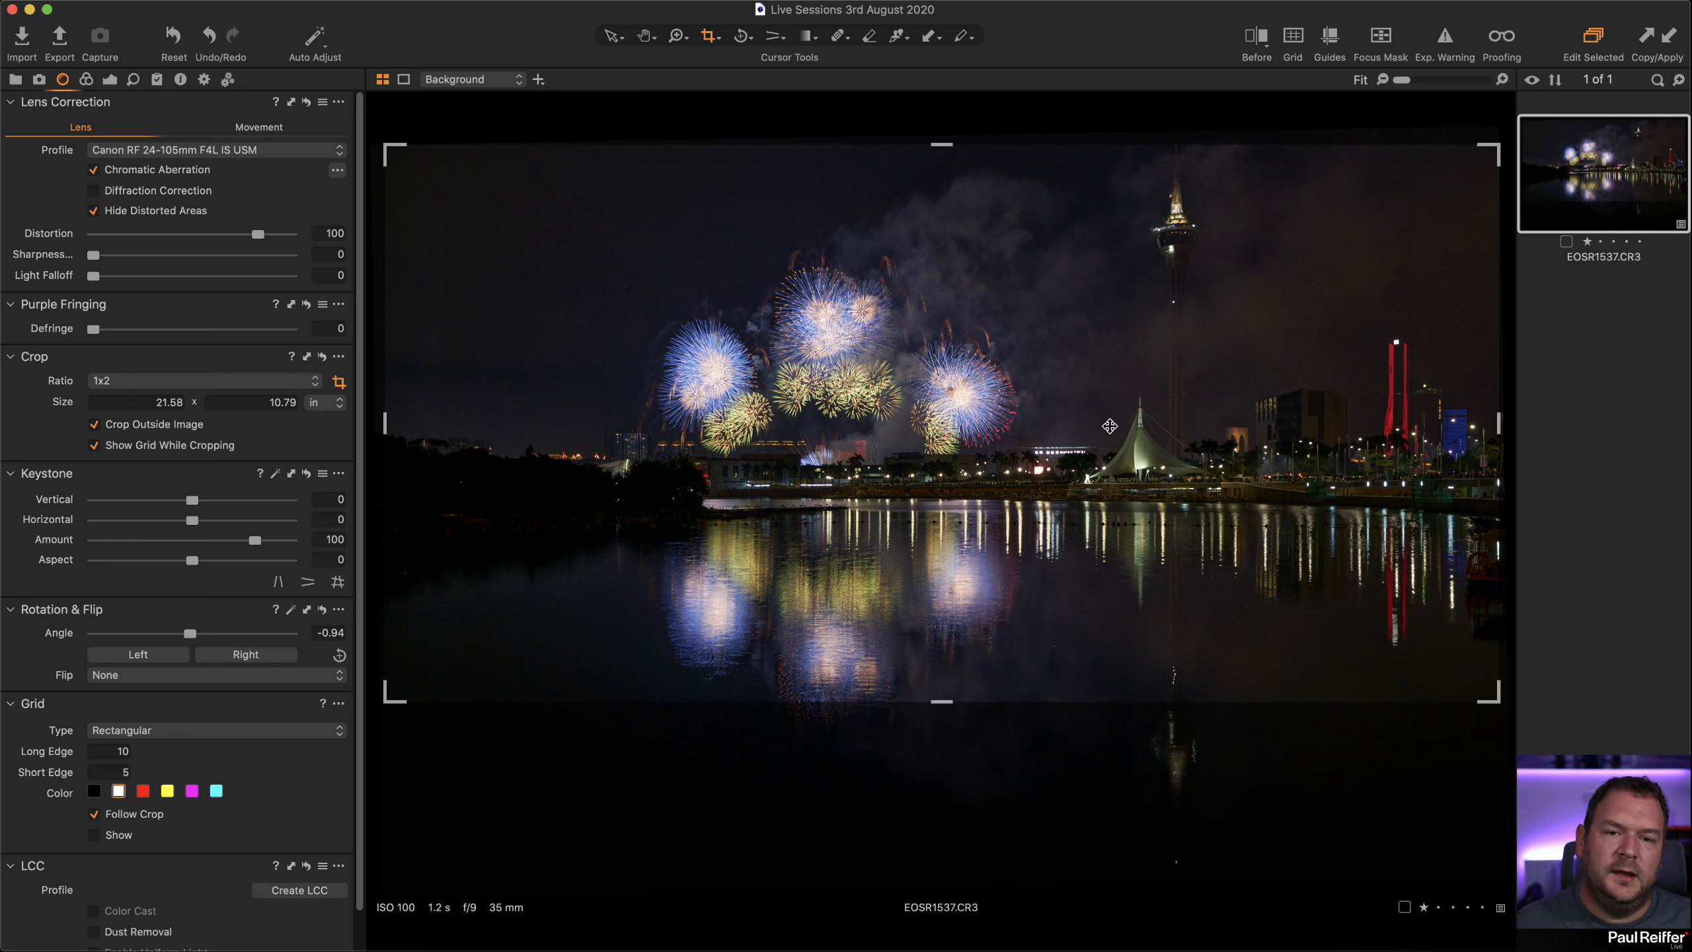
{"action": "left_click_drag", "start_coordinate": [891, 385], "coordinate": [899, 400]}
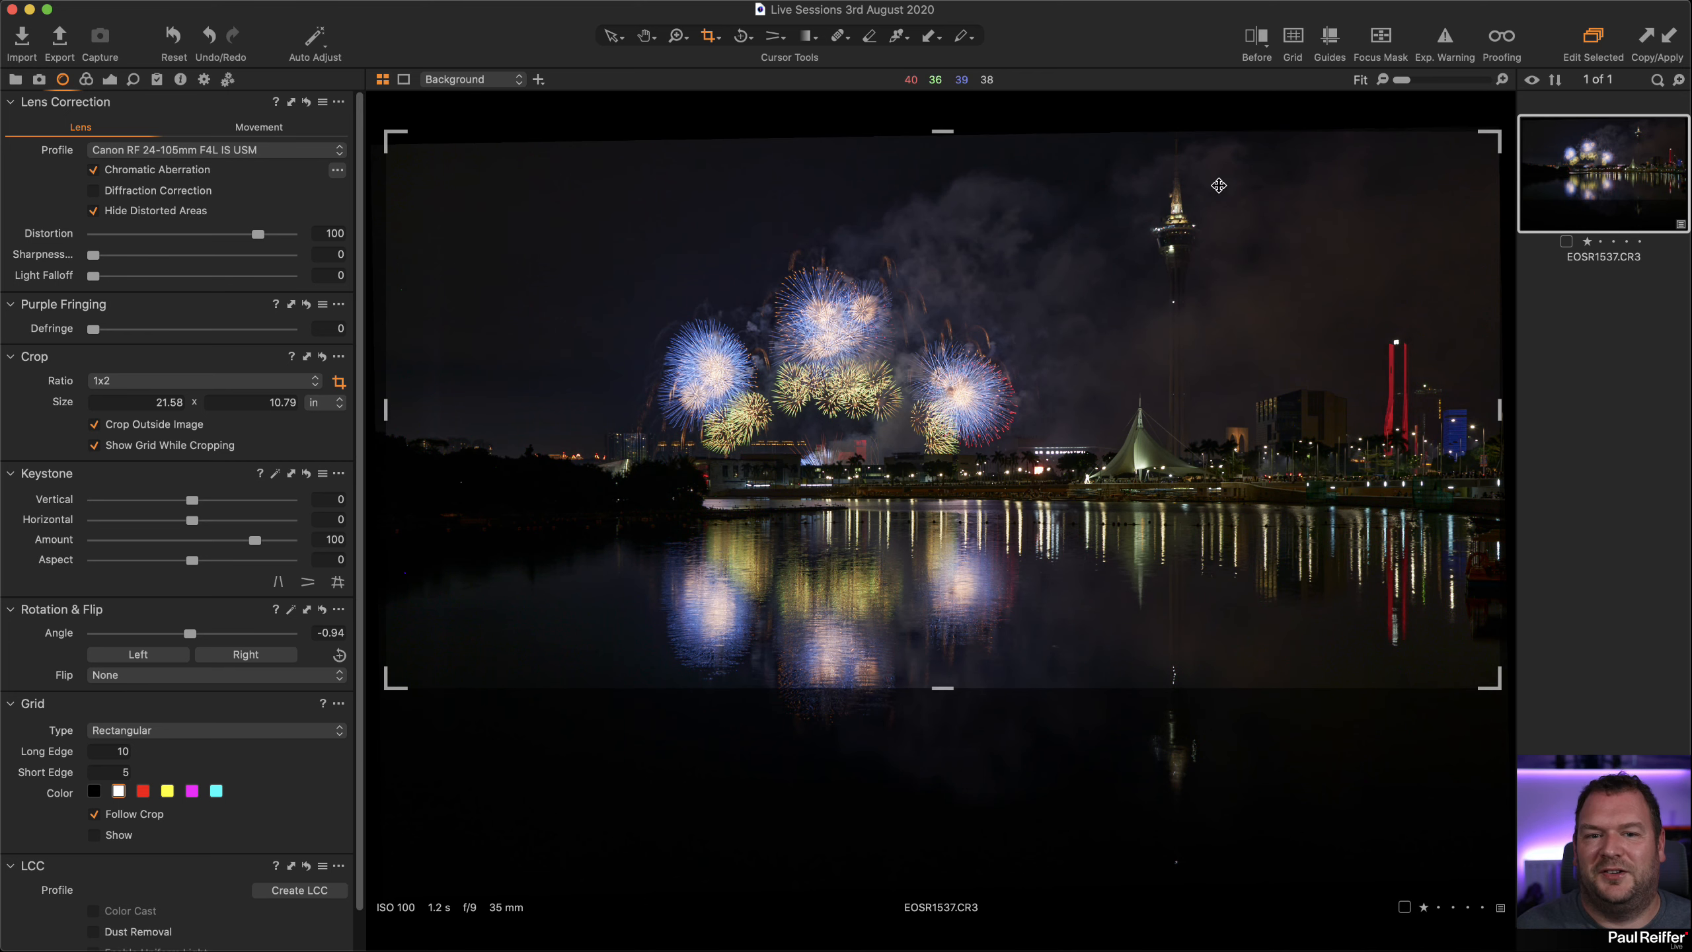
{"action": "left_click", "coordinate": [611, 35]}
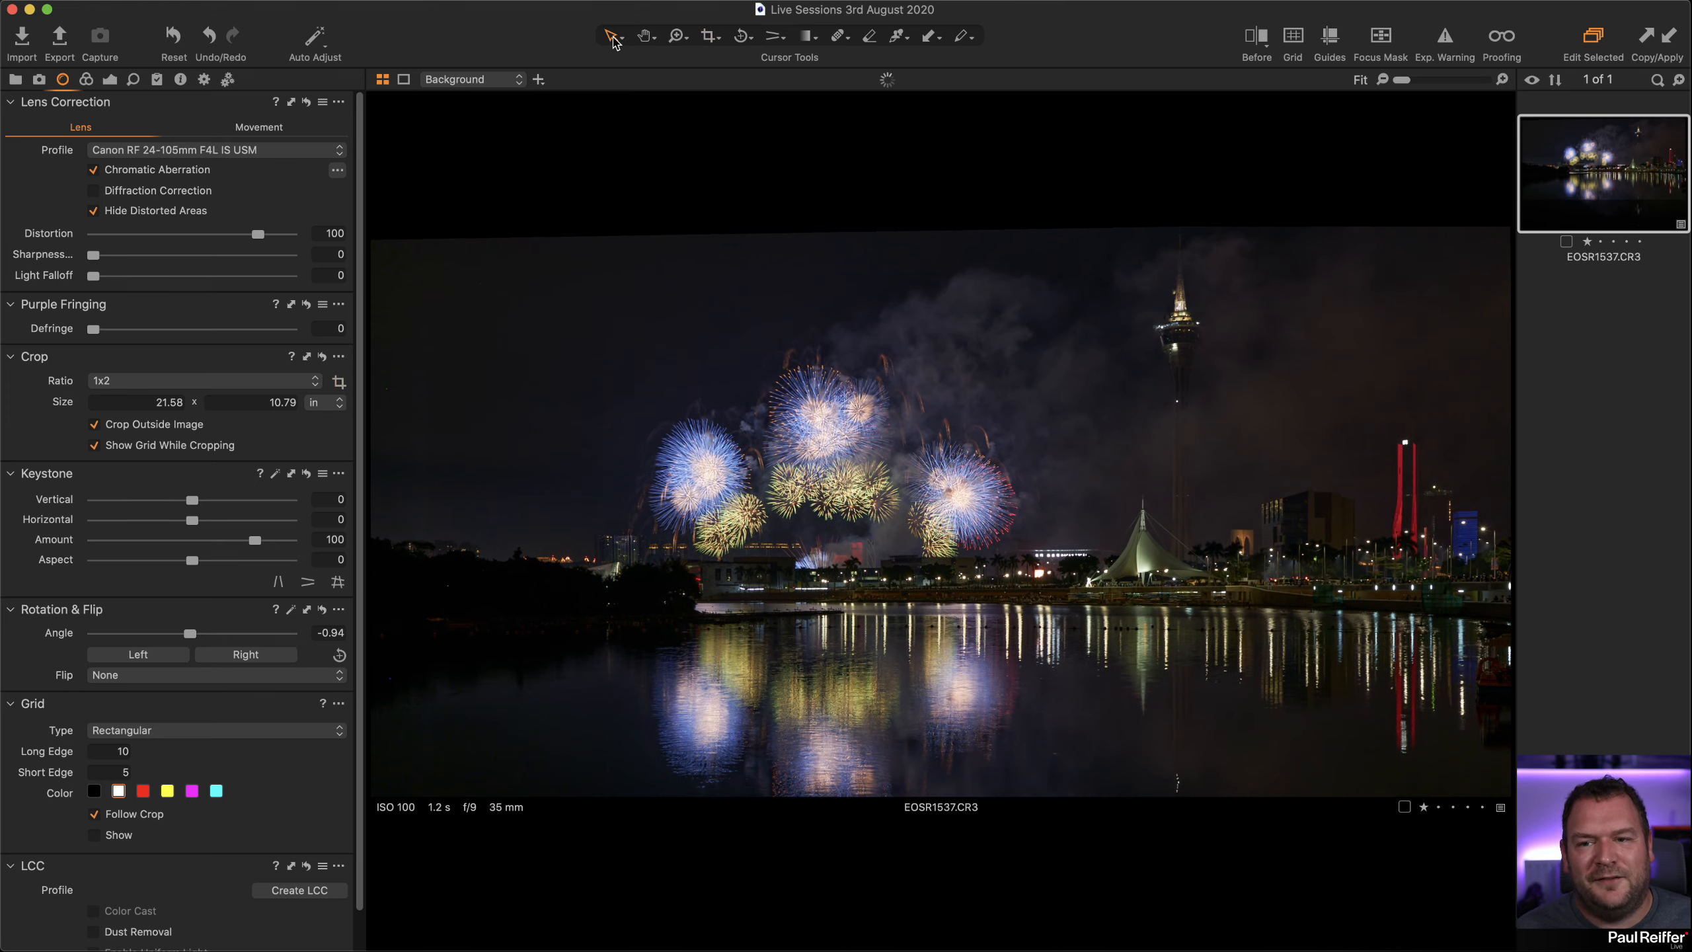
Set the viewer background to Light and examine the crop frame against the photo's tilted edges
{"action": "right_click", "coordinate": [501, 160]}
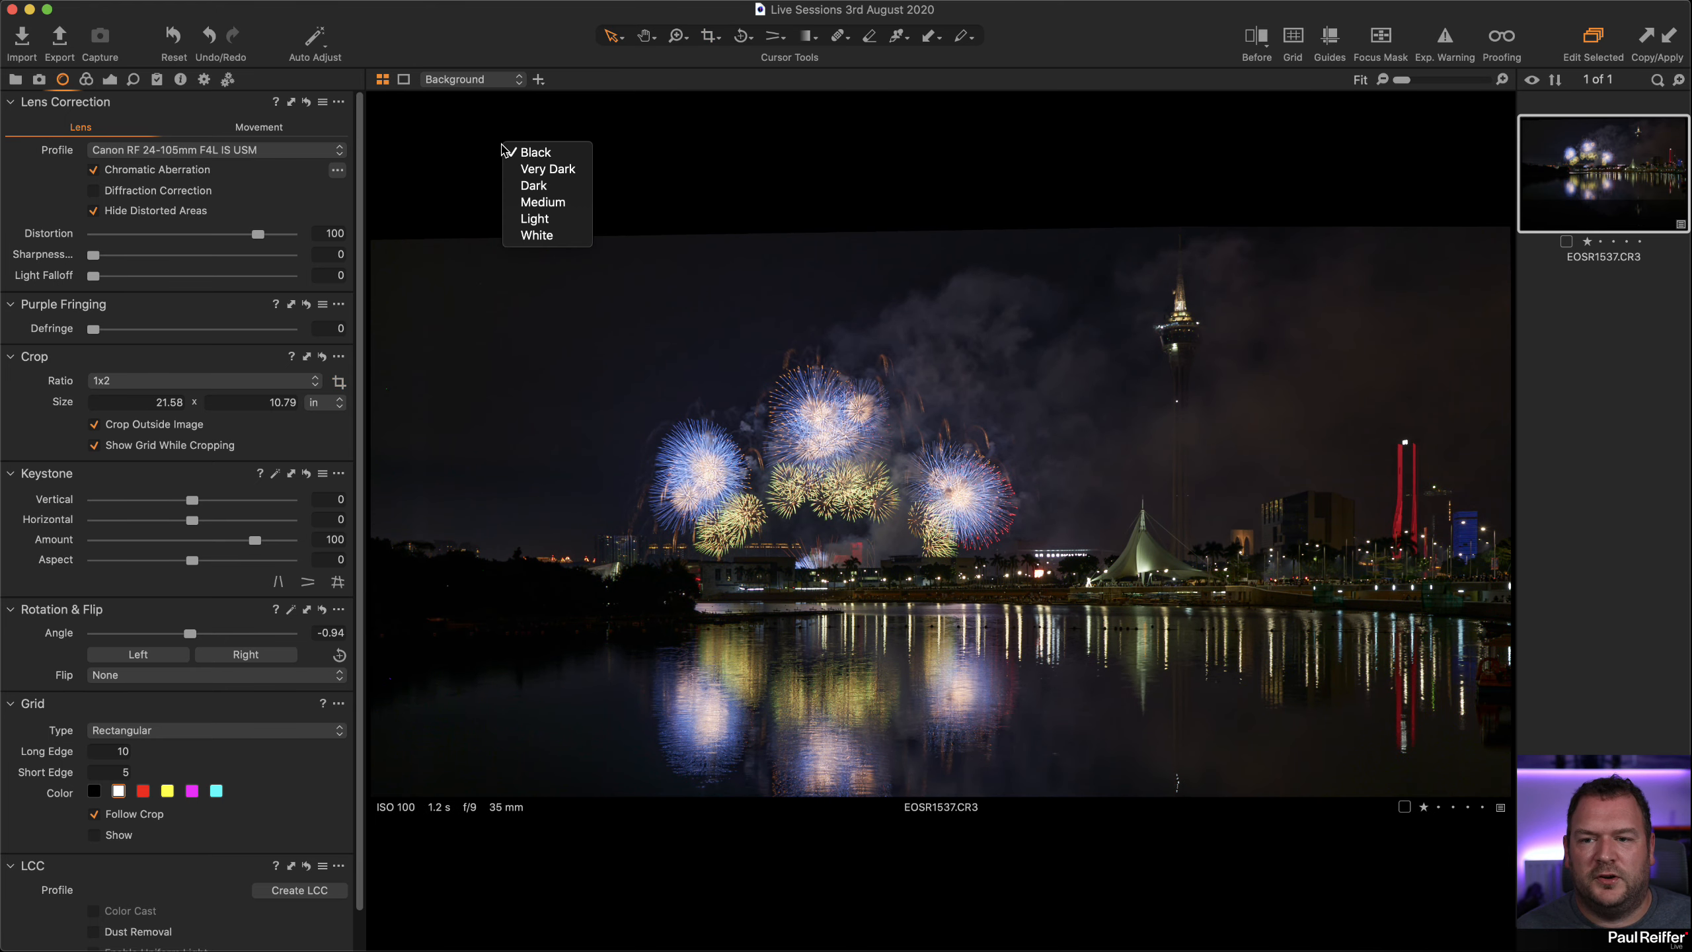
{"action": "left_click", "coordinate": [563, 220]}
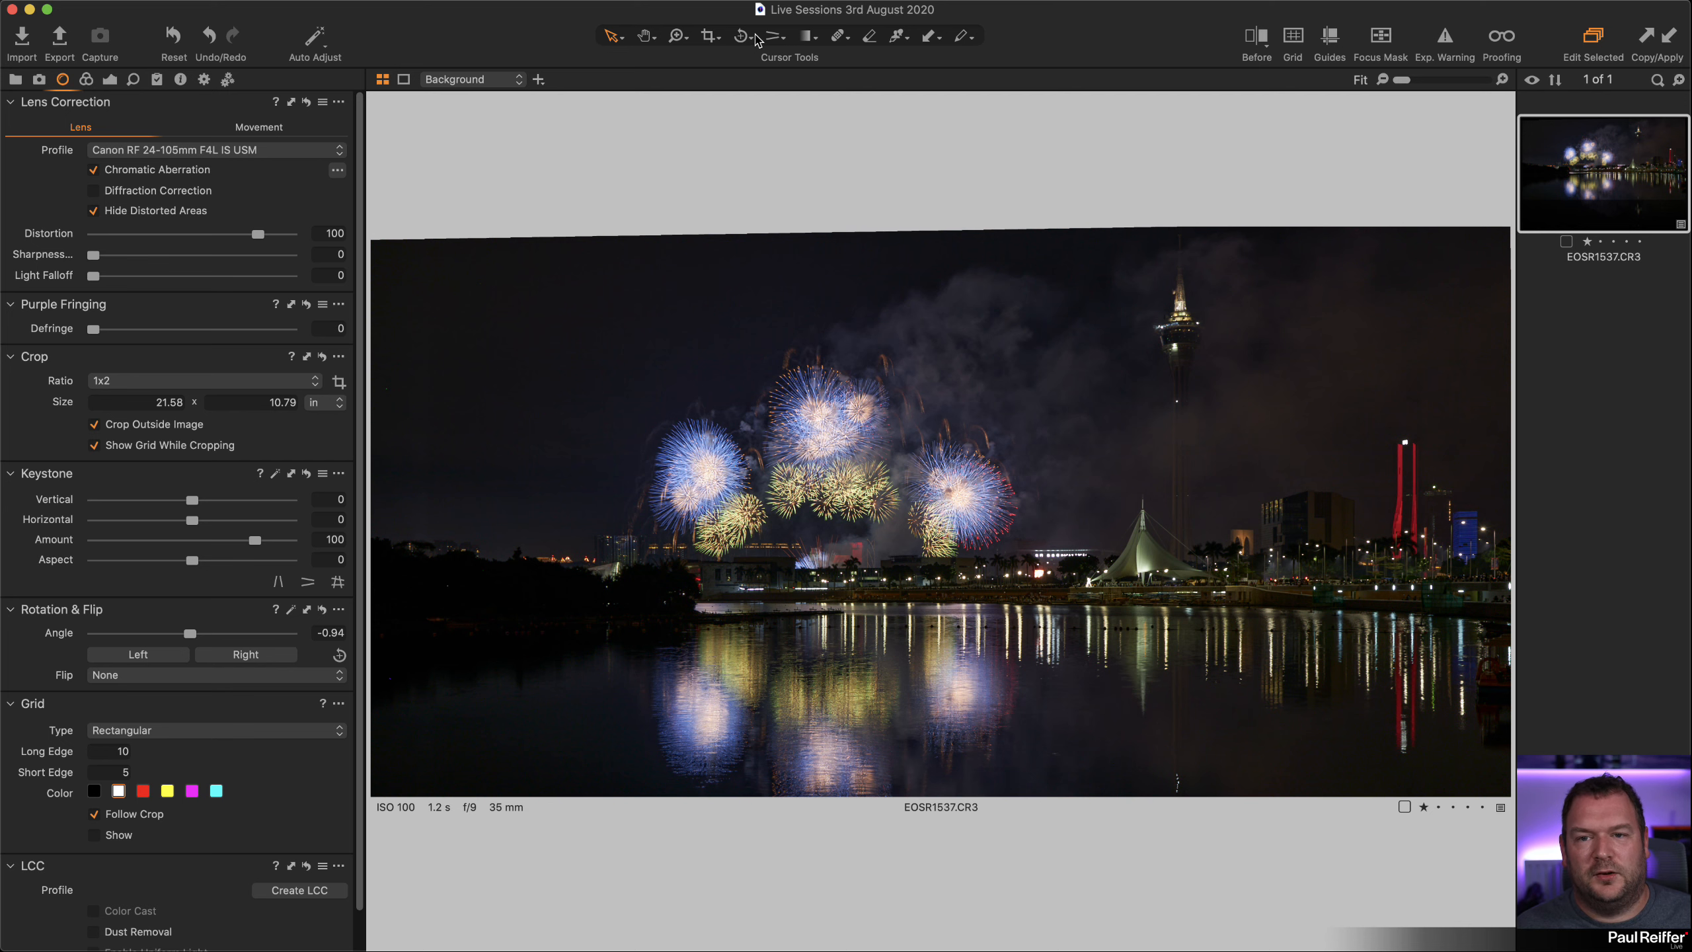
{"action": "left_click", "coordinate": [709, 35]}
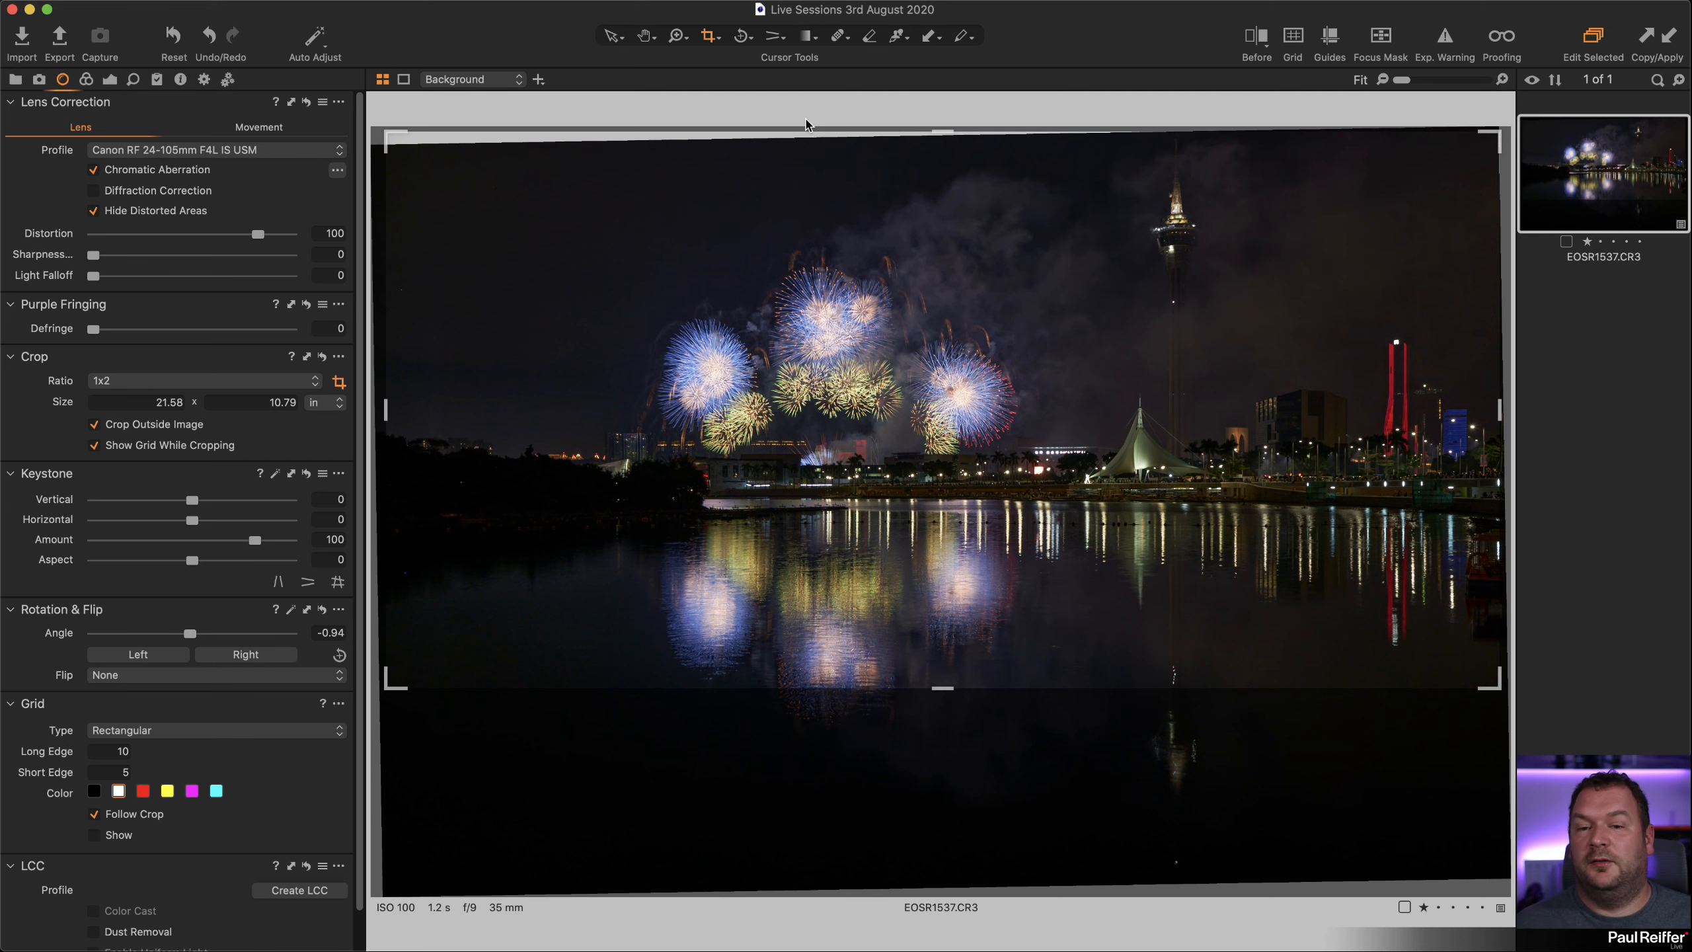
{"action": "left_click", "coordinate": [612, 37]}
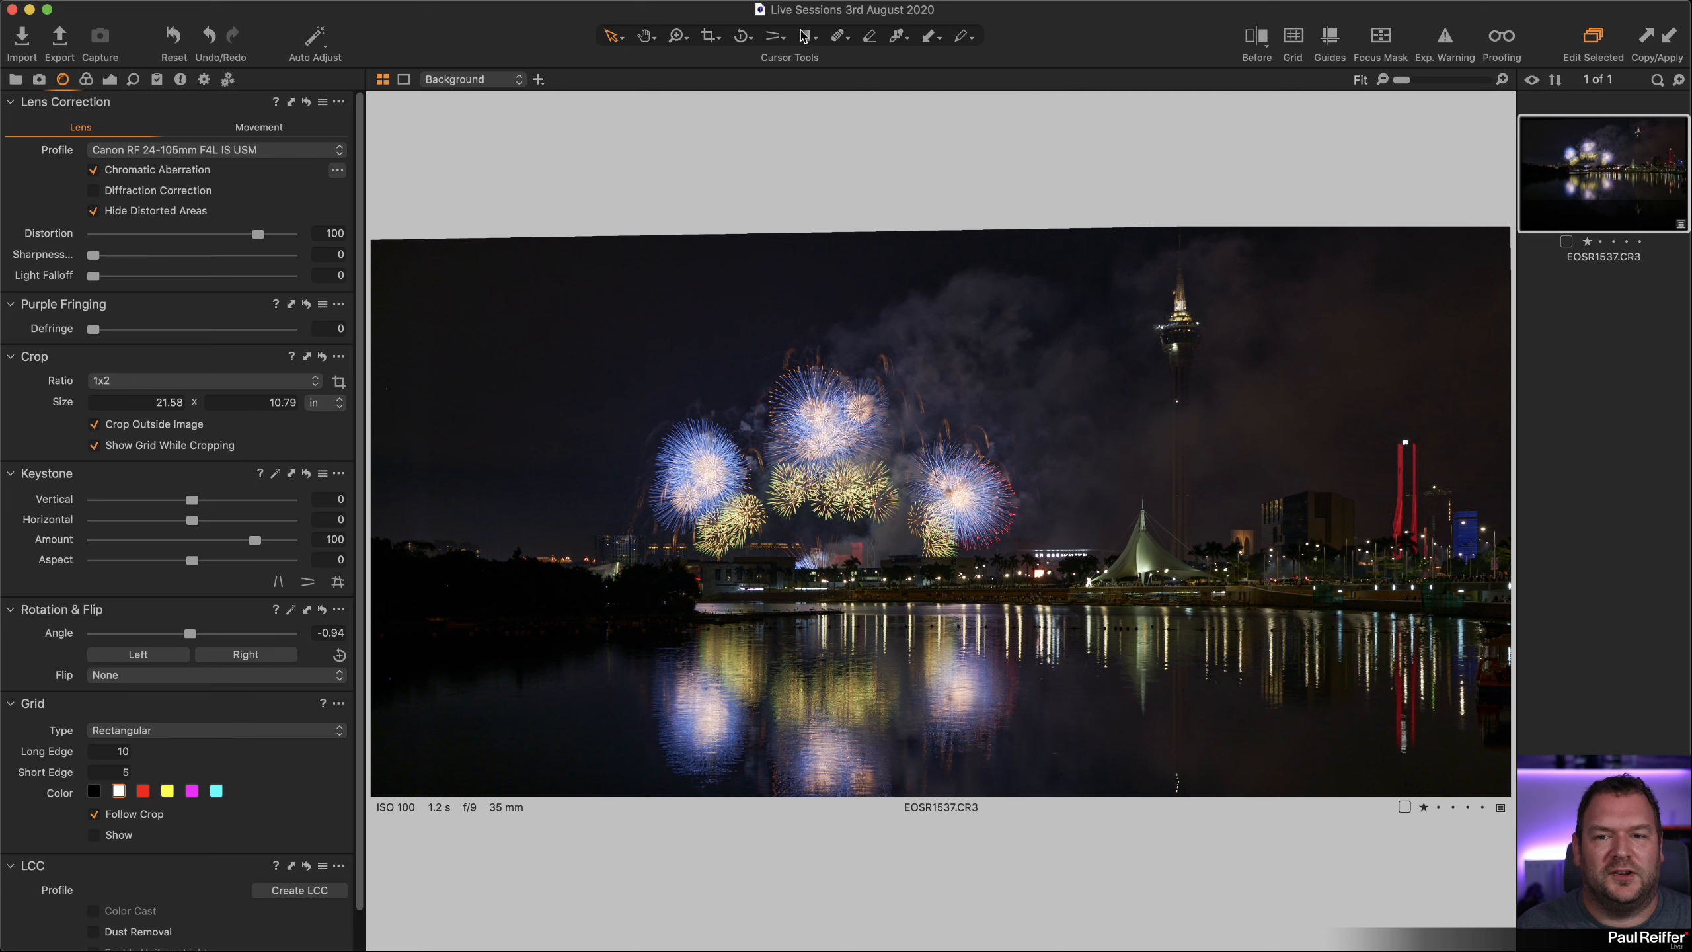
Apply a horizontal keystone correction of 12.38 by moving the two left-hand handles of the guide lines closer together
{"action": "left_click", "coordinate": [774, 36]}
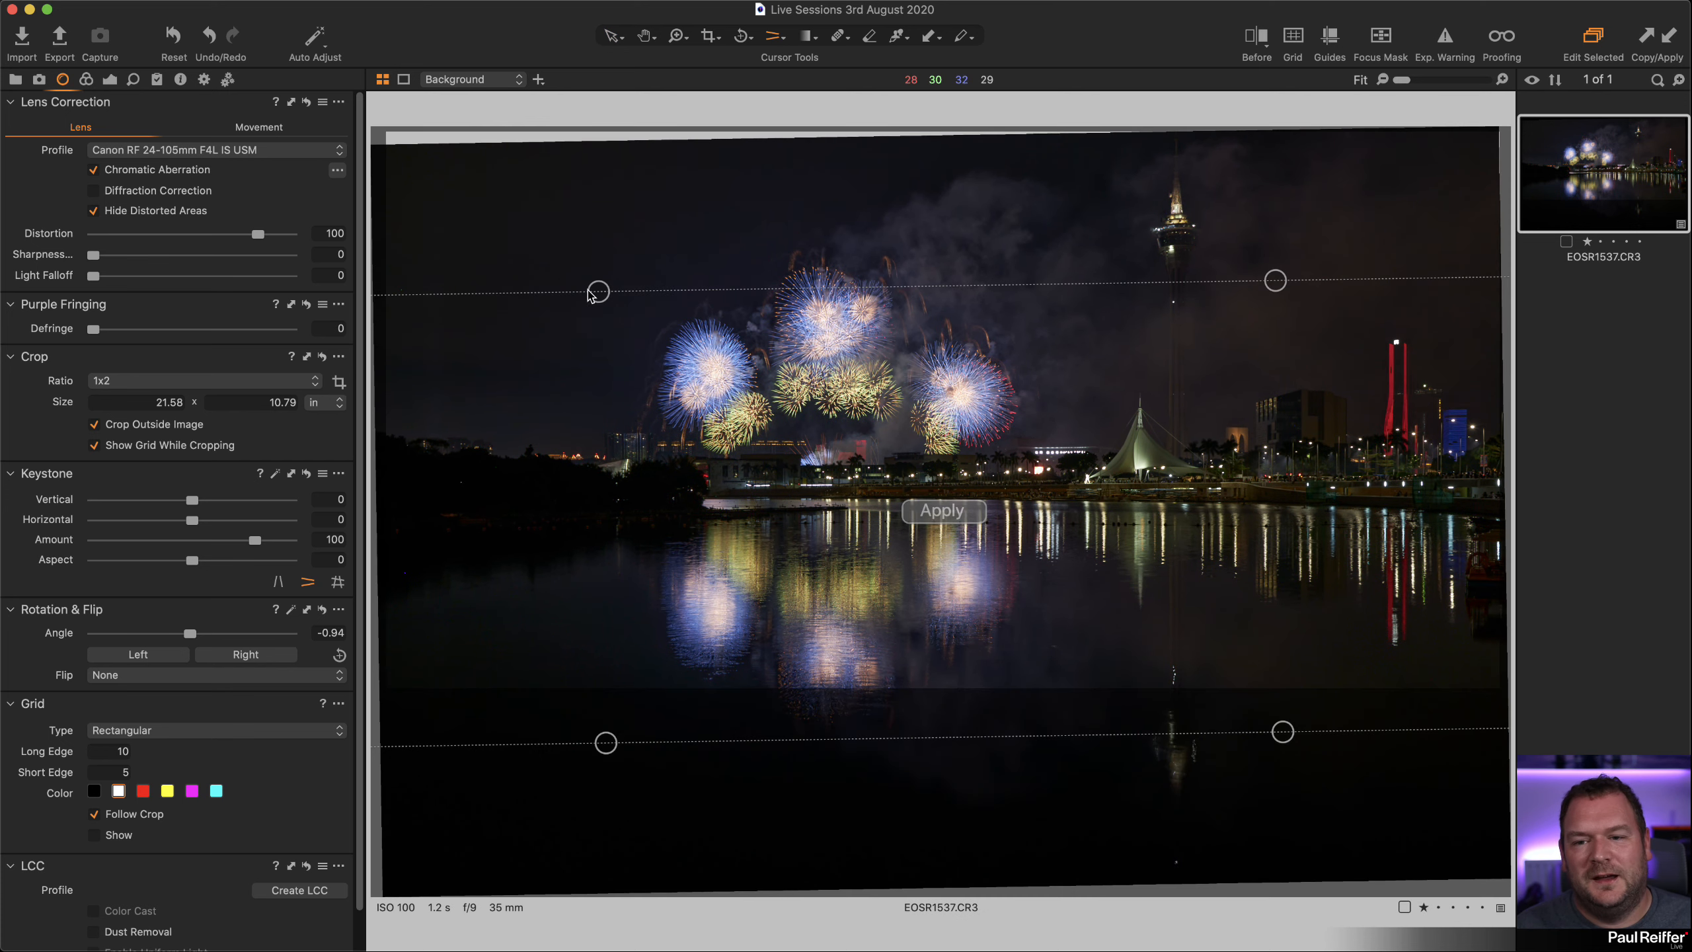
{"action": "left_click_drag", "start_coordinate": [598, 292], "coordinate": [598, 302]}
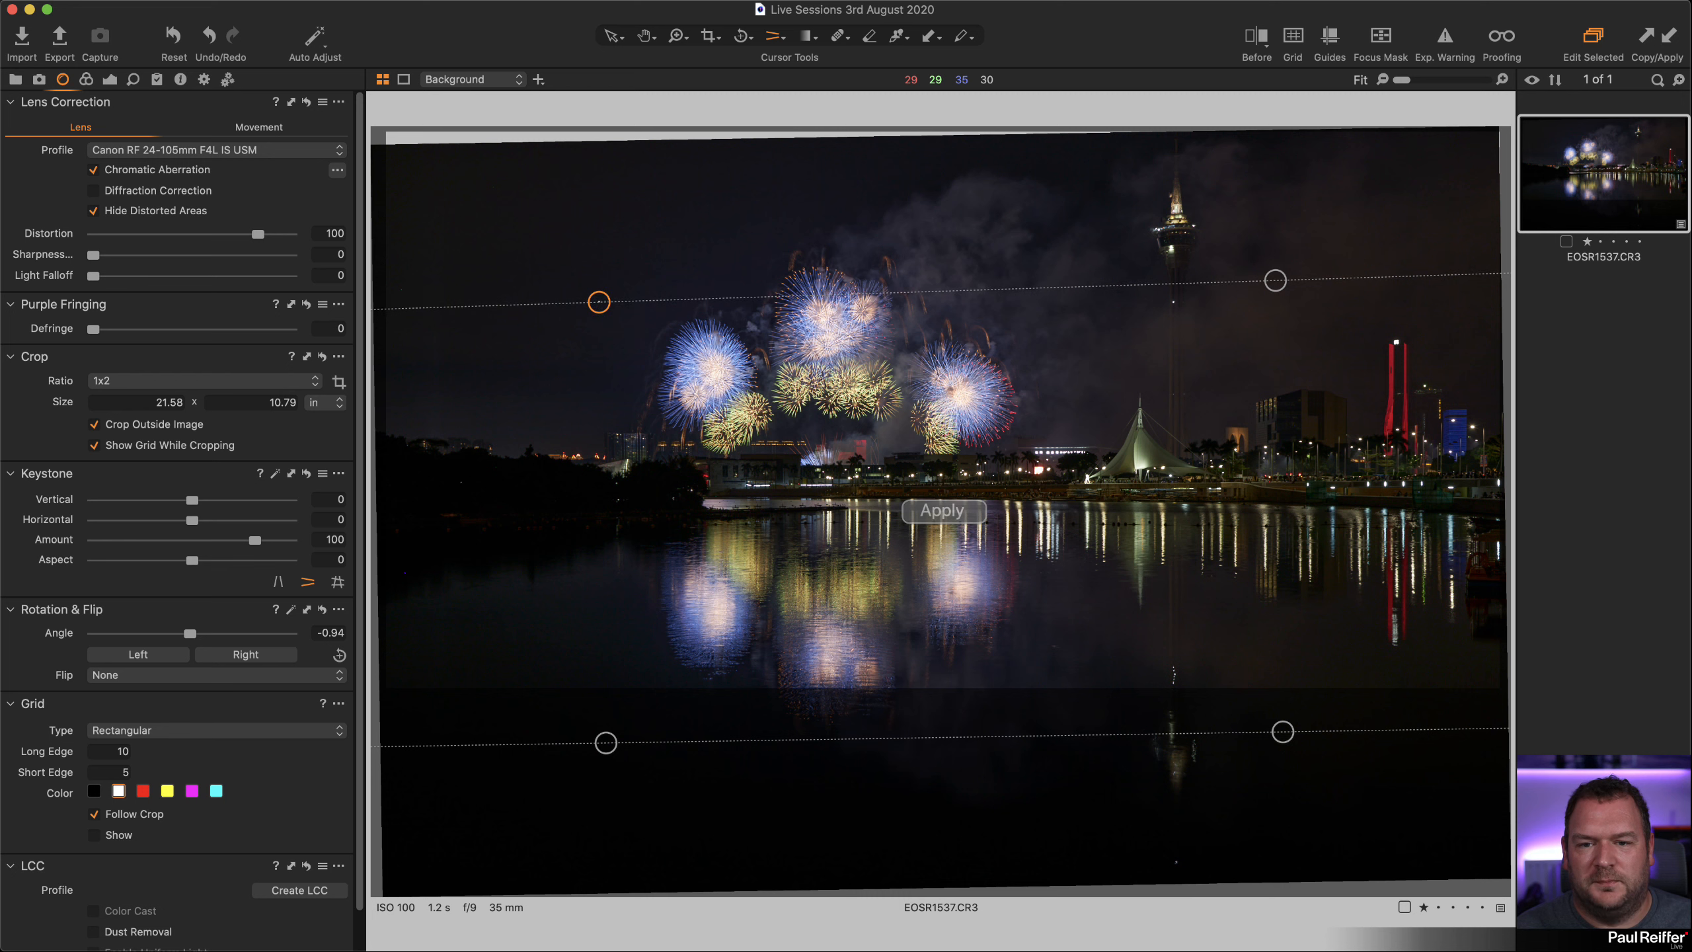
{"action": "left_click_drag", "start_coordinate": [605, 742], "coordinate": [606, 727]}
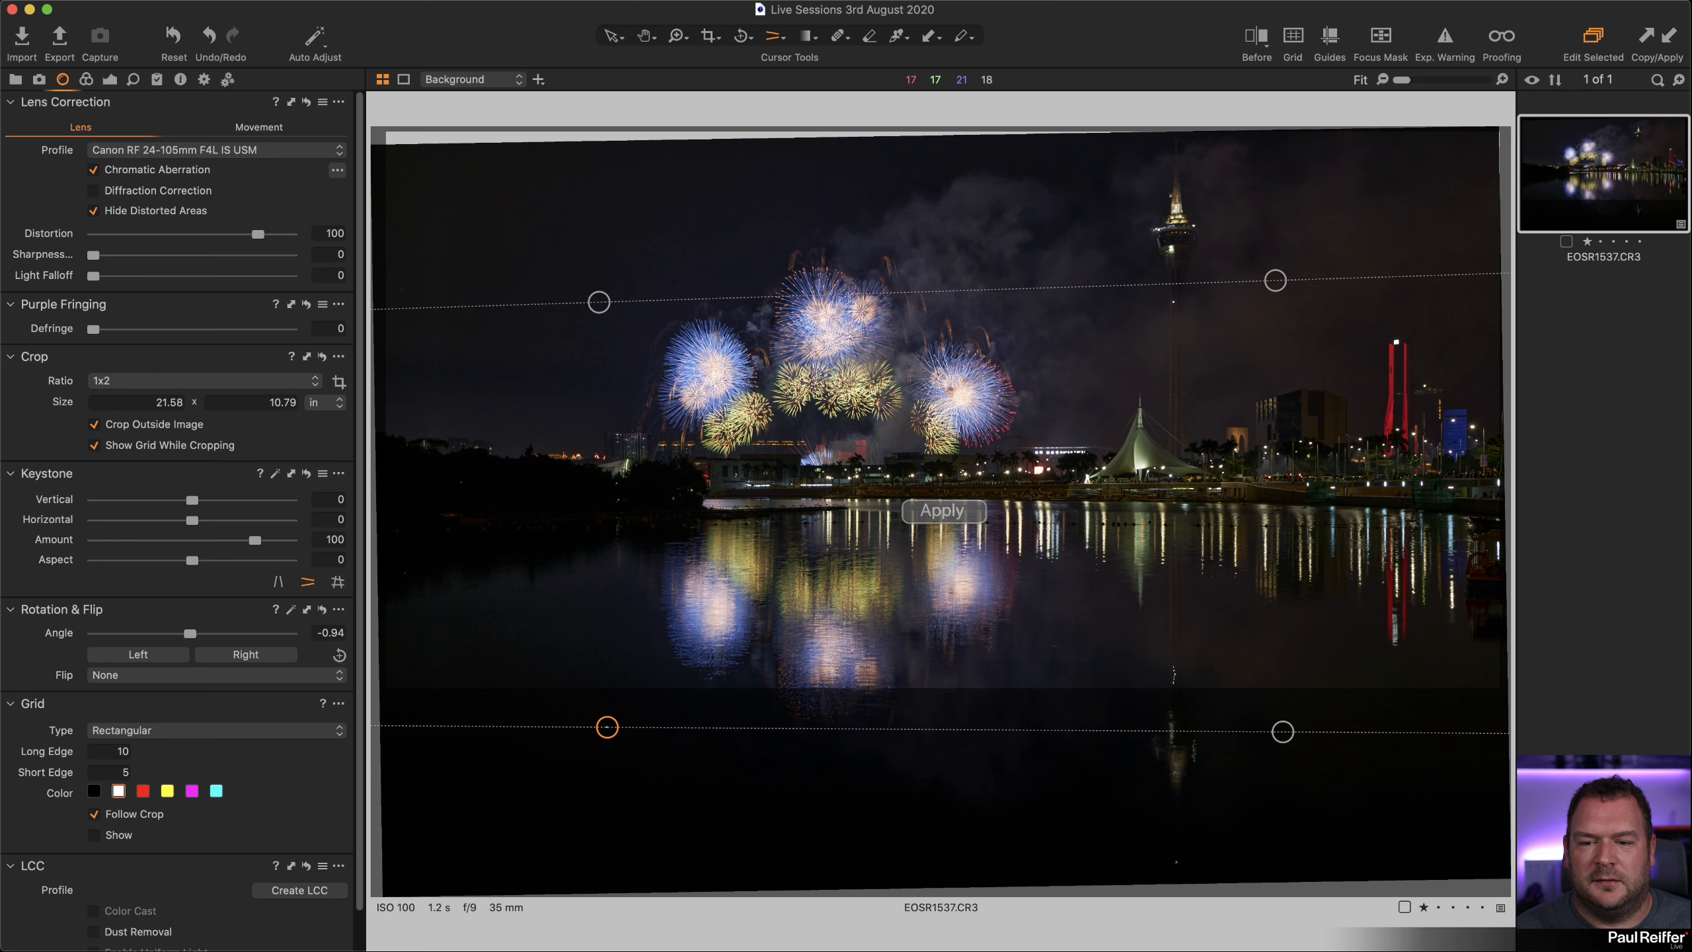
{"action": "left_click", "coordinate": [968, 511]}
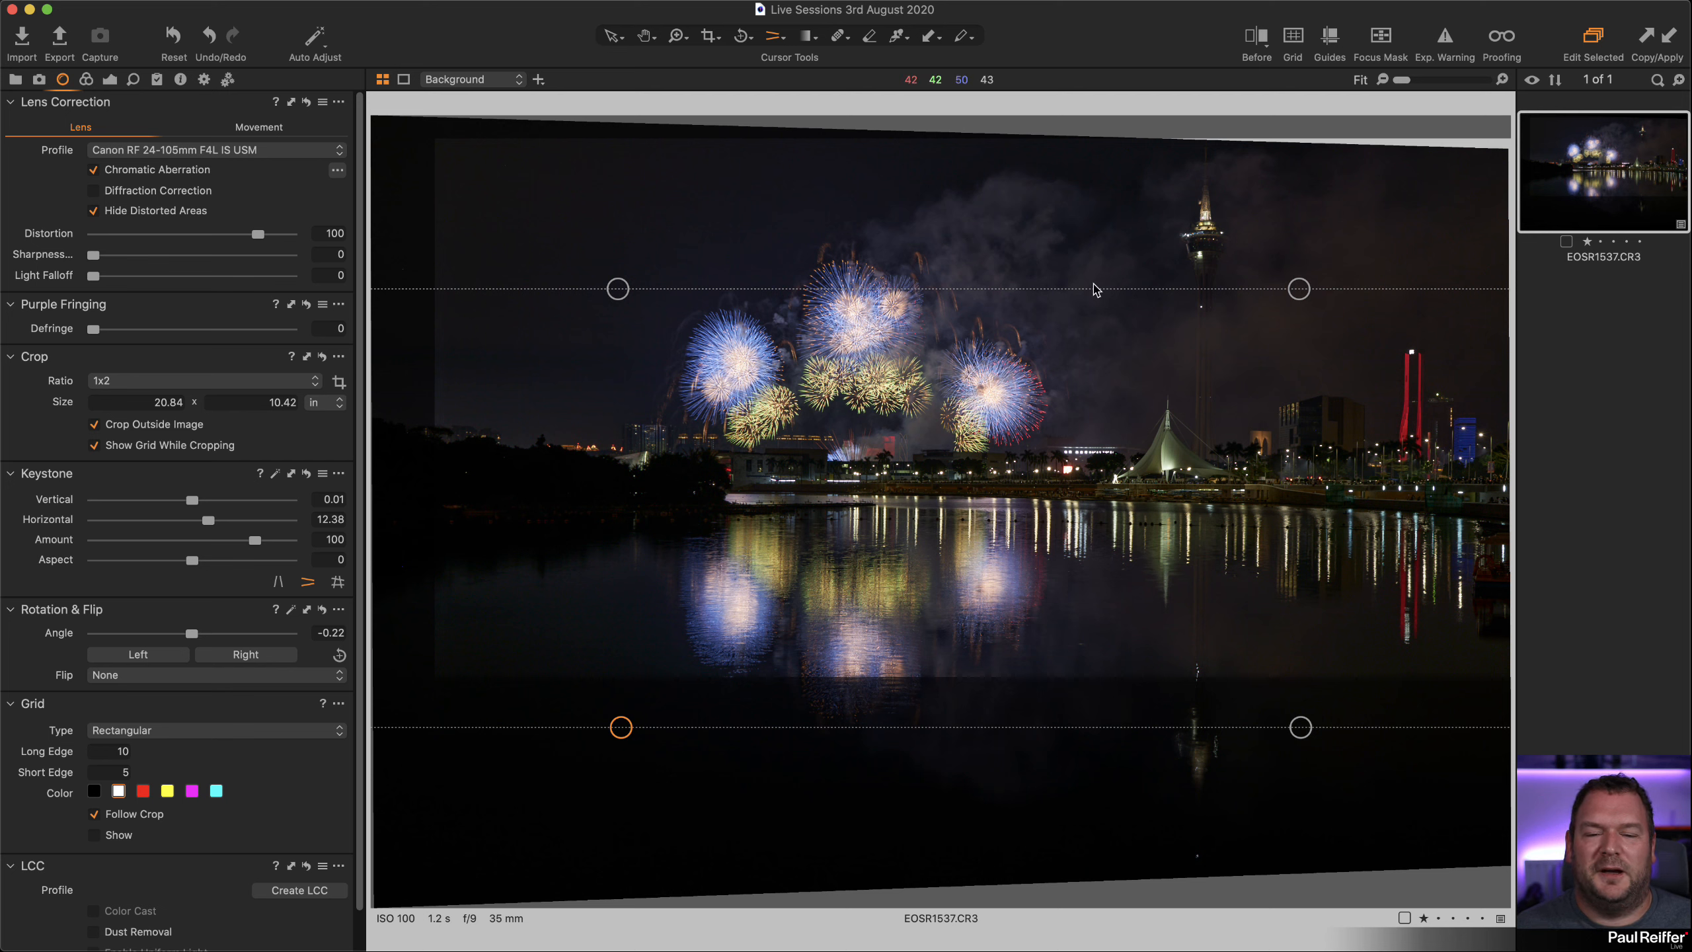
Refine the horizontal keystone correction to 6.04 by spreading the two left-hand guide handles slightly apart
{"action": "left_click_drag", "start_coordinate": [622, 289], "coordinate": [624, 285]}
{"action": "left_click_drag", "start_coordinate": [621, 726], "coordinate": [619, 737]}
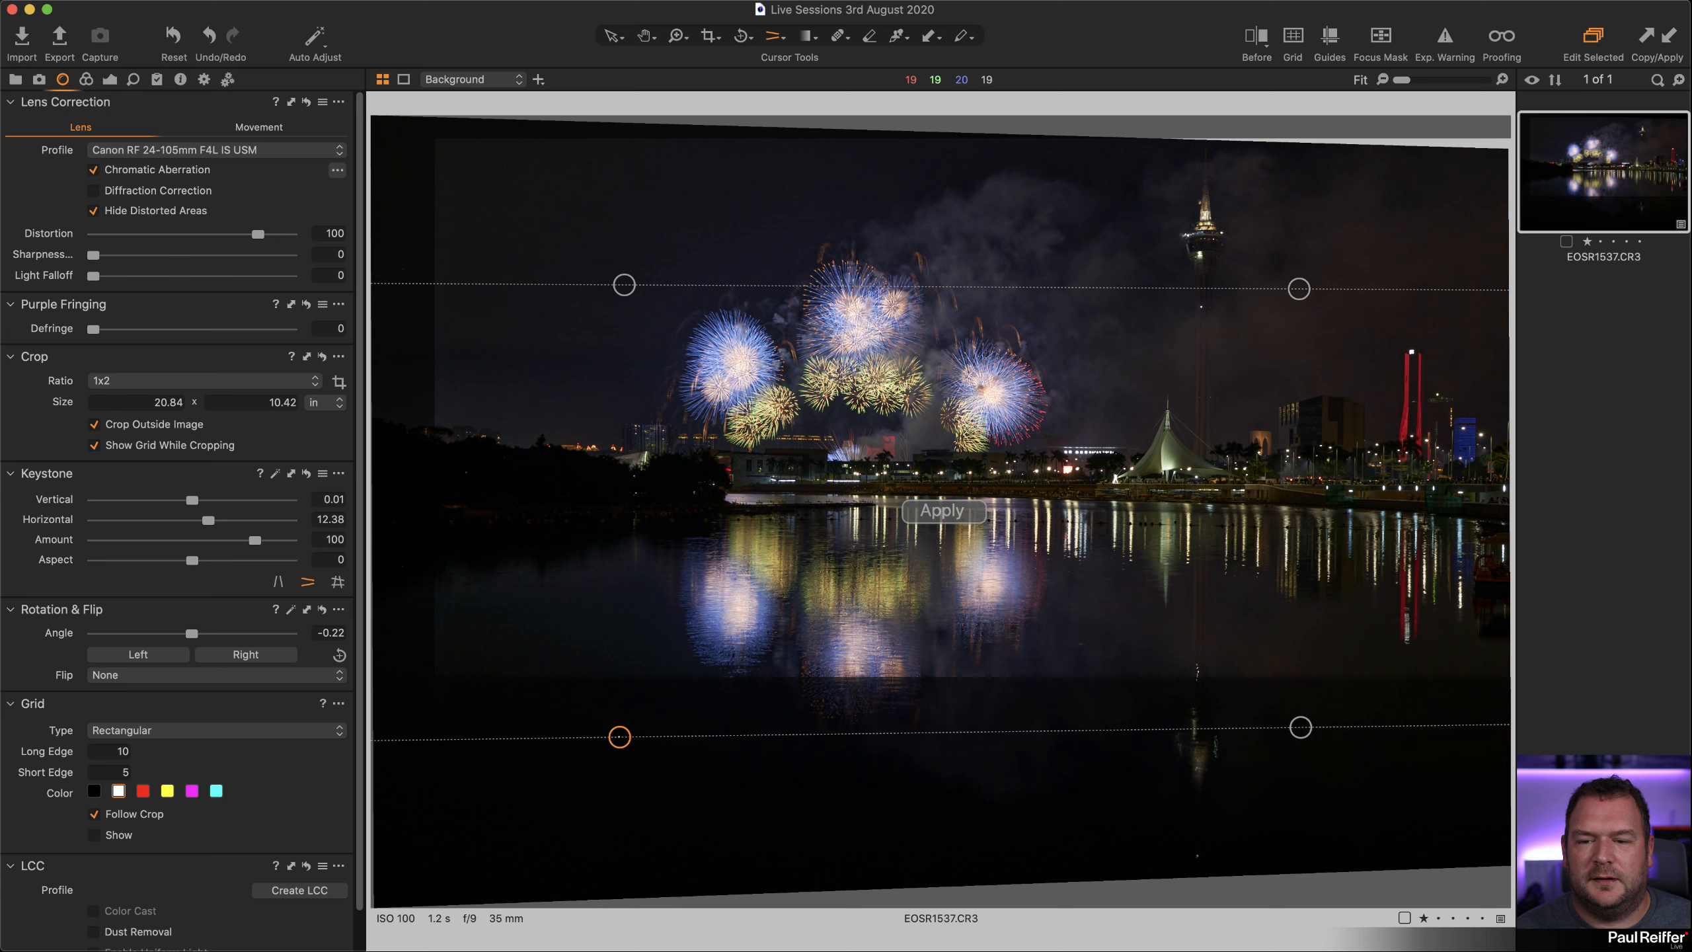
{"action": "left_click", "coordinate": [935, 512]}
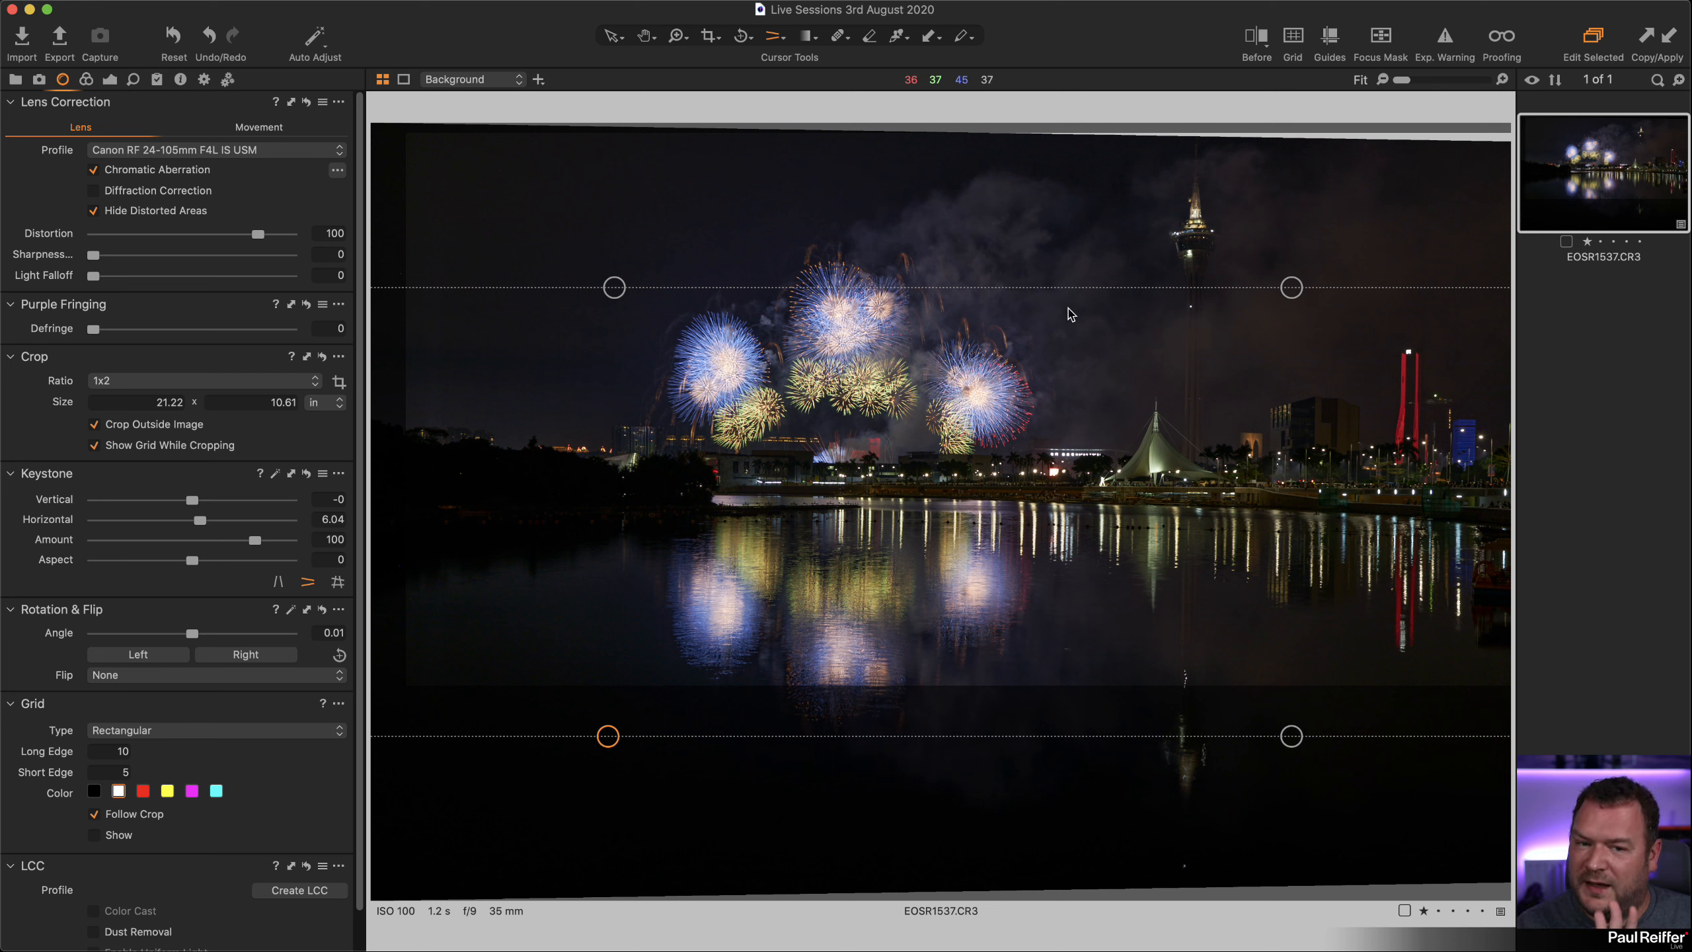
Refine the horizontal keystone correction to 2.9 by raising the upper-left guide handle slightly, and leave the Keystone tool
{"action": "left_click_drag", "start_coordinate": [614, 288], "coordinate": [617, 280]}
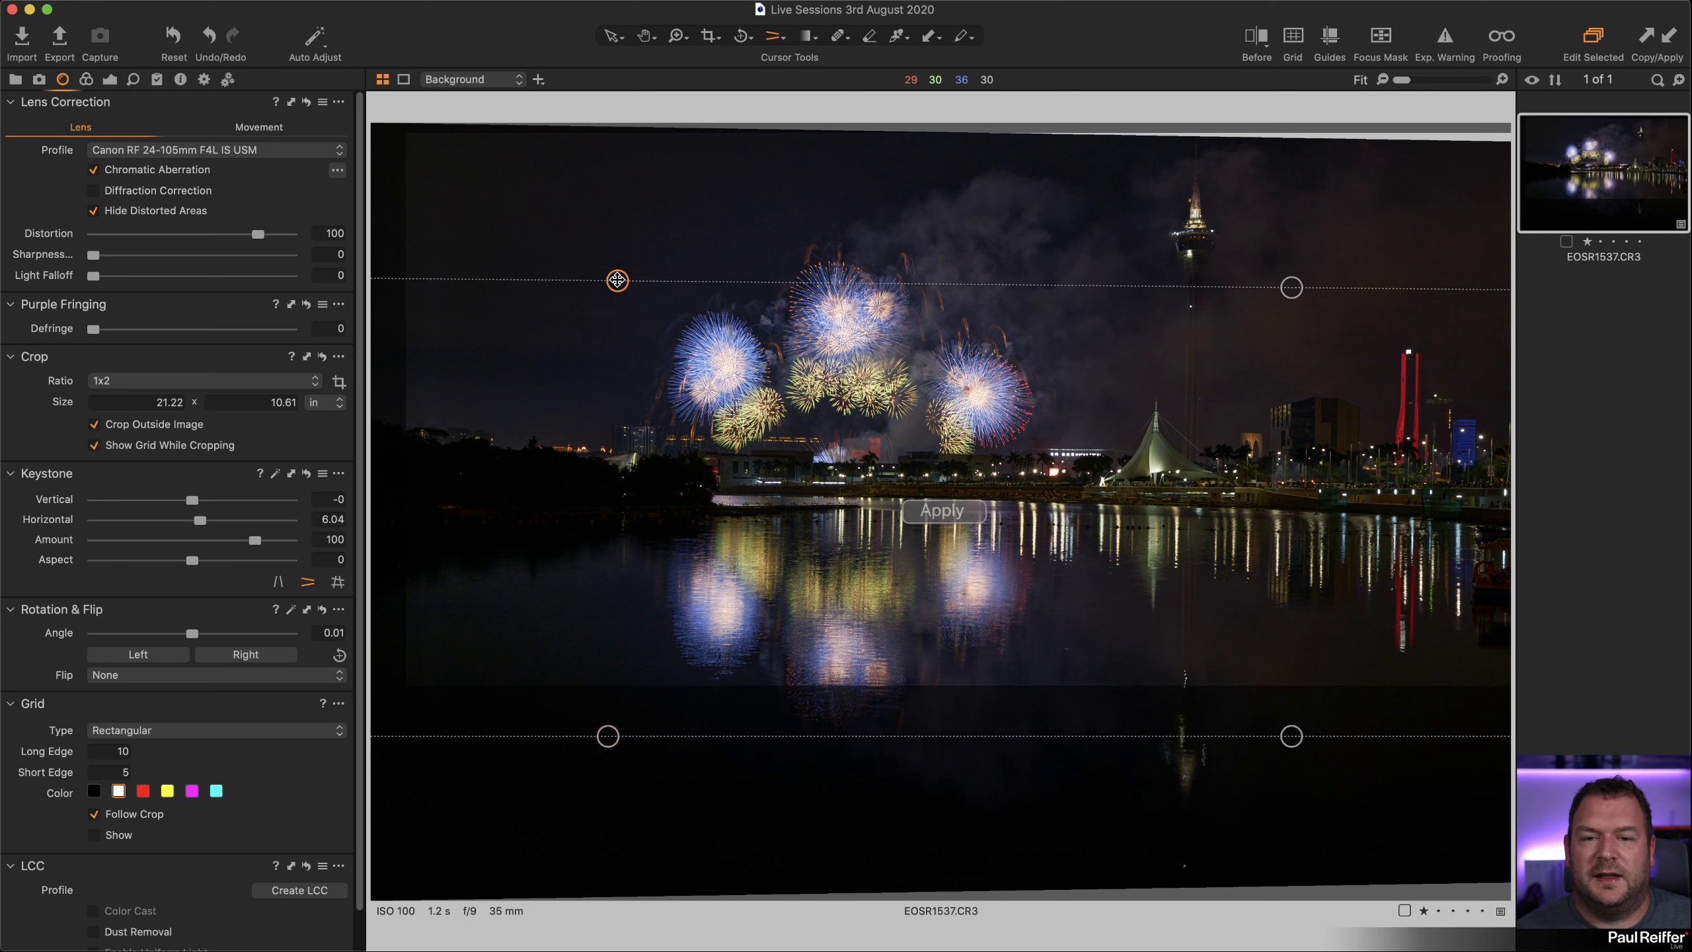
{"action": "left_click", "coordinate": [962, 518]}
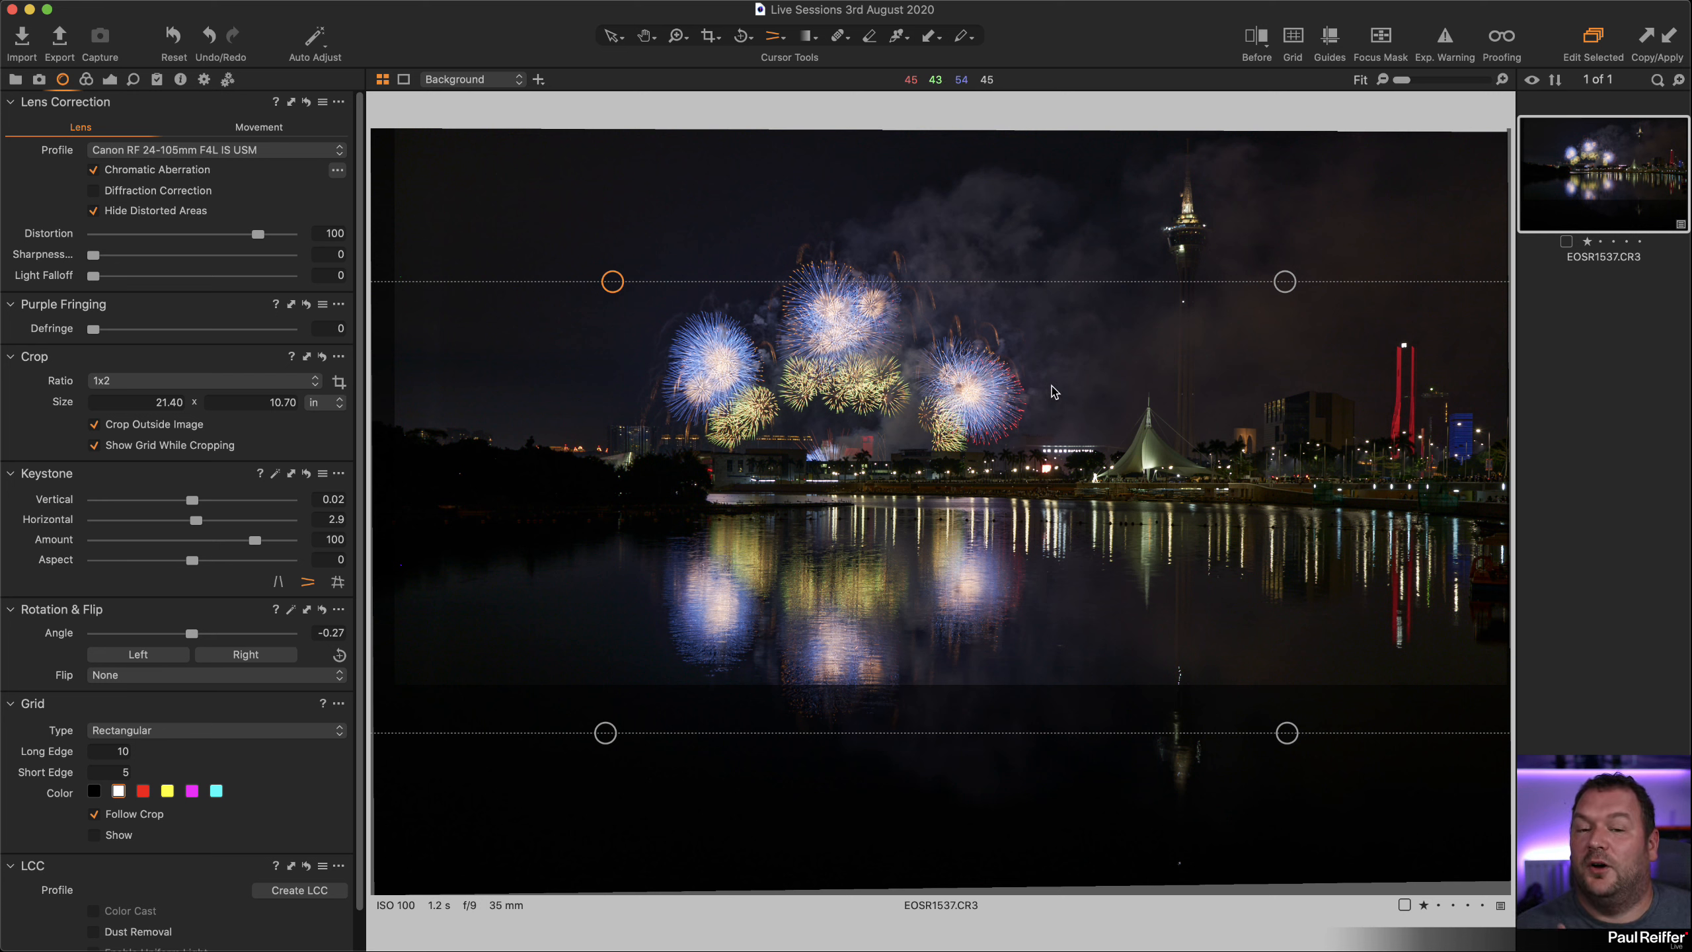
{"action": "left_click", "coordinate": [611, 36]}
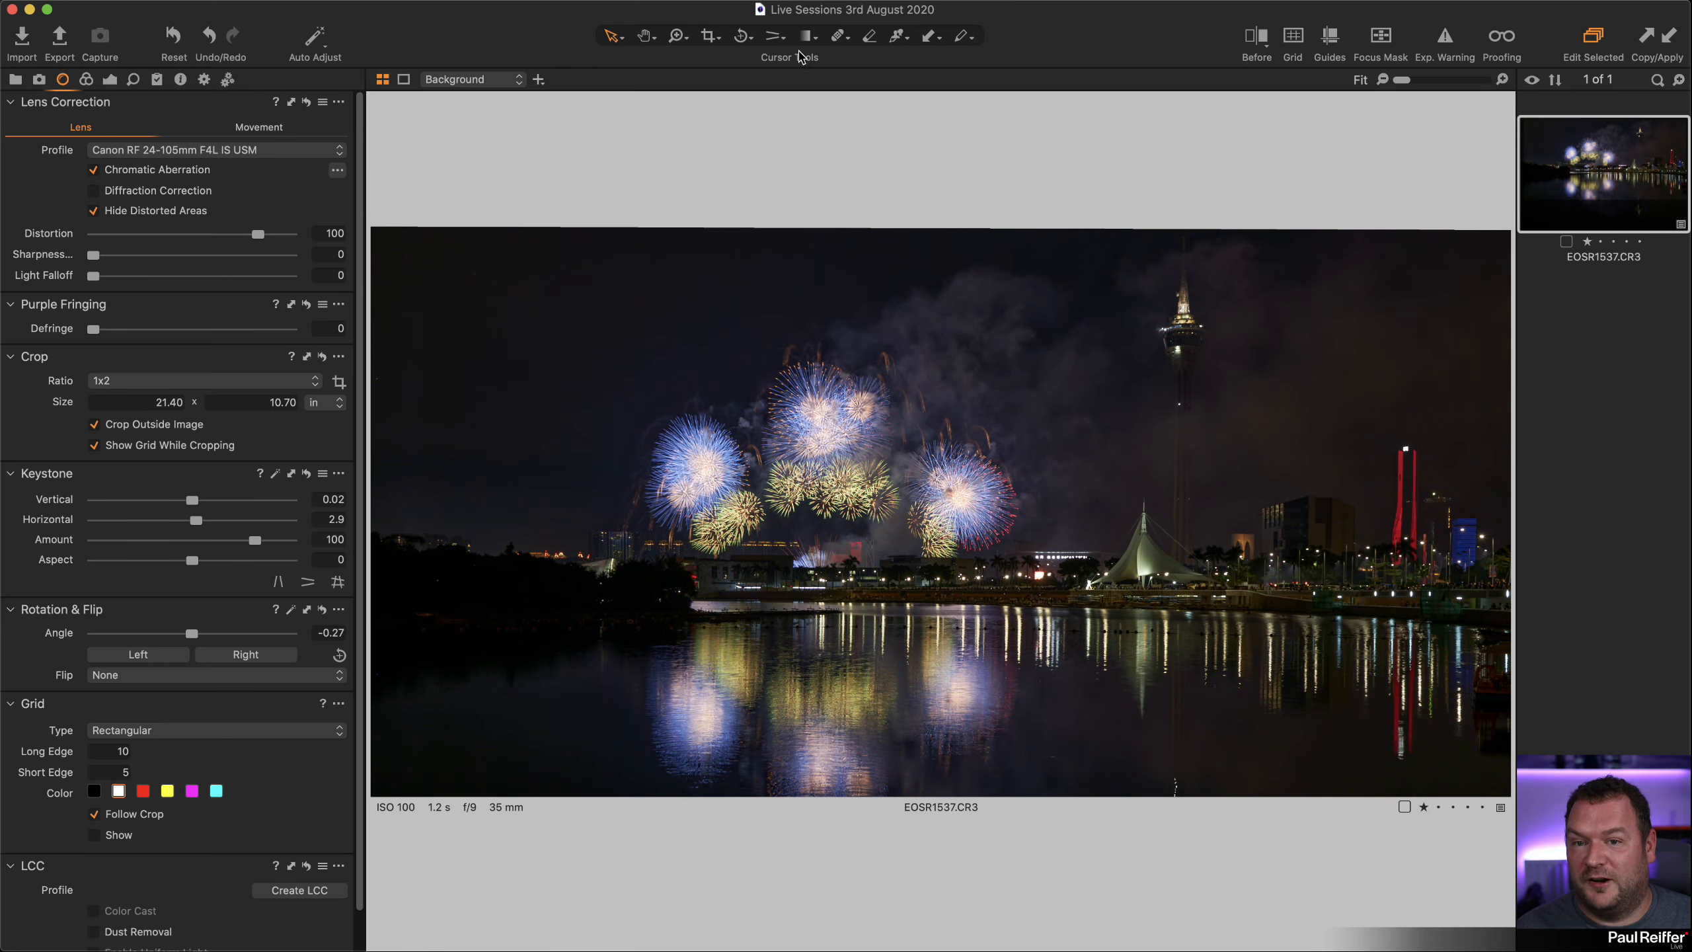
Change the viewer background to Very Dark, and settle on Black
{"action": "right_click", "coordinate": [664, 132]}
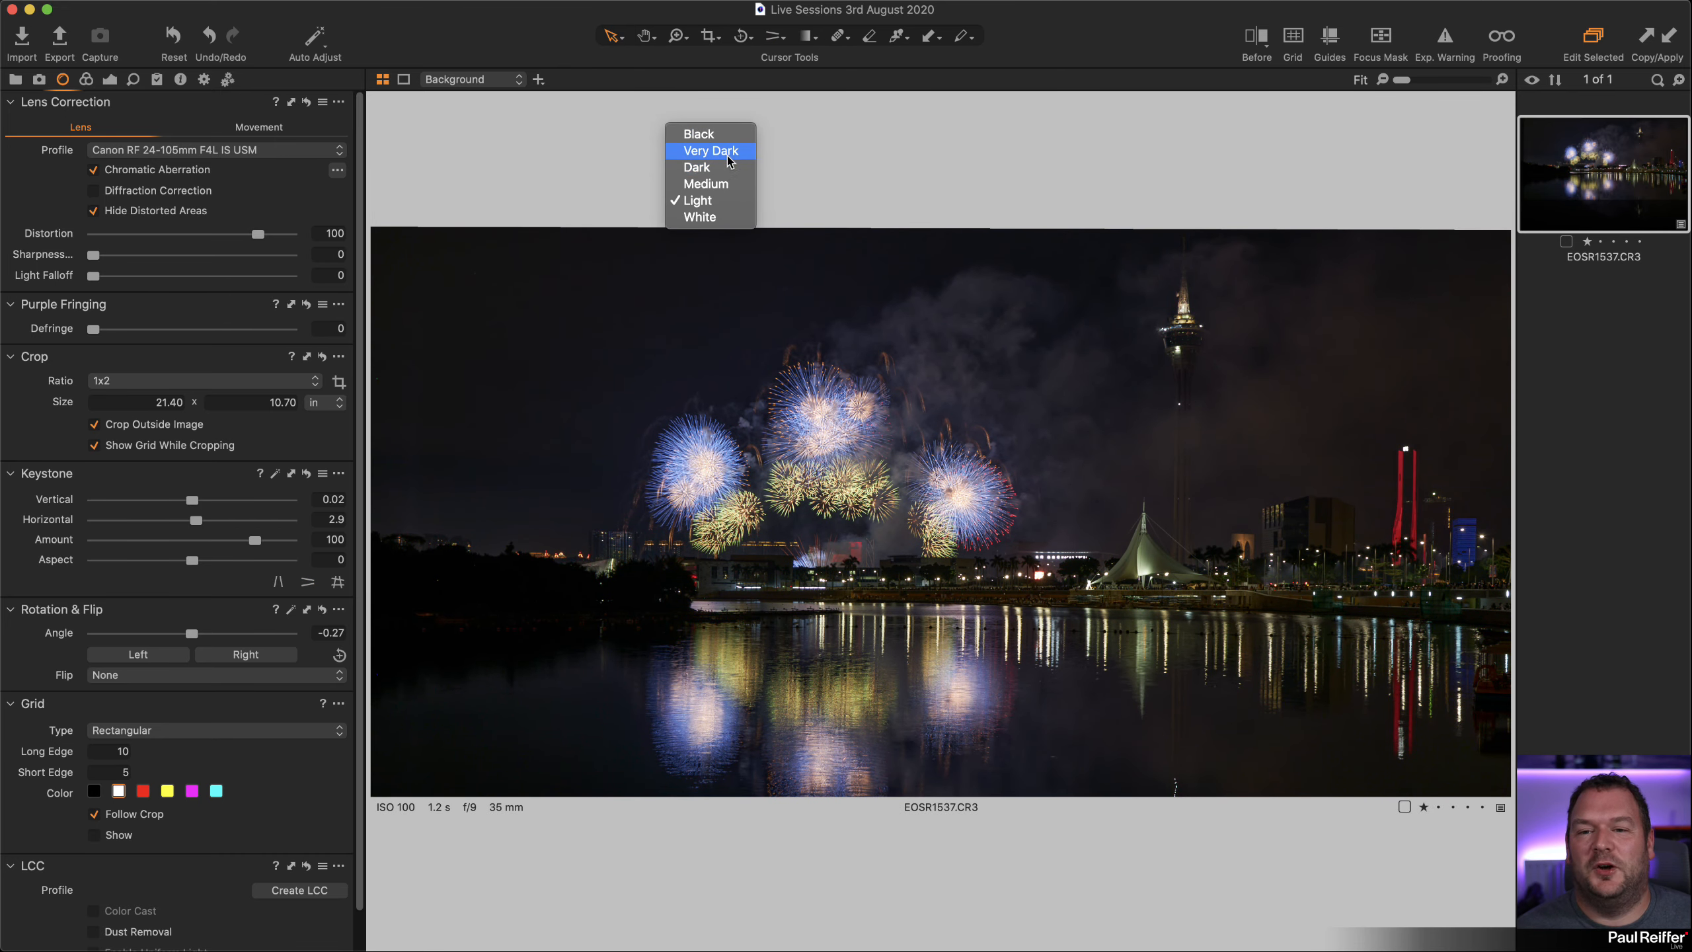
{"action": "left_click", "coordinate": [730, 152]}
{"action": "right_click", "coordinate": [772, 172]}
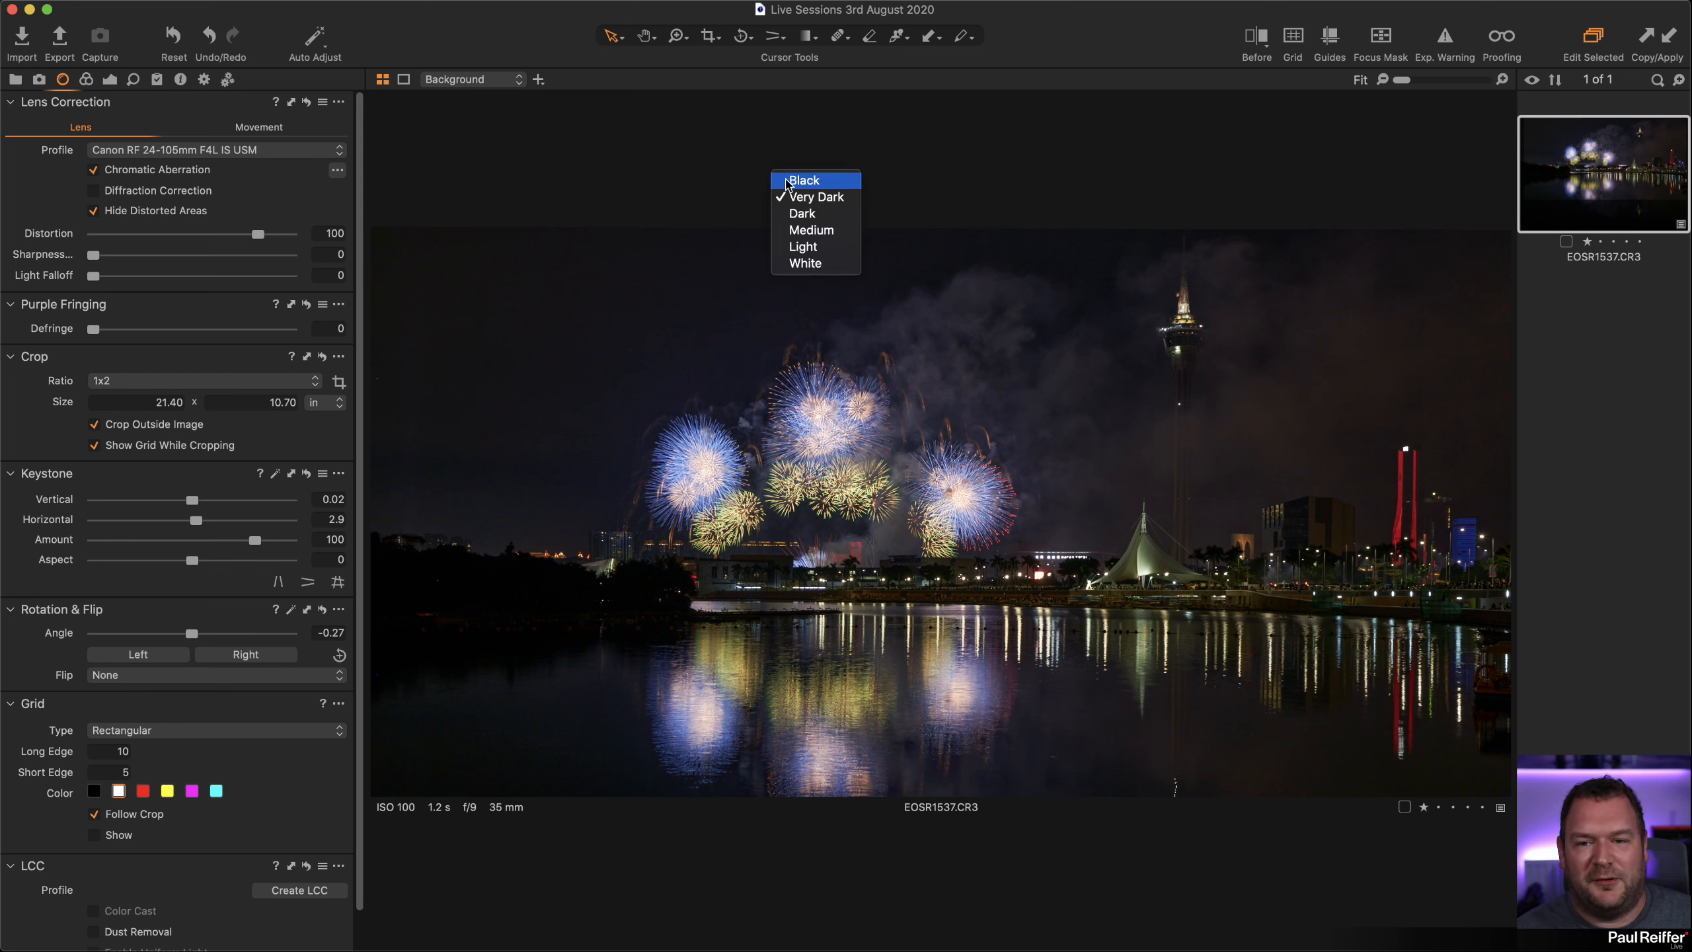
{"action": "left_click", "coordinate": [807, 181]}
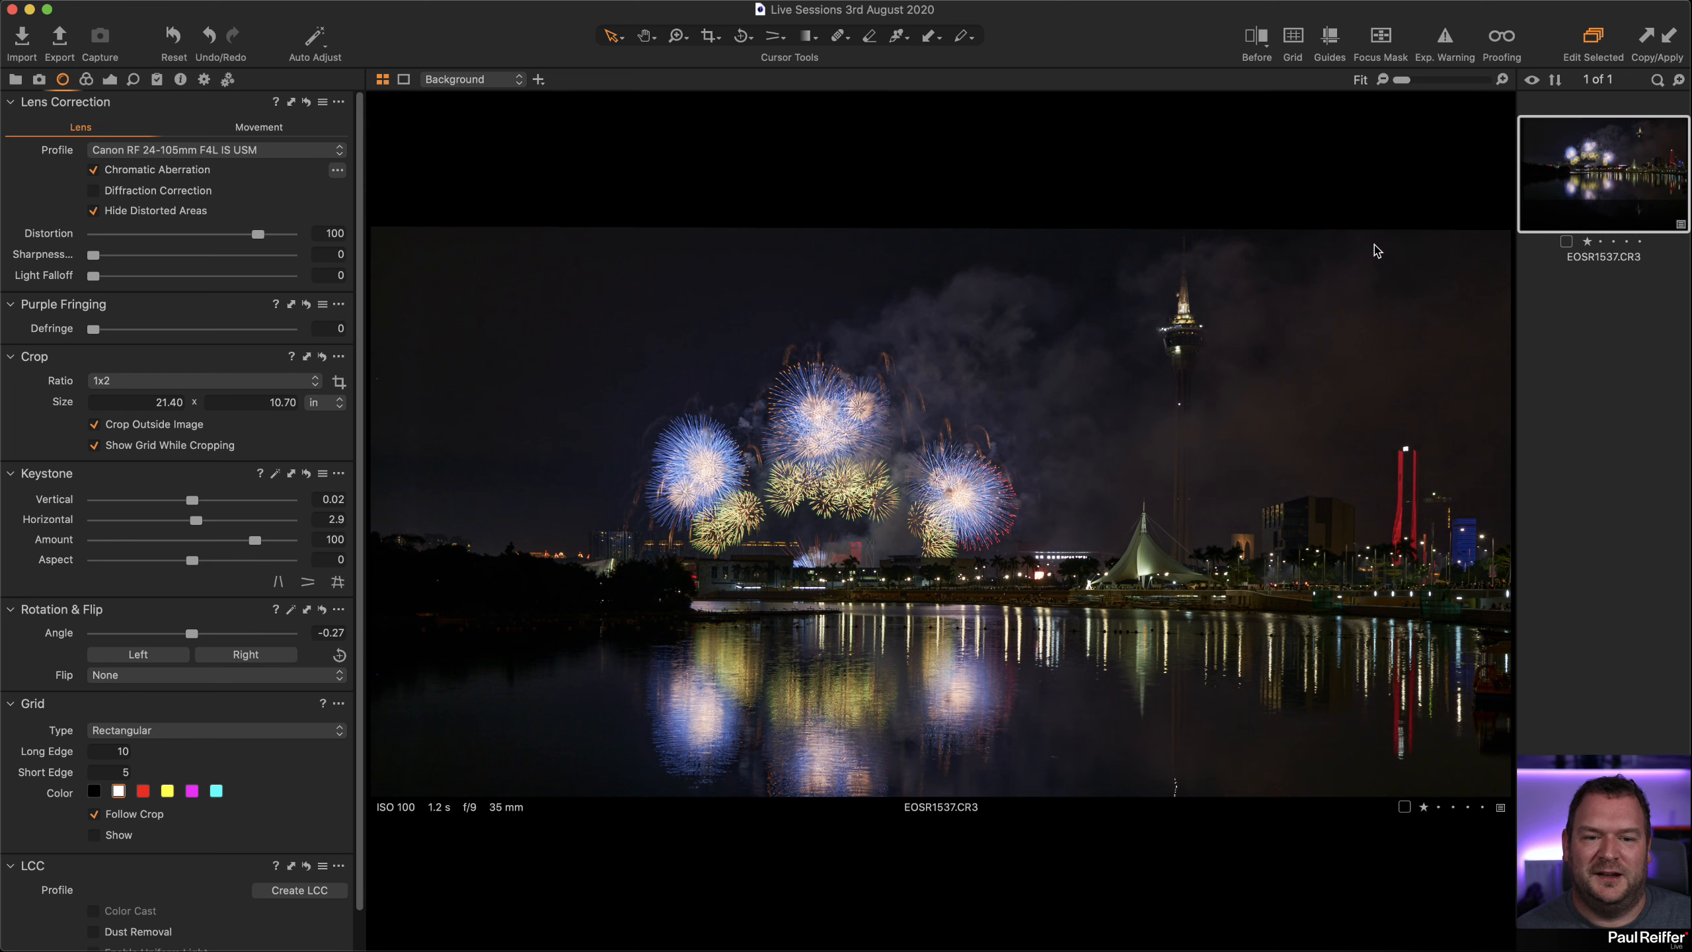
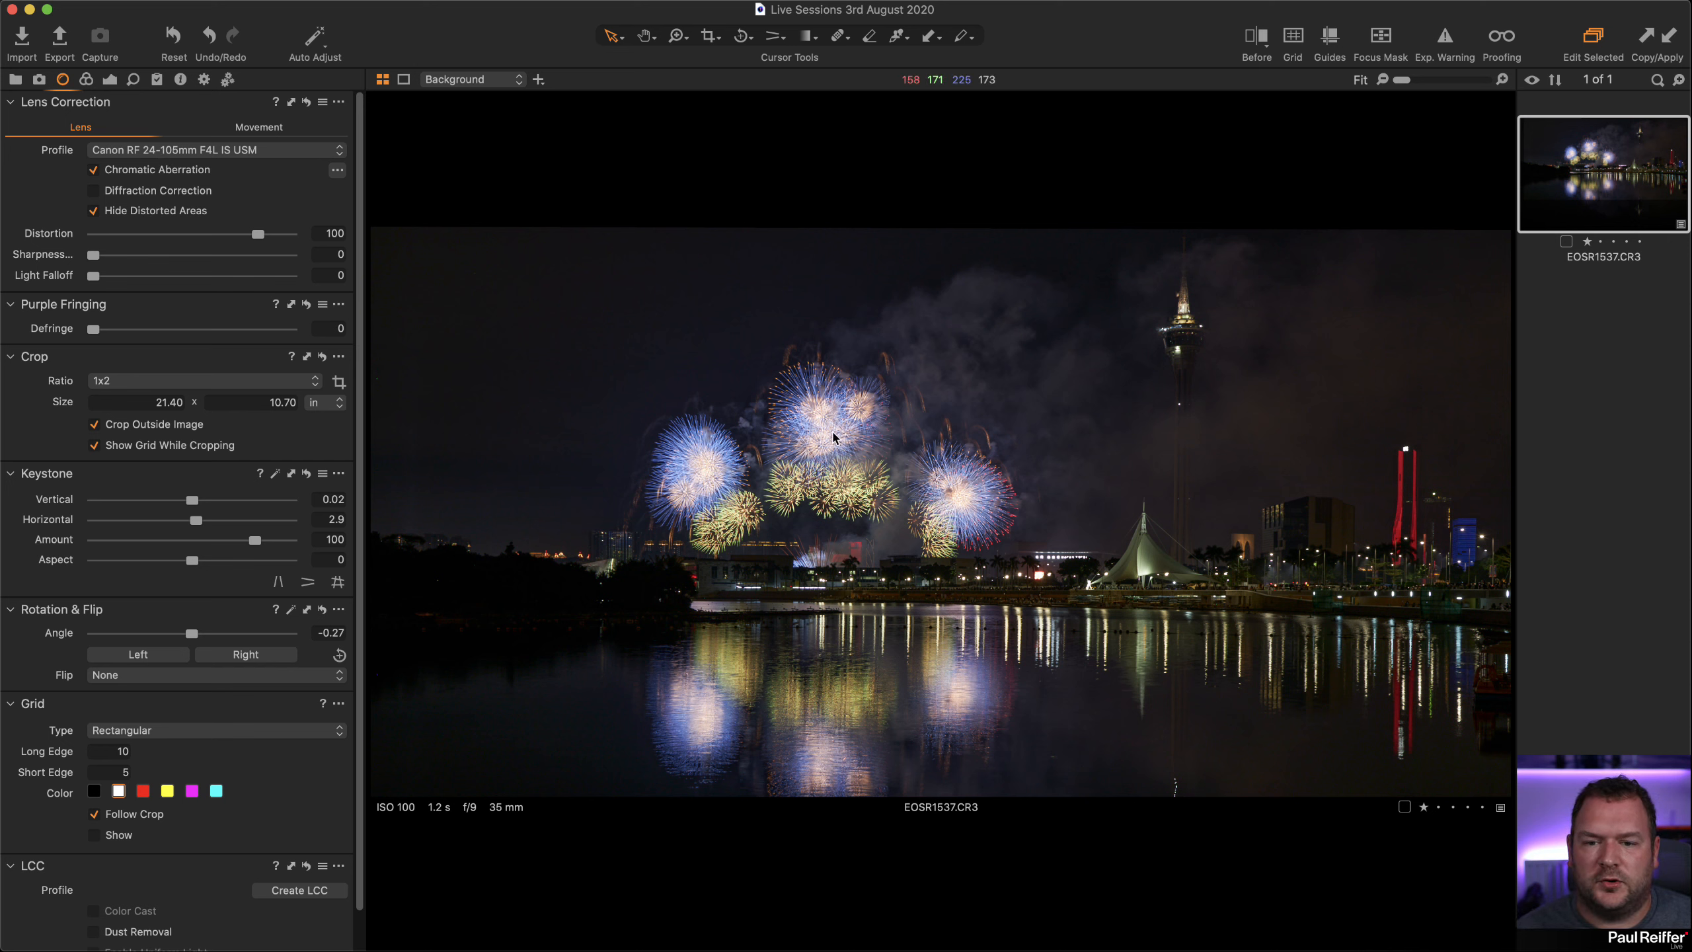
Examine the fireworks up close and reset all High Dynamic Range adjustments on the photo
{"action": "key", "text": "z"}
{"action": "left_click_drag", "start_coordinate": [679, 342], "coordinate": [999, 530]}
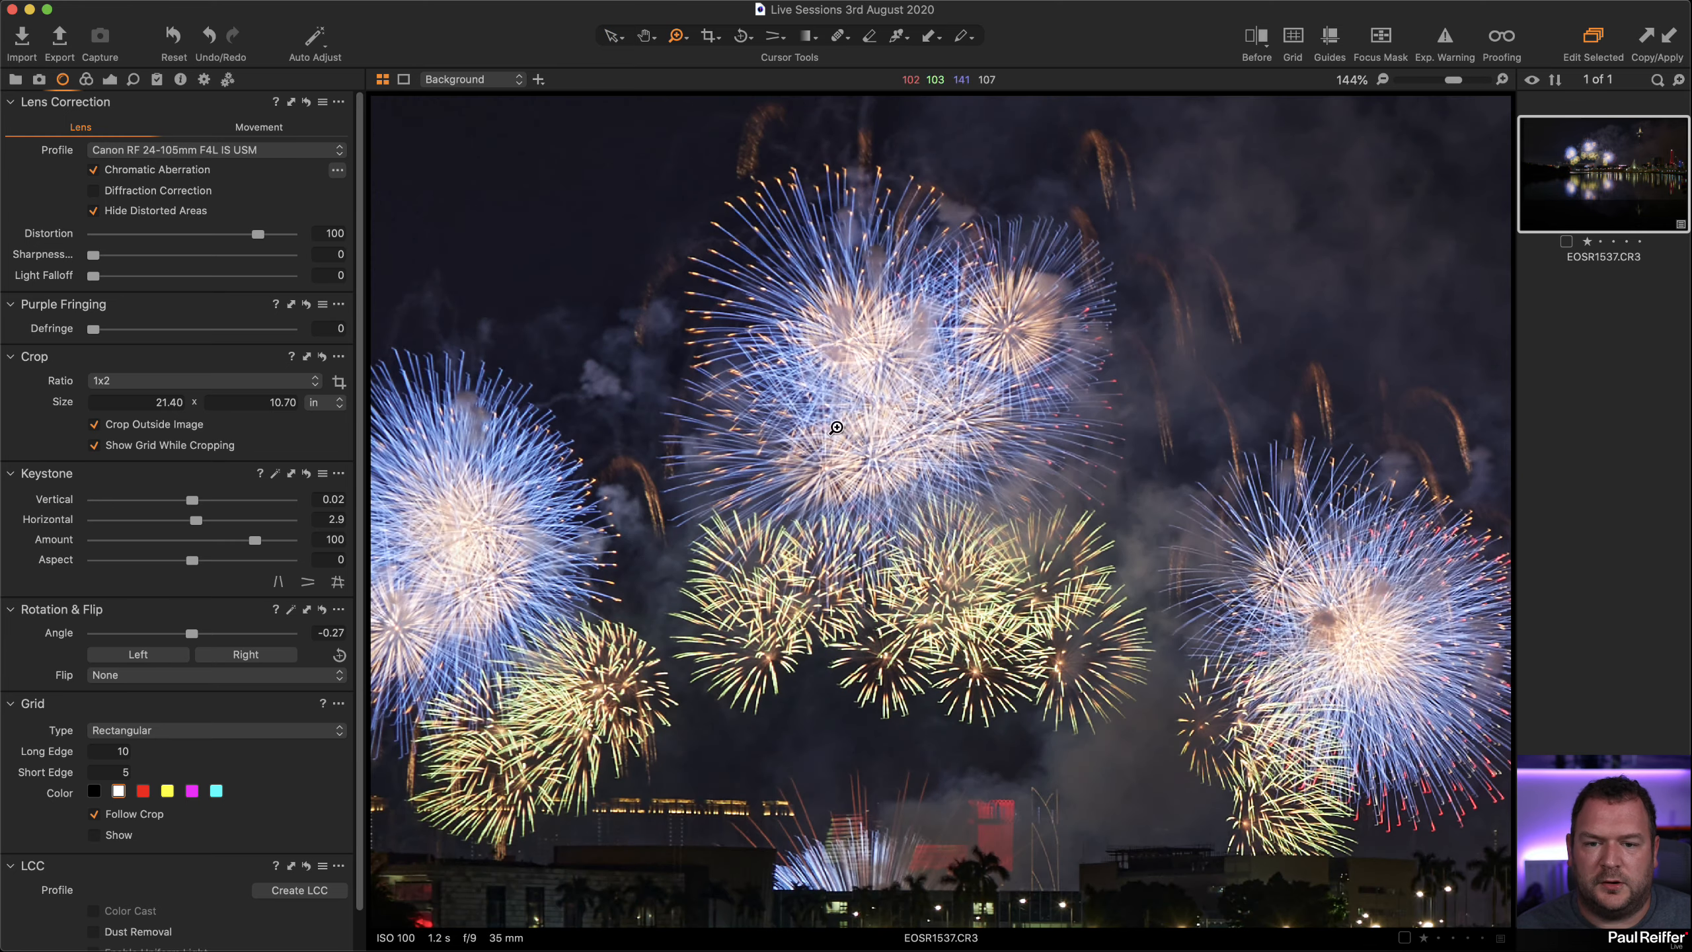
{"action": "key", "text": "super+0"}
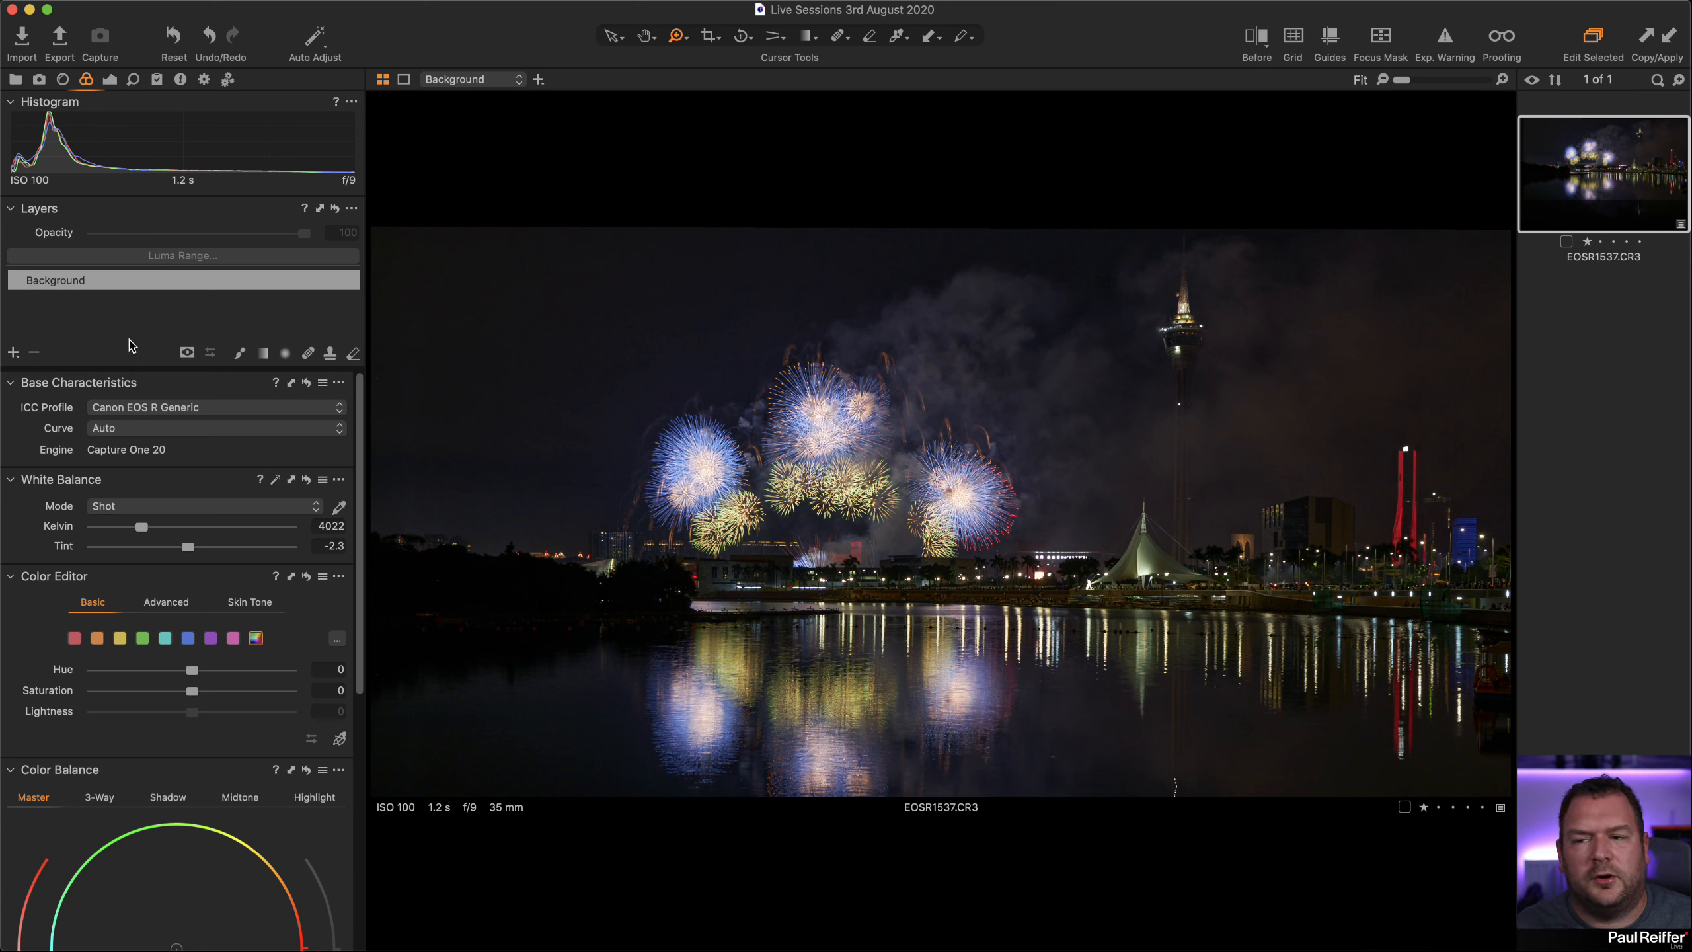
{"action": "left_click", "coordinate": [109, 81]}
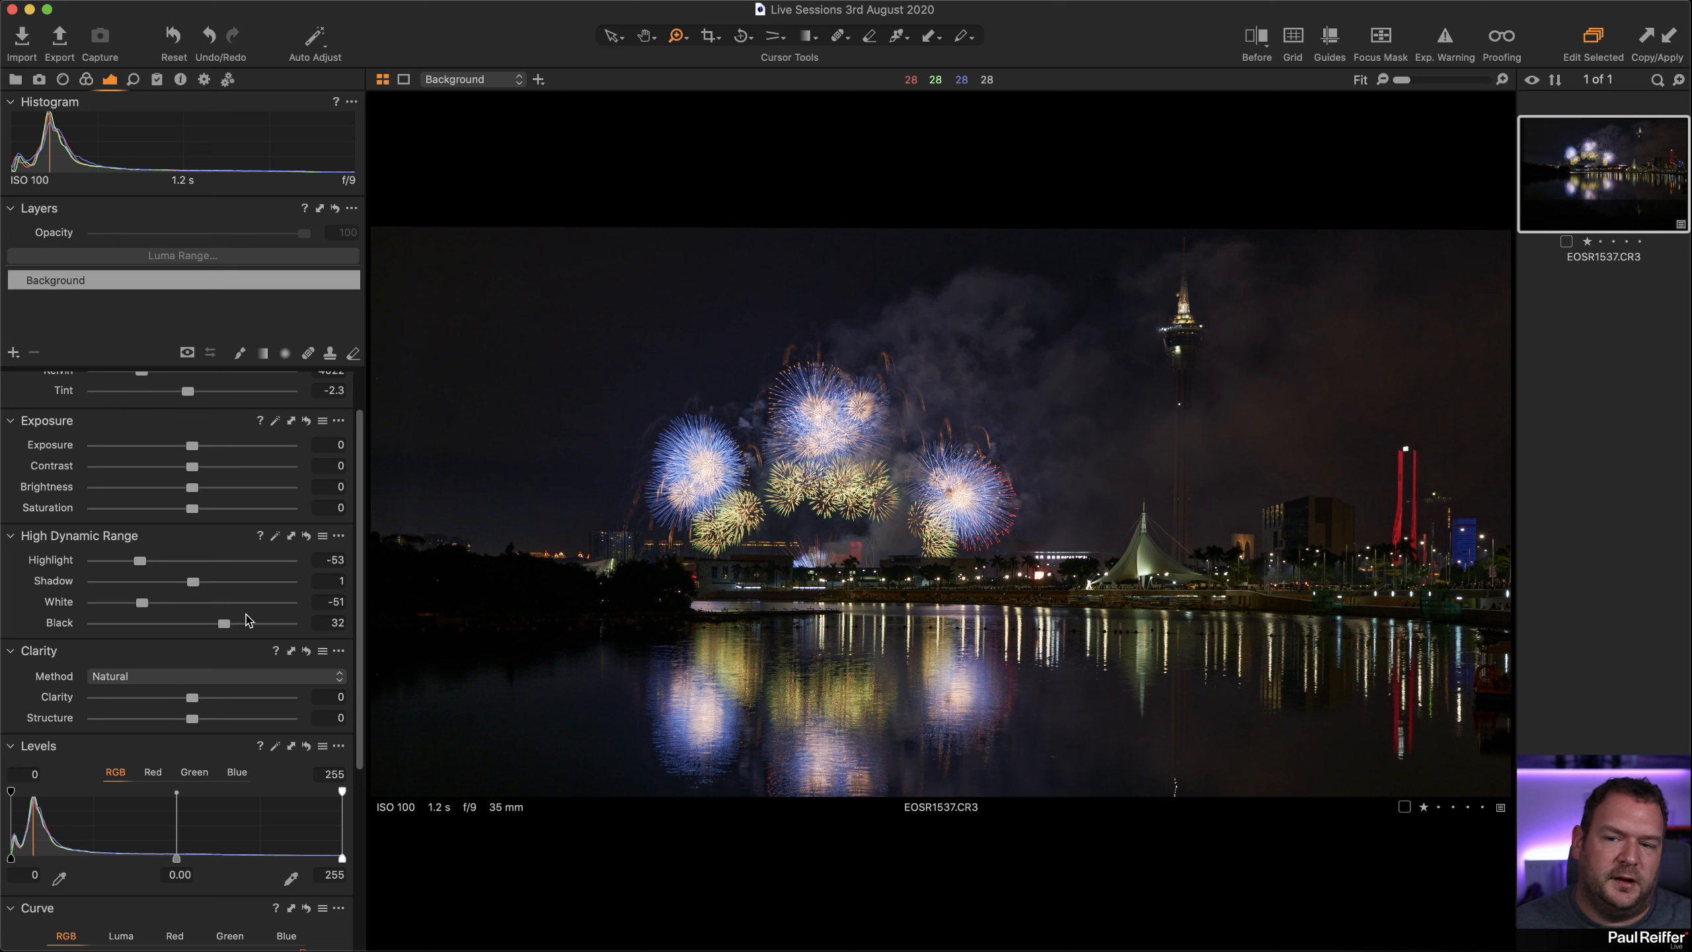
{"action": "right_click", "coordinate": [1589, 186]}
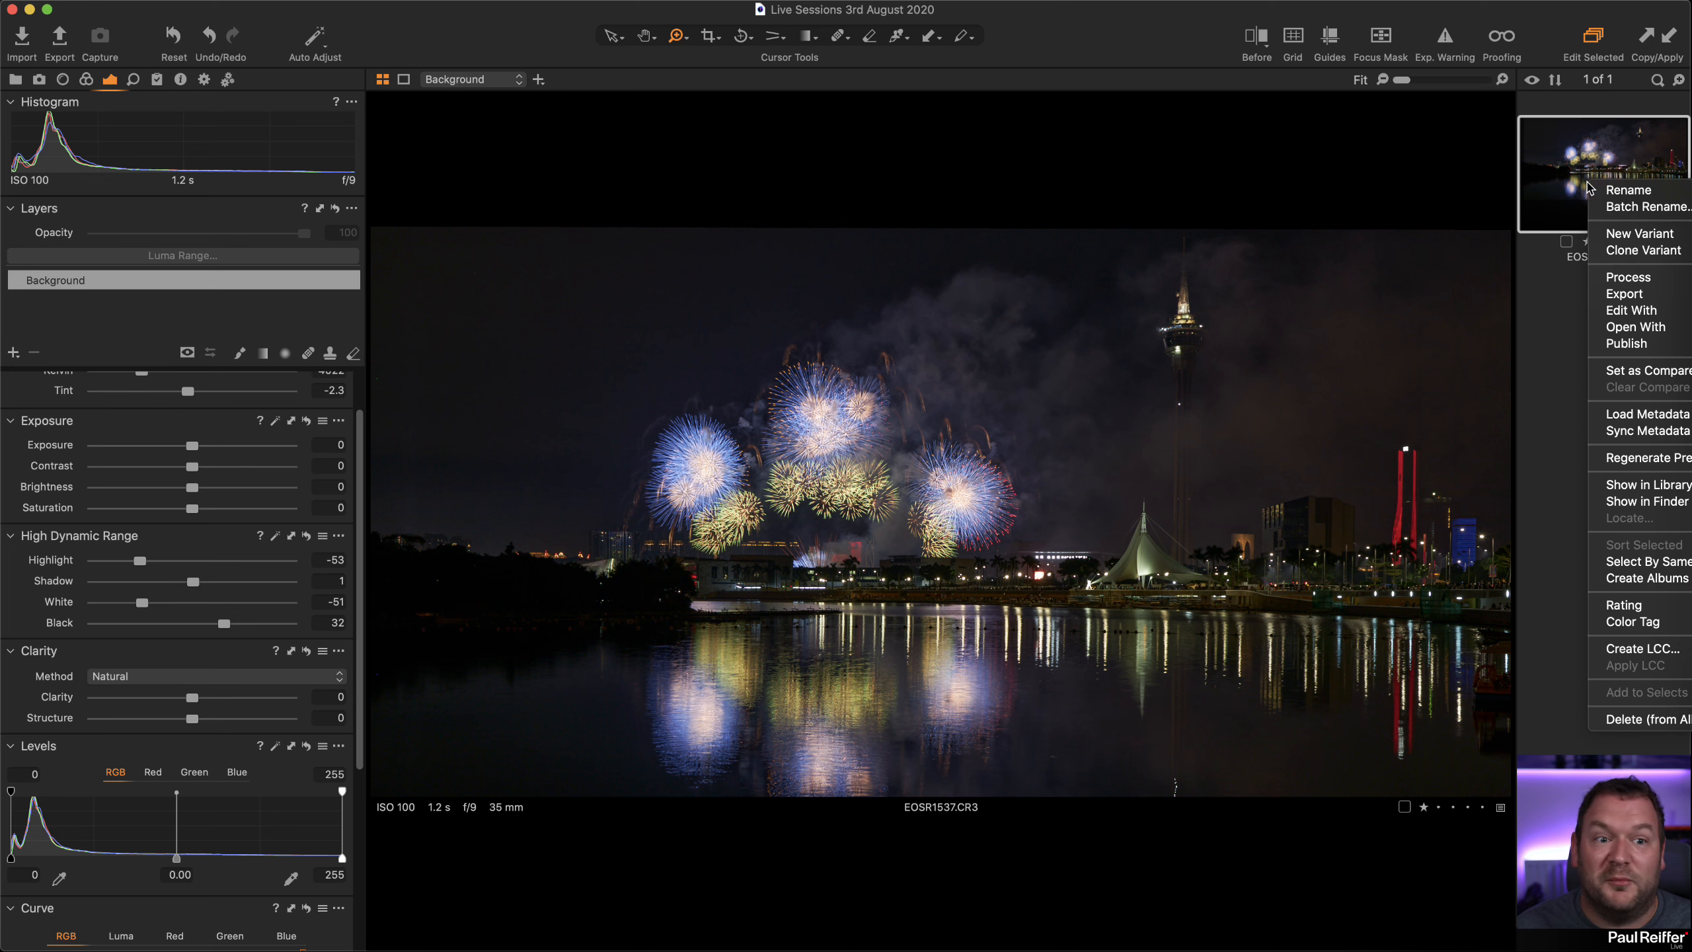
{"action": "left_click", "coordinate": [303, 537]}
{"action": "left_click", "coordinate": [306, 537]}
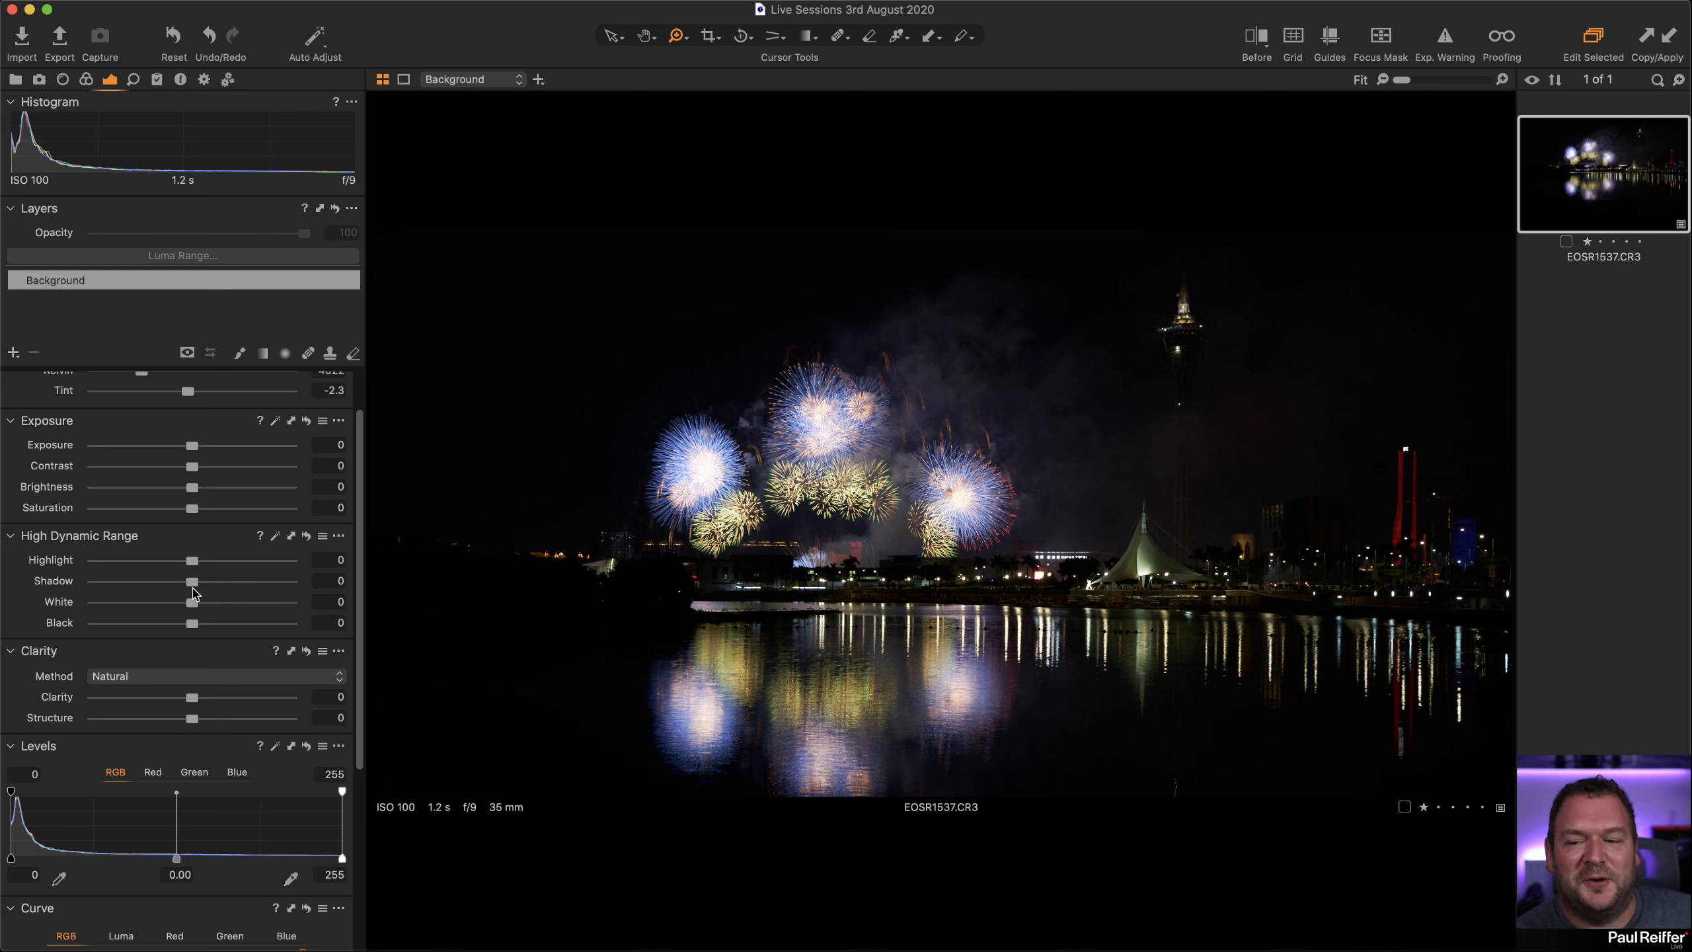
Try High Dynamic Range values of Highlight -64, Shadow 17, White -42 and Black 40, and reset them
{"action": "left_click_drag", "start_coordinate": [197, 587], "coordinate": [232, 629]}
{"action": "left_click_drag", "start_coordinate": [191, 560], "coordinate": [152, 603]}
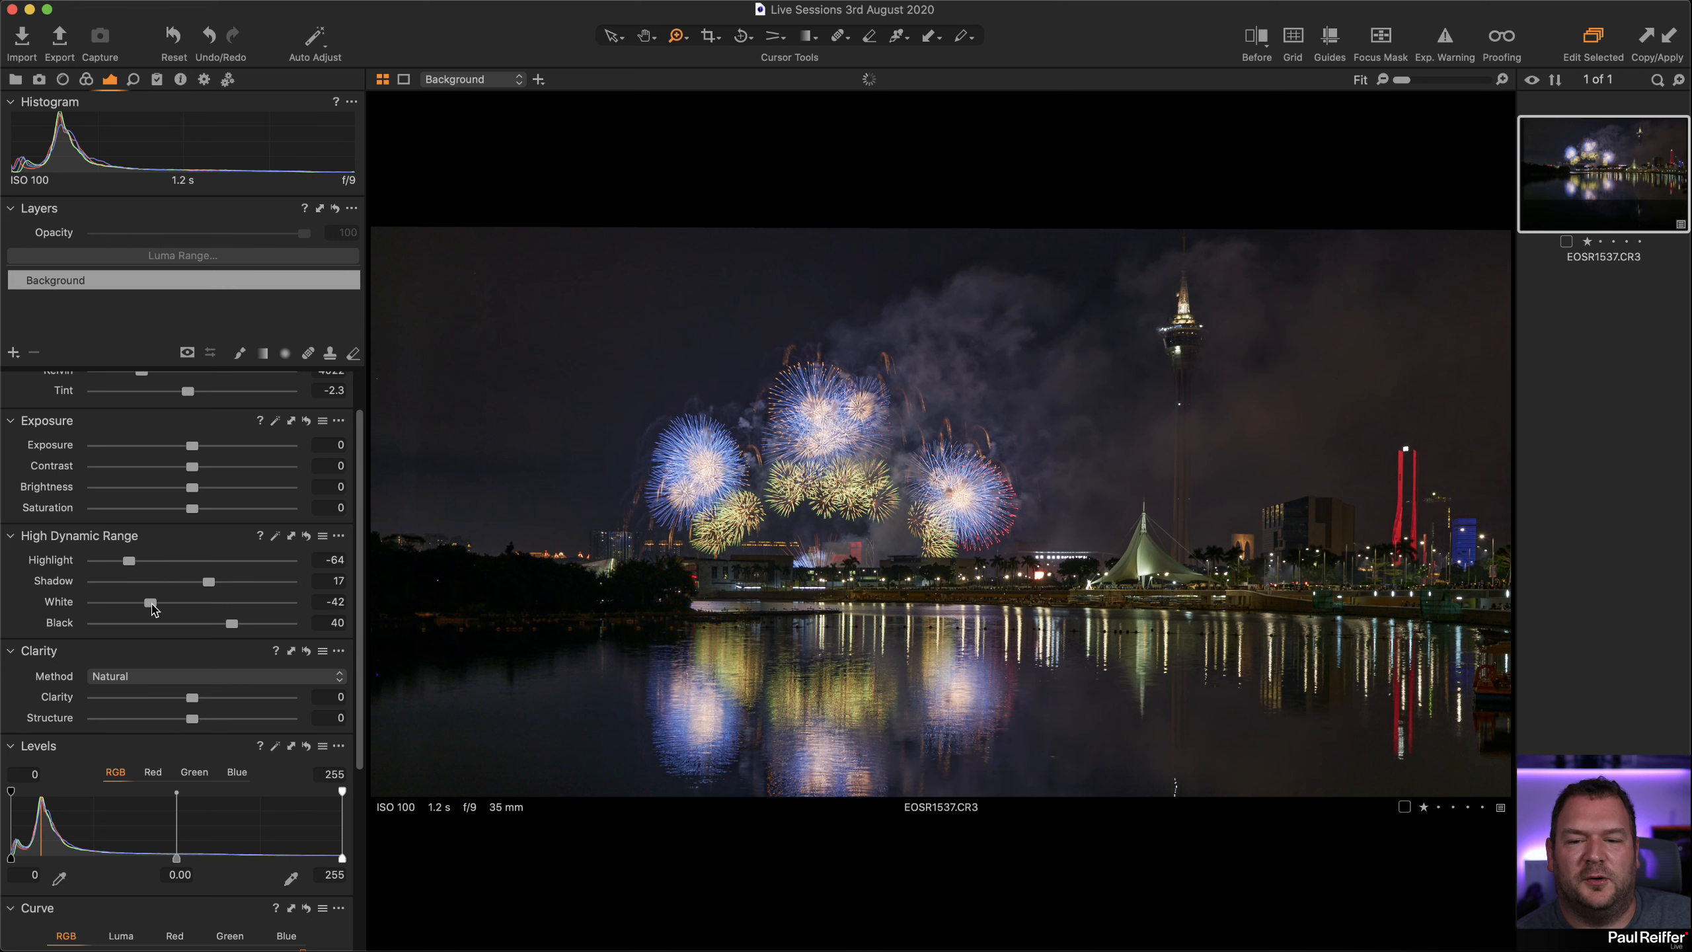
{"action": "left_click", "coordinate": [307, 537]}
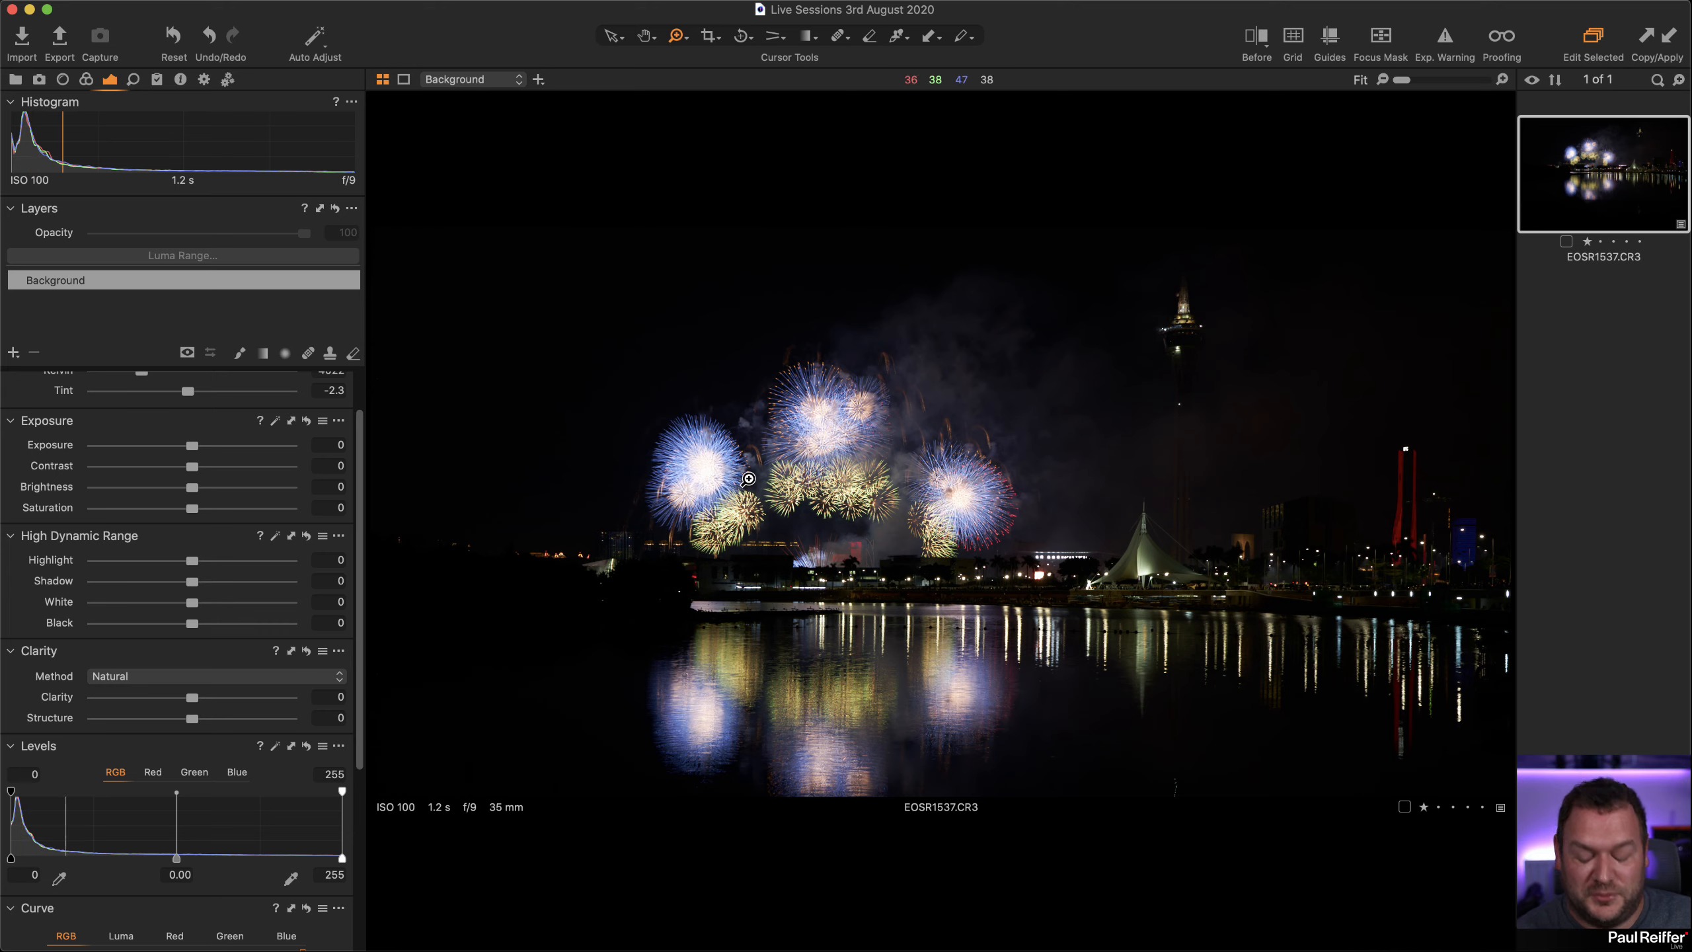
Try Highlight and White at -100 on a close-up of the central fireworks, and reset White
{"action": "left_click", "coordinate": [748, 458]}
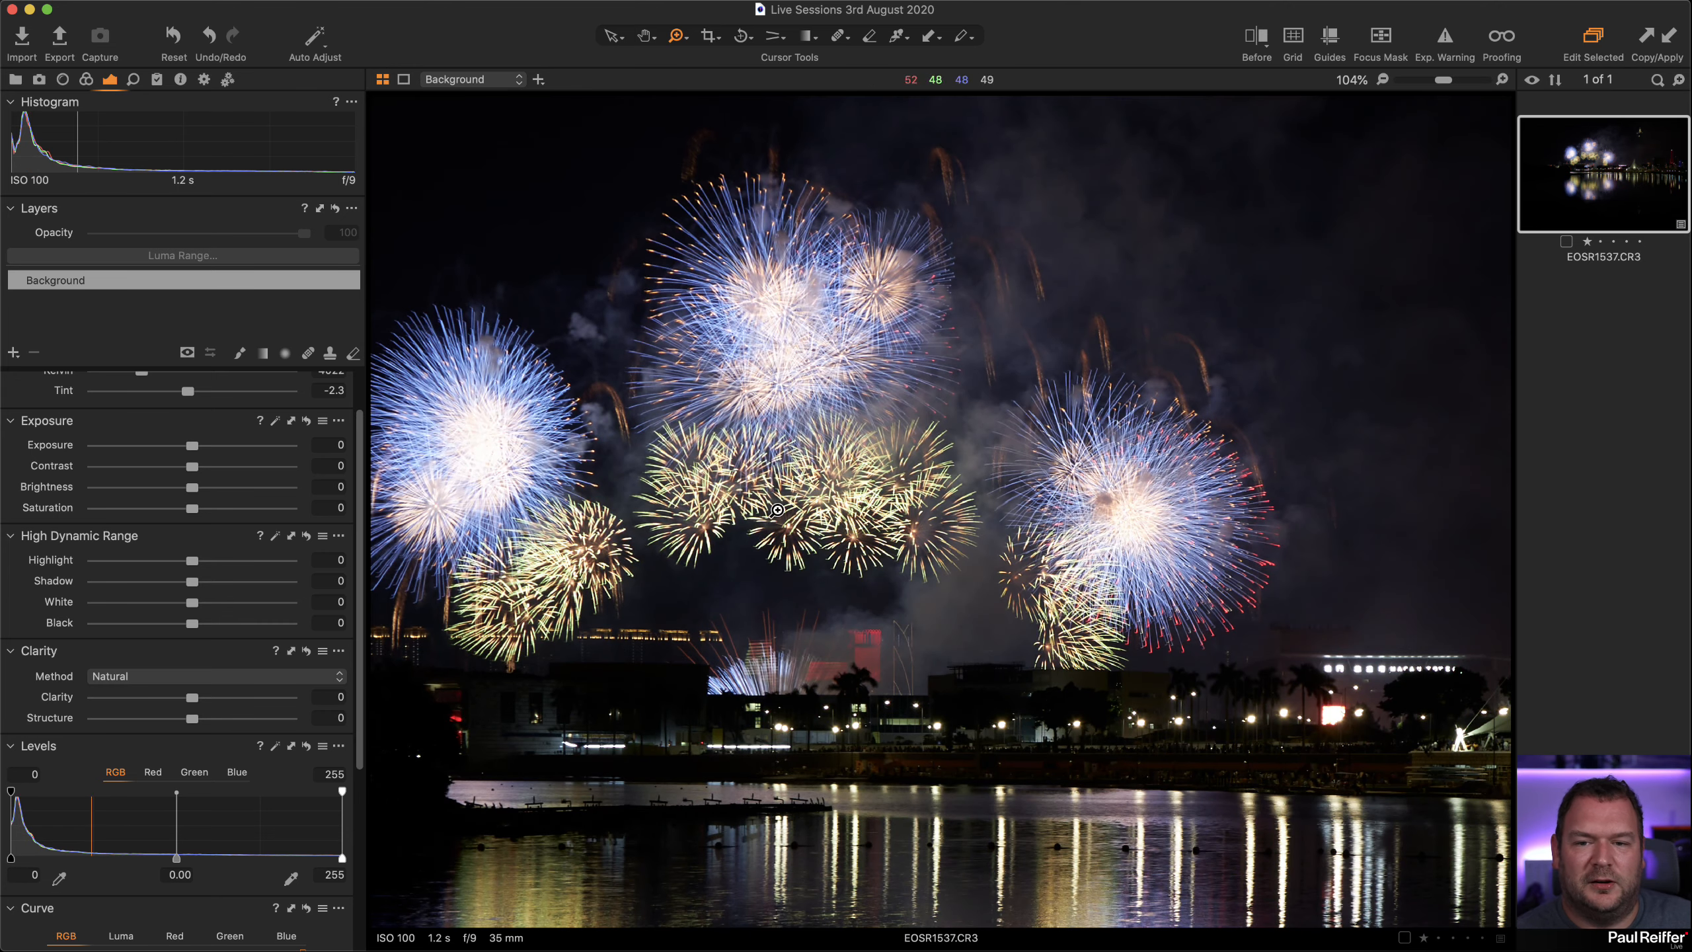
{"action": "left_click_drag", "start_coordinate": [943, 388], "coordinate": [828, 572]}
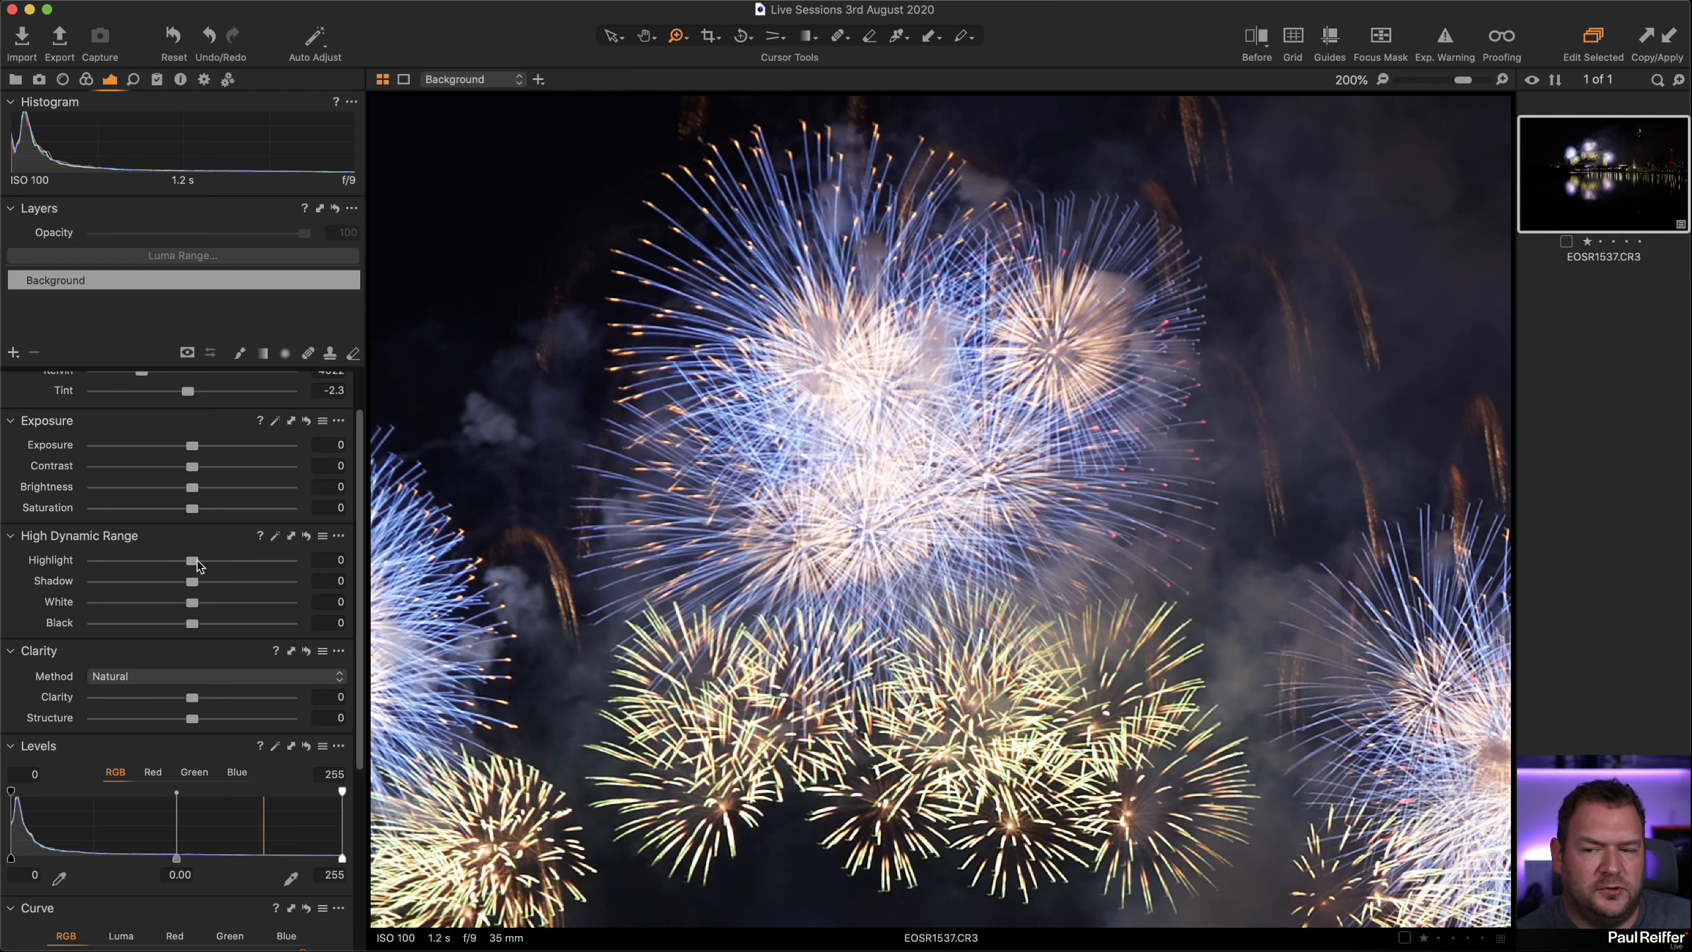
{"action": "left_click_drag", "start_coordinate": [179, 565], "coordinate": [94, 560]}
{"action": "left_click_drag", "start_coordinate": [192, 602], "coordinate": [93, 602]}
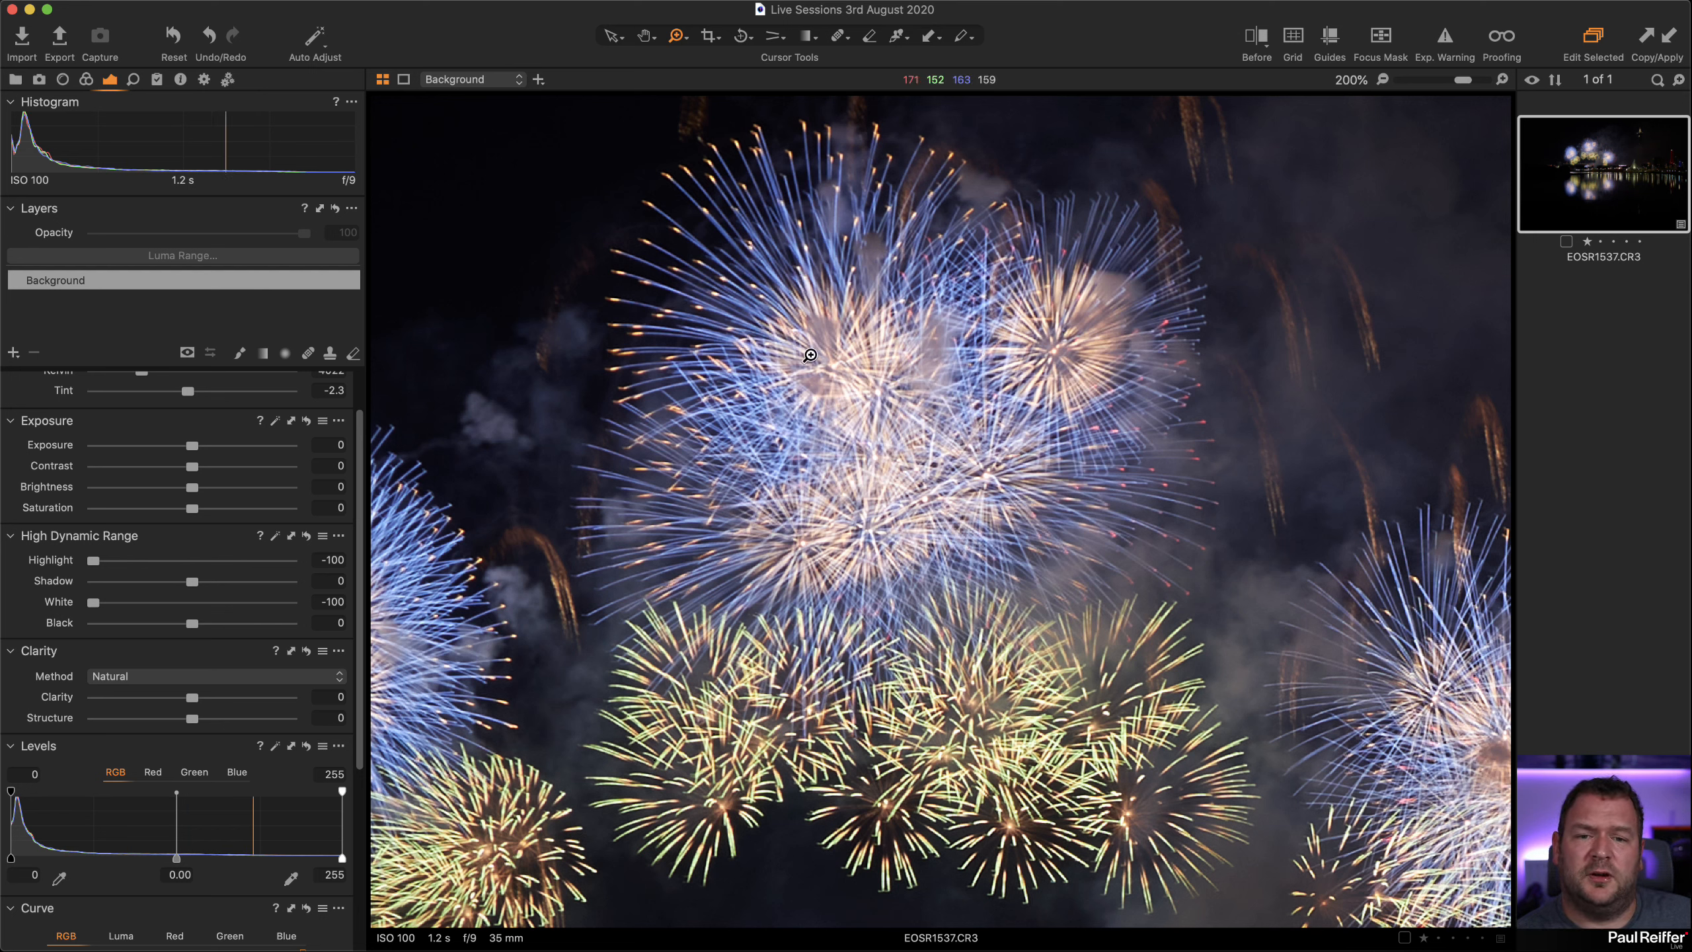
{"action": "double_click", "coordinate": [93, 603]}
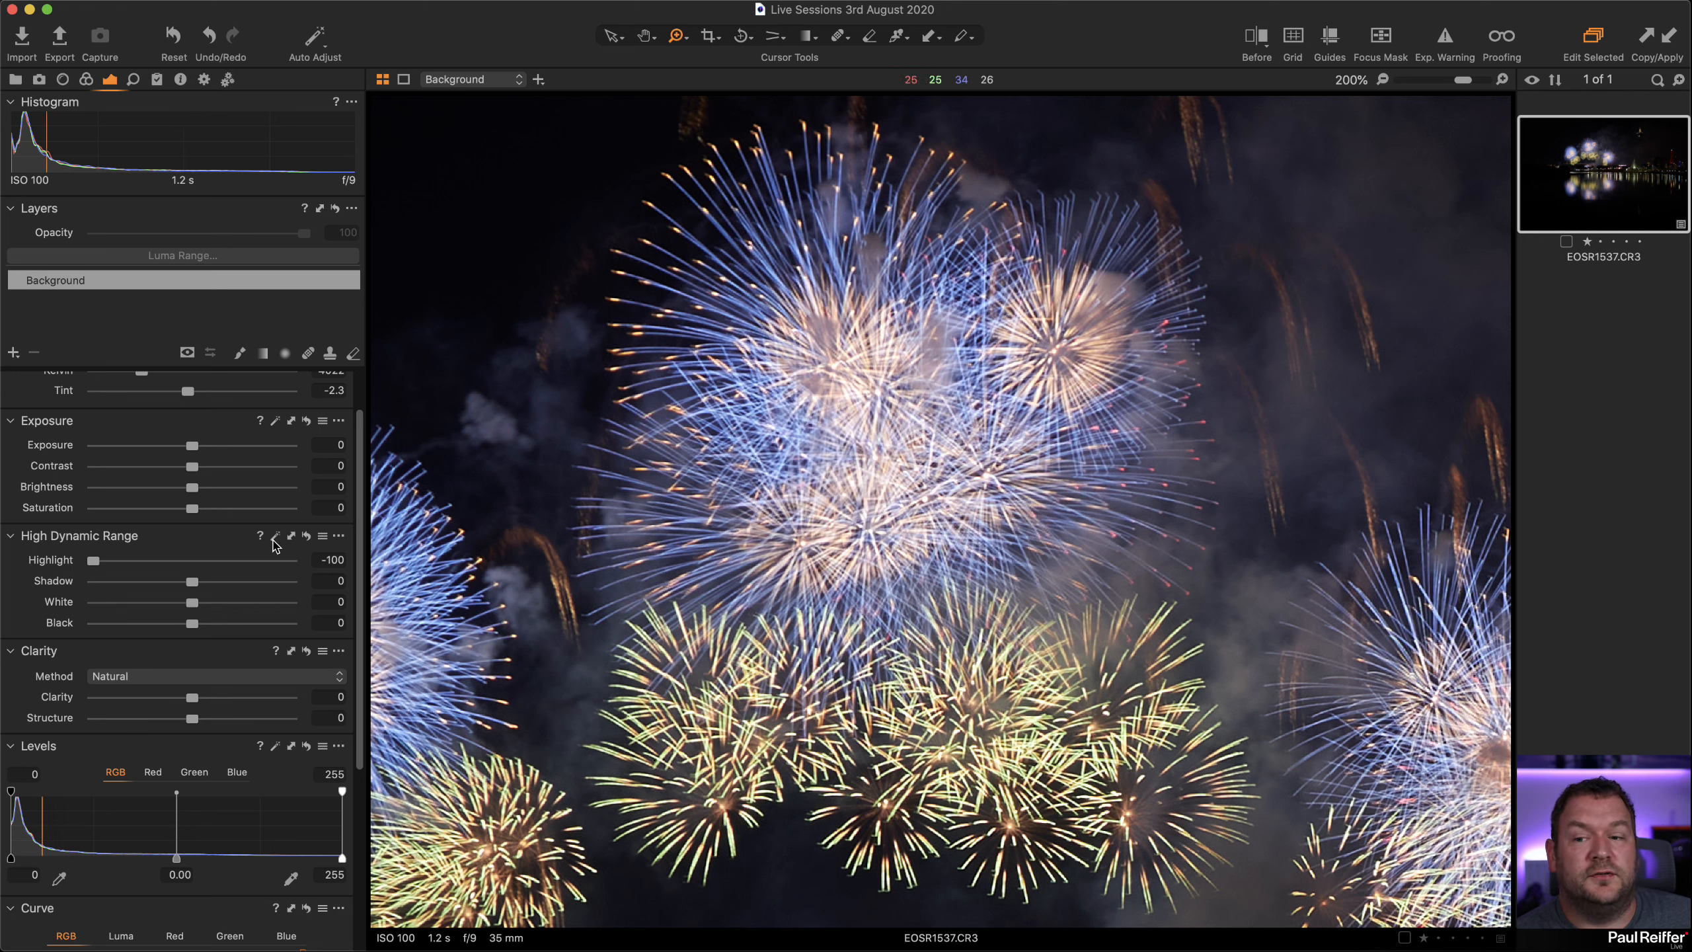
Compare Highlight values of 100, -26 and -100 on the fireworks and lit tent, and set Highlight to -38
{"action": "left_click_drag", "start_coordinate": [96, 564], "coordinate": [338, 576]}
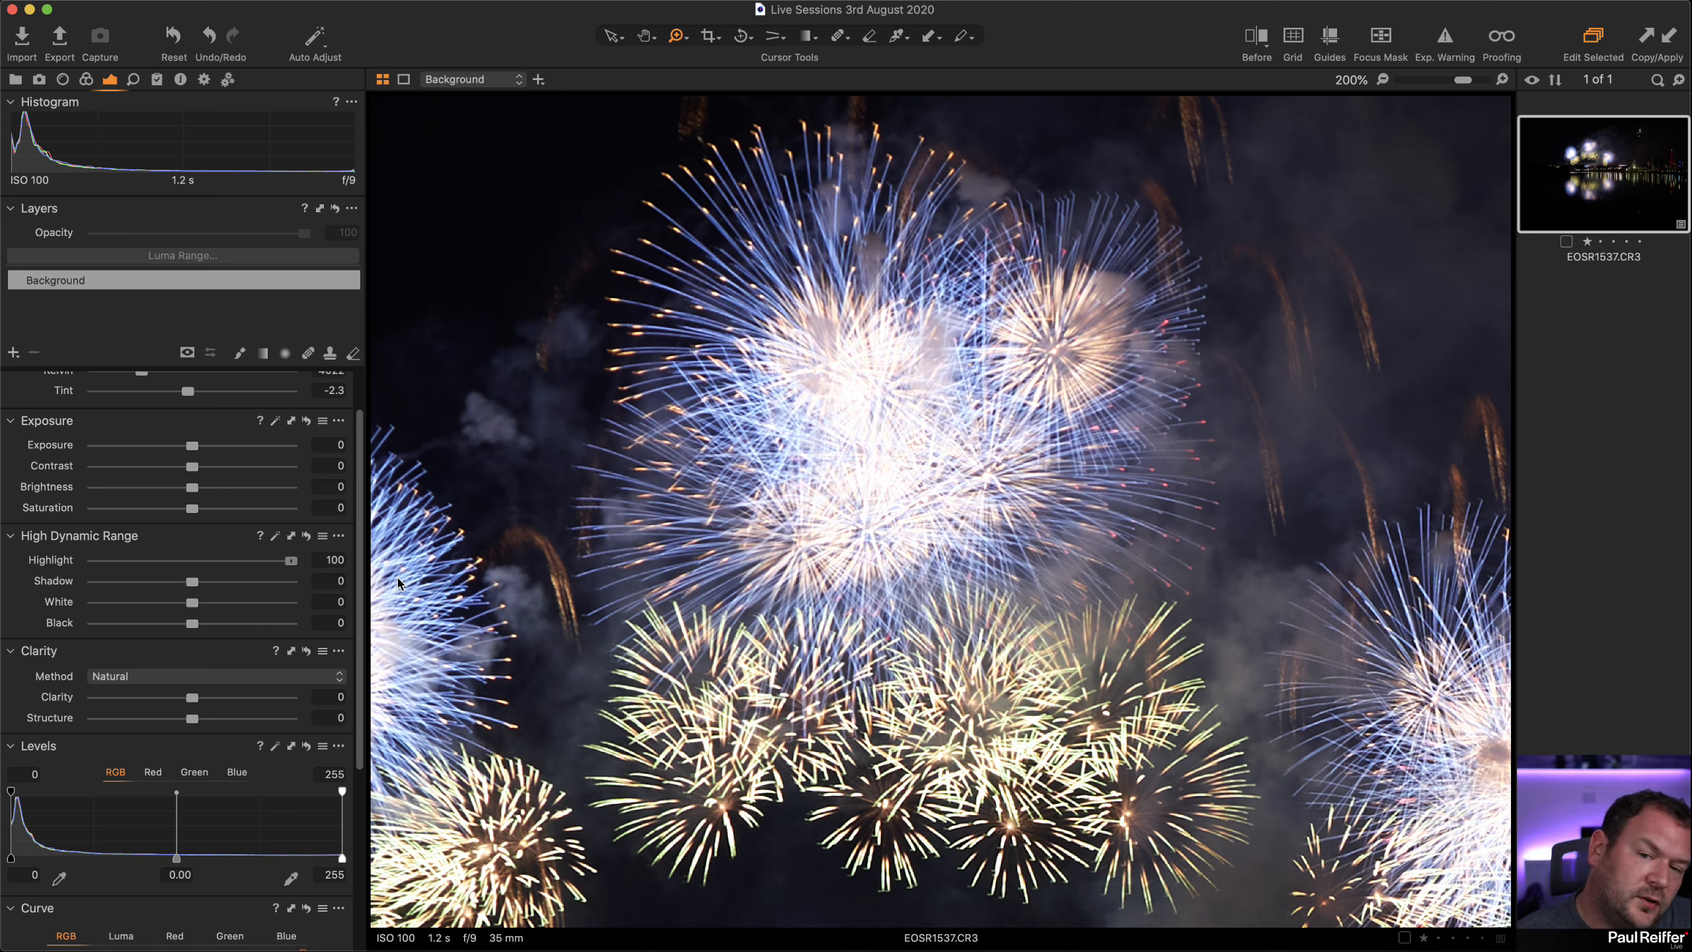
{"action": "left_click_drag", "start_coordinate": [291, 560], "coordinate": [167, 565]}
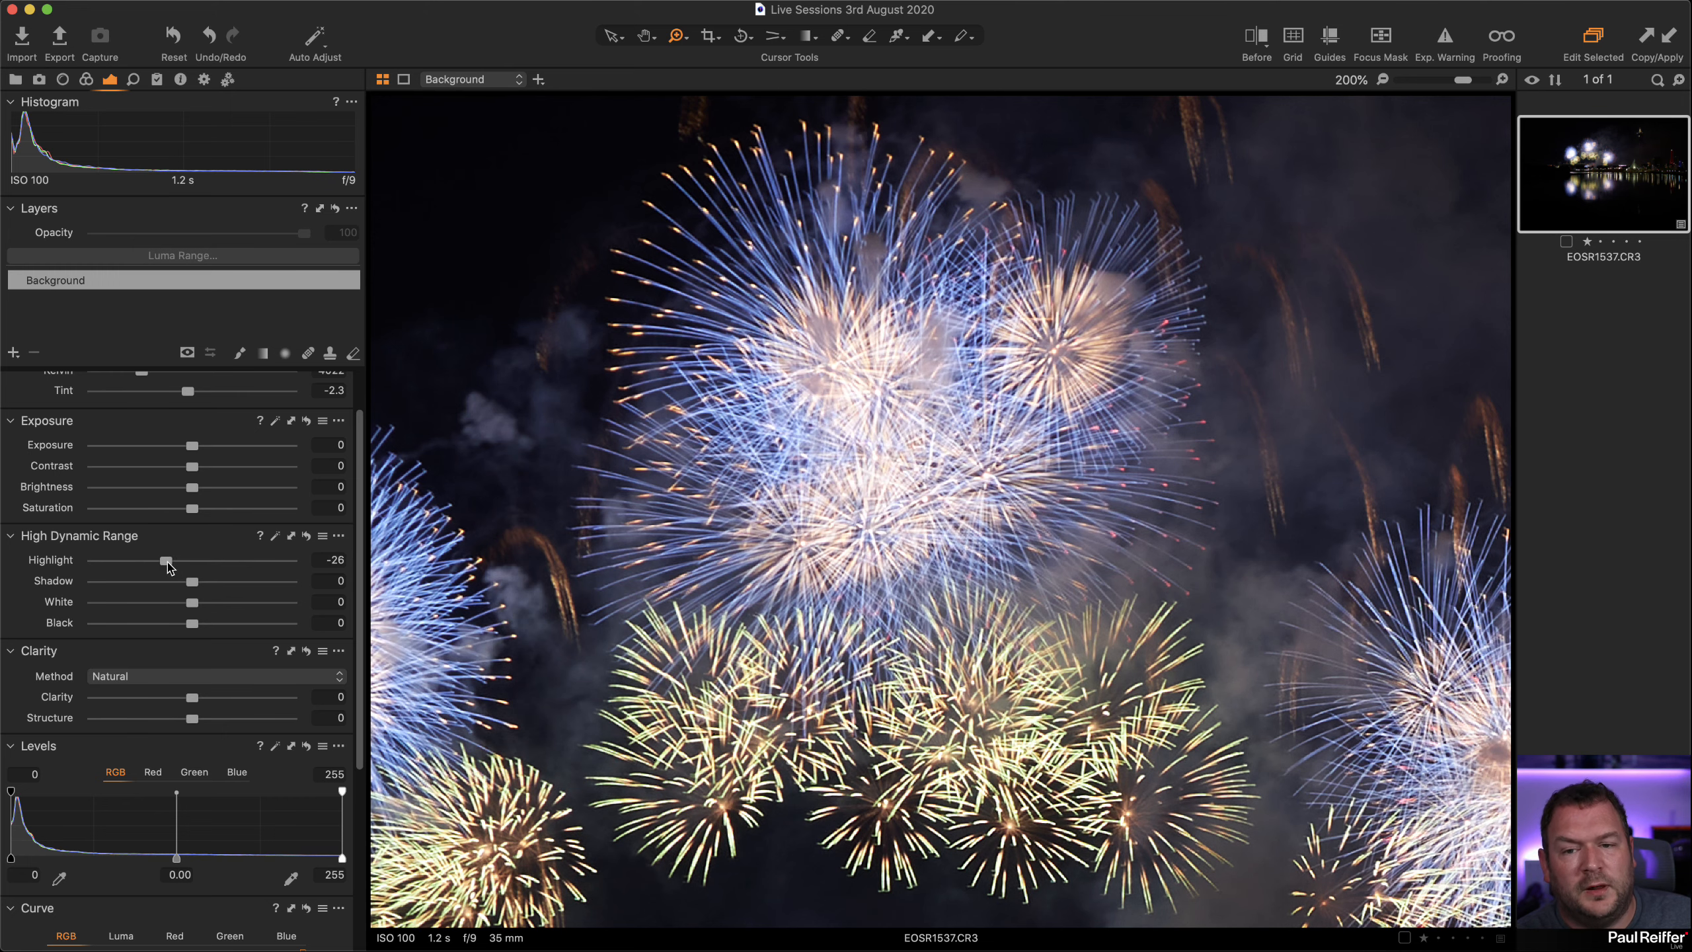
{"action": "double_click", "coordinate": [776, 530]}
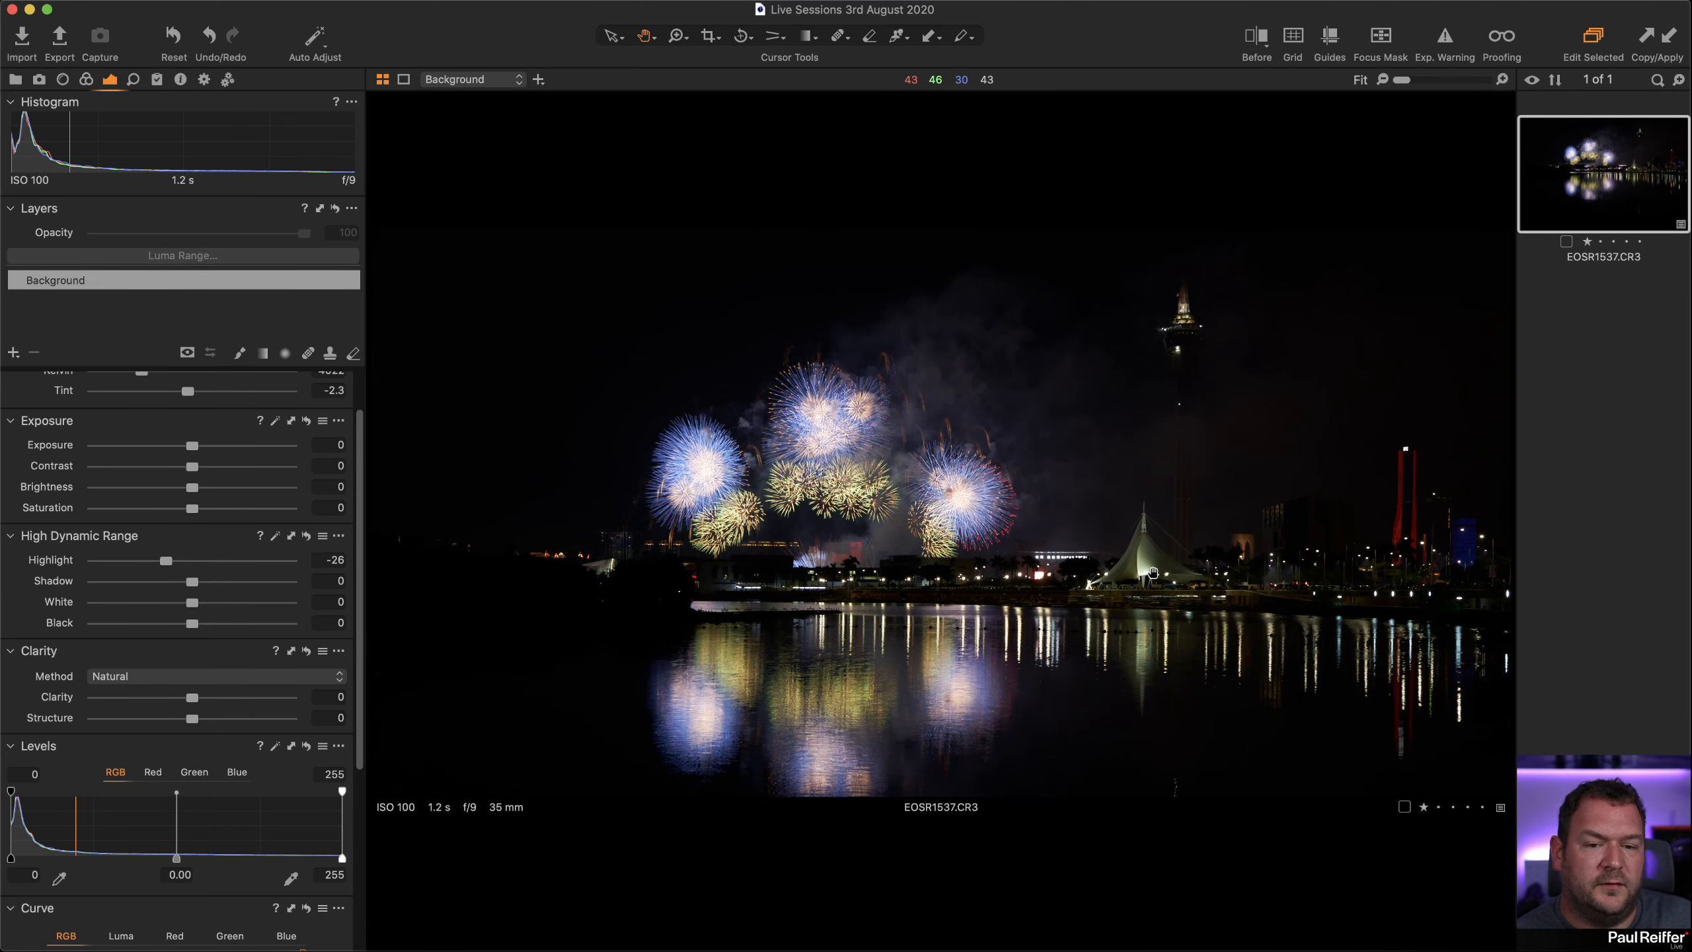
{"action": "double_click", "coordinate": [1155, 571]}
{"action": "left_click_drag", "start_coordinate": [166, 565], "coordinate": [93, 562]}
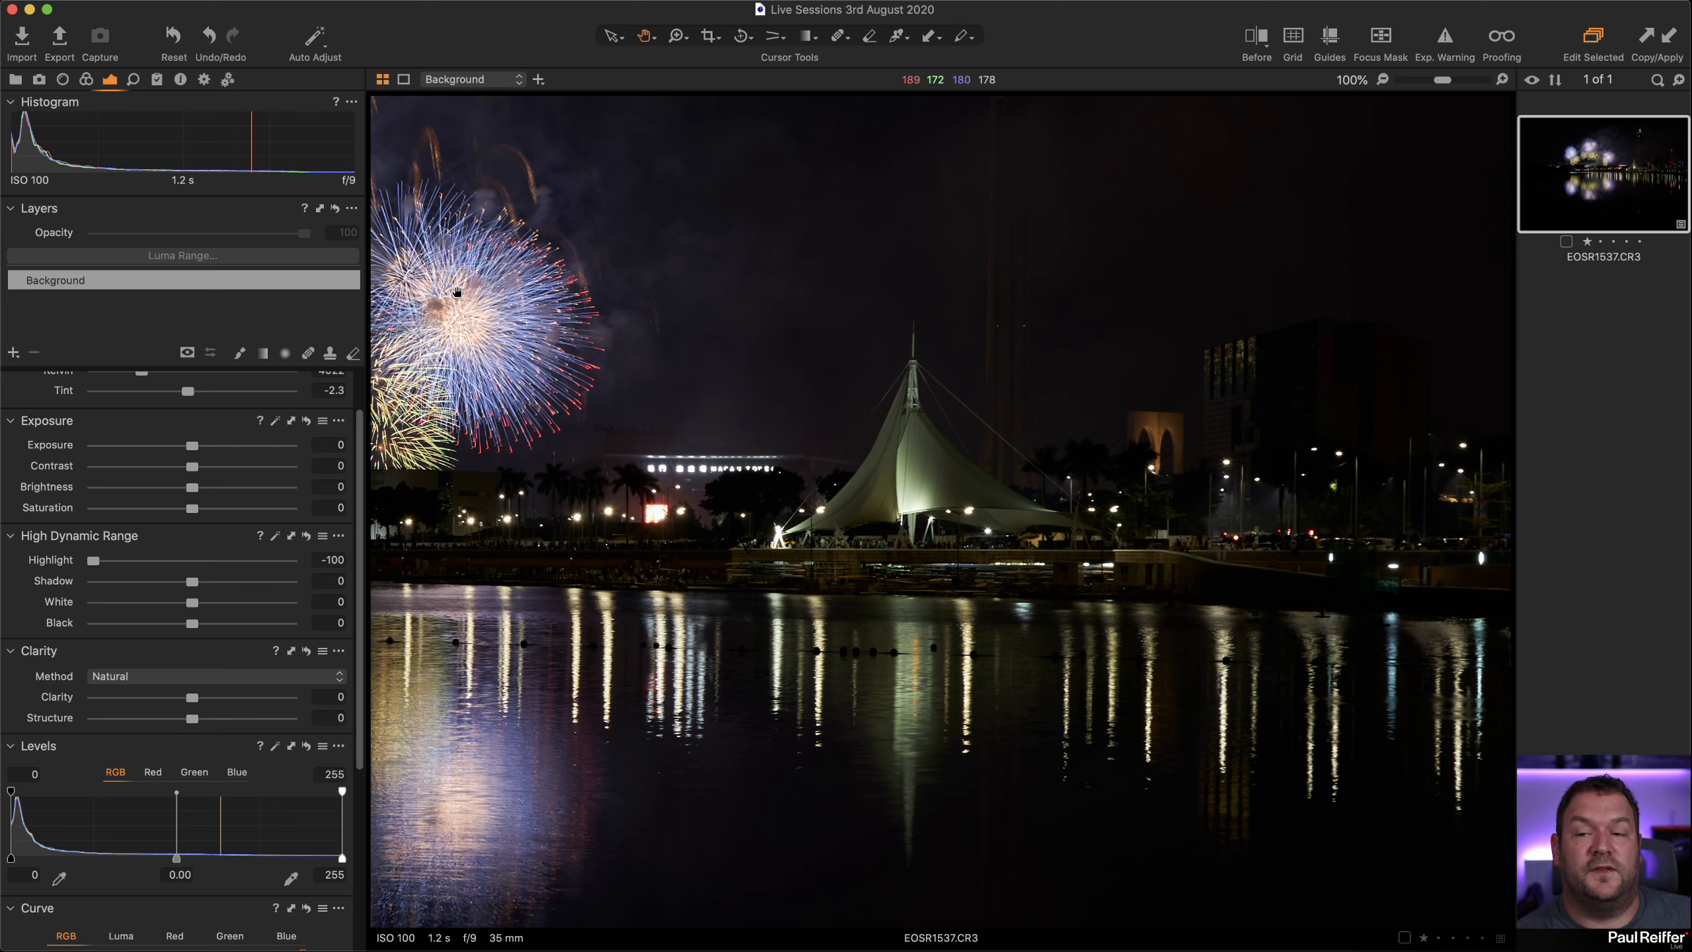
{"action": "left_click", "coordinate": [152, 564]}
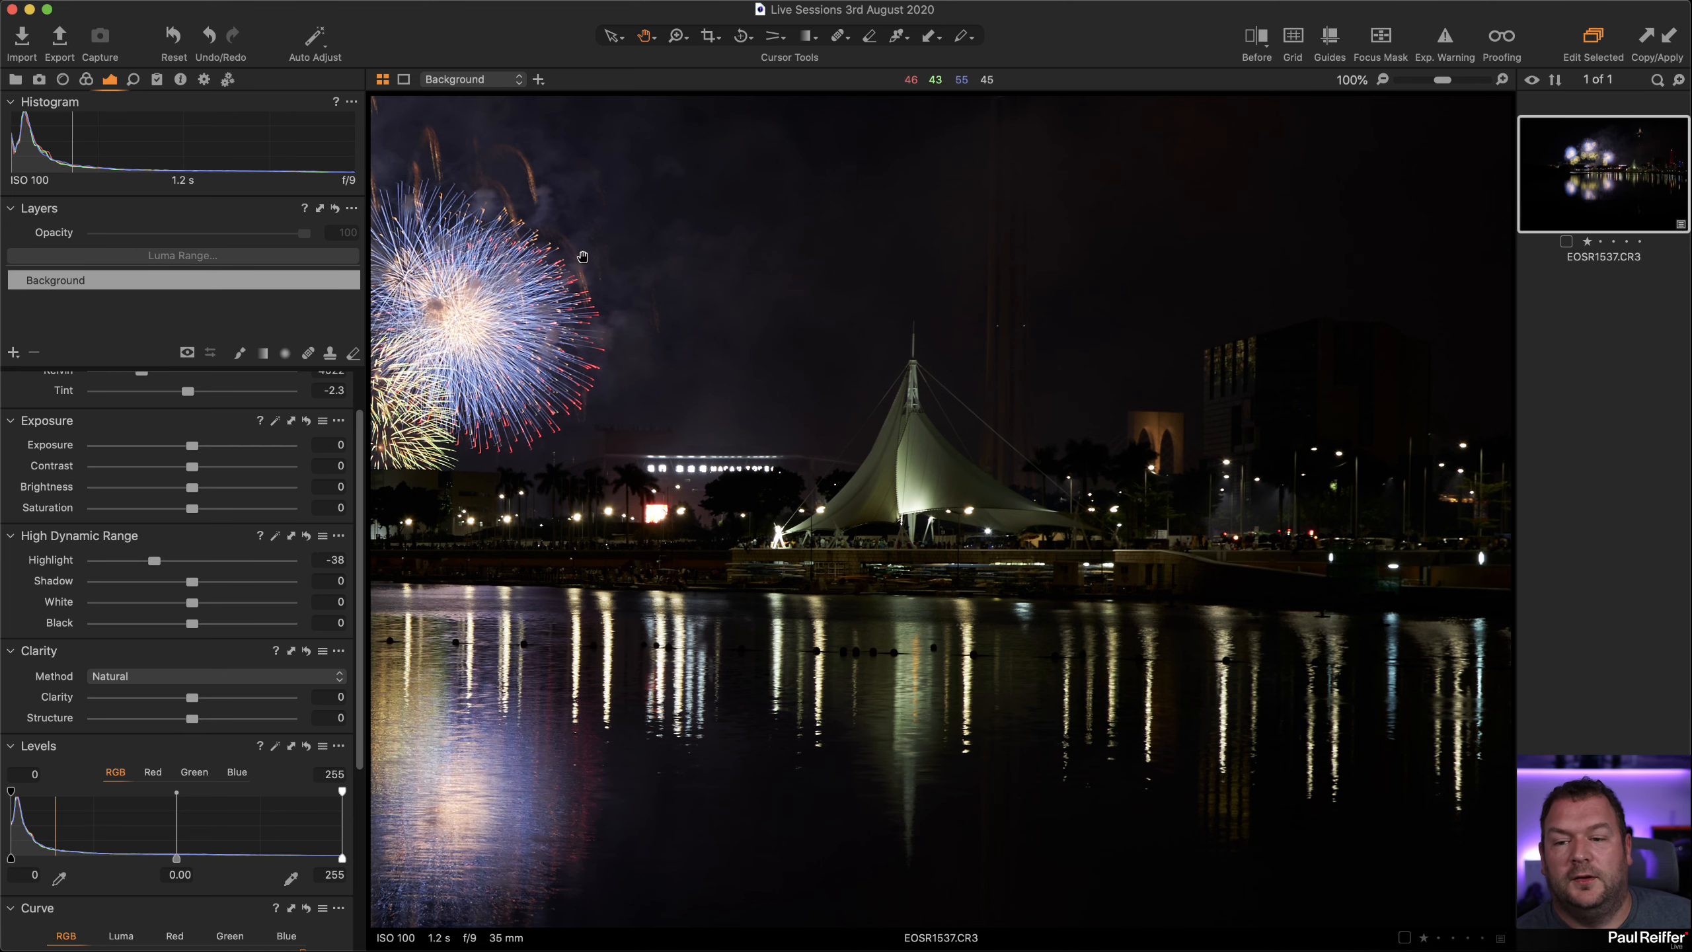
{"action": "left_click_drag", "start_coordinate": [542, 297], "coordinate": [1155, 393]}
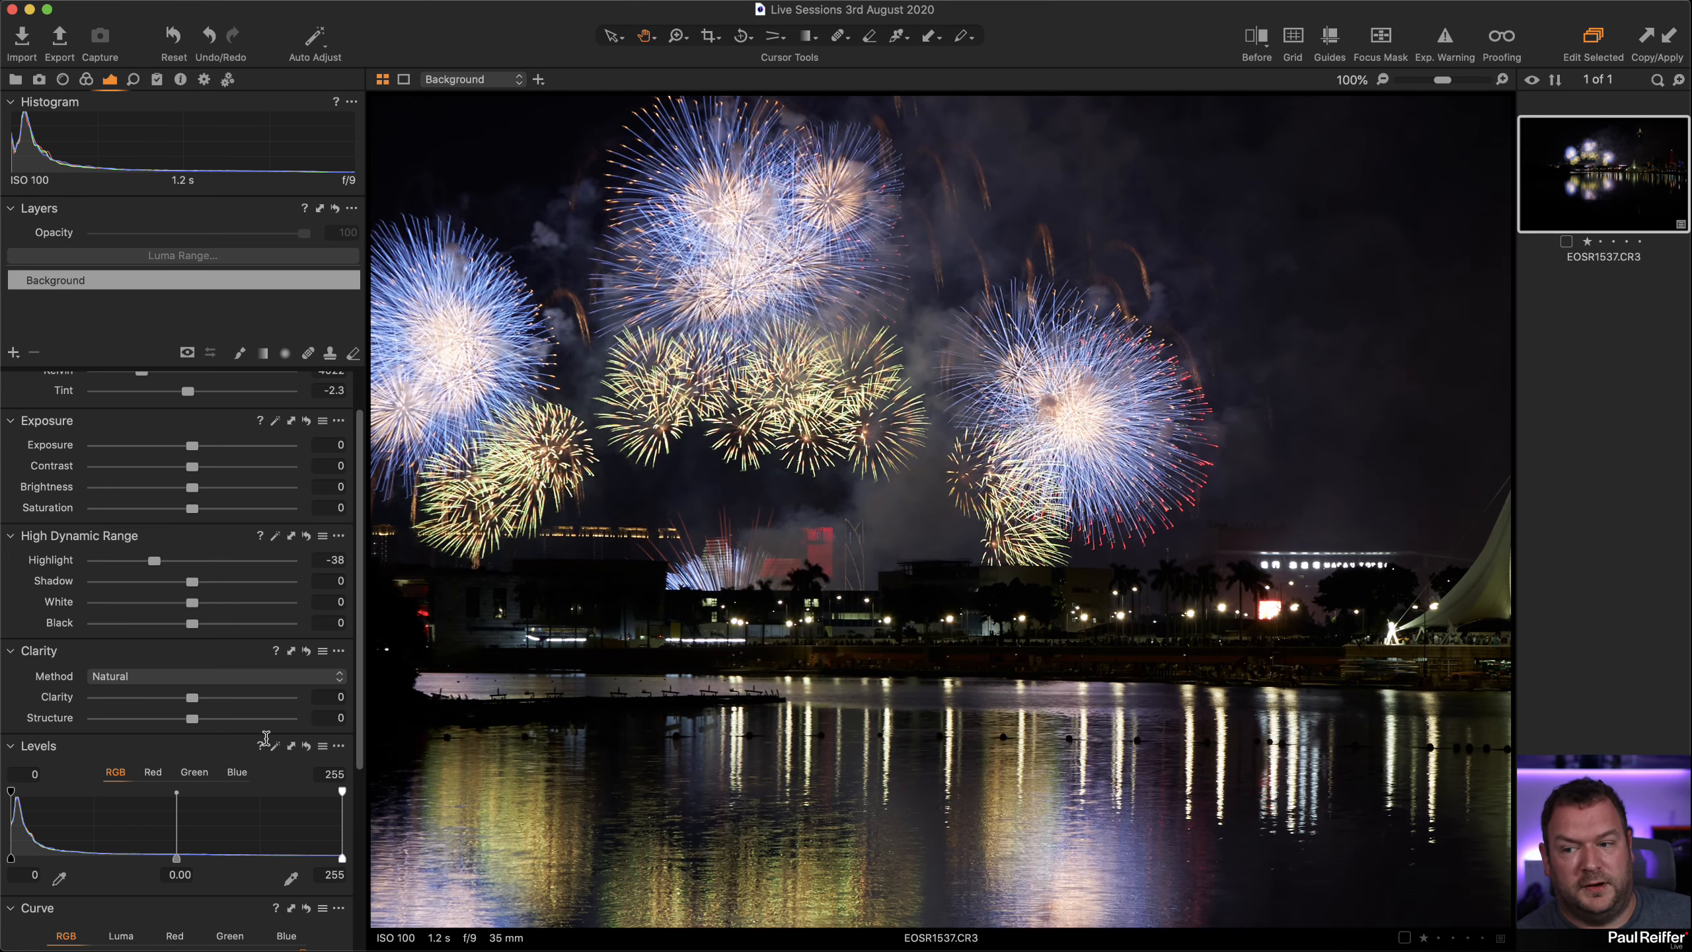
{"action": "double_click", "coordinate": [1013, 484]}
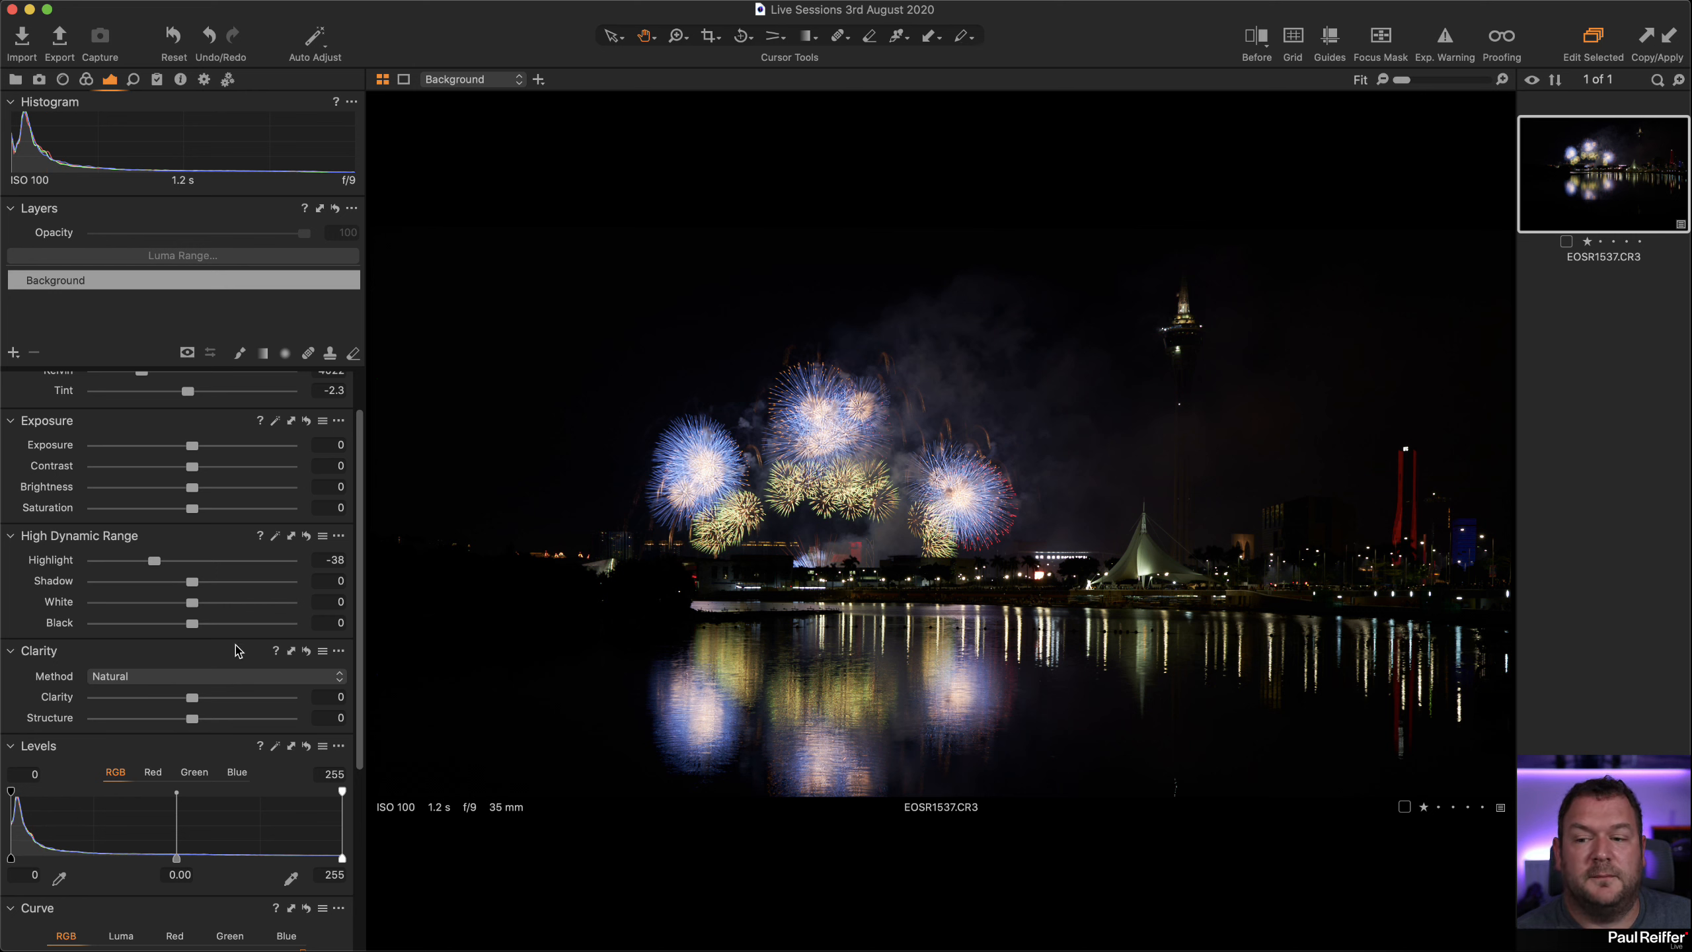
Try Shadow at -87, and raise Shadow to 16 and Black to 25
{"action": "left_click_drag", "start_coordinate": [192, 625], "coordinate": [214, 625]}
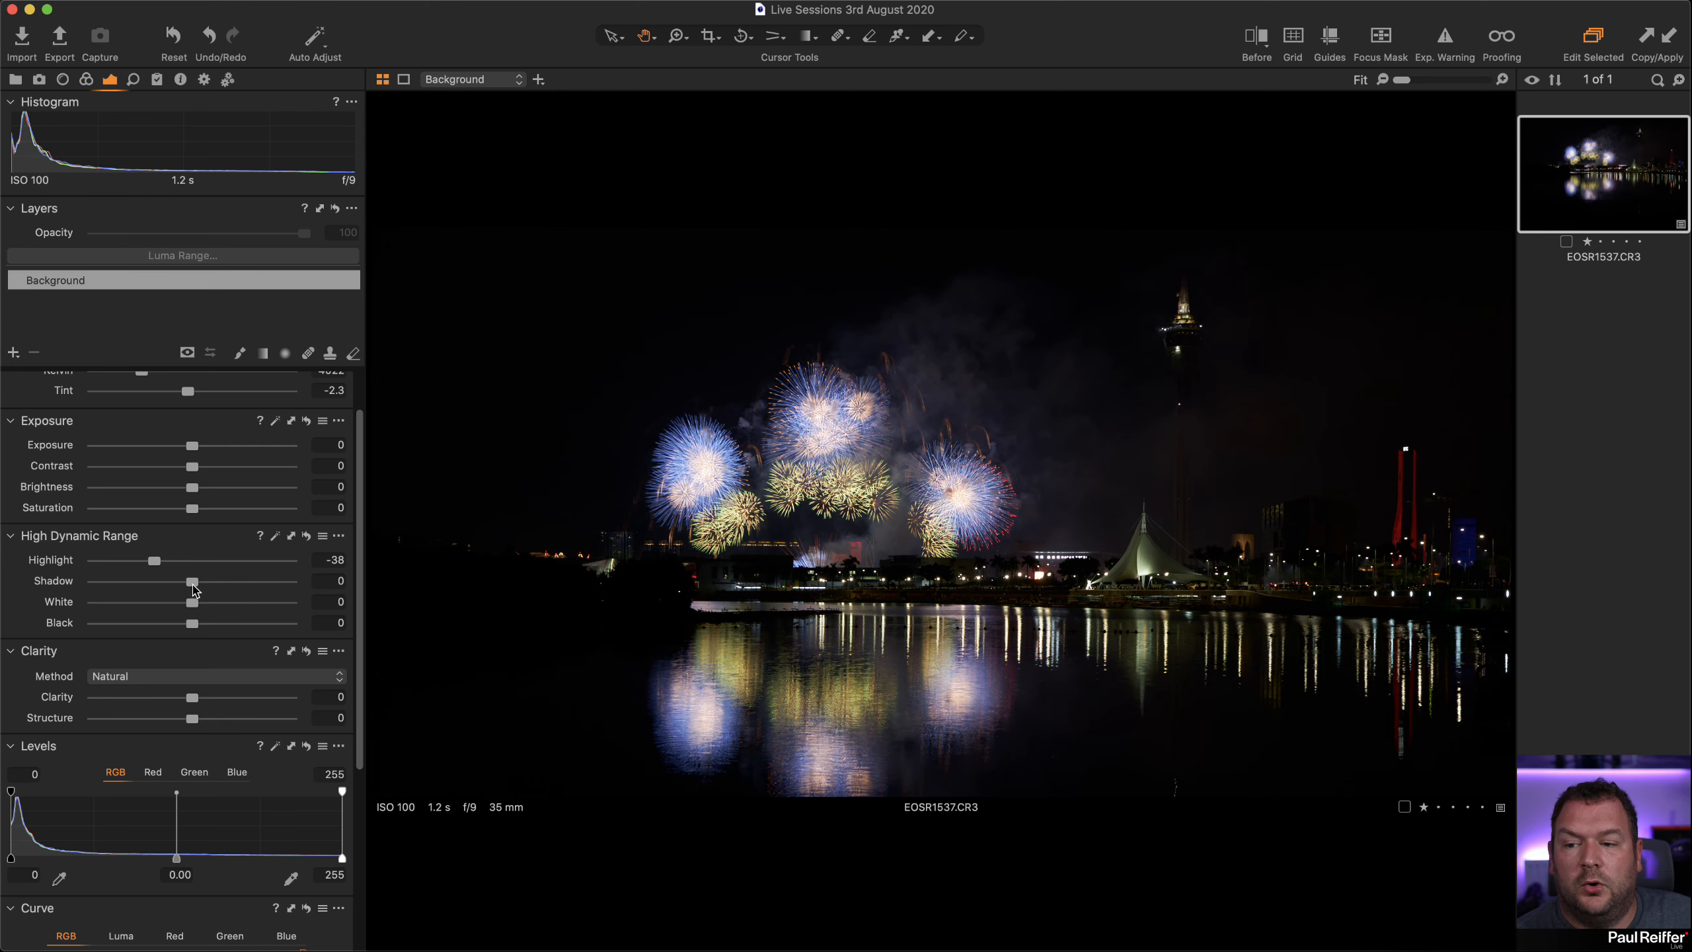
{"action": "left_click_drag", "start_coordinate": [194, 588], "coordinate": [108, 587]}
{"action": "double_click", "coordinate": [219, 583]}
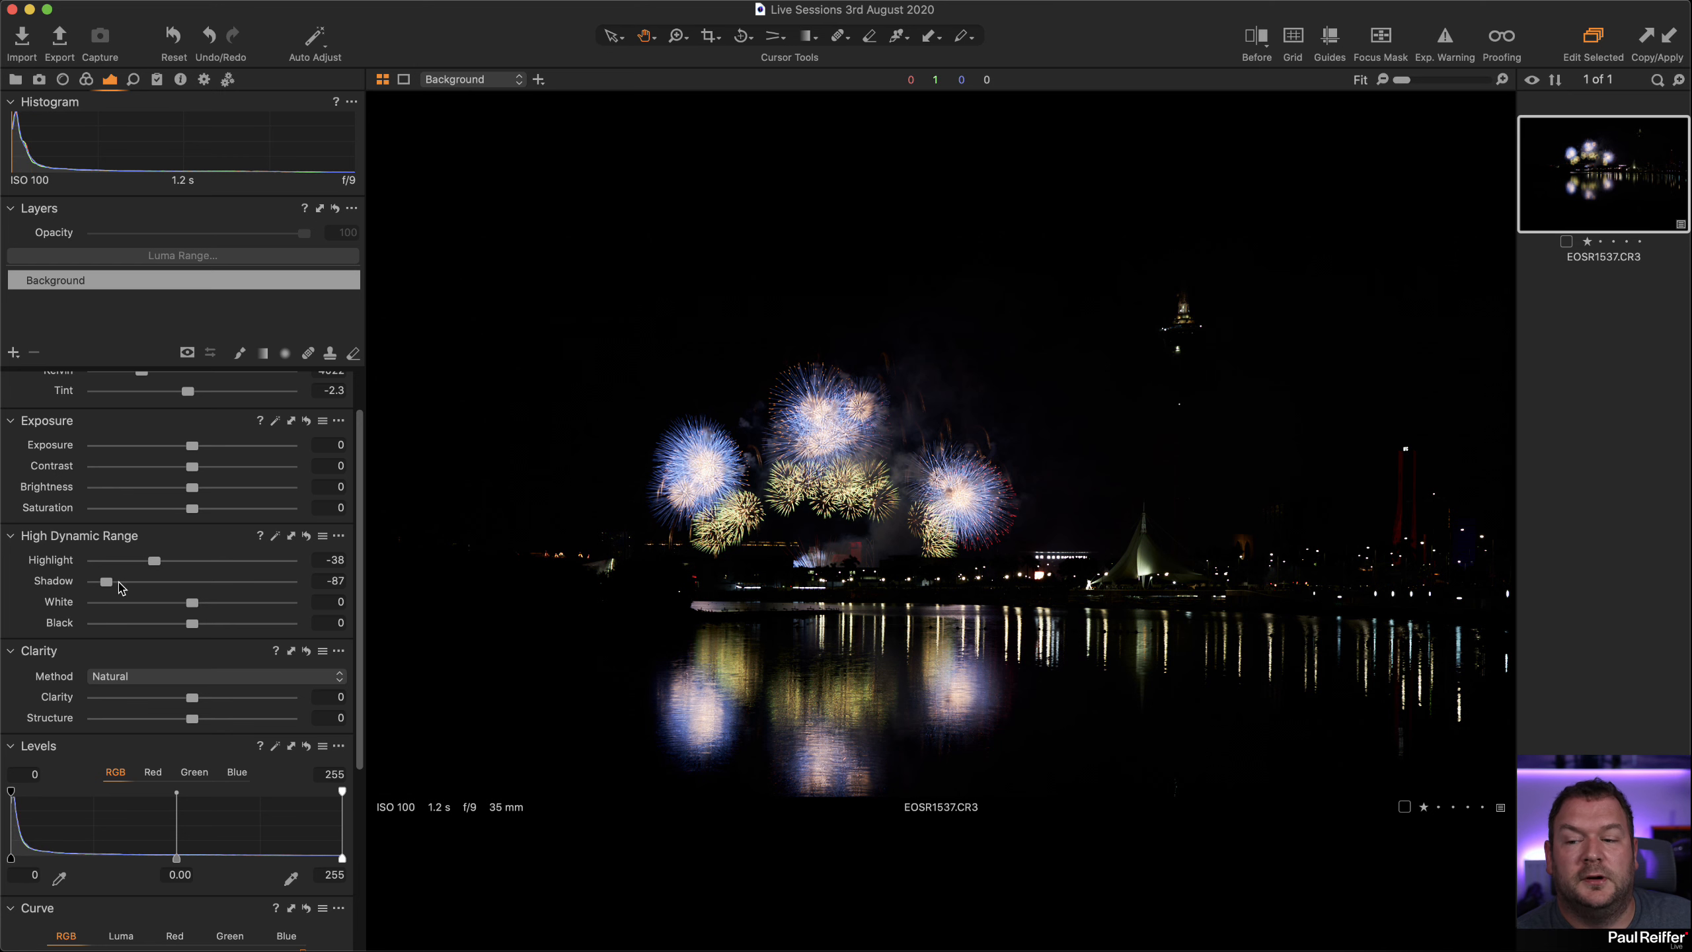
{"action": "left_click_drag", "start_coordinate": [110, 586], "coordinate": [218, 623]}
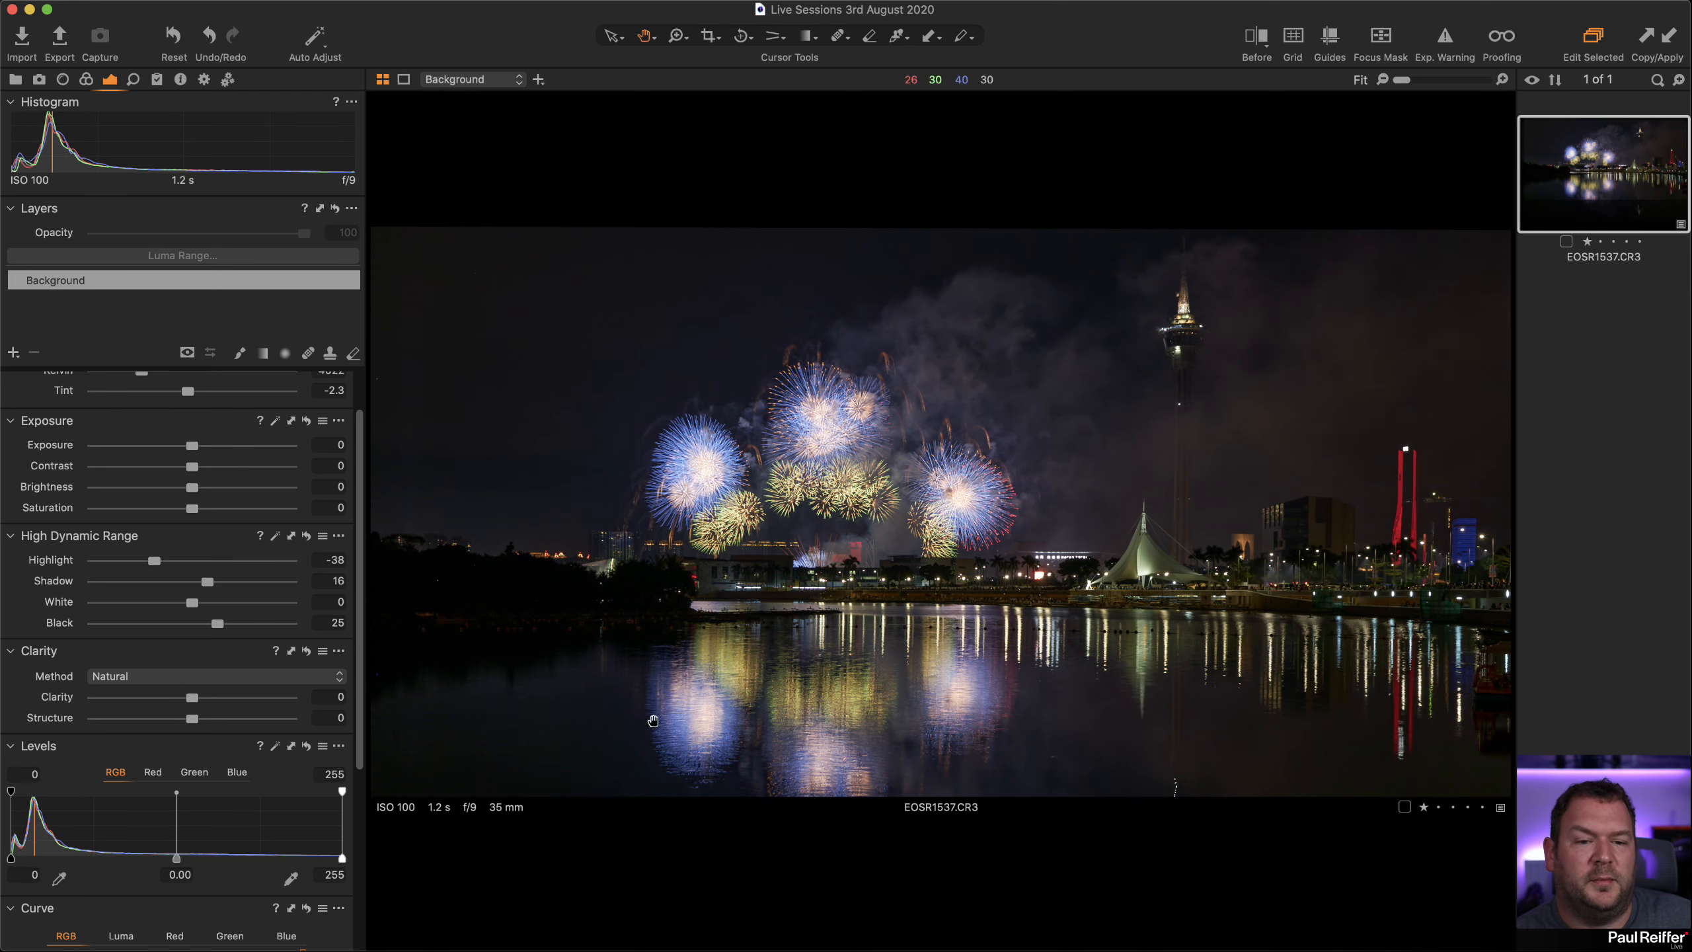
Reset Black and set the High Dynamic Range values to Black 2, Shadow 20 and Highlight -42
{"action": "double_click", "coordinate": [219, 622]}
{"action": "left_click_drag", "start_coordinate": [191, 626], "coordinate": [196, 626]}
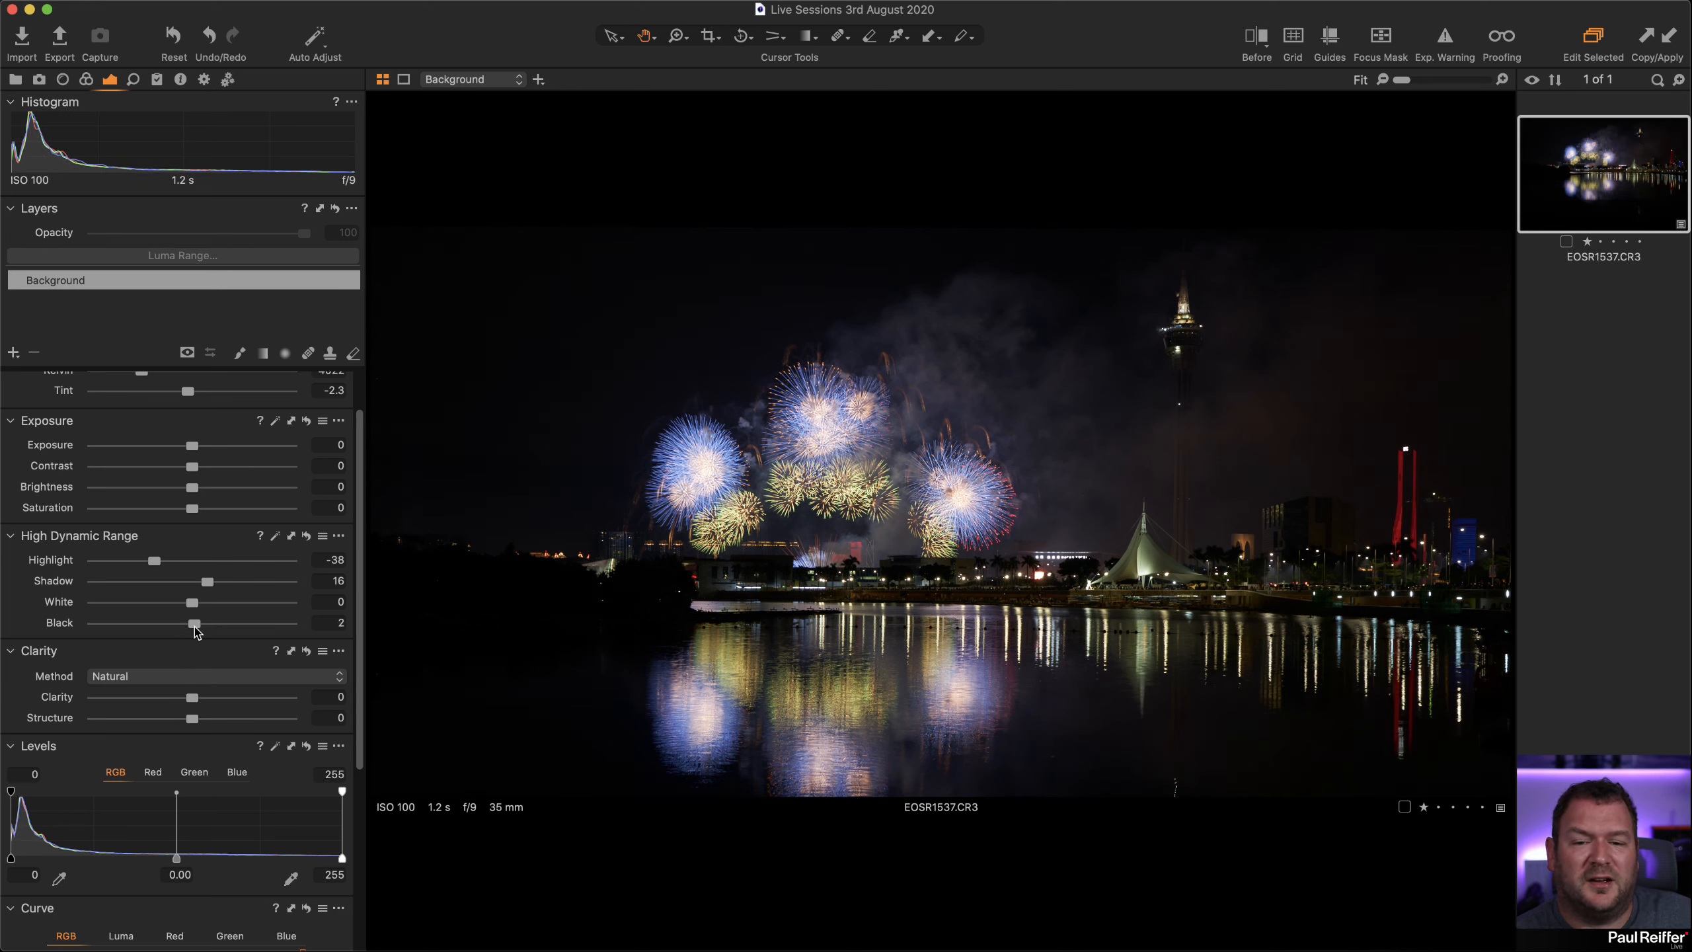
{"action": "left_click_drag", "start_coordinate": [210, 586], "coordinate": [152, 565]}
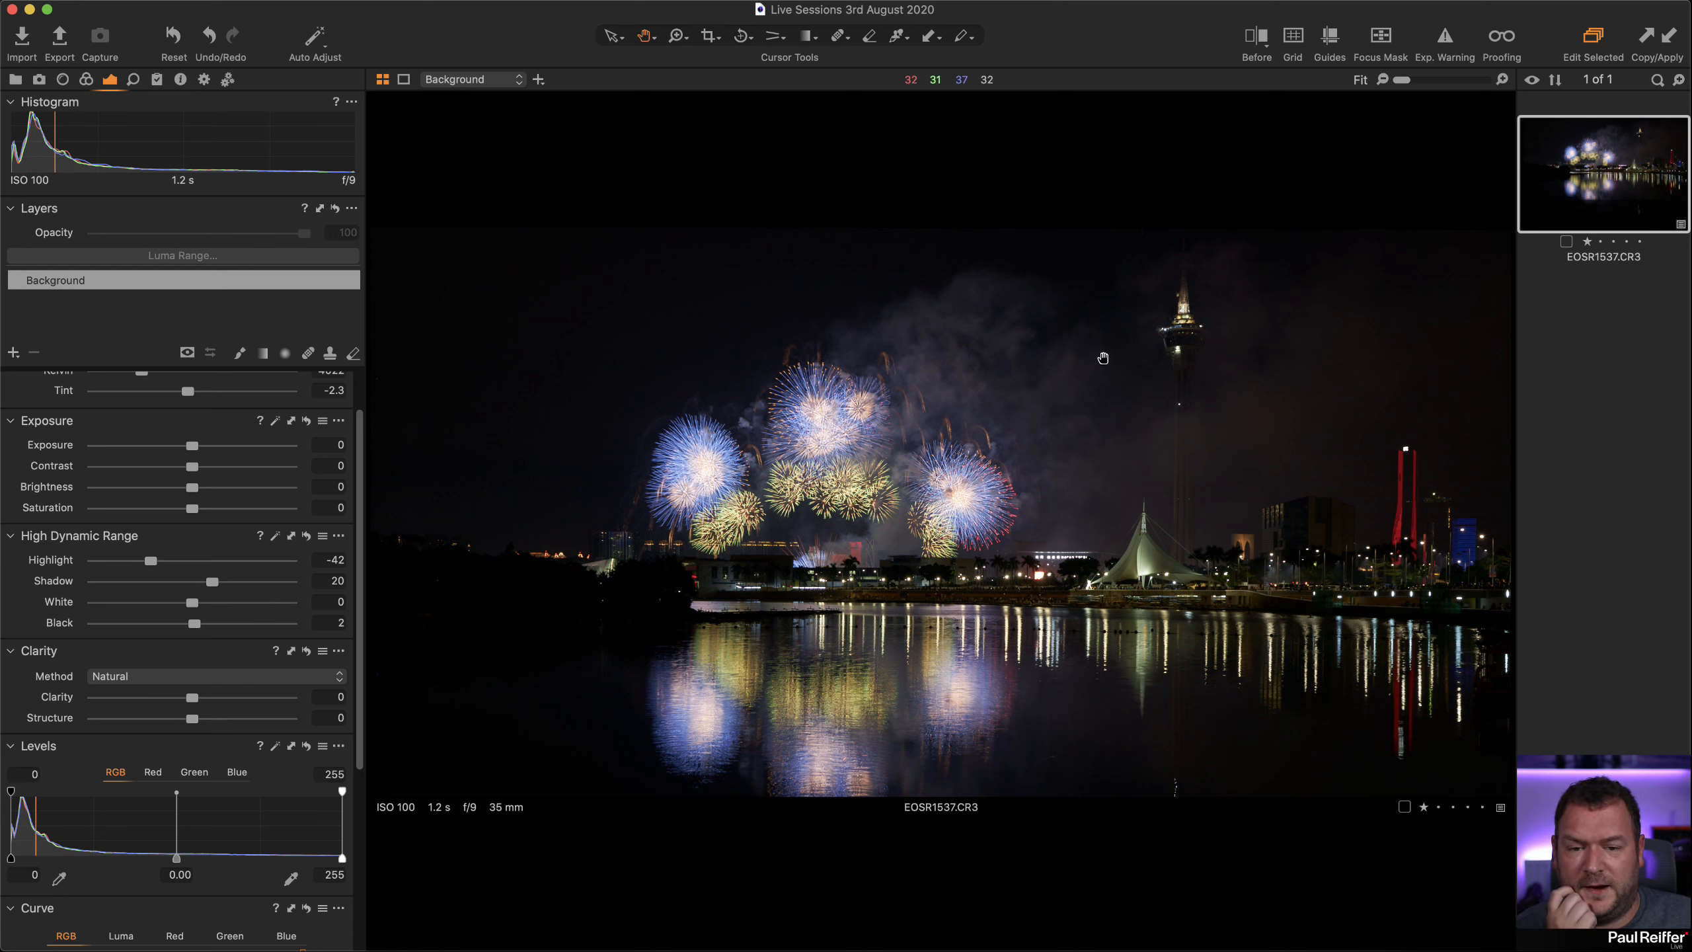
Cool the white balance to 3712 Kelvin and shift the tint to 1.3
{"action": "scroll", "coordinate": [246, 425], "scroll_direction": "up", "scroll_amount": 2}
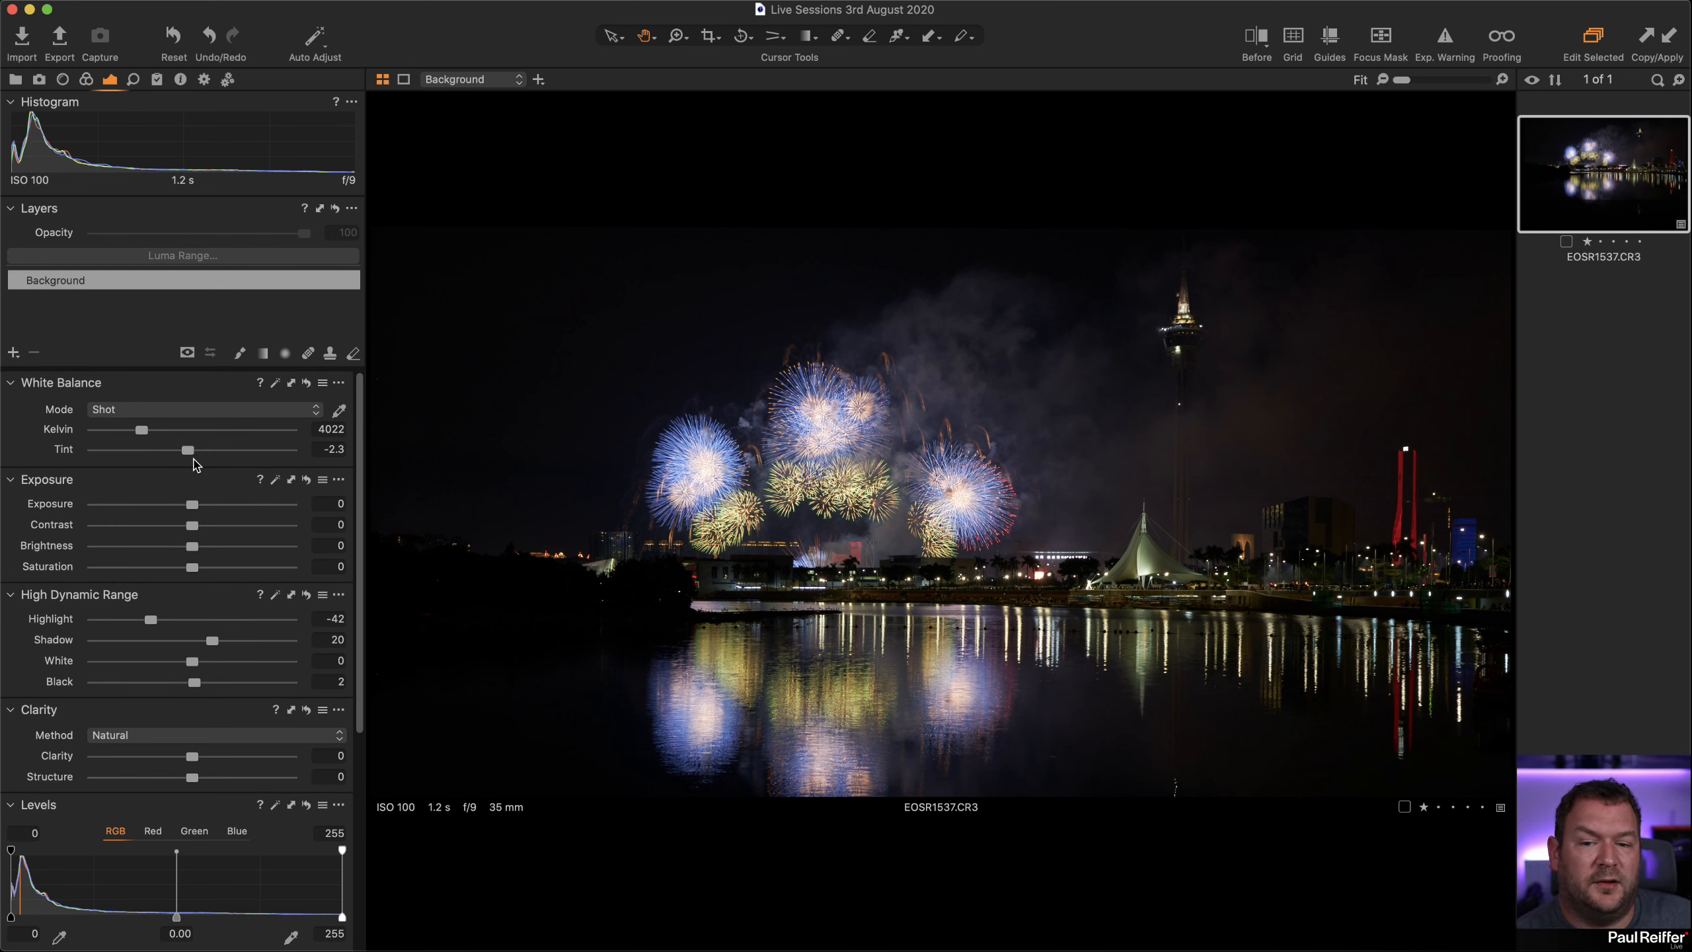
{"action": "left_click_drag", "start_coordinate": [189, 453], "coordinate": [136, 434]}
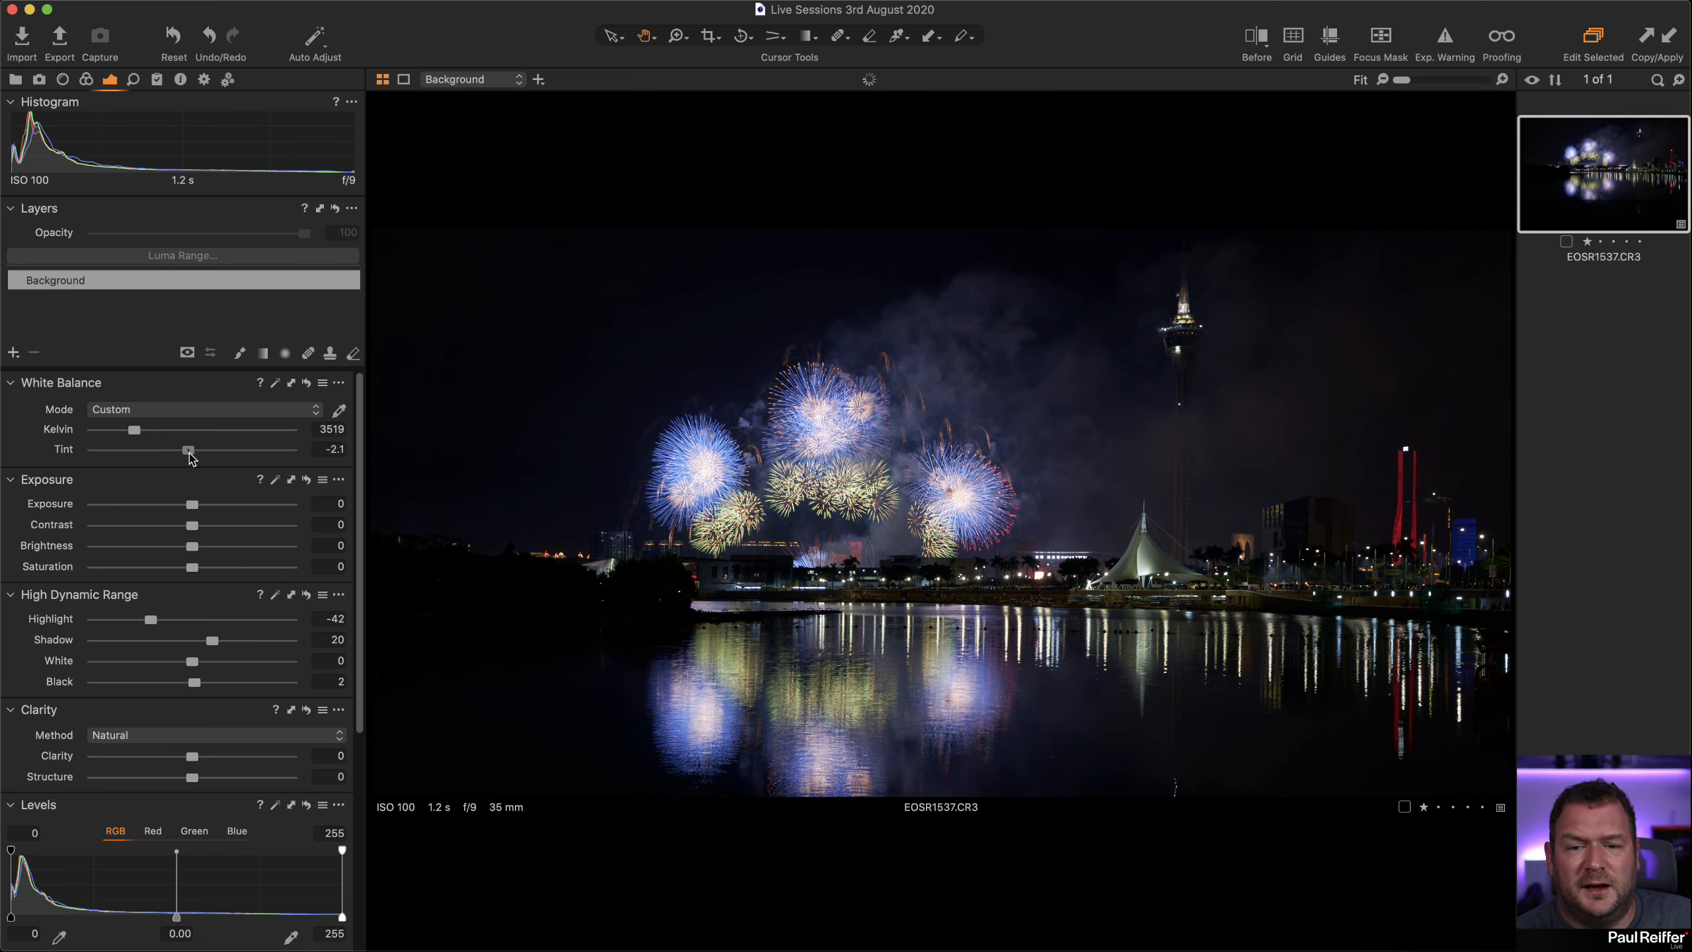
{"action": "mouse_move", "coordinate": [191, 459]}
{"action": "left_mouse_down"}
{"action": "mouse_move", "coordinate": [133, 433]}
{"action": "mouse_move", "coordinate": [194, 451]}
{"action": "left_mouse_up"}
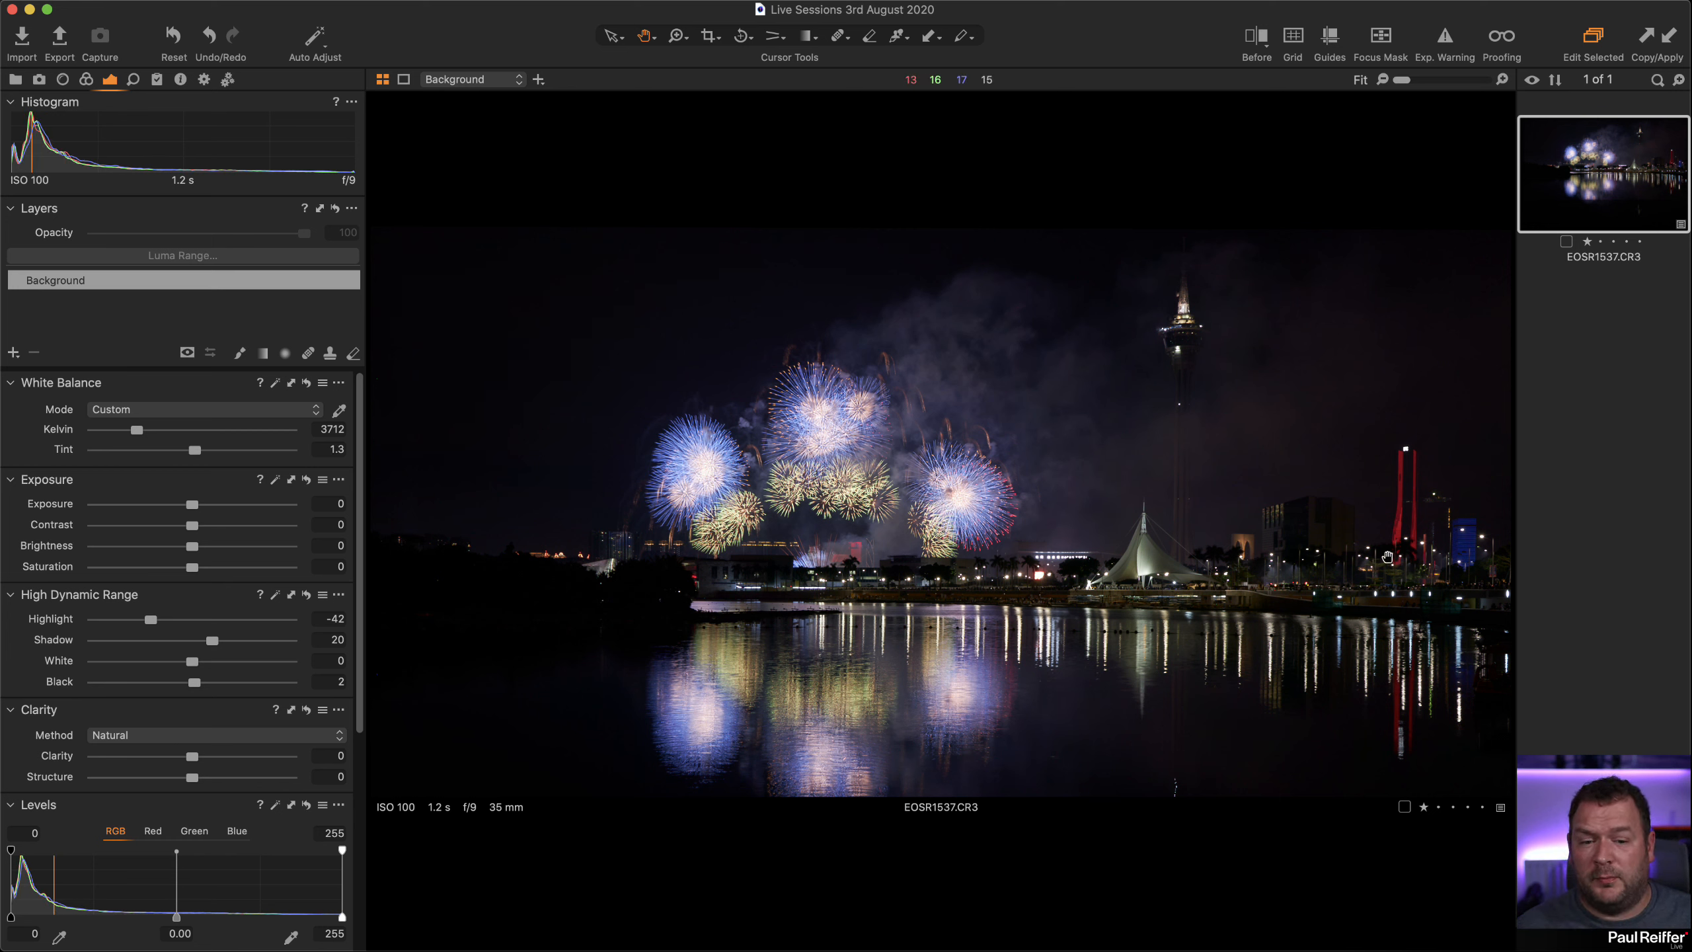
Remove the white light specks from the dark water near the photo's lower edge using a Heal brush at size 23, hardness 0 and opacity 100
{"action": "key", "text": "z"}
{"action": "left_click_drag", "start_coordinate": [1145, 756], "coordinate": [1215, 829]}
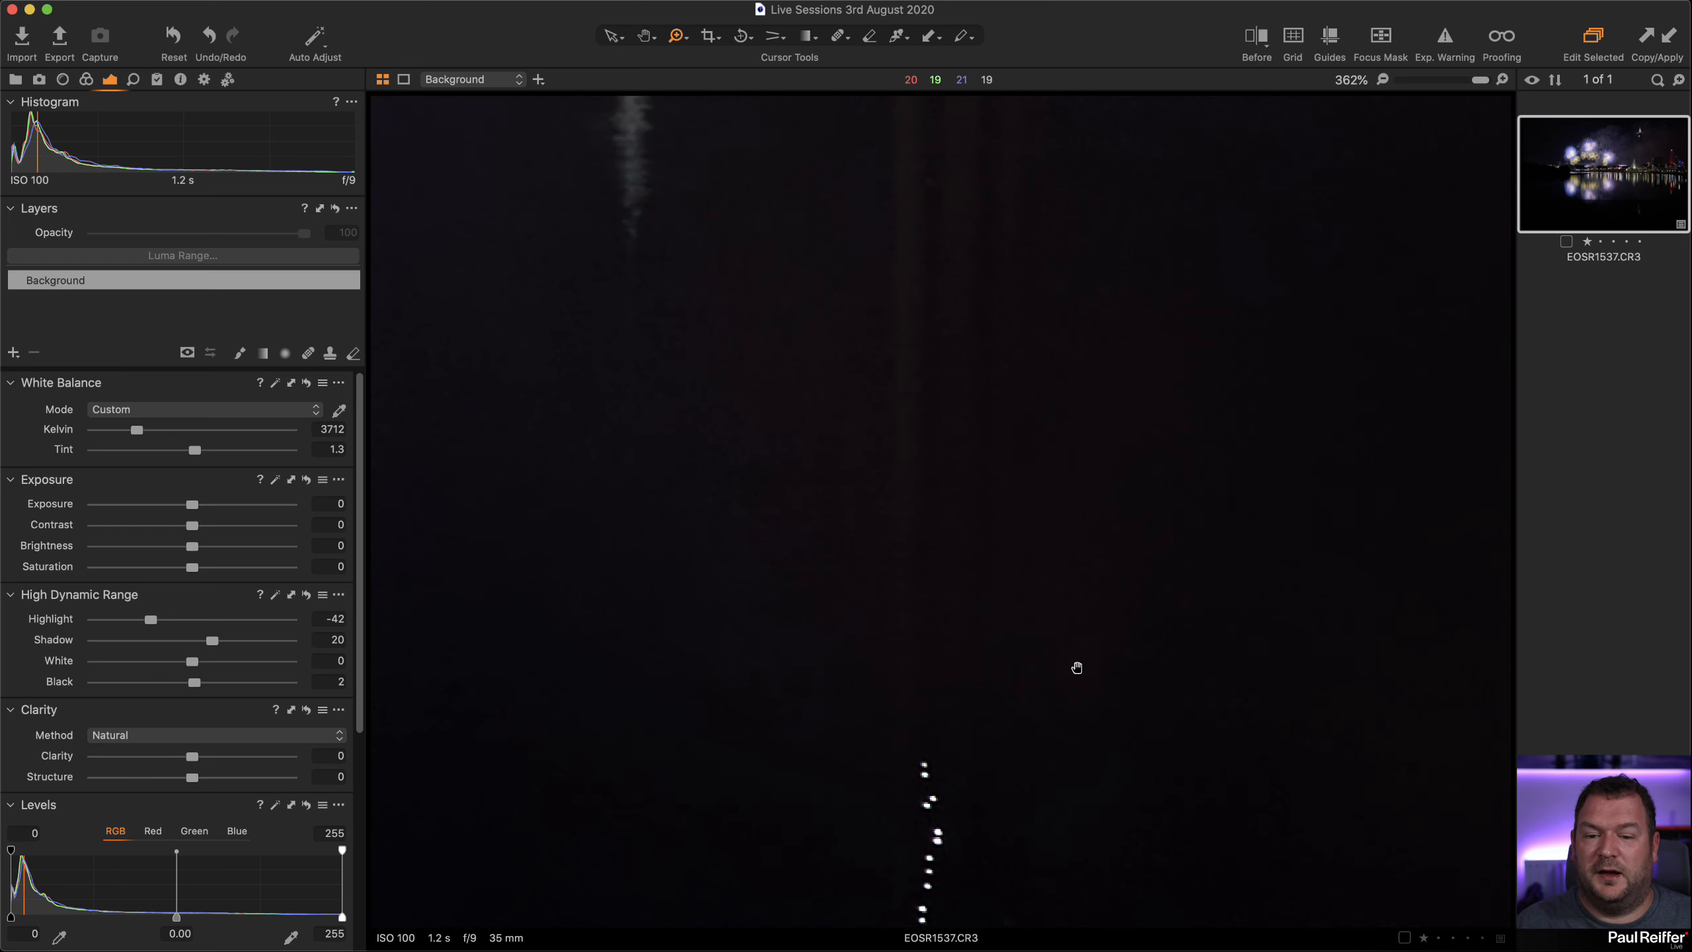
{"action": "left_click_drag", "start_coordinate": [1077, 667], "coordinate": [1120, 381]}
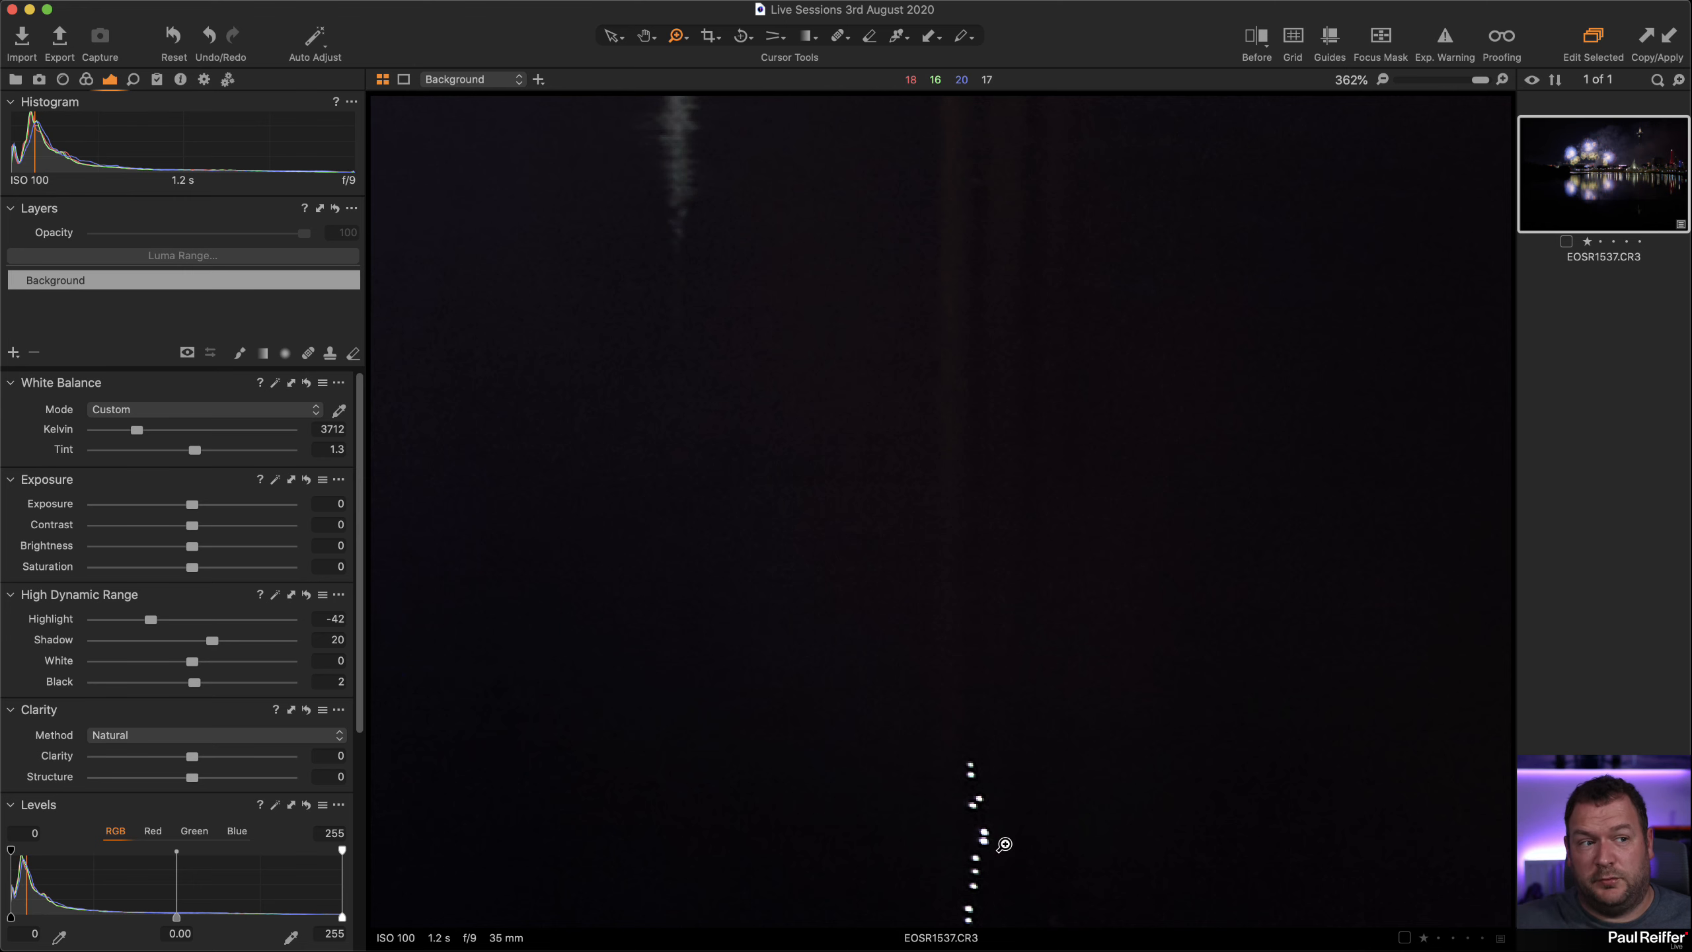
{"action": "key", "text": "super+0"}
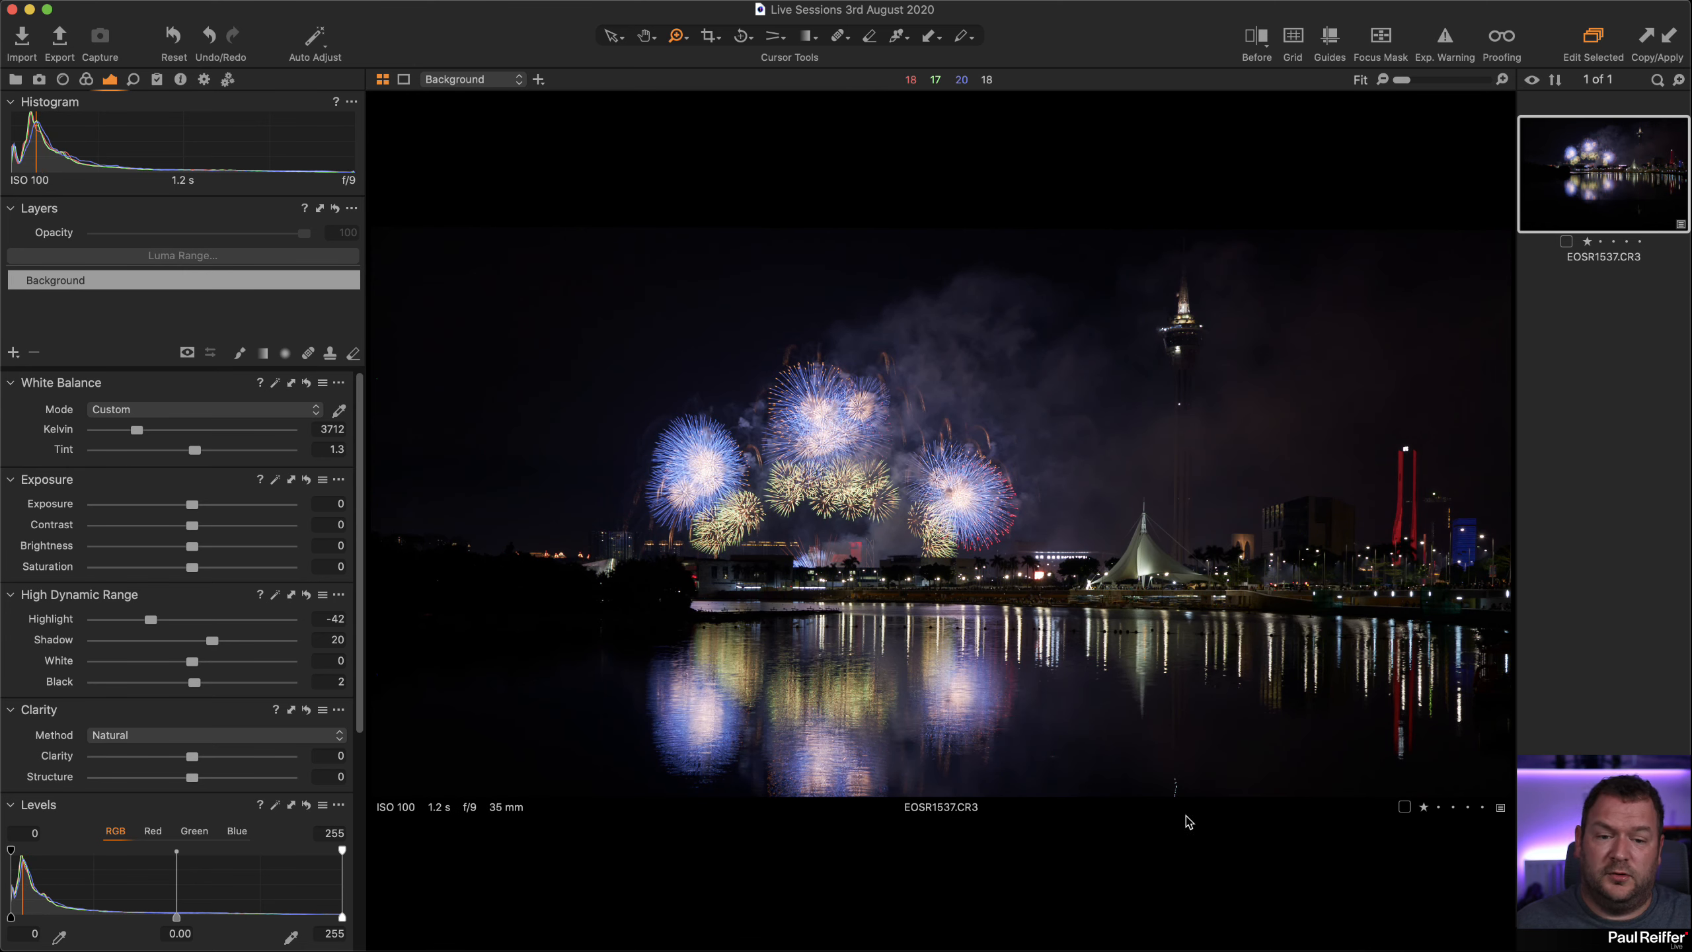
{"action": "scroll", "coordinate": [1208, 851], "scroll_direction": "up", "scroll_amount": 10}
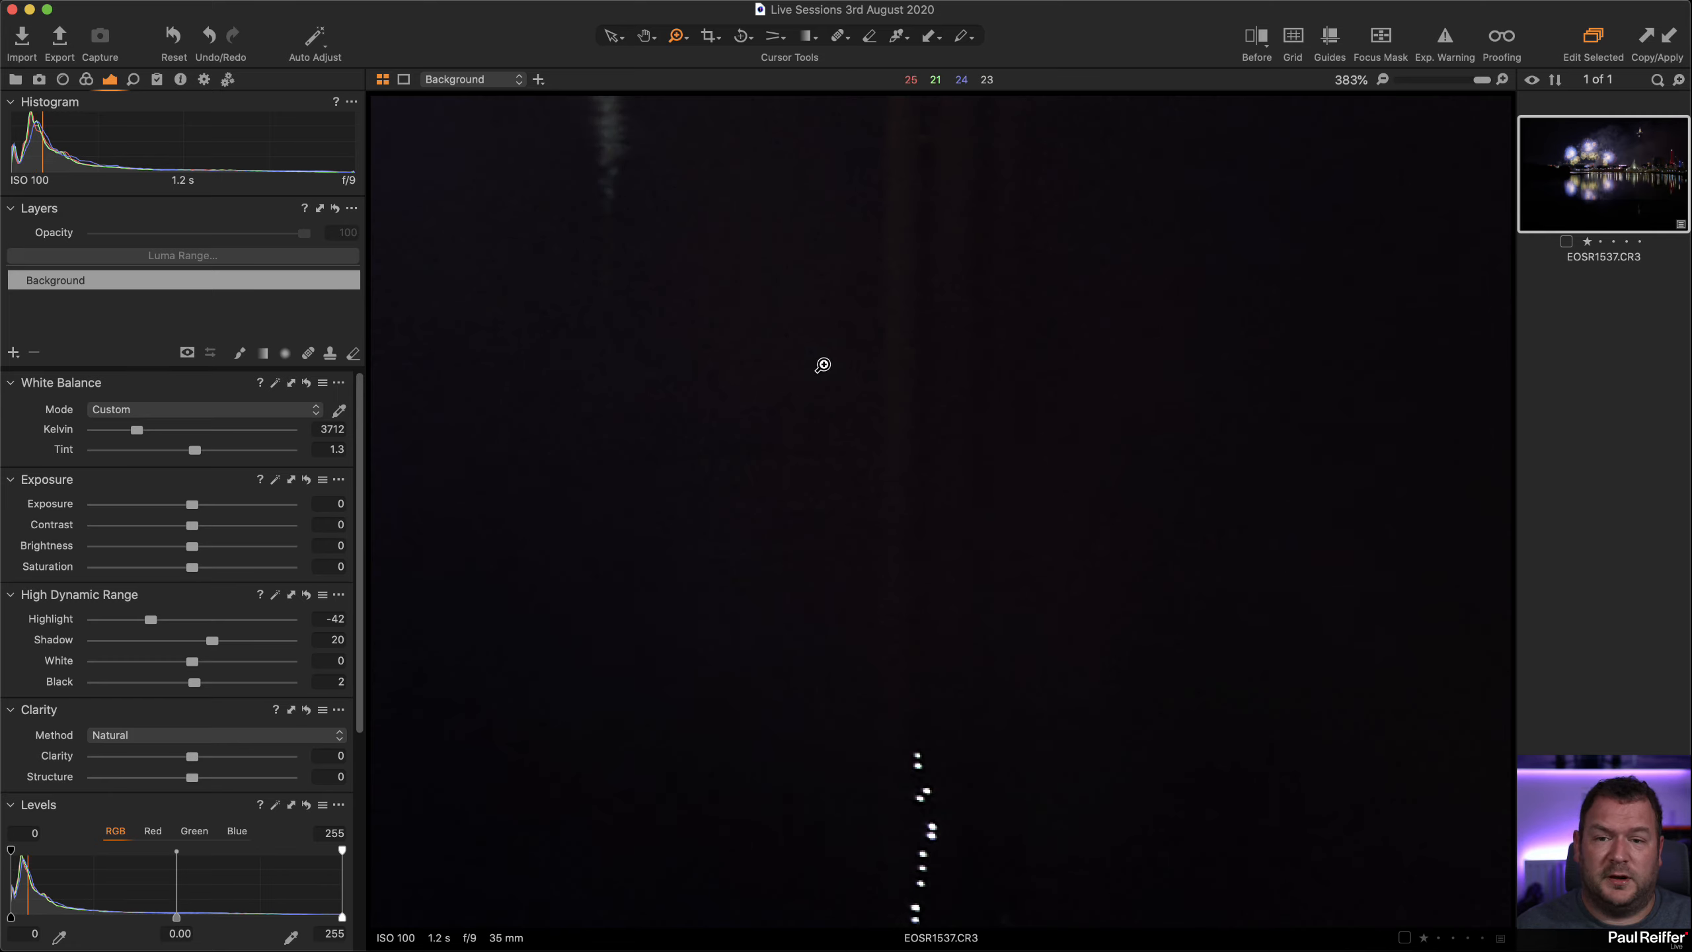
{"action": "left_click", "coordinate": [841, 37]}
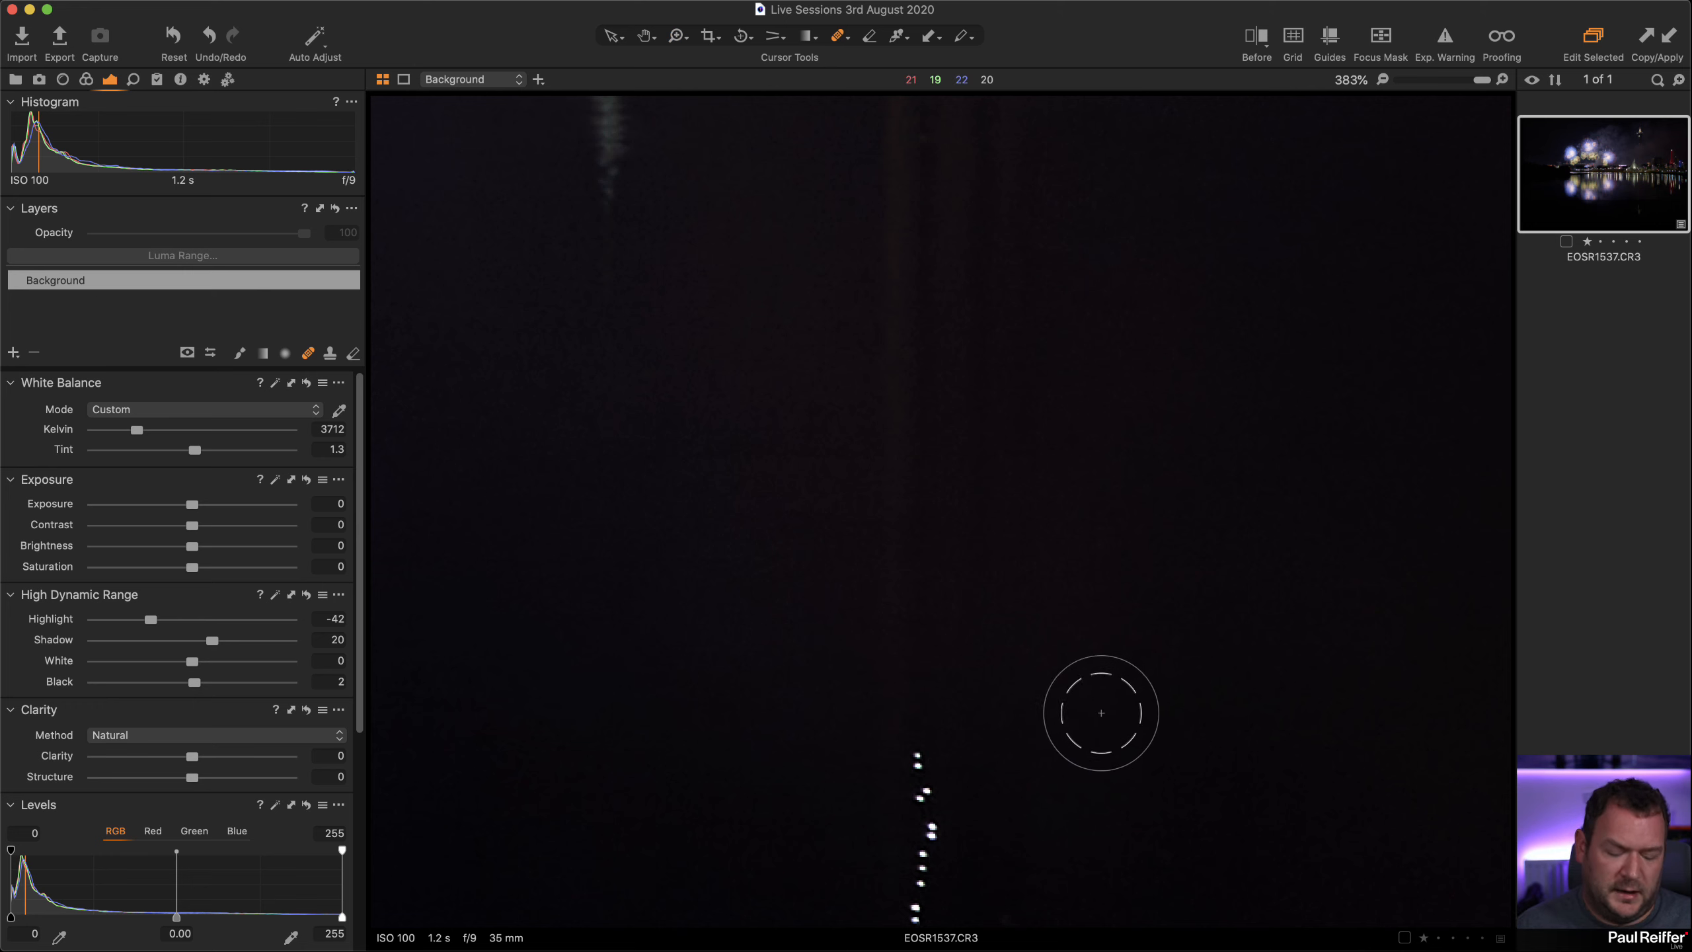
{"action": "right_click", "coordinate": [1145, 712]}
{"action": "left_click_drag", "start_coordinate": [1143, 705], "coordinate": [1136, 706]}
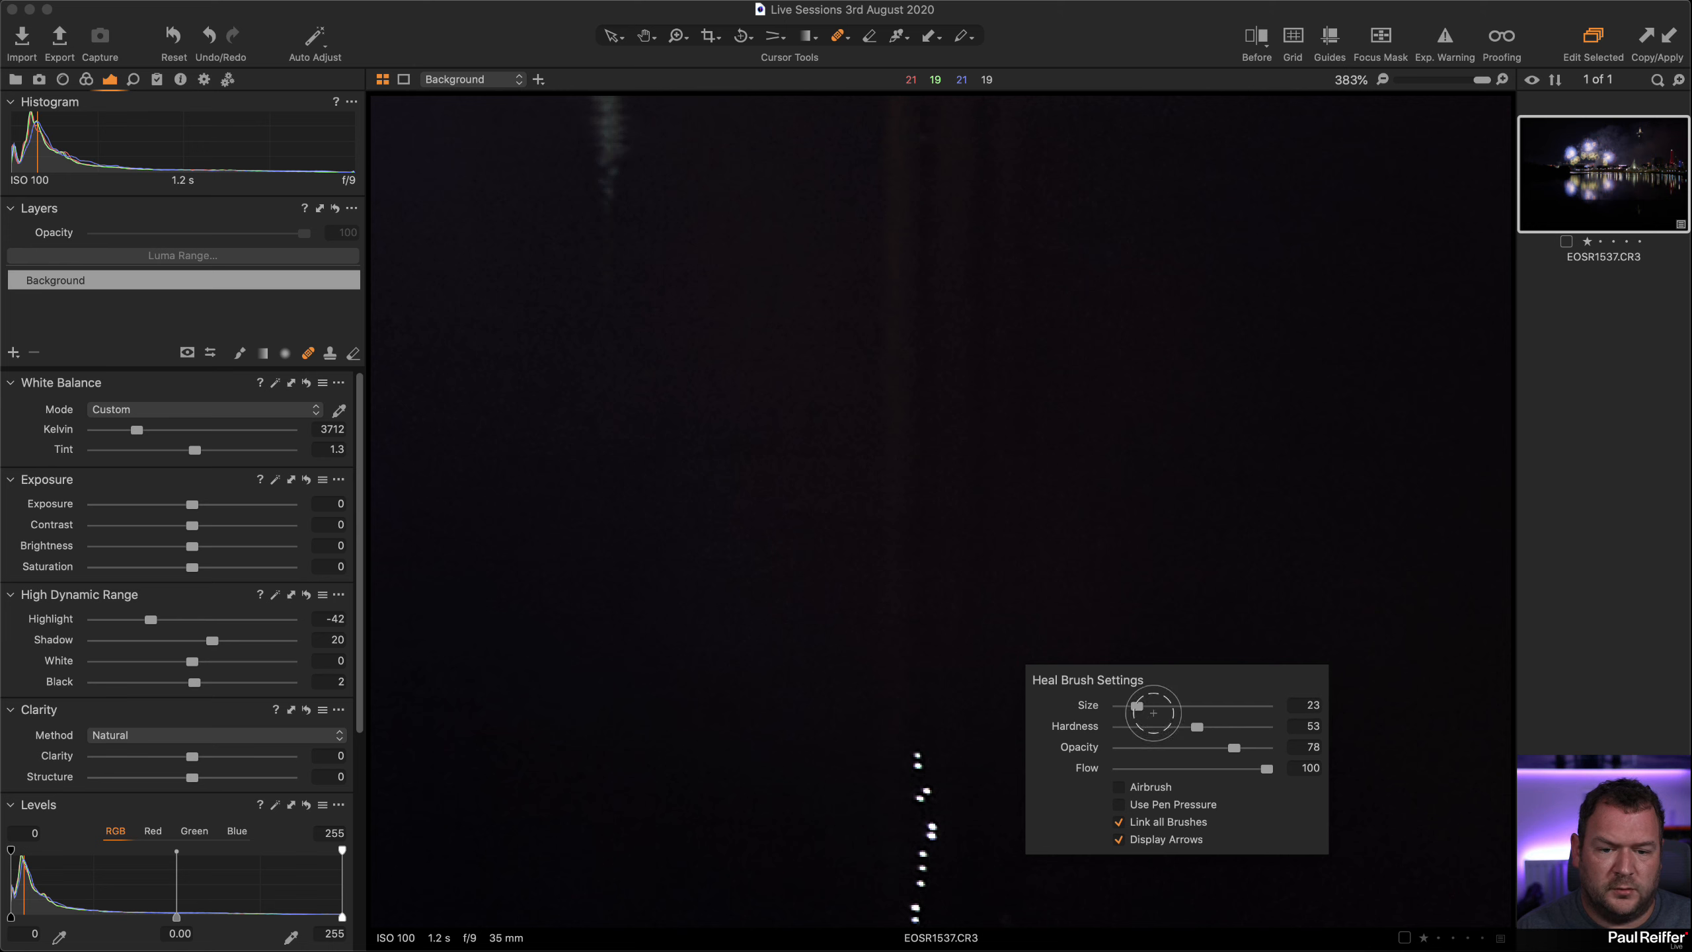
{"action": "mouse_move", "coordinate": [1232, 746]}
{"action": "left_mouse_down"}
{"action": "mouse_move", "coordinate": [1269, 746]}
{"action": "mouse_move", "coordinate": [1119, 727]}
{"action": "left_mouse_up"}
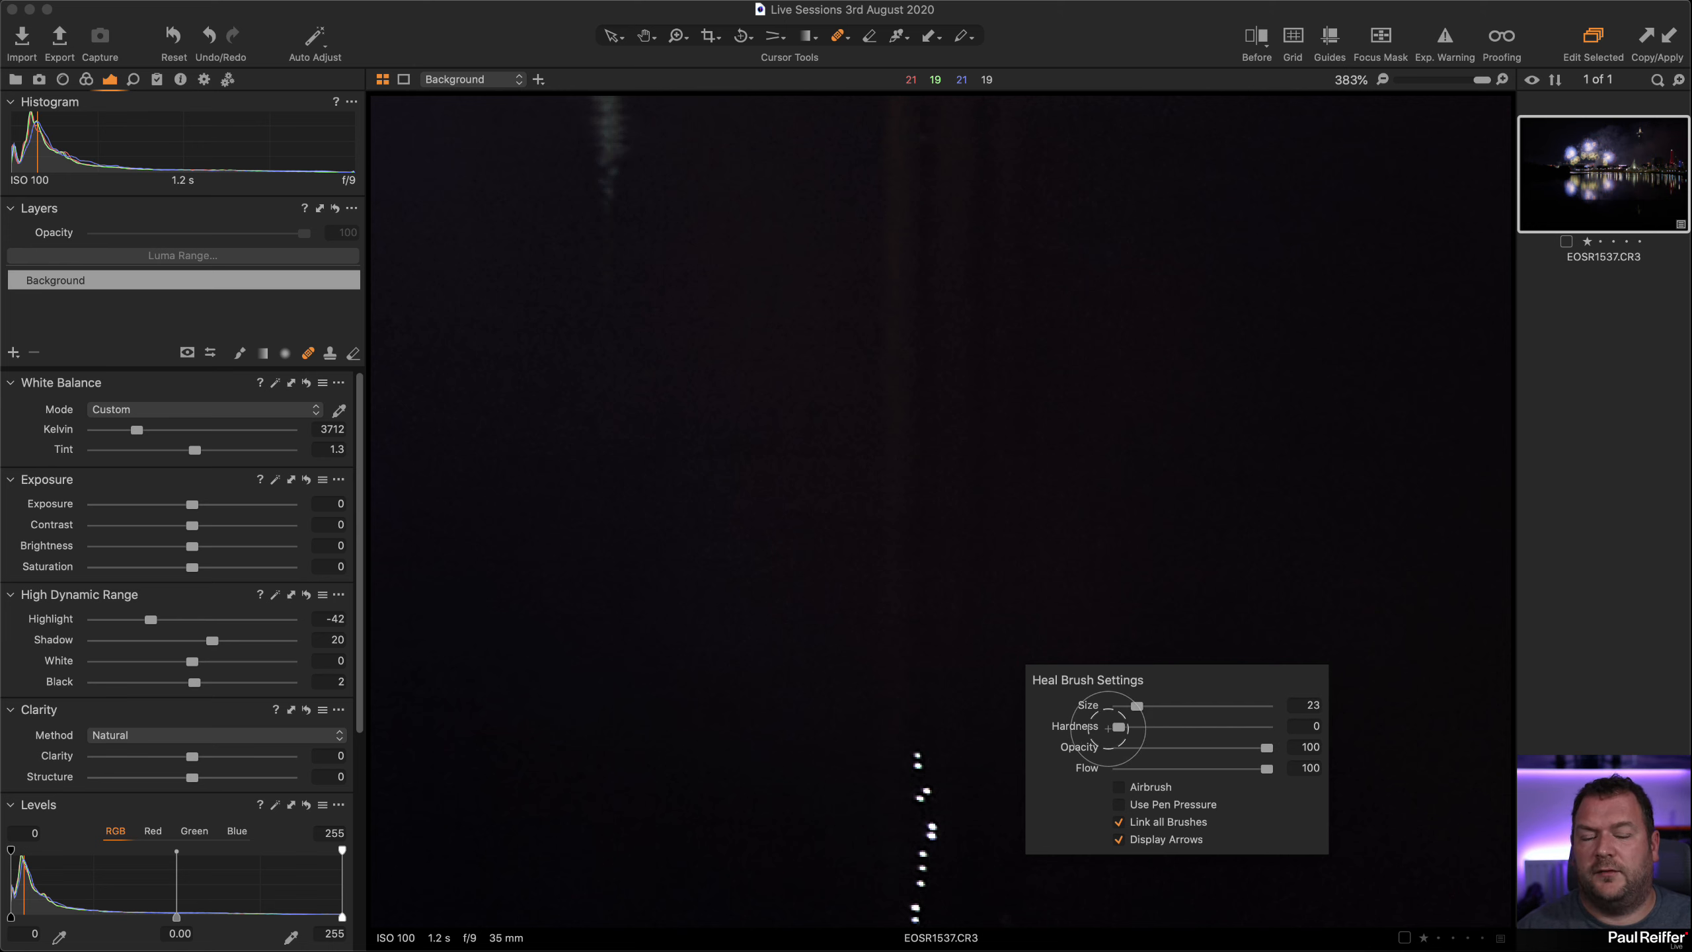
{"action": "mouse_move", "coordinate": [914, 753]}
{"action": "left_mouse_down"}
{"action": "mouse_move", "coordinate": [916, 920]}
{"action": "mouse_move", "coordinate": [933, 796]}
{"action": "left_mouse_up"}
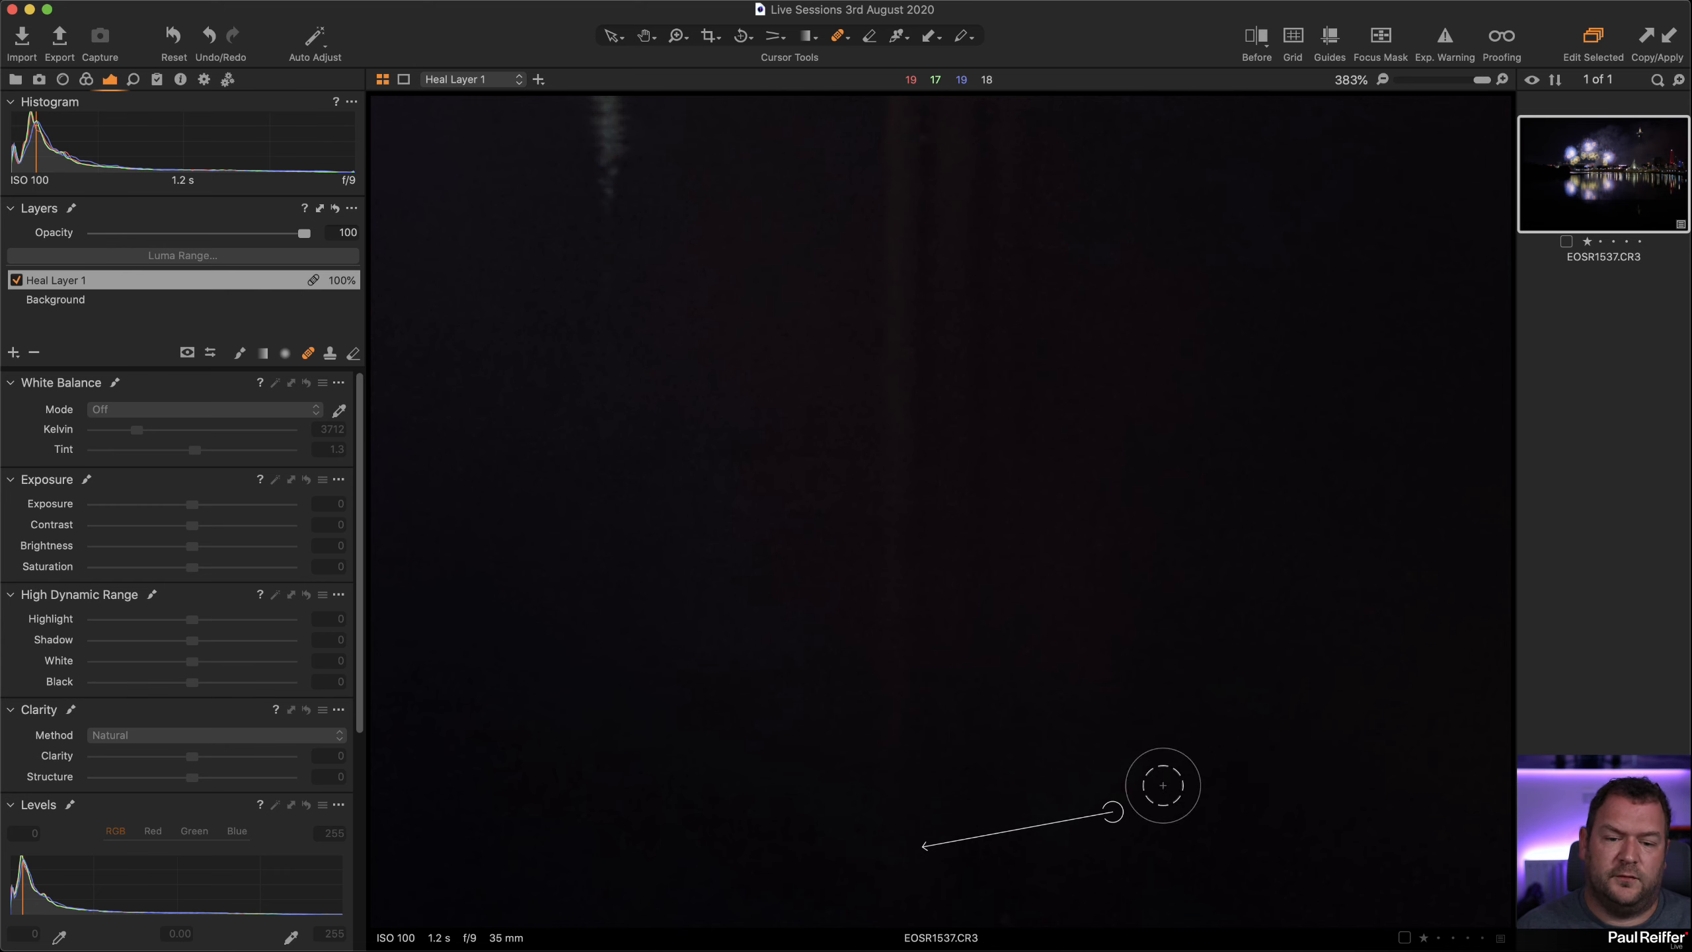
{"action": "left_click", "coordinate": [612, 36]}
{"action": "double_click", "coordinate": [916, 463]}
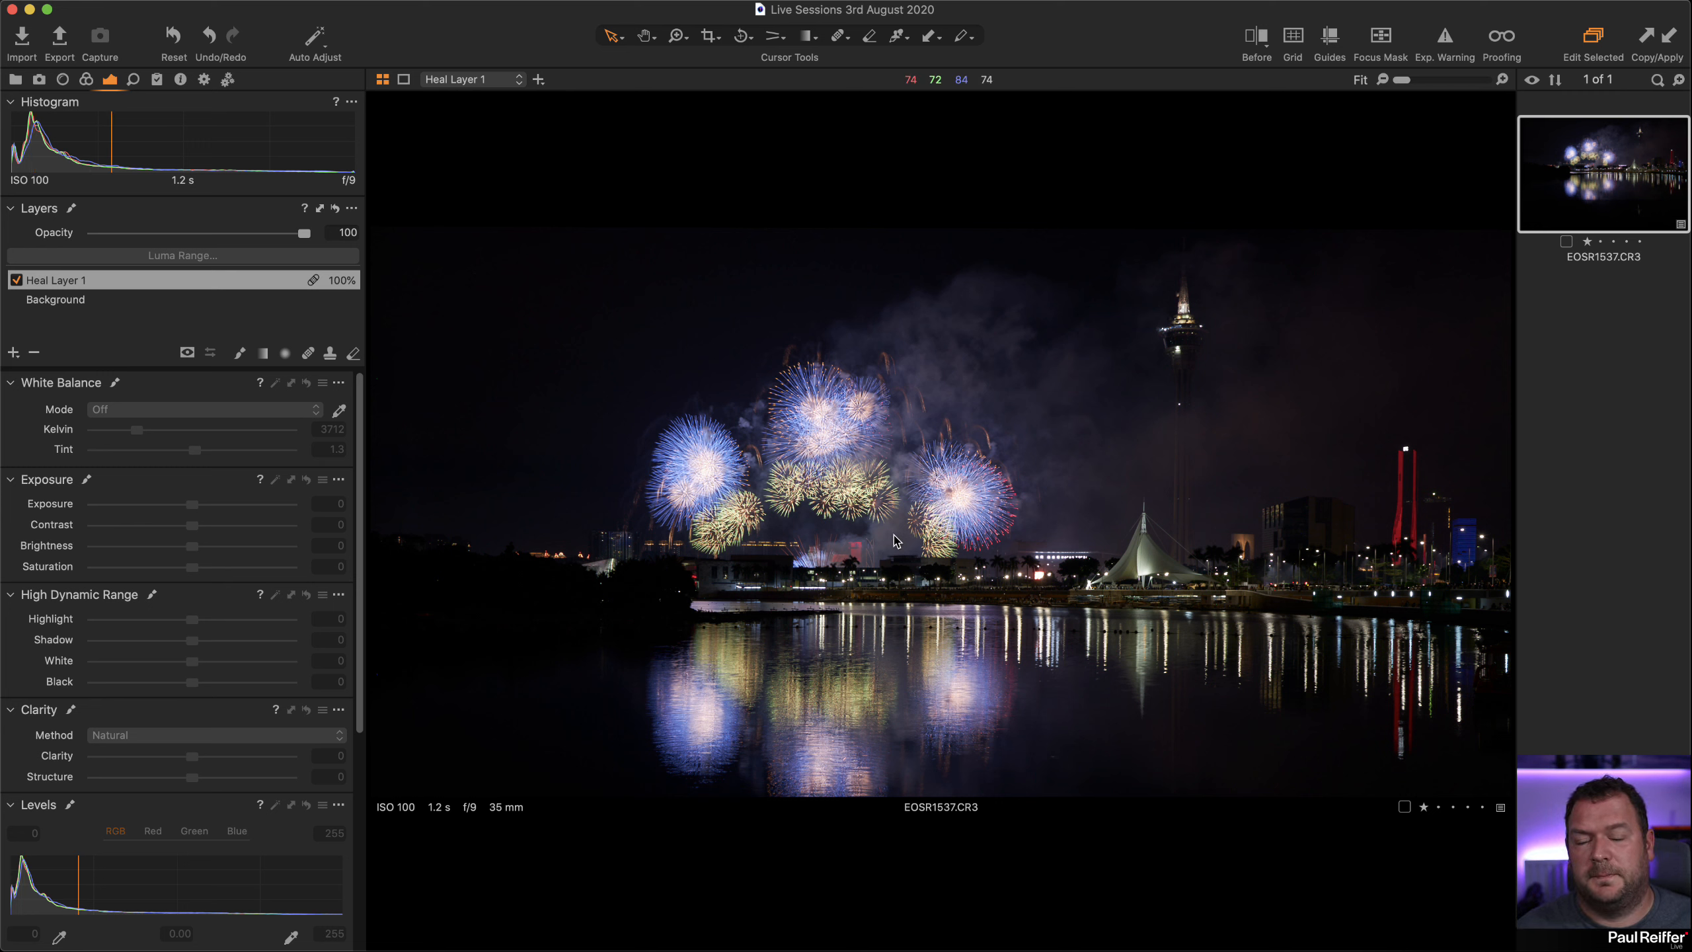
Compare the photo in the before/after split view and set the Background layer's Shadow to 9
{"action": "left_click", "coordinate": [1257, 45]}
{"action": "left_click_drag", "start_coordinate": [941, 511], "coordinate": [432, 573]}
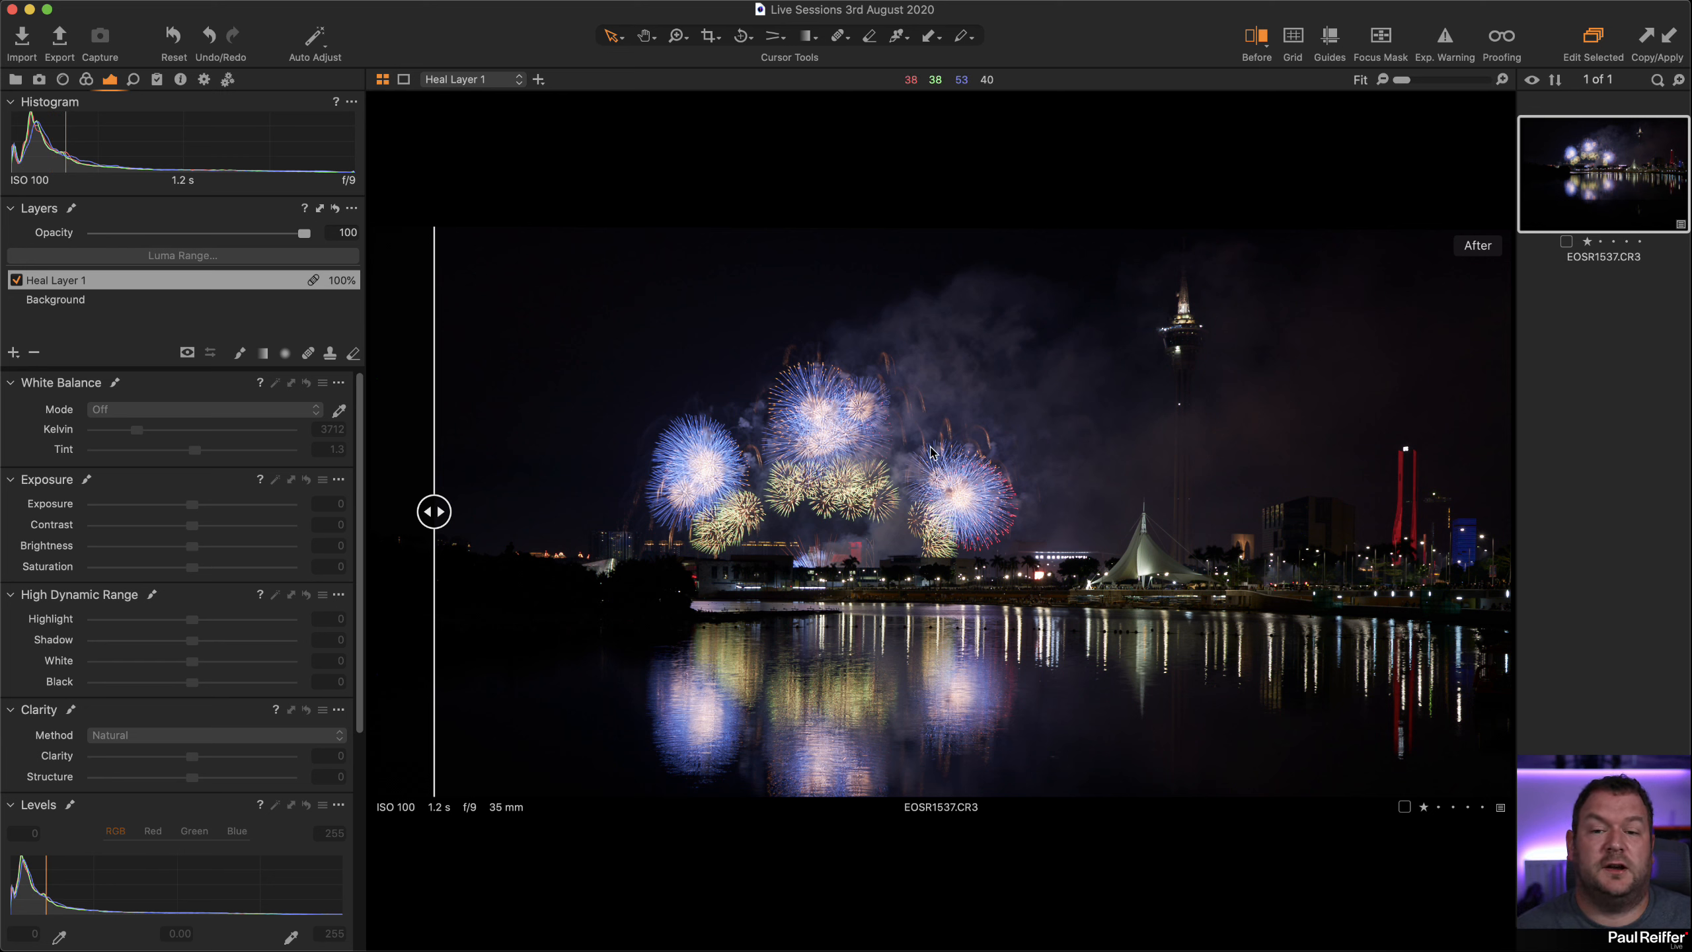
{"action": "left_click", "coordinate": [72, 303]}
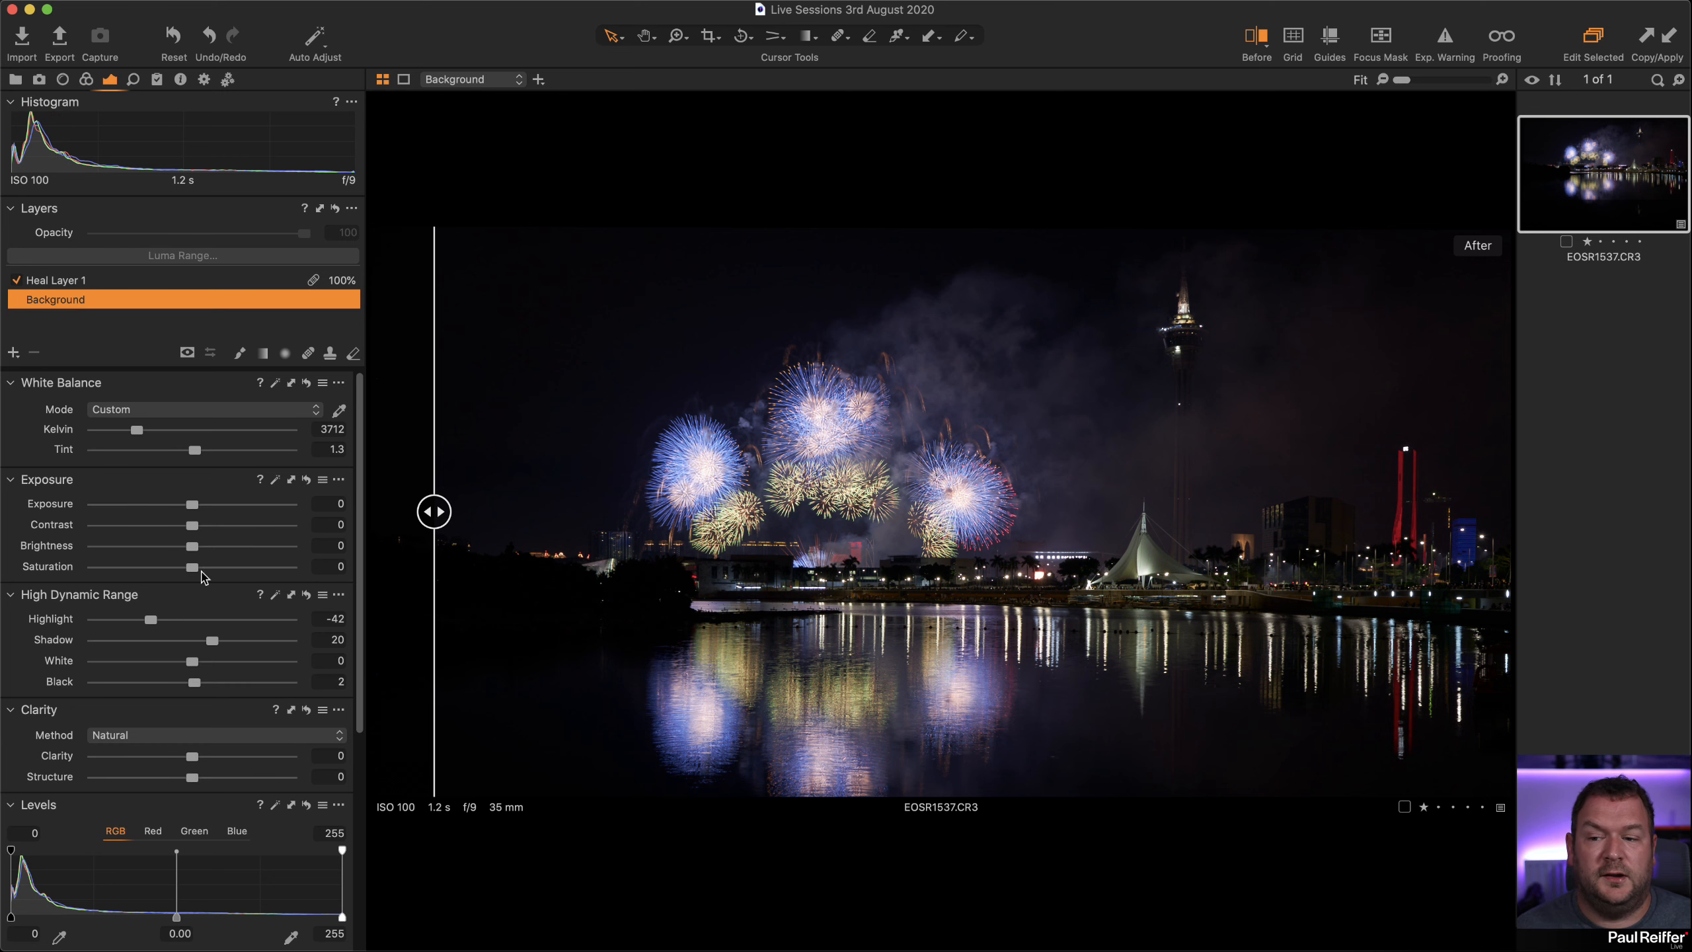
{"action": "left_click_drag", "start_coordinate": [210, 644], "coordinate": [202, 647]}
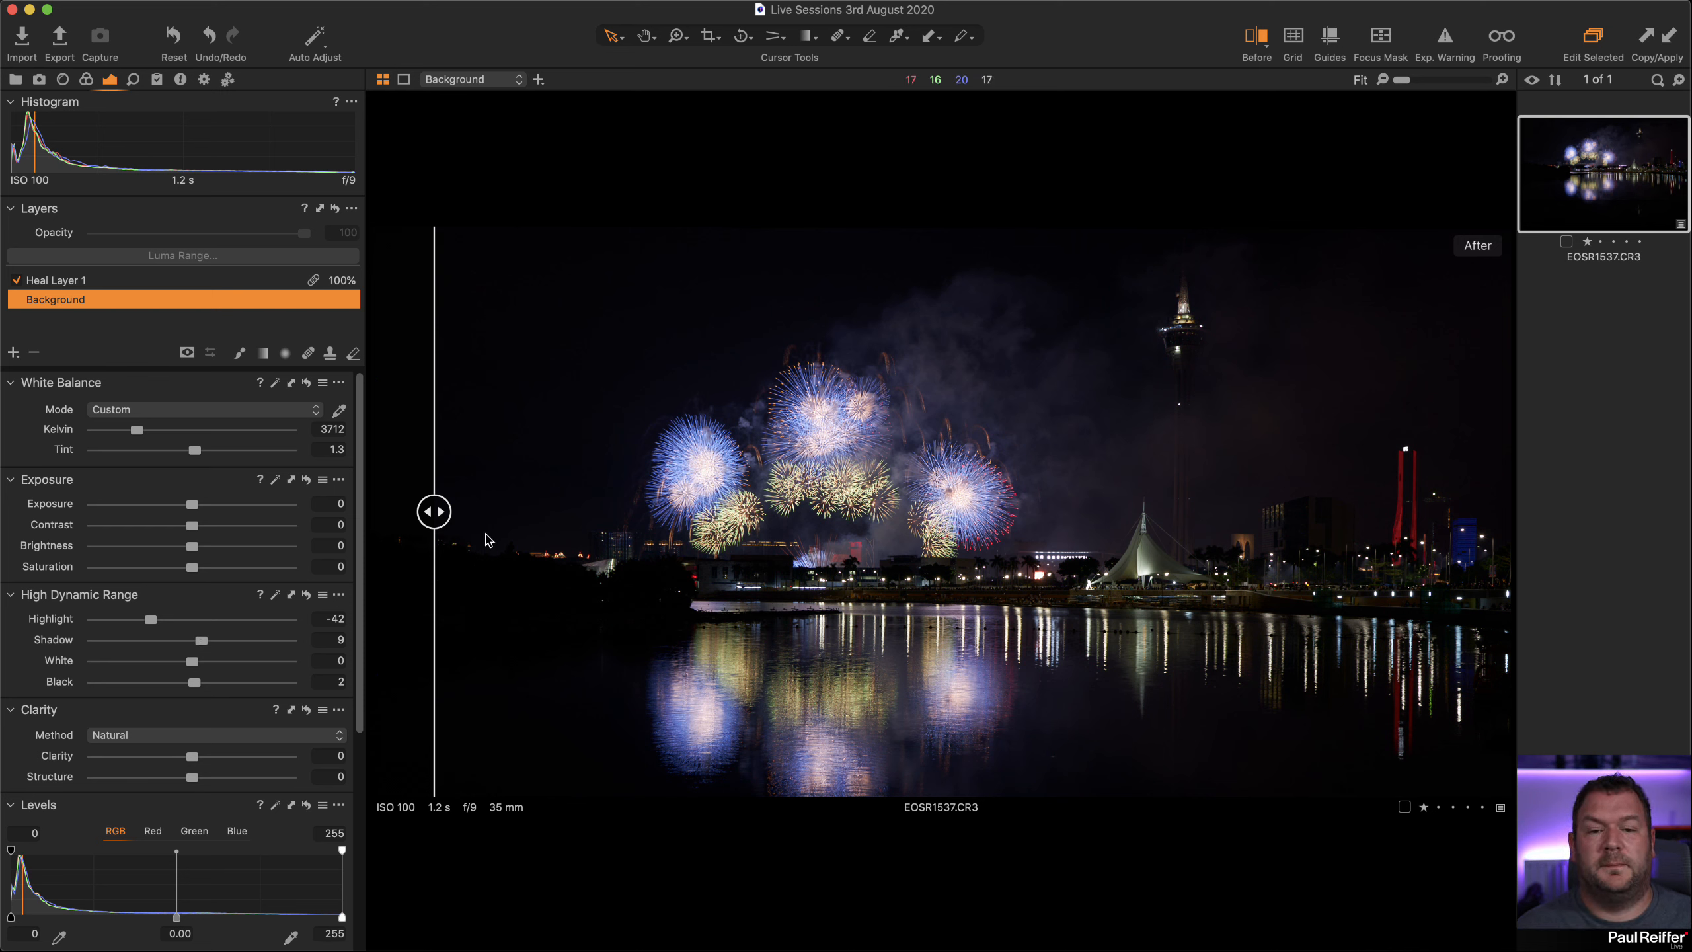
{"action": "left_click_drag", "start_coordinate": [433, 511], "coordinate": [541, 579]}
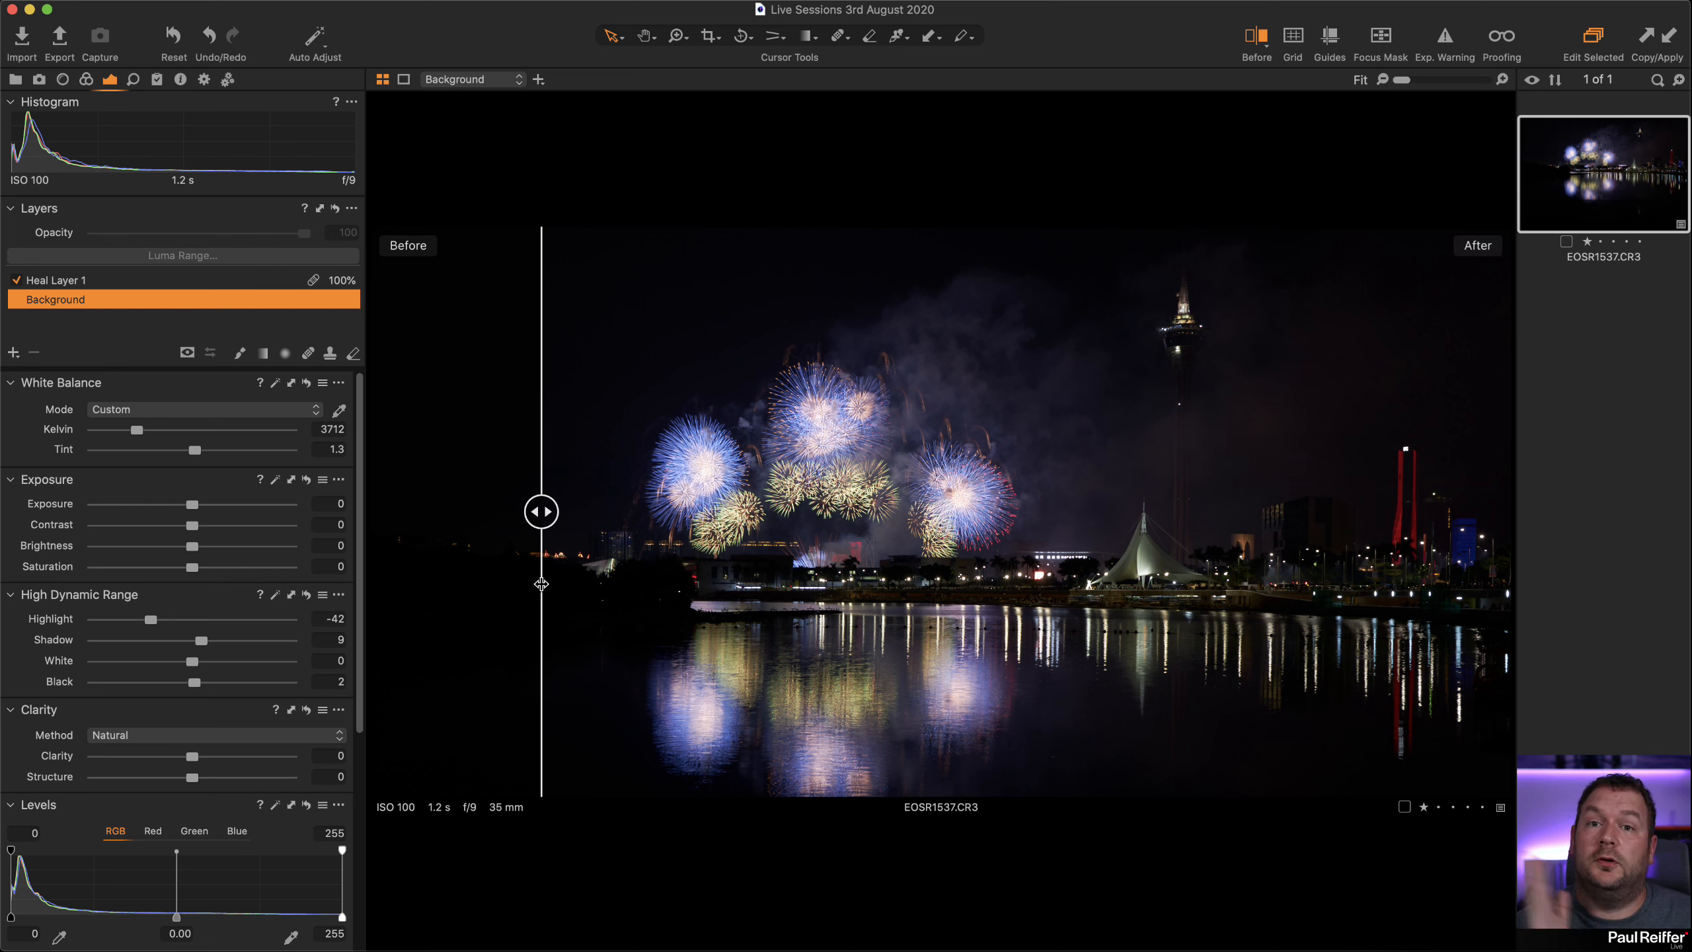
Create a new unadjusted variant of the fireworks photo and compare it with the edited variant
{"action": "right_click", "coordinate": [1570, 194]}
{"action": "left_click", "coordinate": [1629, 246]}
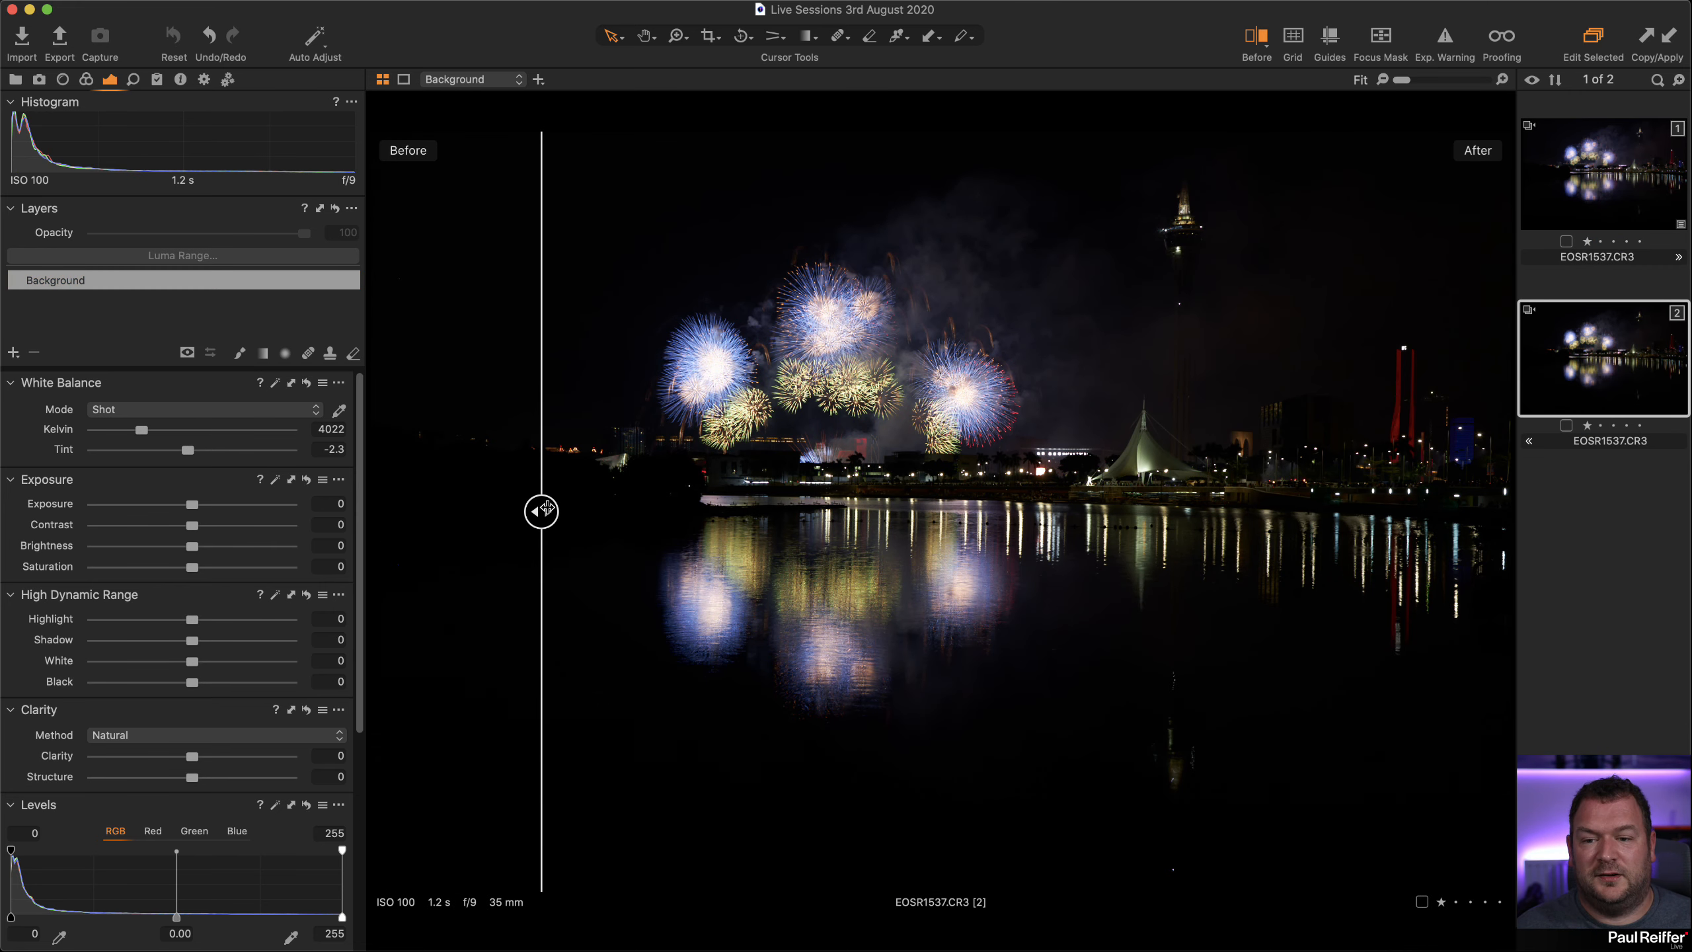
{"action": "left_click_drag", "start_coordinate": [540, 509], "coordinate": [376, 509]}
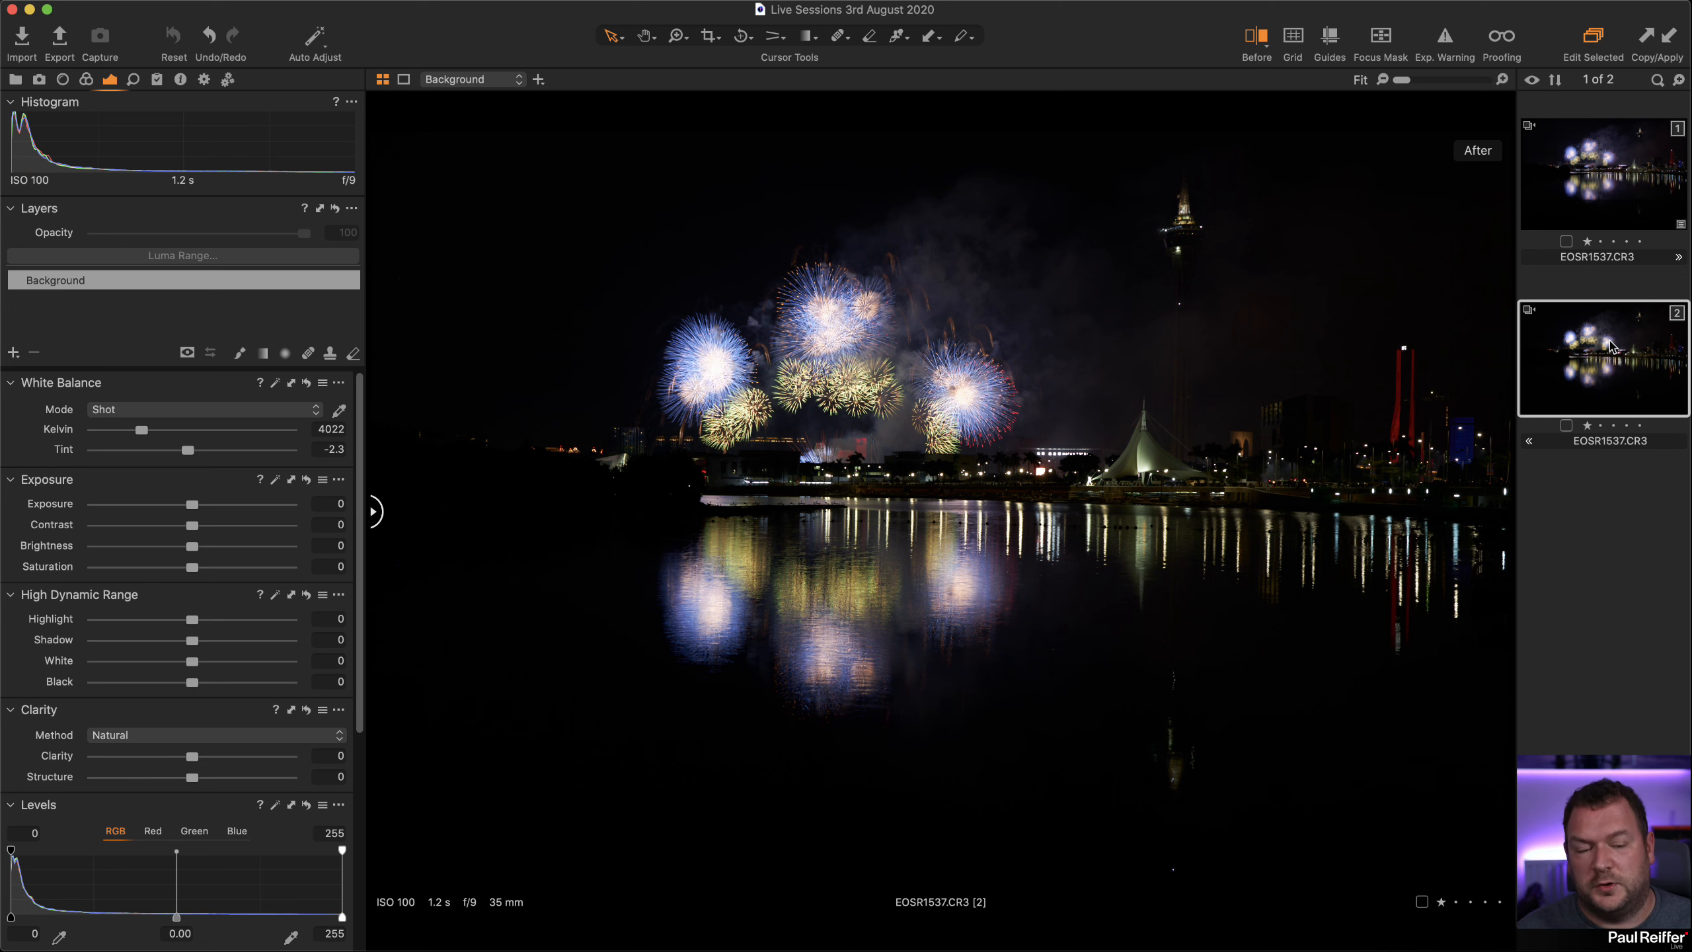
{"action": "left_click", "coordinate": [1611, 161]}
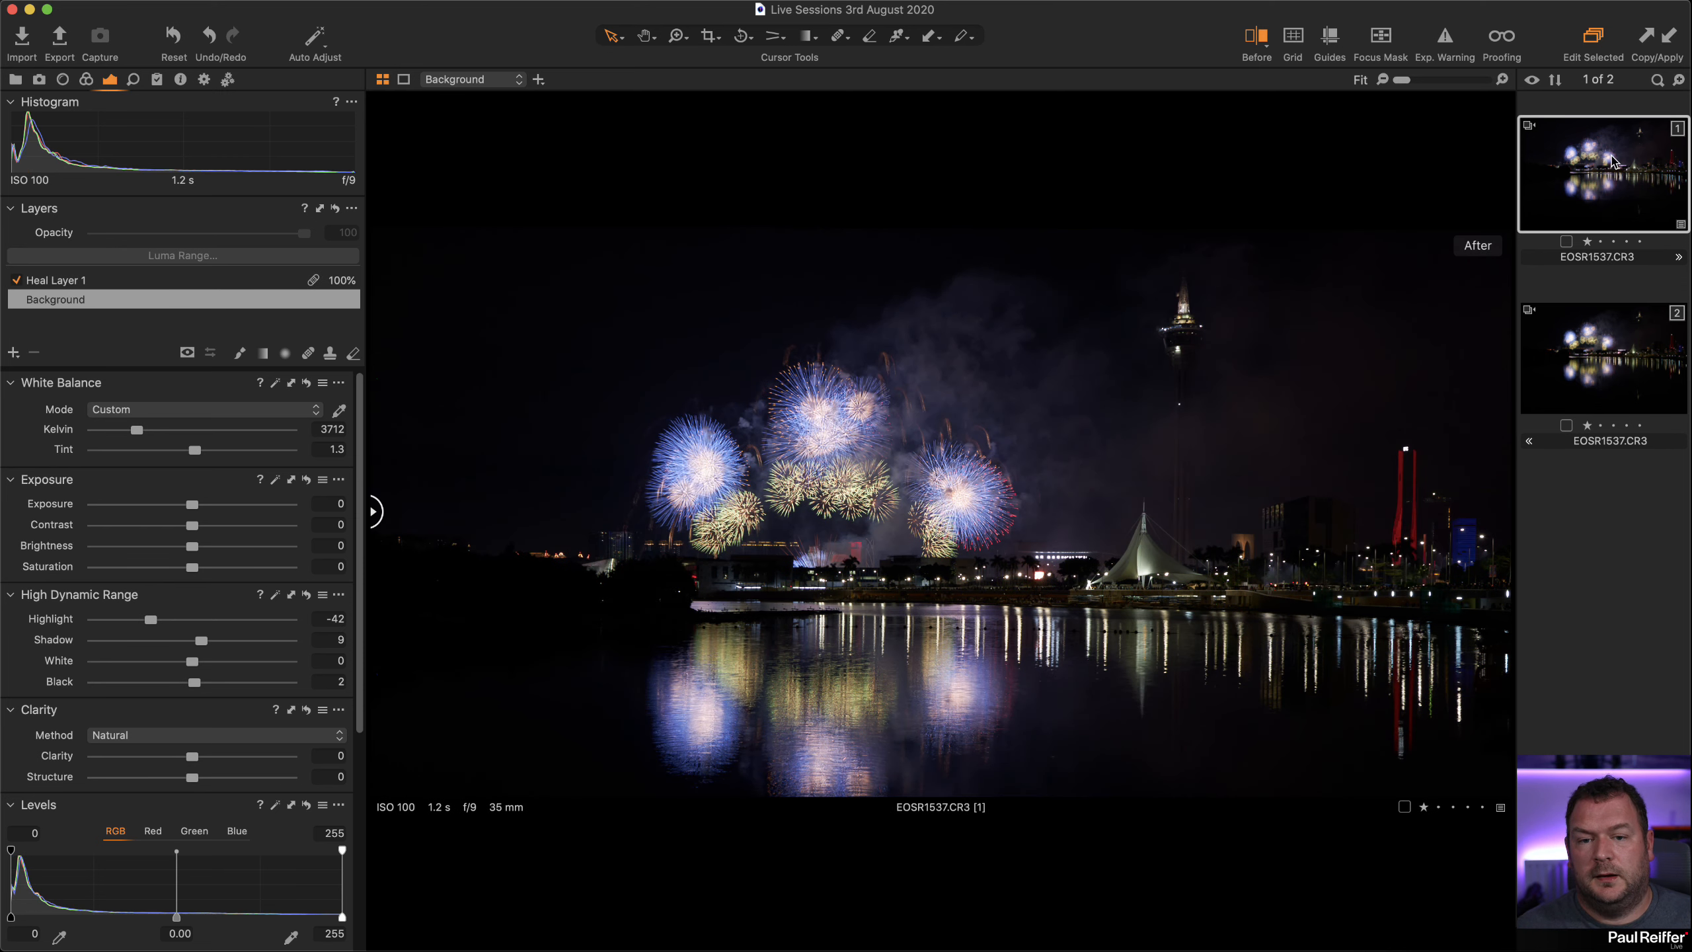
{"action": "left_click", "coordinate": [1620, 346]}
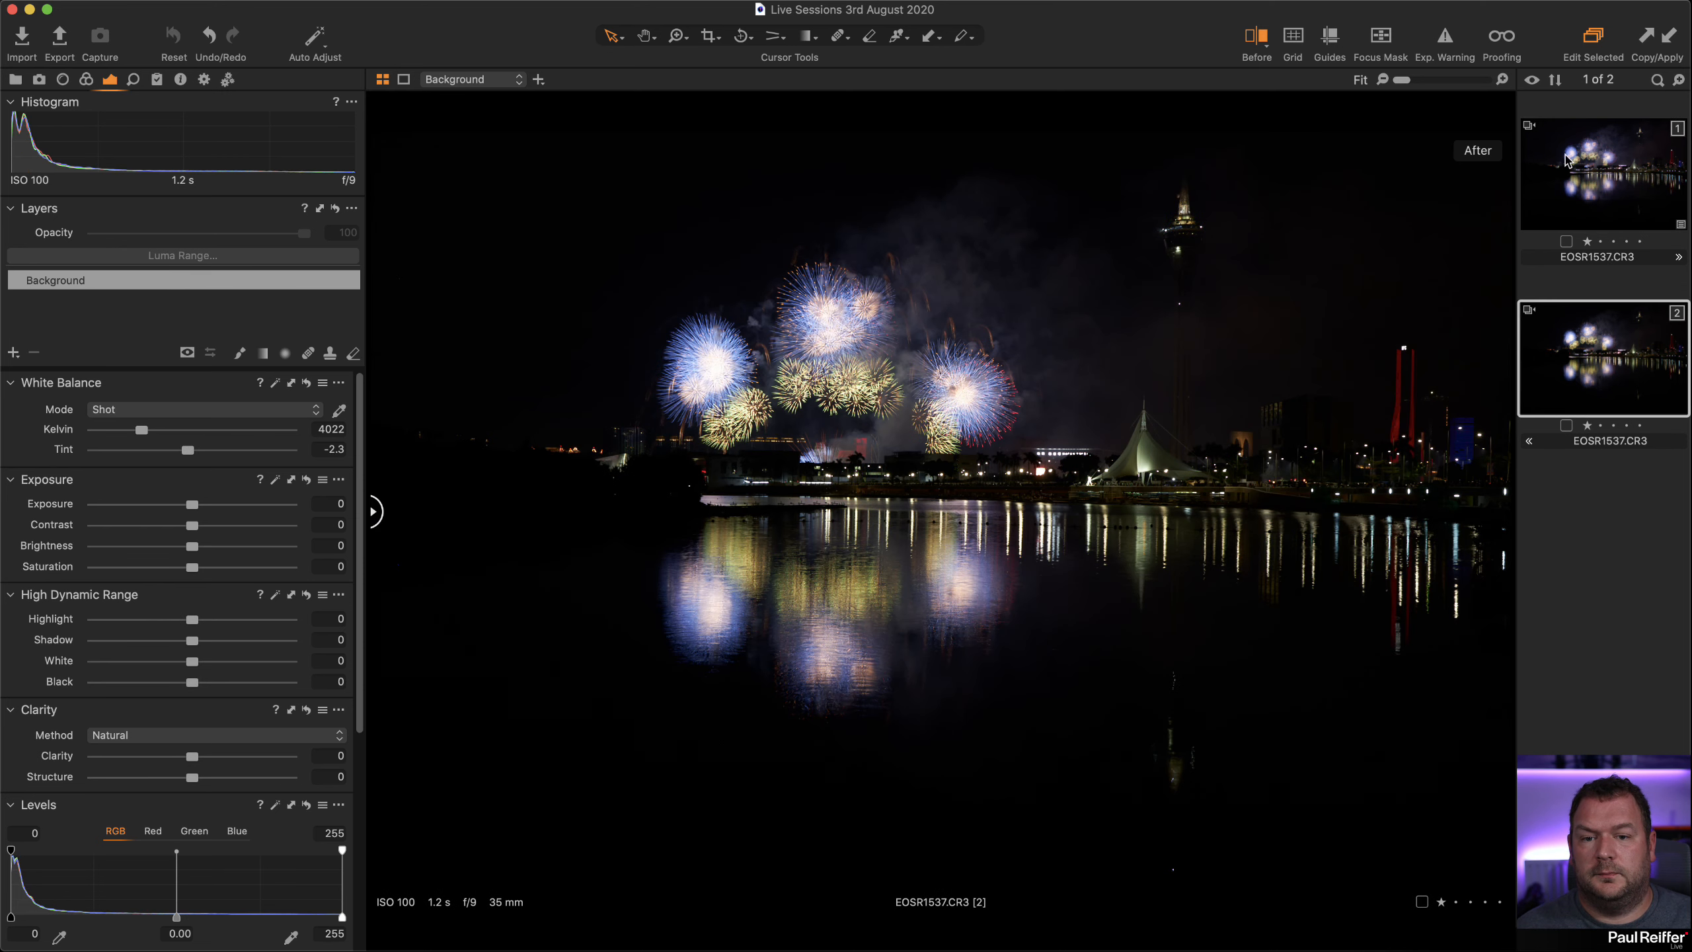
{"action": "left_click", "coordinate": [1608, 175]}
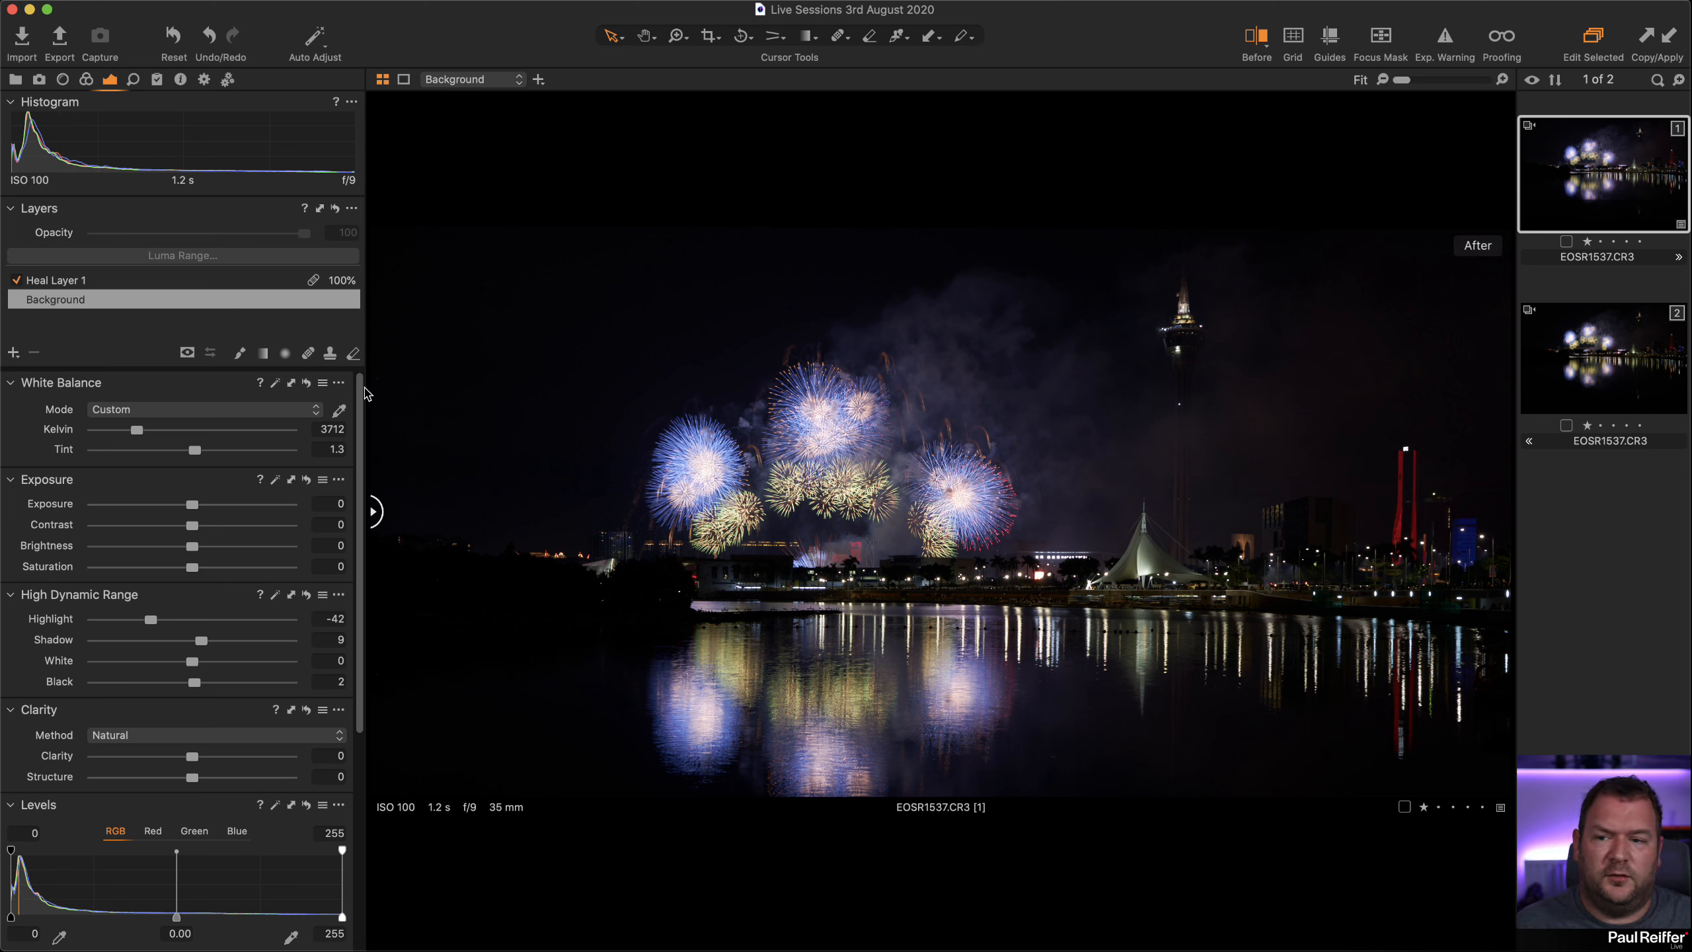
Add a new adjustment layer to the edited variant and name it Smoke
{"action": "left_click", "coordinate": [239, 354]}
{"action": "left_click", "coordinate": [13, 352]}
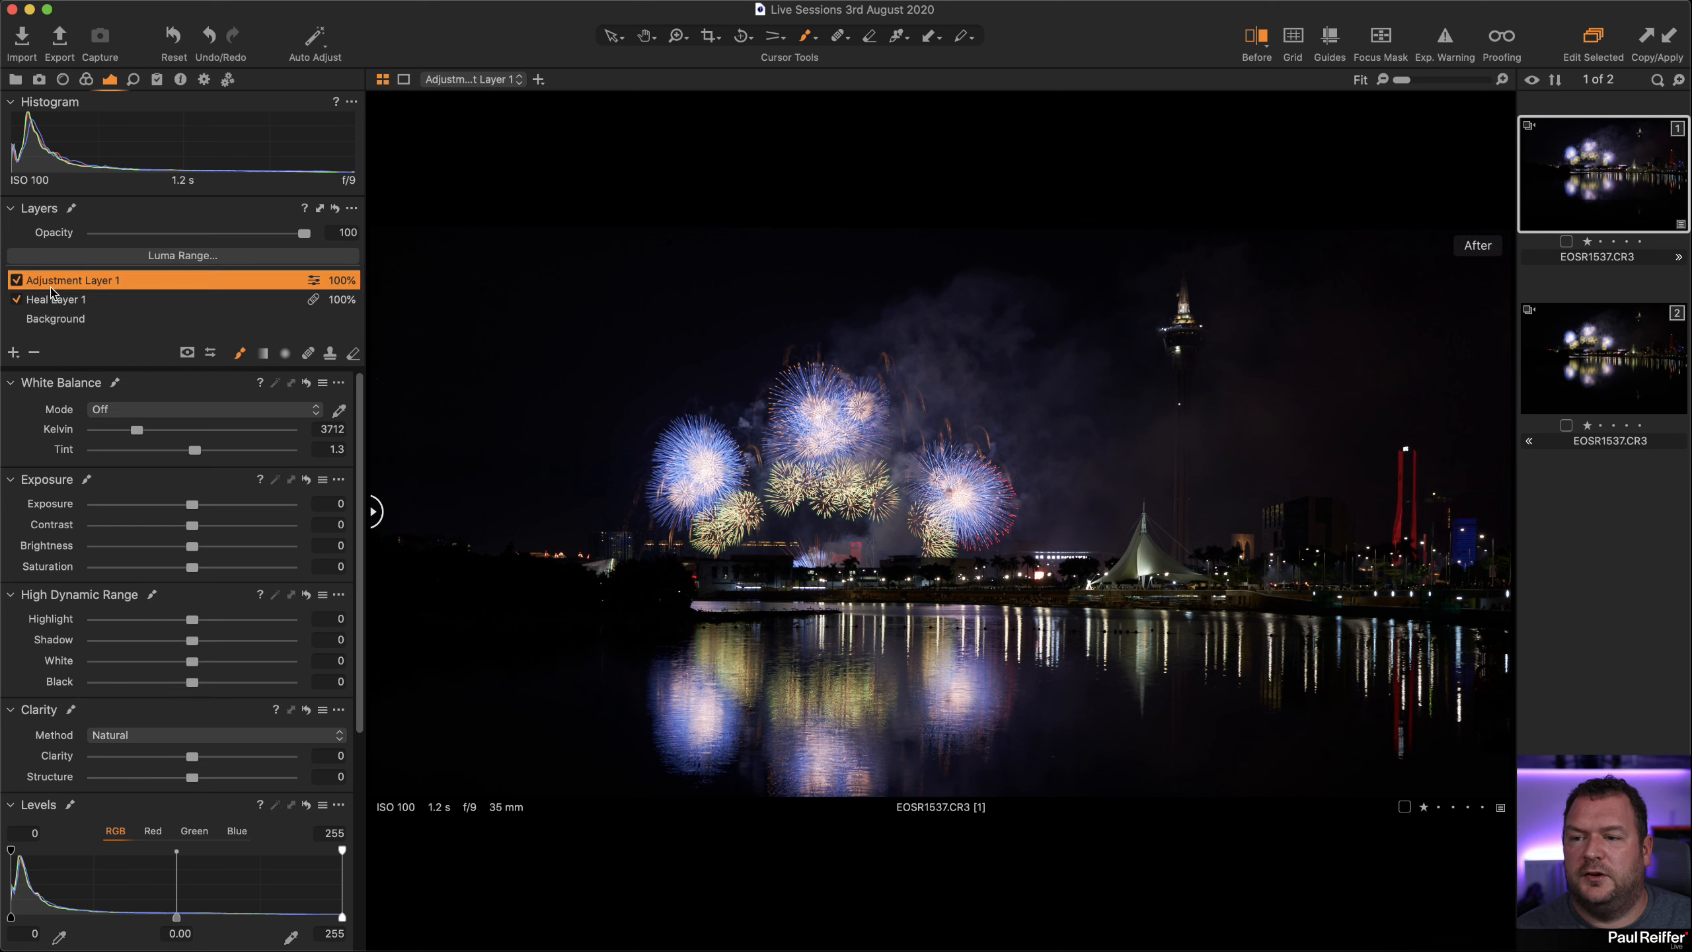
{"action": "double_click", "coordinate": [63, 285]}
{"action": "type", "text": "S"}
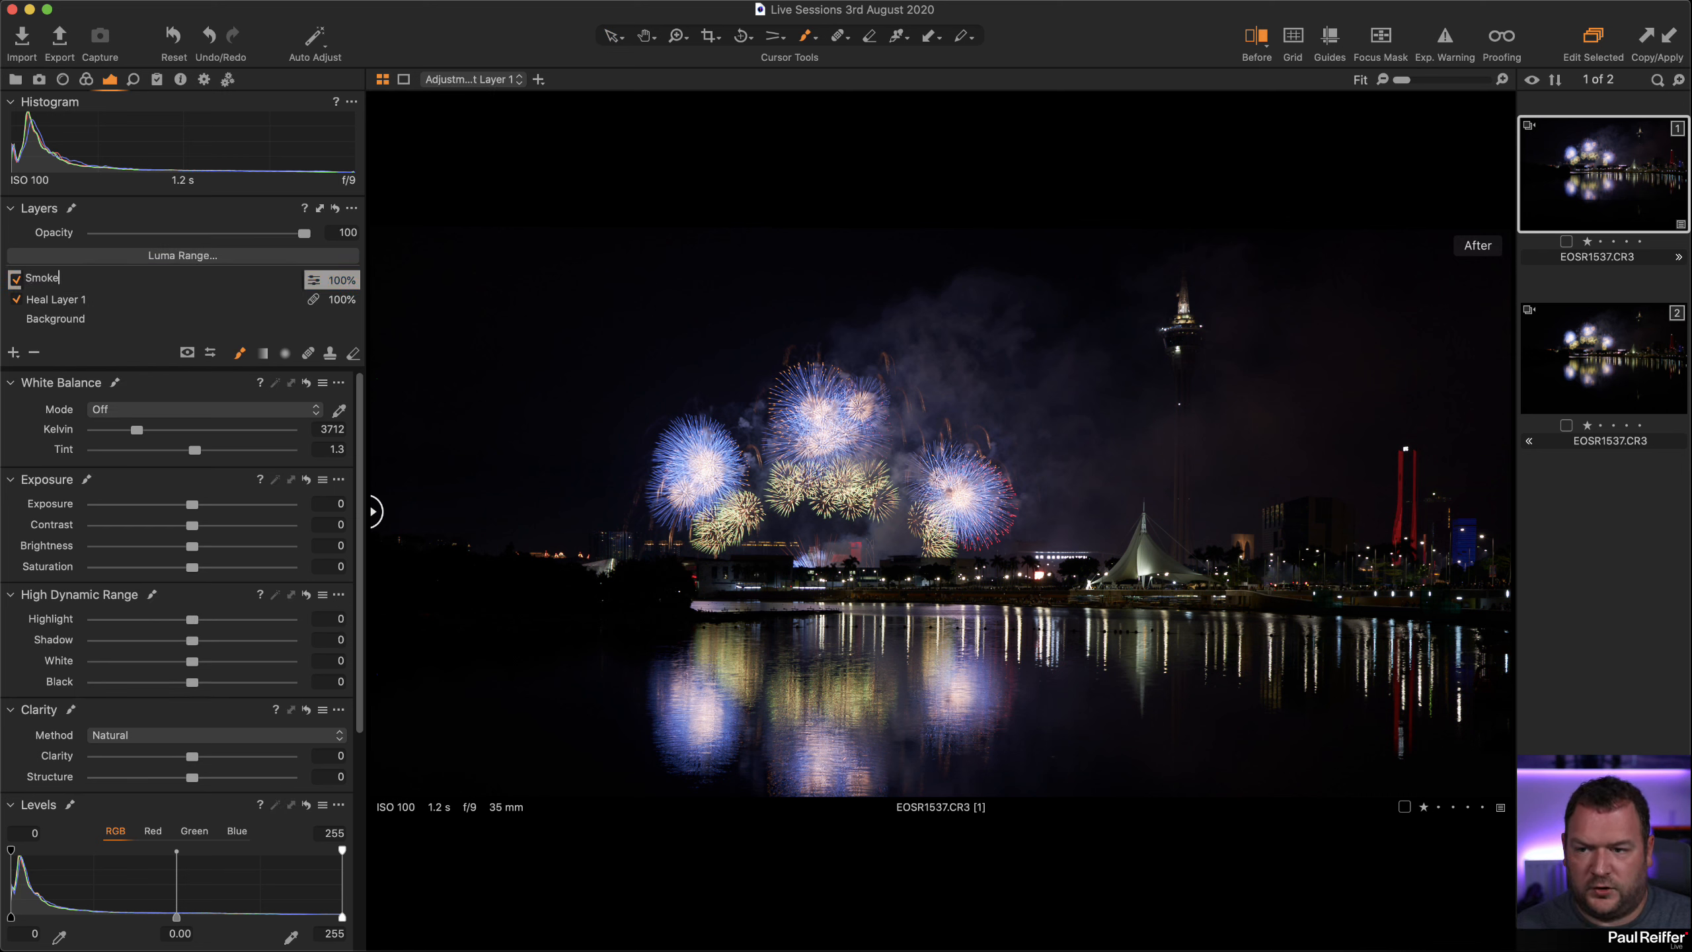
{"action": "type", "text": "moke"}
{"action": "key", "text": "Return"}
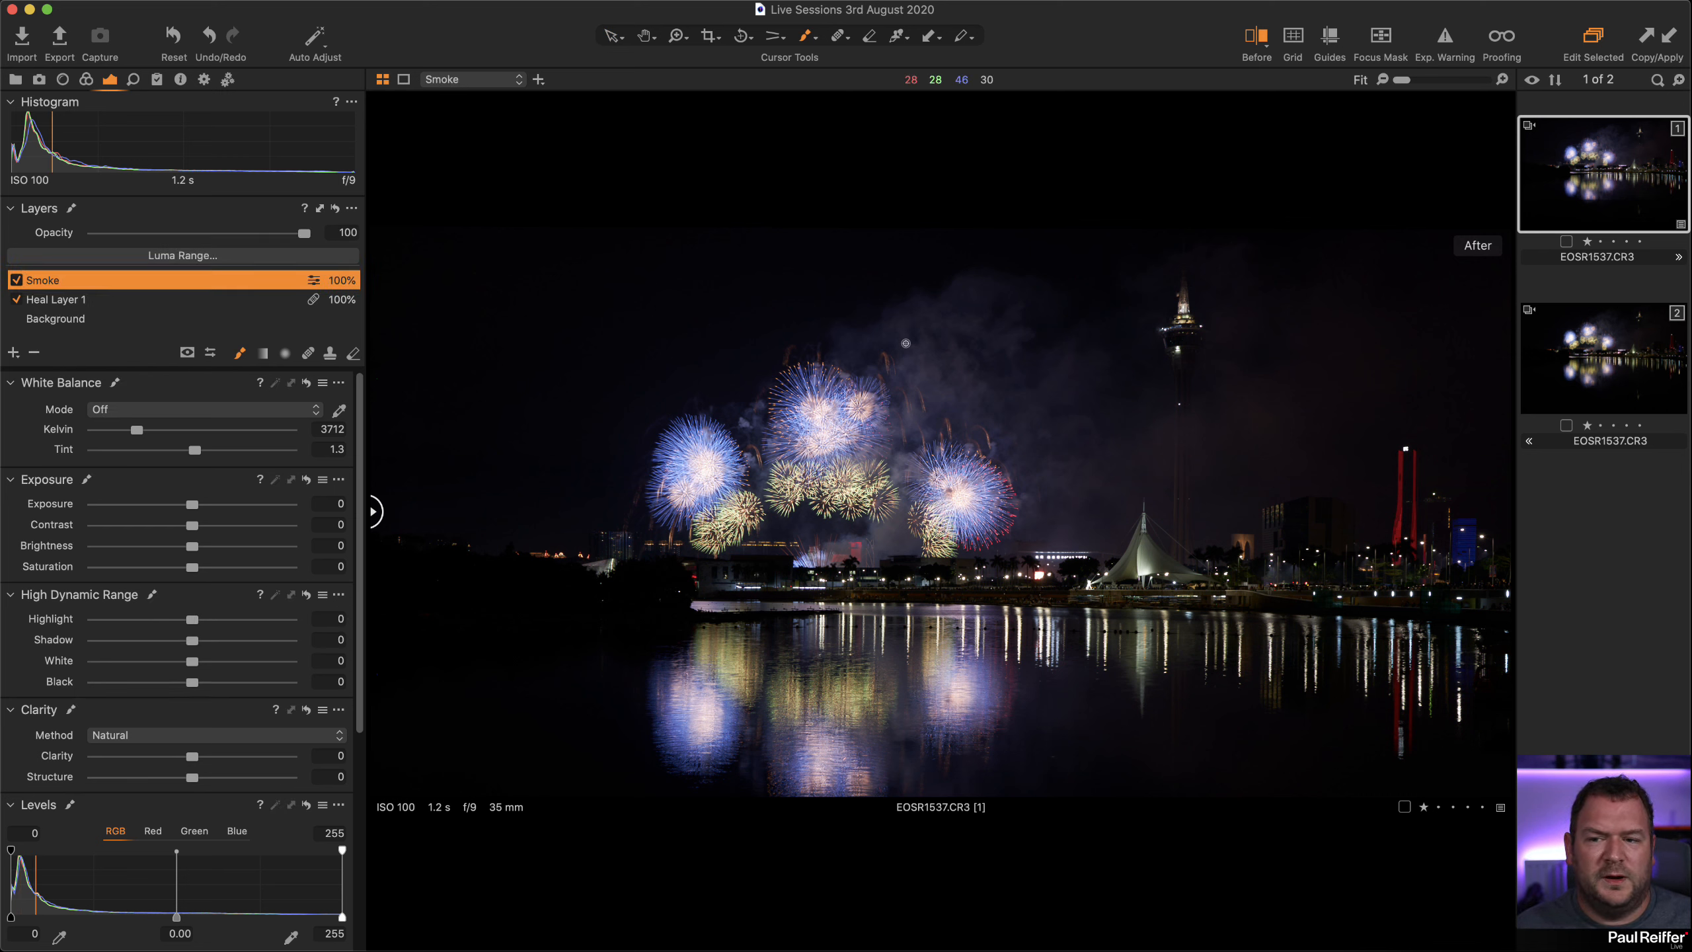
Mask the smoke around the fireworks with a brush at size 320, hardness 0 and opacity 24, and set the Smoke layer's Shadow to -39
{"action": "right_click", "coordinate": [846, 313]}
{"action": "mouse_move", "coordinate": [922, 389]}
{"action": "left_mouse_down"}
{"action": "mouse_move", "coordinate": [910, 345]}
{"action": "mouse_move", "coordinate": [937, 347]}
{"action": "left_mouse_up"}
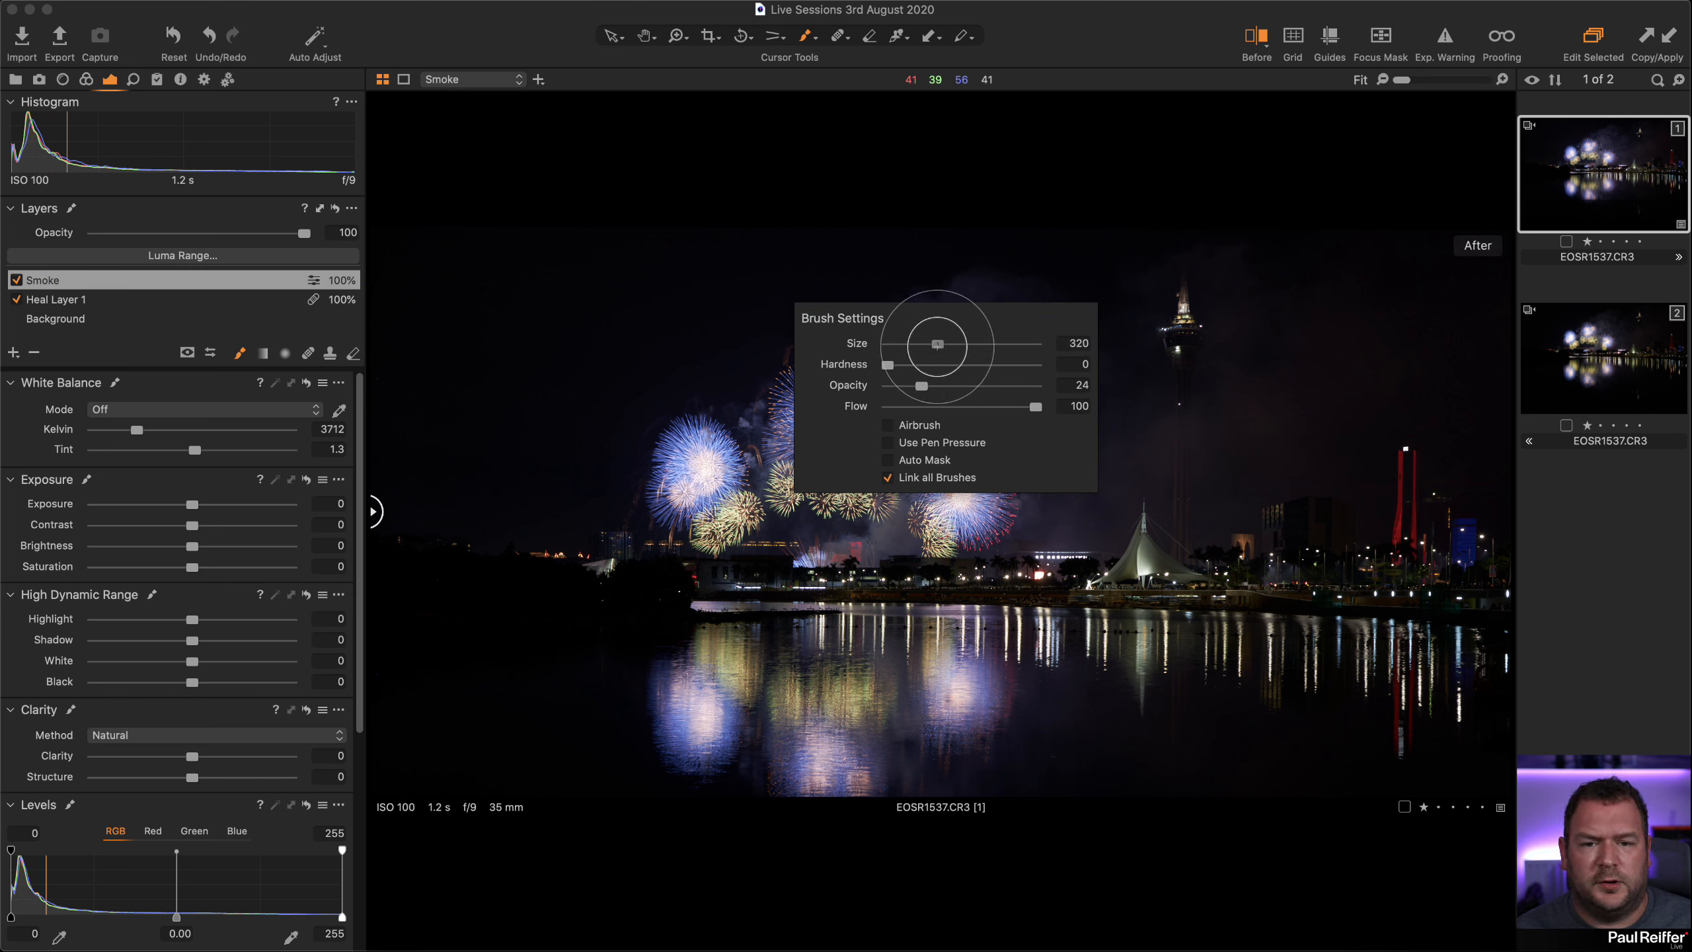
{"action": "mouse_move", "coordinate": [951, 284]}
{"action": "left_mouse_down"}
{"action": "mouse_move", "coordinate": [970, 318]}
{"action": "mouse_move", "coordinate": [933, 376]}
{"action": "mouse_move", "coordinate": [924, 292]}
{"action": "mouse_move", "coordinate": [964, 309]}
{"action": "mouse_move", "coordinate": [1068, 475]}
{"action": "left_mouse_up"}
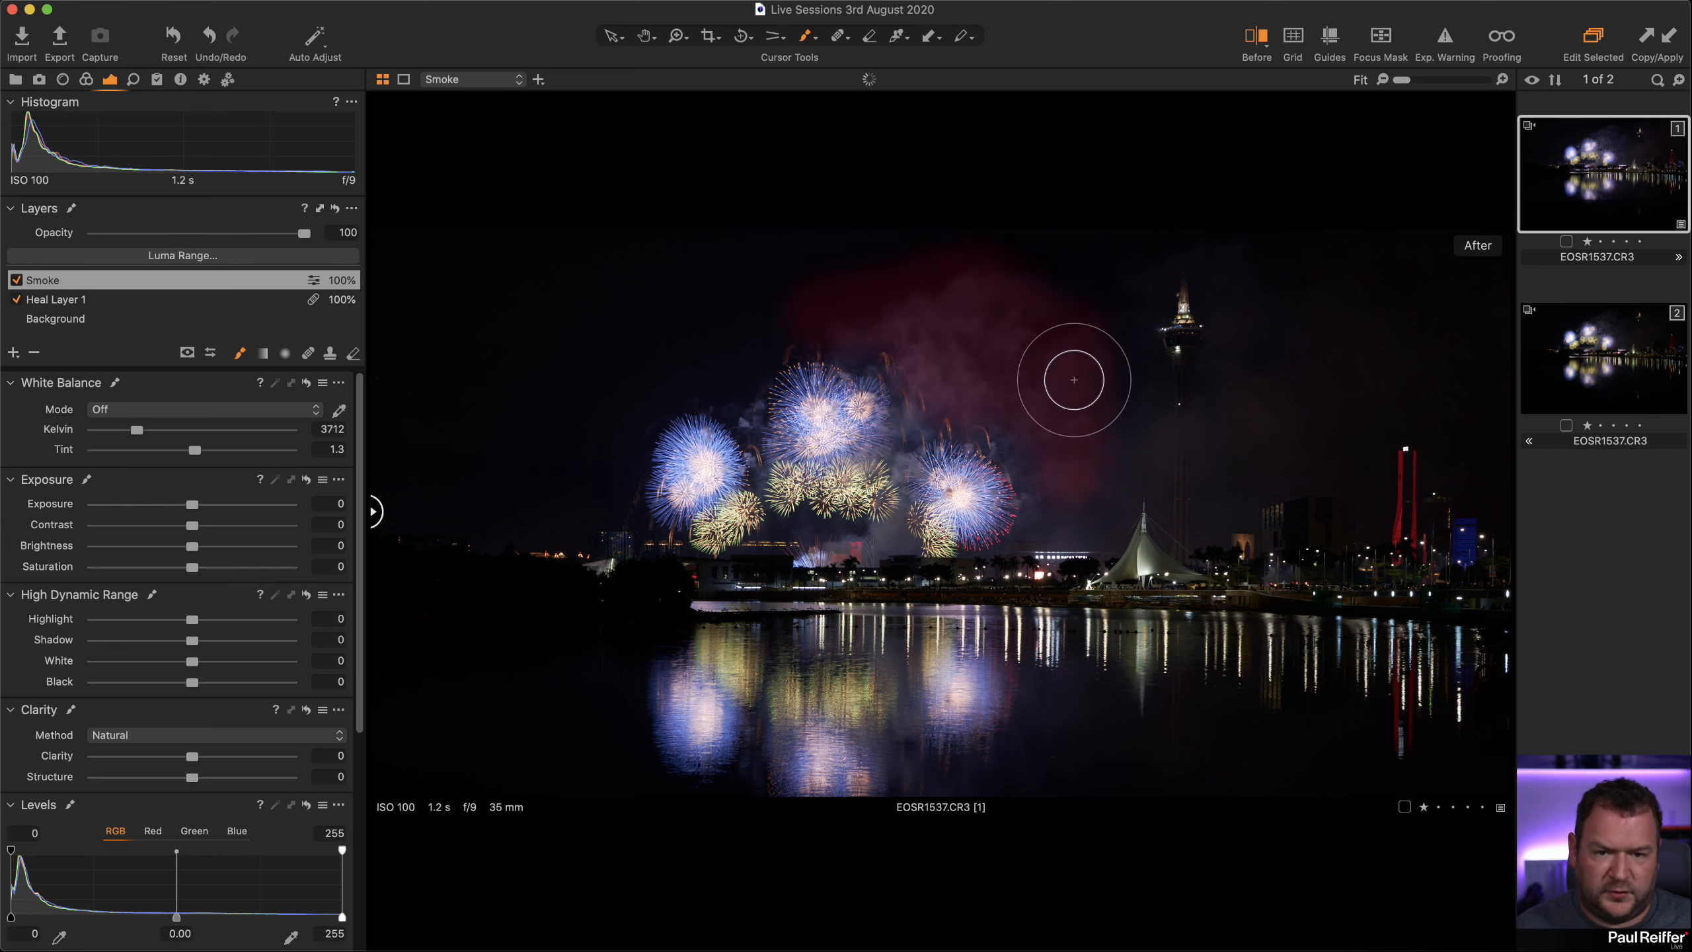
{"action": "mouse_move", "coordinate": [975, 339]}
{"action": "left_mouse_down"}
{"action": "mouse_move", "coordinate": [1022, 417]}
{"action": "mouse_move", "coordinate": [1058, 499]}
{"action": "mouse_move", "coordinate": [1040, 375]}
{"action": "mouse_move", "coordinate": [1111, 282]}
{"action": "mouse_move", "coordinate": [1114, 472]}
{"action": "mouse_move", "coordinate": [1123, 410]}
{"action": "mouse_move", "coordinate": [1162, 437]}
{"action": "mouse_move", "coordinate": [1229, 266]}
{"action": "mouse_move", "coordinate": [1244, 481]}
{"action": "mouse_move", "coordinate": [1248, 353]}
{"action": "mouse_move", "coordinate": [1377, 255]}
{"action": "mouse_move", "coordinate": [1336, 340]}
{"action": "mouse_move", "coordinate": [1499, 299]}
{"action": "mouse_move", "coordinate": [1319, 406]}
{"action": "mouse_move", "coordinate": [1364, 333]}
{"action": "left_mouse_up"}
{"action": "left_click", "coordinate": [909, 435]}
{"action": "left_click_drag", "start_coordinate": [891, 555], "coordinate": [903, 483]}
{"action": "left_click_drag", "start_coordinate": [906, 470], "coordinate": [904, 426]}
{"action": "key", "text": "m"}
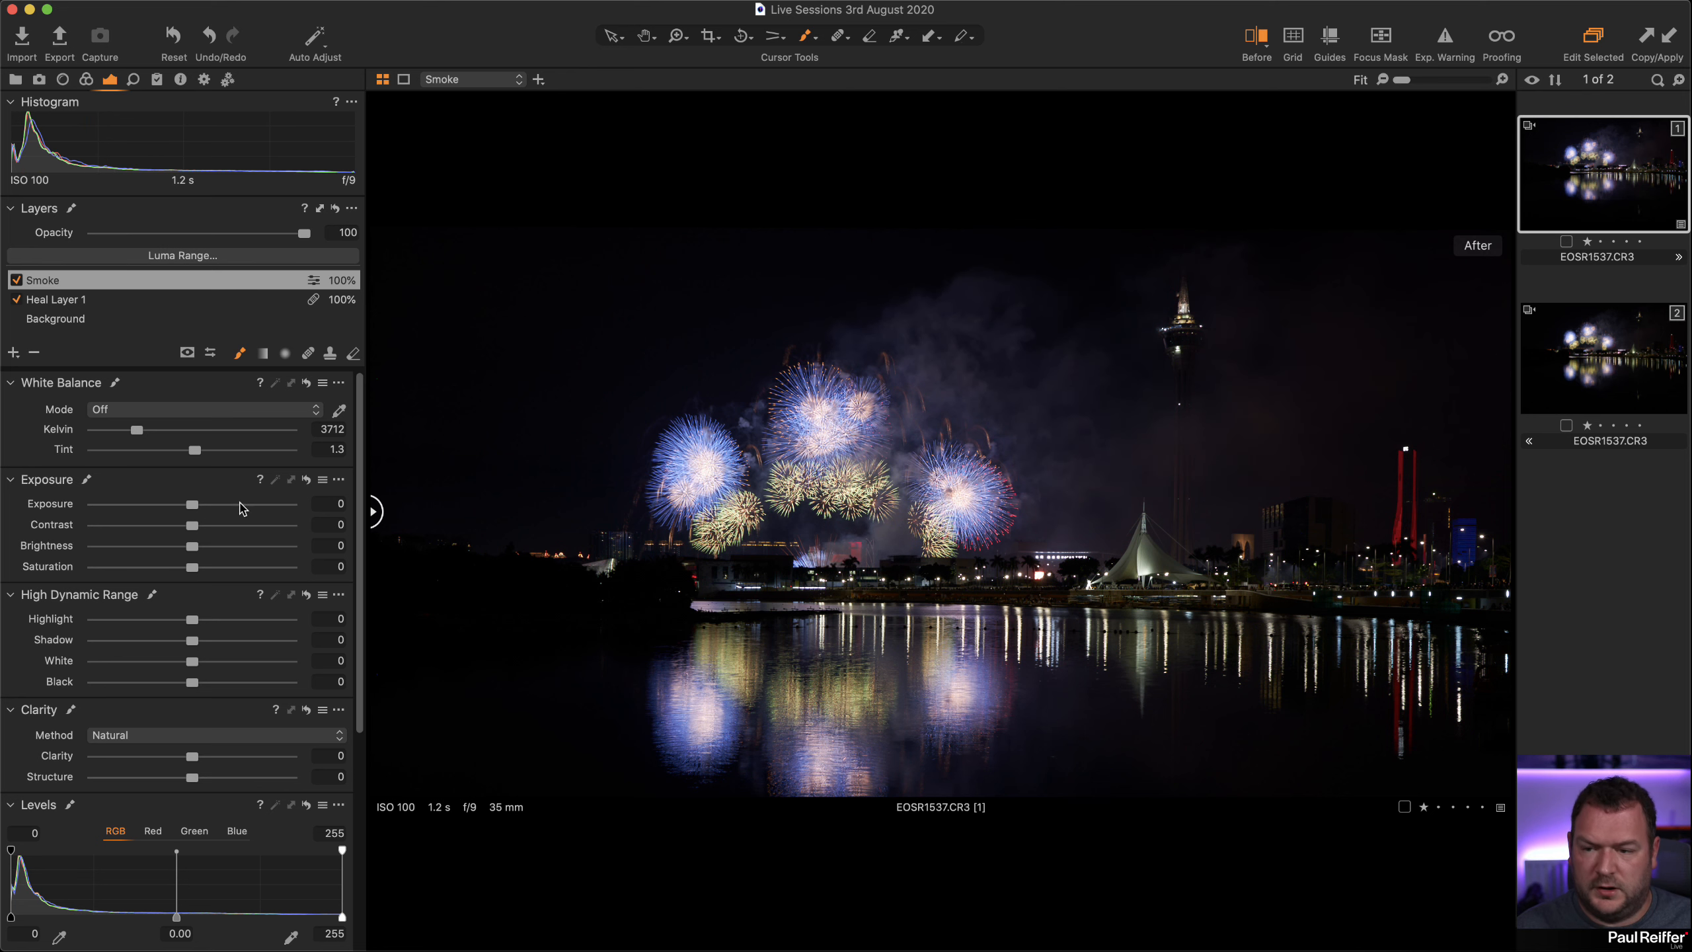
{"action": "left_click_drag", "start_coordinate": [192, 641], "coordinate": [153, 641]}
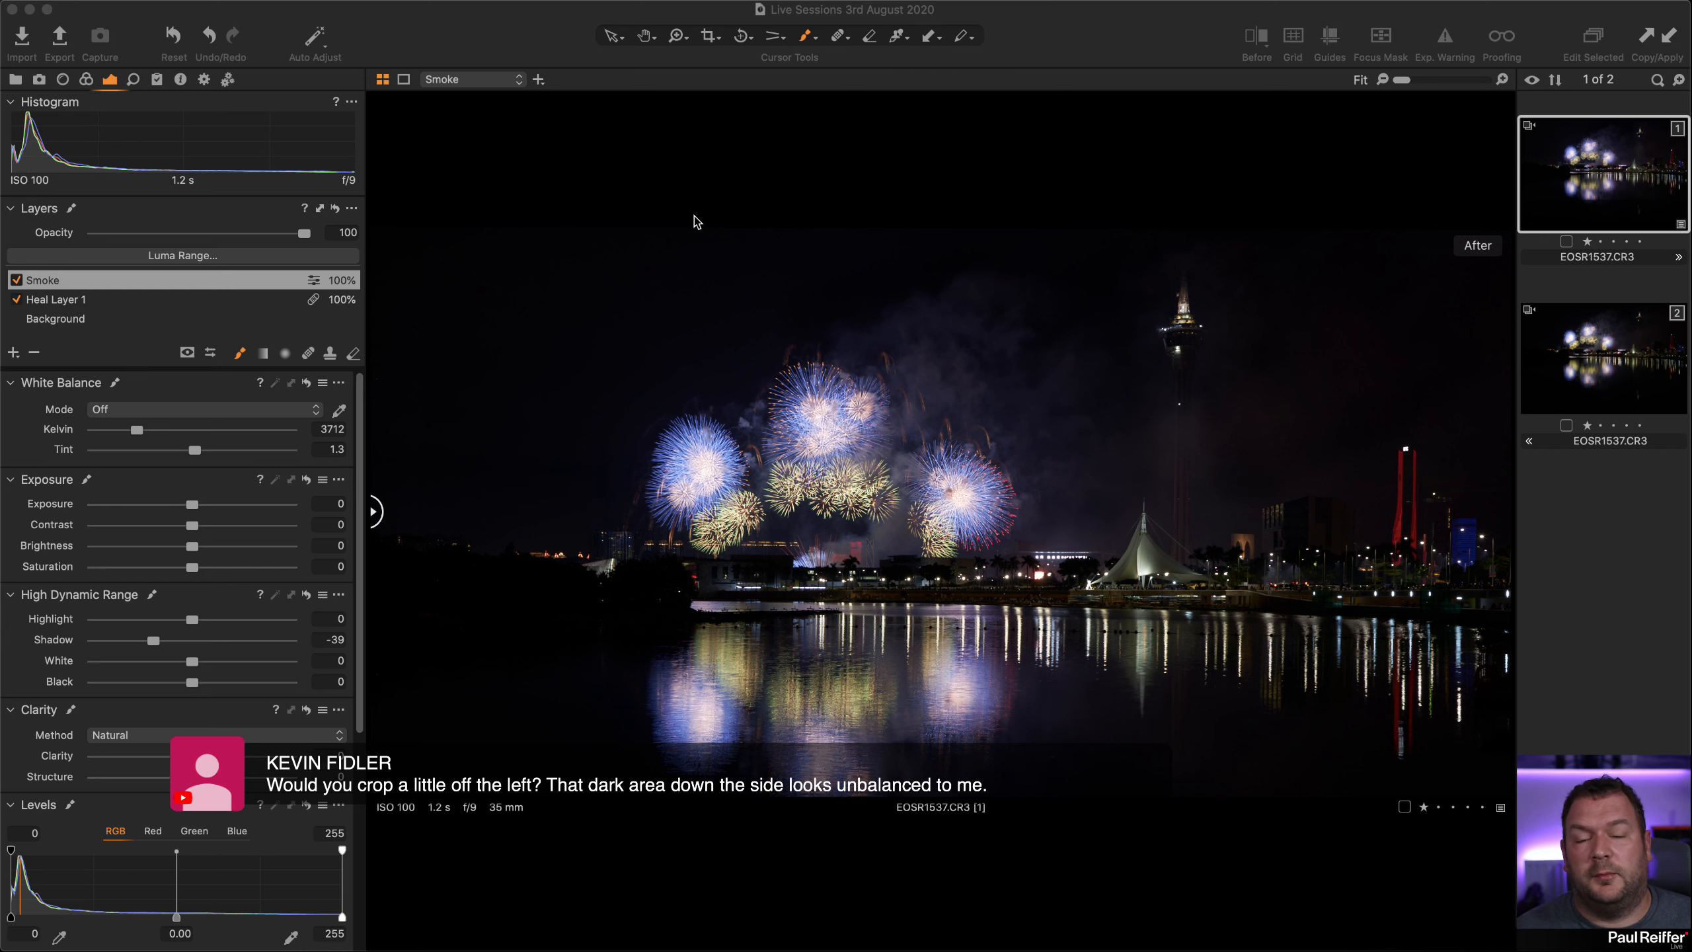
Recrop the photo at the Original aspect ratio, trimming the dark area on its left side and including more water below
{"action": "left_click", "coordinate": [710, 35]}
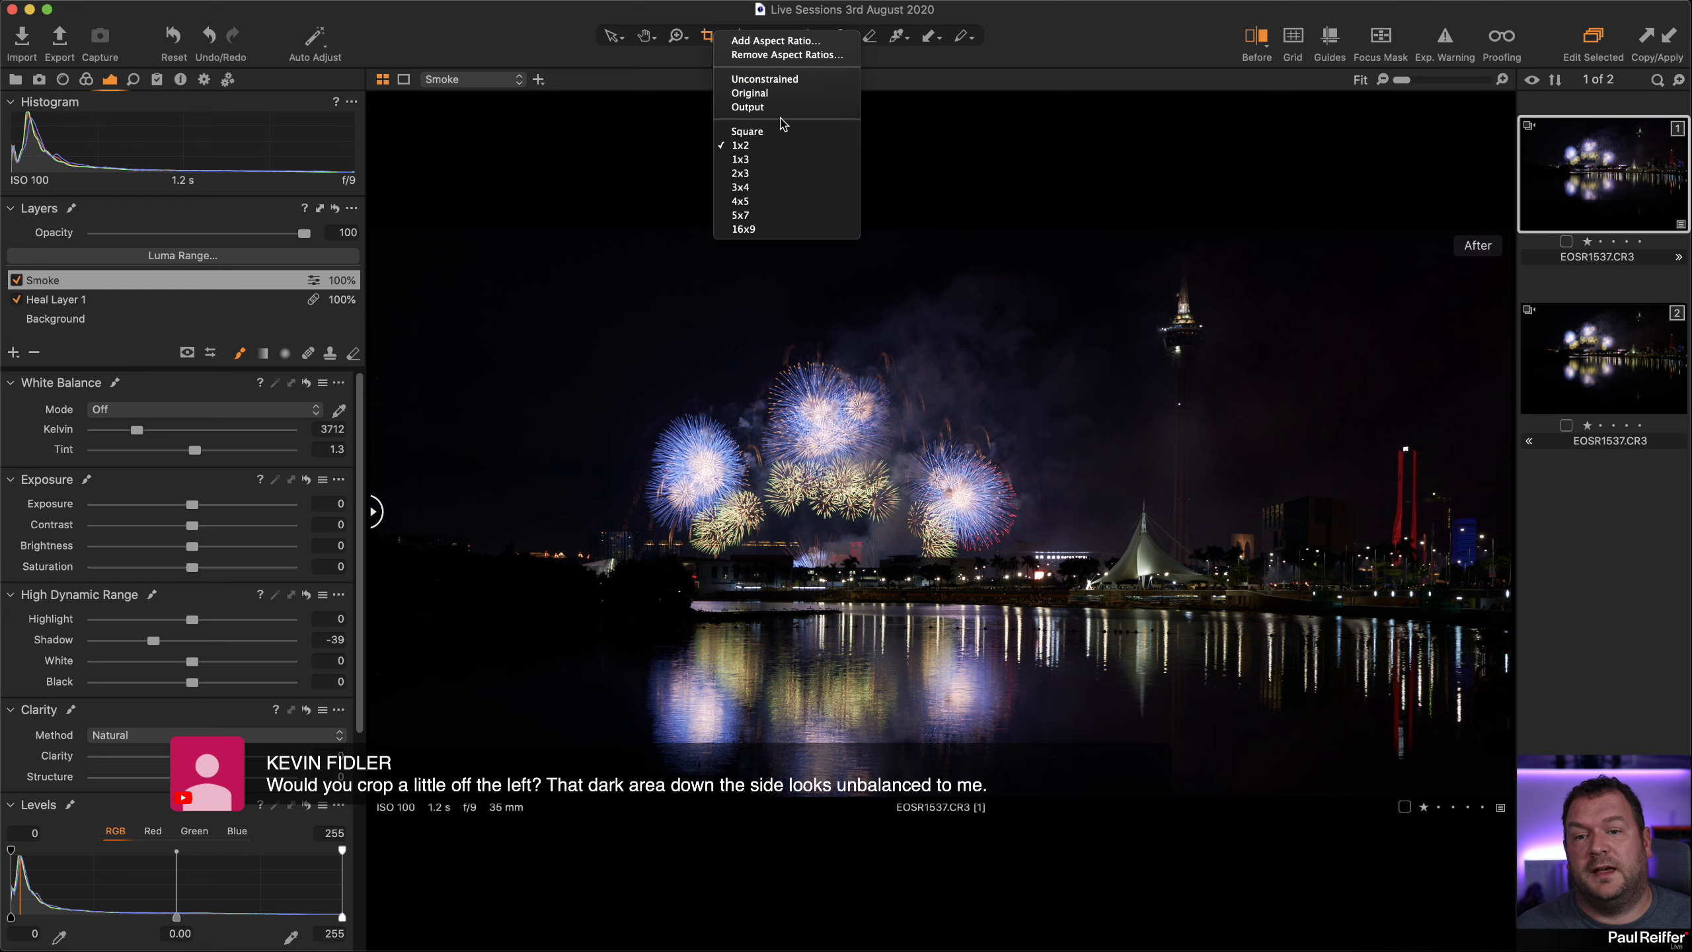
{"action": "left_click", "coordinate": [750, 93]}
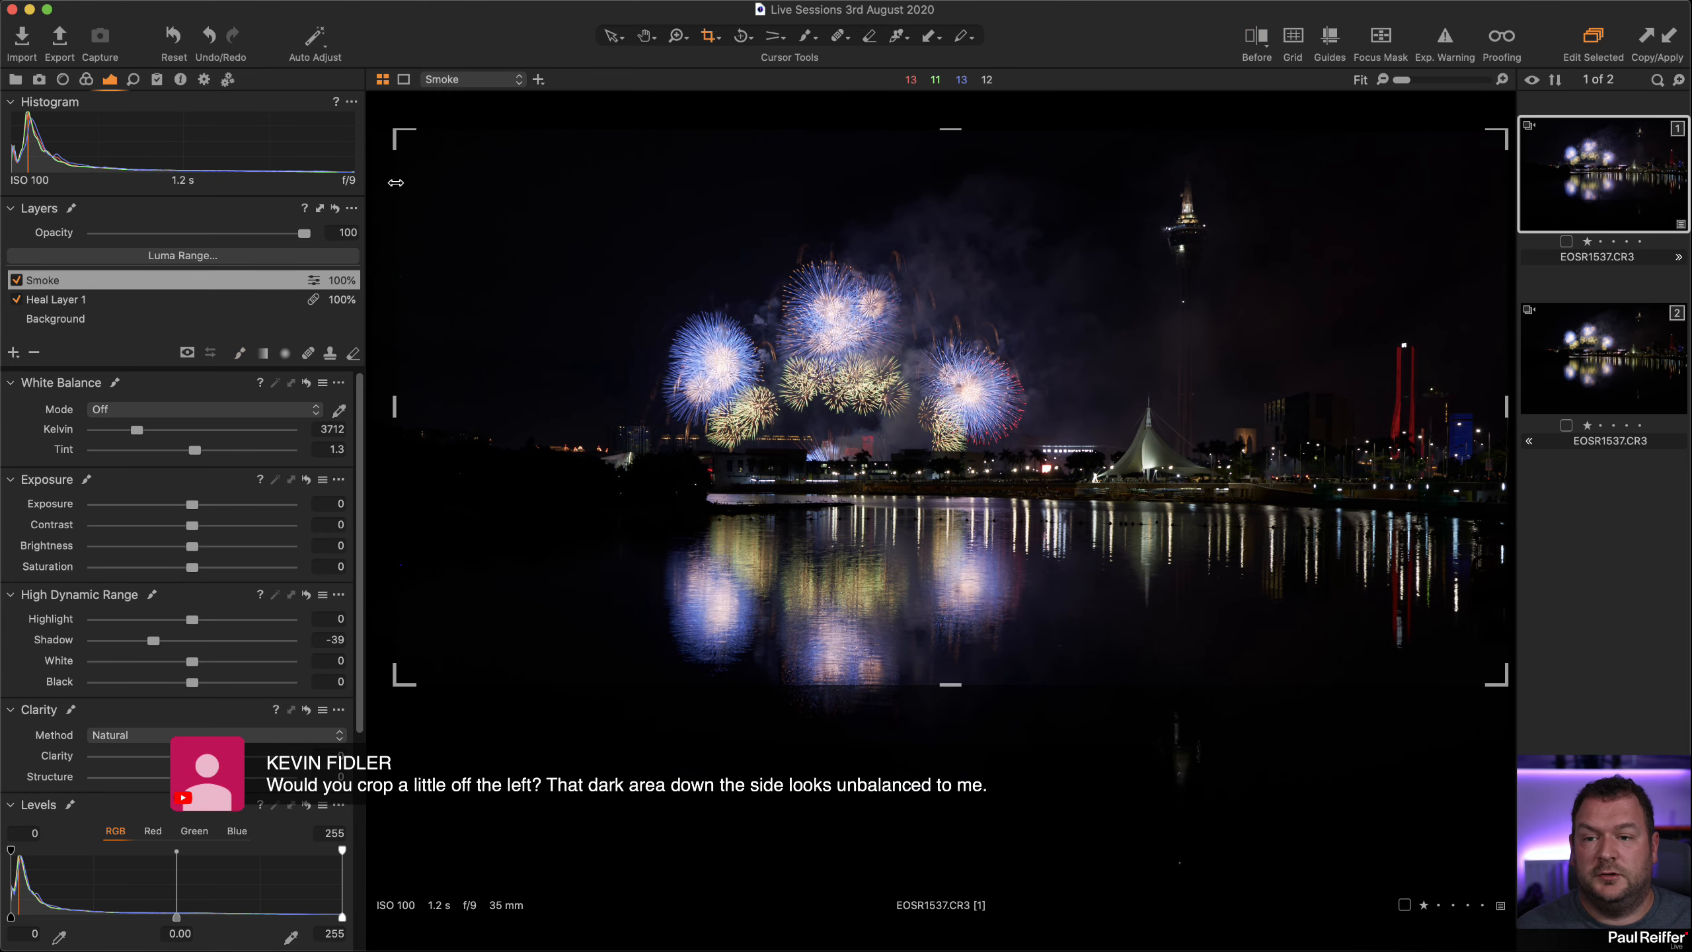
{"action": "left_click_drag", "start_coordinate": [395, 134], "coordinate": [480, 154]}
{"action": "left_click_drag", "start_coordinate": [913, 317], "coordinate": [833, 317]}
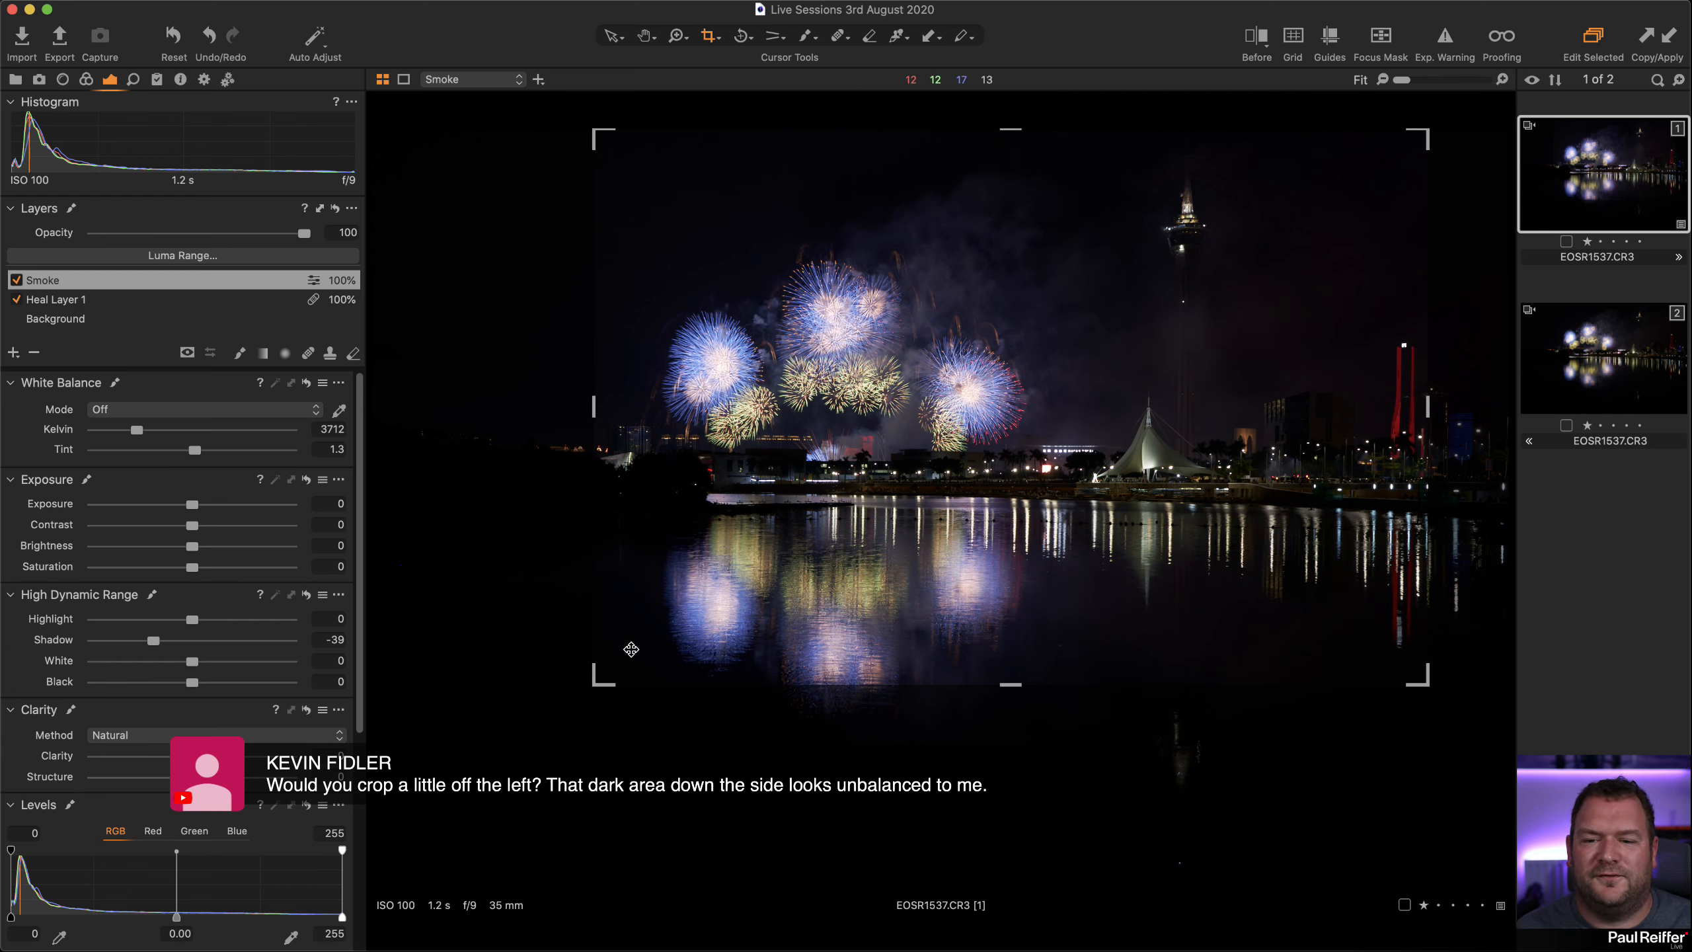
{"action": "left_click_drag", "start_coordinate": [604, 686], "coordinate": [491, 744]}
{"action": "left_click_drag", "start_coordinate": [803, 564], "coordinate": [853, 565]}
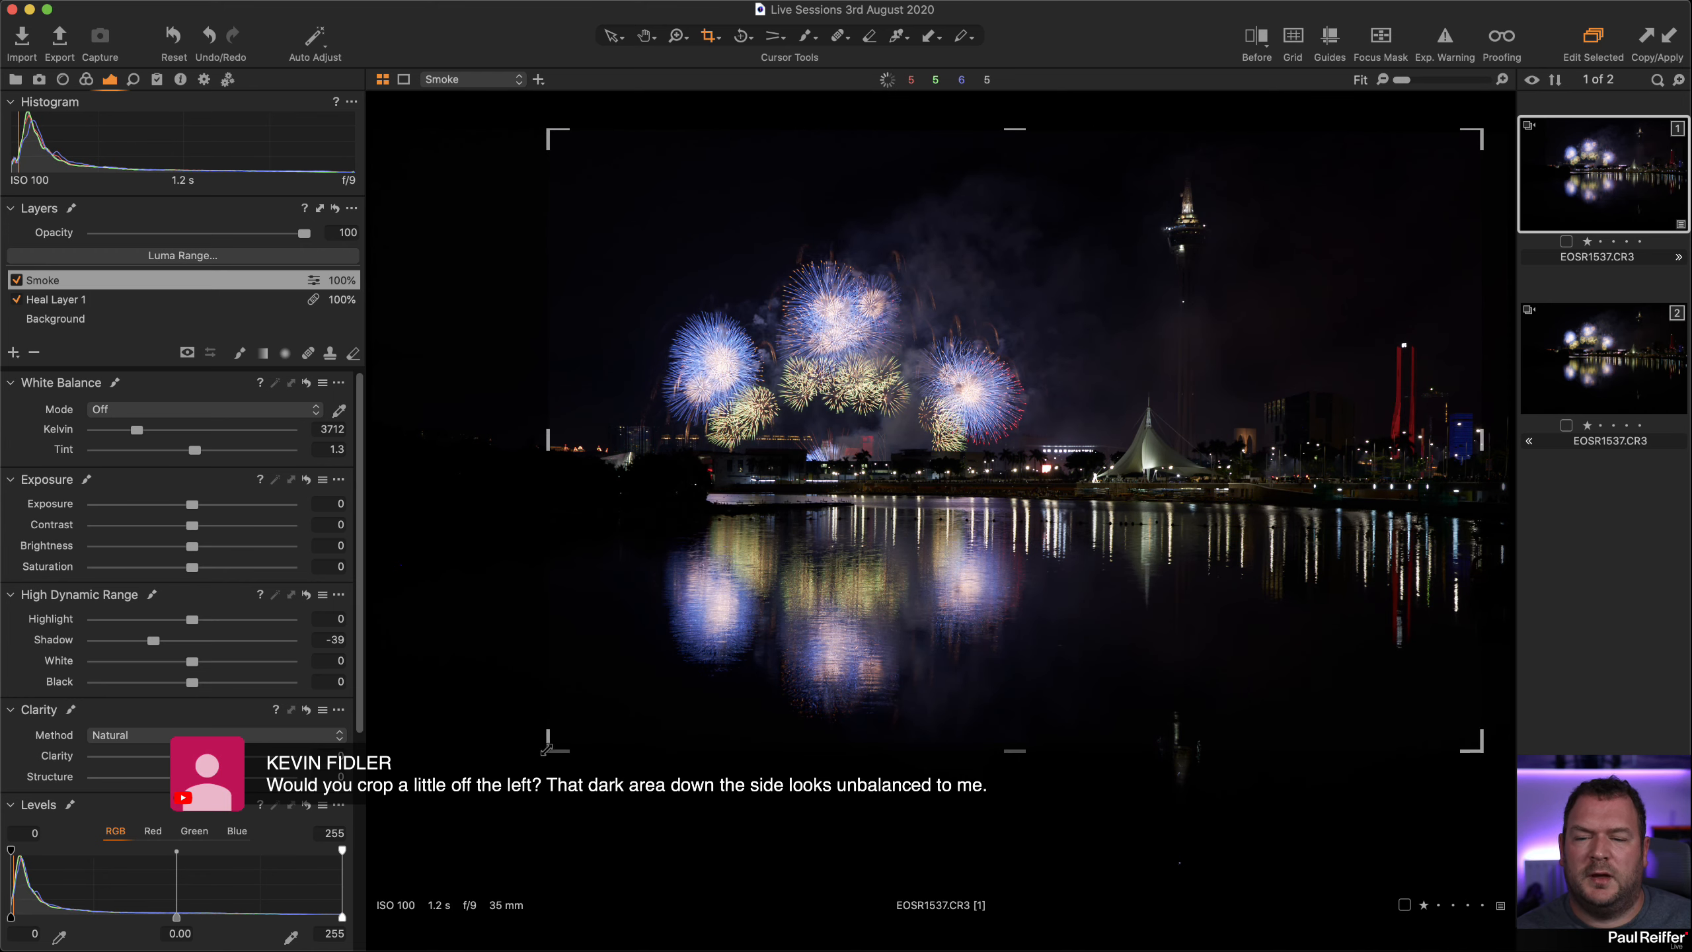
{"action": "left_click", "coordinate": [610, 37]}
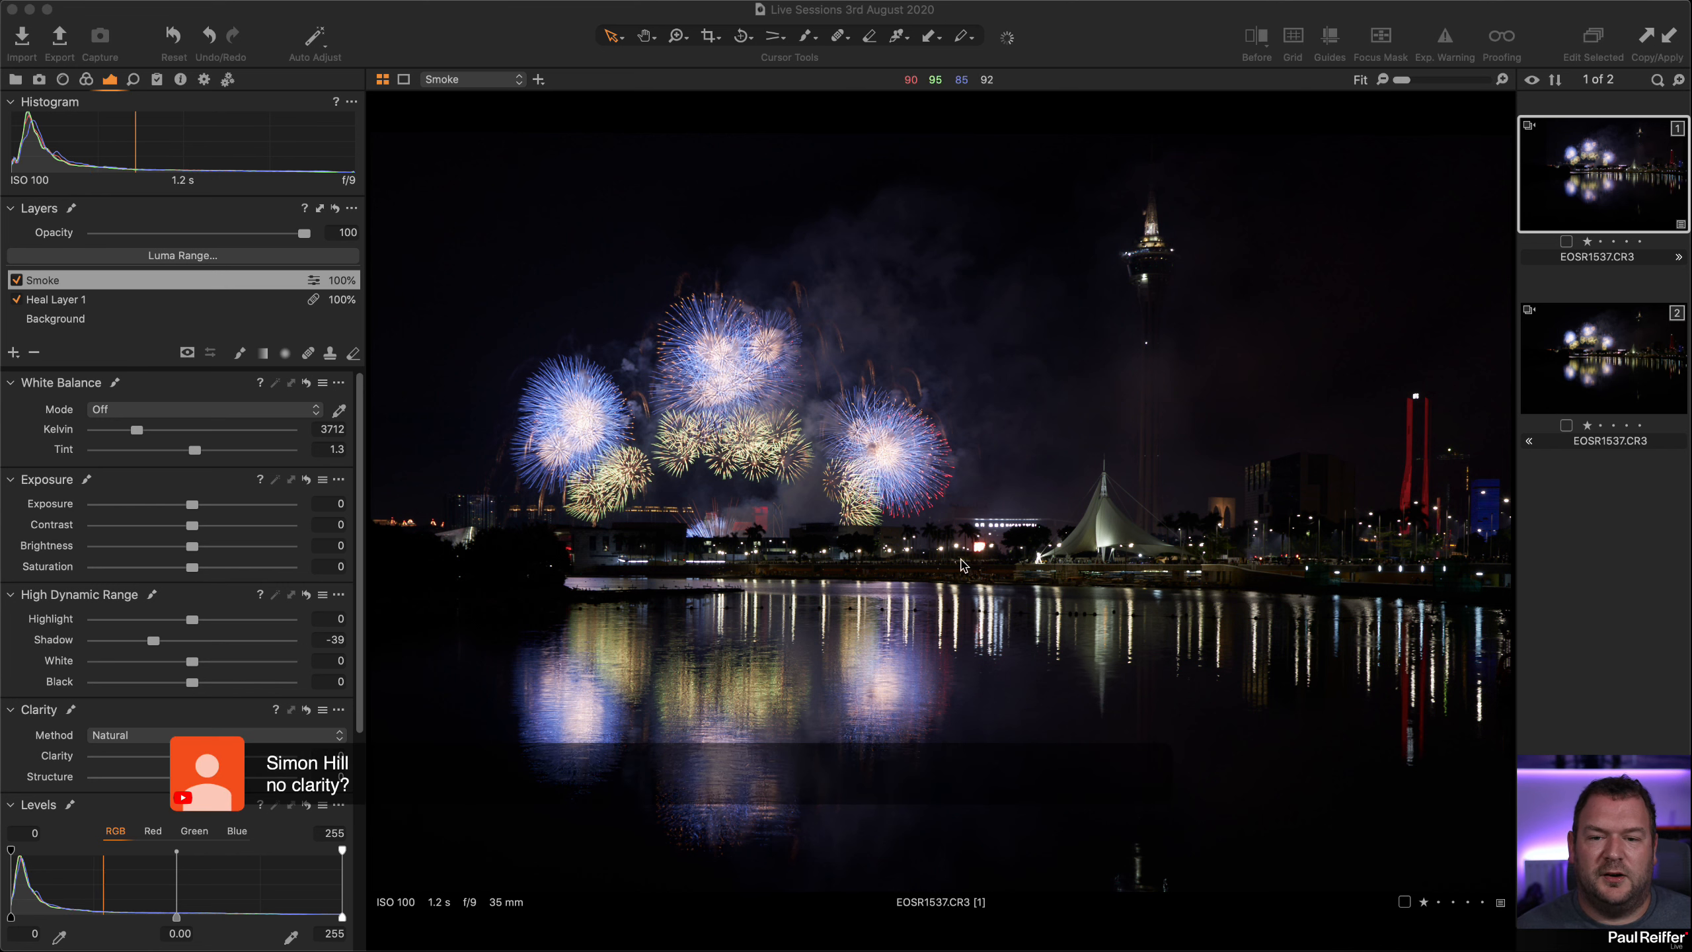
On the Background layer, try stronger clarity and the Punch method, but settle on the Natural method with Clarity at 30
{"action": "scroll", "coordinate": [180, 533], "scroll_direction": "down", "scroll_amount": 3}
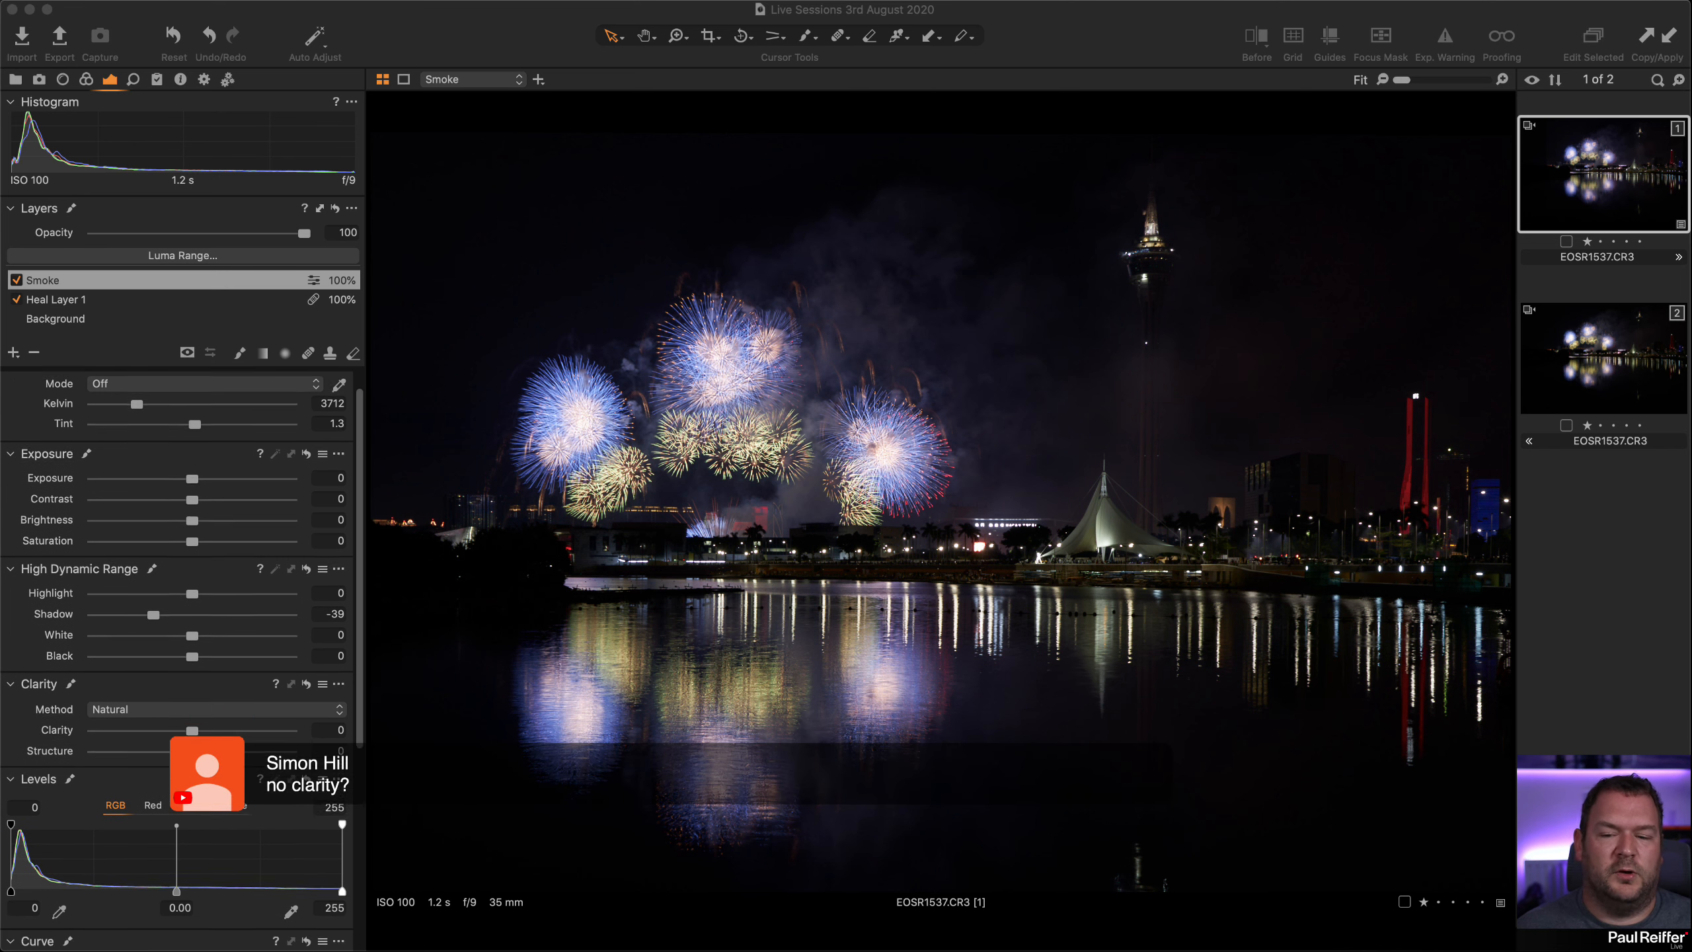
{"action": "left_click", "coordinate": [100, 320]}
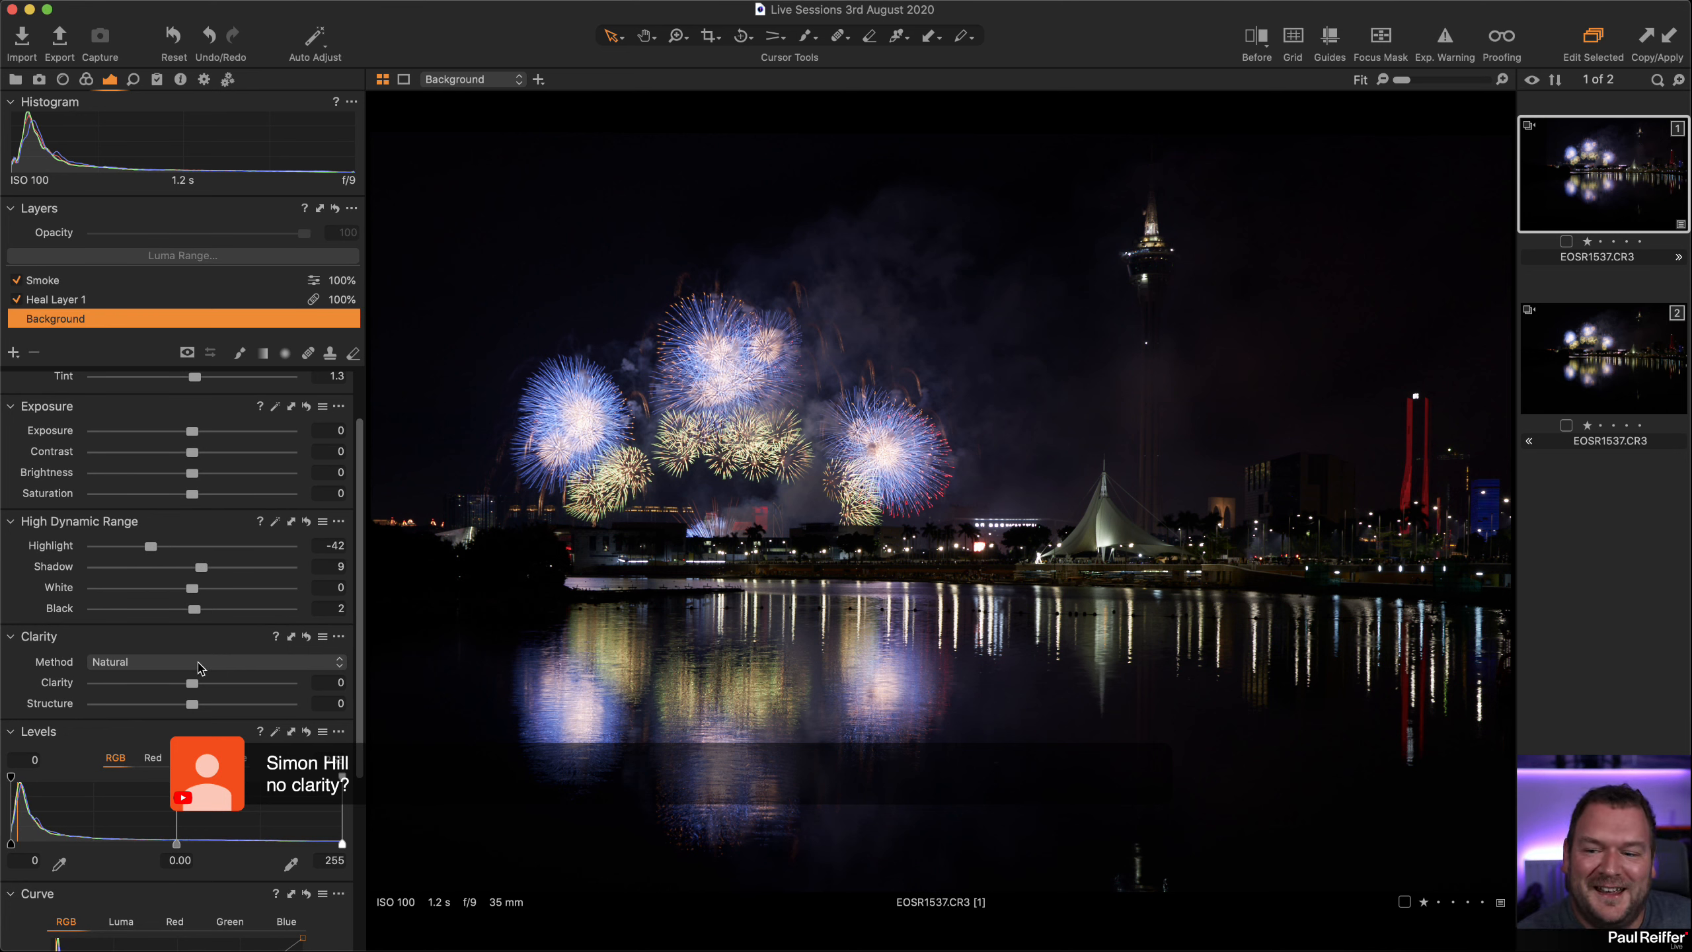
{"action": "left_click", "coordinate": [239, 684]}
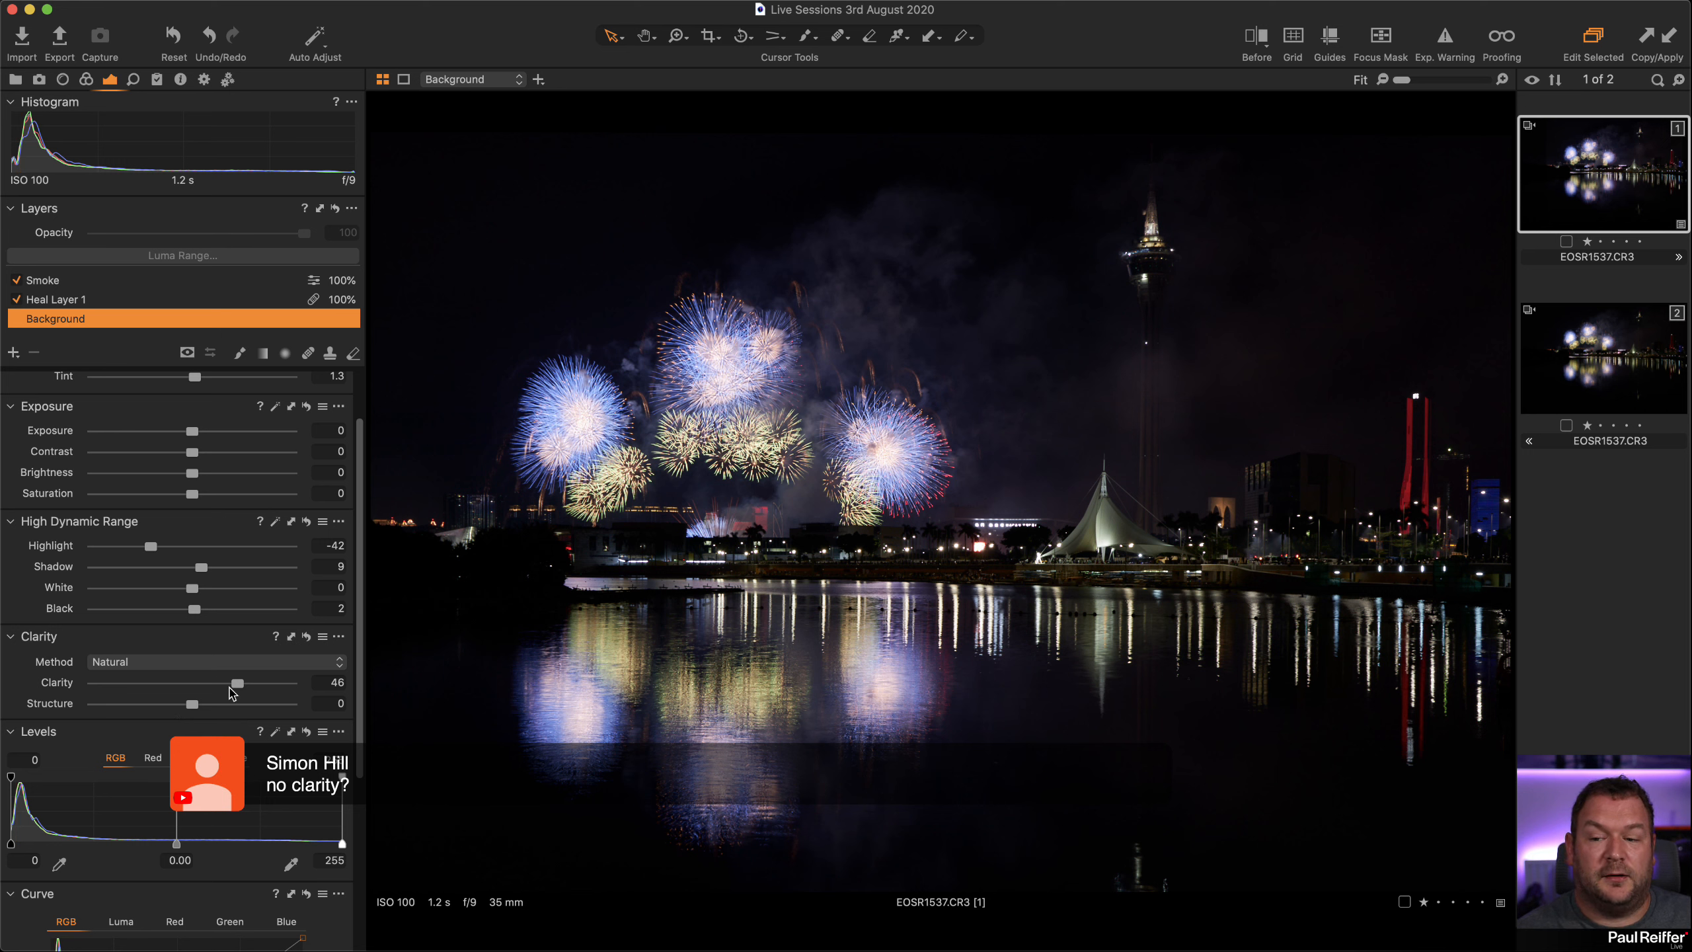
{"action": "left_click_drag", "start_coordinate": [238, 687], "coordinate": [274, 686]}
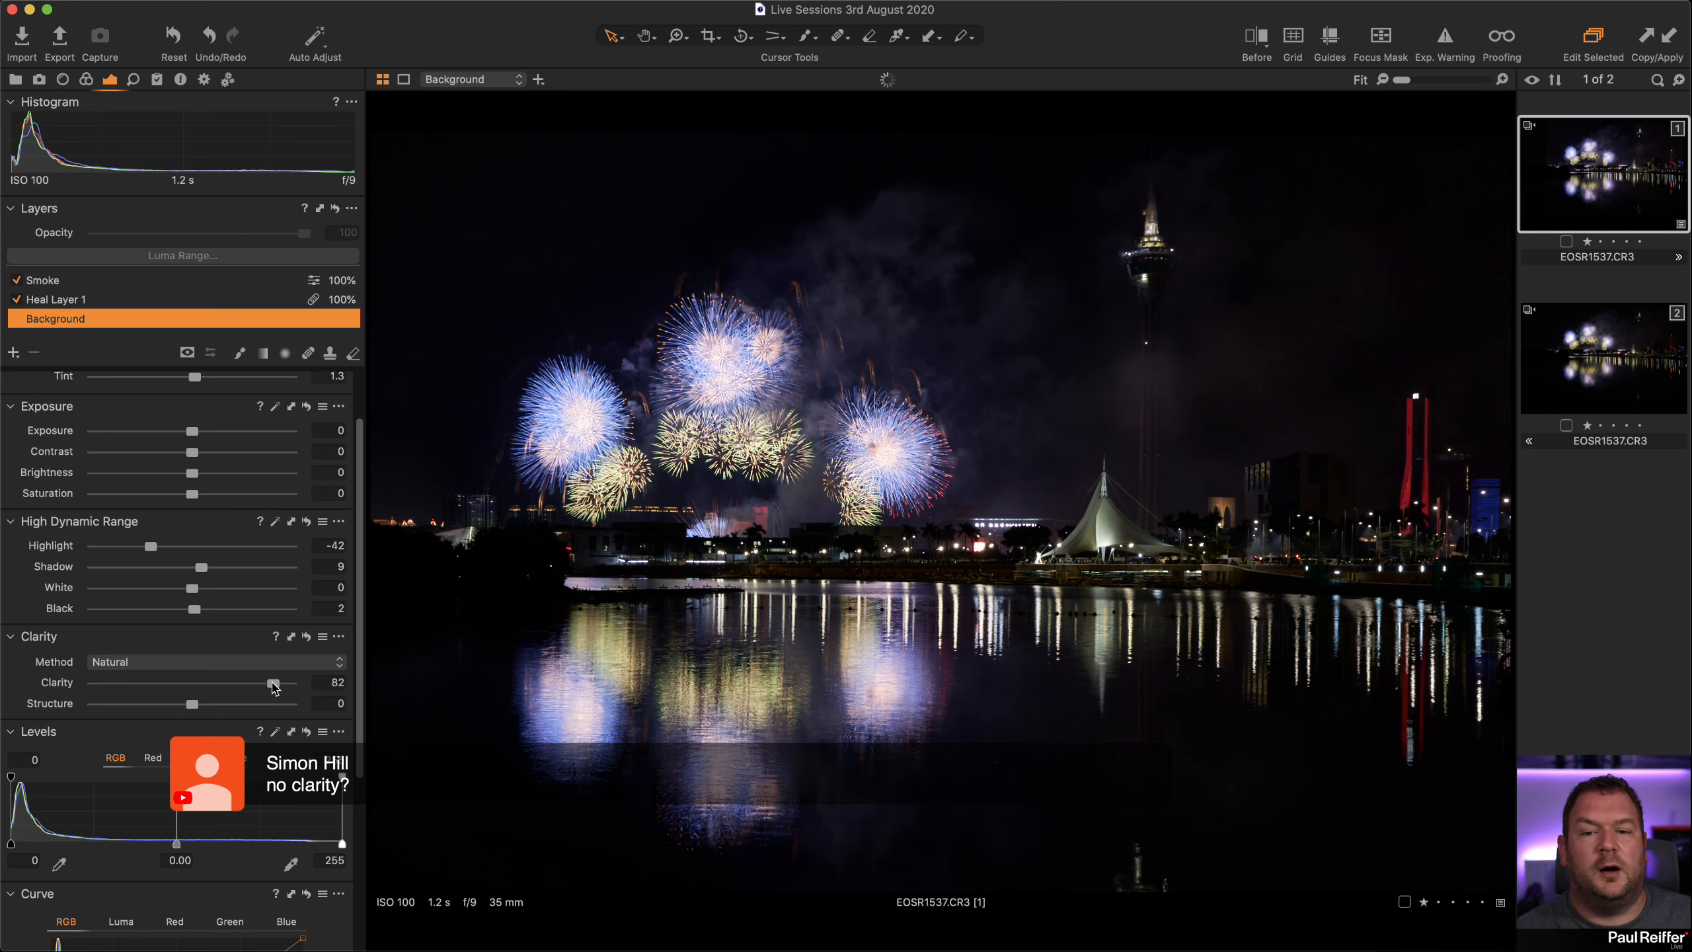
{"action": "left_click", "coordinate": [177, 663]}
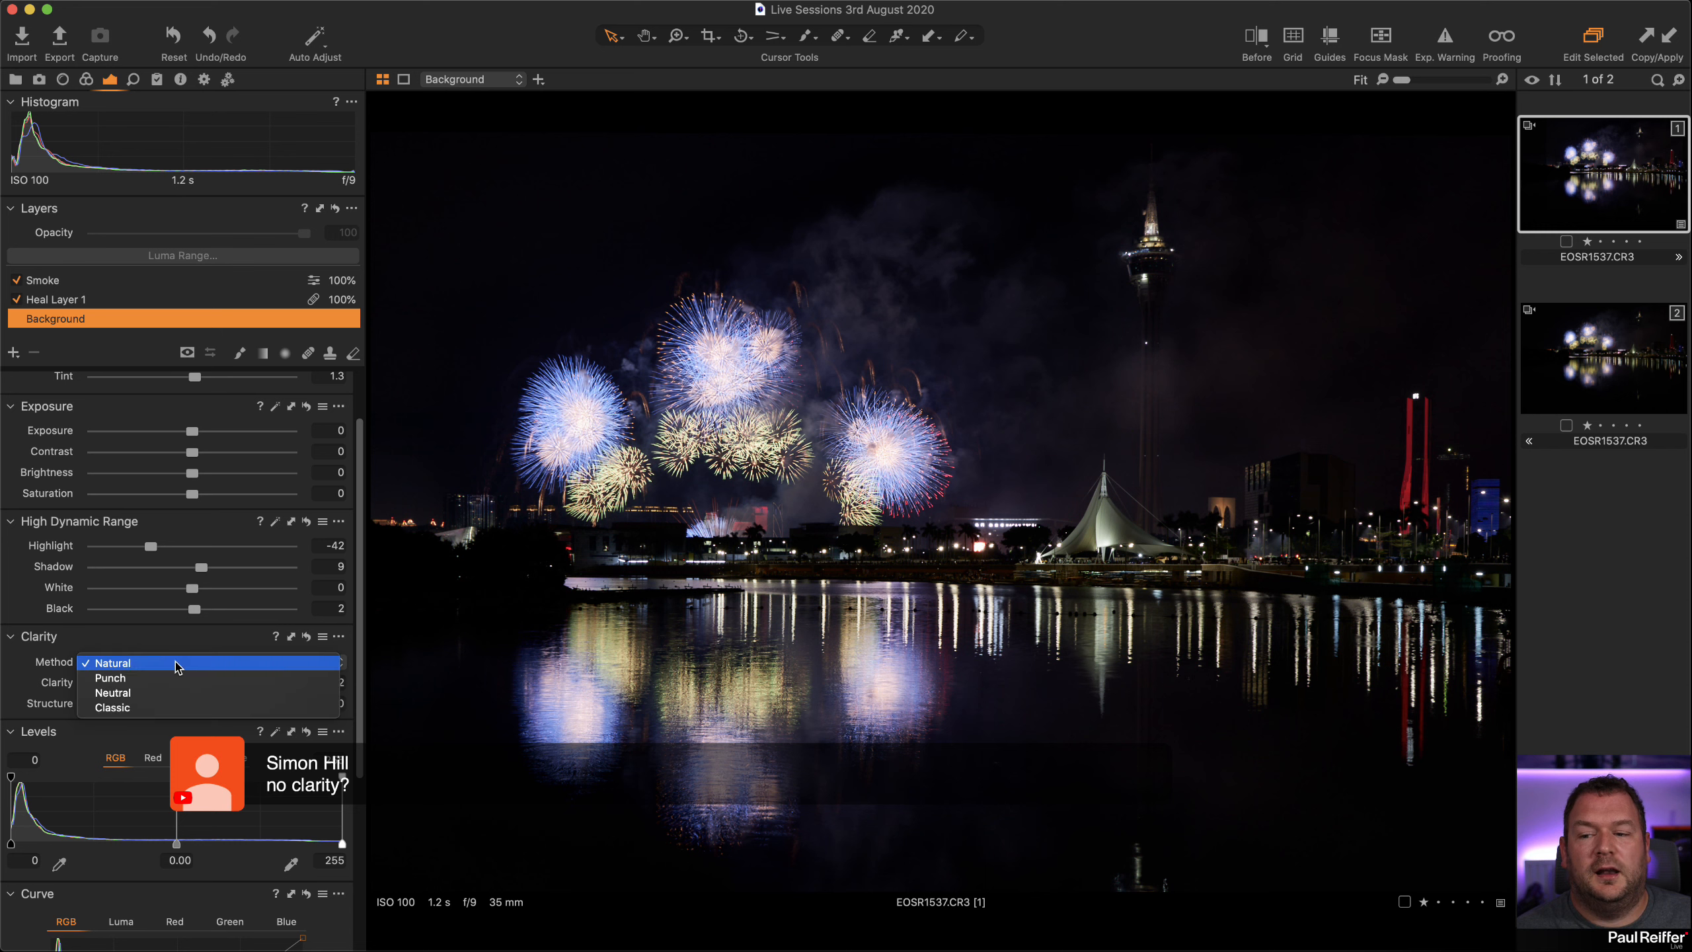
{"action": "left_click", "coordinate": [113, 679]}
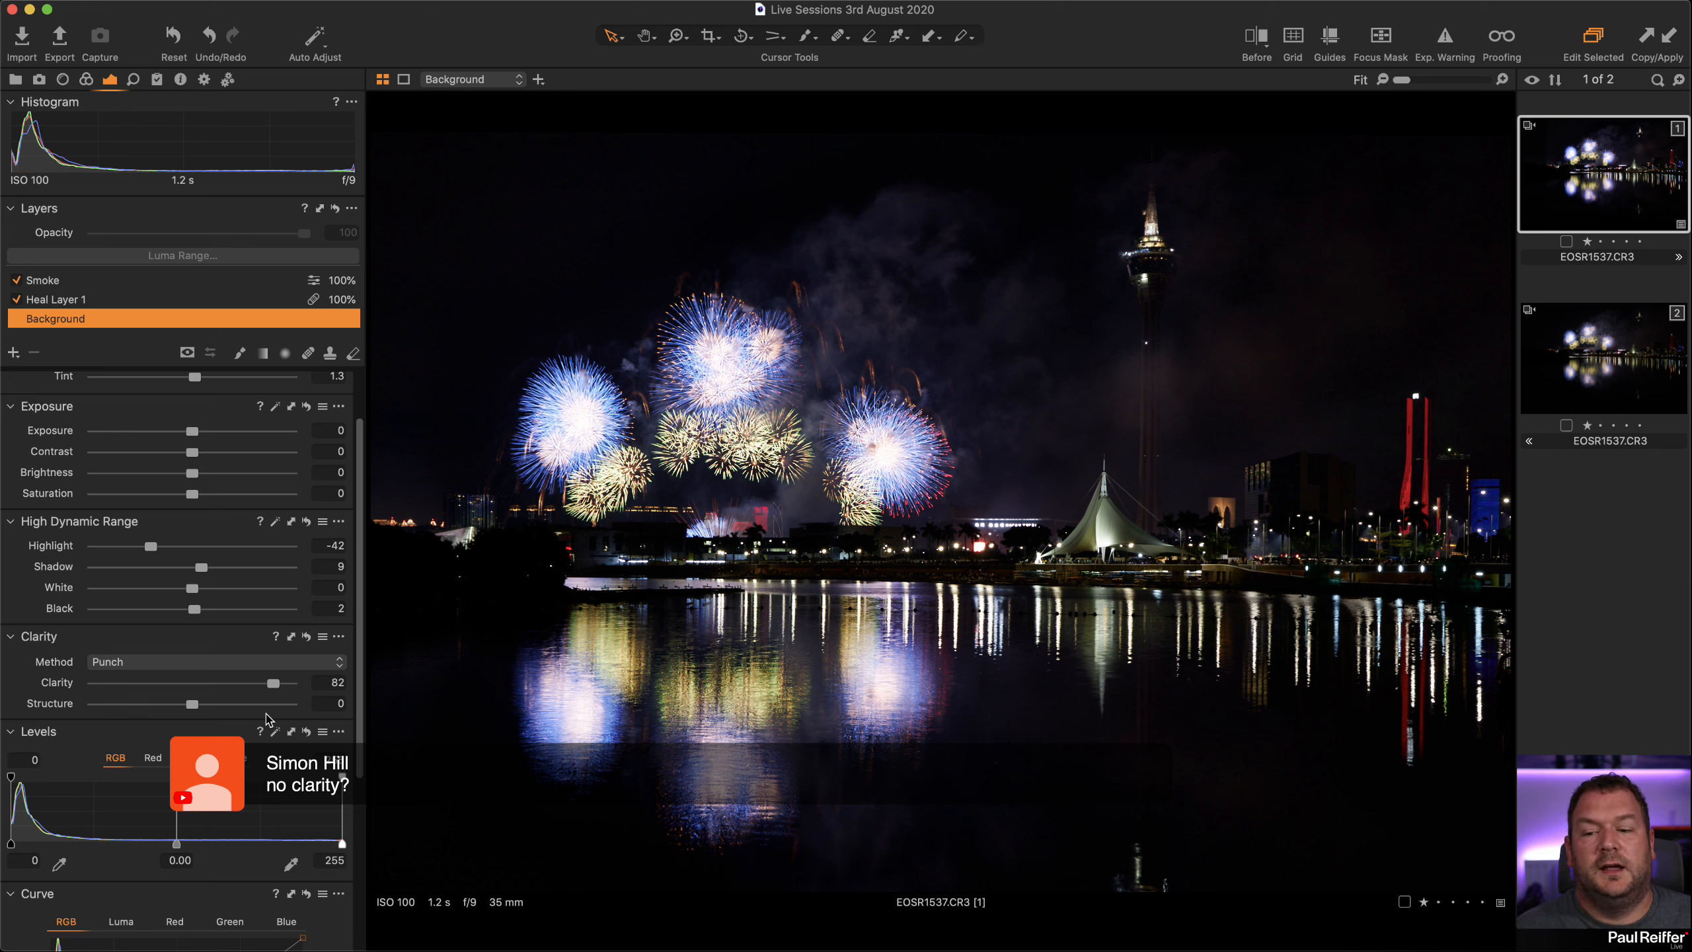
{"action": "left_click_drag", "start_coordinate": [273, 685], "coordinate": [231, 687]}
{"action": "left_click", "coordinate": [203, 662]}
{"action": "left_click", "coordinate": [200, 641]}
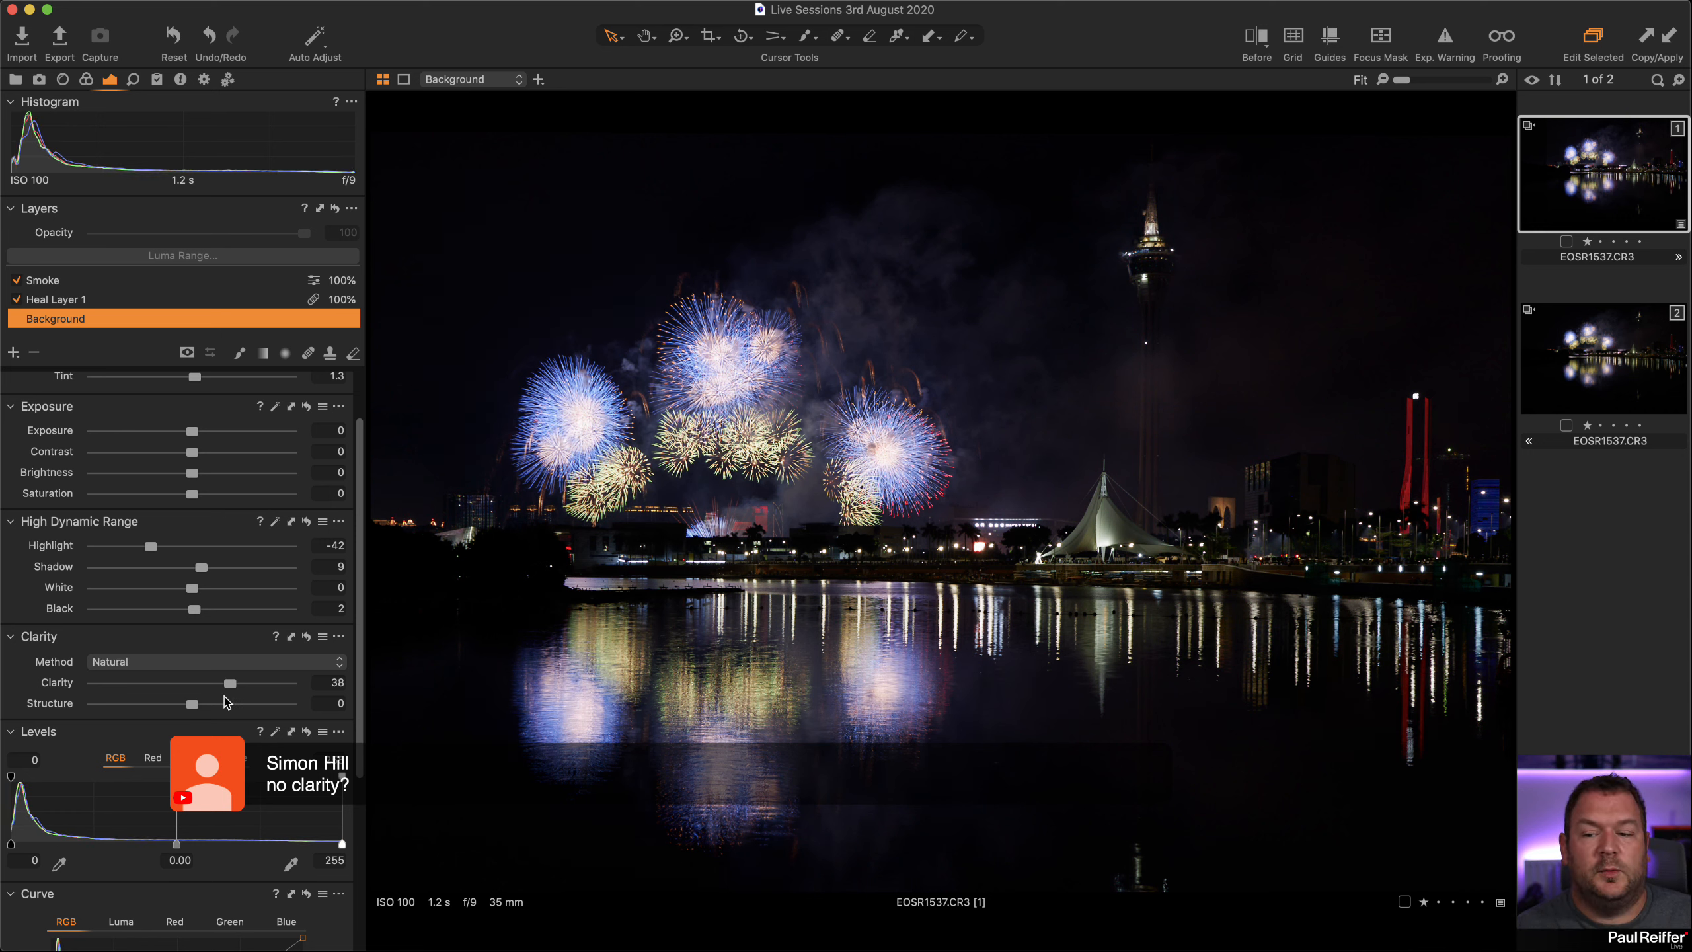
{"action": "left_click_drag", "start_coordinate": [234, 686], "coordinate": [222, 689]}
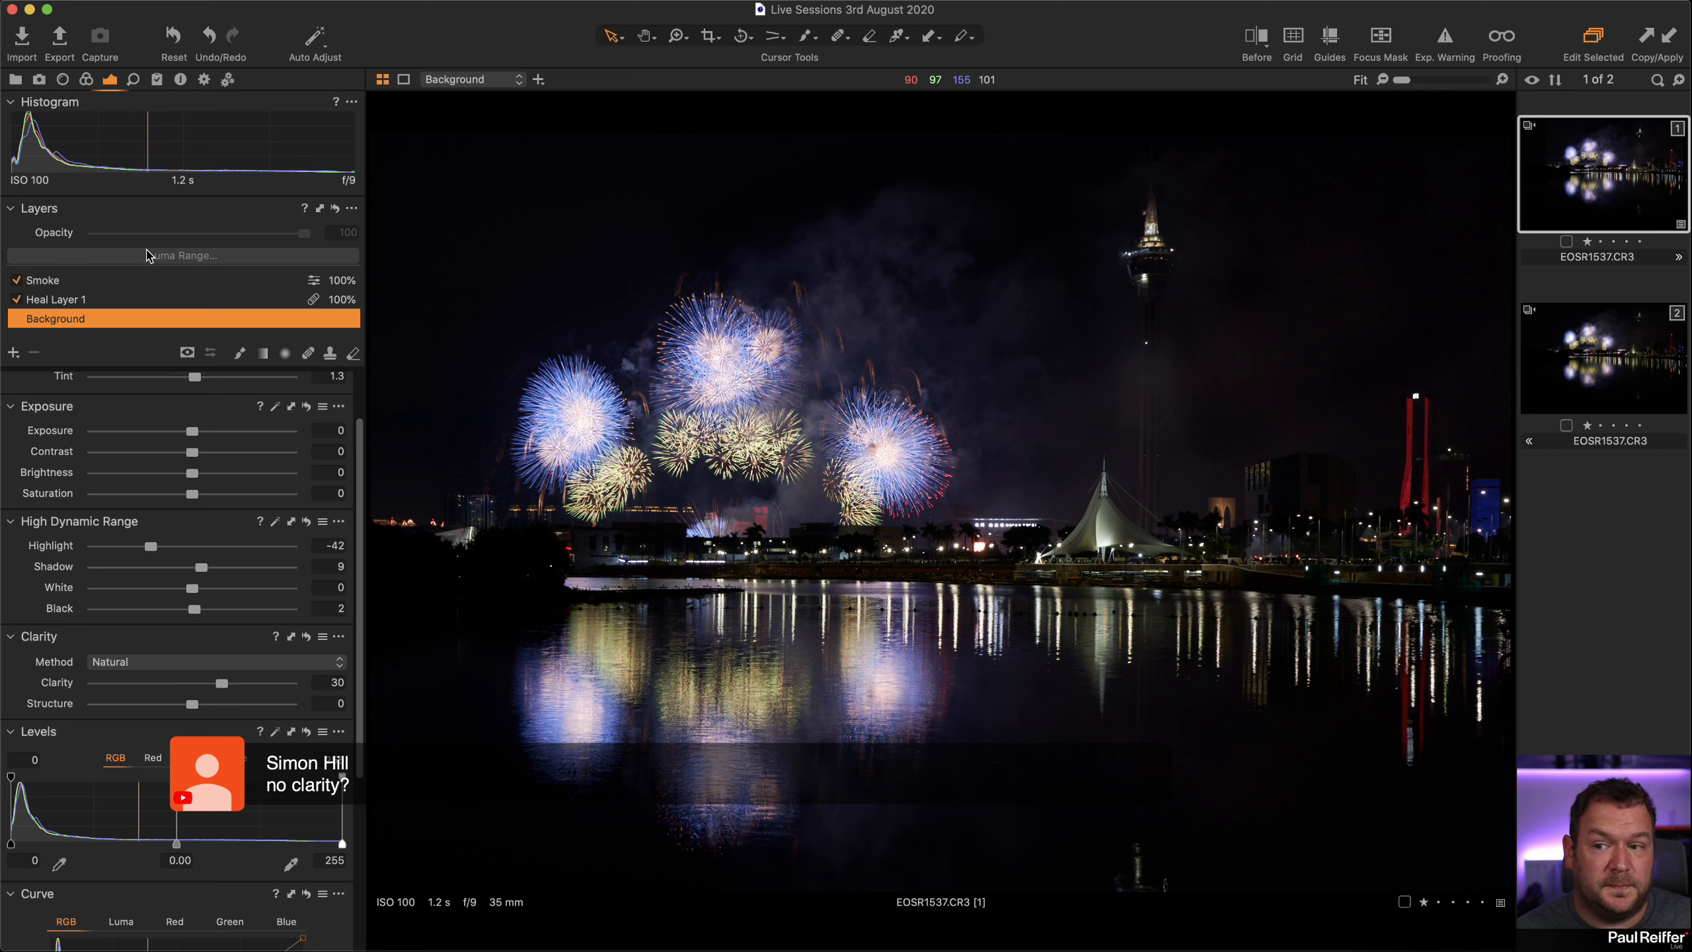
Add a new adjustment layer and name it Fireworkds
{"action": "left_click", "coordinate": [12, 352]}
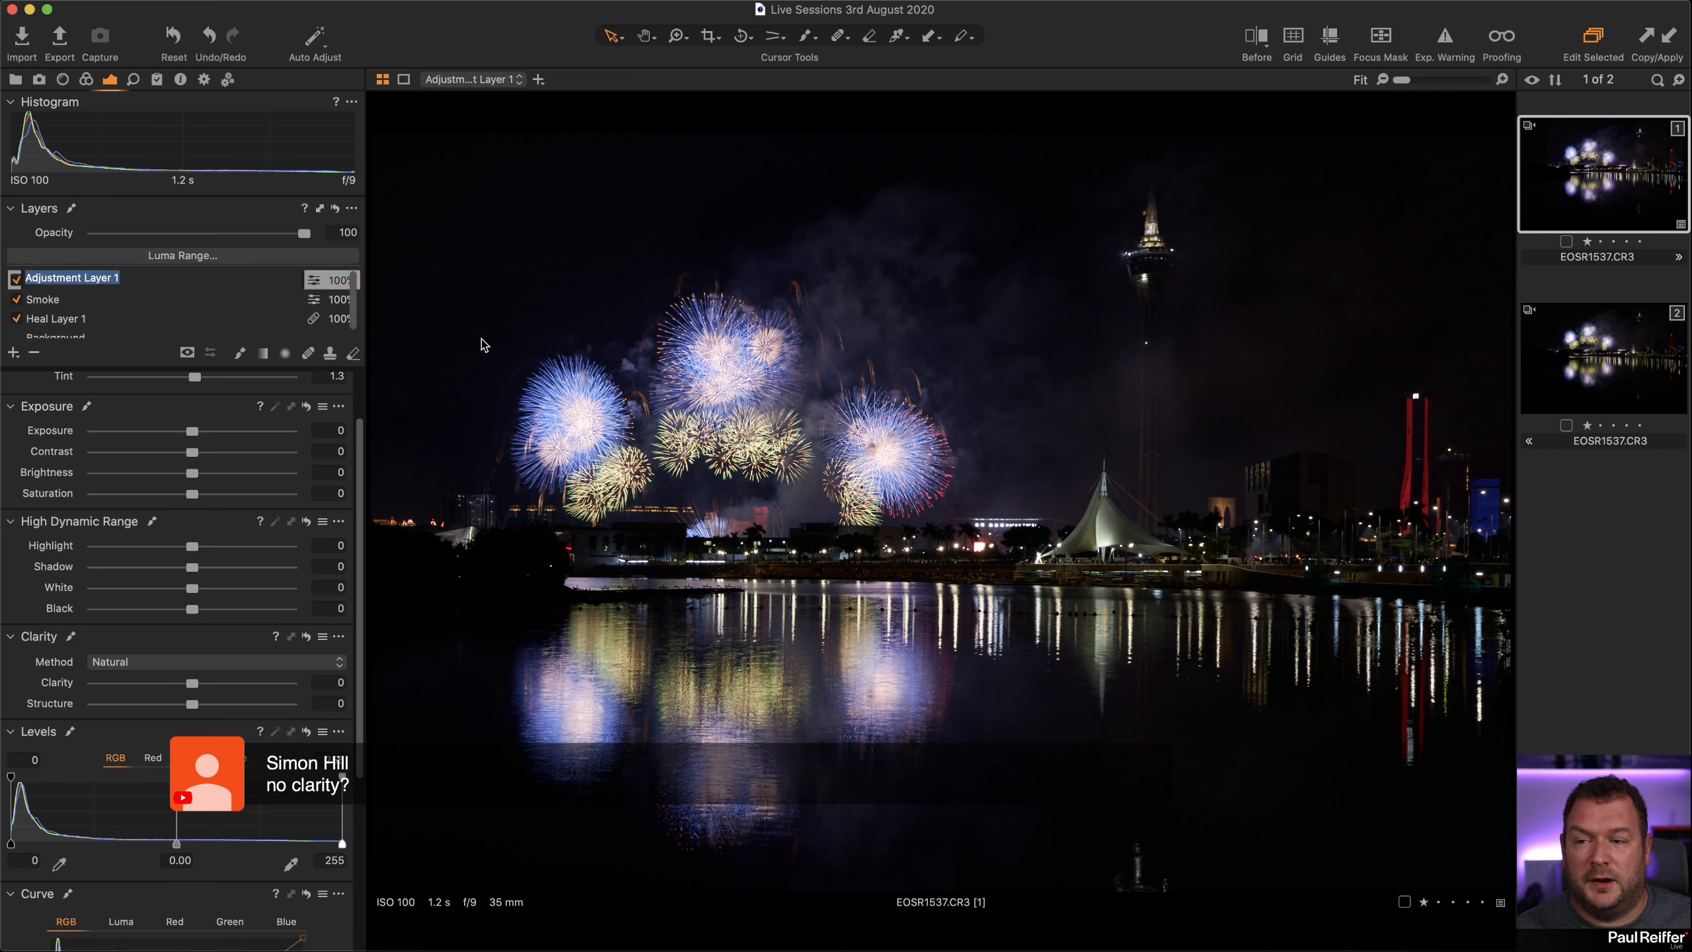
{"action": "type", "text": "Firework"}
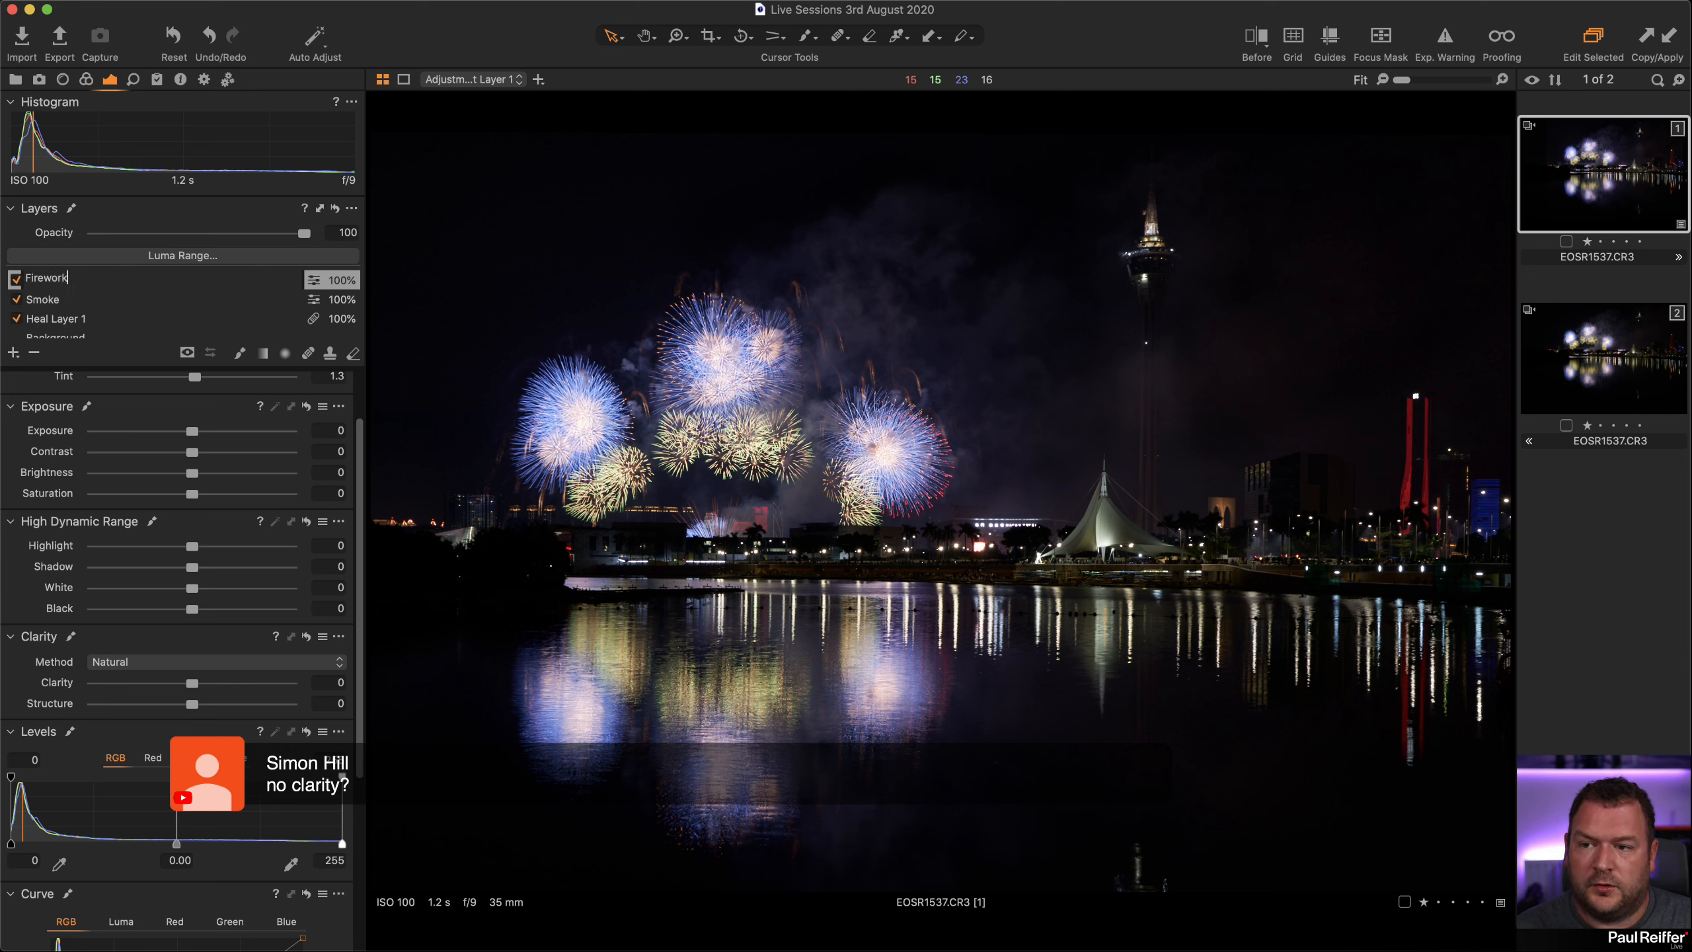
{"action": "type", "text": "ds"}
{"action": "key", "text": "Return"}
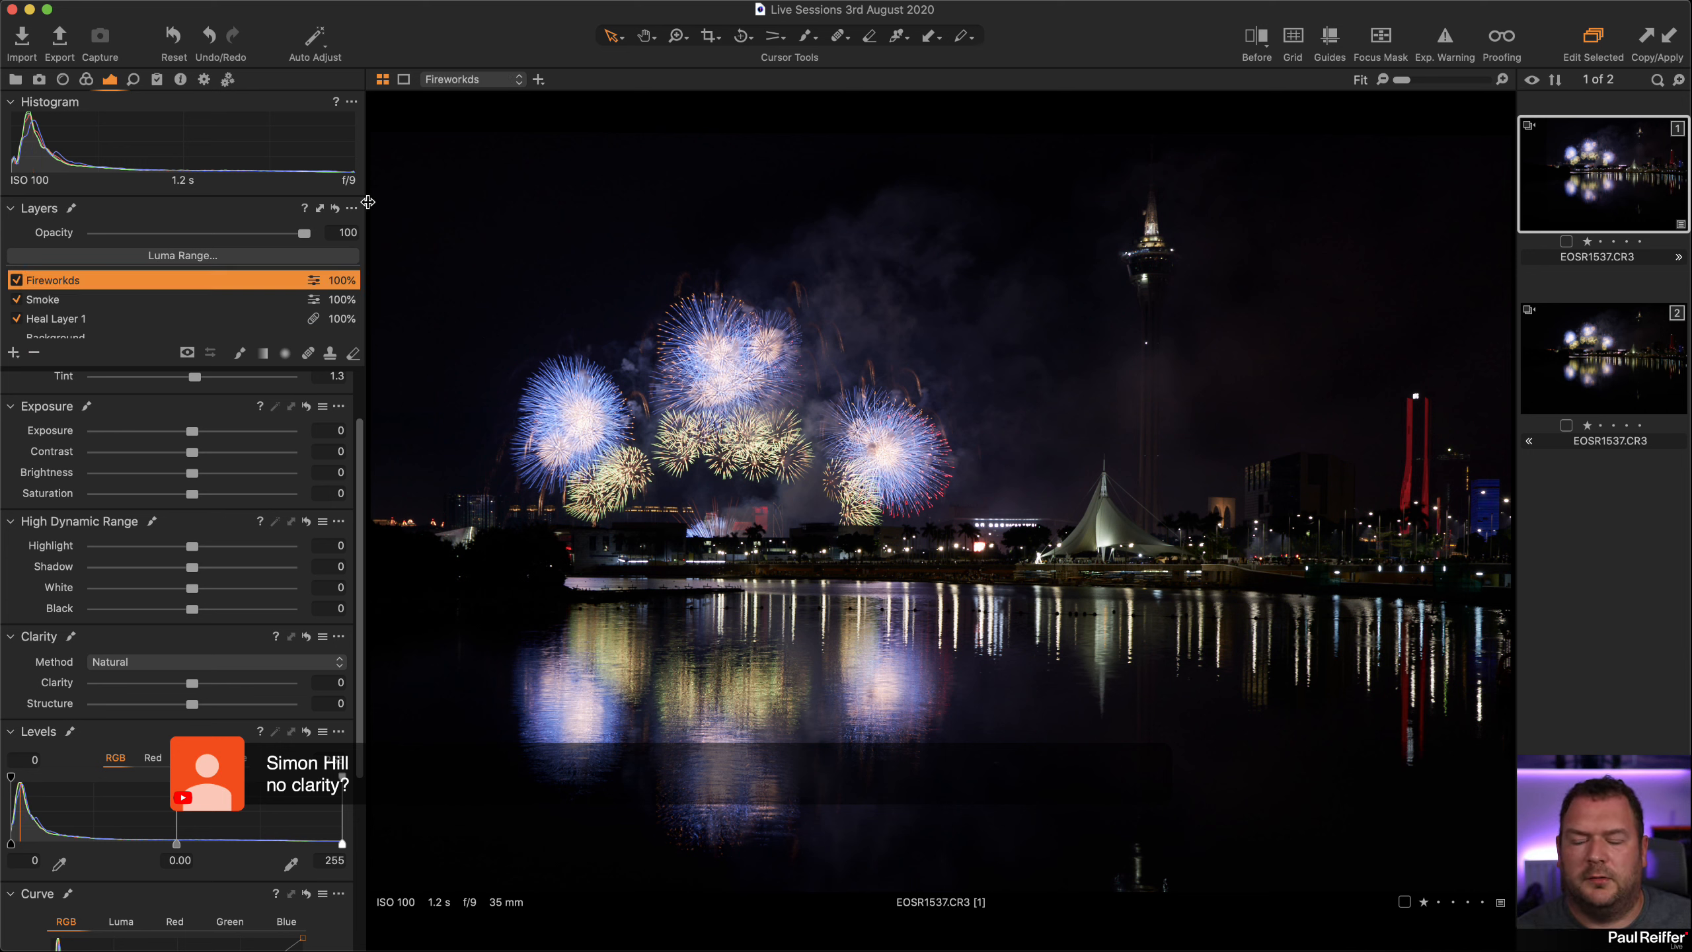
Mask the fireworks and their reflections in the water with a brush at size 353, hardness 0 and opacity 24
{"action": "left_click", "coordinate": [242, 353]}
{"action": "right_click", "coordinate": [841, 424]}
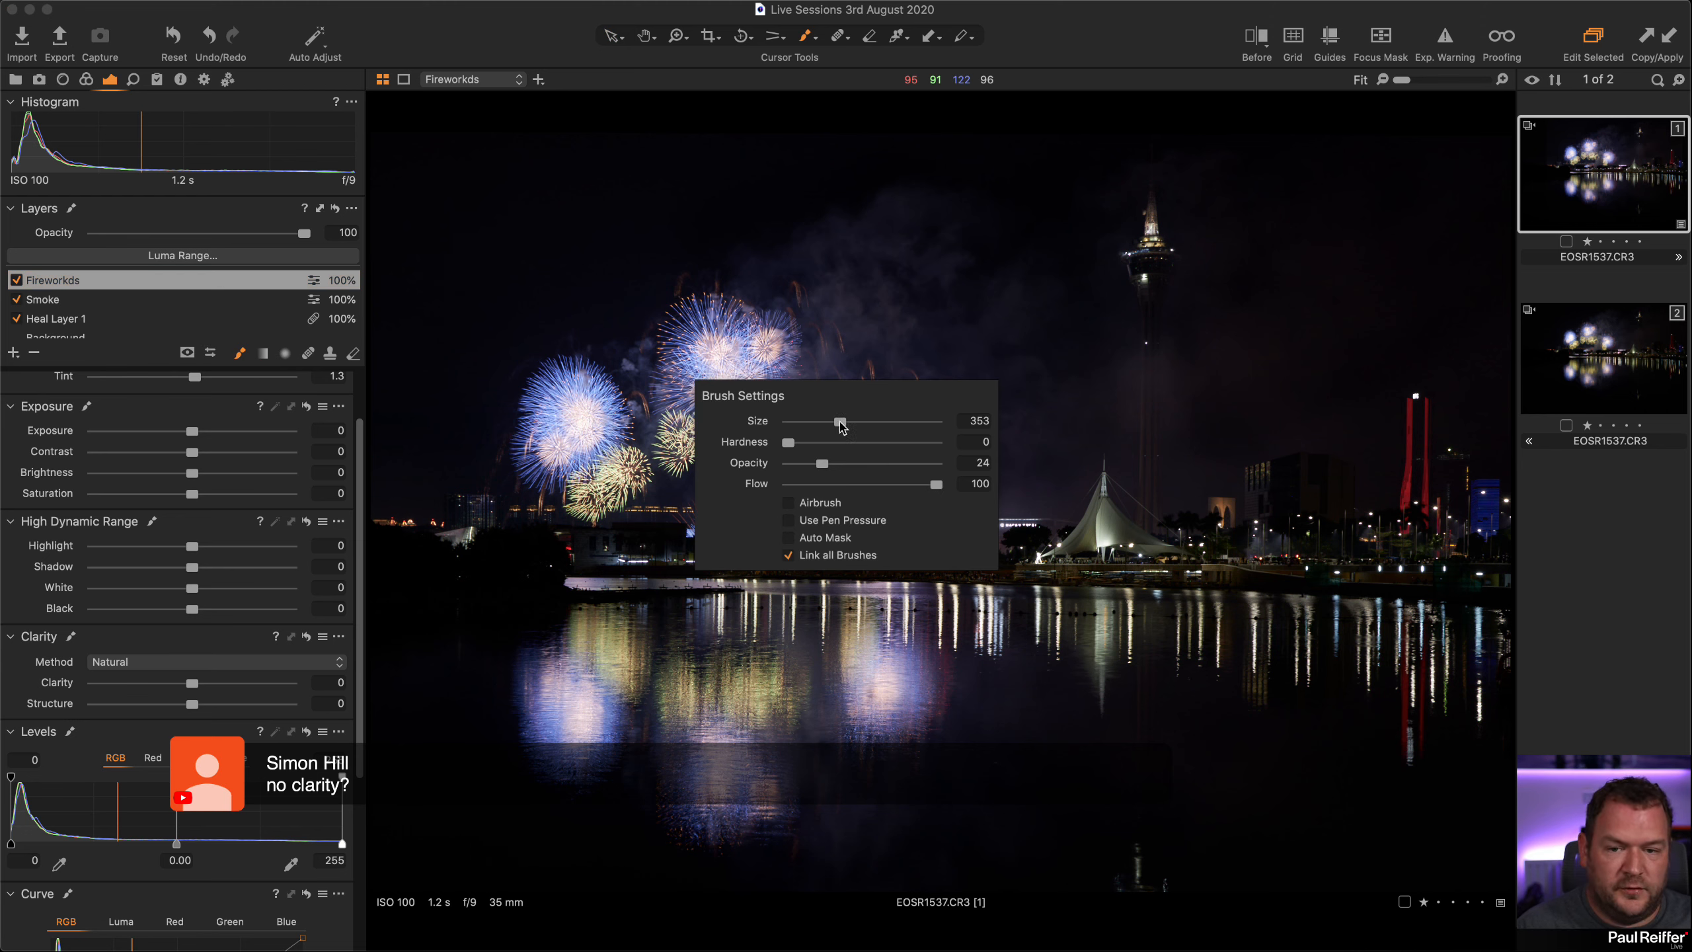
{"action": "left_click_drag", "start_coordinate": [748, 354], "coordinate": [711, 392]}
{"action": "key", "text": "m"}
{"action": "mouse_move", "coordinate": [789, 395]}
{"action": "left_mouse_down"}
{"action": "mouse_move", "coordinate": [791, 430]}
{"action": "mouse_move", "coordinate": [854, 427]}
{"action": "mouse_move", "coordinate": [851, 448]}
{"action": "mouse_move", "coordinate": [650, 386]}
{"action": "mouse_move", "coordinate": [717, 321]}
{"action": "mouse_move", "coordinate": [618, 438]}
{"action": "mouse_move", "coordinate": [645, 419]}
{"action": "mouse_move", "coordinate": [764, 450]}
{"action": "mouse_move", "coordinate": [726, 519]}
{"action": "left_mouse_up"}
{"action": "mouse_move", "coordinate": [622, 650]}
{"action": "left_mouse_down"}
{"action": "mouse_move", "coordinate": [737, 812]}
{"action": "mouse_move", "coordinate": [748, 698]}
{"action": "mouse_move", "coordinate": [879, 674]}
{"action": "mouse_move", "coordinate": [776, 743]}
{"action": "mouse_move", "coordinate": [874, 668]}
{"action": "mouse_move", "coordinate": [810, 771]}
{"action": "mouse_move", "coordinate": [711, 788]}
{"action": "mouse_move", "coordinate": [591, 655]}
{"action": "mouse_move", "coordinate": [555, 712]}
{"action": "mouse_move", "coordinate": [623, 700]}
{"action": "mouse_move", "coordinate": [633, 653]}
{"action": "left_mouse_up"}
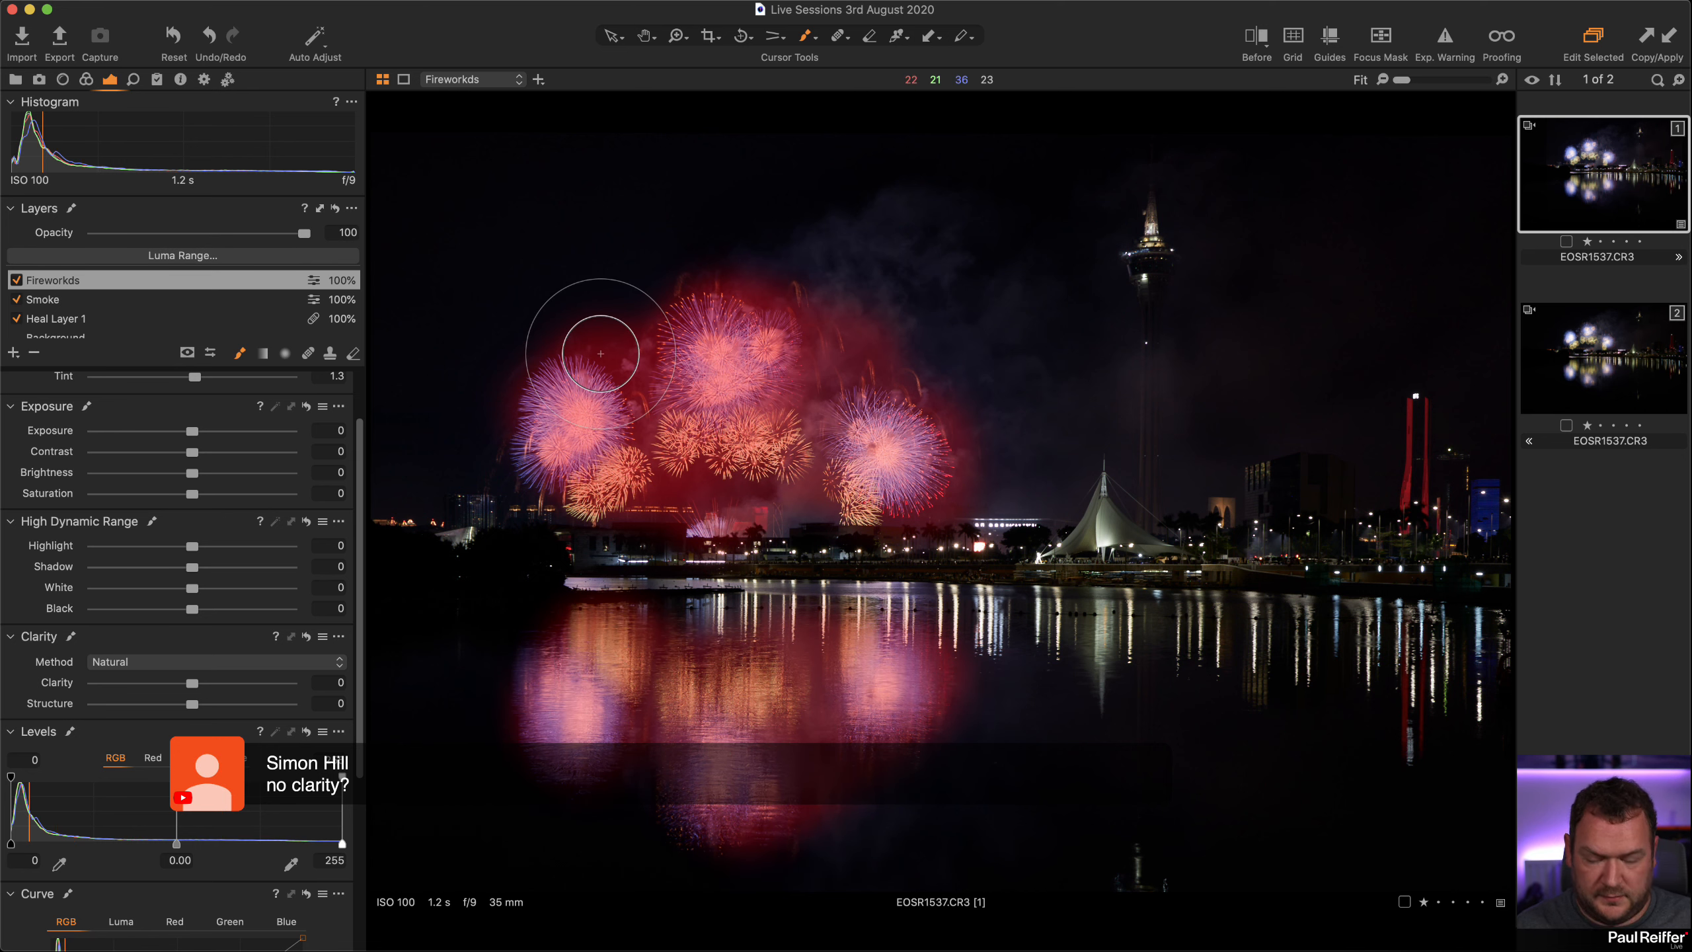
{"action": "key", "text": "m"}
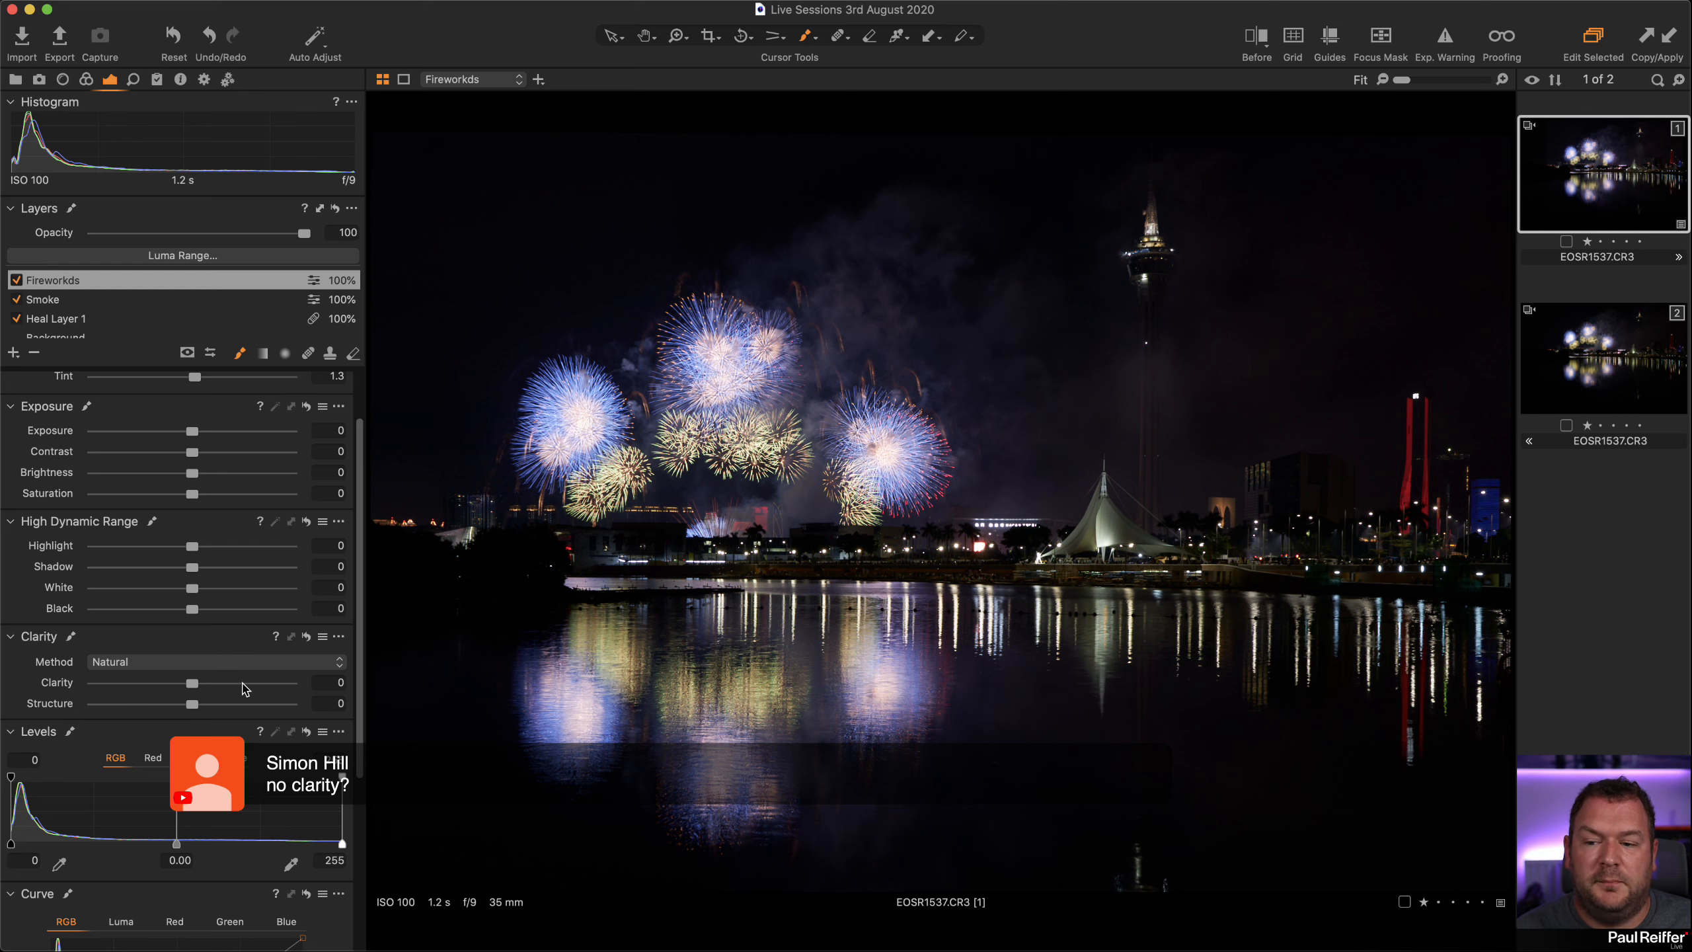
Set the Fireworkds layer's clarity method to Punch and its Clarity to 49
{"action": "left_click", "coordinate": [230, 661]}
{"action": "left_click", "coordinate": [193, 678]}
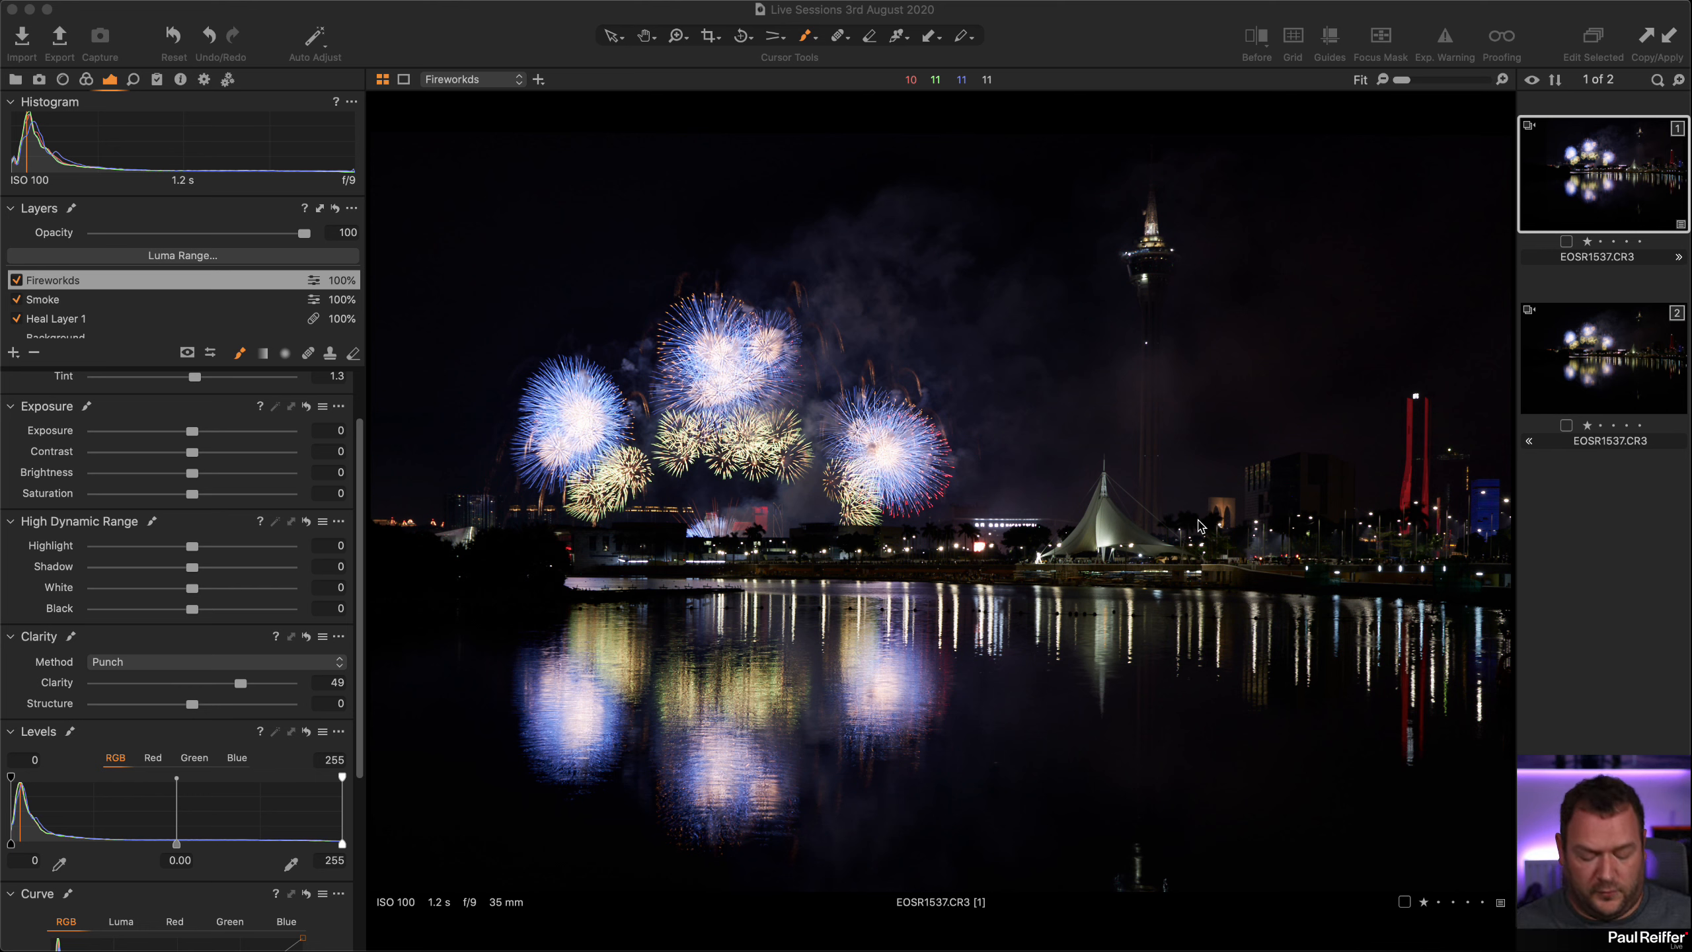
{"action": "left_click", "coordinate": [164, 286]}
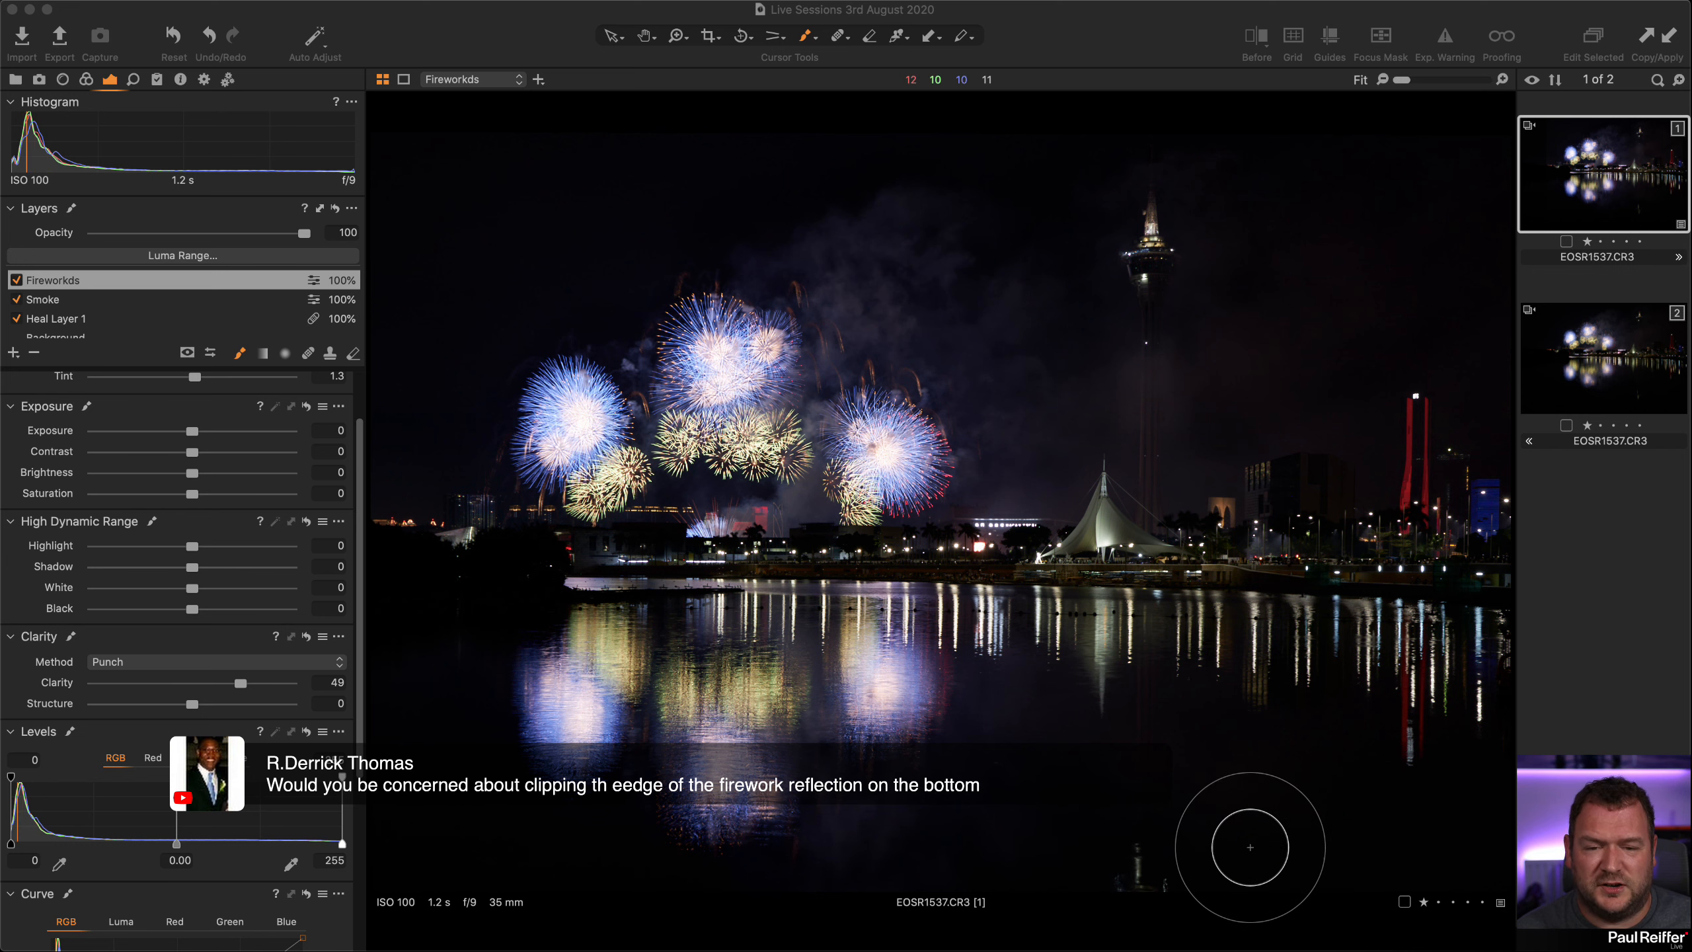
Try a wider, shallower crop that cuts through the lower edge of the fireworks' reflection
{"action": "left_click", "coordinate": [711, 35]}
{"action": "left_click", "coordinate": [776, 106]}
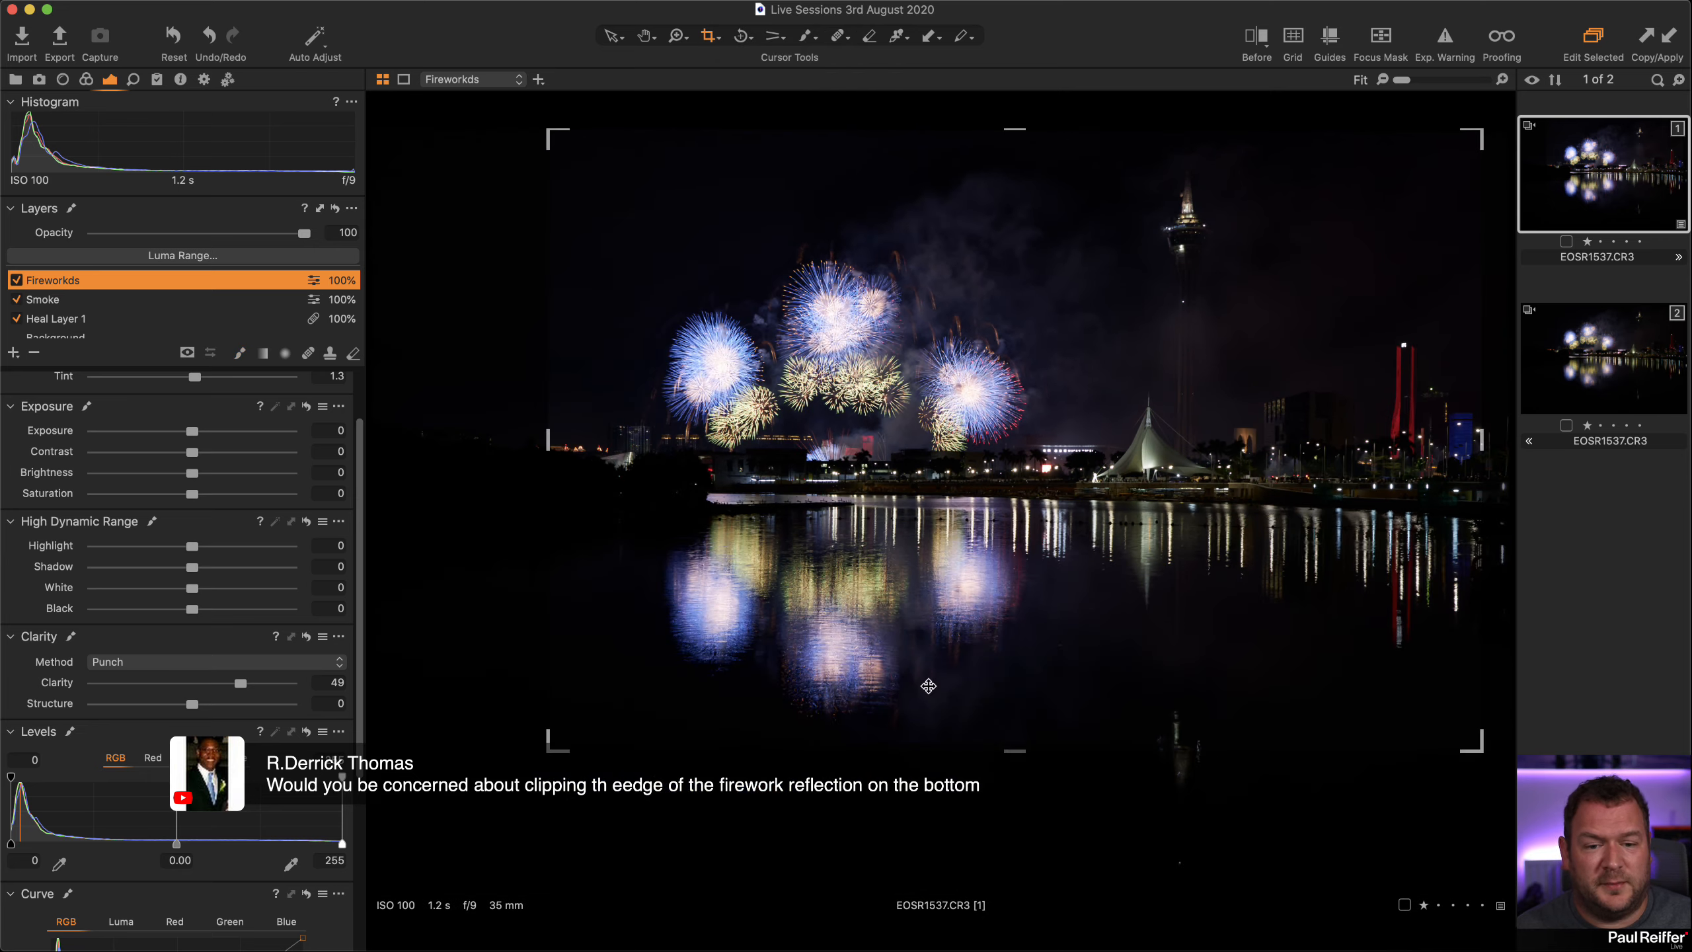
{"action": "left_click_drag", "start_coordinate": [553, 747], "coordinate": [790, 667]}
{"action": "left_click_drag", "start_coordinate": [586, 623], "coordinate": [615, 637]}
{"action": "left_click_drag", "start_coordinate": [442, 684], "coordinate": [492, 669]}
{"action": "mouse_move", "coordinate": [878, 536]}
{"action": "left_mouse_down"}
{"action": "mouse_move", "coordinate": [878, 550]}
{"action": "mouse_move", "coordinate": [864, 531]}
{"action": "left_mouse_up"}
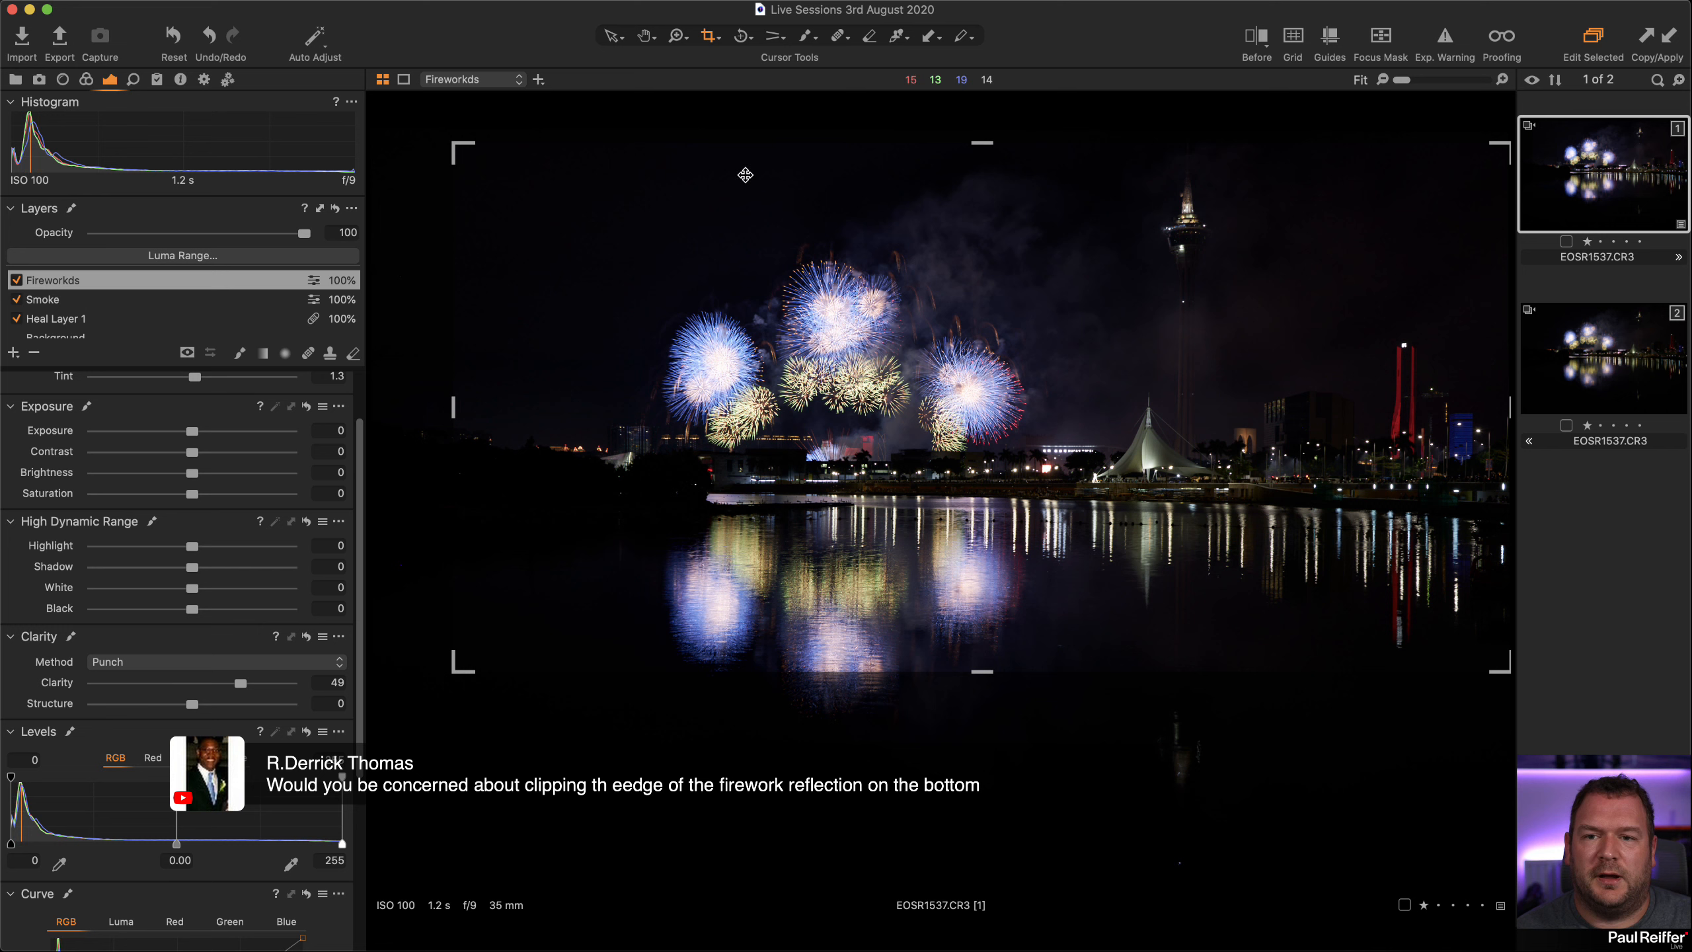
Undo the crop changes, restore the Punch clarity method on the Fireworkds layer, and leave the crop tool
{"action": "key", "text": "super+z"}
{"action": "key", "text": "super+z"}
{"action": "key", "text": "super+z"}
{"action": "key", "text": "super+z"}
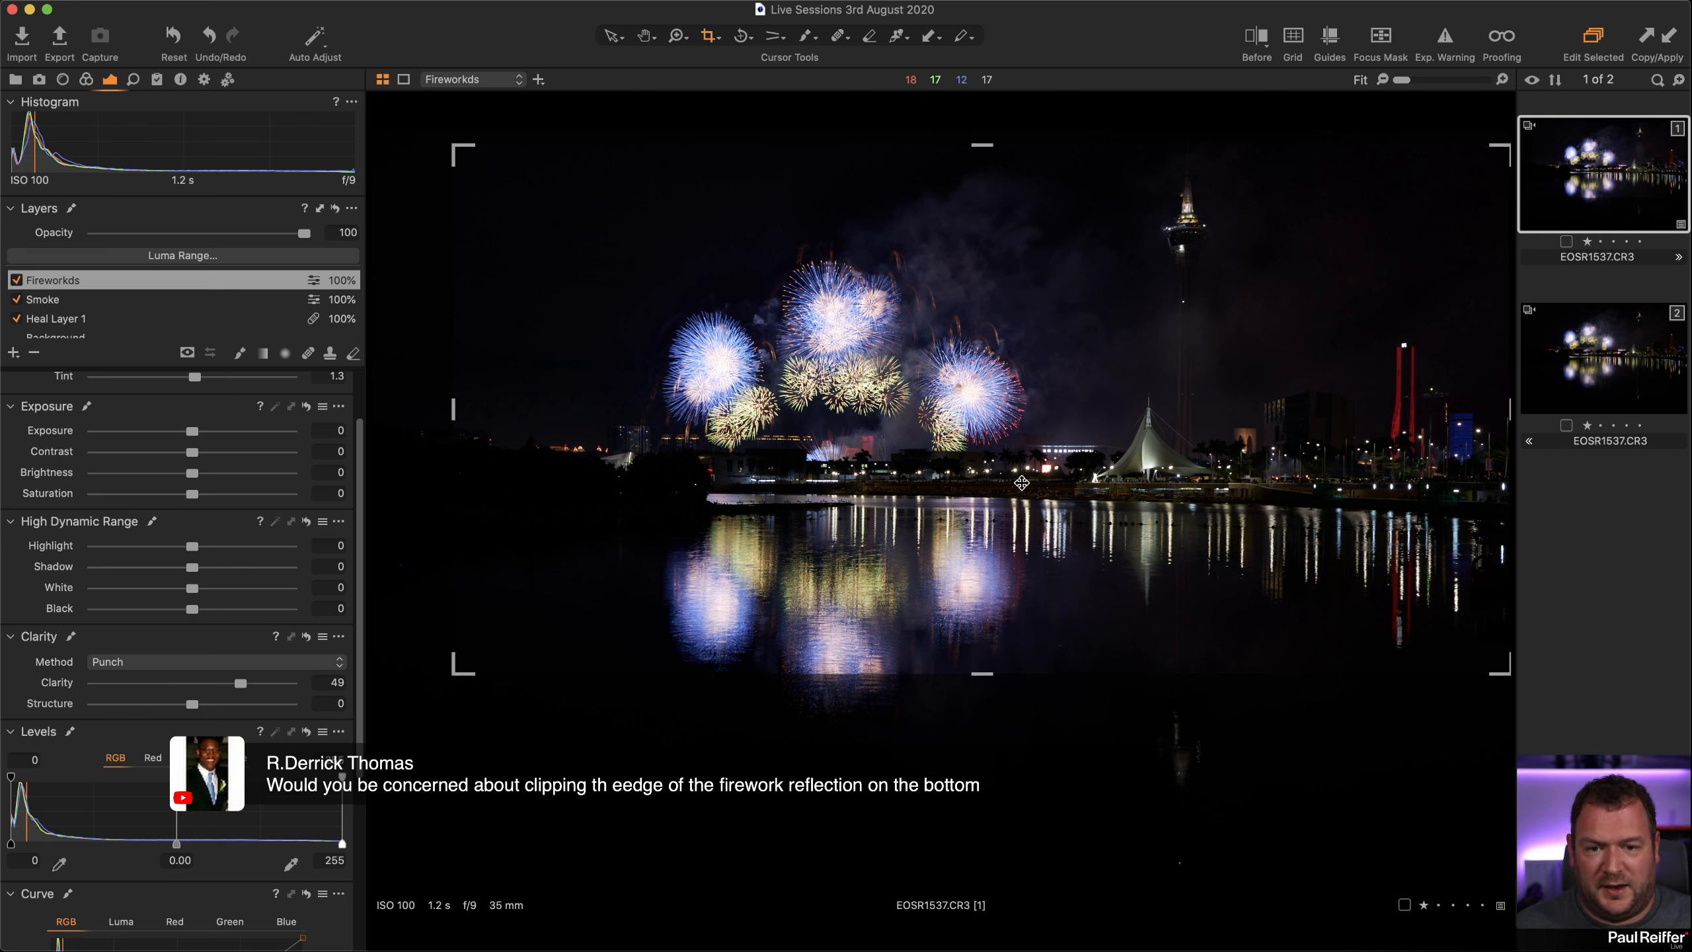
{"action": "key", "text": "super+z"}
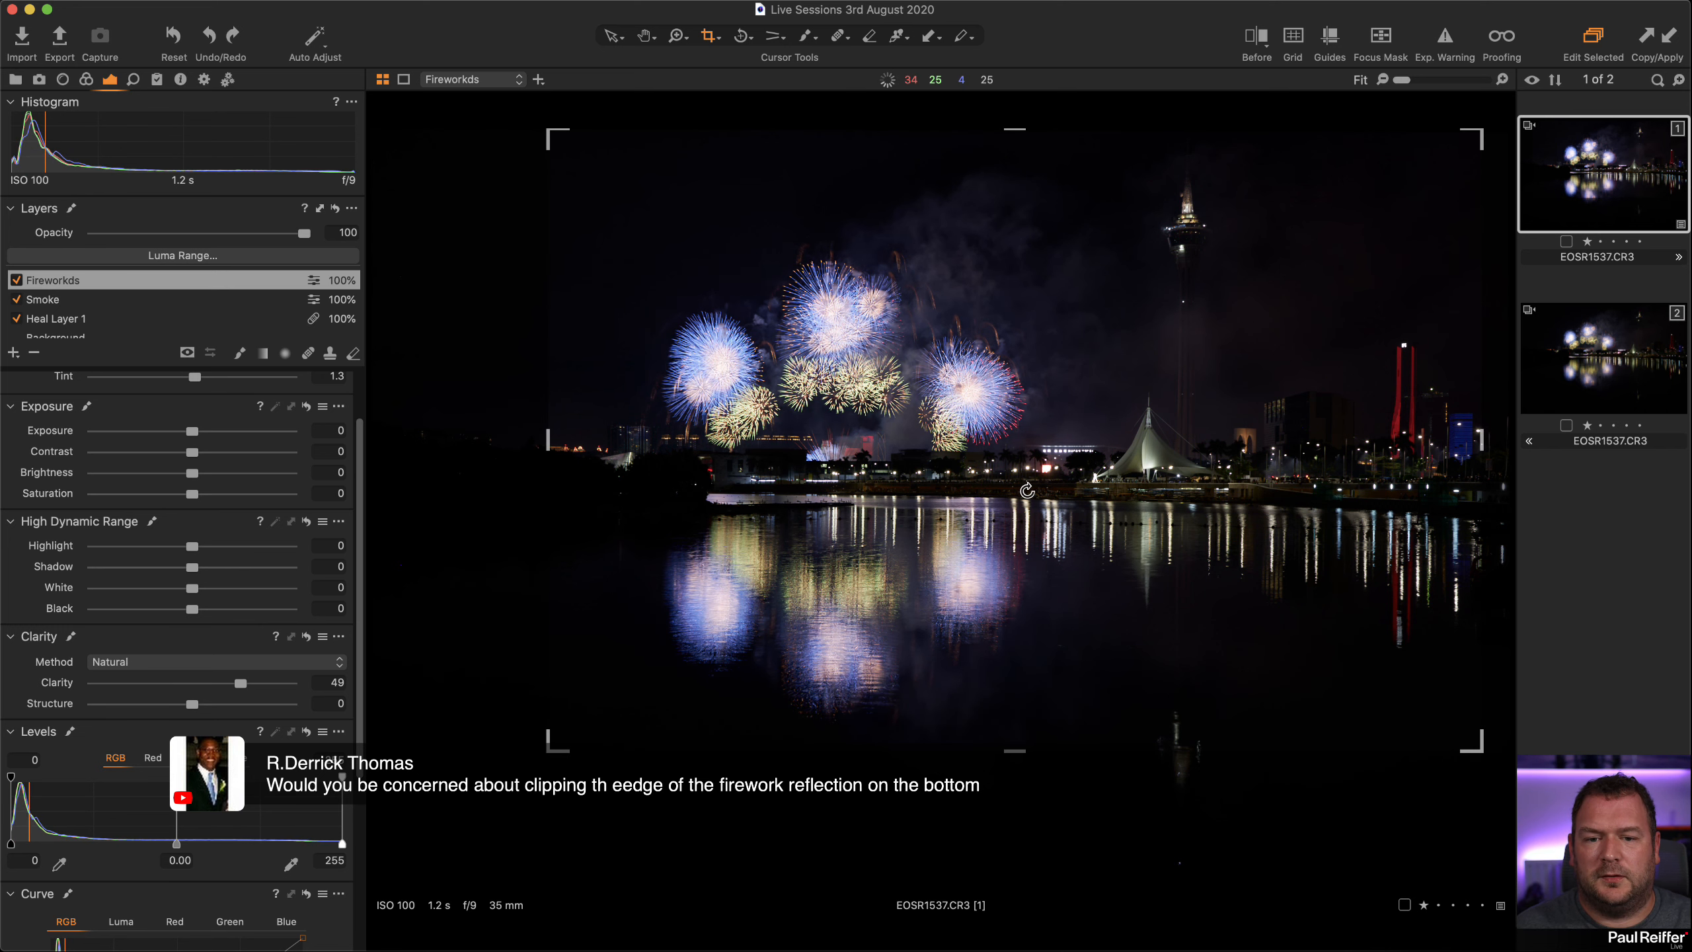
{"action": "left_click", "coordinate": [202, 0]}
{"action": "left_click", "coordinate": [261, 27]}
{"action": "left_click", "coordinate": [609, 38]}
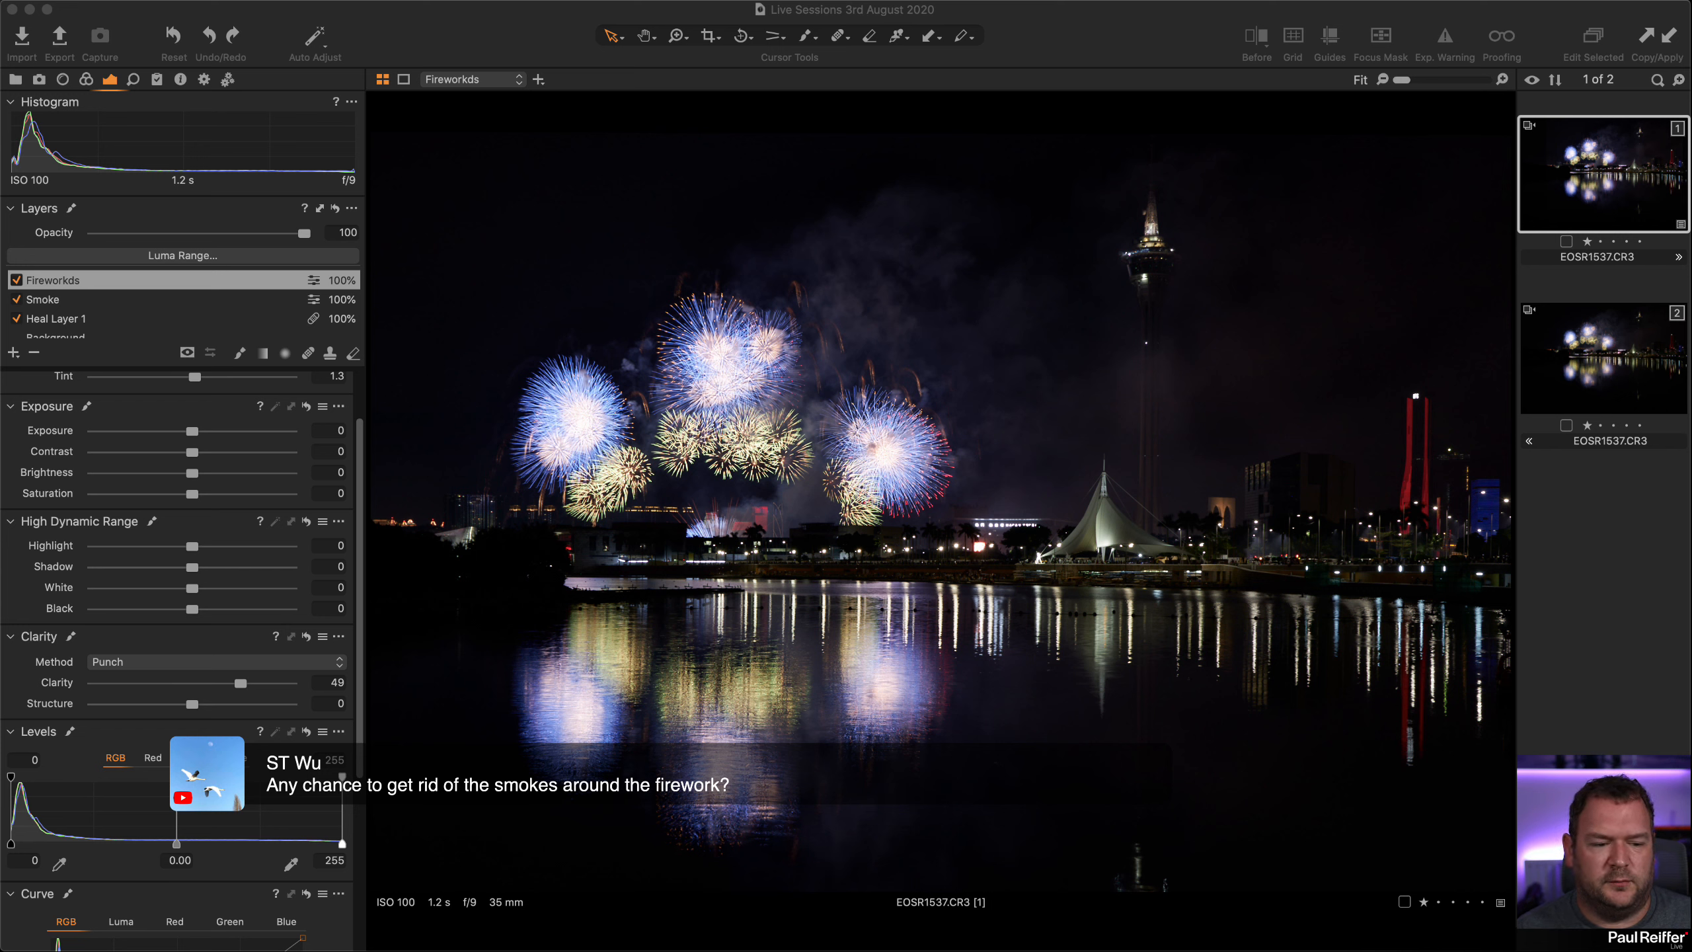
Darken the smoke further by setting the Smoke layer's Exposure to -0.23, Brightness to -6 and Shadow to -49
{"action": "left_click", "coordinate": [41, 301]}
{"action": "left_click", "coordinate": [15, 299]}
{"action": "left_click", "coordinate": [16, 300]}
{"action": "left_click_drag", "start_coordinate": [192, 474], "coordinate": [103, 483]}
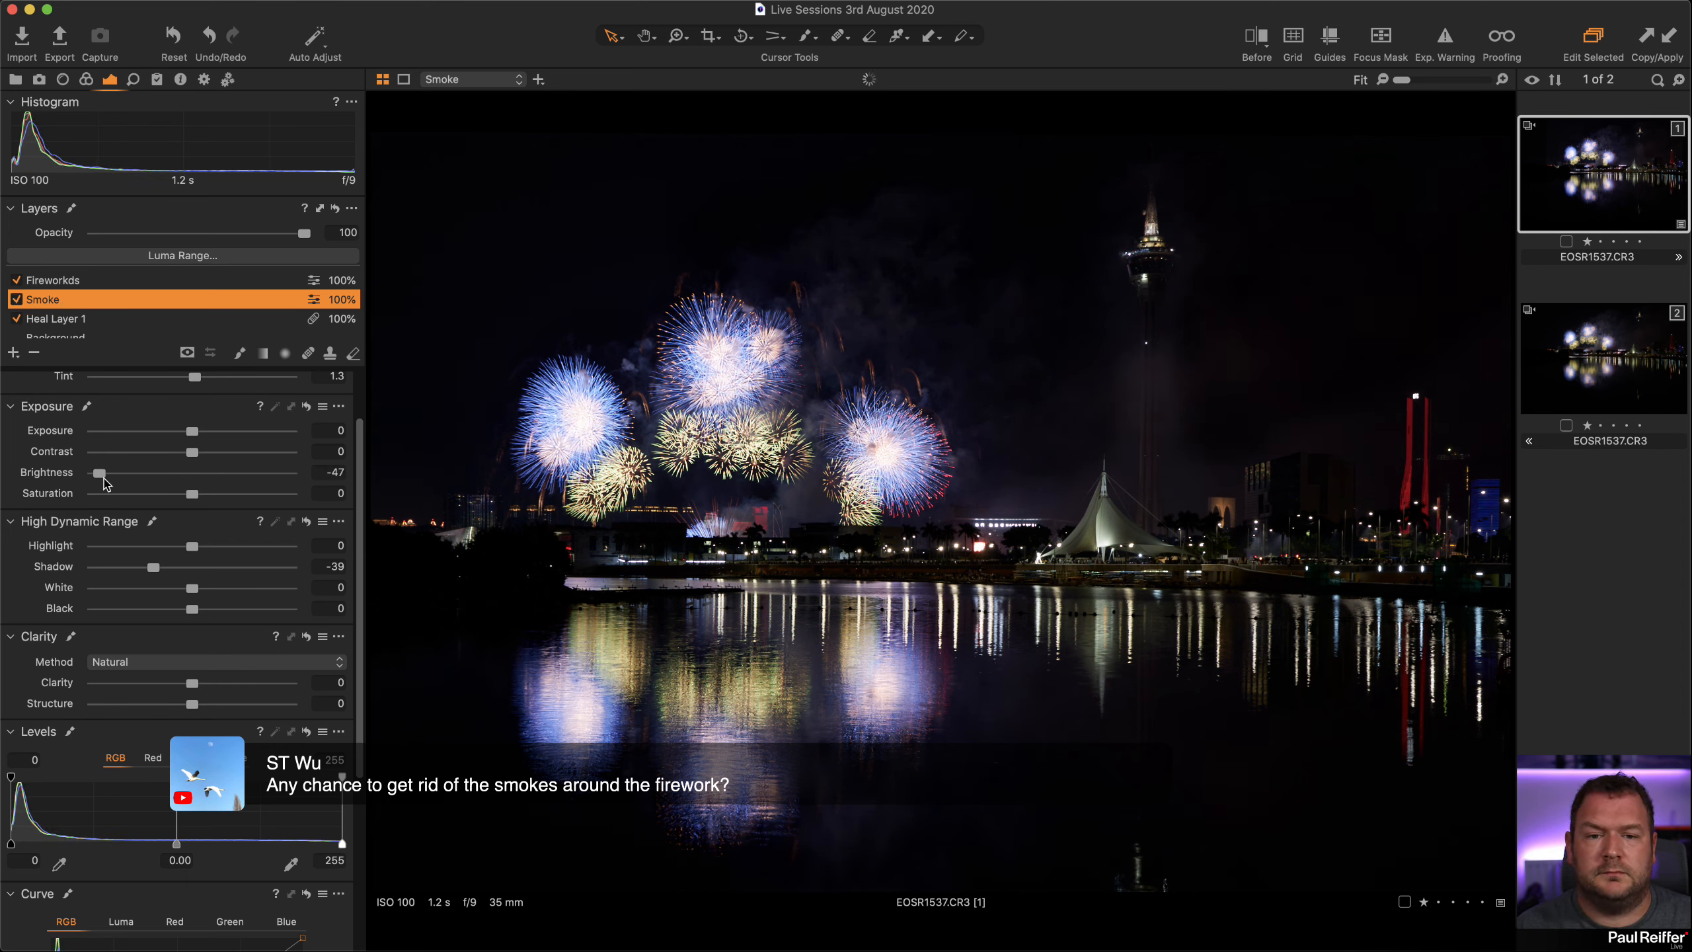
{"action": "left_click_drag", "start_coordinate": [190, 433], "coordinate": [181, 433]}
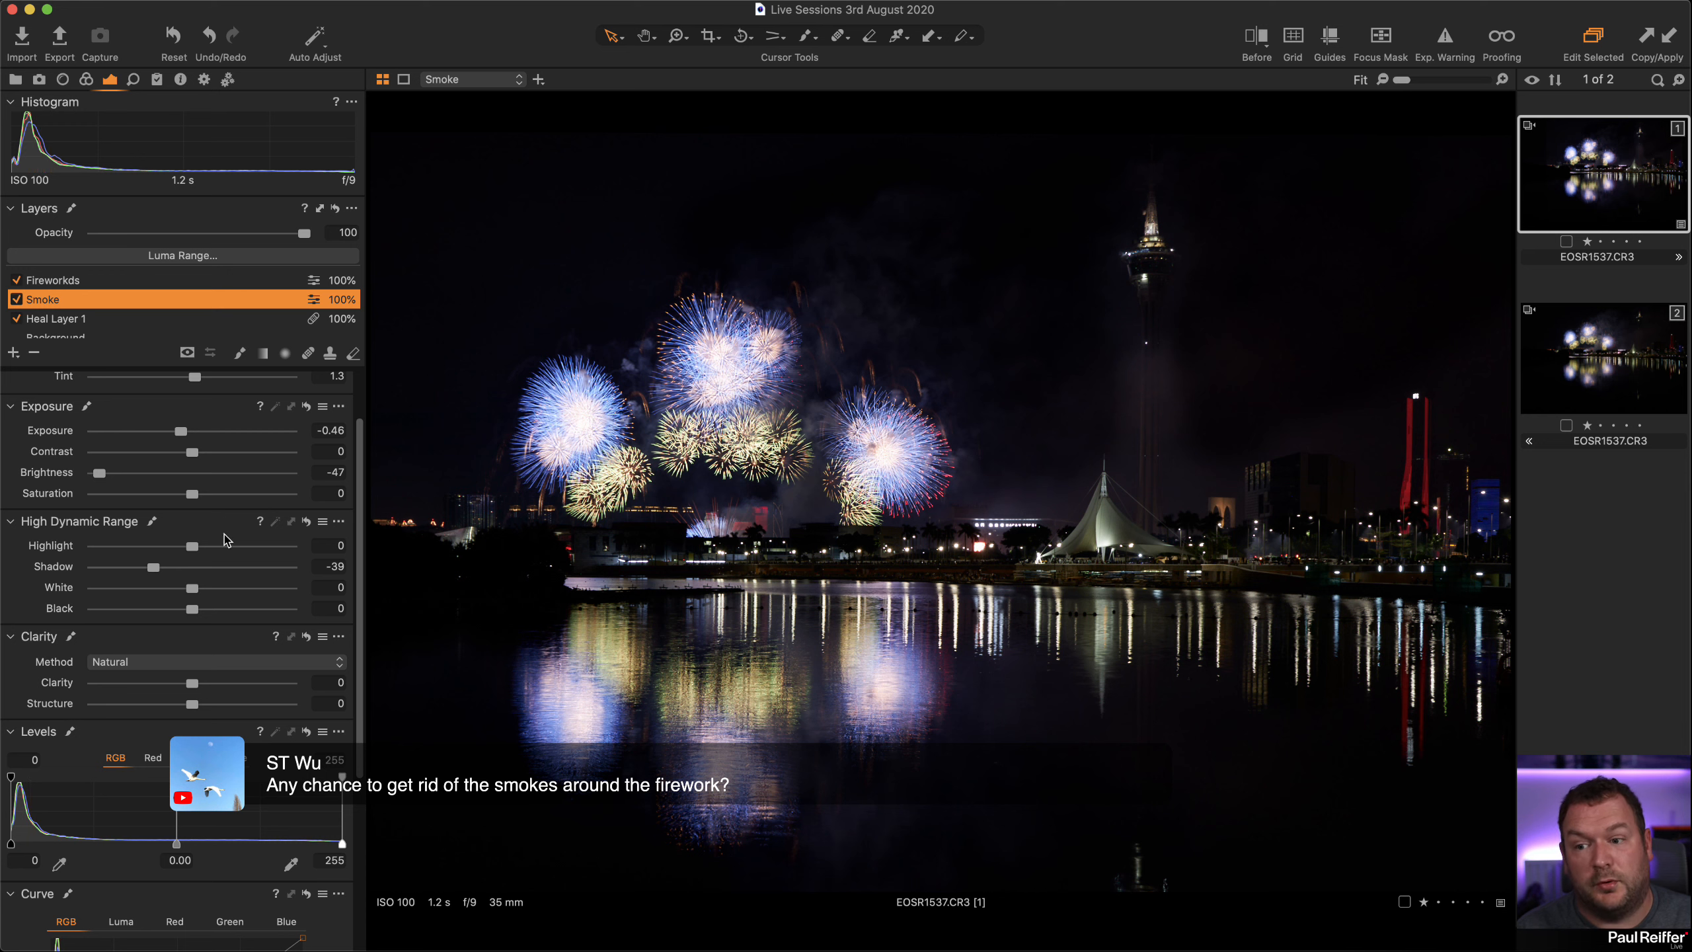
{"action": "left_click_drag", "start_coordinate": [152, 568], "coordinate": [144, 570]}
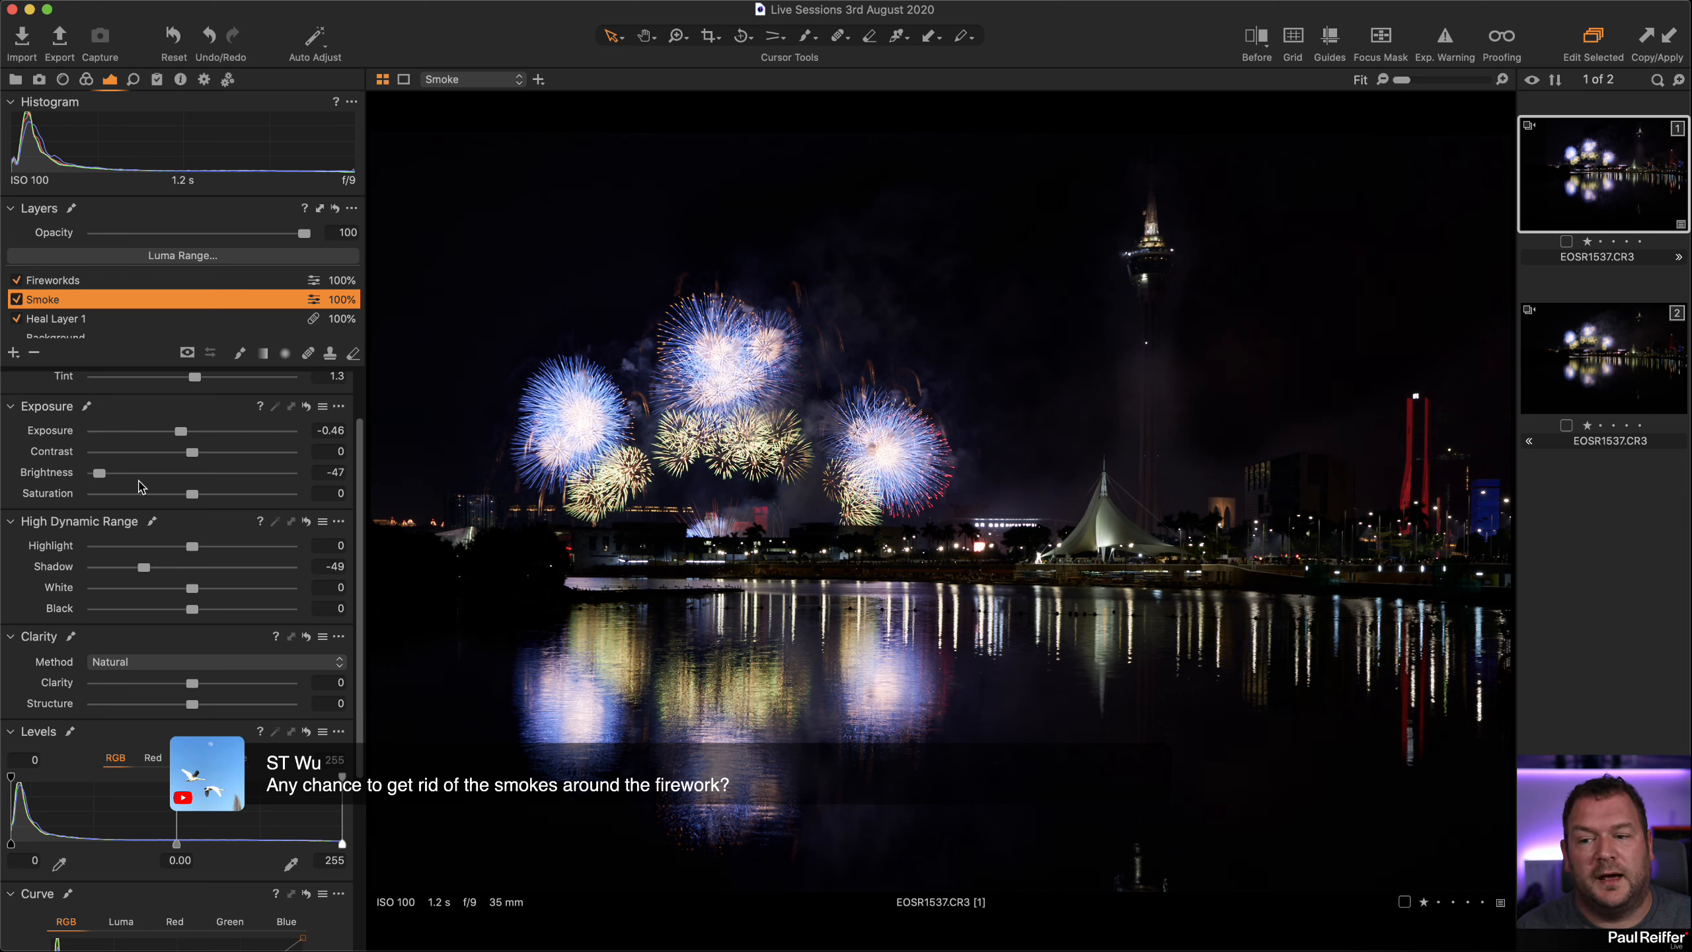
{"action": "left_click_drag", "start_coordinate": [99, 473], "coordinate": [184, 480]}
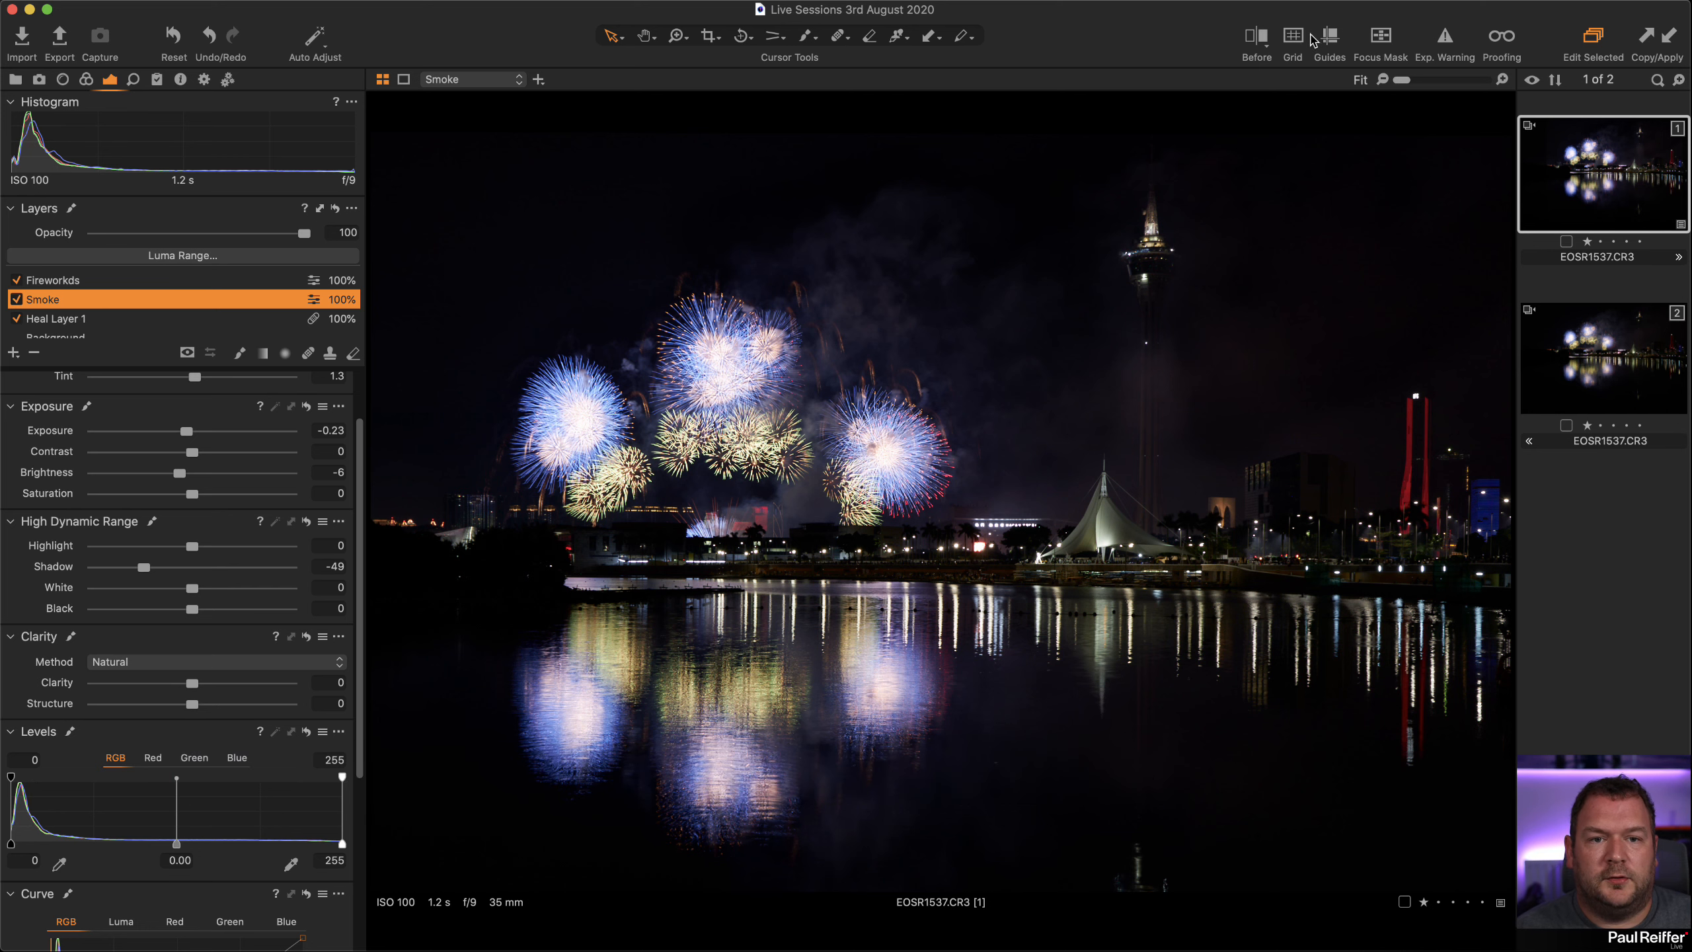
Compare the photo before and after editing in a split view, sliding the divider across the fireworks
{"action": "left_click", "coordinate": [1258, 42]}
{"action": "left_click_drag", "start_coordinate": [940, 512], "coordinate": [454, 422]}
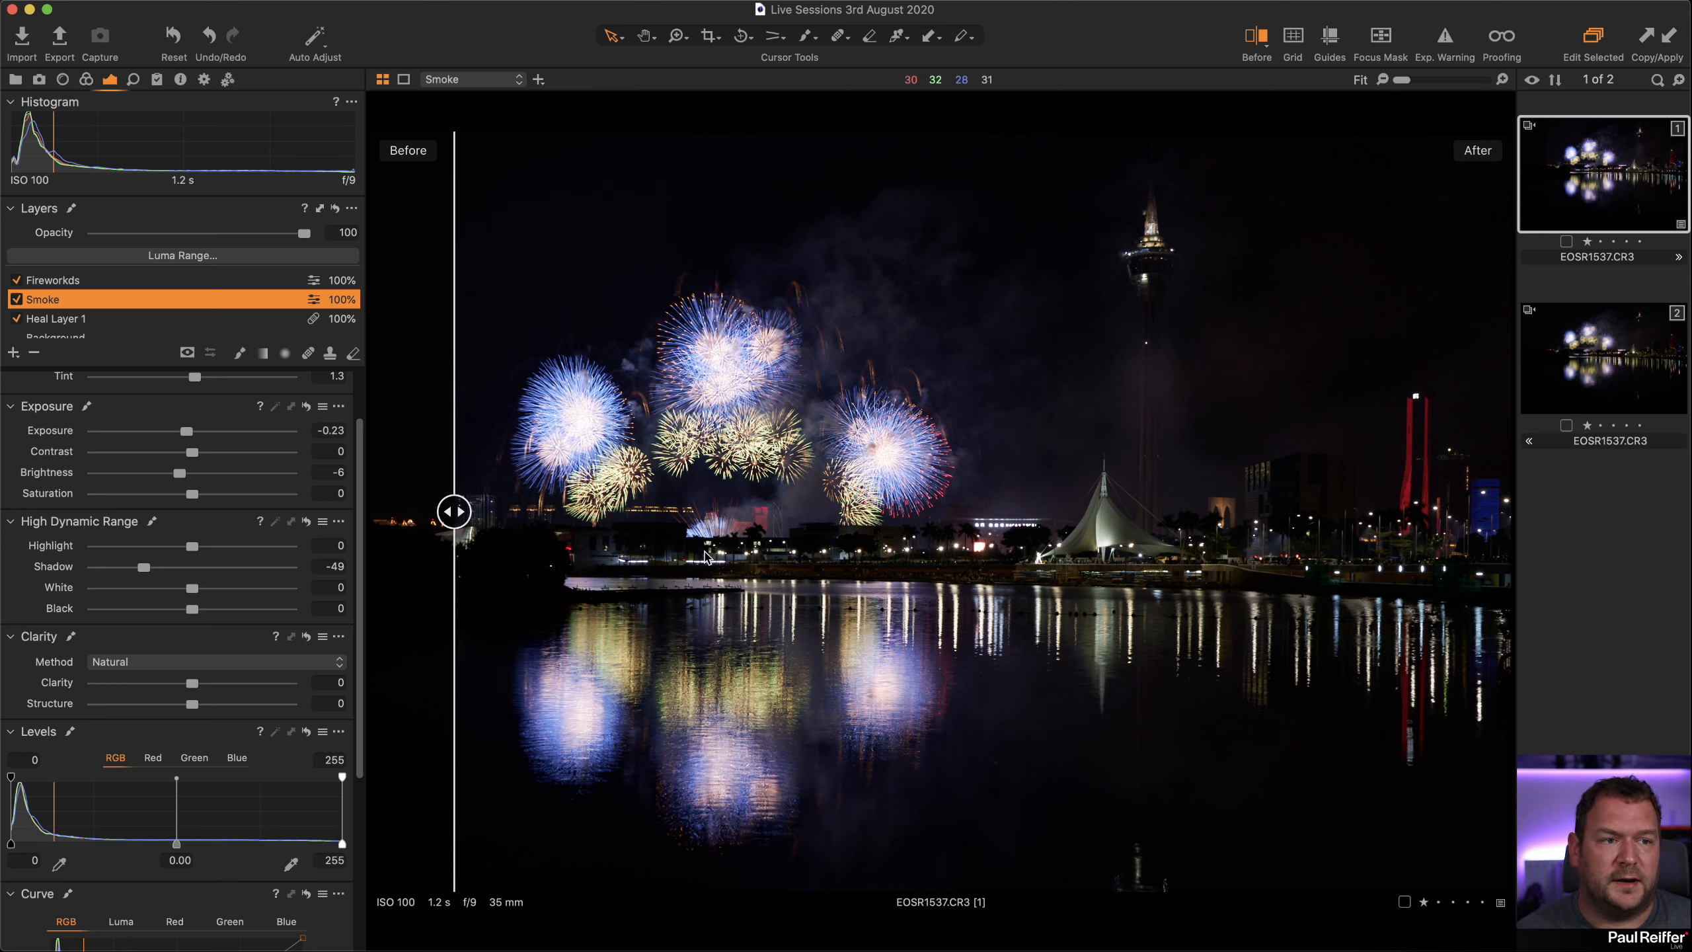